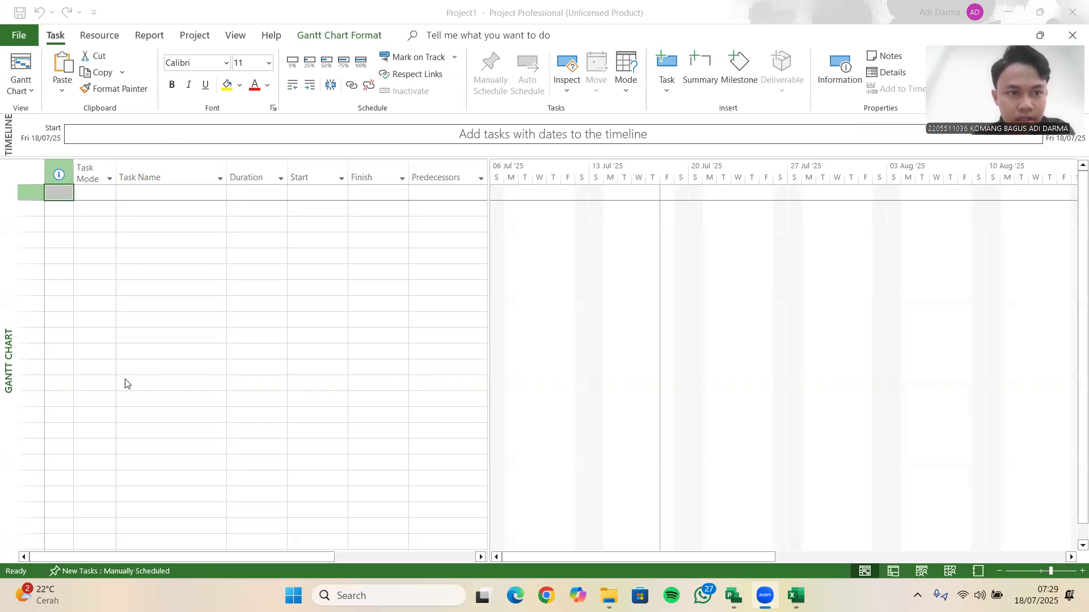
- Open the project options and look through the available currencies in the display settings, keeping IDR
{"action": "left_click", "coordinate": [20, 35]}
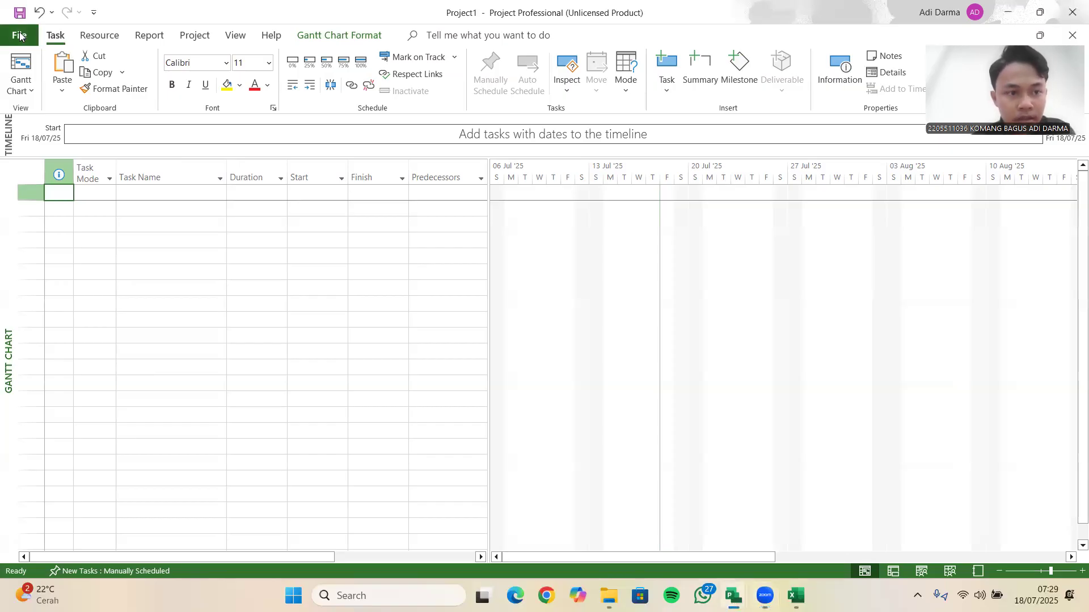
{"action": "left_click", "coordinate": [20, 35]}
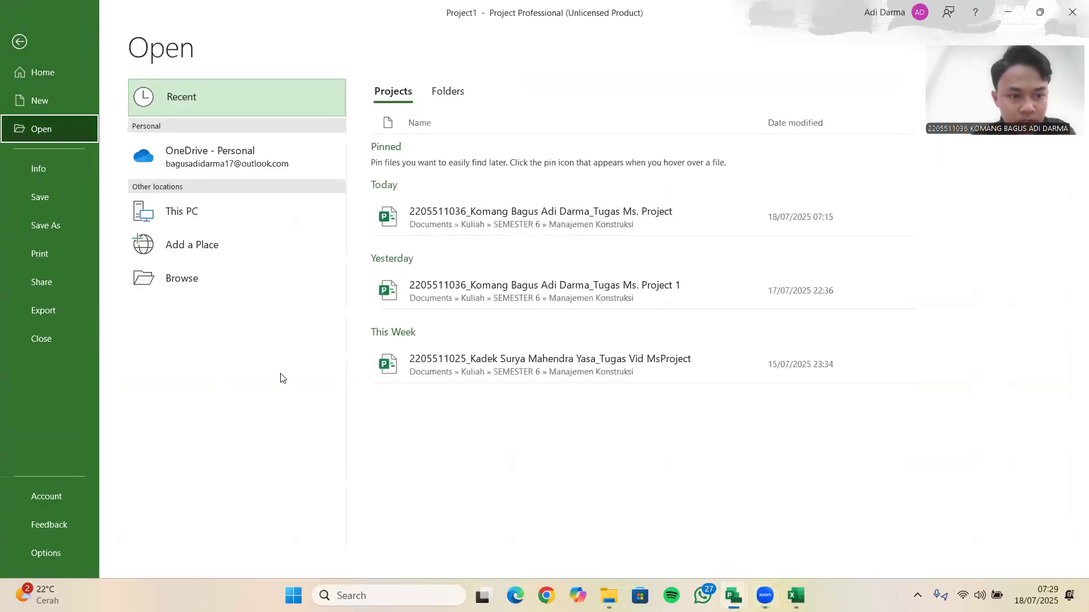
{"action": "left_click", "coordinate": [53, 554]}
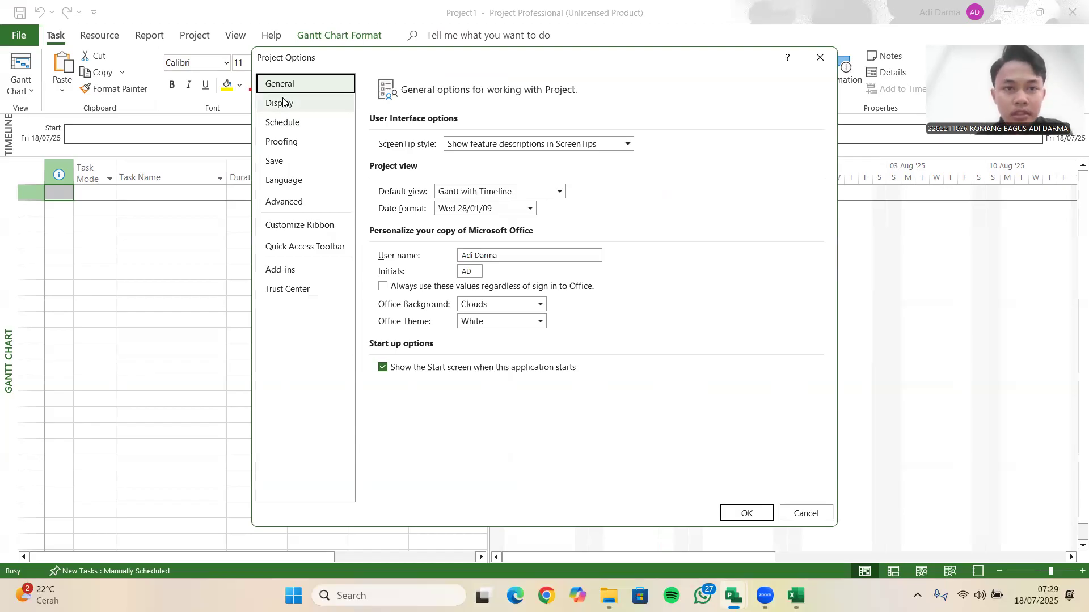
{"action": "left_click", "coordinate": [311, 109]}
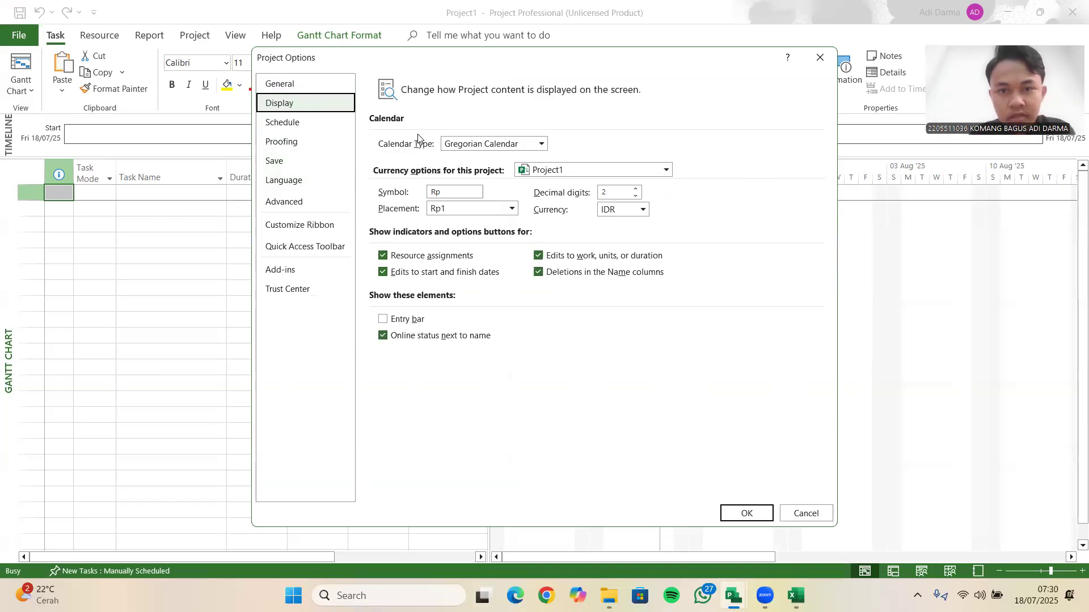
{"action": "left_click", "coordinate": [643, 210]}
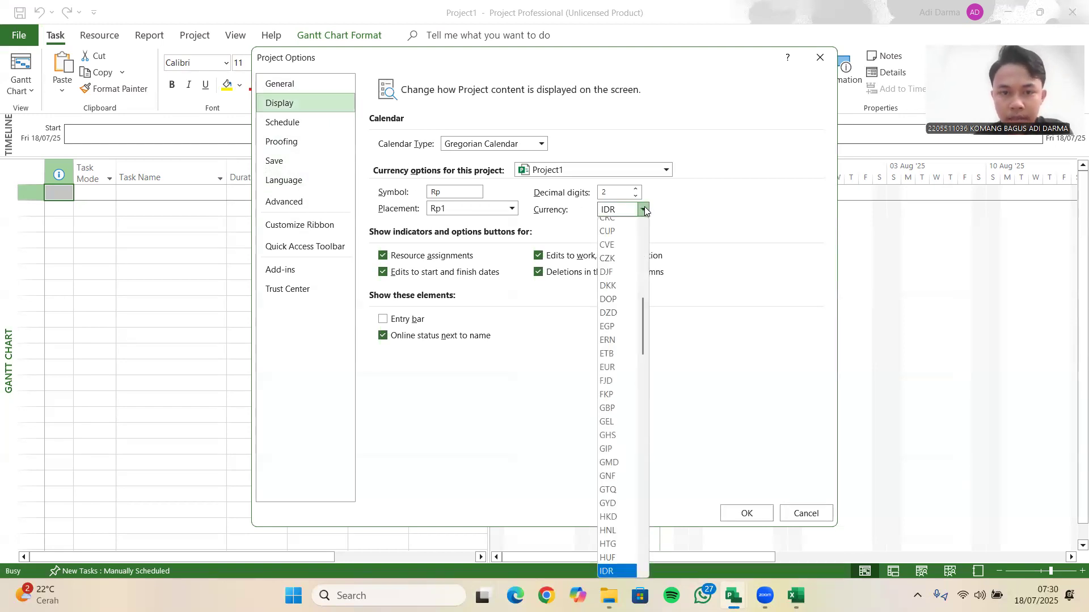
{"action": "left_click", "coordinate": [644, 209]}
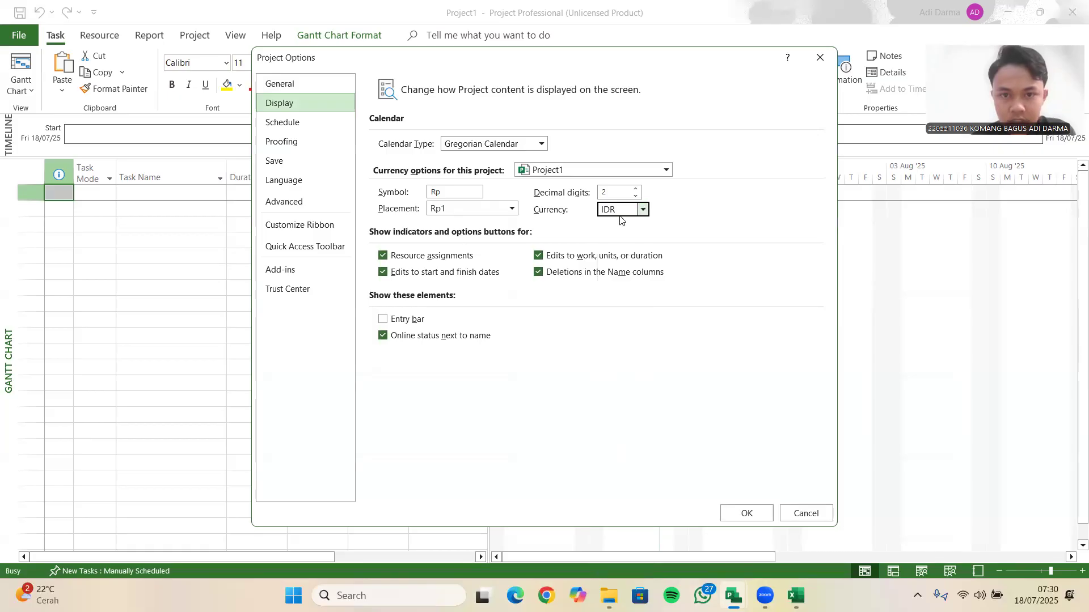
{"action": "left_click", "coordinate": [644, 209]}
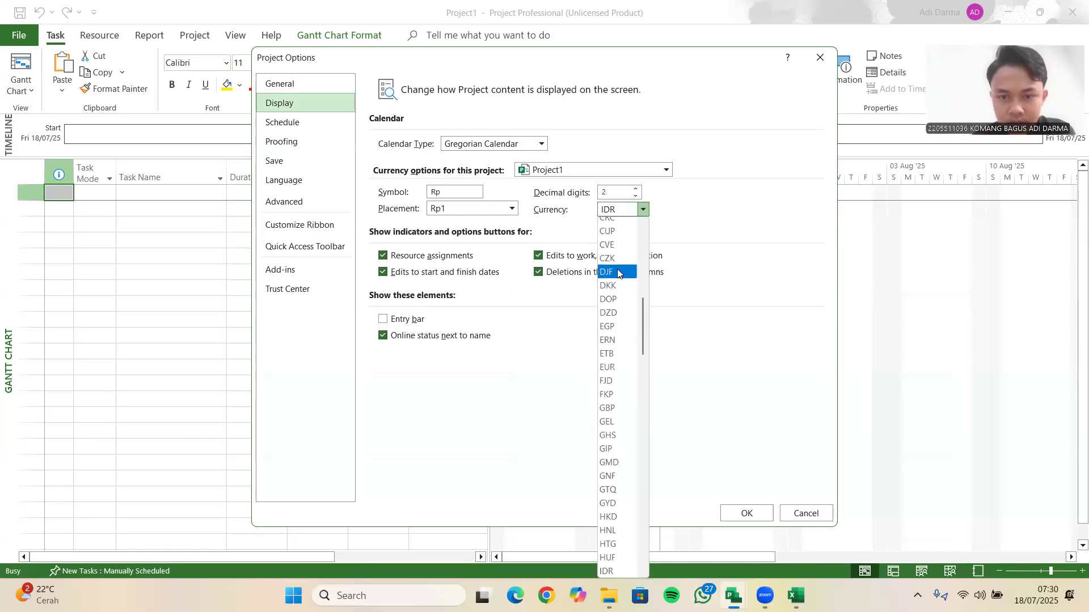
{"action": "scroll", "coordinate": [622, 317], "scroll_direction": "down", "scroll_amount": 6}
{"action": "scroll", "coordinate": [622, 334], "scroll_direction": "down", "scroll_amount": 6}
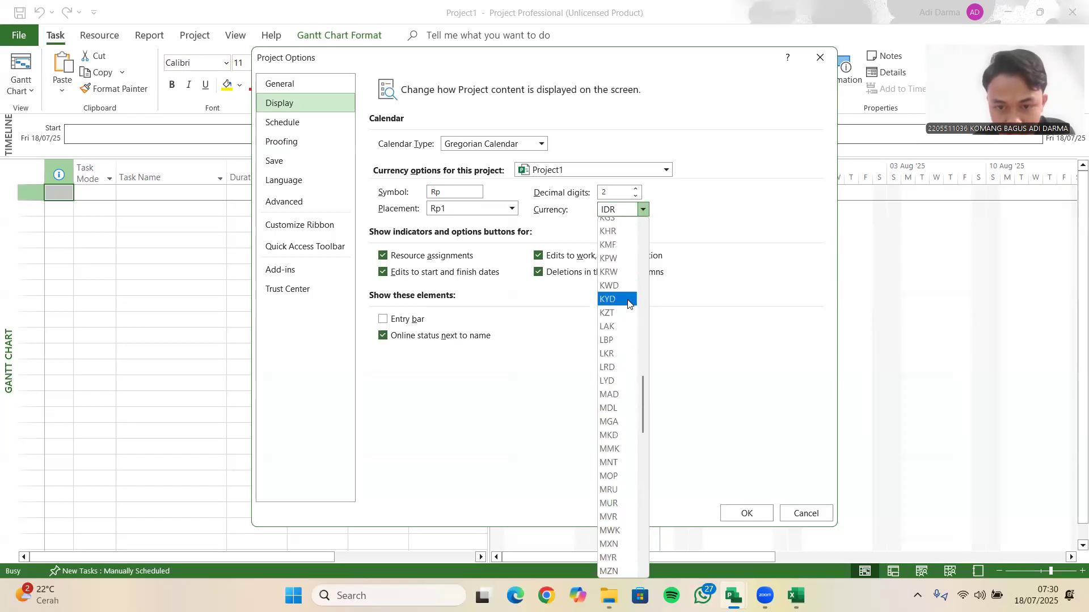
{"action": "left_click", "coordinate": [644, 210]}
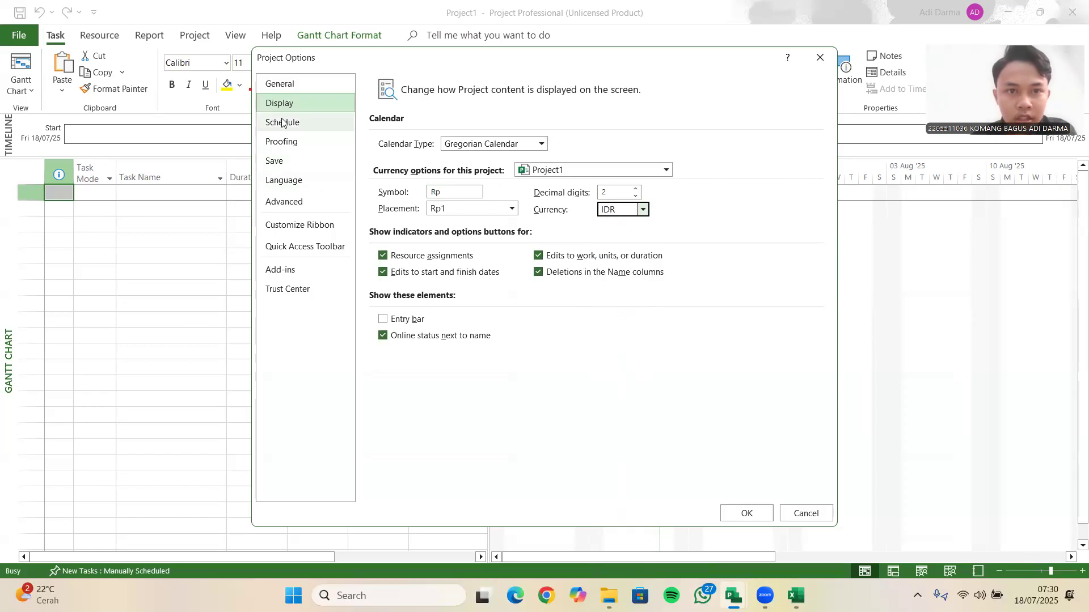
- Review the week start day and default start time choices in the schedule options
{"action": "left_click", "coordinate": [307, 123]}
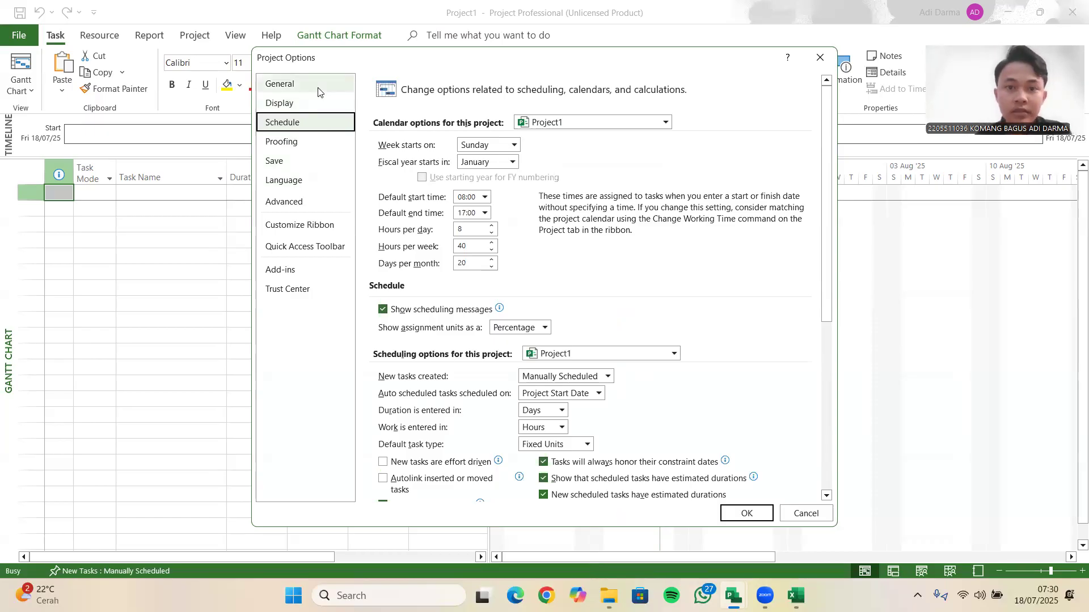
{"action": "left_click", "coordinate": [517, 145]}
{"action": "left_click", "coordinate": [519, 145]}
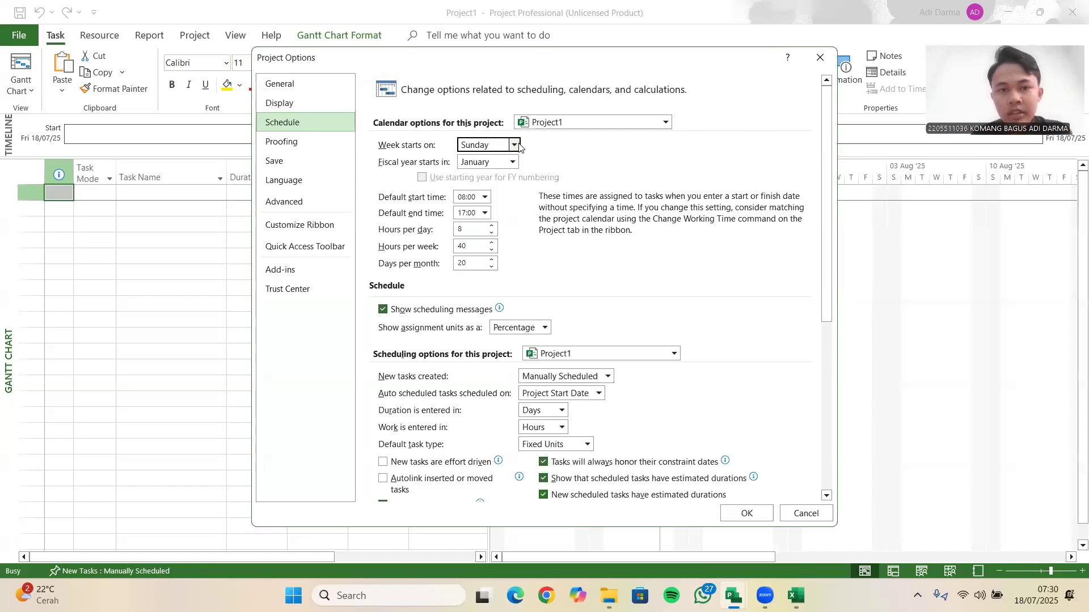
{"action": "left_click", "coordinate": [484, 198]}
{"action": "left_click", "coordinate": [484, 197]}
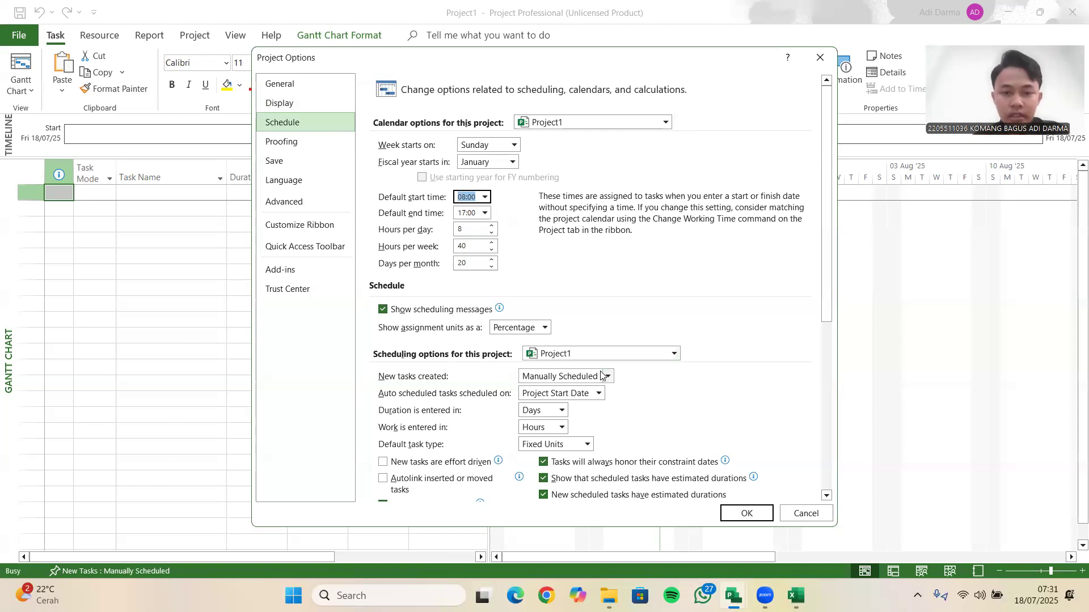
- Set new tasks to be created as Auto Scheduled and durations to be entered in weeks
{"action": "scroll", "coordinate": [635, 288], "scroll_direction": "down", "scroll_amount": 2}
{"action": "scroll", "coordinate": [635, 287], "scroll_direction": "down", "scroll_amount": 2}
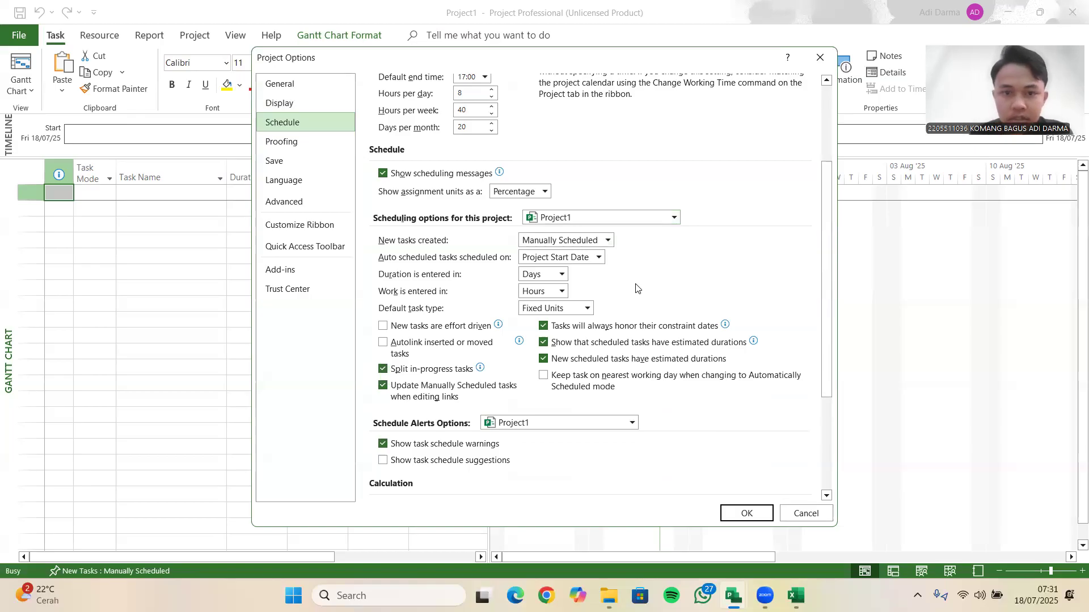
{"action": "left_click", "coordinate": [608, 240]}
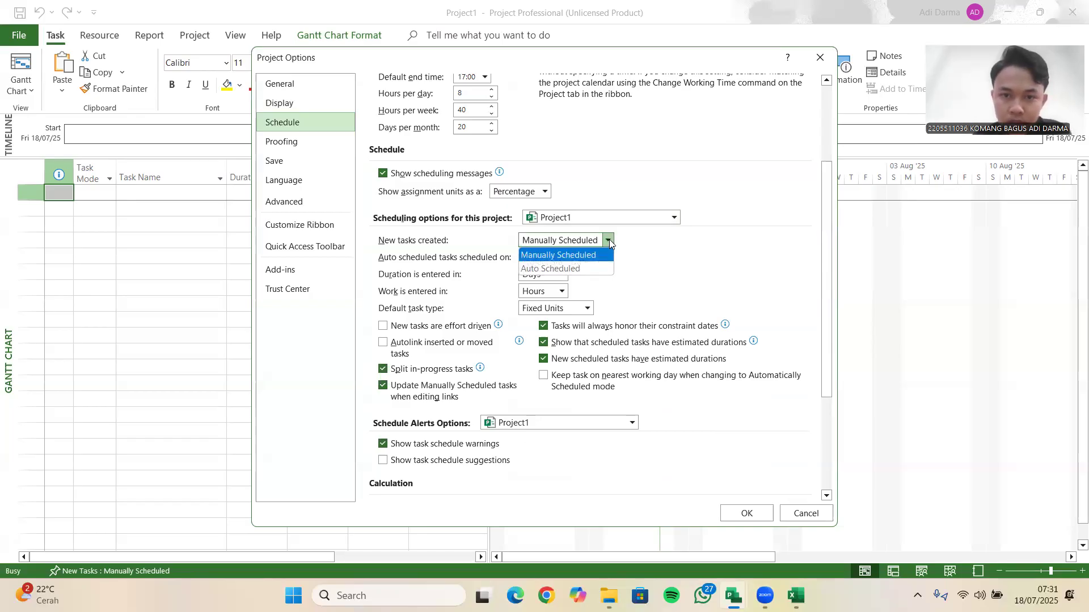
{"action": "left_click", "coordinate": [561, 269]}
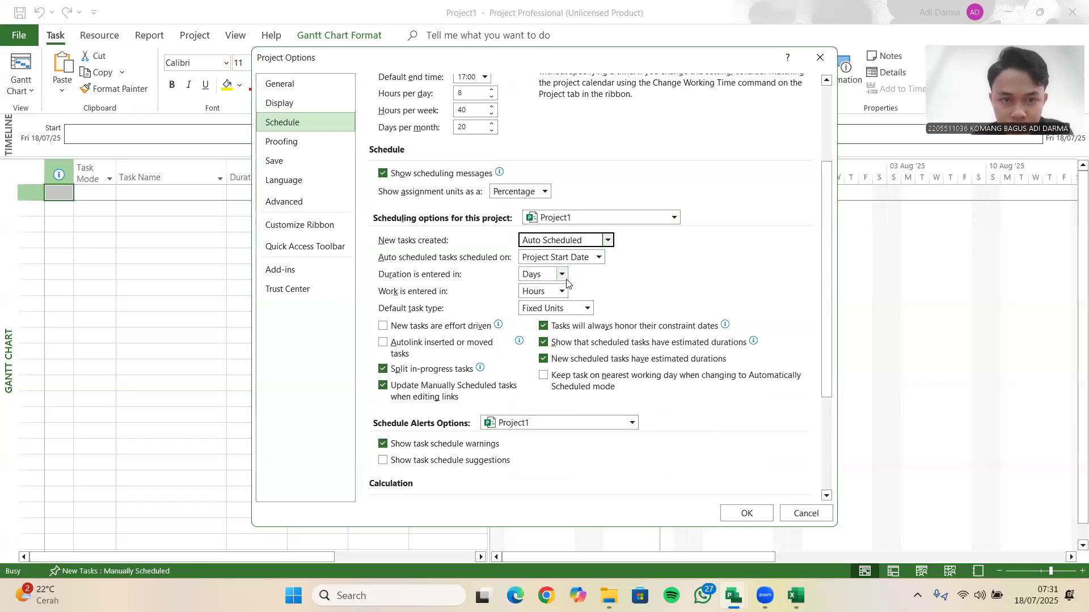
{"action": "left_click", "coordinate": [562, 275]}
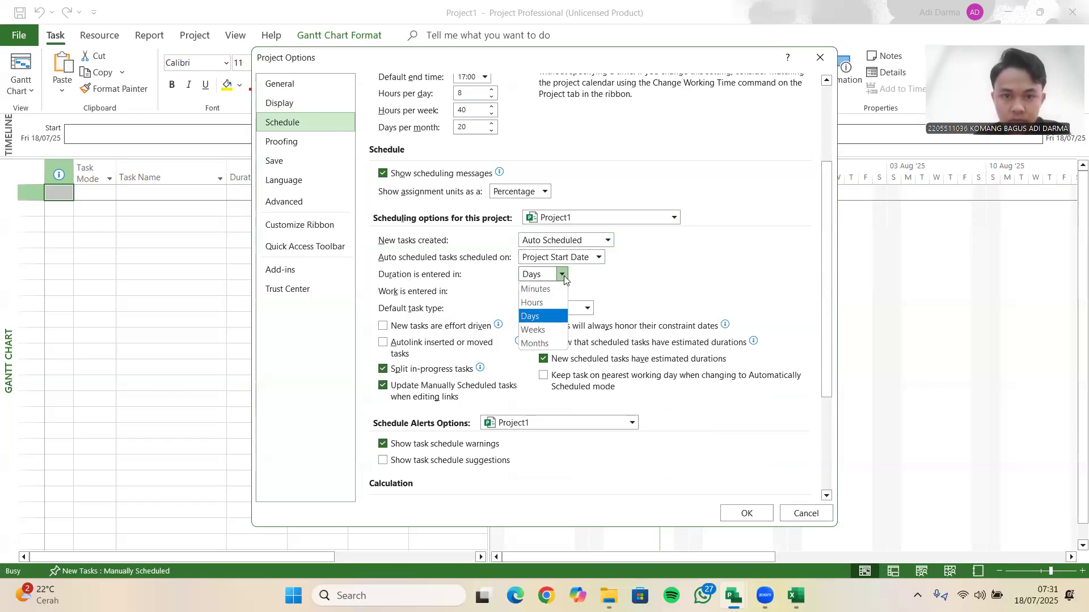
{"action": "left_click", "coordinate": [549, 333]}
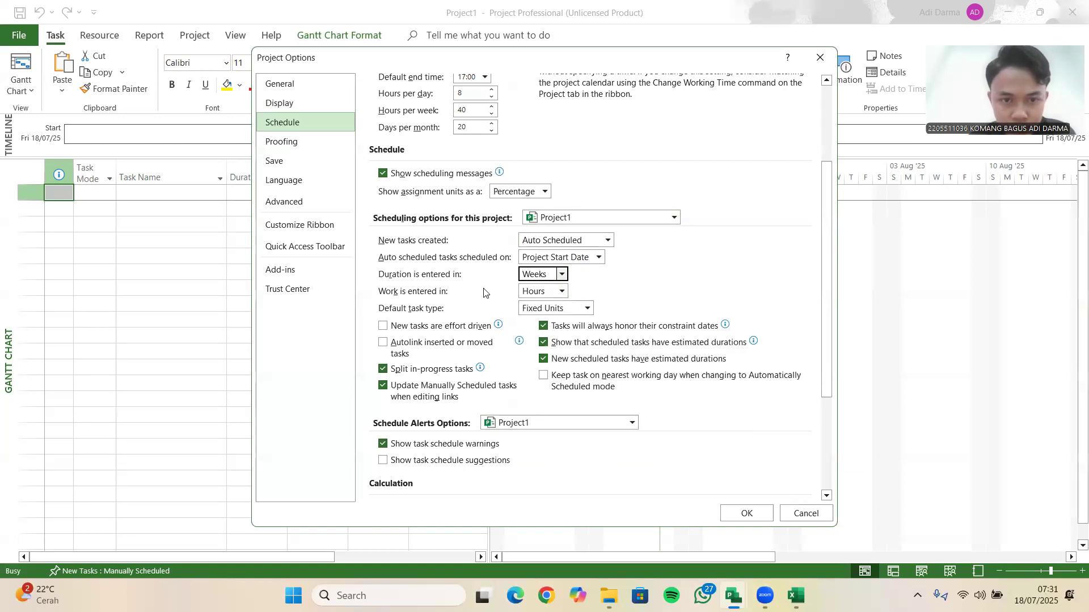
- Keep work entered in hours and the default task type at Fixed Units, check the remaining schedule options, and apply the project options
{"action": "left_click", "coordinate": [563, 293]}
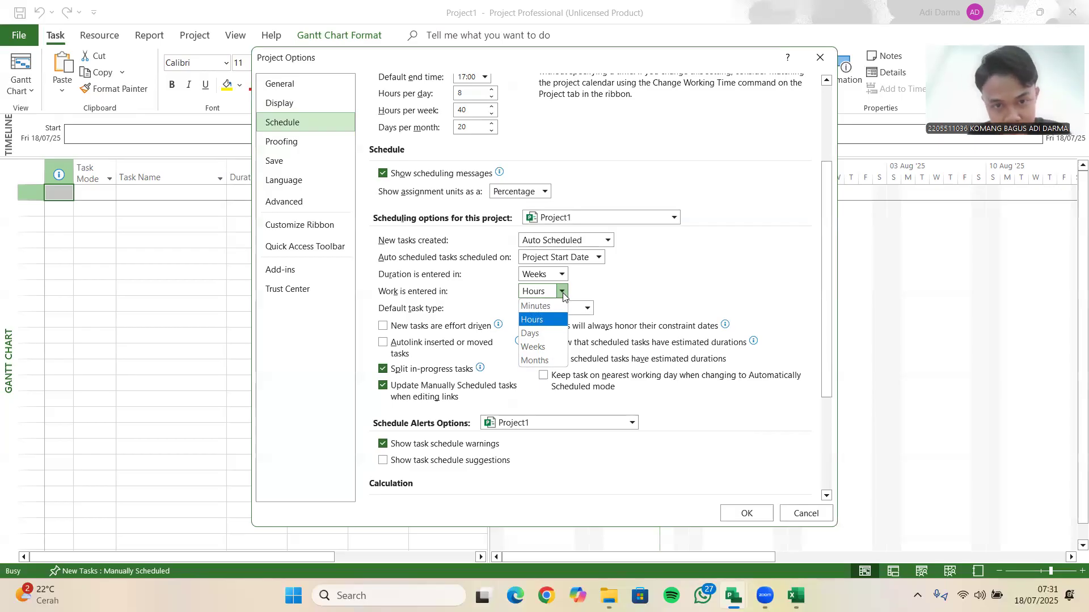
{"action": "left_click", "coordinate": [562, 293]}
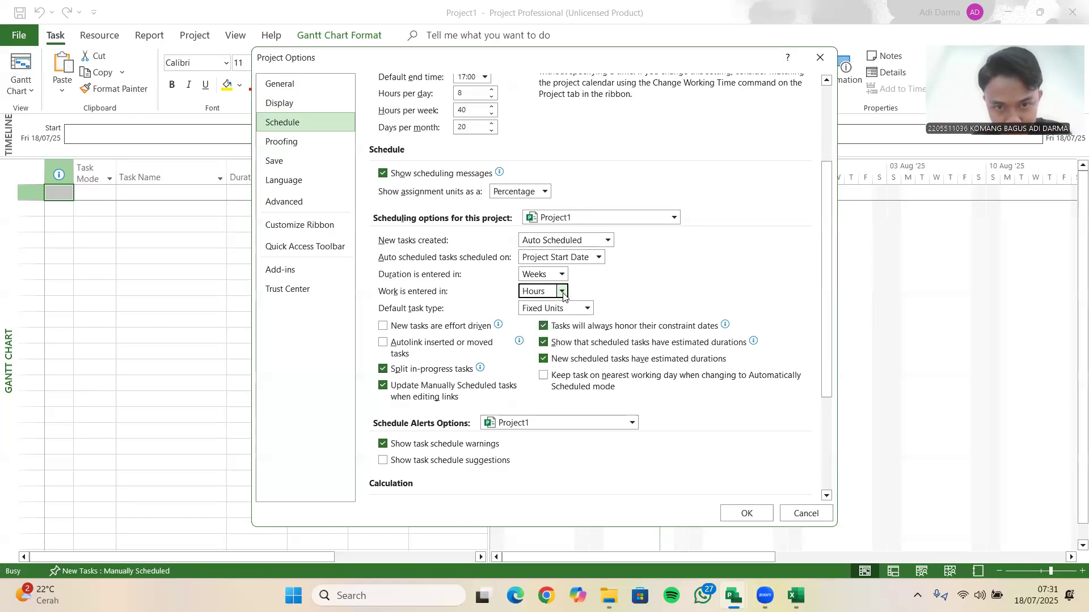
{"action": "left_click", "coordinate": [589, 306]}
{"action": "left_click", "coordinate": [590, 307]}
{"action": "scroll", "coordinate": [597, 308], "scroll_direction": "down", "scroll_amount": 3}
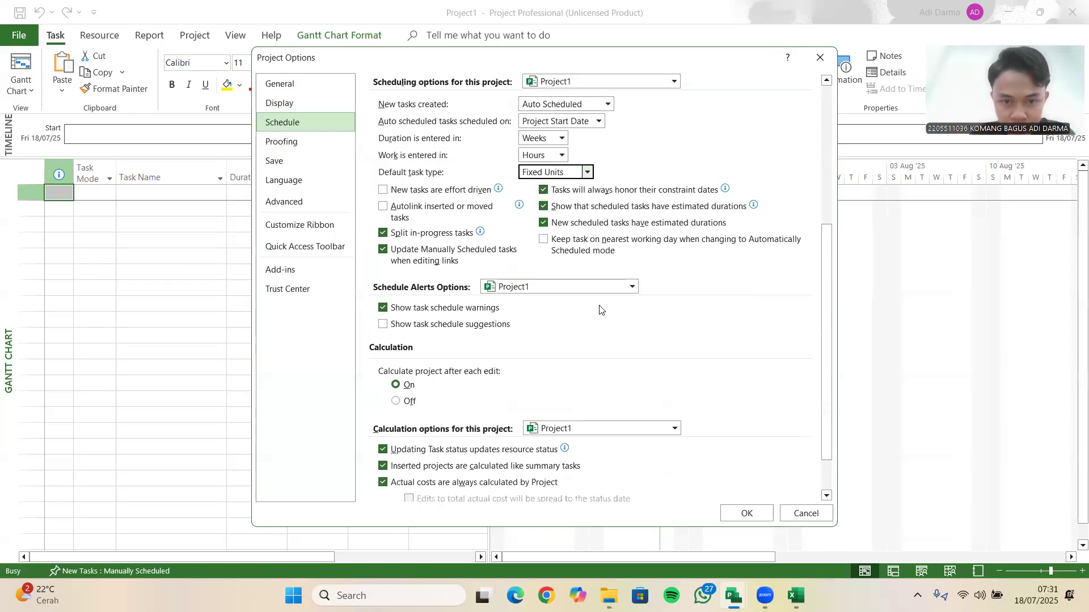
{"action": "scroll", "coordinate": [596, 308], "scroll_direction": "down", "scroll_amount": 1}
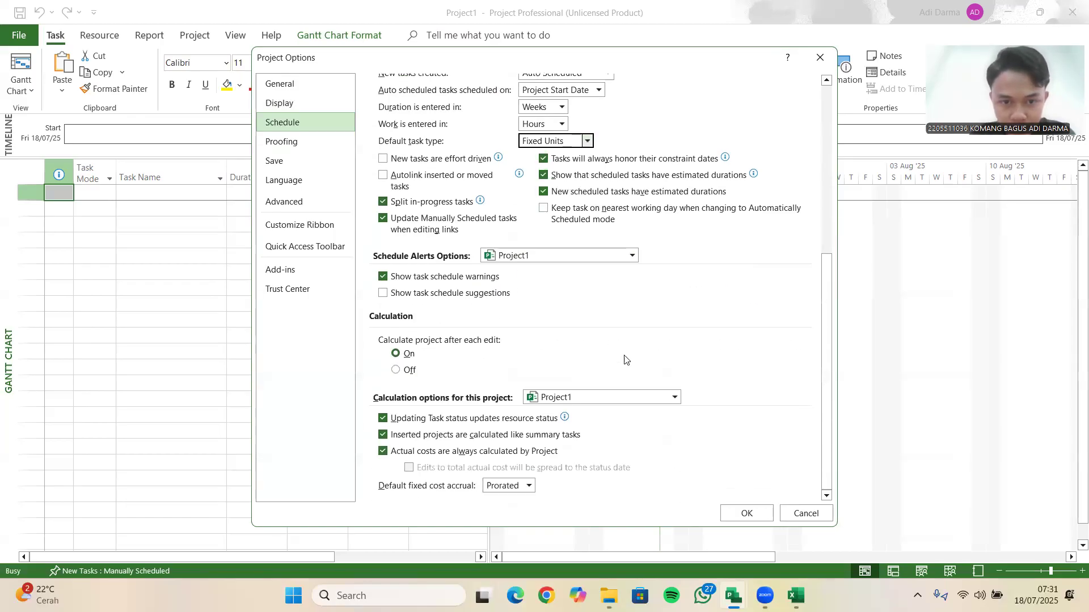
{"action": "left_click", "coordinate": [294, 147]}
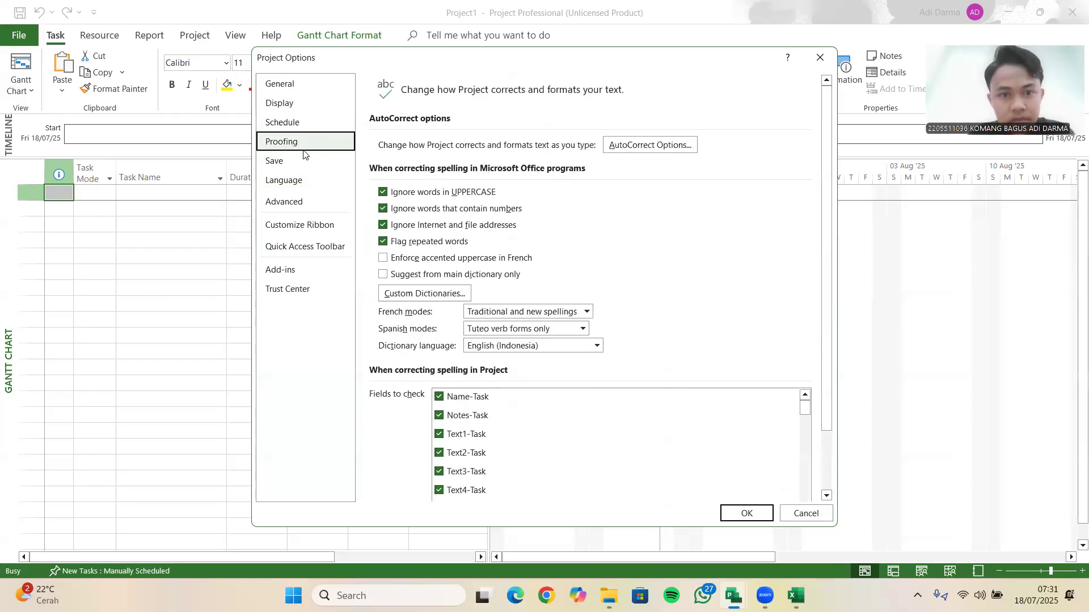
{"action": "left_click", "coordinate": [299, 125]}
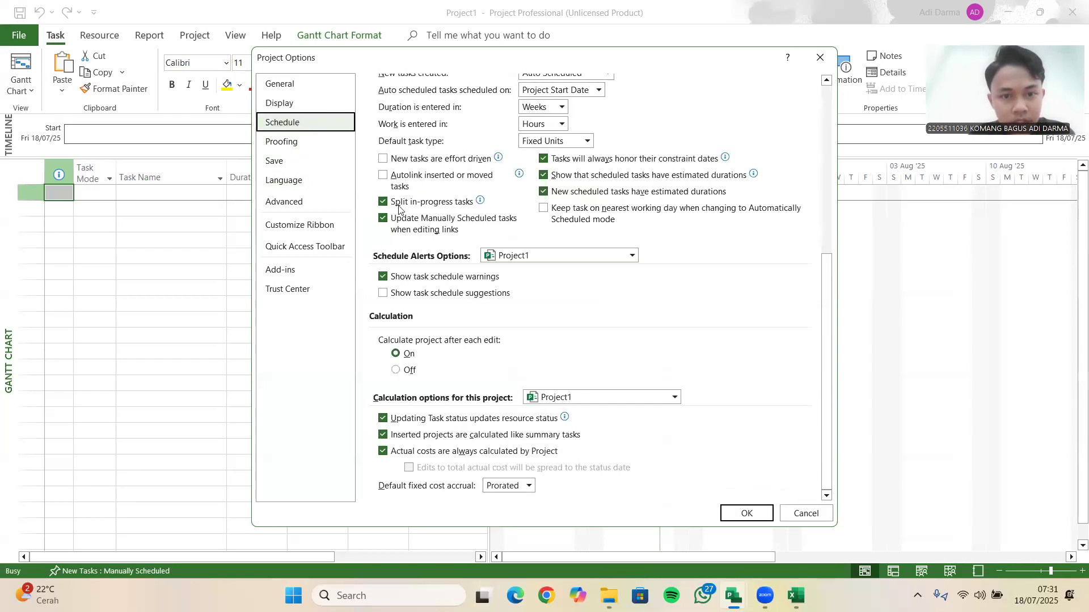
{"action": "left_click", "coordinate": [760, 514]}
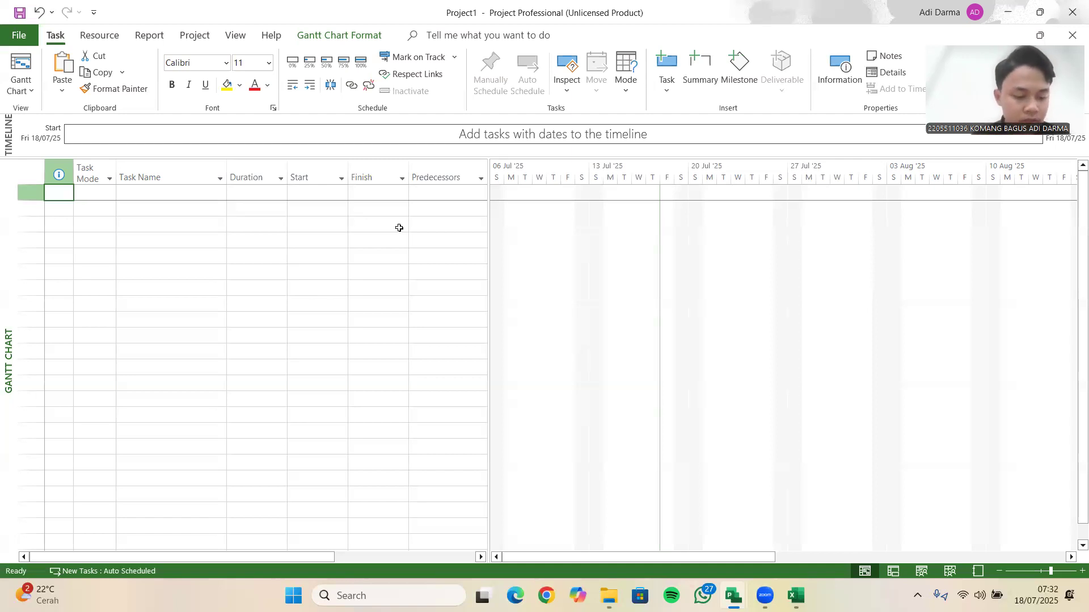
- Open the project information and set the project start date to Fri 01/08/2025
{"action": "left_click", "coordinate": [196, 36]}
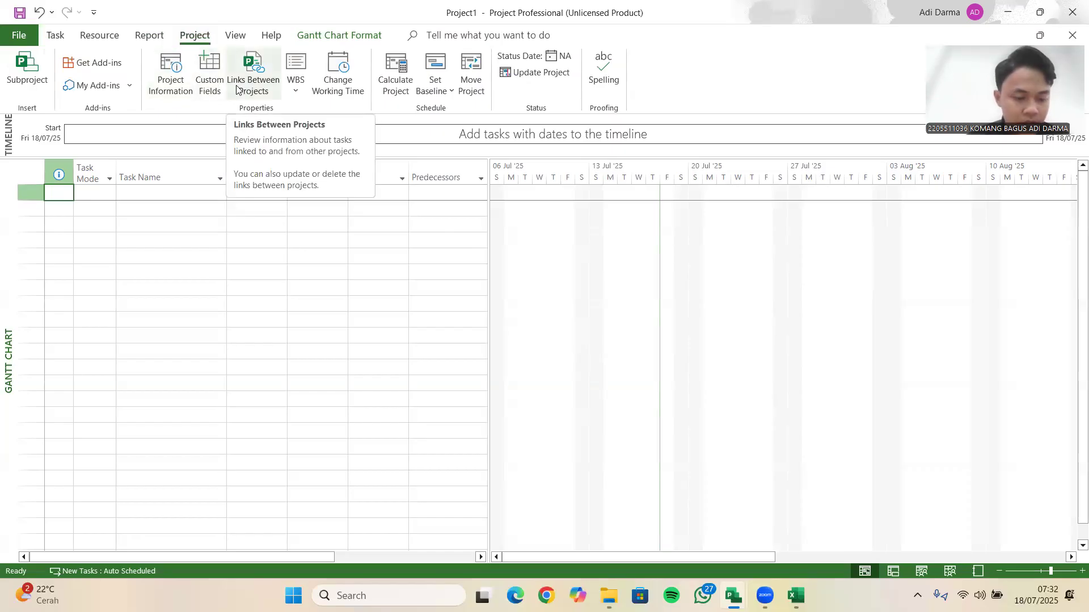
{"action": "left_click", "coordinate": [172, 81]}
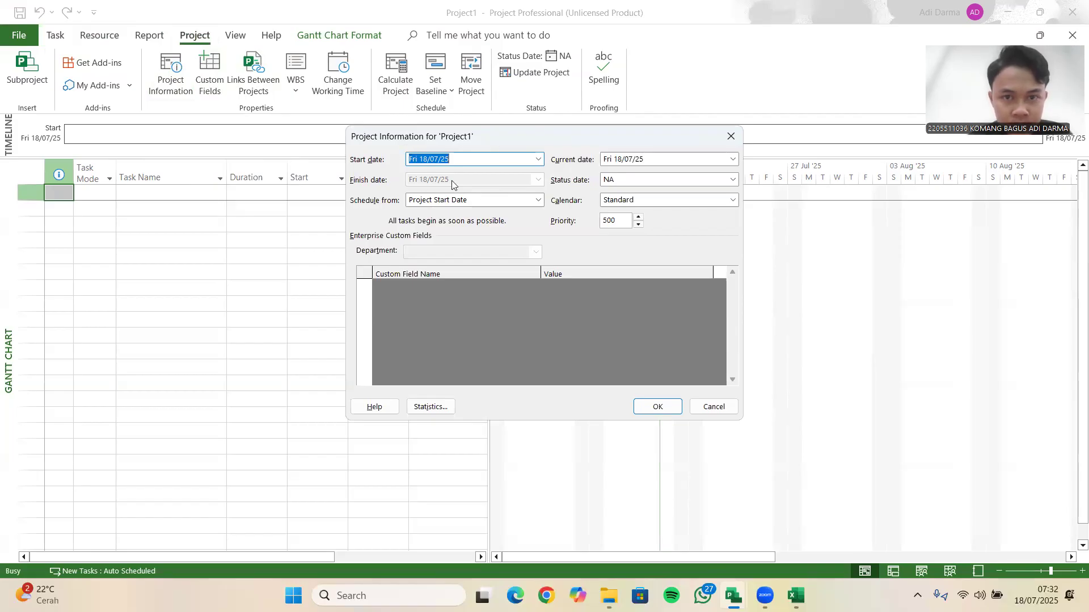
{"action": "left_click", "coordinate": [734, 160]}
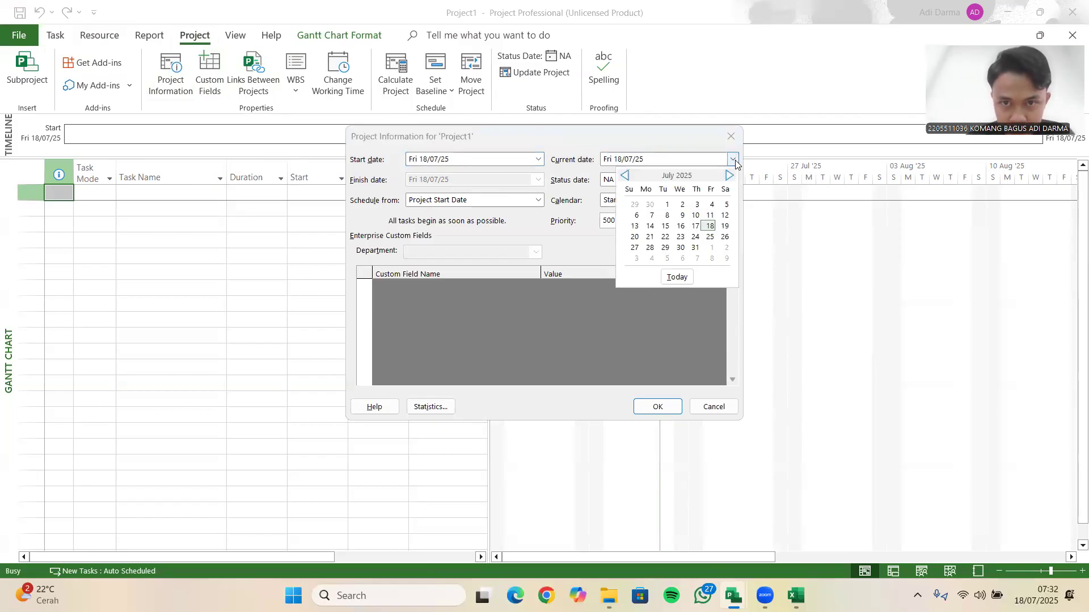
{"action": "left_click", "coordinate": [734, 160]}
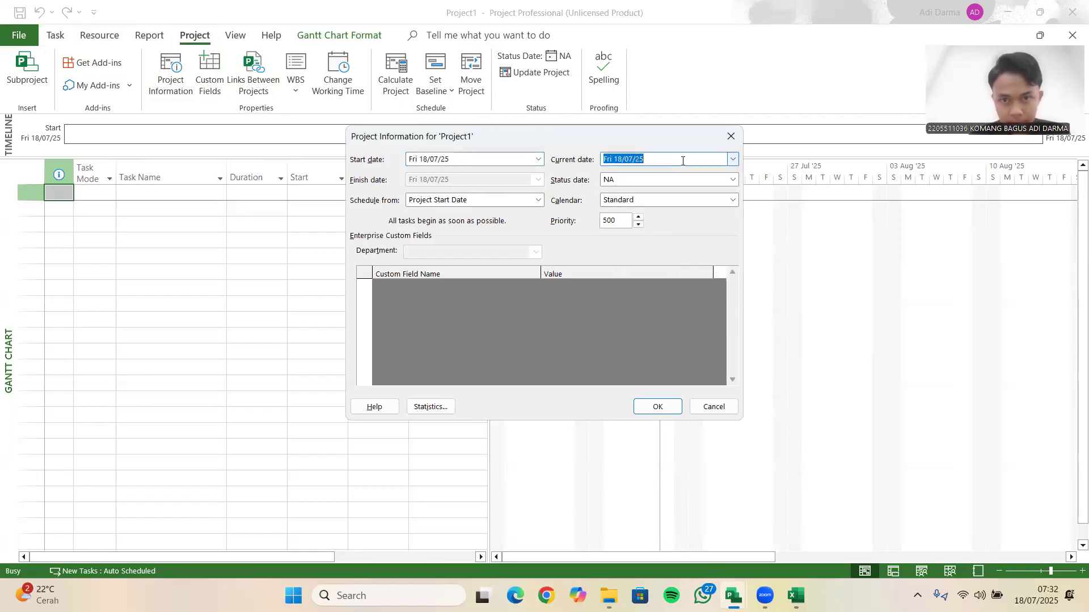
{"action": "left_click", "coordinate": [537, 161]}
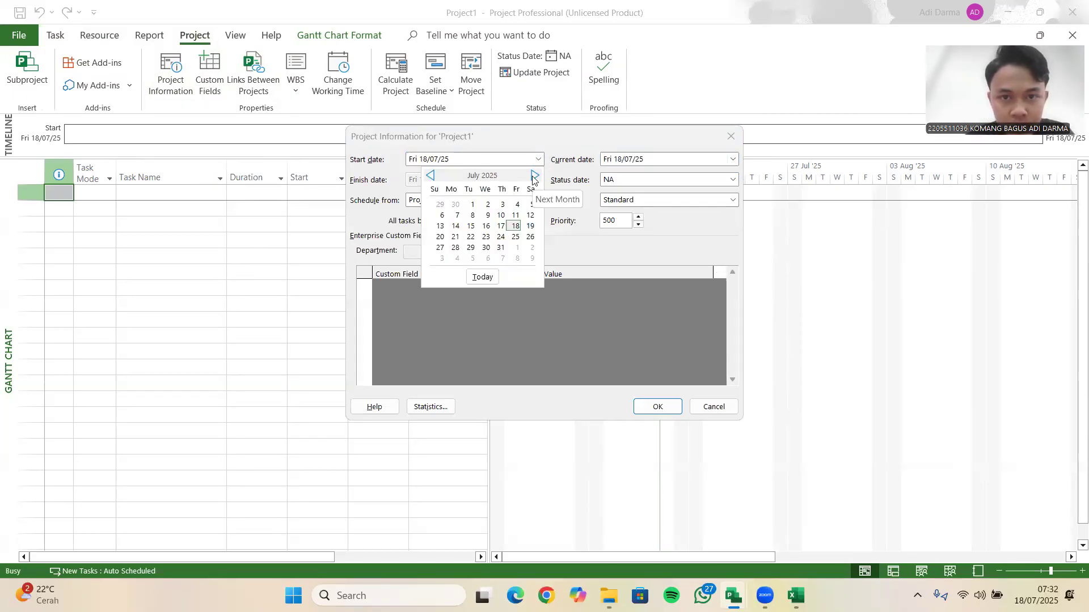
{"action": "left_click", "coordinate": [534, 177]}
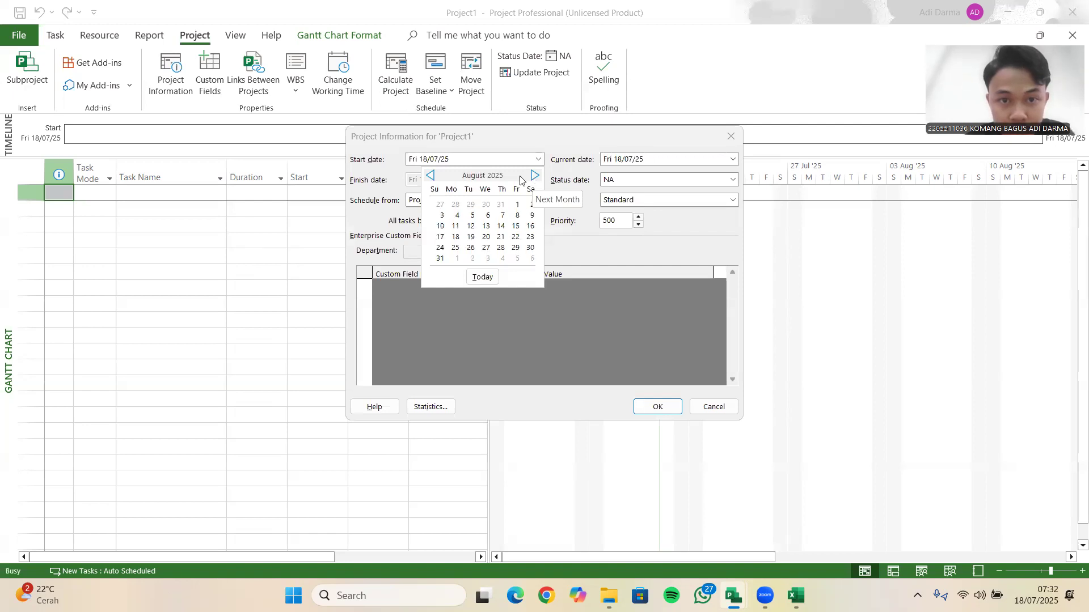
{"action": "left_click", "coordinate": [516, 205]}
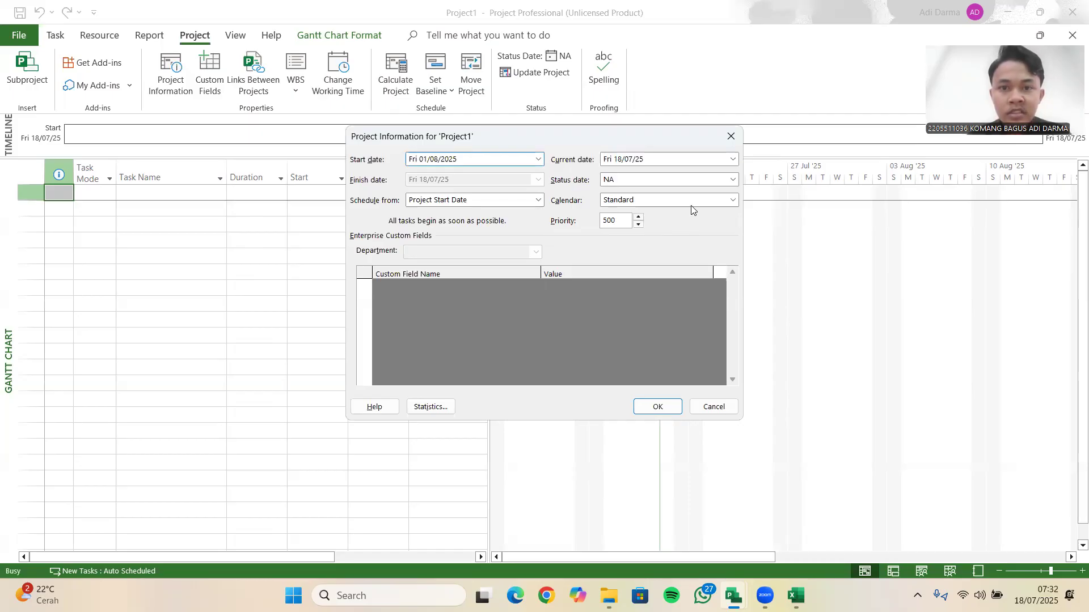
- Keep the Standard calendar for the project and confirm the project information
{"action": "left_click", "coordinate": [733, 201]}
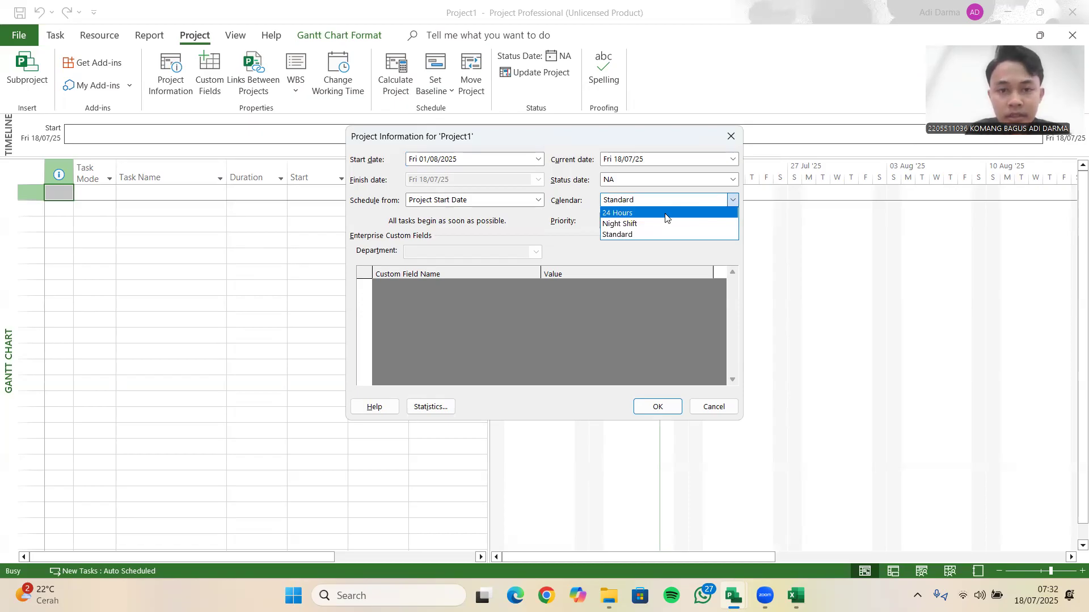
{"action": "left_click", "coordinate": [734, 201]}
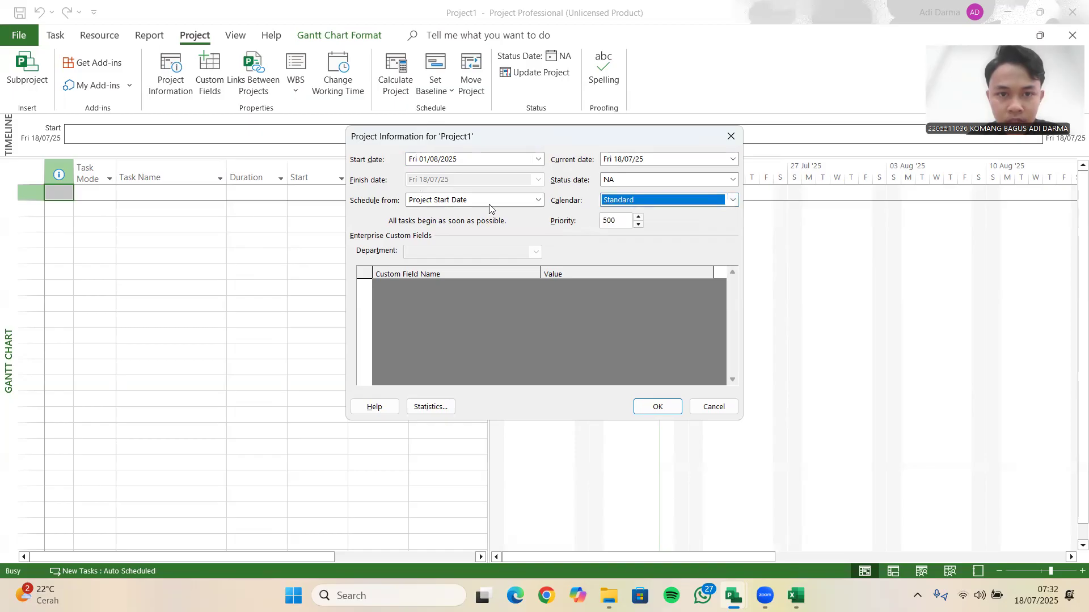
{"action": "left_click", "coordinate": [652, 407]}
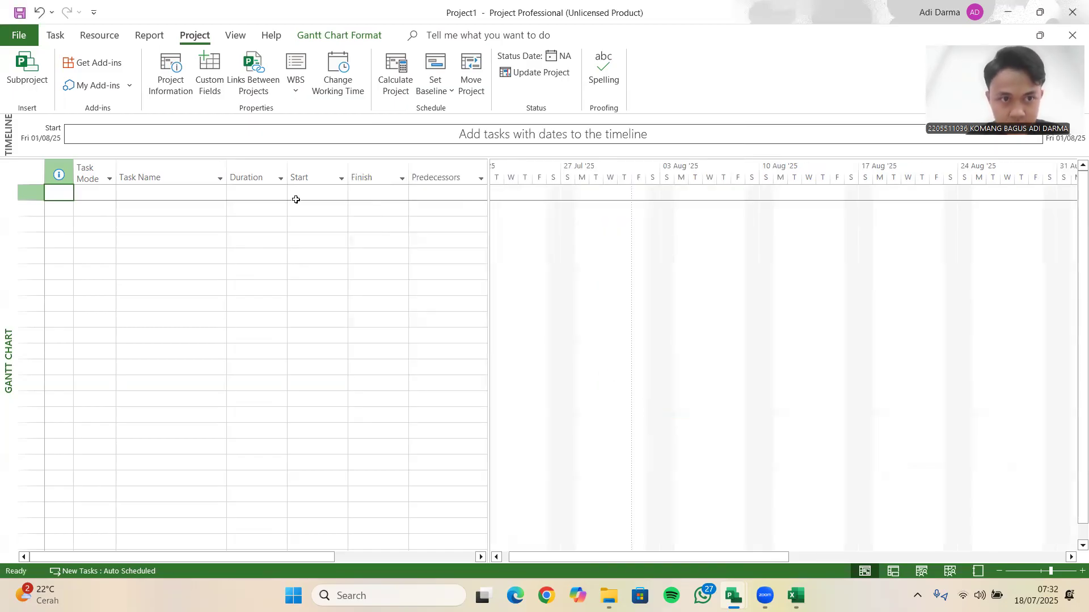
{"action": "left_click_drag", "start_coordinate": [728, 560], "coordinate": [648, 549]}
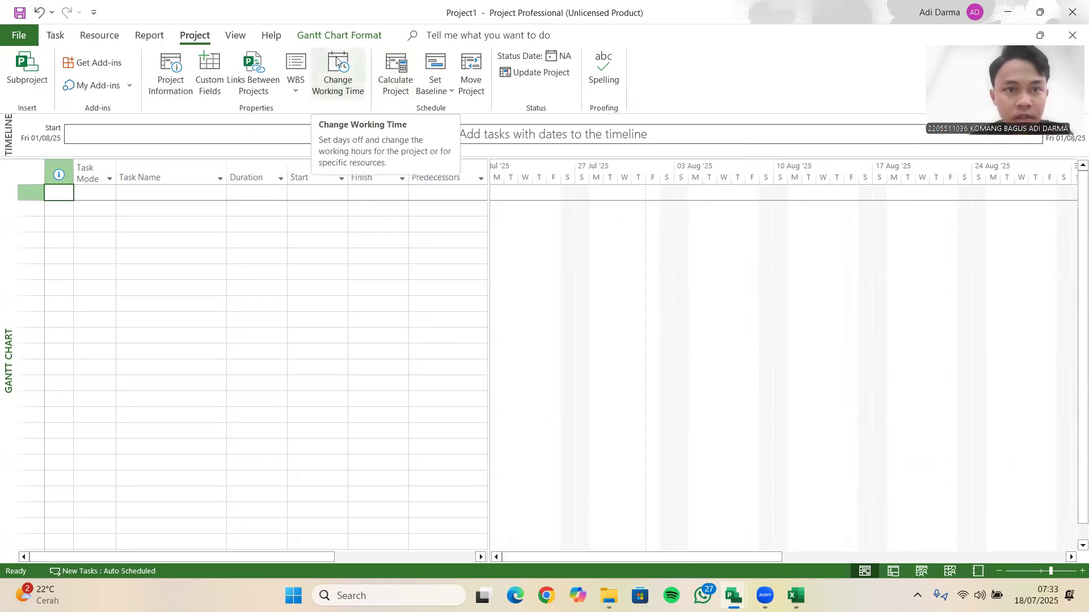
- Create a new base calendar named "Penjadwalan Proyek" as a copy of the Standard calendar
{"action": "left_click", "coordinate": [348, 95]}
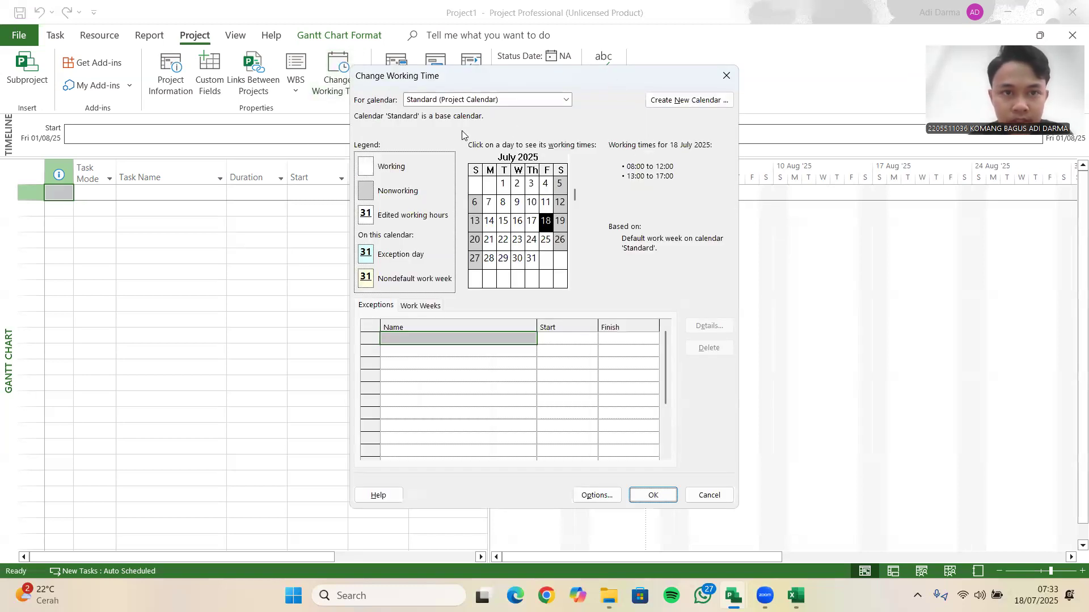
{"action": "left_click_drag", "start_coordinate": [544, 71], "coordinate": [462, 93]}
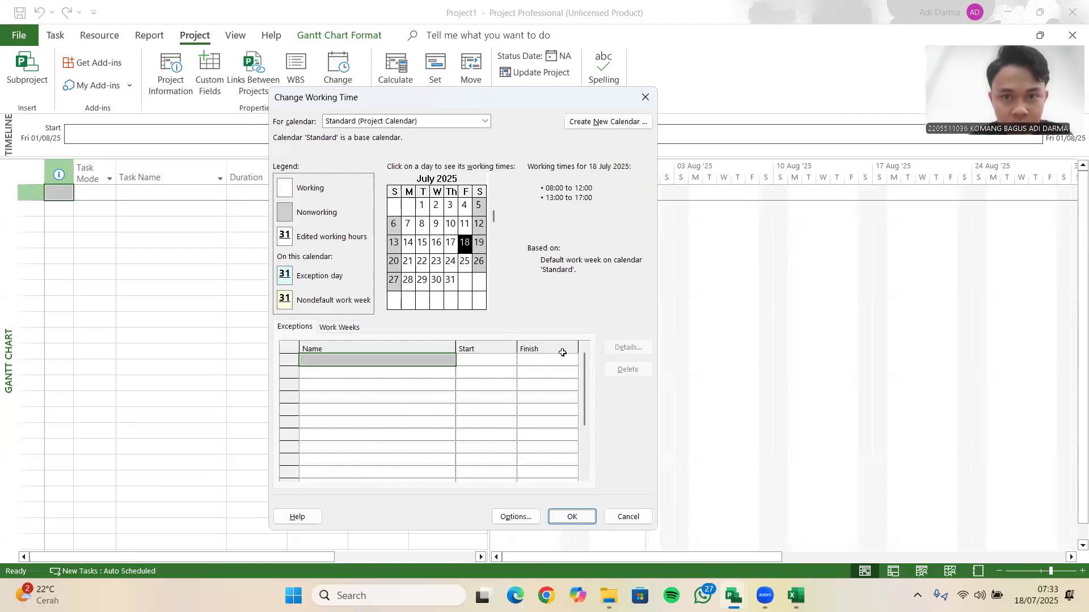
{"action": "left_click", "coordinate": [605, 122]}
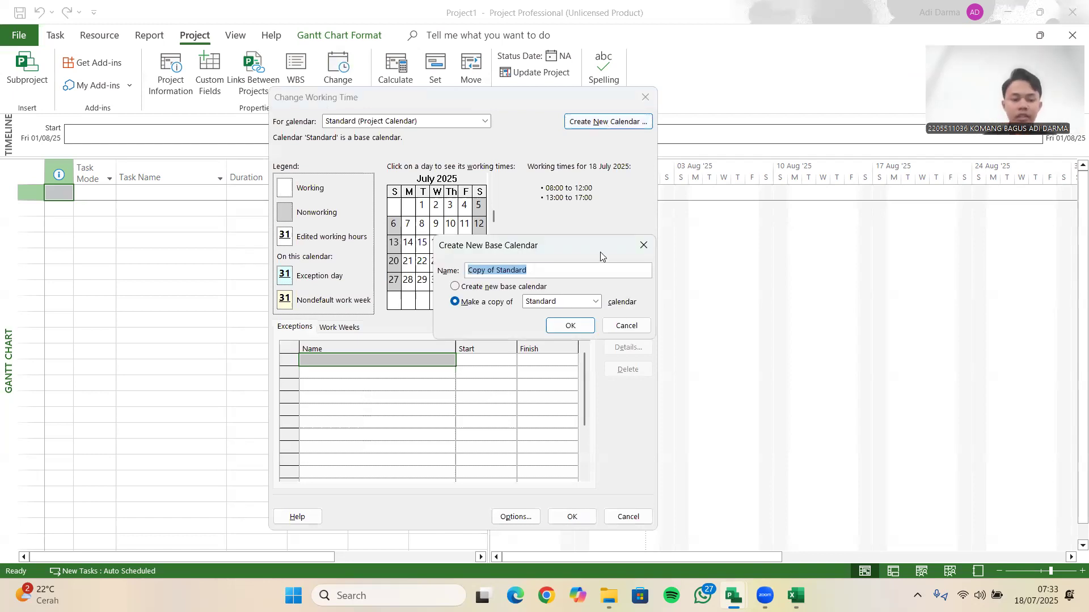
{"action": "type", "text": "Pn"}
{"action": "key", "text": "BackSpace"}
{"action": "type", "text": "enjadwalan Proyek"}
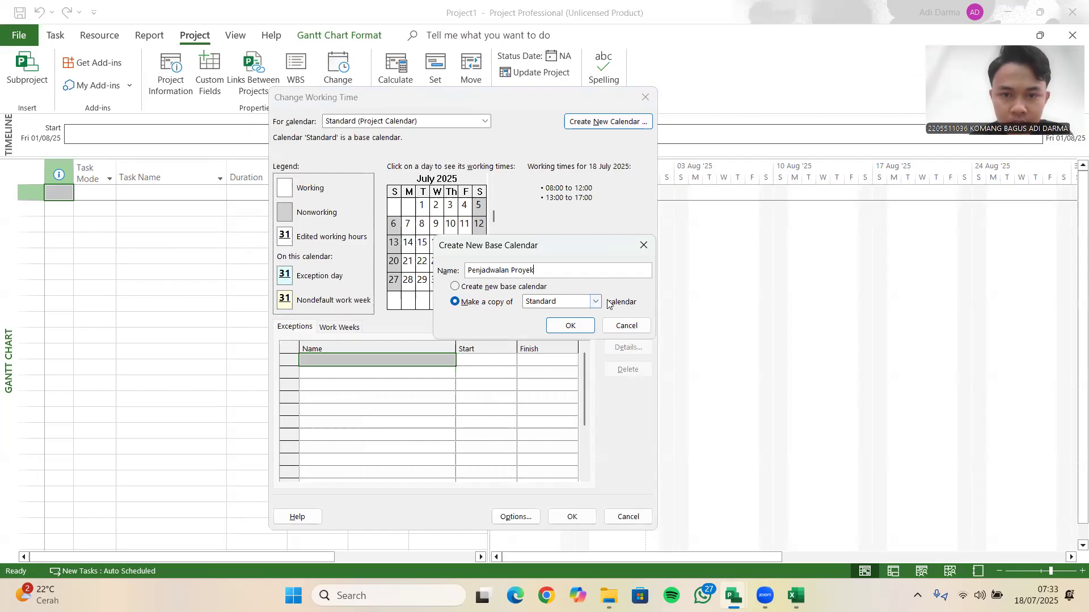
{"action": "left_click", "coordinate": [566, 327]}
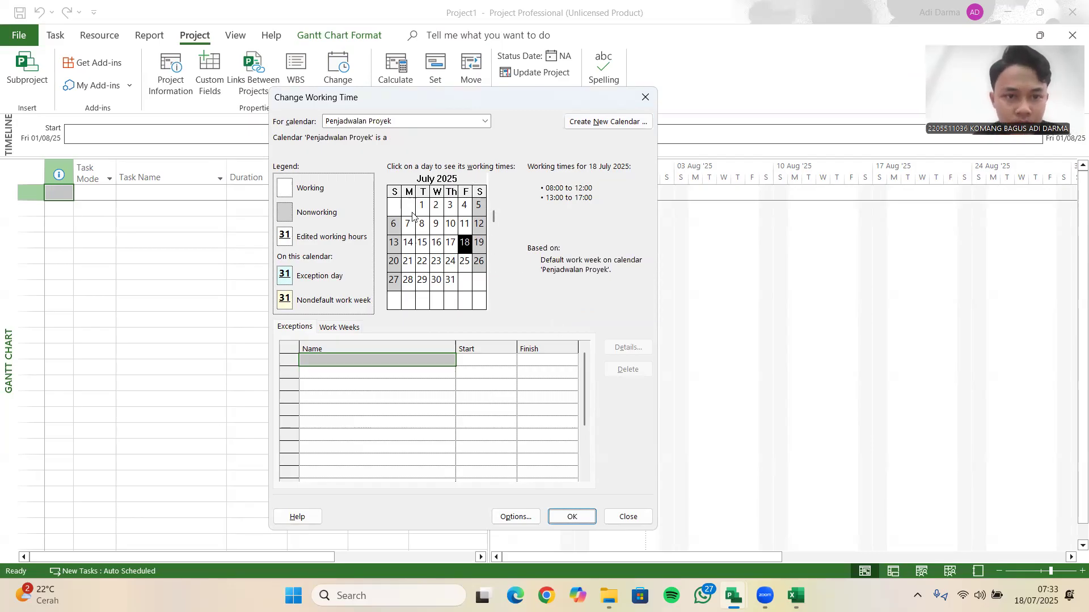
- In the new calendar's default work week, set Saturday to specific working times from 08:00 to 12:00
{"action": "left_click", "coordinate": [345, 329]}
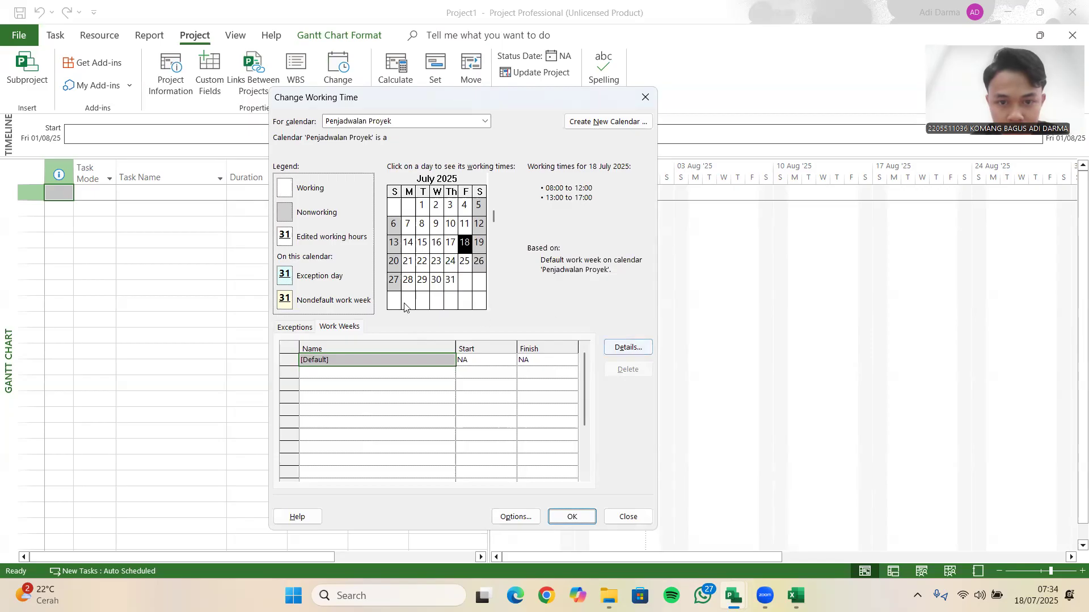
{"action": "left_click", "coordinate": [625, 353]}
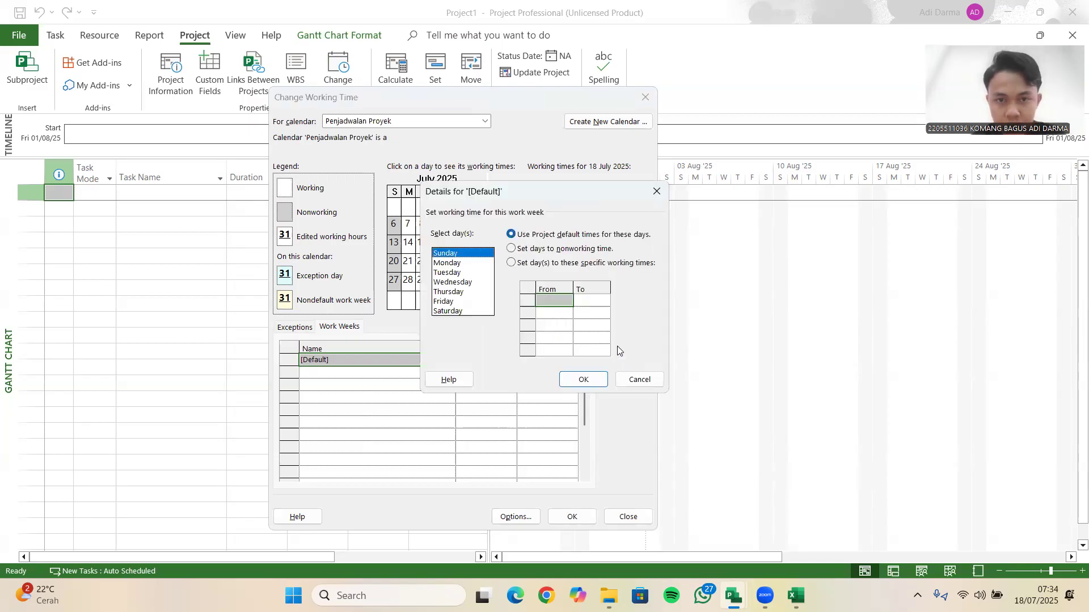
{"action": "left_click_drag", "start_coordinate": [460, 264], "coordinate": [457, 302]}
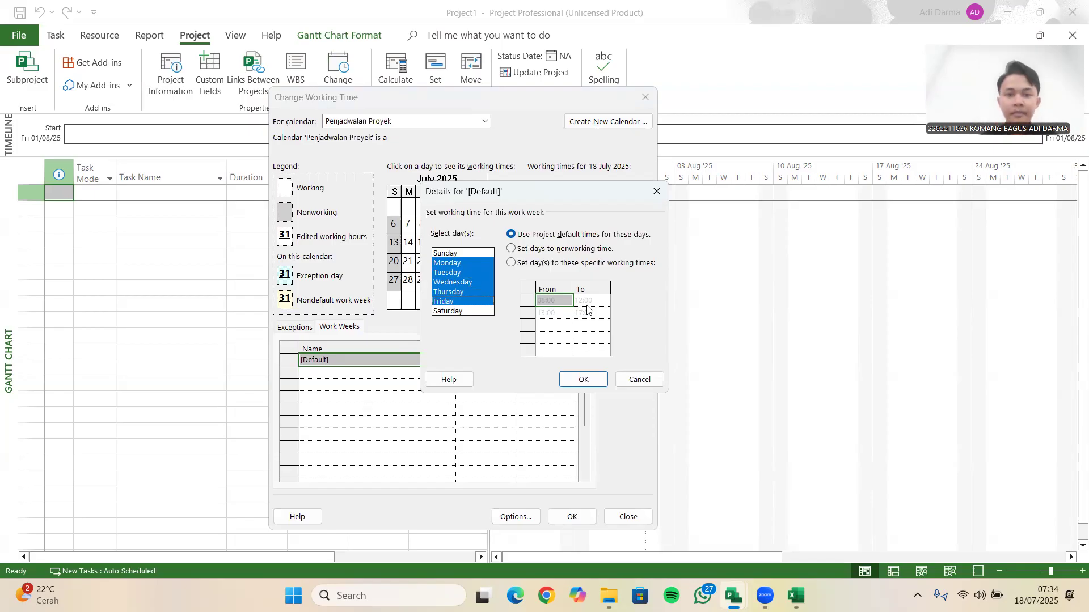
{"action": "left_click", "coordinate": [460, 313]}
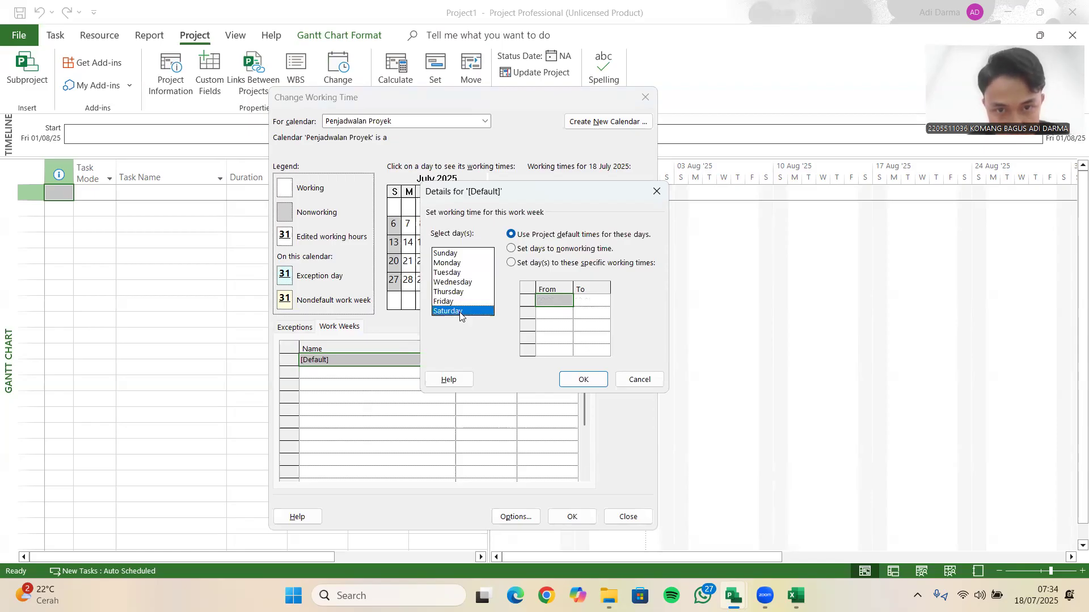
{"action": "left_click", "coordinate": [518, 264]}
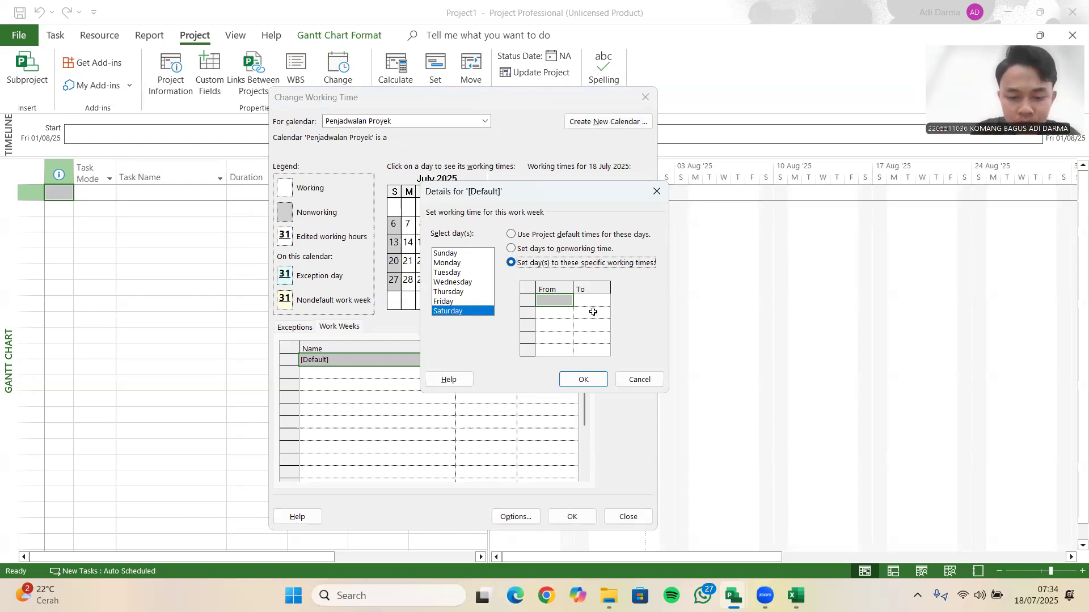
{"action": "left_click", "coordinate": [556, 301]}
{"action": "type", "text": "8"}
{"action": "left_click", "coordinate": [586, 303]}
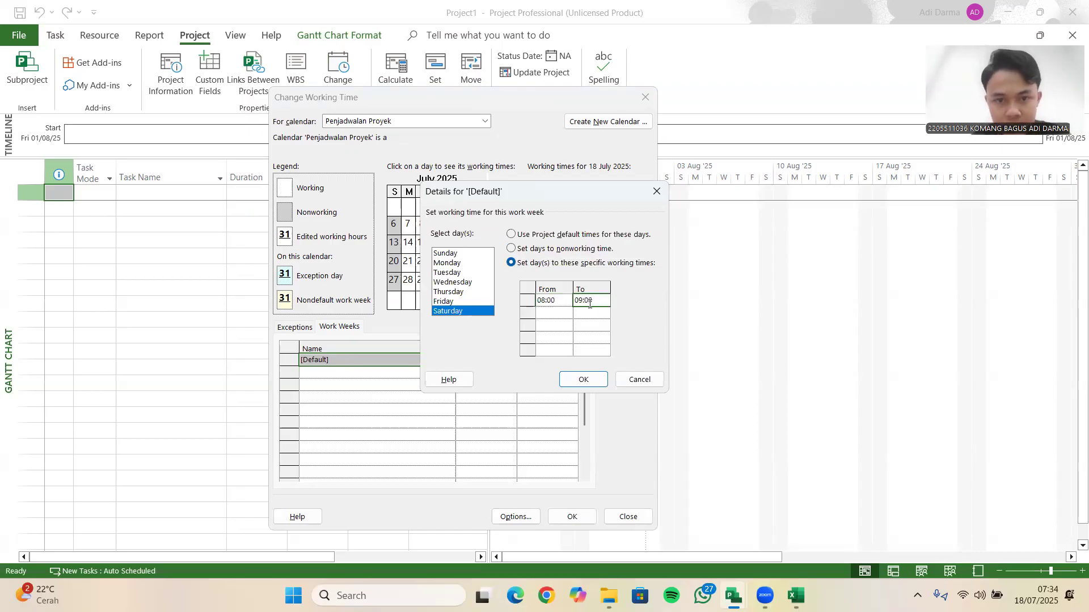
{"action": "type", "text": "12"}
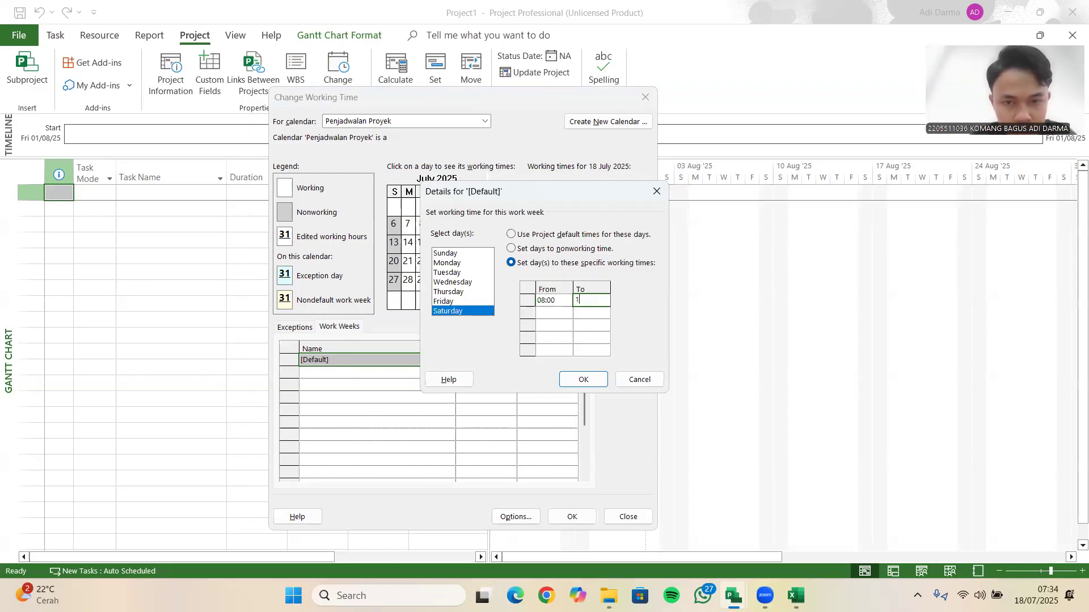
{"action": "left_click", "coordinate": [593, 313]}
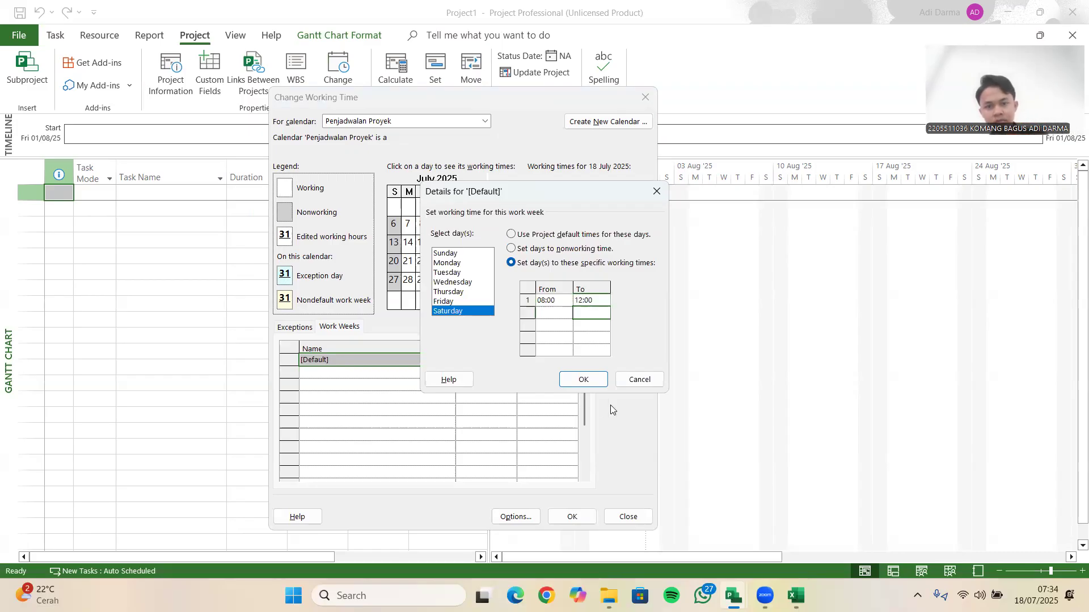
{"action": "left_click", "coordinate": [593, 382]}
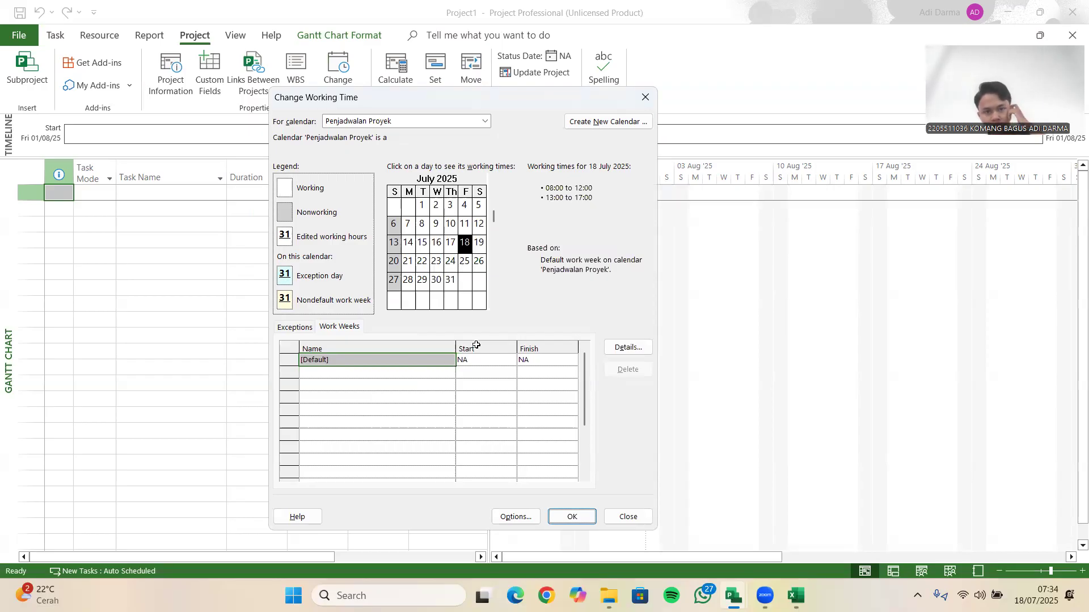
- Add a calendar exception named "Hari Kemerdekaan RI" on 17 August 2025
{"action": "left_click", "coordinate": [312, 329]}
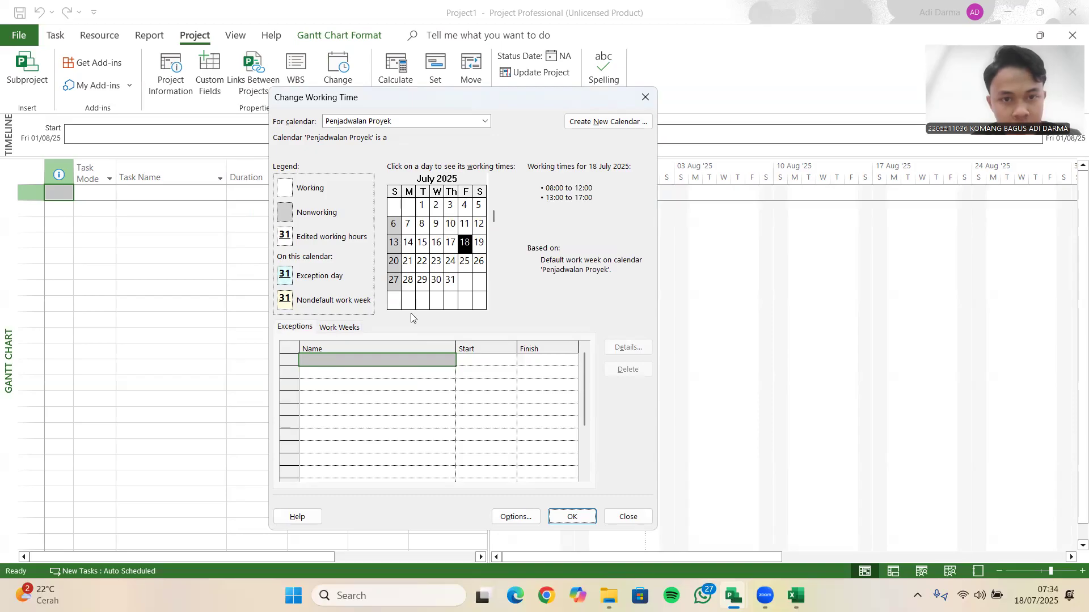
{"action": "left_click", "coordinate": [492, 306]}
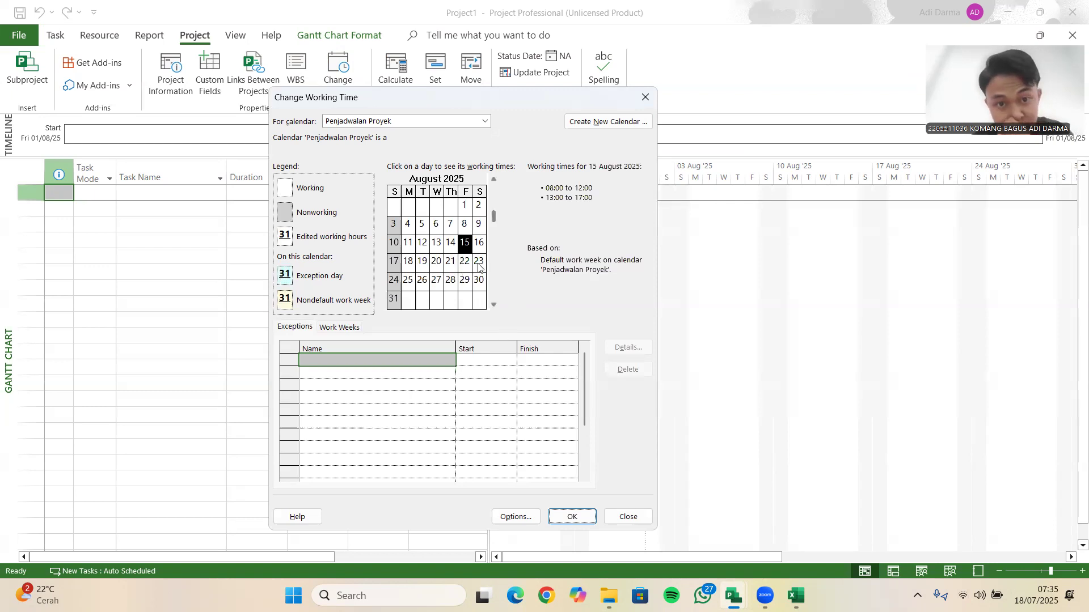
{"action": "left_click", "coordinate": [393, 262]}
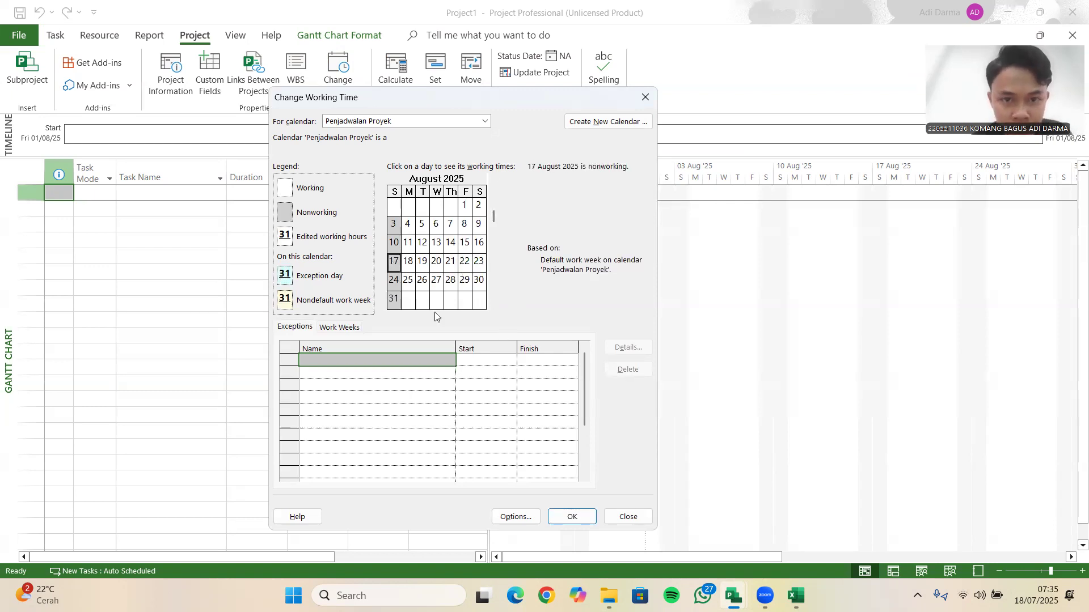
{"action": "left_click", "coordinate": [426, 360]}
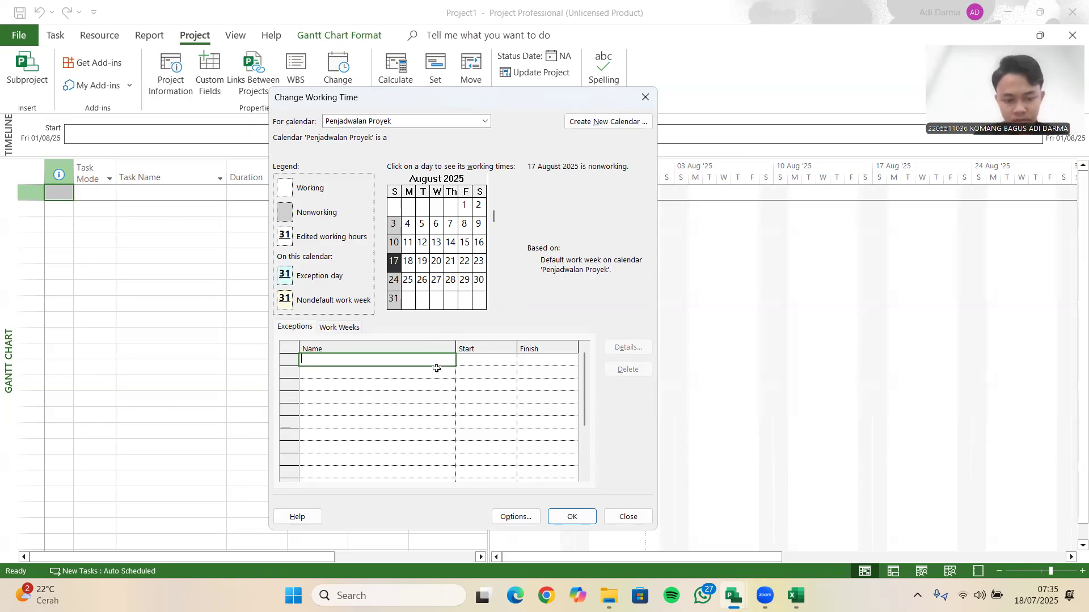
{"action": "type", "text": "Hari "}
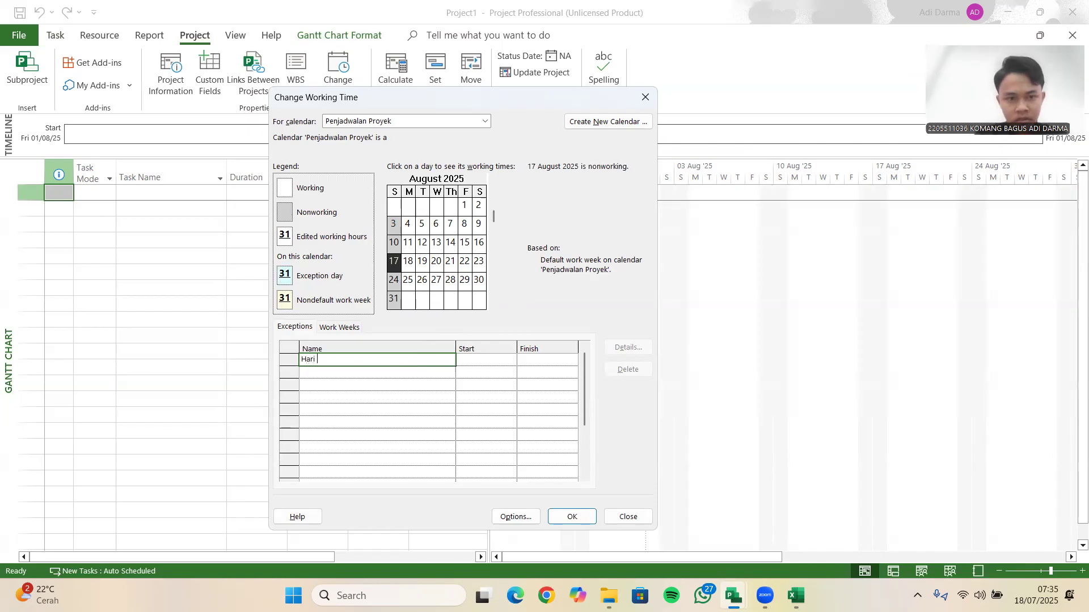
{"action": "type", "text": "Kemerdekaan RI"}
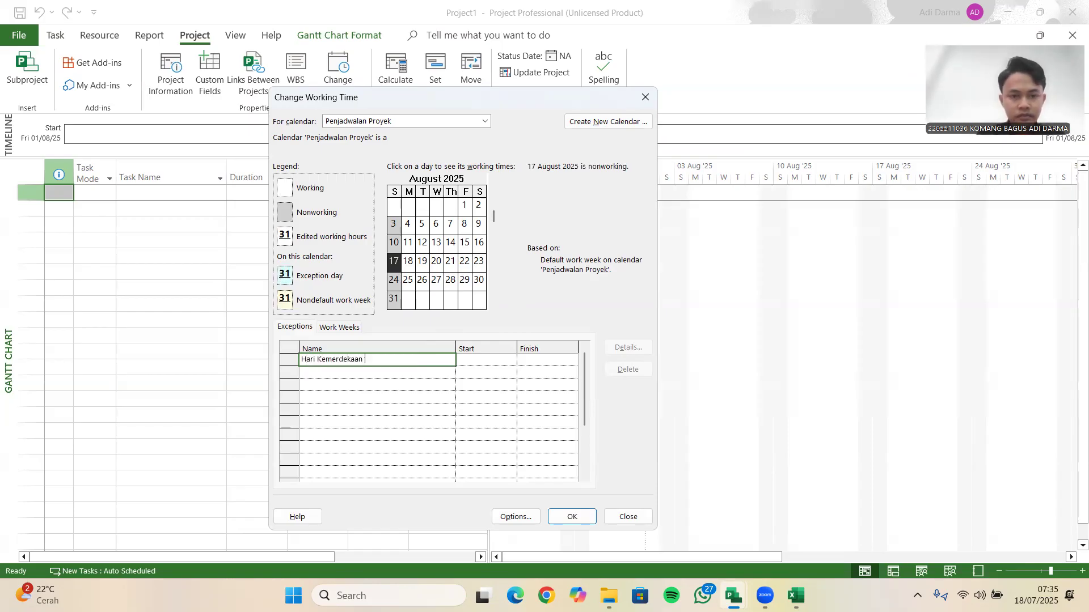
{"action": "left_click", "coordinate": [462, 363]}
{"action": "left_click", "coordinate": [501, 360]}
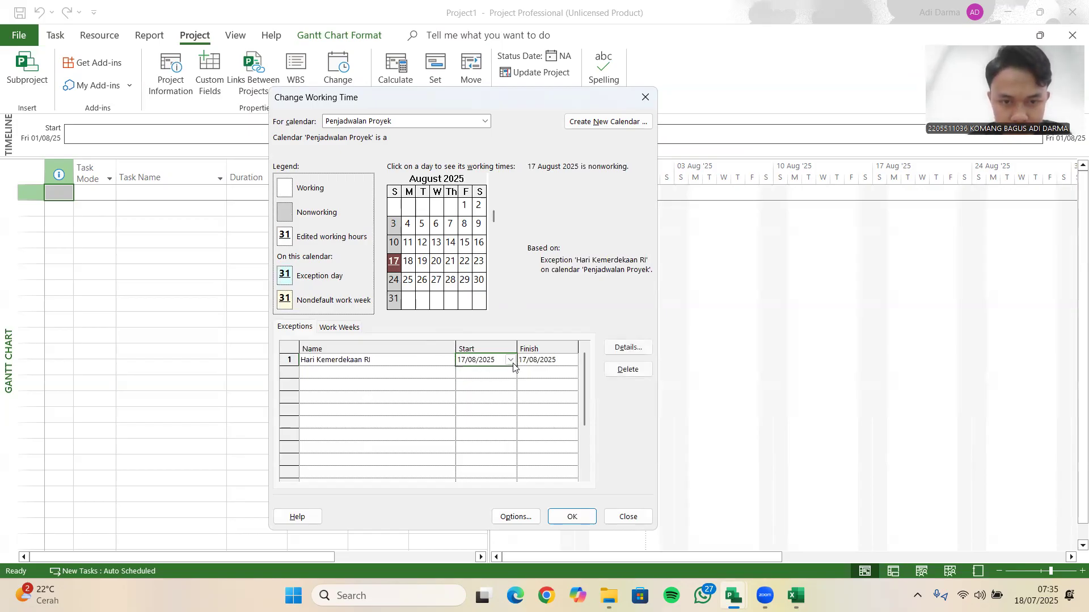
- Set the holiday exception's start and finish dates to 17/08/2025 and apply the working time changes
{"action": "left_click", "coordinate": [510, 361]}
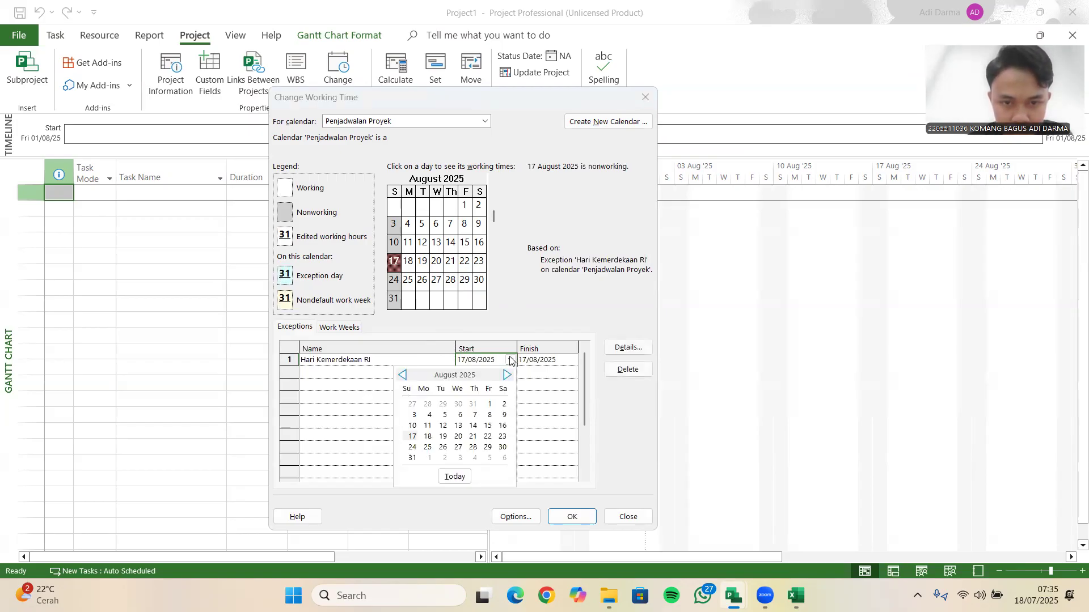
{"action": "left_click", "coordinate": [412, 436]}
{"action": "left_click", "coordinate": [565, 362]}
{"action": "left_click", "coordinate": [571, 361]}
{"action": "left_click", "coordinate": [478, 437]}
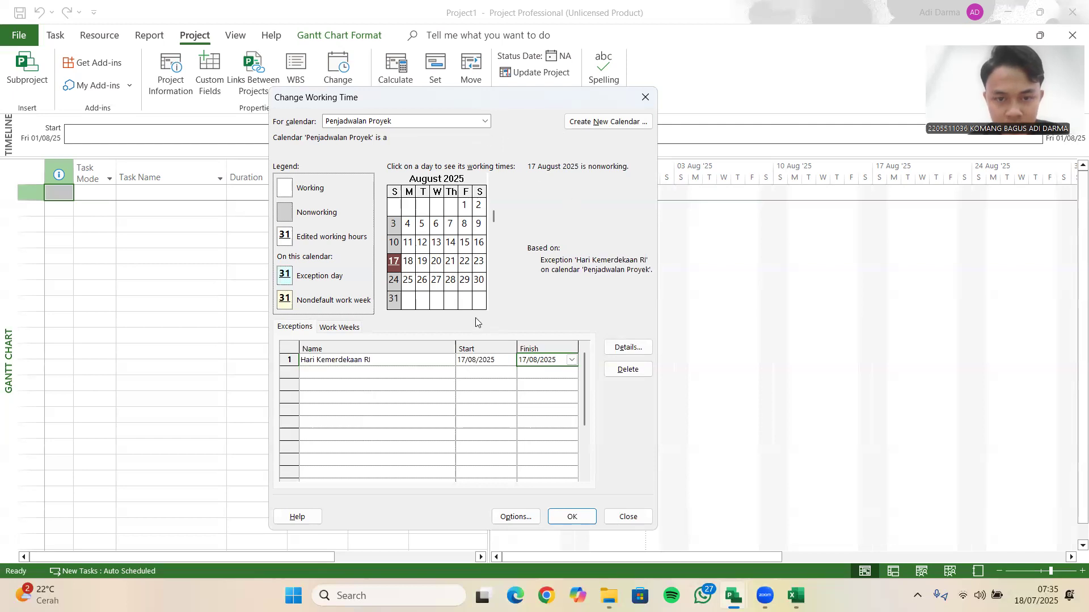
{"action": "left_click", "coordinate": [572, 518]}
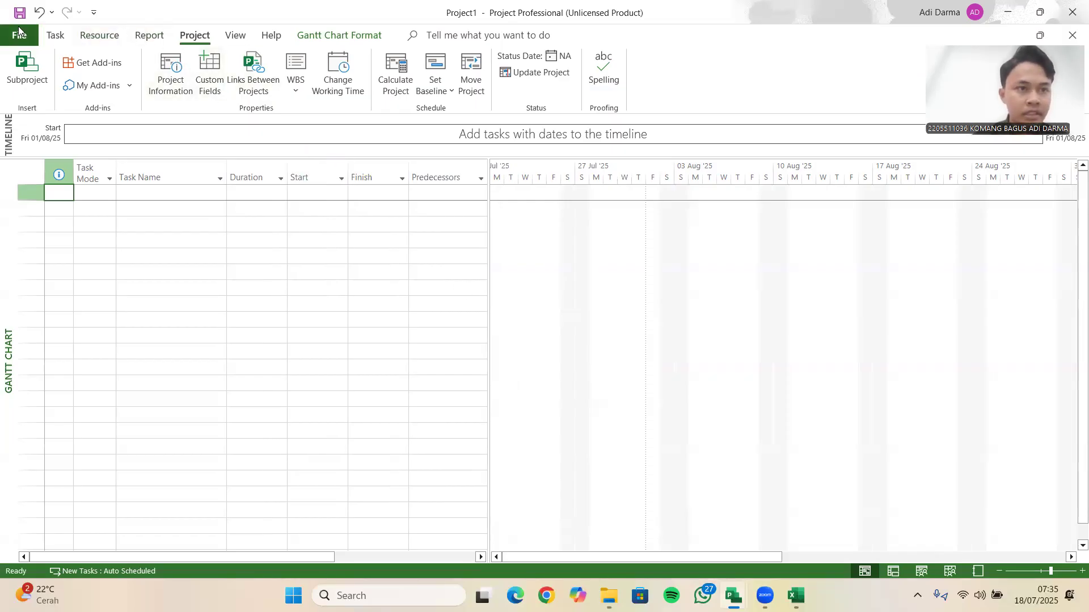
- Enter "PEKERJAAN PERSIAPAN" in capitals as the name of the first task
{"action": "left_click", "coordinate": [57, 36]}
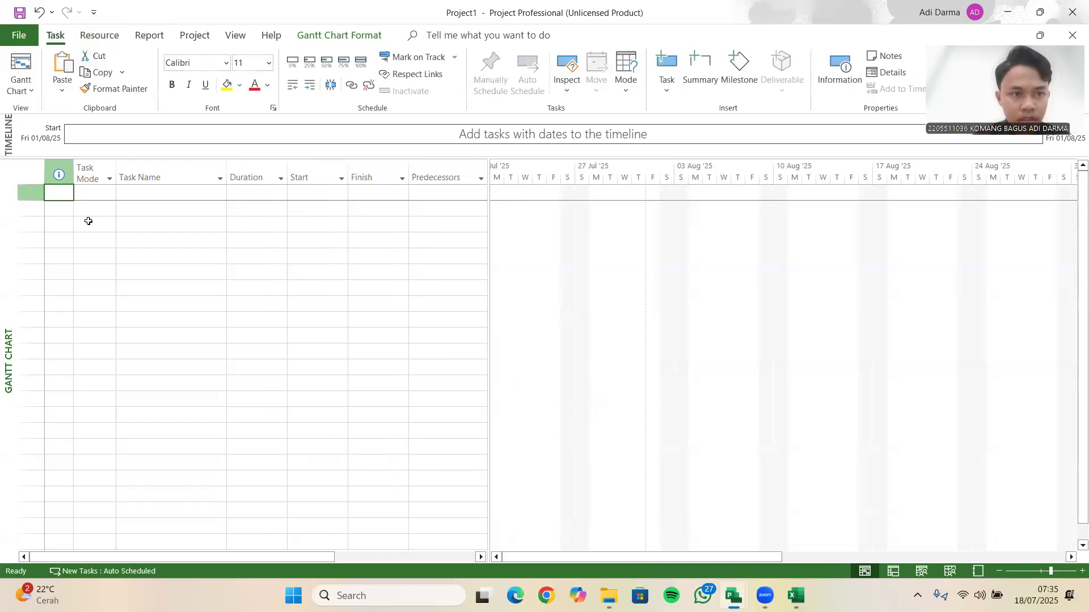
{"action": "left_click", "coordinate": [188, 213]}
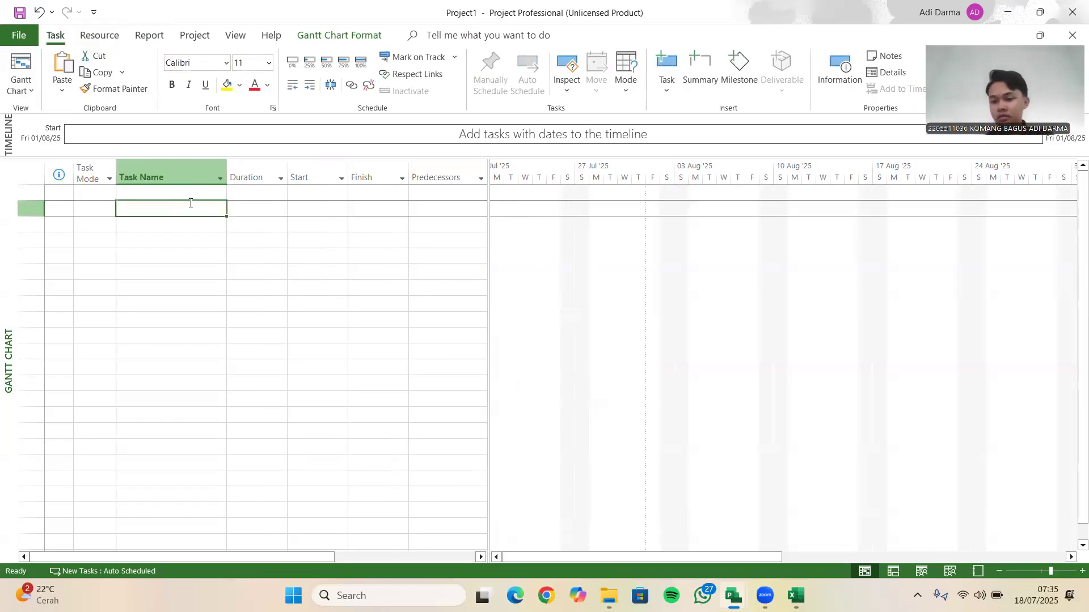
{"action": "left_click", "coordinate": [138, 198]}
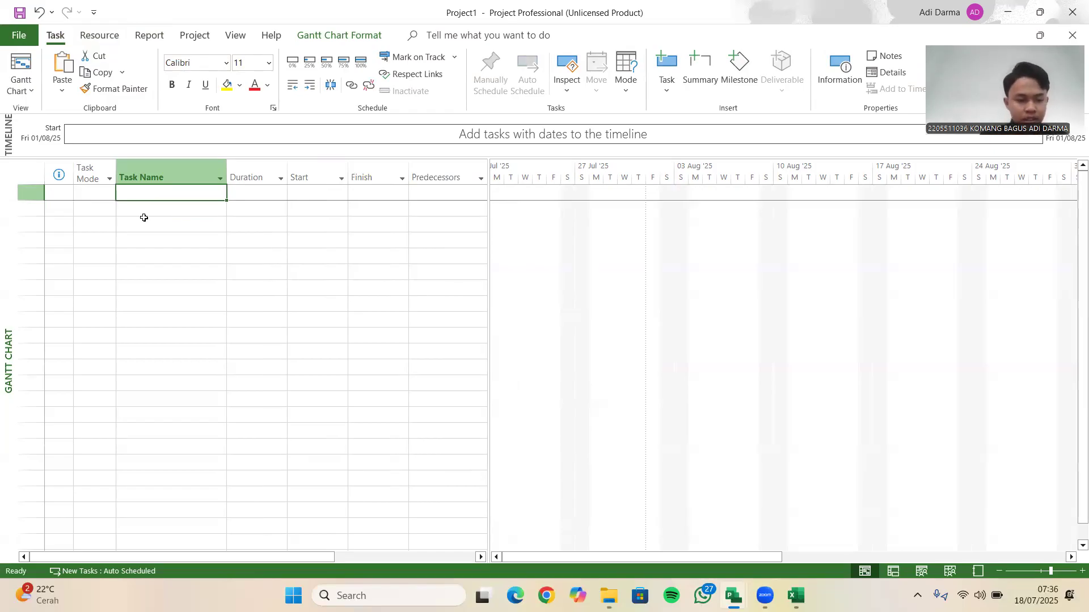
{"action": "type", "text": "Pekerjaan Per"}
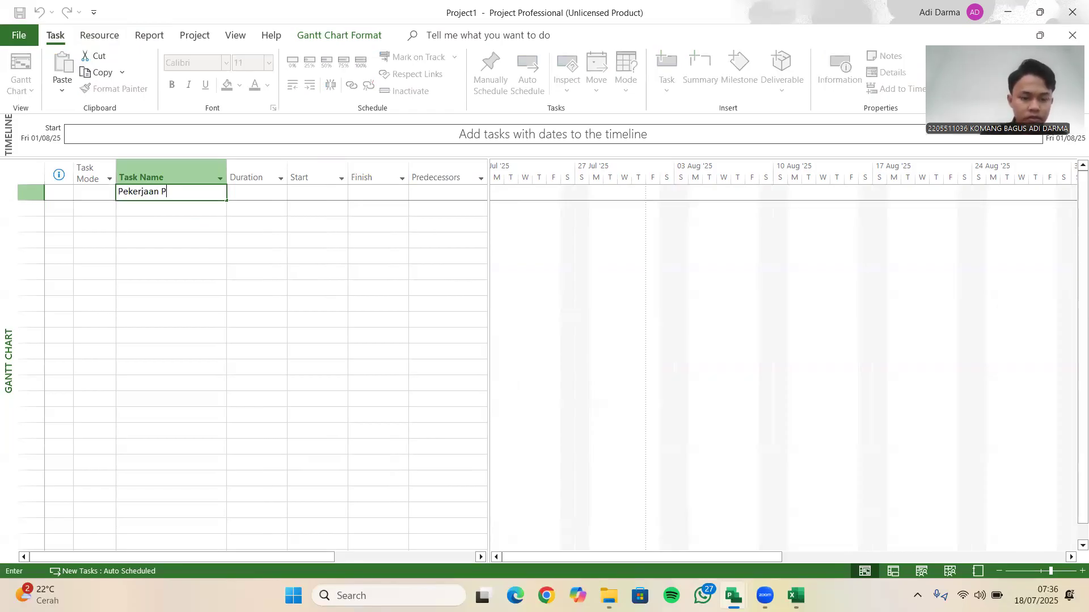
{"action": "key", "text": "BackSpace"}
{"action": "key", "text": "BackSpace"}
{"action": "key", "text": "BackSpace"}
{"action": "key", "text": "BackSpace"}
{"action": "key", "text": "BackSpace"}
{"action": "key", "text": "BackSpace"}
{"action": "key", "text": "BackSpace"}
{"action": "key", "text": "BackSpace"}
{"action": "key", "text": "BackSpace"}
{"action": "key", "text": "BackSpace"}
{"action": "key", "text": "BackSpace"}
{"action": "key", "text": "BackSpace"}
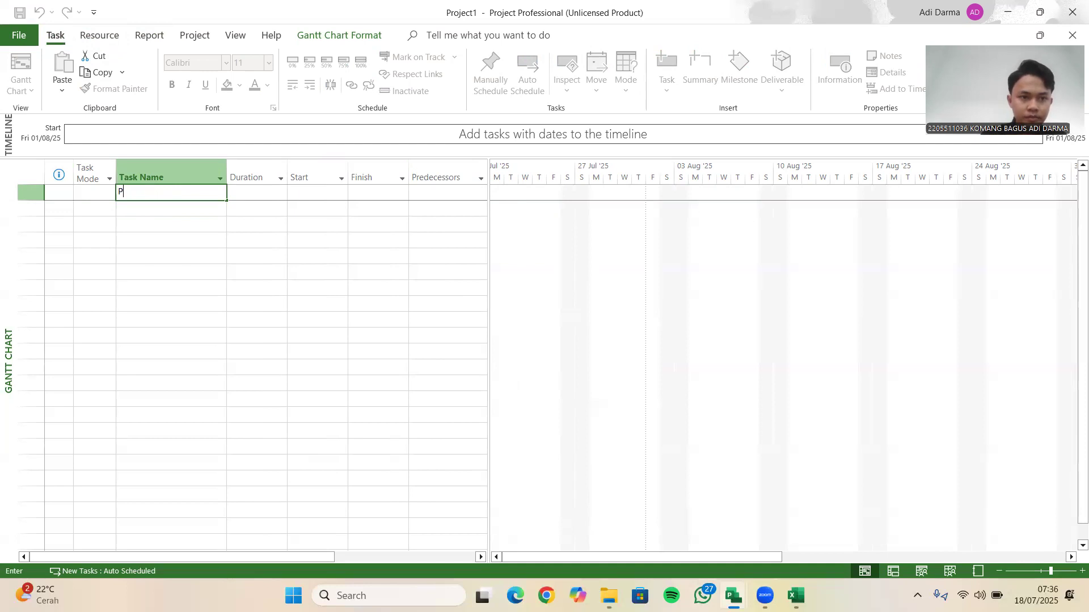
{"action": "type", "text": "EKERJAAN PER"}
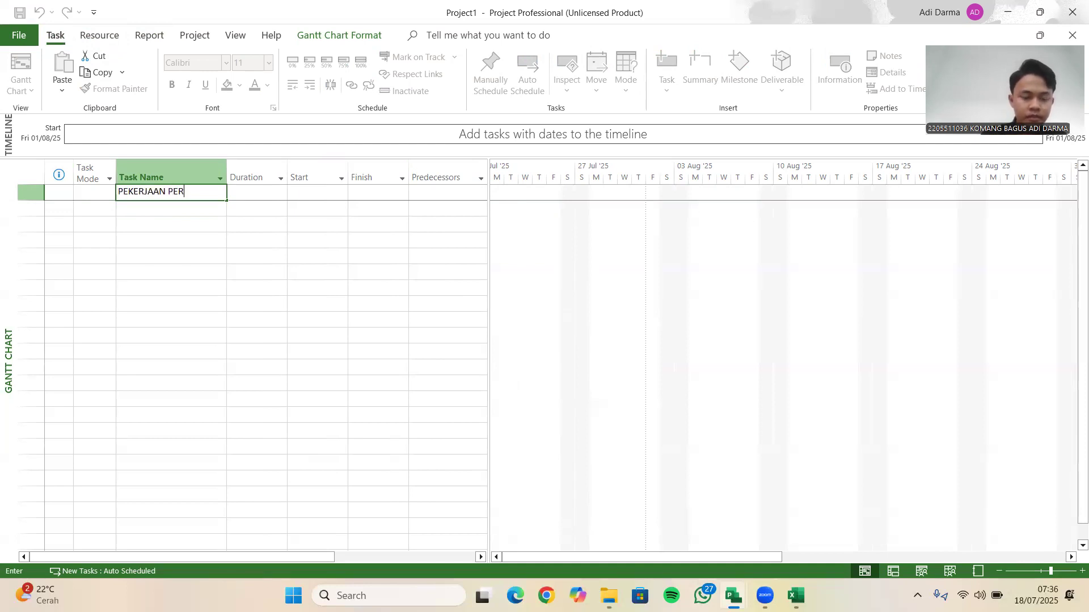
{"action": "type", "text": "SIAPAN"}
{"action": "key", "text": "Return"}
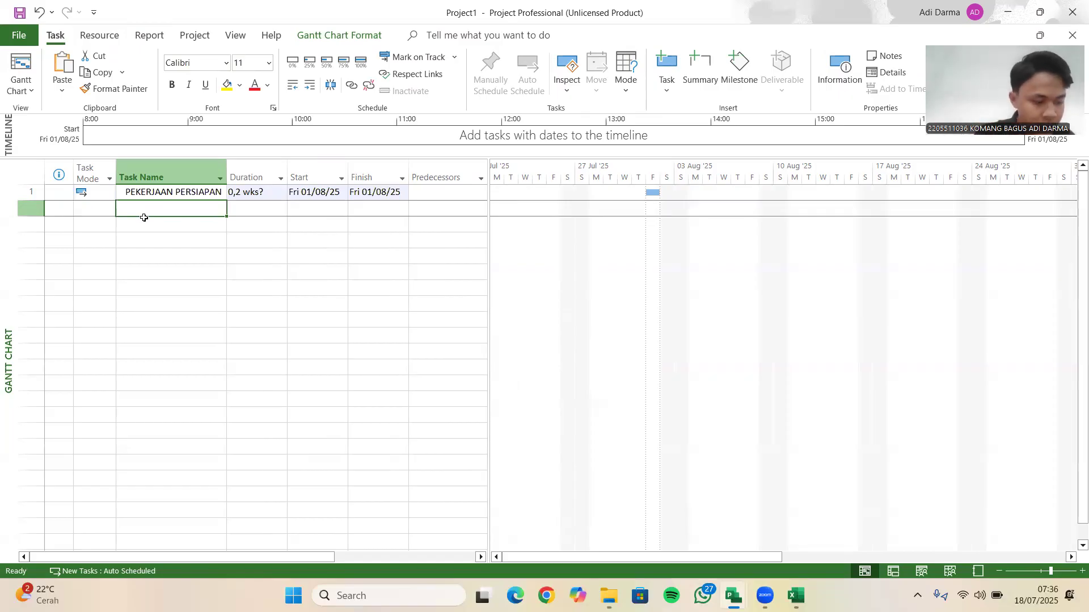
- Enter "Pembersihan Lokasi" as the second task, directly below the first one
{"action": "type", "text": "p"}
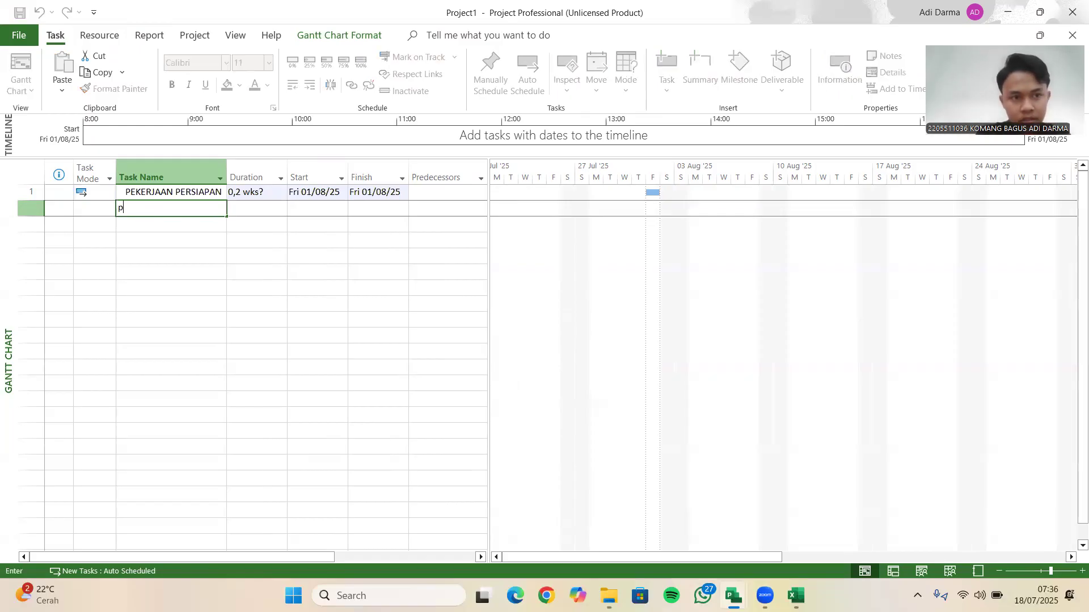
{"action": "key", "text": "BackSpace"}
{"action": "type", "text": "Pemver"}
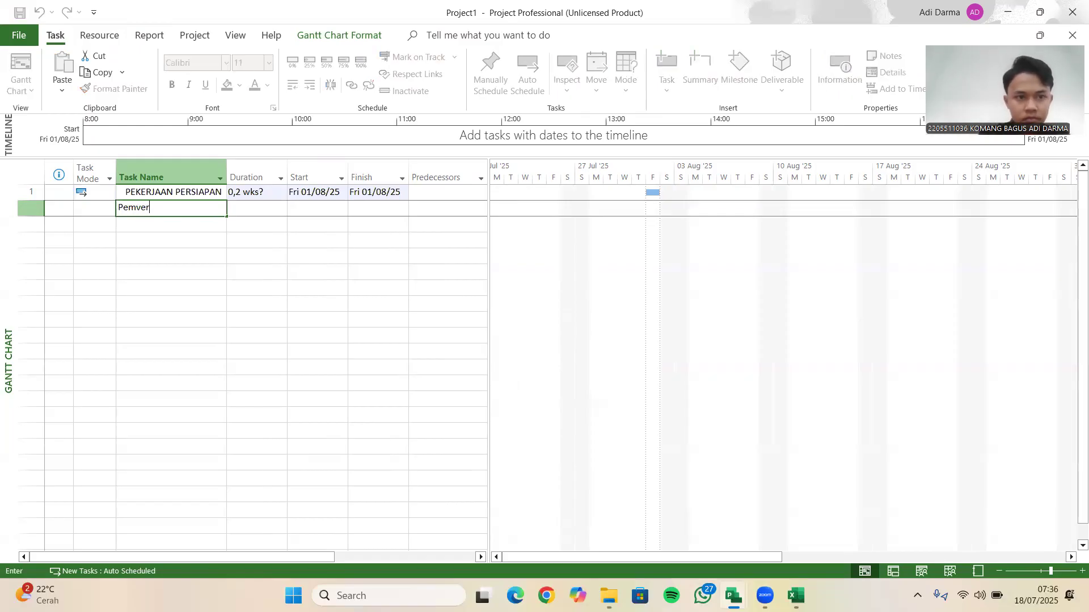
{"action": "type", "text": "bersihan Lokasi"}
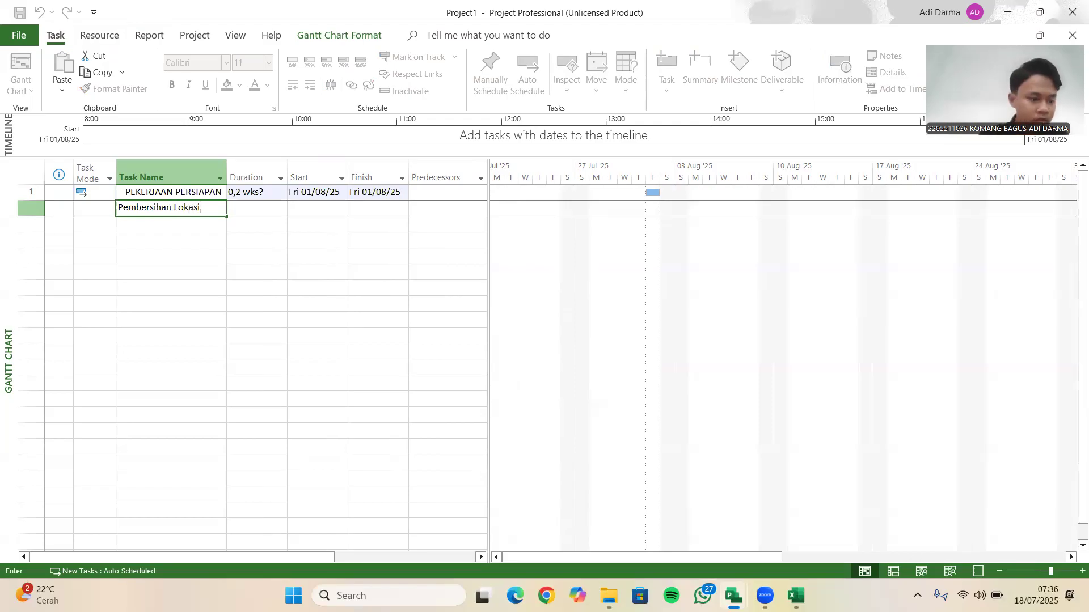
{"action": "left_click", "coordinate": [144, 221]}
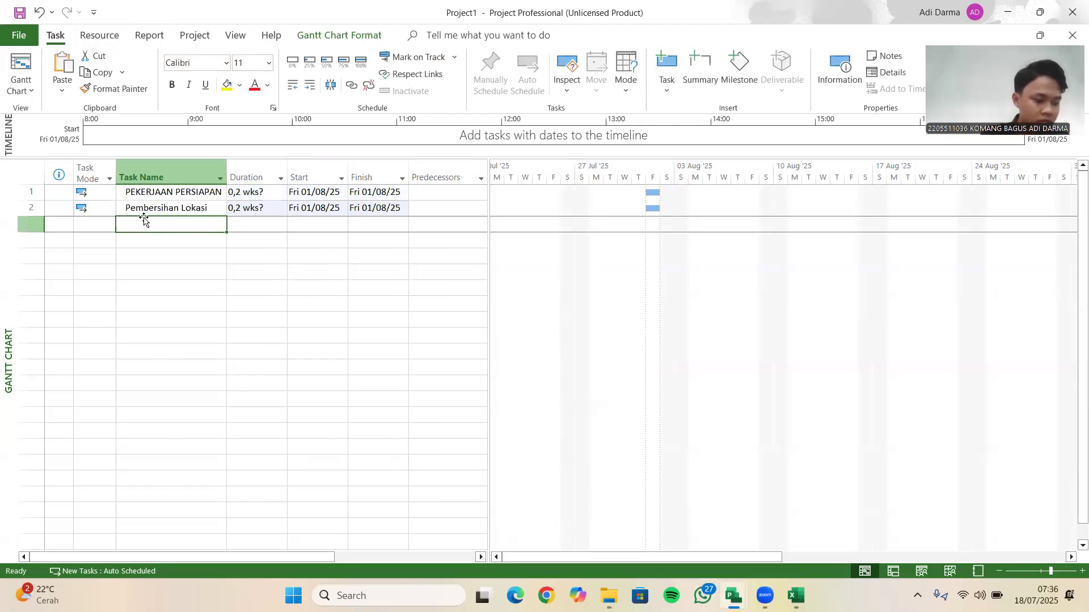
- Enter "Pembuatan Pagar Keliling" as the third task, directly below "Pembersihan Lokasi"
{"action": "type", "text": "Pem"}
{"action": "type", "text": "v"}
{"action": "key", "text": "BackSpace"}
{"action": "type", "text": "buatan Paa"}
{"action": "key", "text": "BackSpace"}
{"action": "type", "text": "gar Keliling"}
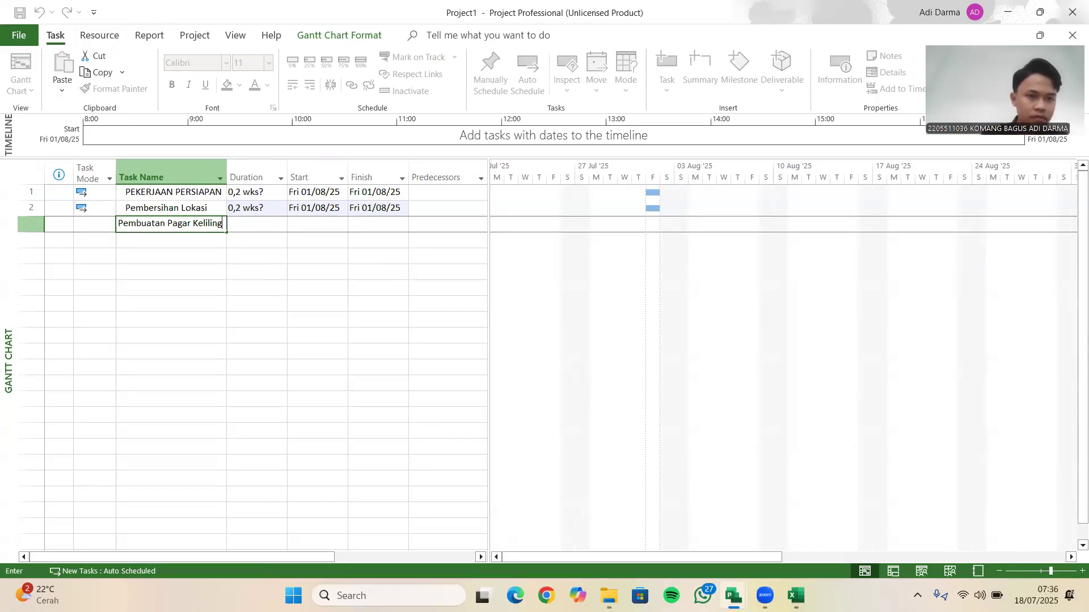
{"action": "key", "text": "Return"}
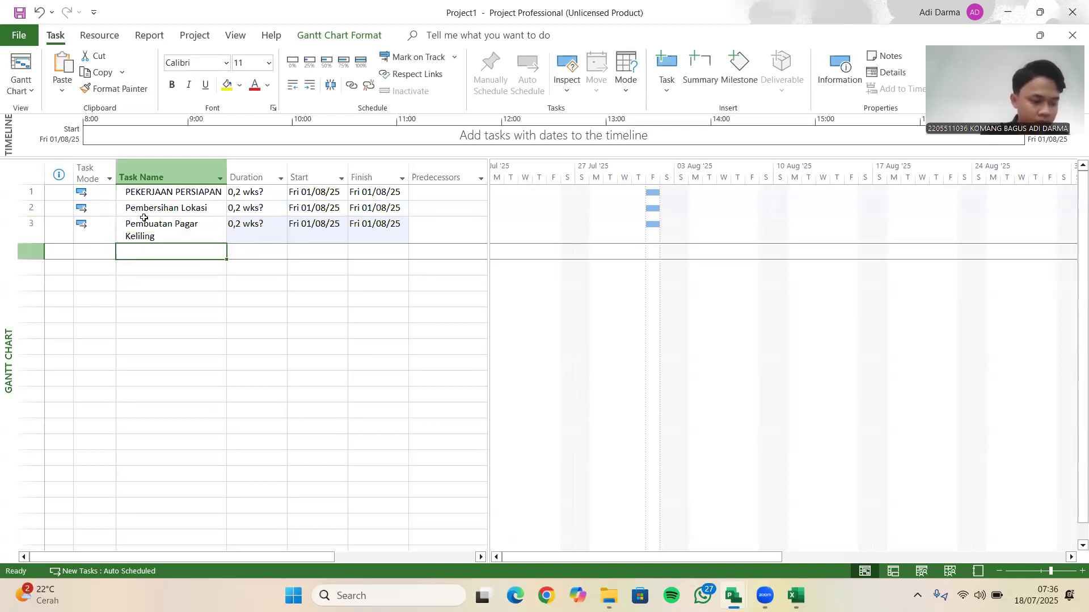
- Enter "Pekerjaan Bouwplank" as the fourth task in the list
{"action": "type", "text": "Pekerjaan P"}
{"action": "key", "text": "BackSpace"}
{"action": "type", "text": "Bouwplank"}
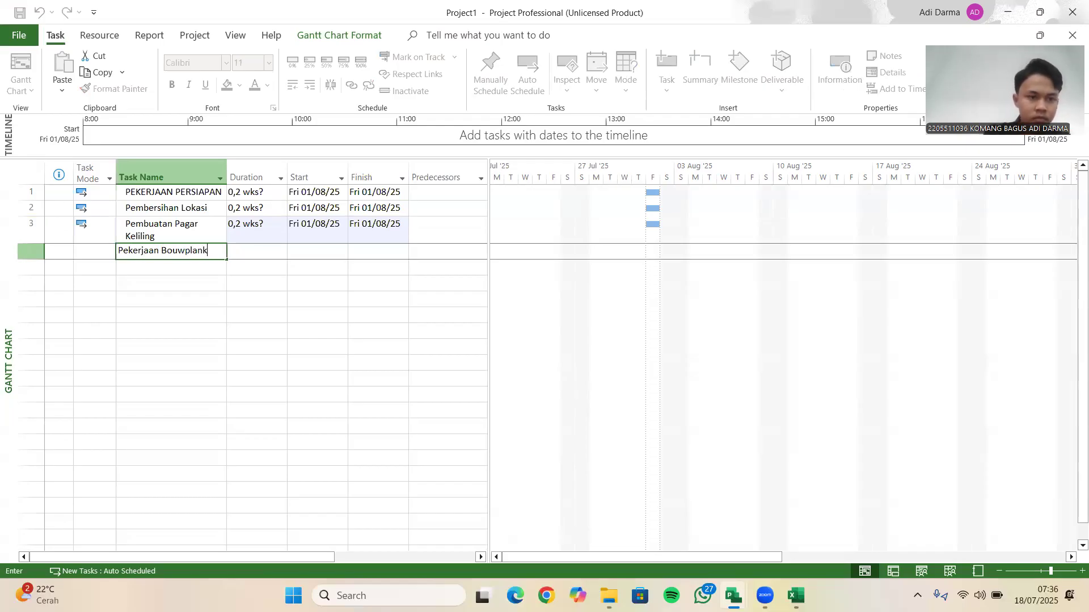
{"action": "key", "text": "Return"}
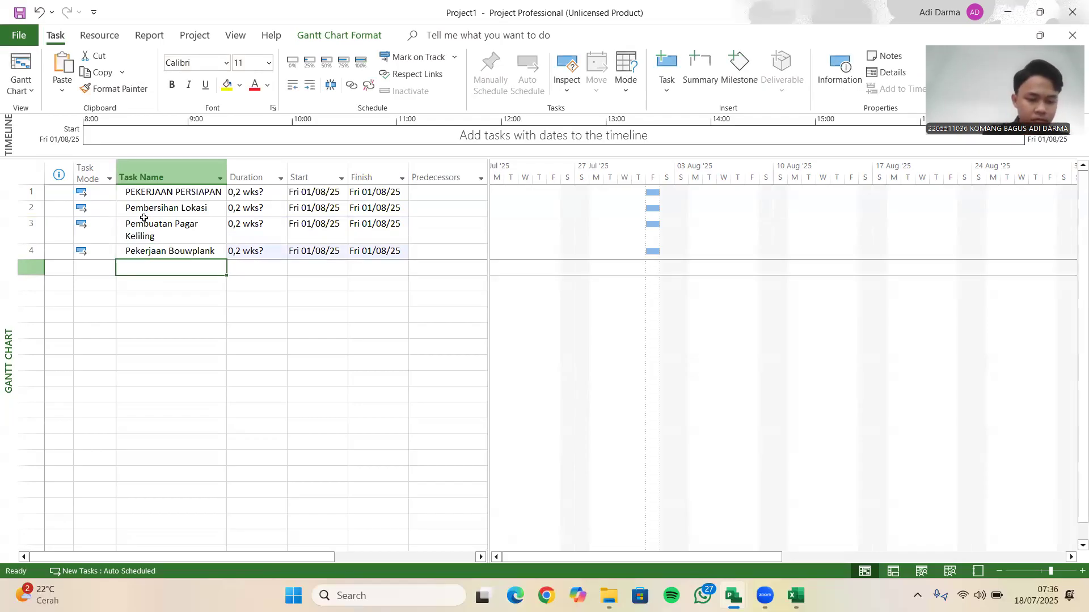
- Enter "Barak Kerja/Sewa" as the fifth task, directly below "Pekerjaan Bouwplank"
{"action": "type", "text": "Baraj"}
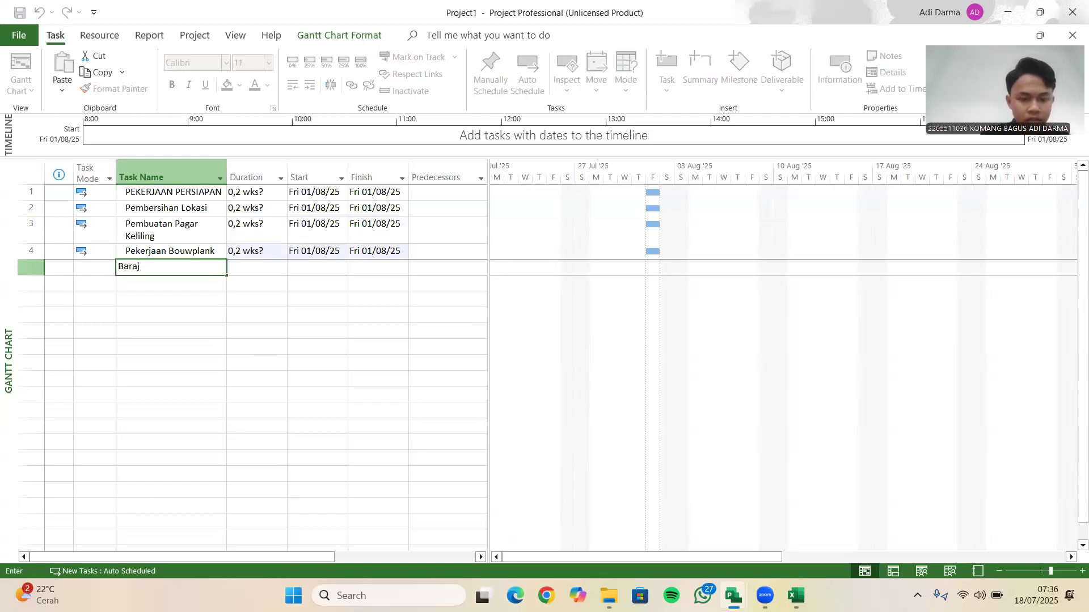
{"action": "key", "text": "BackSpace"}
{"action": "type", "text": "k Kerja"}
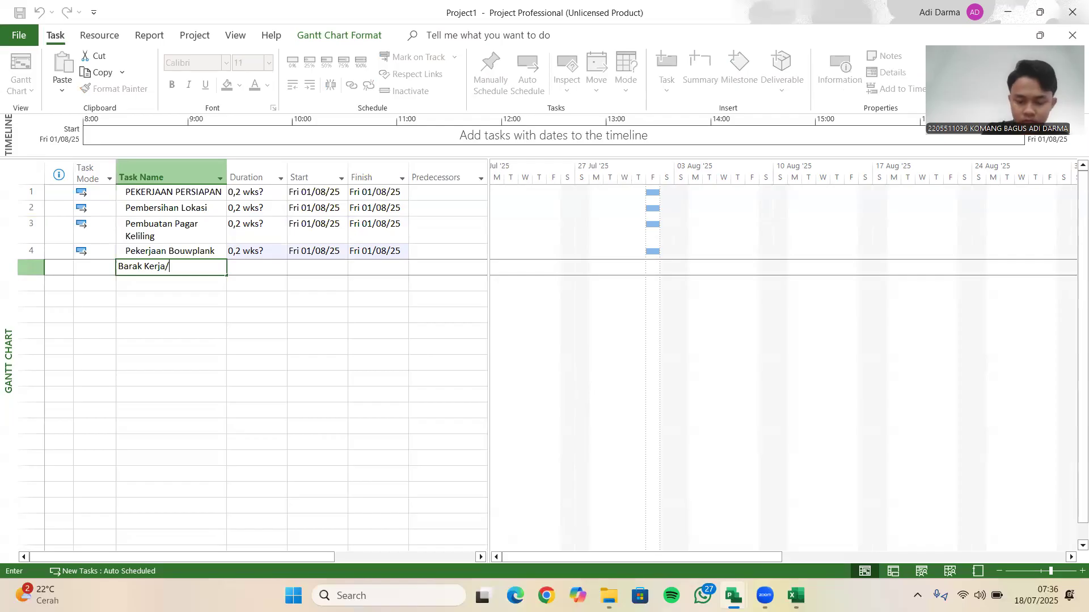
{"action": "type", "text": "/S"}
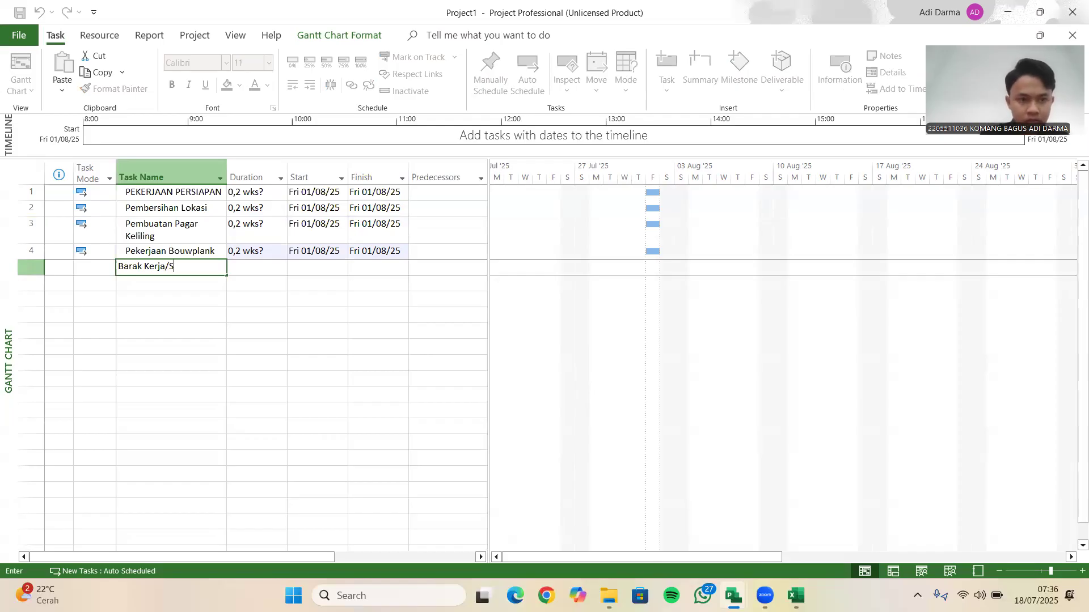
{"action": "type", "text": "ewa"}
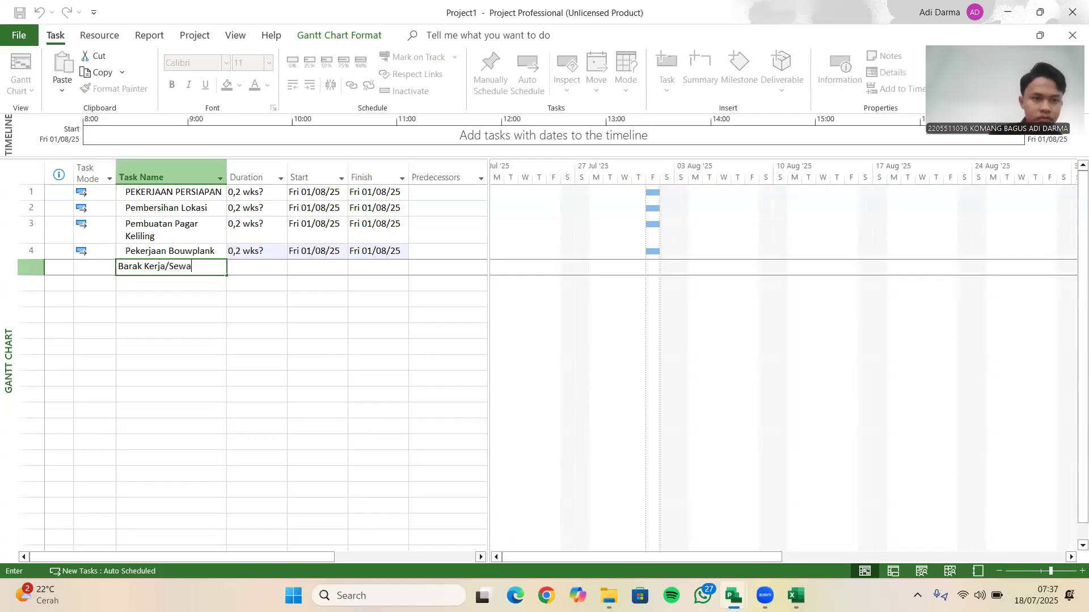
{"action": "key", "text": "Return"}
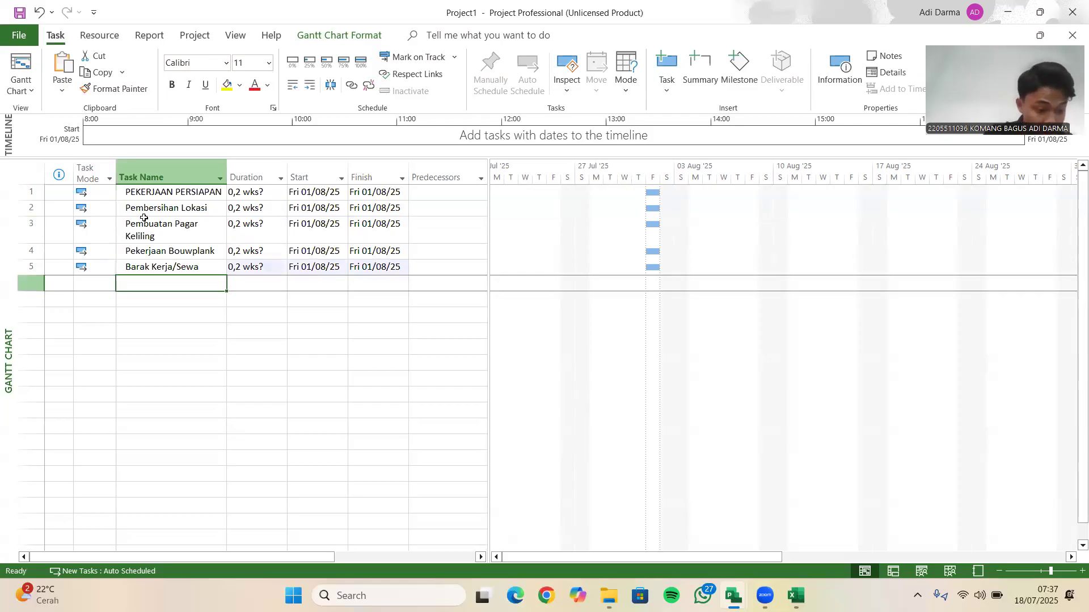
- Enter "Pembuatan Papan Nama" as the sixth task, directly below "Barak Kerja/Sewa"
{"action": "type", "text": "Pembuatan"}
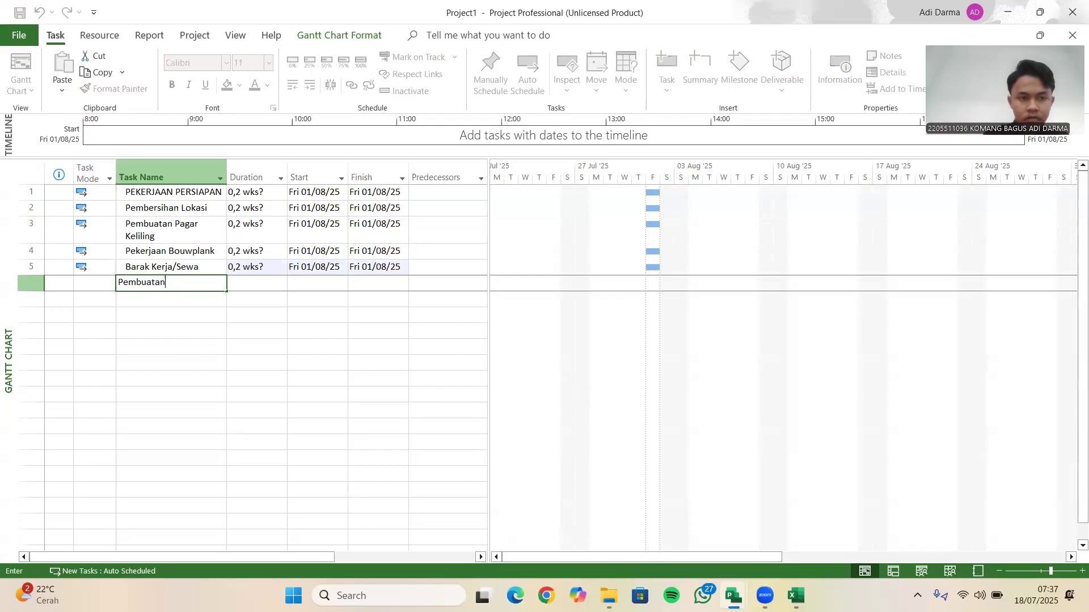
{"action": "type", "text": " Papan Nama Pro"}
{"action": "key", "text": "BackSpace"}
{"action": "key", "text": "BackSpace"}
{"action": "key", "text": "BackSpace"}
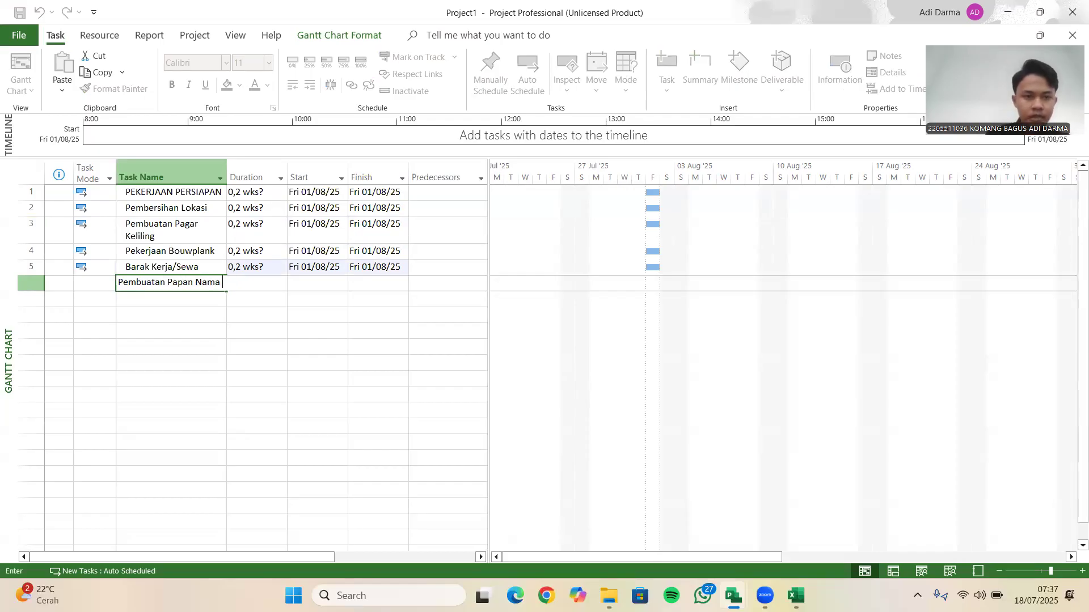
{"action": "key", "text": "BackSpace"}
{"action": "key", "text": "BackSpace"}
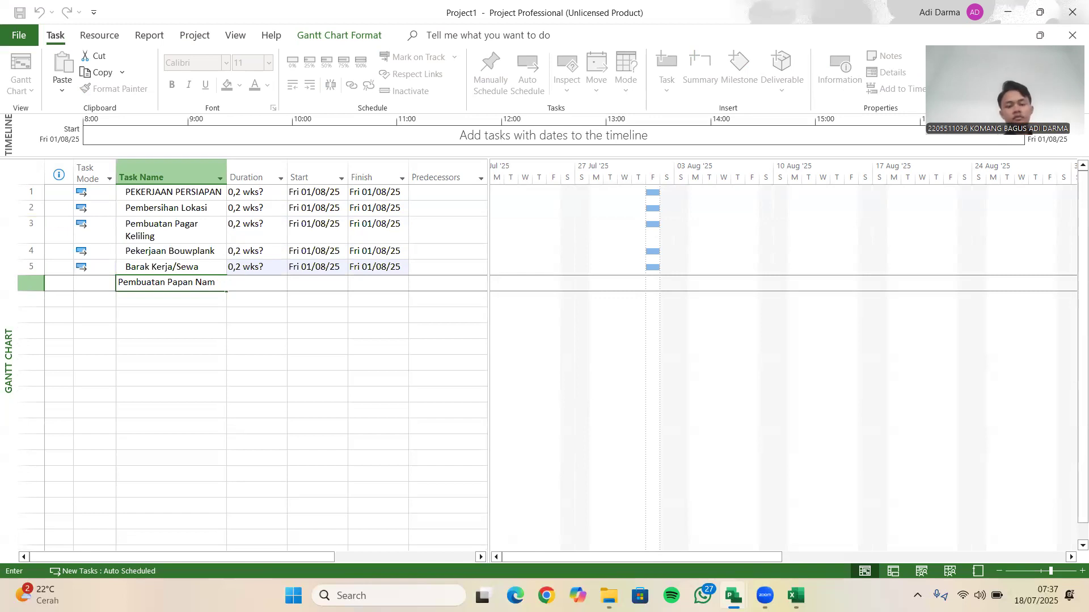
{"action": "key", "text": "Return"}
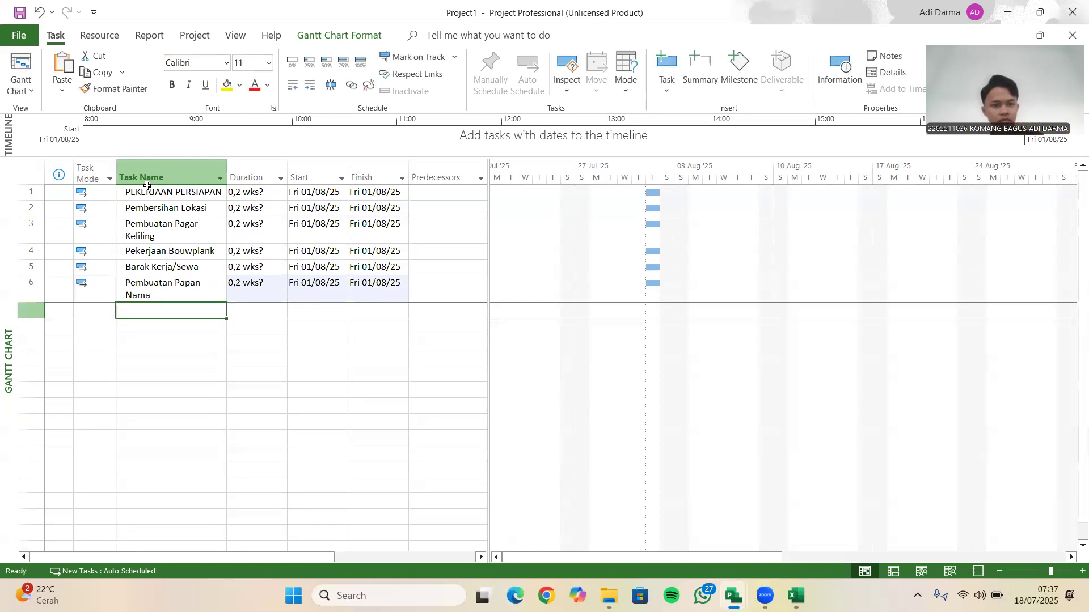
- Examine the task mode choices for the first task and the Task Name and Duration columns of the task table
{"action": "left_click", "coordinate": [188, 269]}
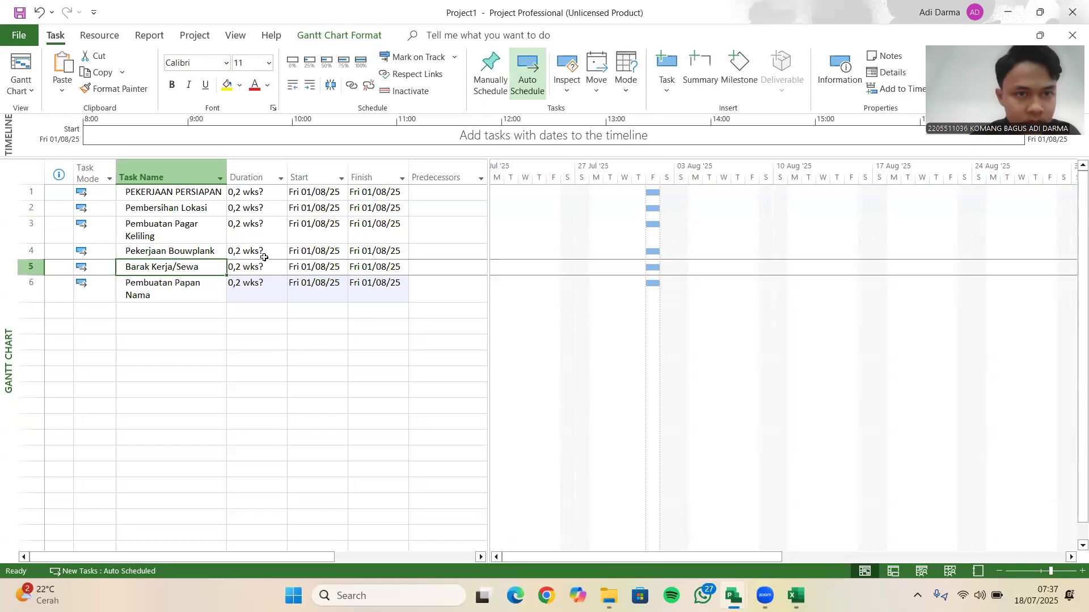
{"action": "left_click", "coordinate": [209, 309]}
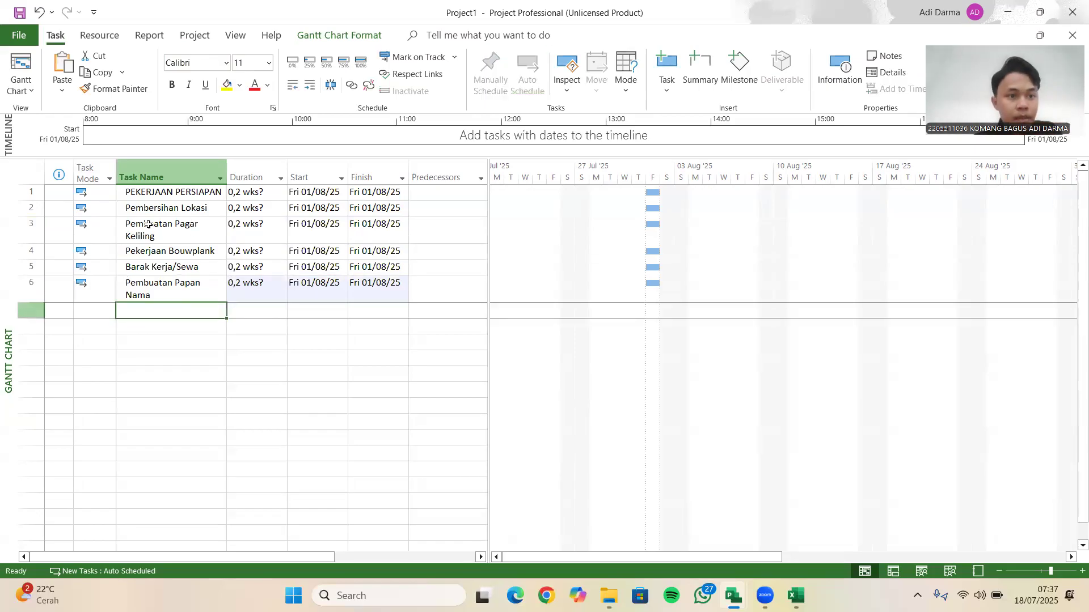
{"action": "left_click", "coordinate": [95, 192]}
{"action": "left_click", "coordinate": [101, 191]}
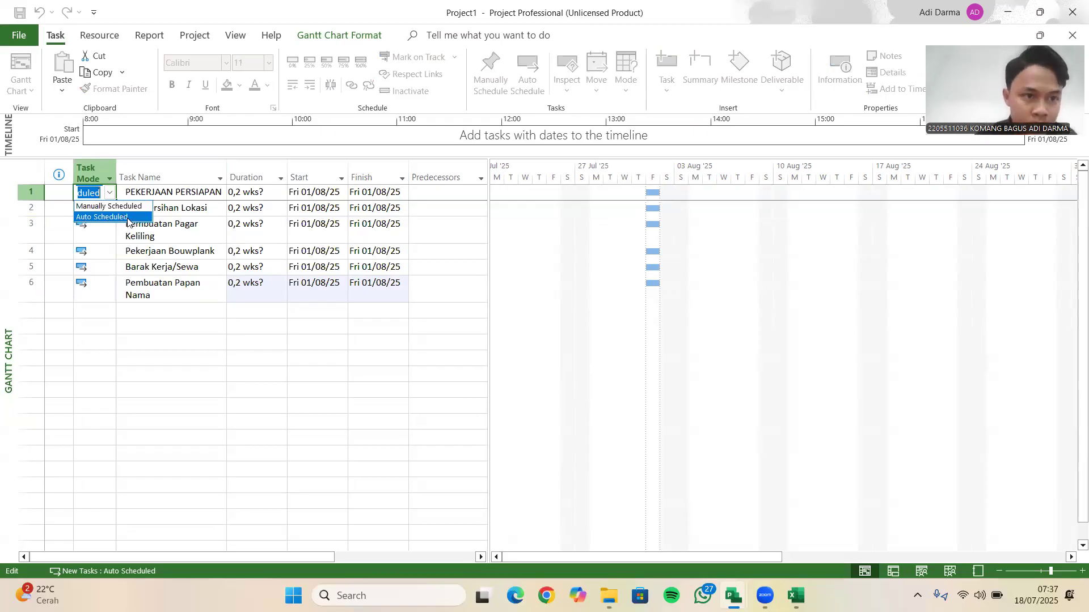
{"action": "key", "text": "Return"}
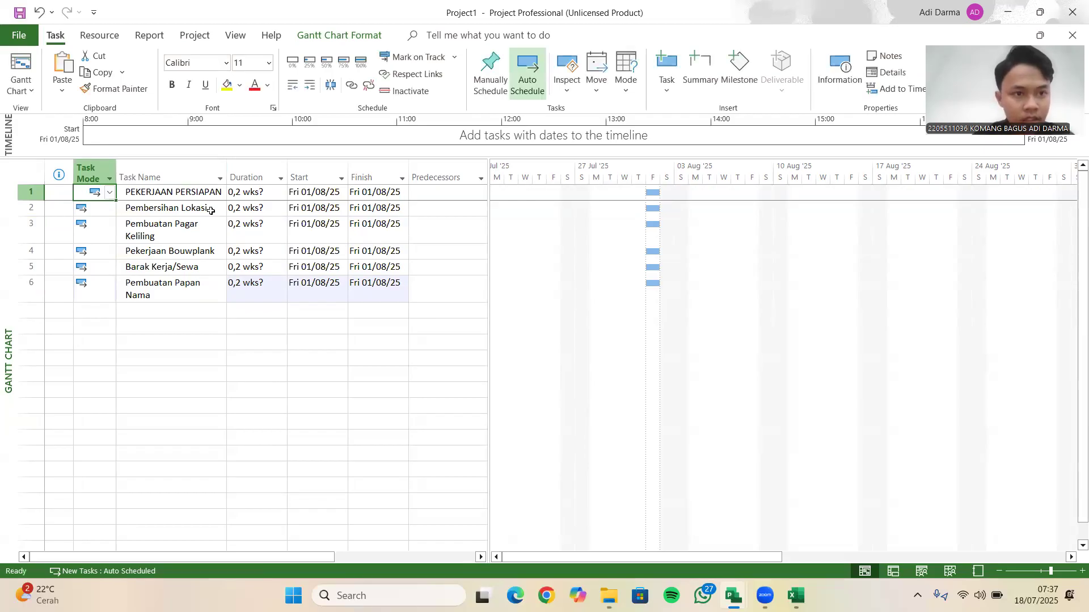
{"action": "left_click", "coordinate": [208, 174]}
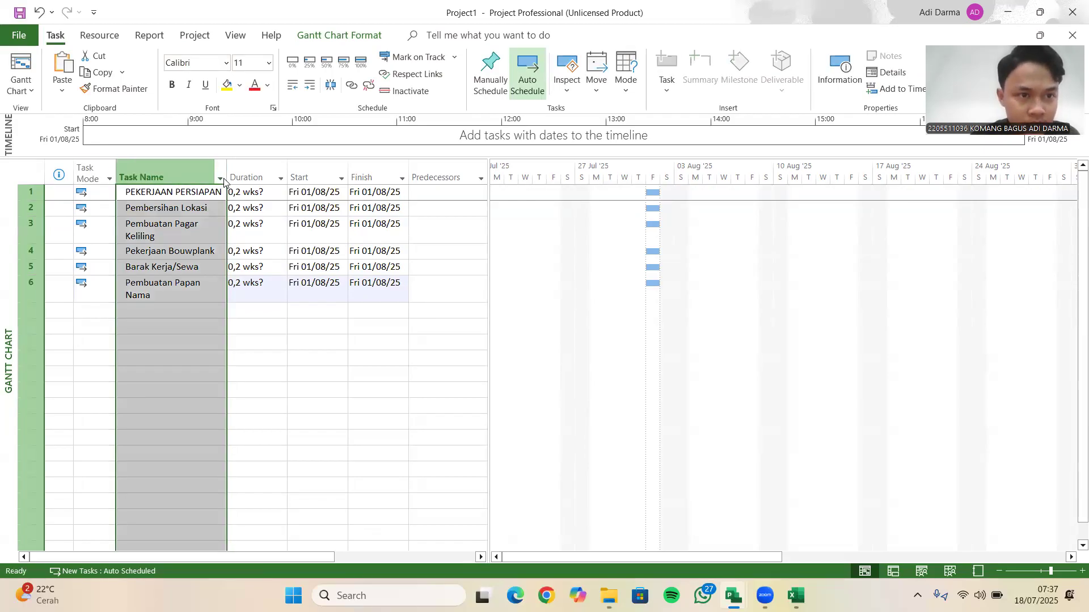
{"action": "left_click", "coordinate": [220, 180]}
{"action": "key", "text": "Escape"}
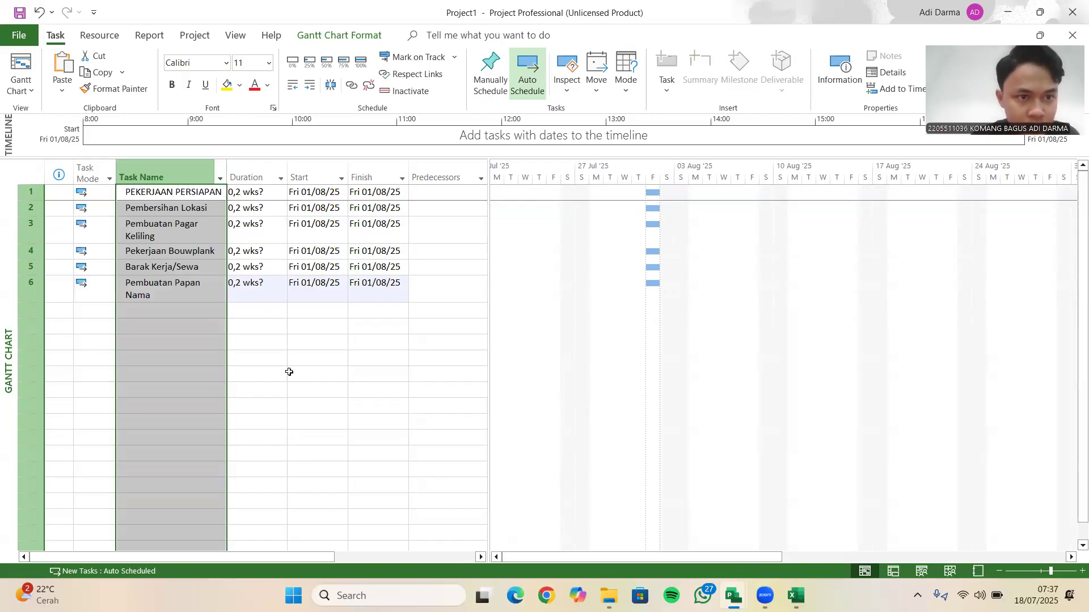
{"action": "left_click", "coordinate": [264, 338]}
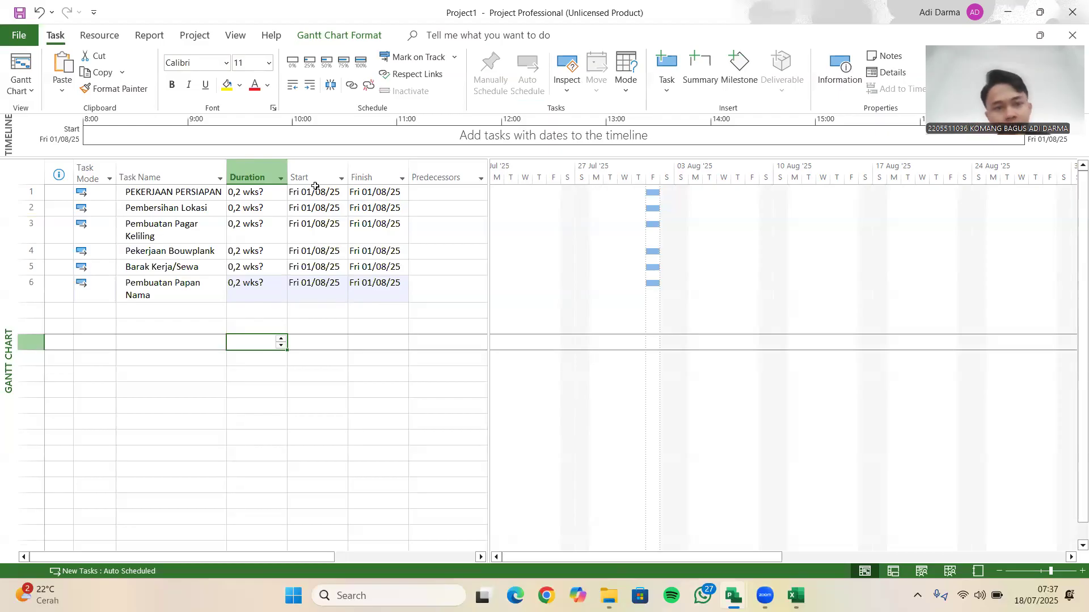
- Examine the Start, Finish and Predecessors columns, including the filter options for predecessors and the column beyond them
{"action": "left_click", "coordinate": [374, 176]}
{"action": "left_click", "coordinate": [414, 224]}
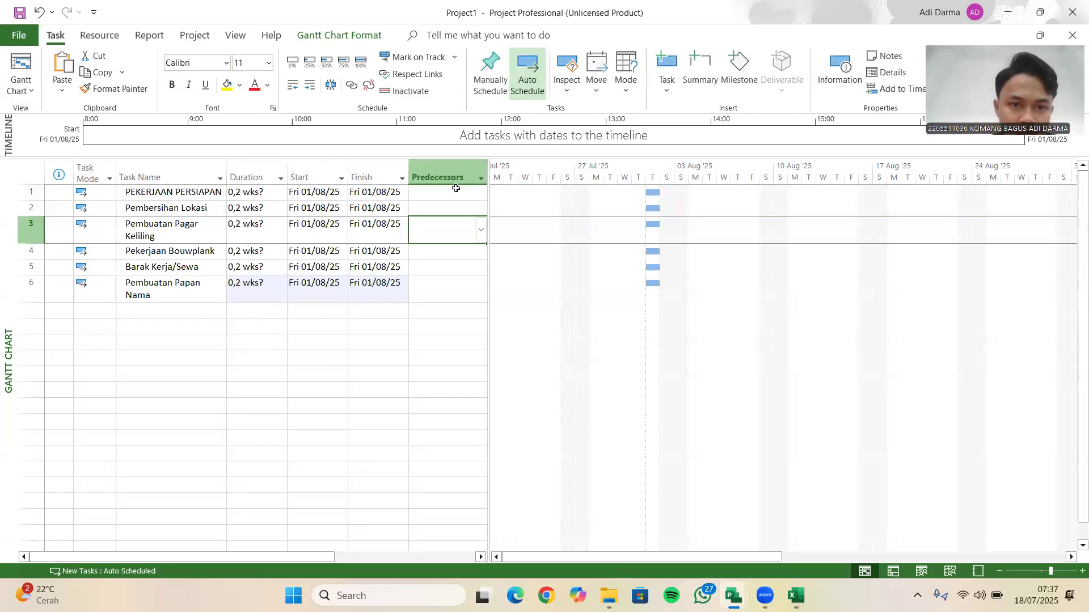
{"action": "left_click", "coordinate": [481, 179]}
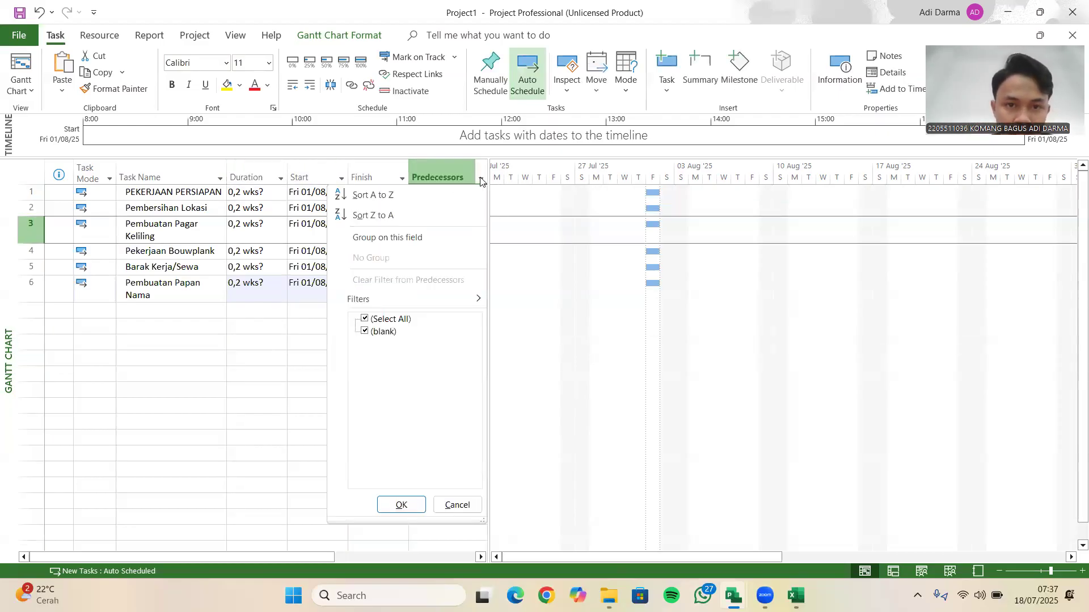
{"action": "left_click", "coordinate": [483, 180]}
{"action": "left_click", "coordinate": [439, 251]}
{"action": "left_click", "coordinate": [440, 210]}
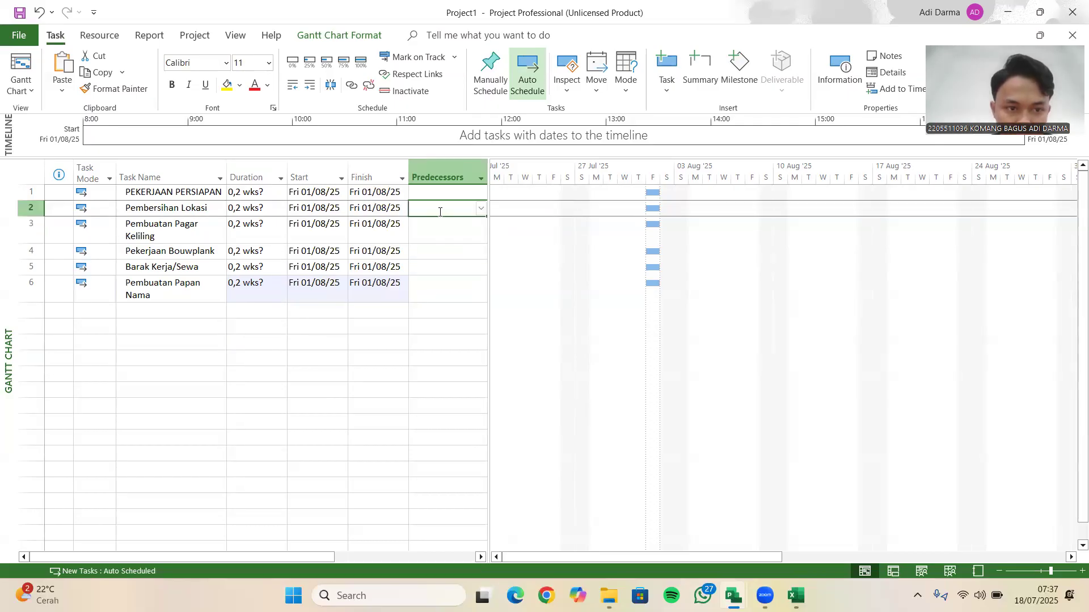
{"action": "left_click_drag", "start_coordinate": [267, 559], "coordinate": [345, 560]}
{"action": "left_click", "coordinate": [406, 264]}
{"action": "left_click", "coordinate": [413, 234]}
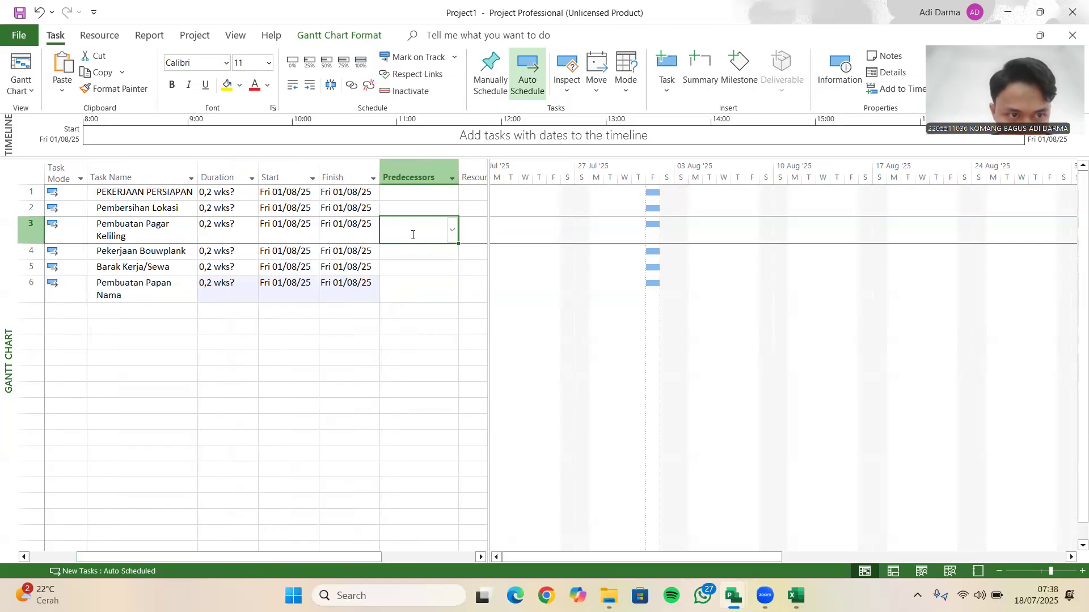
{"action": "left_click_drag", "start_coordinate": [340, 559], "coordinate": [279, 558]}
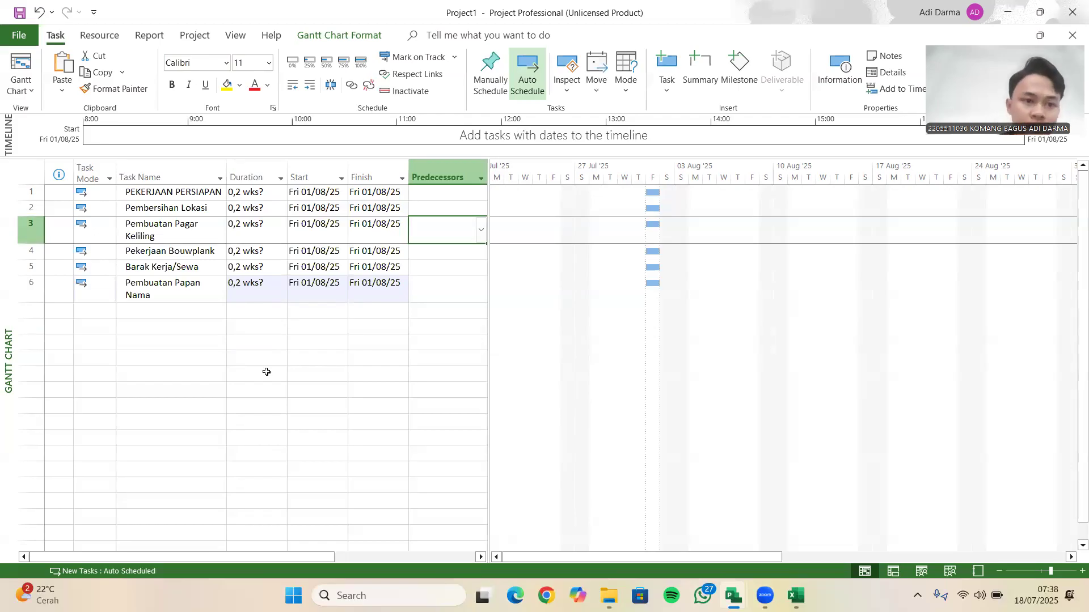
{"action": "left_click", "coordinate": [346, 298]}
{"action": "left_click", "coordinate": [345, 358]}
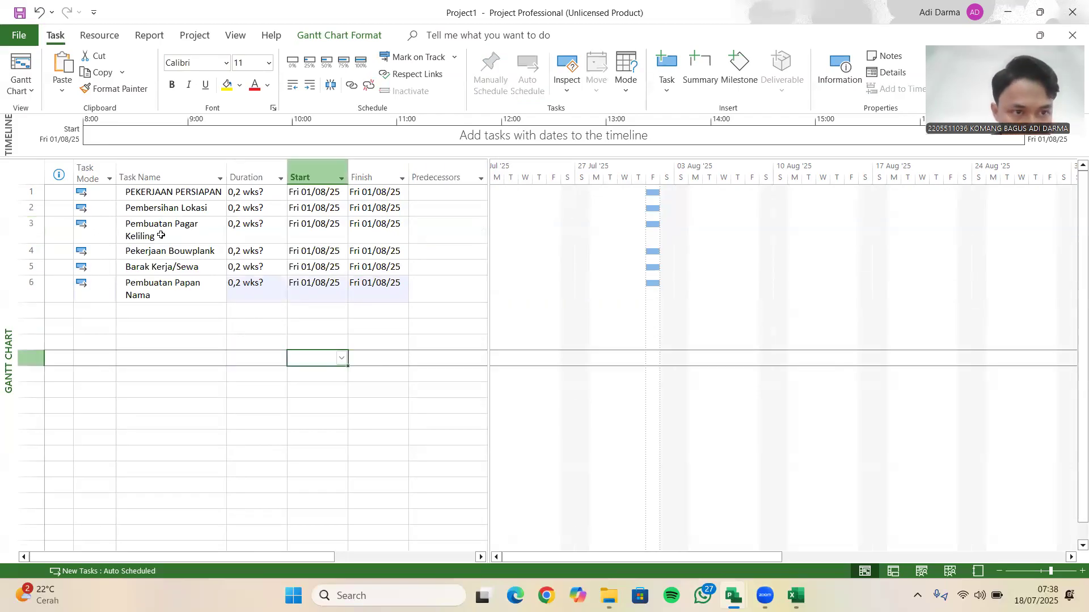
- Indent tasks 2 to 6, from "Pembersihan Lokasi" to "Pembuatan Papan Nama", as subtasks of "PEKERJAAN PERSIAPAN"
{"action": "left_click_drag", "start_coordinate": [147, 208], "coordinate": [138, 294]}
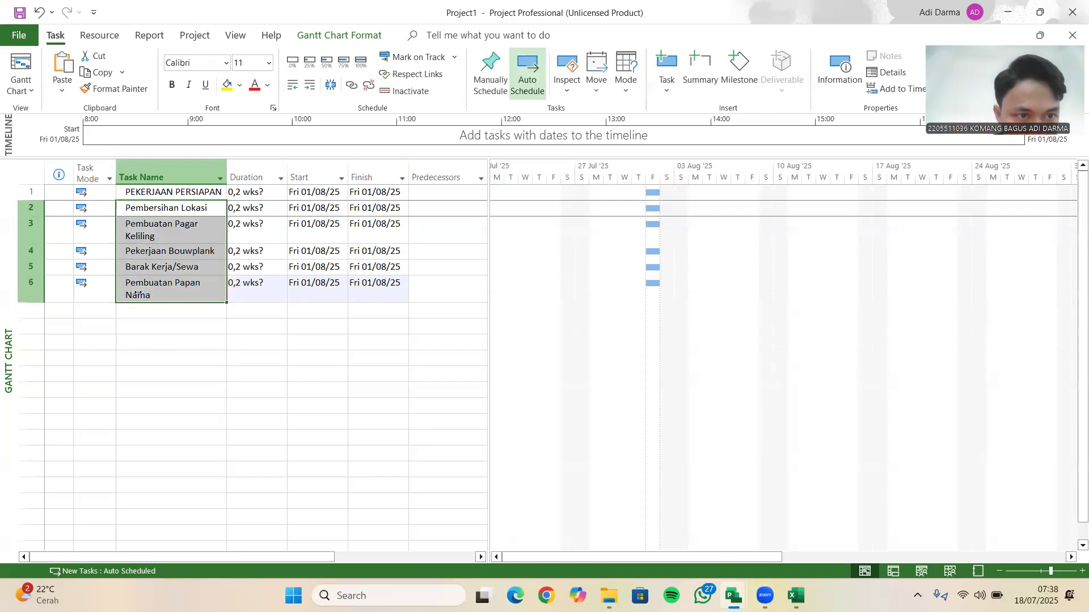
{"action": "left_click", "coordinate": [130, 191]}
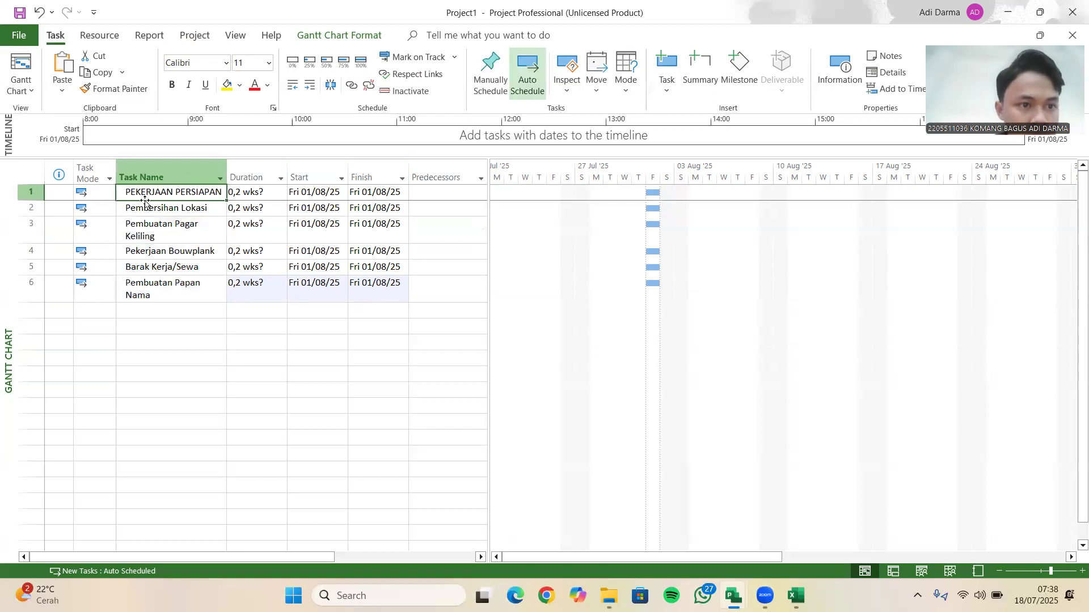
{"action": "left_click", "coordinate": [211, 335]}
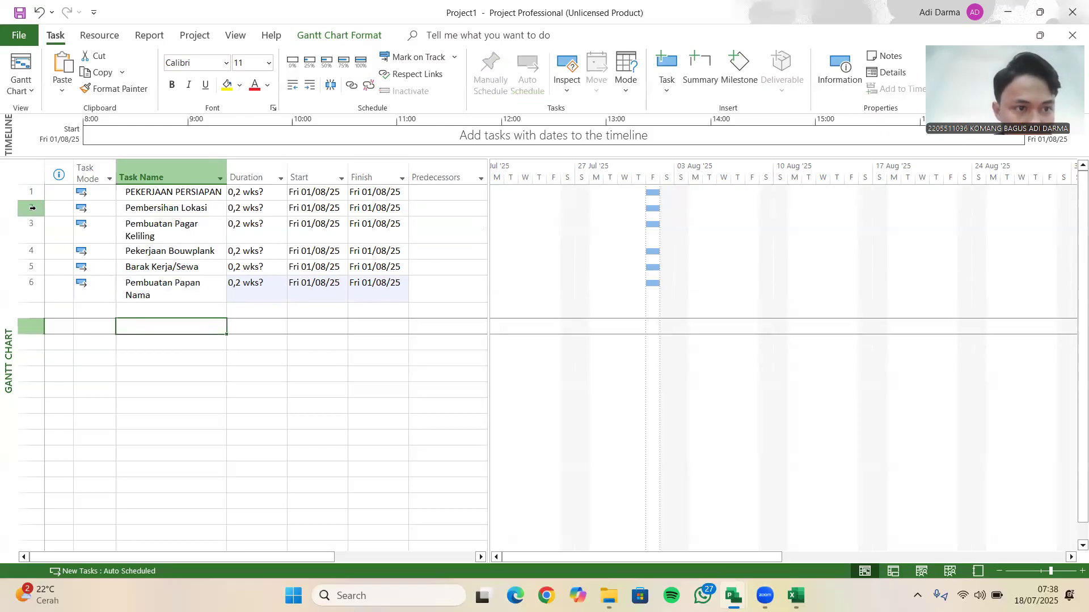
{"action": "left_click_drag", "start_coordinate": [32, 209], "coordinate": [35, 284]}
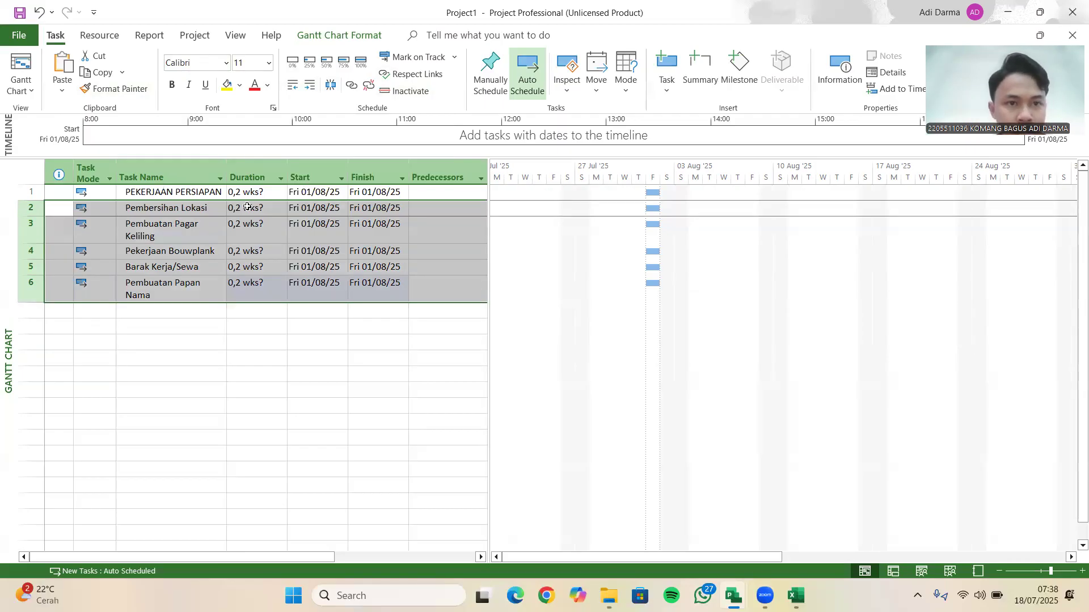
{"action": "left_click", "coordinate": [314, 87]}
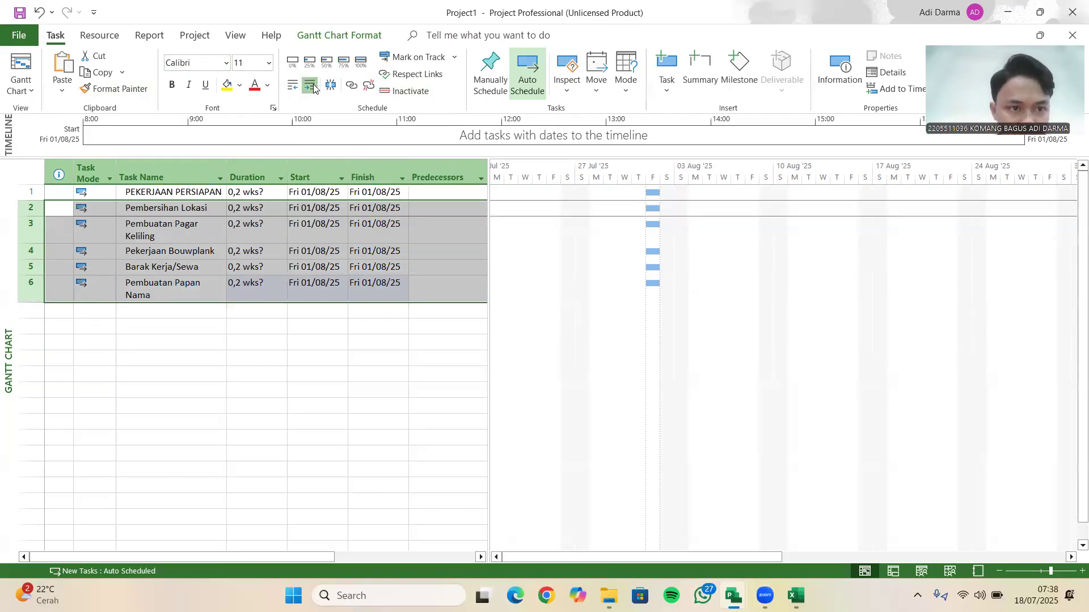
{"action": "left_click", "coordinate": [203, 264]}
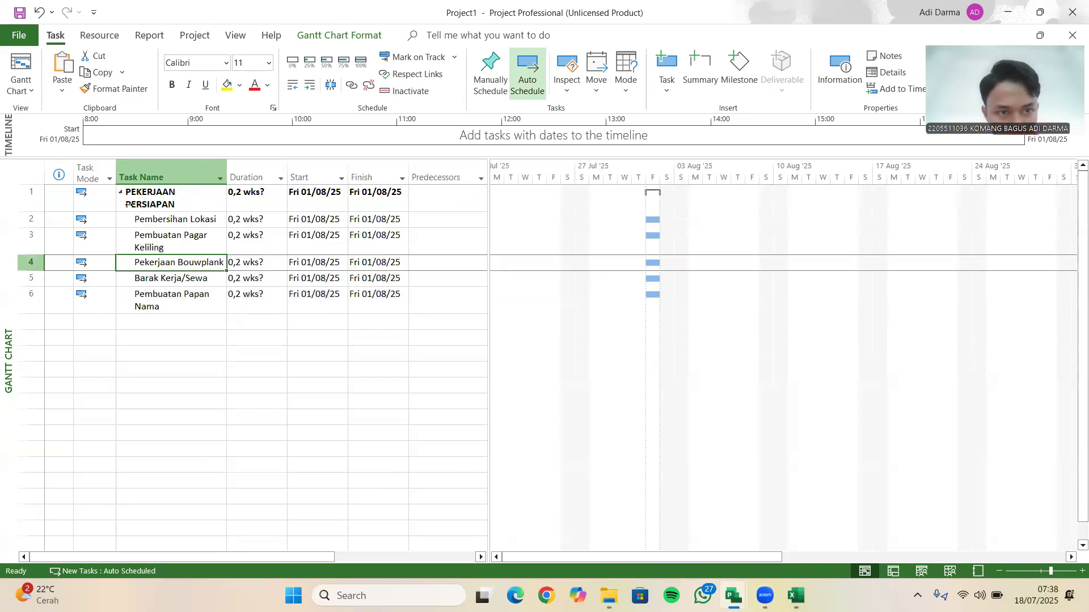
{"action": "left_click", "coordinate": [168, 203]}
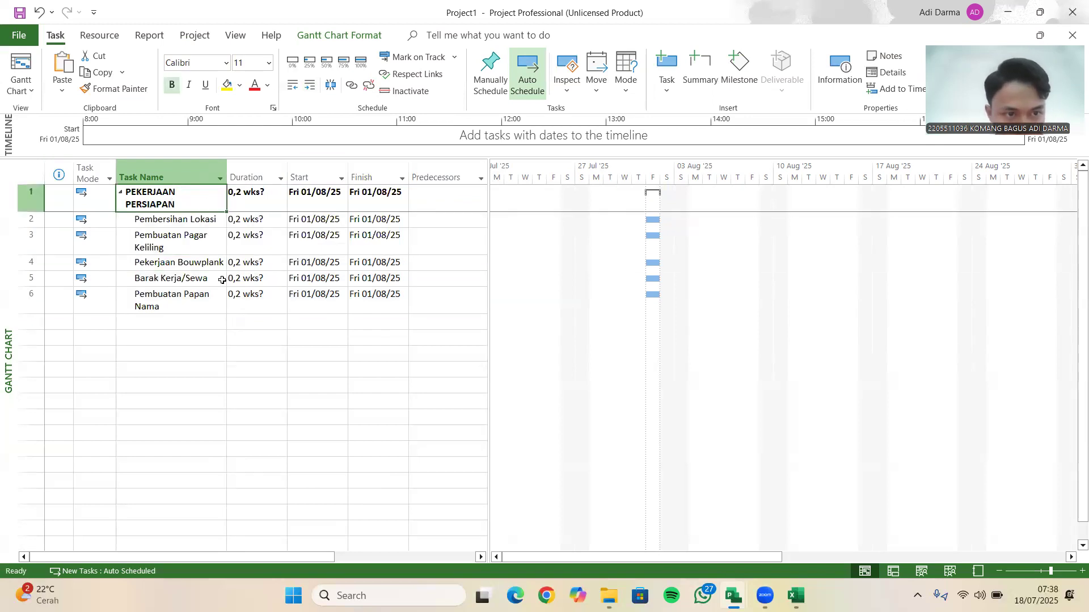
{"action": "left_click_drag", "start_coordinate": [170, 219], "coordinate": [164, 304]}
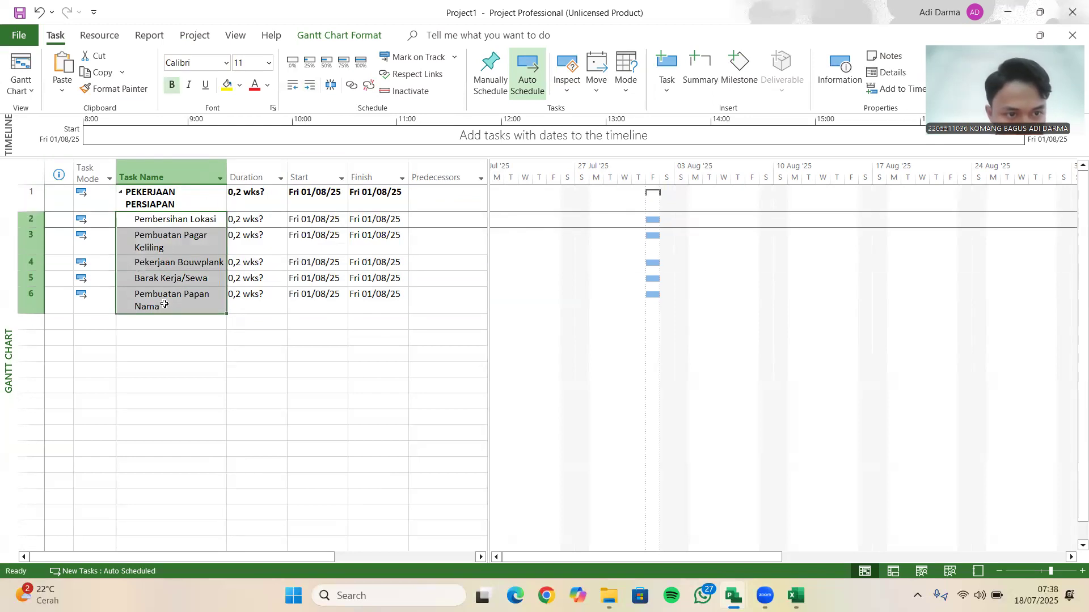
{"action": "left_click", "coordinate": [299, 294]}
{"action": "left_click", "coordinate": [154, 192]}
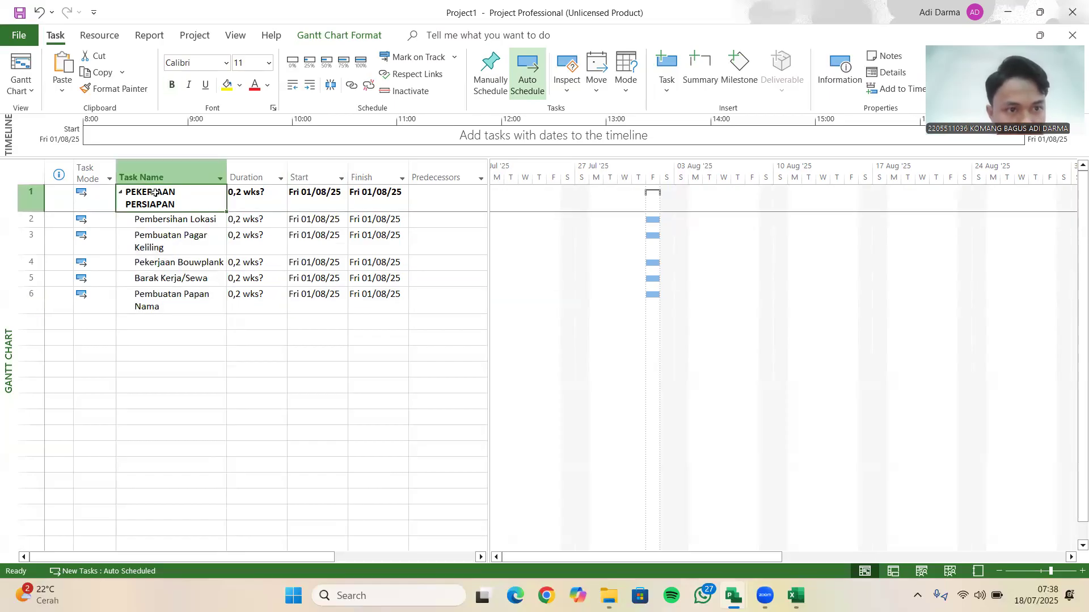
- Bold the name of the summary task "PEKERJAAN PERSIAPAN"
{"action": "key", "text": "ctrl+b"}
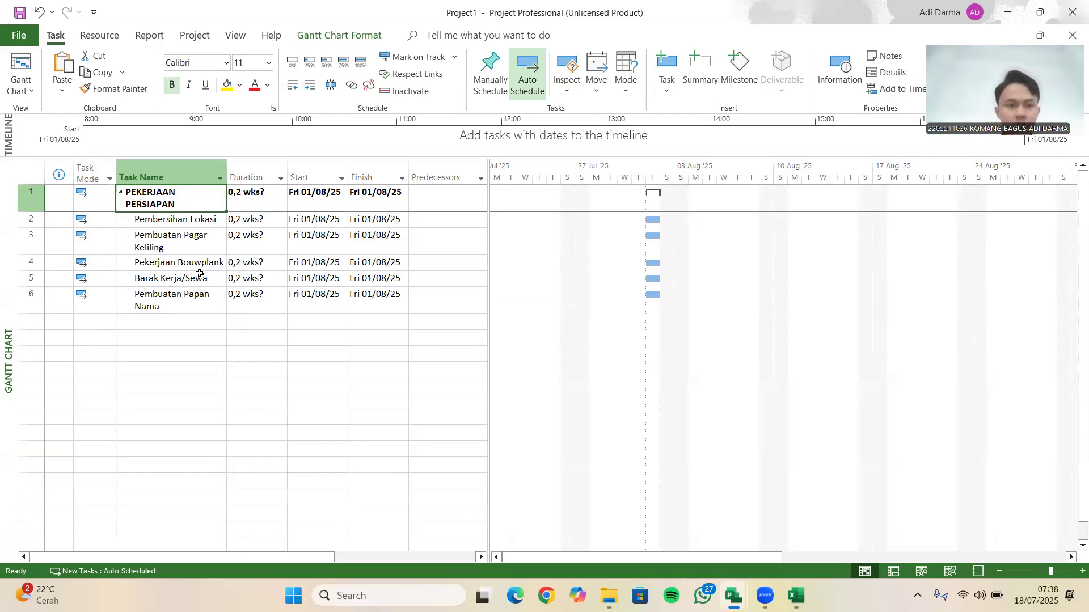
{"action": "left_click", "coordinate": [171, 338]}
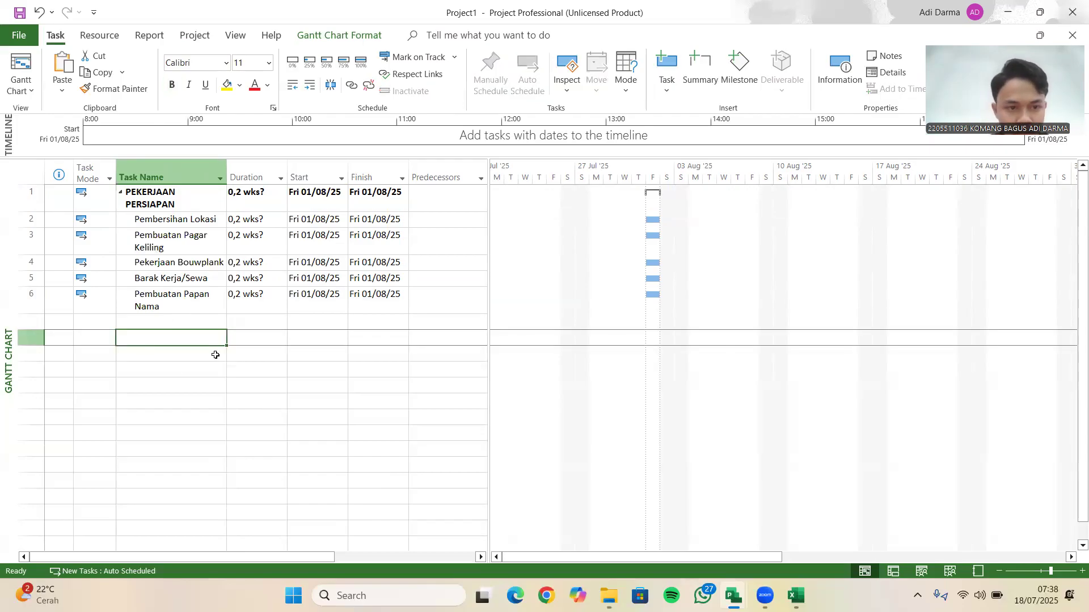
- Switch to the Excel workbook "Contoh Tugas Ms. Project" and enable editing so its time schedule can be copied
{"action": "mouse_move", "coordinate": [792, 593]}
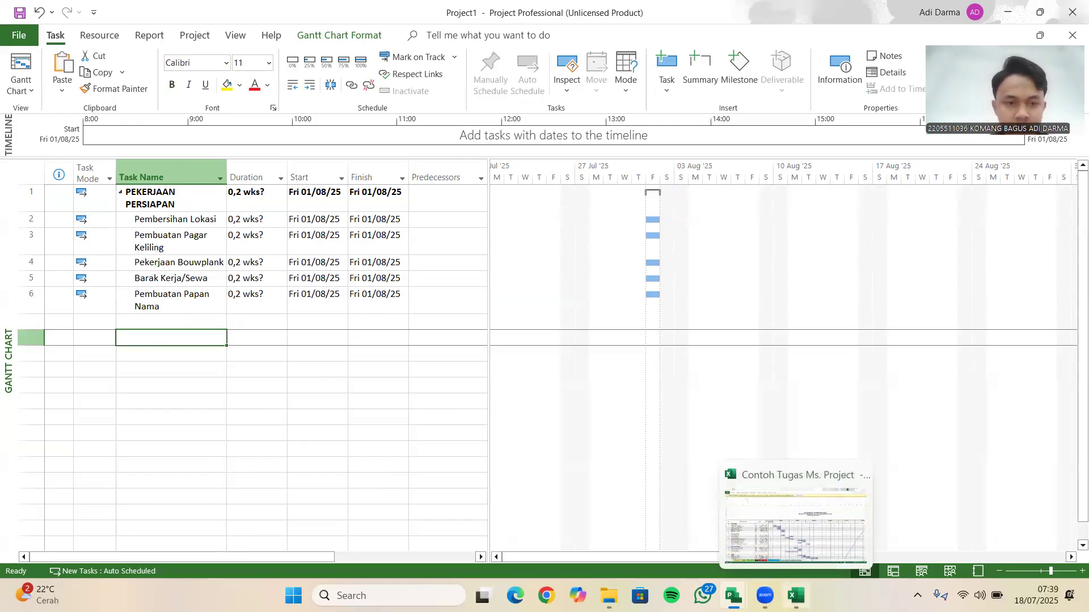
{"action": "left_click", "coordinate": [798, 525]}
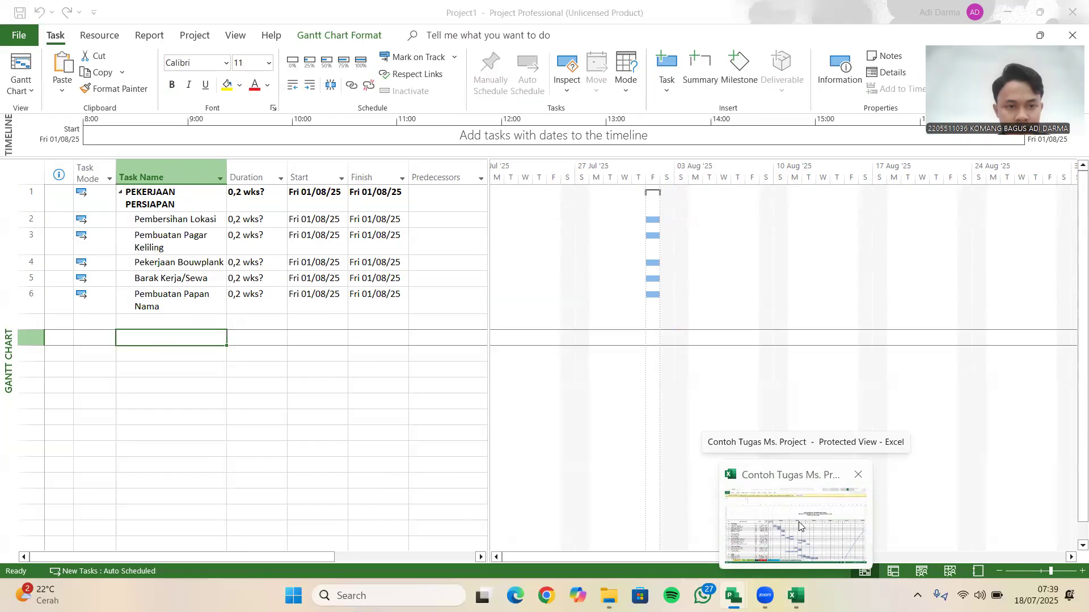
{"action": "scroll", "coordinate": [493, 373], "scroll_direction": "down", "scroll_amount": 2}
{"action": "scroll", "coordinate": [496, 377], "scroll_direction": "up", "scroll_amount": 2}
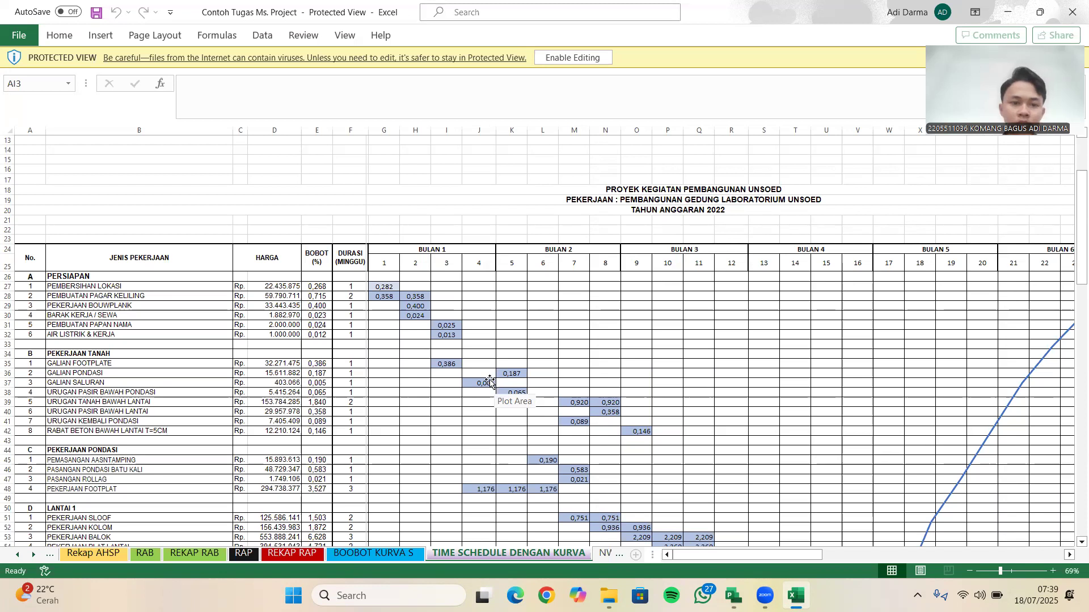
{"action": "left_click", "coordinate": [396, 327]}
{"action": "scroll", "coordinate": [397, 328], "scroll_direction": "down", "scroll_amount": 2}
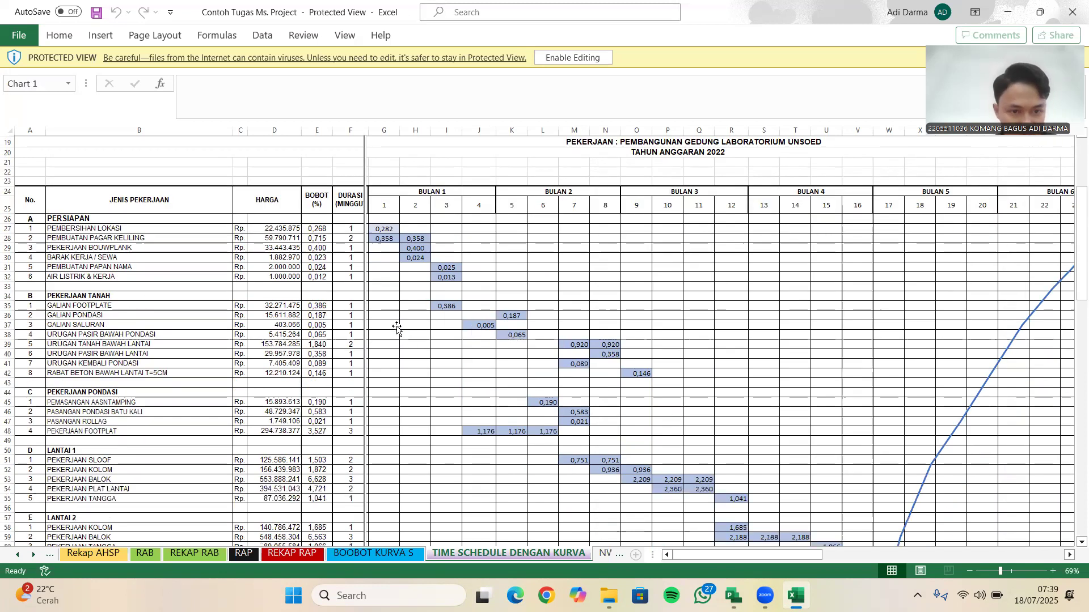
{"action": "left_click", "coordinate": [559, 59]}
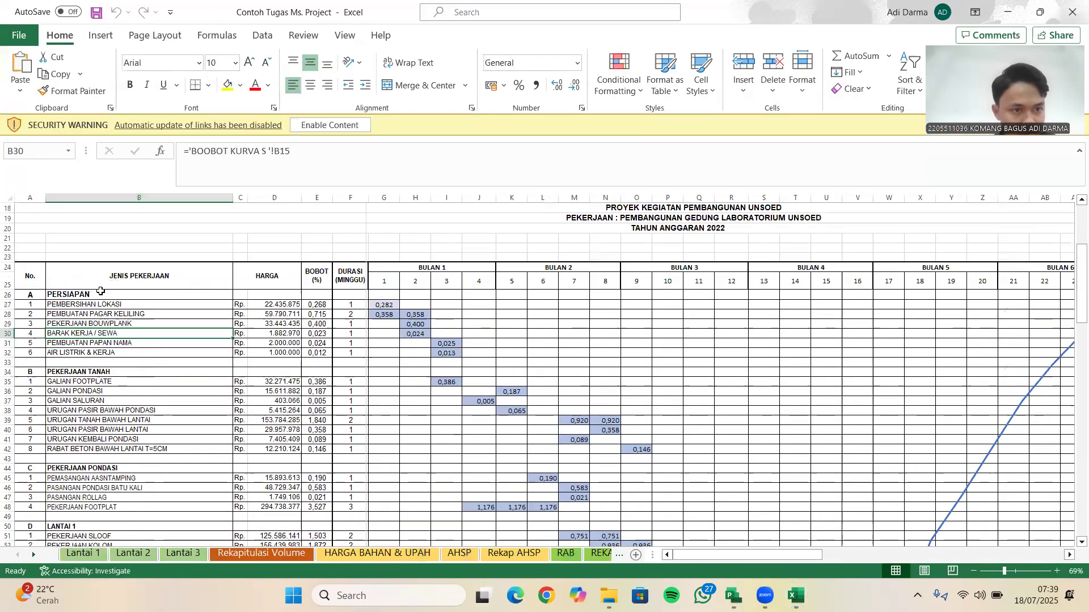
- Copy the JENIS PEKERJAAN entries B26:B131, from "PERSIAPAN" to "PEKERJAAN KUNCI, KACA & PENGGANTUNG LANTAI 3", and return to Project
{"action": "left_click", "coordinate": [92, 295]}
{"action": "left_click_drag", "start_coordinate": [92, 294], "coordinate": [136, 478]}
{"action": "key", "text": "ctrl+c"}
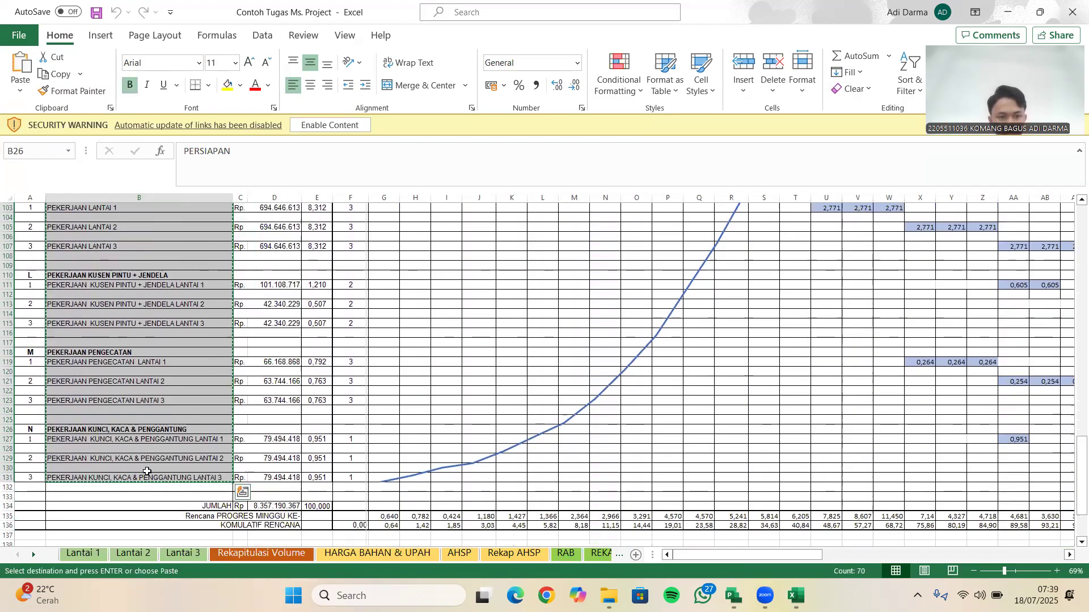
{"action": "mouse_move", "coordinate": [734, 595]}
{"action": "left_click", "coordinate": [761, 567]}
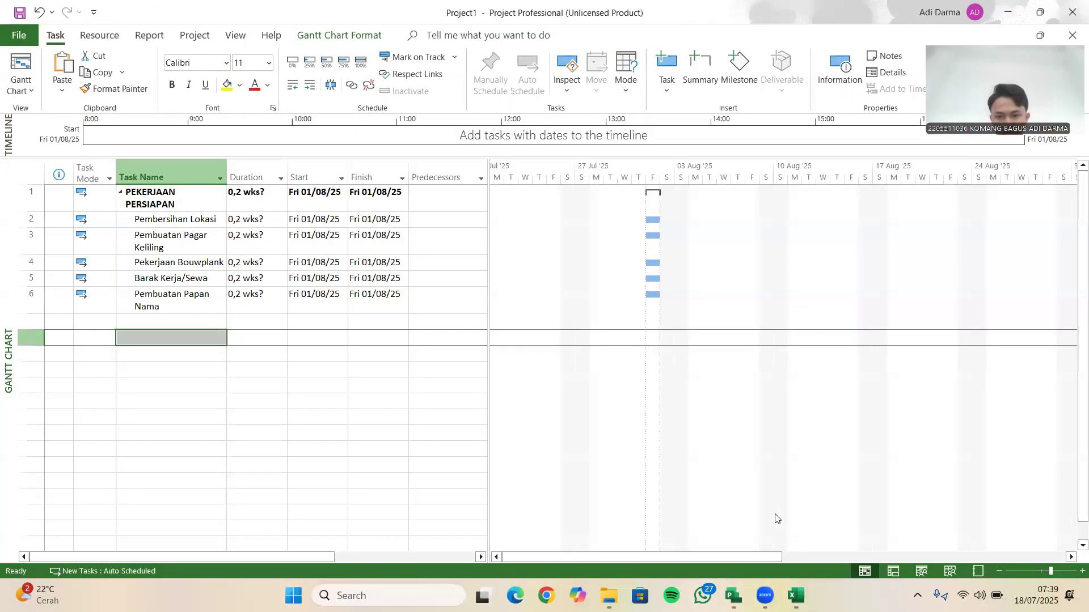
- Paste the copied work list over the task names starting at "PEKERJAAN PERSIAPAN" and widen the Task Name column
{"action": "left_click", "coordinate": [151, 202]}
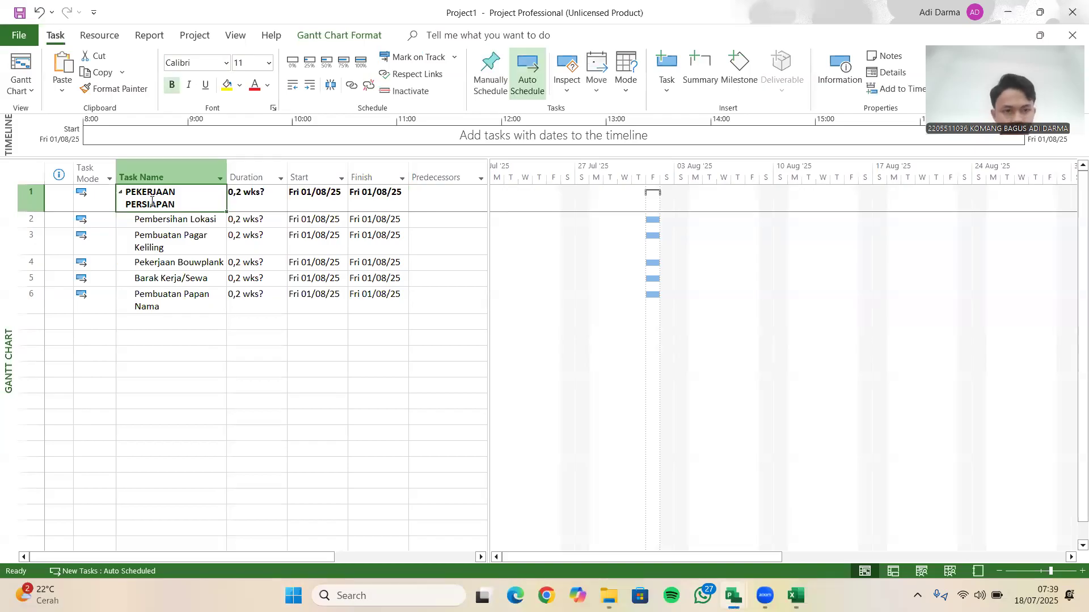
{"action": "key", "text": "ctrl+v"}
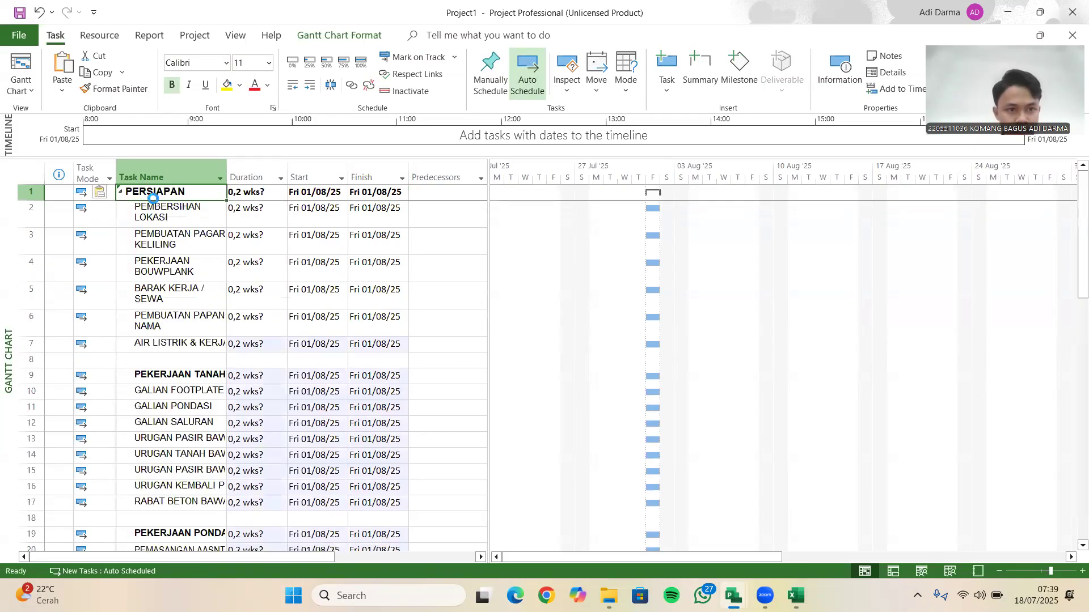
{"action": "left_click_drag", "start_coordinate": [227, 172], "coordinate": [290, 176]}
{"action": "scroll", "coordinate": [216, 250], "scroll_direction": "down", "scroll_amount": 3}
{"action": "scroll", "coordinate": [213, 278], "scroll_direction": "up", "scroll_amount": 3}
{"action": "left_click", "coordinate": [202, 237]}
{"action": "left_click", "coordinate": [152, 207]}
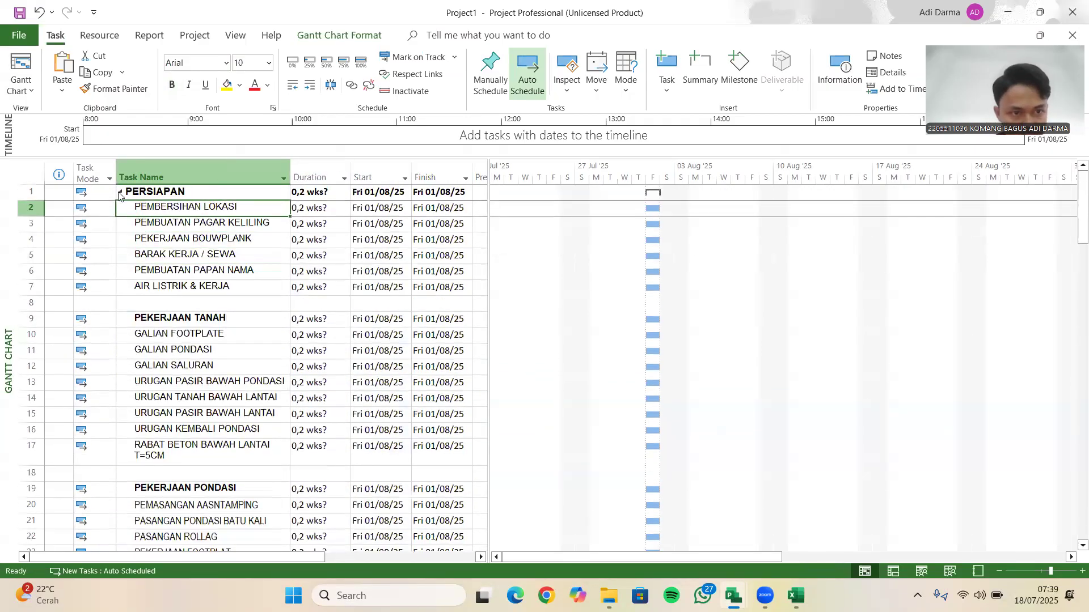
- Try to outdent the first task, "PERSIAPAN"
{"action": "left_click", "coordinate": [124, 192]}
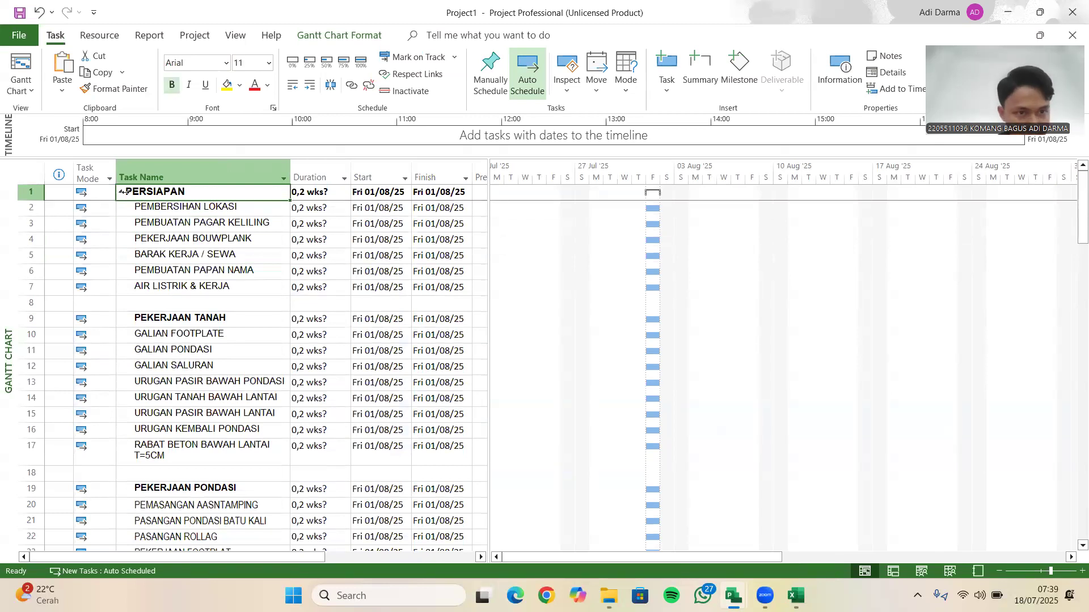
{"action": "left_click", "coordinate": [121, 191]}
{"action": "left_click", "coordinate": [120, 192]}
{"action": "left_click", "coordinate": [155, 224]}
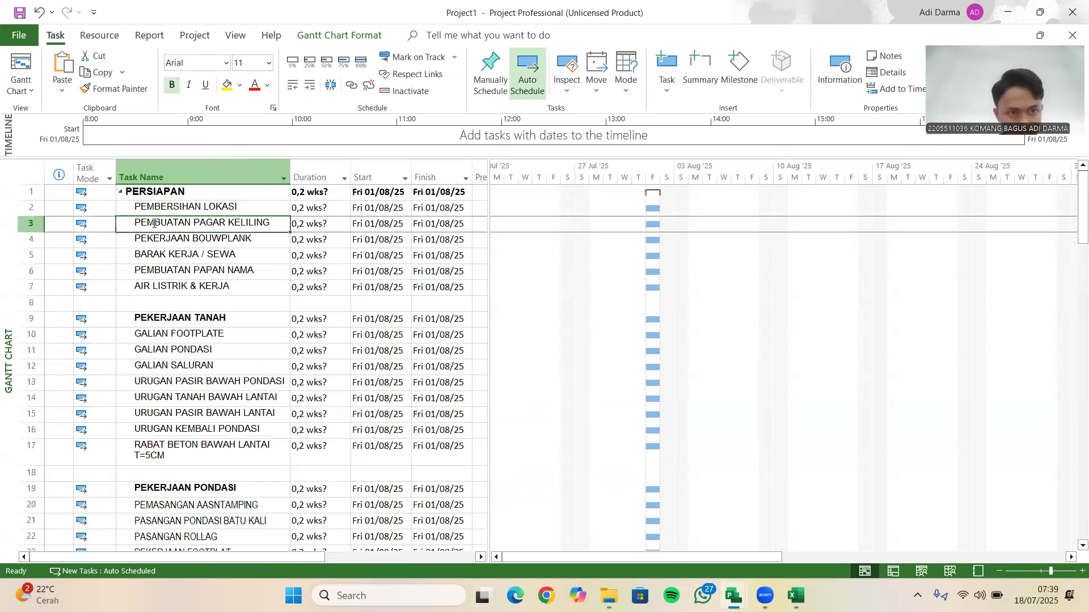
{"action": "left_click", "coordinate": [135, 198]}
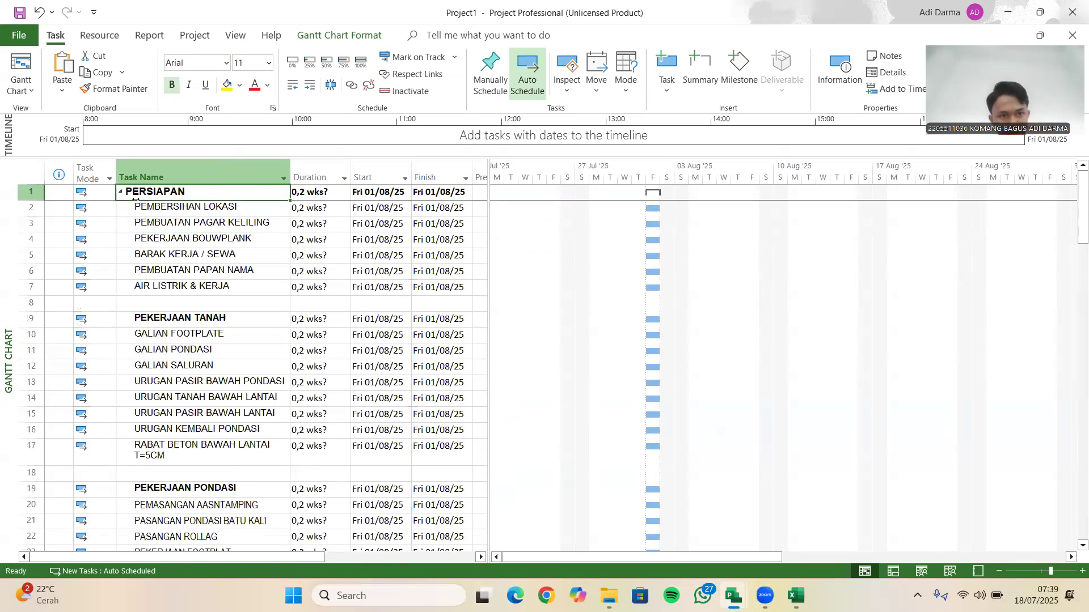
{"action": "left_click", "coordinate": [296, 89]}
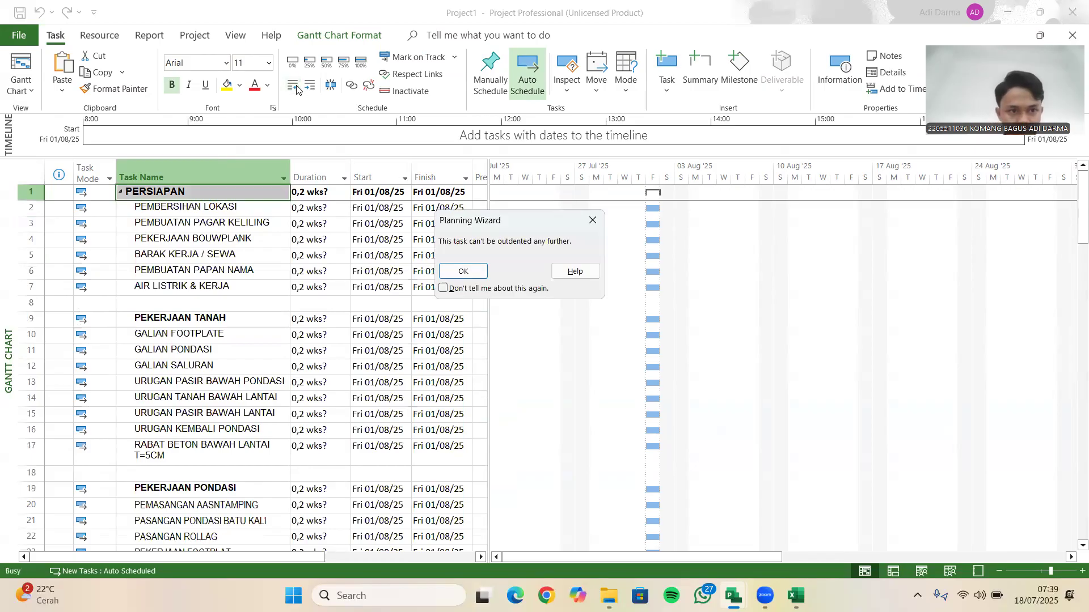
{"action": "left_click", "coordinate": [460, 267]}
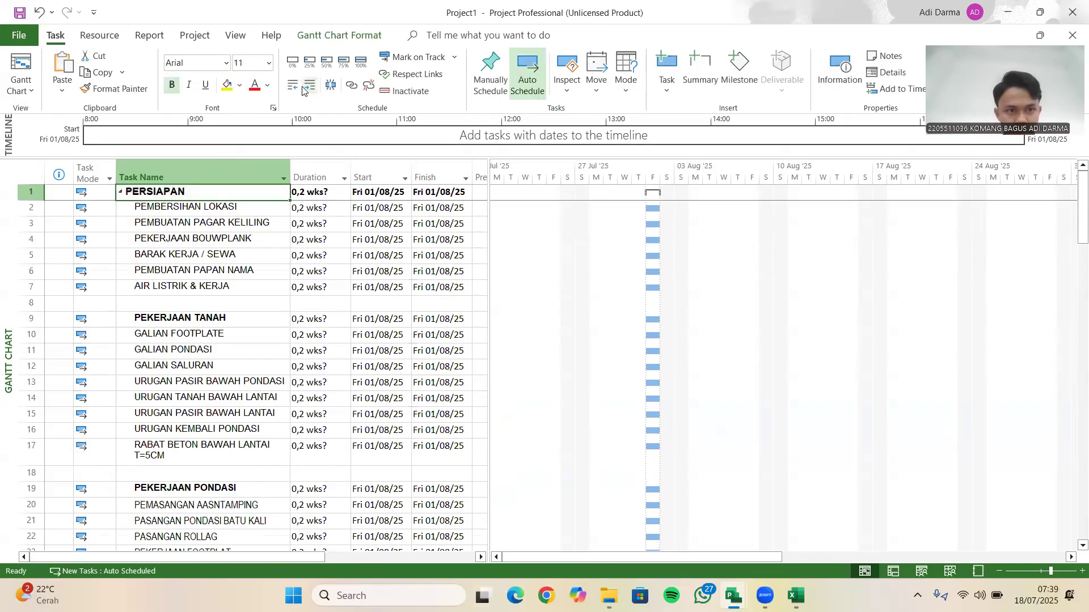
- Indent tasks 2 to 7, from "PEMBERSIHAN LOKASI" to "AIR LISTRIK & KERJA", by one level
{"action": "left_click", "coordinate": [170, 241]}
{"action": "left_click", "coordinate": [161, 210]}
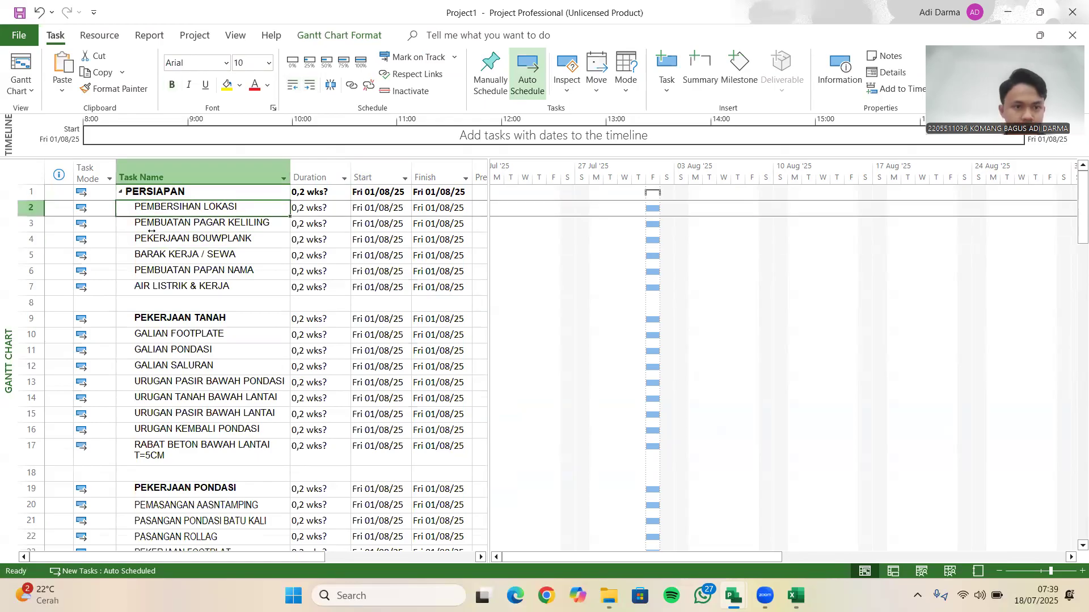
{"action": "left_click", "coordinate": [309, 271]}
{"action": "left_click_drag", "start_coordinate": [23, 210], "coordinate": [37, 285]}
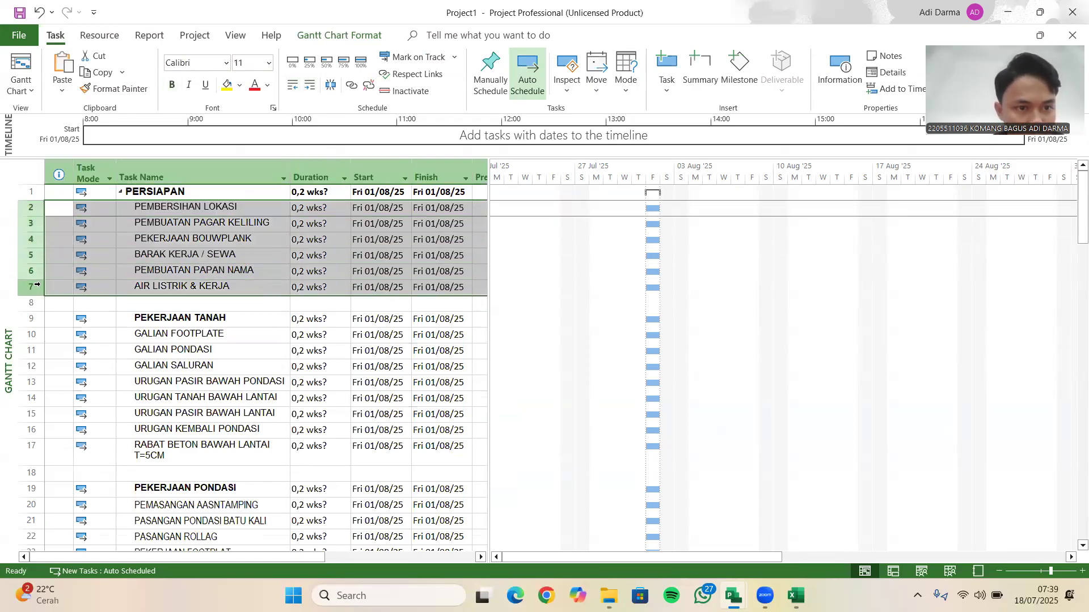
{"action": "left_click", "coordinate": [310, 86]}
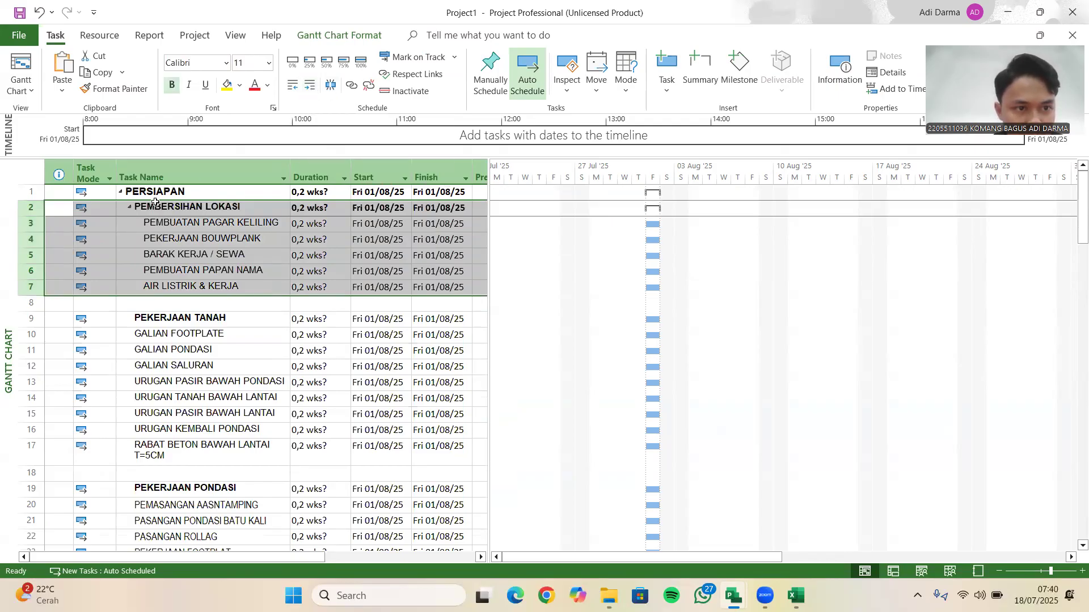
- Undo back to the flat six-task list without indents, and paste the copied work list starting at the first task name
{"action": "key", "text": "ctrl+z"}
{"action": "left_click", "coordinate": [140, 192]}
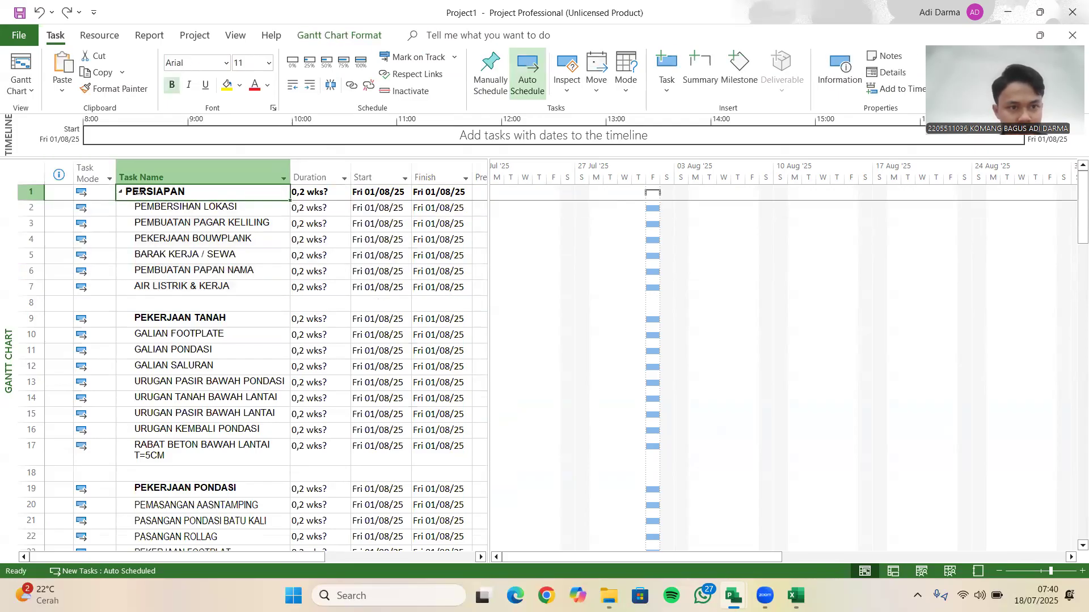
{"action": "key", "text": "ctrl+z"}
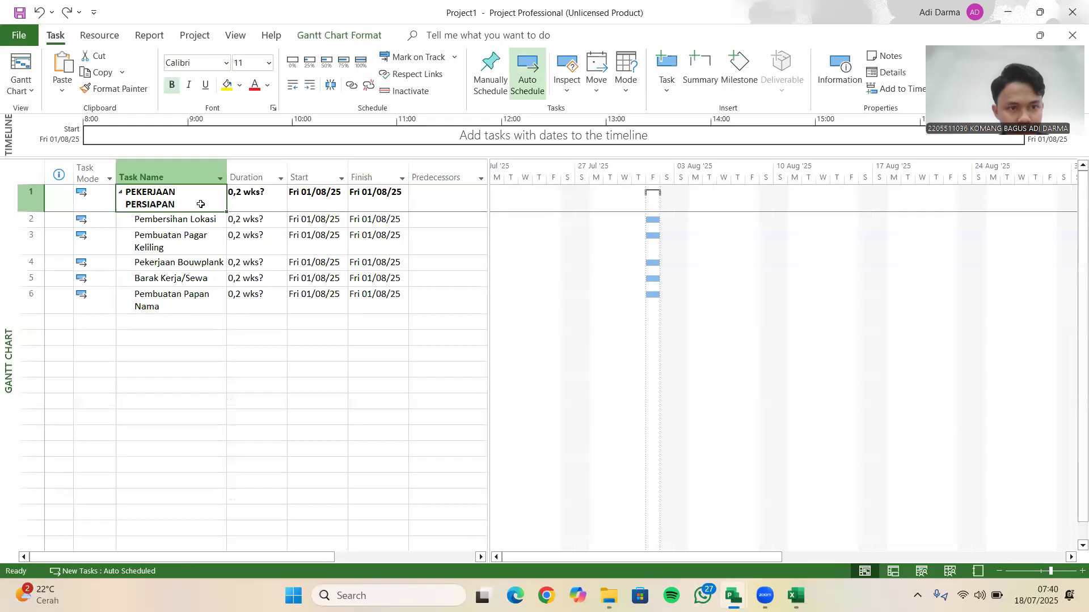
{"action": "left_click", "coordinate": [165, 193]}
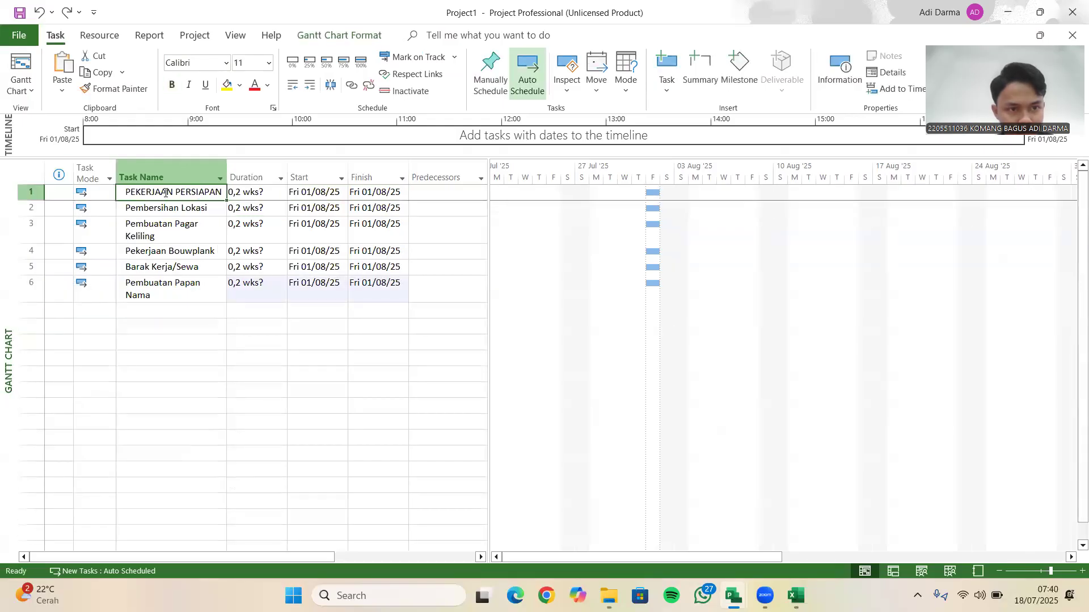
{"action": "key", "text": "ctrl+v"}
- Fit the Task Name column to its contents and indent tasks 2 to 7 as subtasks of "PERSIAPAN"
{"action": "left_click", "coordinate": [165, 208]}
{"action": "key", "text": "shift+Down"}
{"action": "key", "text": "shift+Down"}
{"action": "key", "text": "shift+Down"}
{"action": "key", "text": "shift+Down"}
{"action": "key", "text": "shift+Down"}
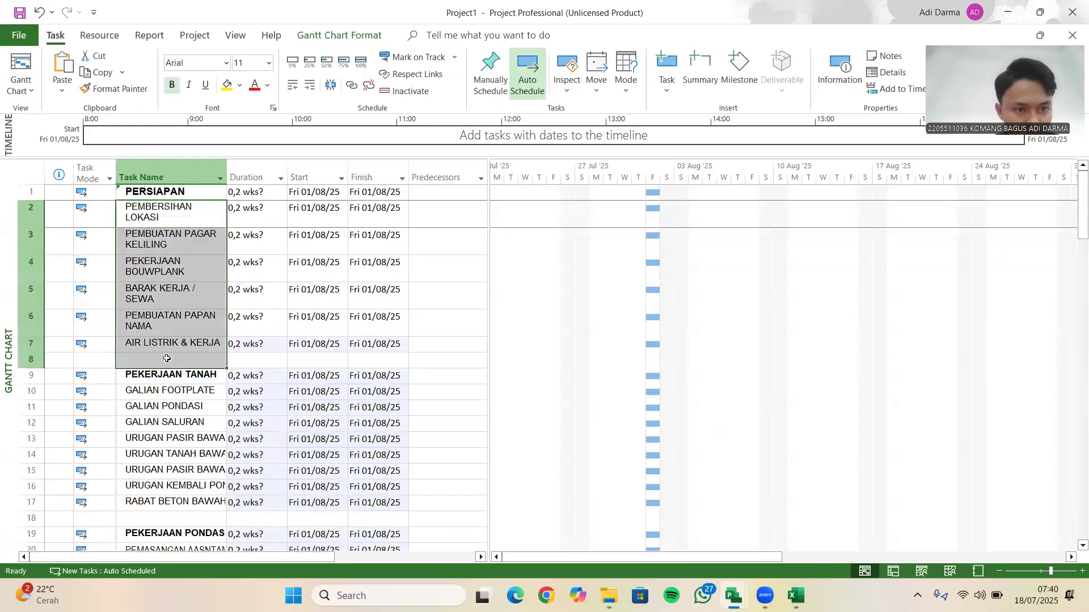
{"action": "double_click", "coordinate": [226, 170]}
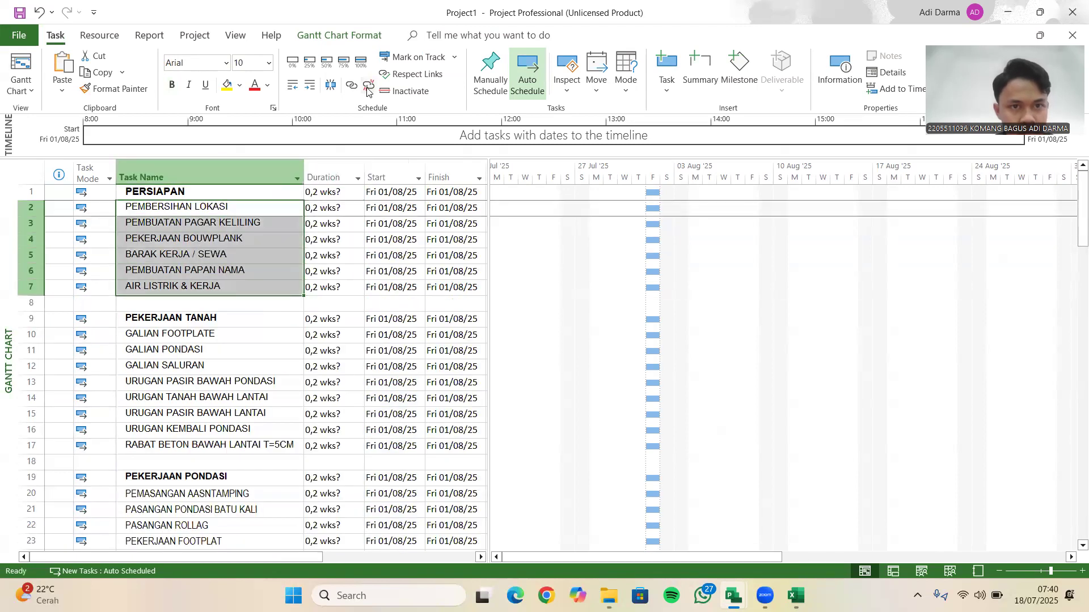
{"action": "left_click", "coordinate": [314, 85]}
- Indent tasks 10 to 17 under "PEKERJAAN TANAH" and tasks 20 to 23 under "PEKERJAAN PONDASI"
{"action": "scroll", "coordinate": [225, 240], "scroll_direction": "down", "scroll_amount": 2}
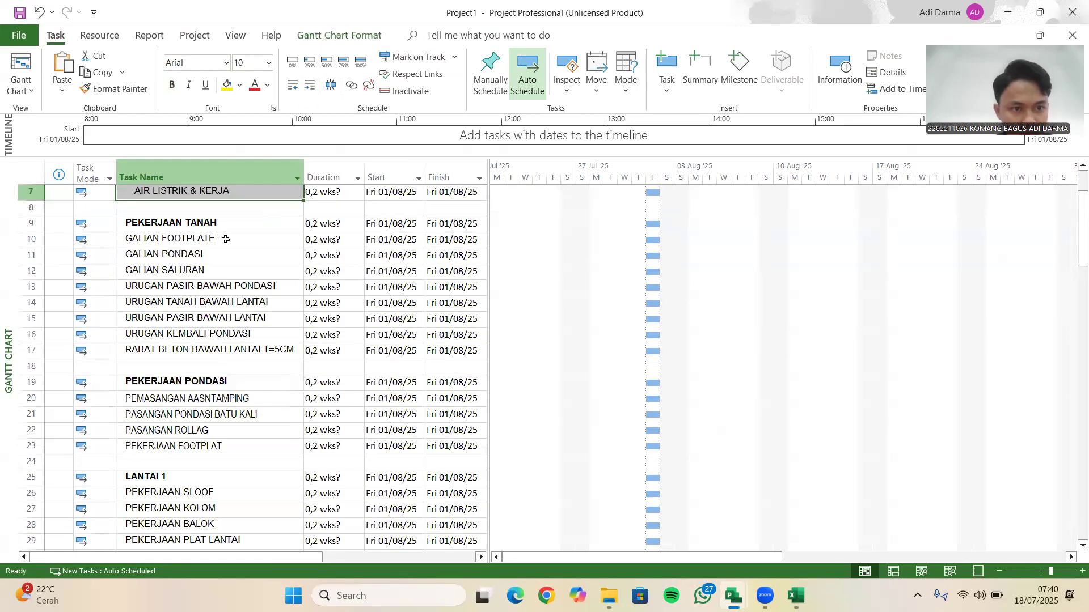
{"action": "left_click_drag", "start_coordinate": [226, 239], "coordinate": [230, 347]}
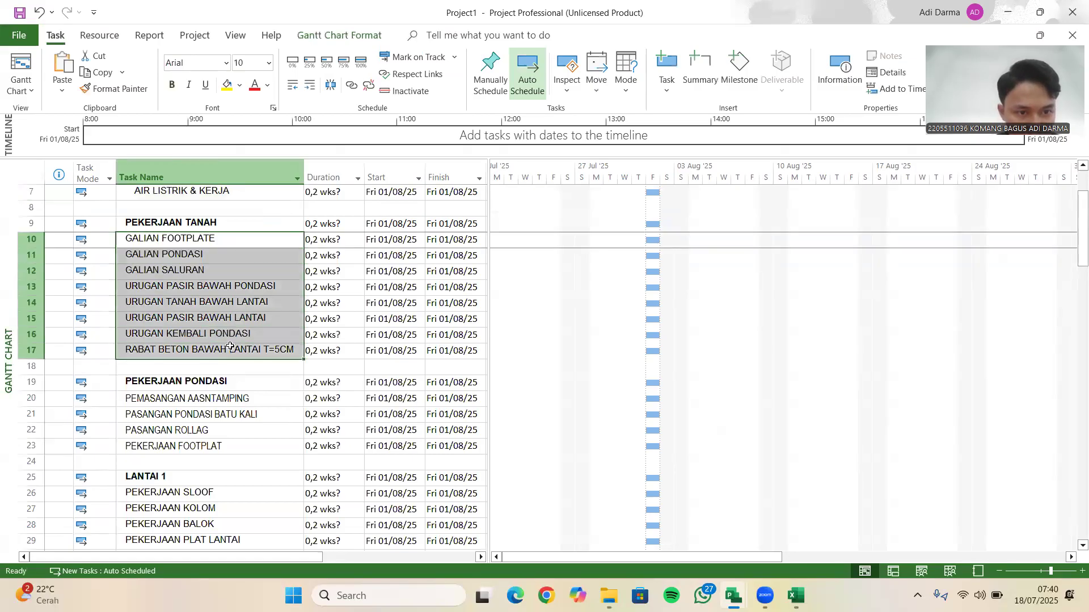
{"action": "left_click", "coordinate": [310, 85]}
{"action": "scroll", "coordinate": [203, 351], "scroll_direction": "down", "scroll_amount": 3}
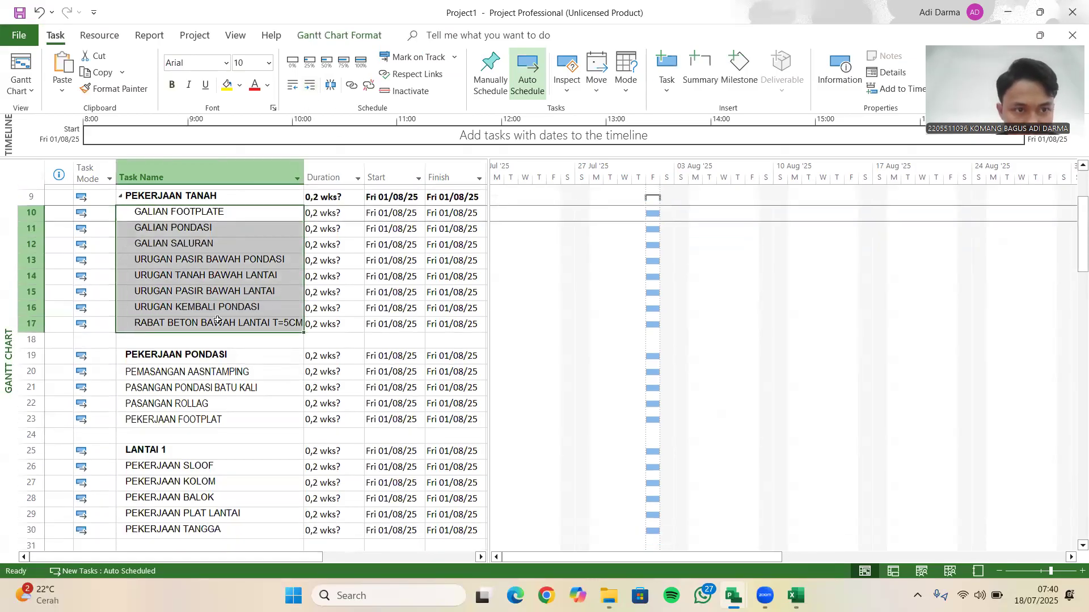
{"action": "left_click_drag", "start_coordinate": [203, 351], "coordinate": [203, 395]}
{"action": "left_click", "coordinate": [310, 85]}
- Indent tasks 26 to 30 under "LANTAI 1" and tasks 33 to 36 under "LANTAI 2"
{"action": "scroll", "coordinate": [220, 346], "scroll_direction": "down", "scroll_amount": 2}
{"action": "left_click_drag", "start_coordinate": [220, 350], "coordinate": [221, 412]}
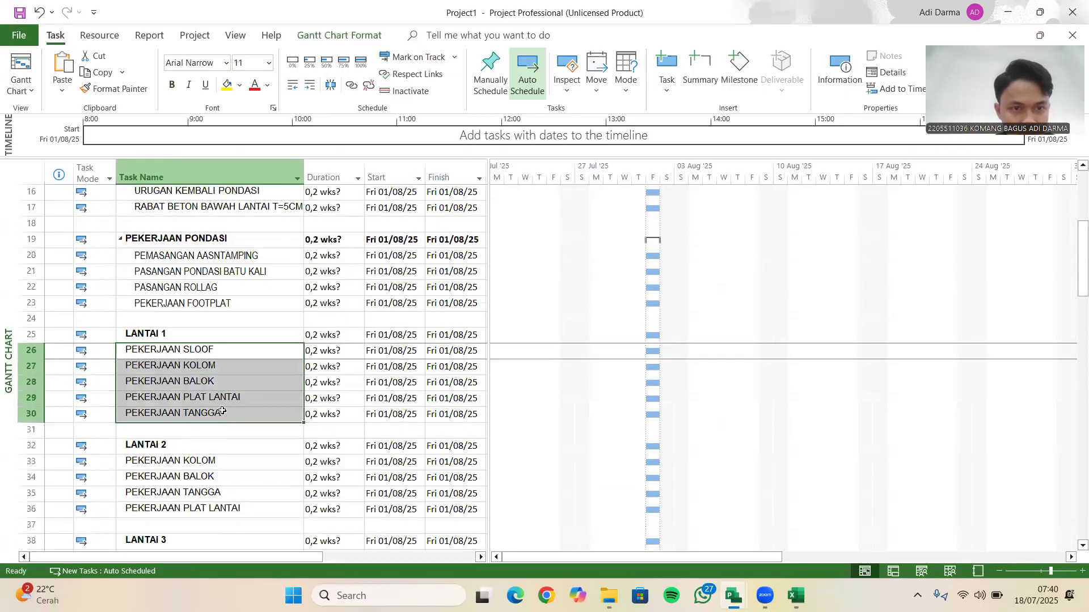
{"action": "left_click", "coordinate": [310, 85]}
{"action": "scroll", "coordinate": [222, 351], "scroll_direction": "down", "scroll_amount": 2}
{"action": "left_click_drag", "start_coordinate": [204, 366], "coordinate": [213, 414]}
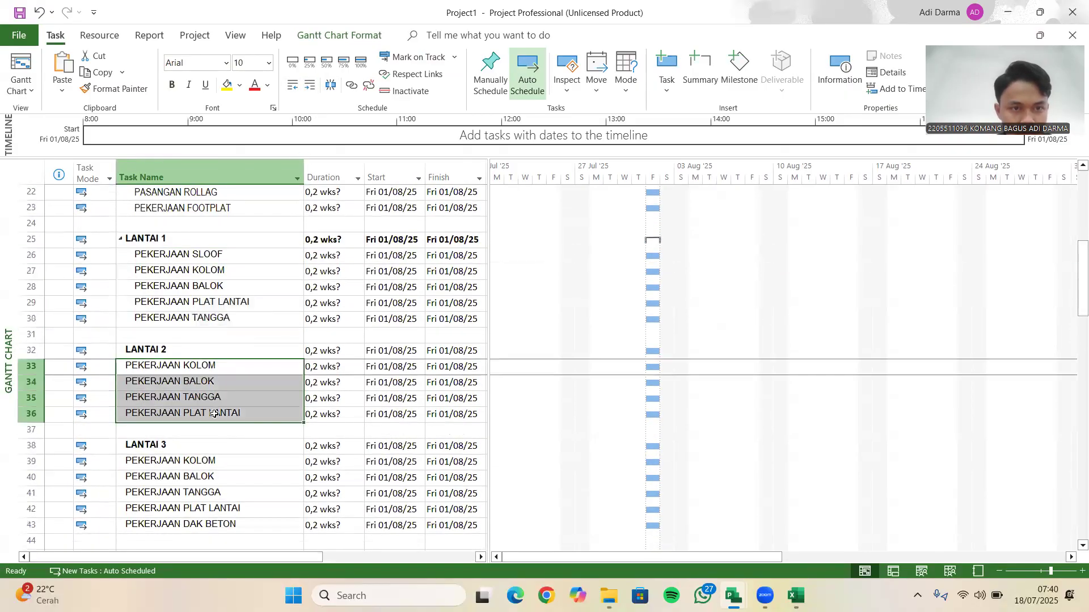
{"action": "left_click", "coordinate": [310, 85]}
- Indent tasks 39 to 43, from "PEKERJAAN KOLOM" to "PEKERJAAN DAK BETON", as subtasks of "LANTAI 3"
{"action": "scroll", "coordinate": [272, 340], "scroll_direction": "down", "scroll_amount": 2}
{"action": "left_click_drag", "start_coordinate": [239, 366], "coordinate": [259, 435]}
{"action": "key", "text": "Right"}
{"action": "key", "text": "Right"}
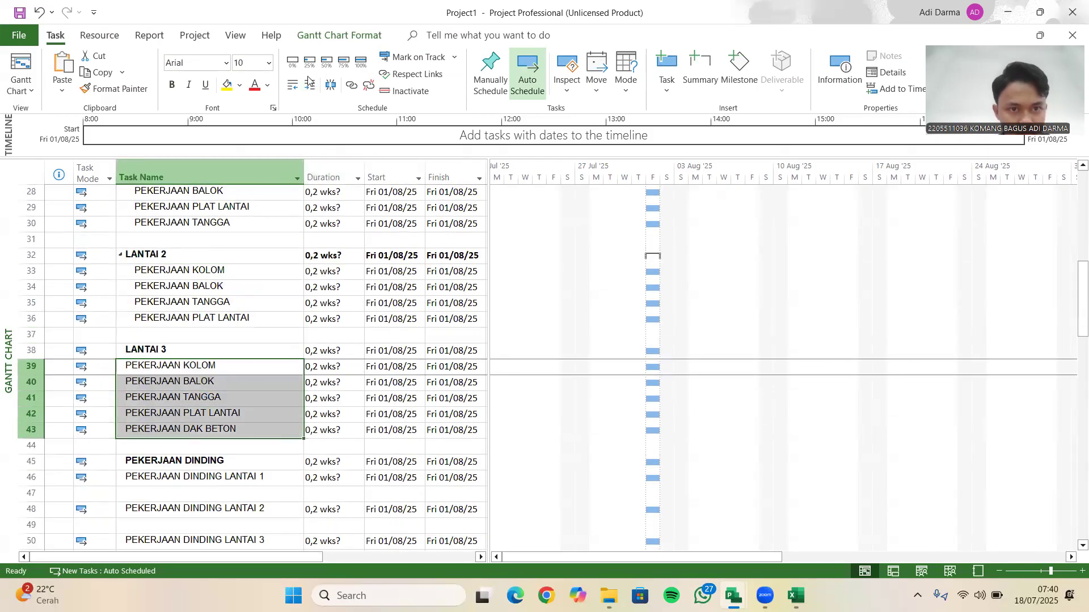
{"action": "left_click", "coordinate": [310, 85]}
- Delete the blank rows between the "PEKERJAAN DINDING" tasks for LANTAI 1, LANTAI 2 and LANTAI 3
{"action": "scroll", "coordinate": [235, 354], "scroll_direction": "down", "scroll_amount": 3}
{"action": "left_click_drag", "start_coordinate": [240, 350], "coordinate": [240, 399]}
{"action": "left_click", "coordinate": [245, 349]}
{"action": "left_click", "coordinate": [31, 351]}
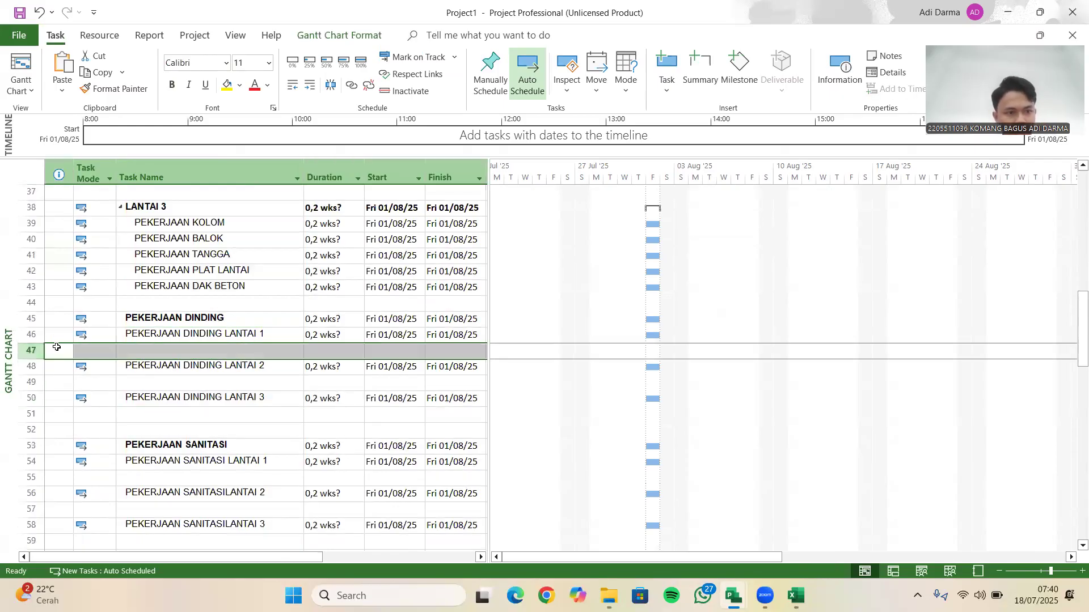
{"action": "right_click", "coordinate": [56, 347]}
{"action": "left_click", "coordinate": [105, 146]}
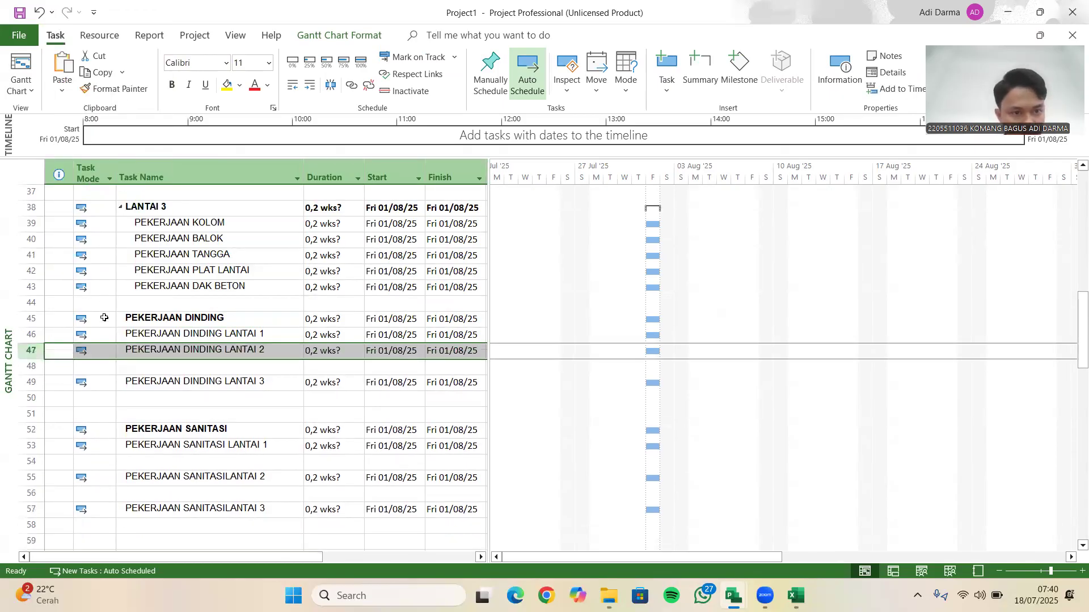
{"action": "left_click", "coordinate": [48, 369]}
{"action": "right_click", "coordinate": [47, 369]}
{"action": "left_click", "coordinate": [103, 164]}
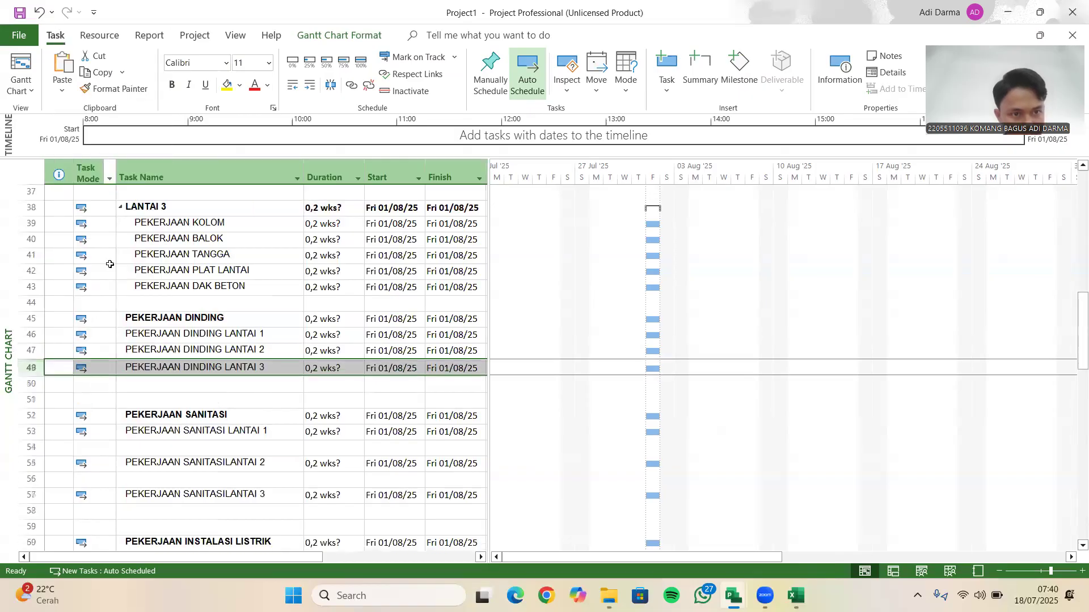
- Indent tasks 46 to 48, the wall tasks for LANTAI 1 to 3, as subtasks of "PEKERJAAN DINDING"
{"action": "scroll", "coordinate": [110, 264], "scroll_direction": "down", "scroll_amount": 1}
{"action": "left_click_drag", "start_coordinate": [216, 286], "coordinate": [228, 321]}
{"action": "left_click", "coordinate": [314, 90]}
- Delete one of the extra blank rows between "PEKERJAAN DINDING LANTAI 3" and "PEKERJAAN SANITASI"
{"action": "left_click", "coordinate": [188, 335]}
{"action": "left_click", "coordinate": [56, 333]}
{"action": "right_click", "coordinate": [94, 336]}
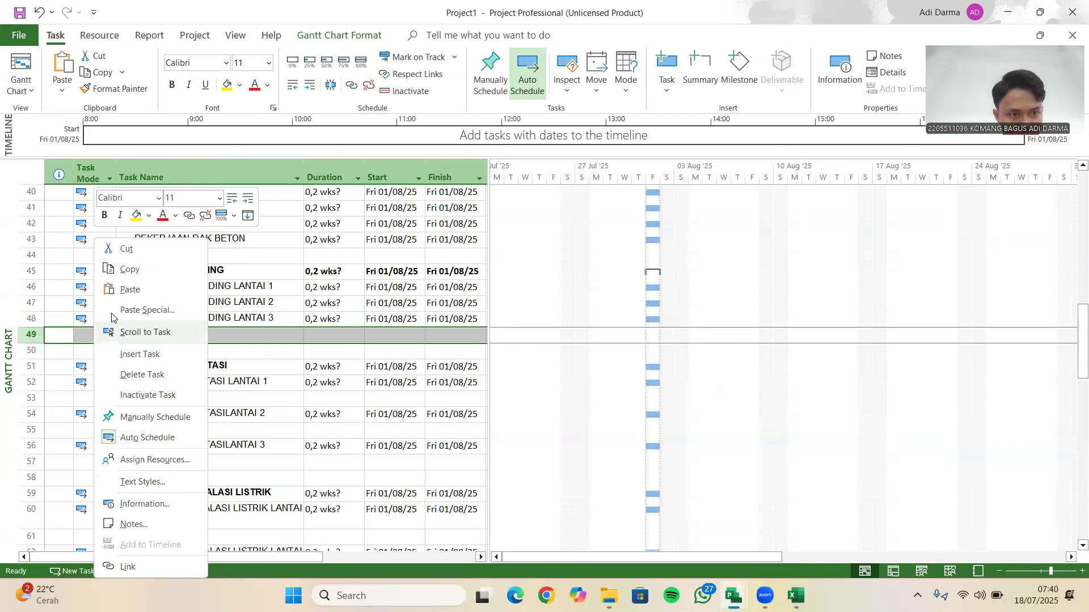
{"action": "left_click", "coordinate": [143, 374]}
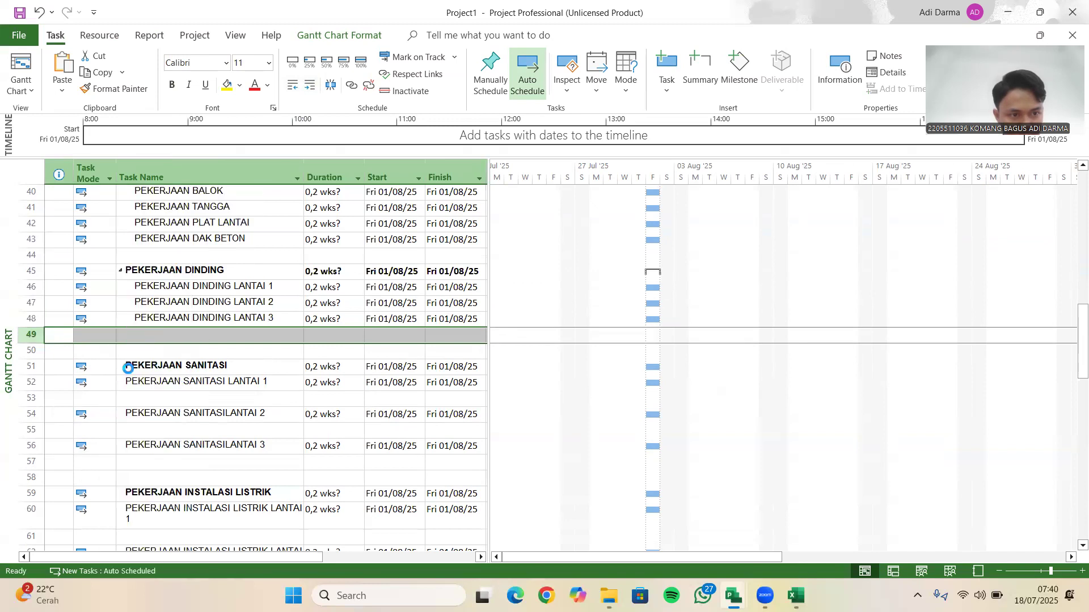
- Delete the blank rows between the "PEKERJAAN SANITASI" tasks for LANTAI 1, LANTAI 2 and LANTAI 3
{"action": "left_click", "coordinate": [34, 385]}
{"action": "right_click", "coordinate": [73, 389]}
{"action": "left_click", "coordinate": [120, 182]}
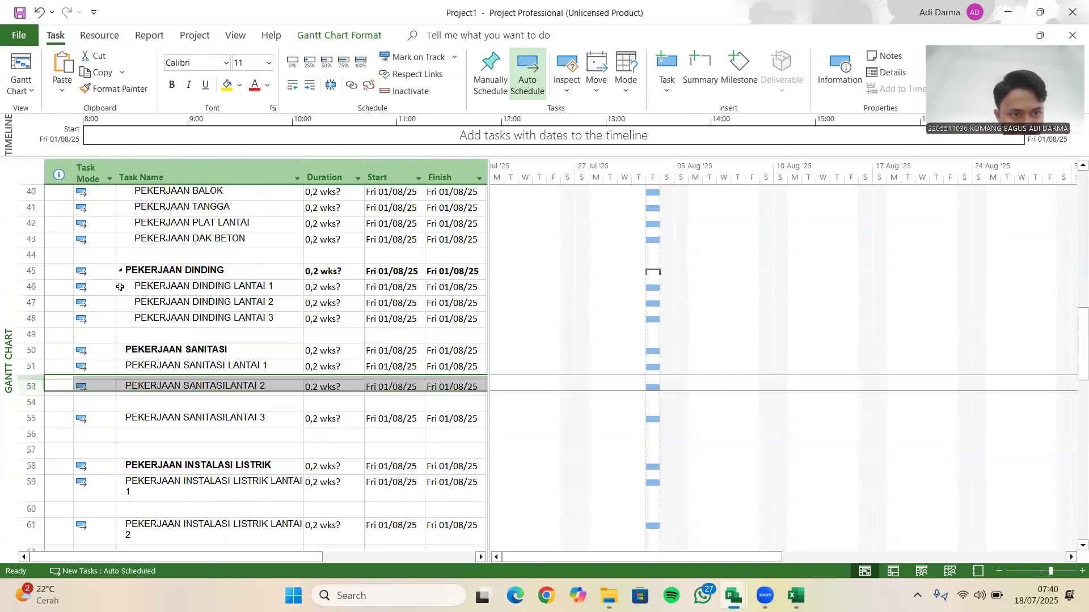
{"action": "left_click", "coordinate": [32, 398]}
{"action": "right_click", "coordinate": [63, 400]}
{"action": "left_click", "coordinate": [113, 190]}
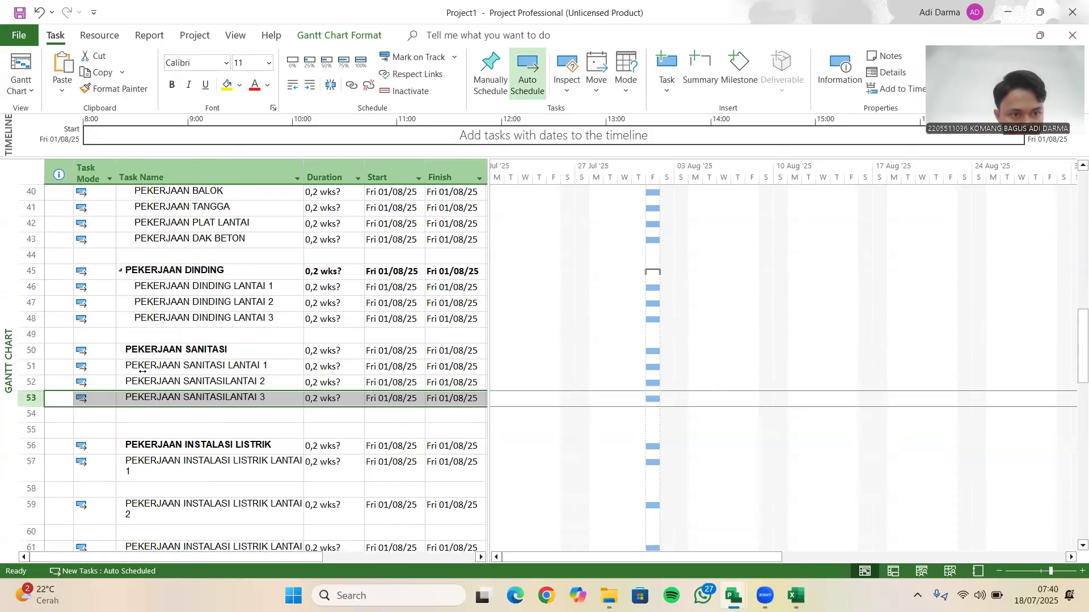
- Indent tasks 51 to 53, the sanitation tasks for LANTAI 1 to 3, as subtasks of "PEKERJAAN SANITASI"
{"action": "scroll", "coordinate": [143, 371], "scroll_direction": "down", "scroll_amount": 1}
{"action": "left_click_drag", "start_coordinate": [146, 319], "coordinate": [169, 350]}
{"action": "left_click", "coordinate": [310, 85]}
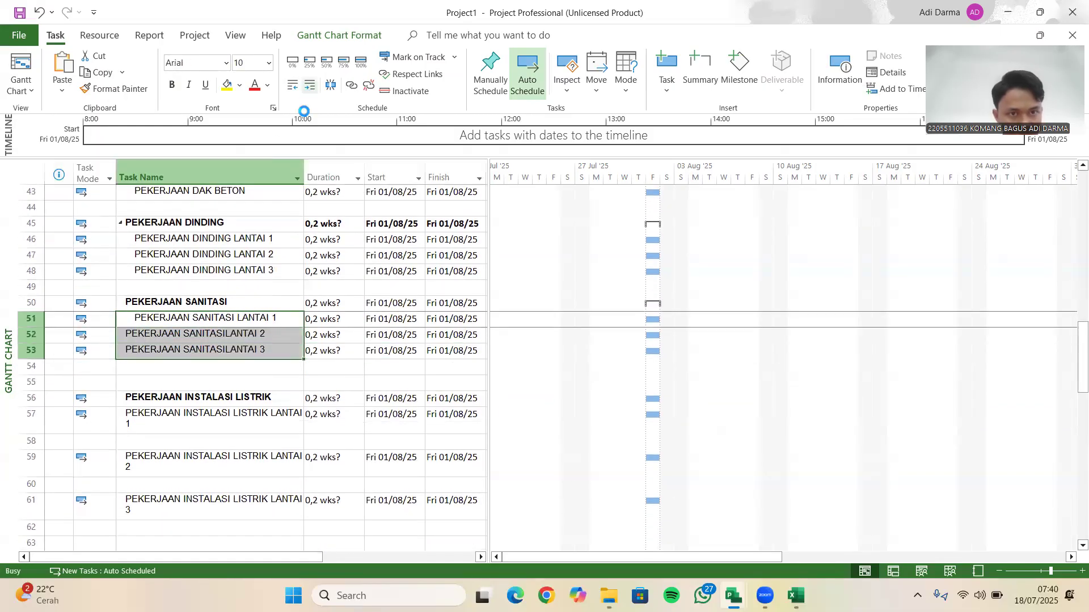
- Delete one of the two blank rows above "PEKERJAAN INSTALASI LISTRIK"
{"action": "scroll", "coordinate": [170, 340], "scroll_direction": "down", "scroll_amount": 1}
{"action": "left_click", "coordinate": [32, 319]}
{"action": "right_click", "coordinate": [86, 320]}
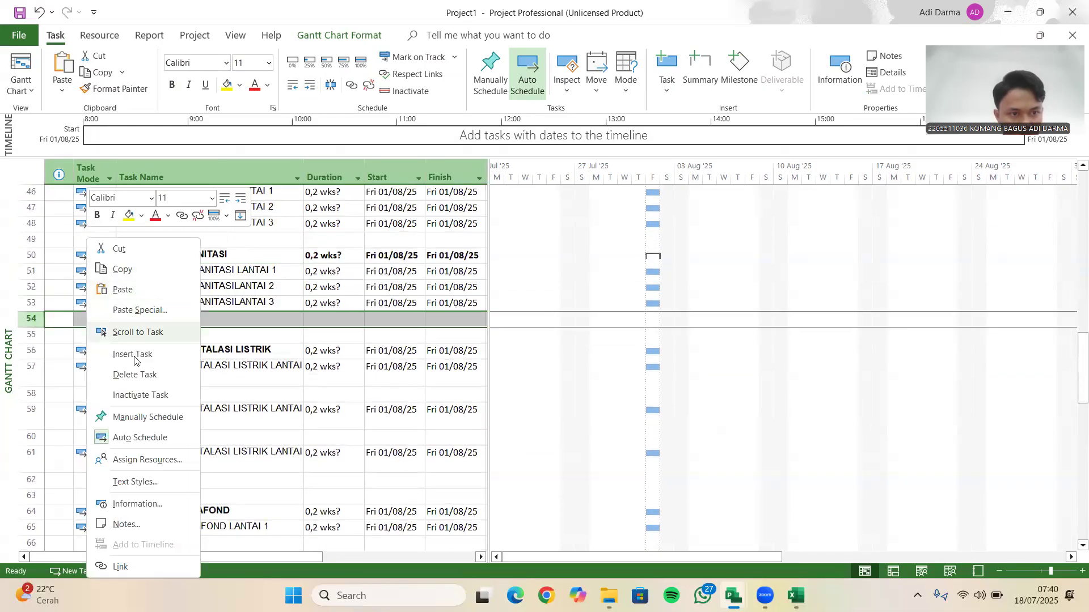
{"action": "left_click", "coordinate": [122, 374]}
- Delete the blank rows between the "PEKERJAAN INSTALASI LISTRIK" tasks for LANTAI 1, LANTAI 2 and LANTAI 3
{"action": "scroll", "coordinate": [35, 330], "scroll_direction": "down", "scroll_amount": 1}
{"action": "left_click", "coordinate": [35, 330]}
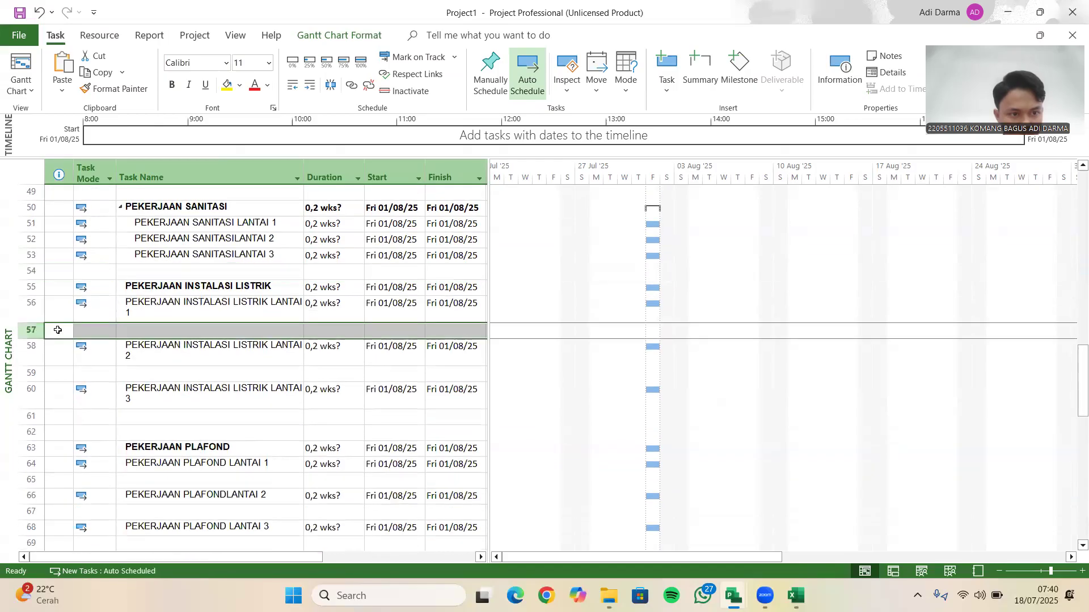
{"action": "right_click", "coordinate": [57, 331]}
{"action": "left_click", "coordinate": [108, 373]}
{"action": "left_click", "coordinate": [56, 358]}
{"action": "right_click", "coordinate": [57, 358]}
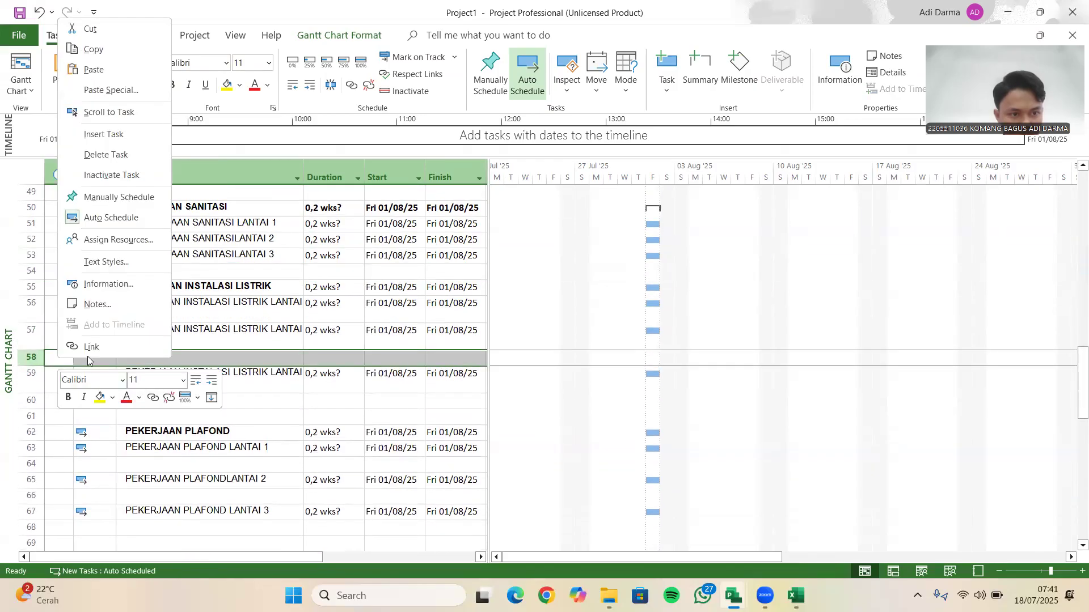
{"action": "left_click", "coordinate": [109, 160]}
- Delete the extra blank row above "PEKERJAAN PLAFOND" and indent tasks 56 to 58 as subtasks of "PEKERJAAN INSTALASI LISTRIK"
{"action": "left_click", "coordinate": [35, 384]}
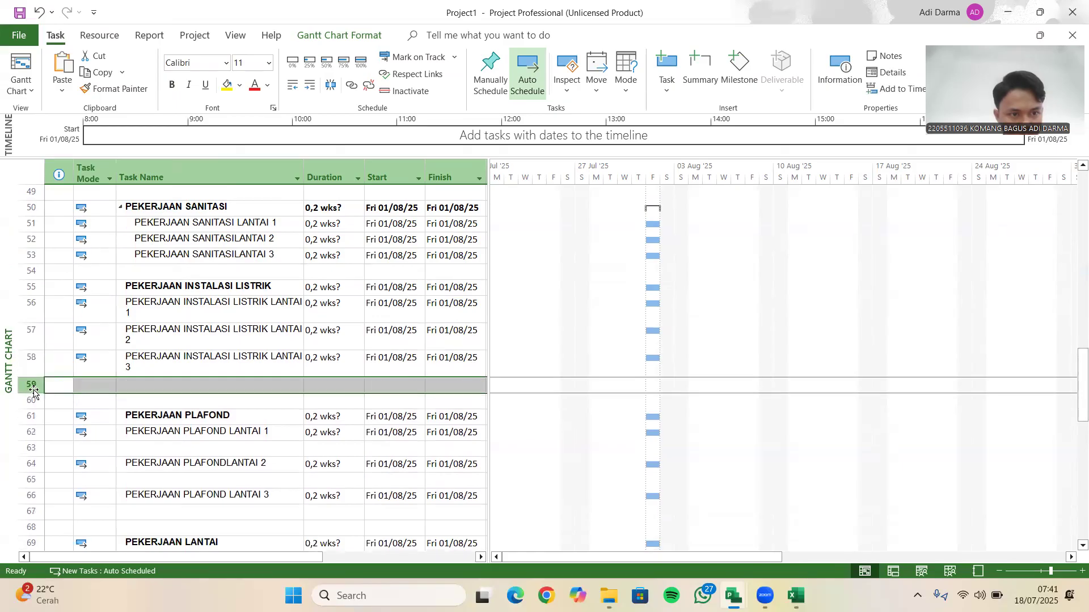
{"action": "right_click", "coordinate": [62, 384]}
{"action": "left_click", "coordinate": [110, 181]}
{"action": "left_click_drag", "start_coordinate": [177, 302], "coordinate": [182, 366]}
{"action": "left_click", "coordinate": [310, 84]}
- Delete the blank row between the "PEKERJAAN PLAFOND" tasks for LANTAI 1 and LANTAI 2
{"action": "scroll", "coordinate": [227, 353], "scroll_direction": "down", "scroll_amount": 1}
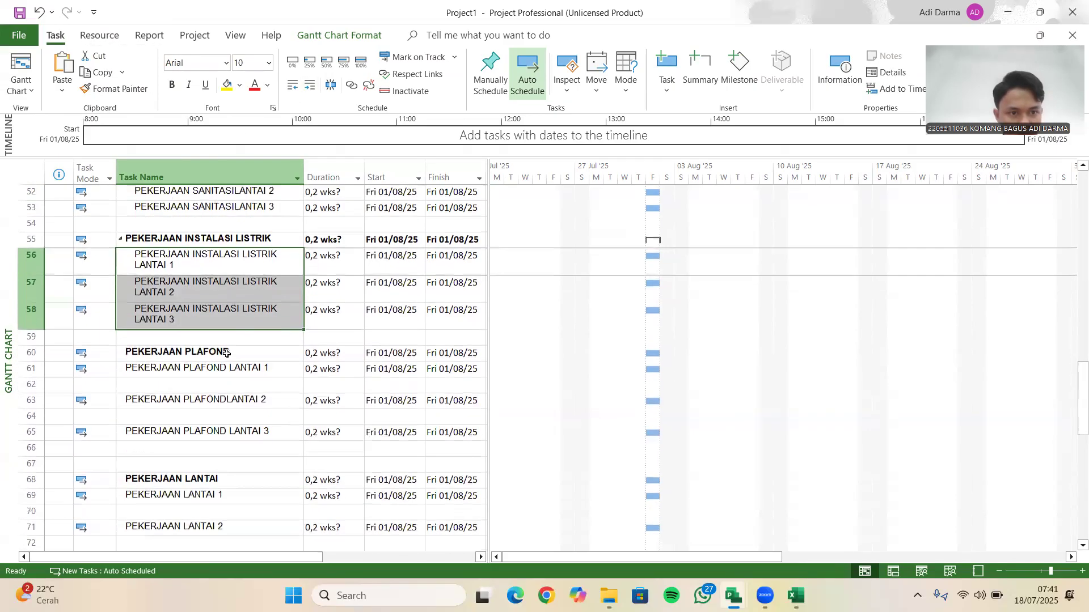
{"action": "left_click", "coordinate": [34, 384]}
{"action": "left_click", "coordinate": [85, 385]}
{"action": "right_click", "coordinate": [87, 382]}
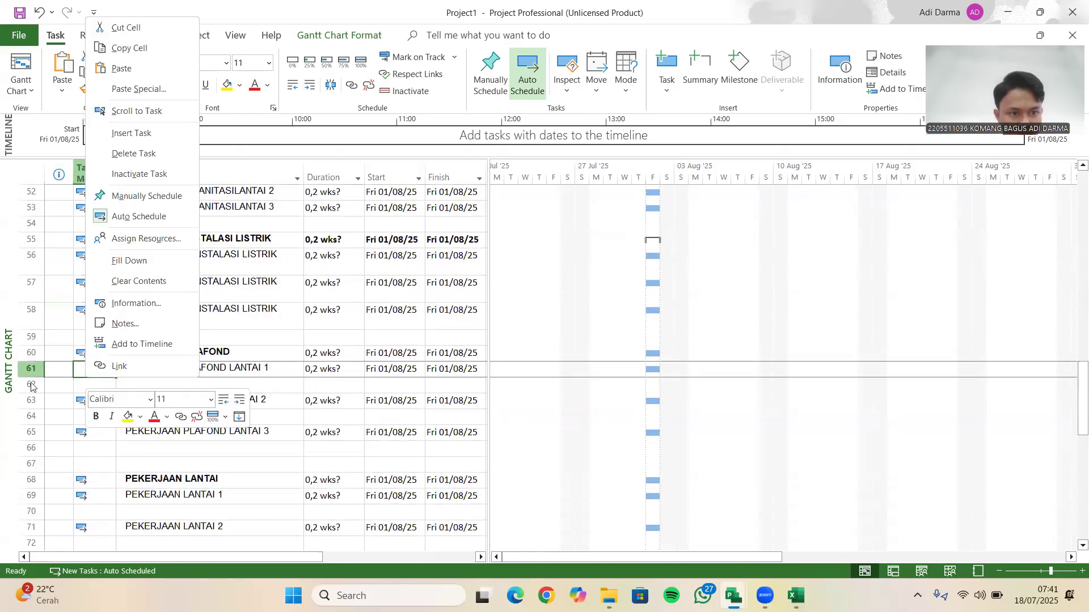
{"action": "left_click", "coordinate": [55, 386]}
{"action": "right_click", "coordinate": [55, 386]}
{"action": "left_click", "coordinate": [90, 159]}
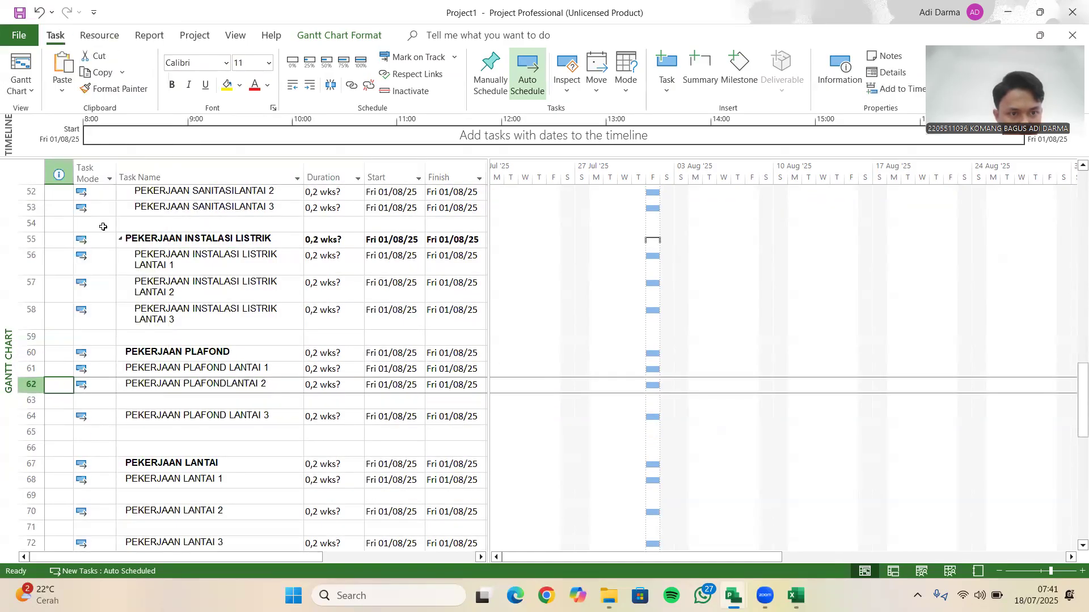
- Delete the blank row above "PEKERJAAN PLAFOND LANTAI 3" and indent tasks 61 to 63 as subtasks of "PEKERJAAN PLAFOND"
{"action": "scroll", "coordinate": [76, 298], "scroll_direction": "down", "scroll_amount": 2}
{"action": "left_click", "coordinate": [31, 282]}
{"action": "right_click", "coordinate": [59, 282]}
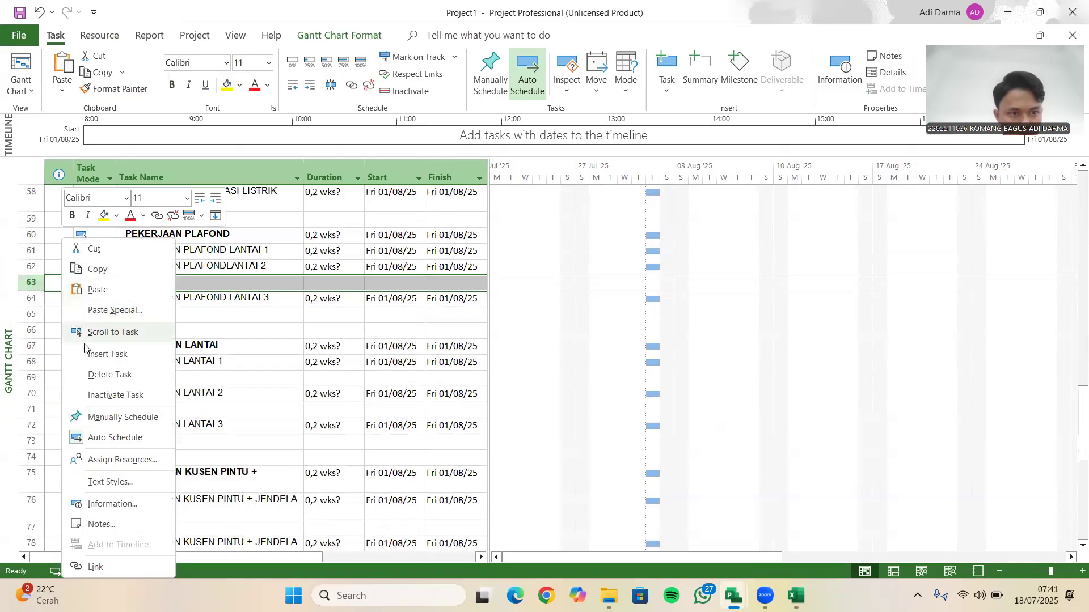
{"action": "left_click", "coordinate": [106, 367]}
{"action": "left_click_drag", "start_coordinate": [193, 250], "coordinate": [194, 281]}
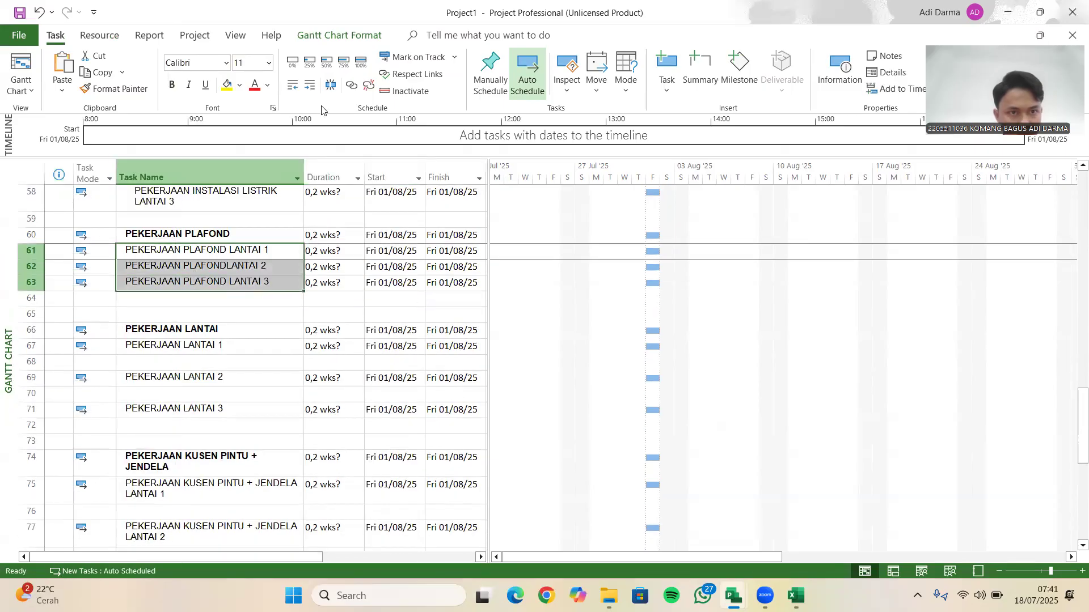
{"action": "left_click", "coordinate": [309, 85]}
- Delete the blank rows between the tasks "PEKERJAAN LANTAI 1", "PEKERJAAN LANTAI 2" and "PEKERJAAN LANTAI 3"
{"action": "scroll", "coordinate": [219, 299], "scroll_direction": "down", "scroll_amount": 1}
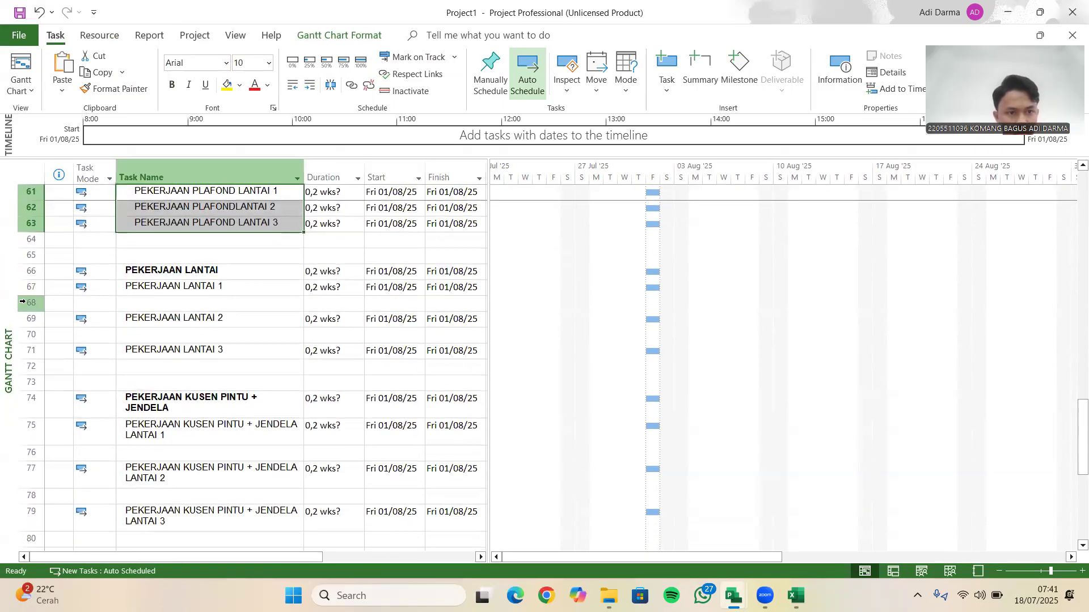
{"action": "left_click", "coordinate": [31, 302]}
{"action": "right_click", "coordinate": [72, 303]}
{"action": "left_click", "coordinate": [122, 372]}
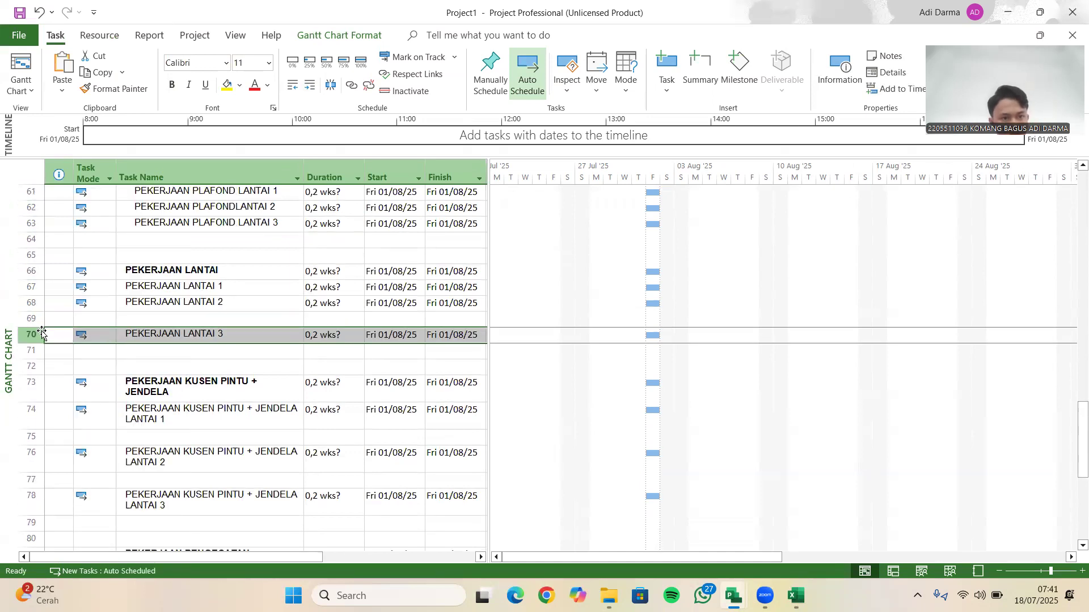
{"action": "left_click", "coordinate": [64, 321]}
{"action": "right_click", "coordinate": [64, 321]}
{"action": "left_click", "coordinate": [113, 374]}
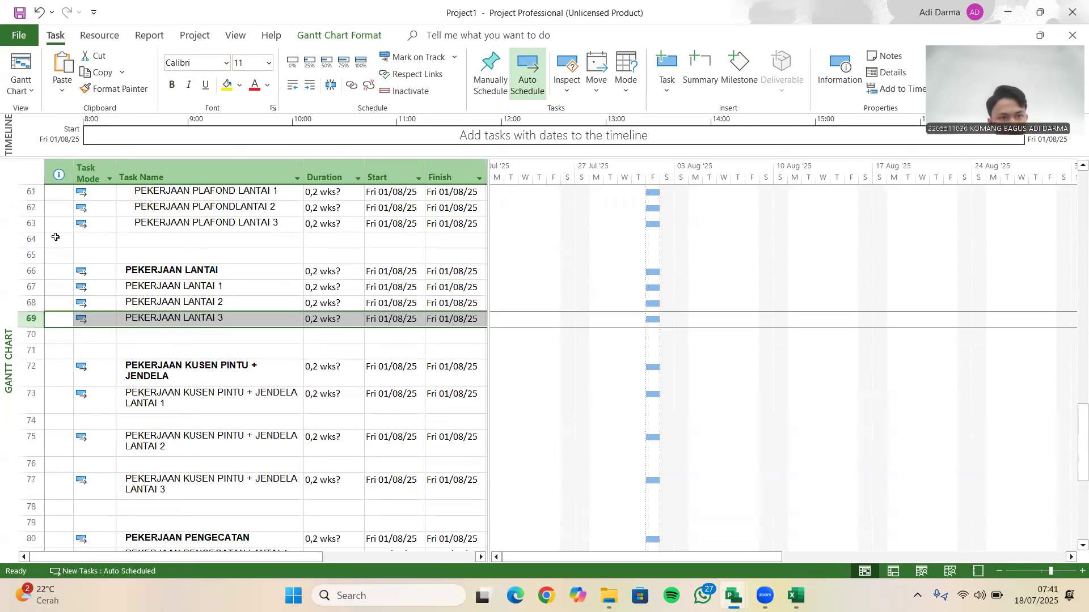
- Delete the extra blank row above "PEKERJAAN LANTAI" and indent its tasks for LANTAI 1 to 3 as subtasks
{"action": "left_click", "coordinate": [52, 239]}
{"action": "right_click", "coordinate": [52, 239]}
{"action": "left_click", "coordinate": [102, 372]}
{"action": "left_click_drag", "start_coordinate": [169, 271], "coordinate": [169, 304]}
{"action": "left_click", "coordinate": [309, 84]}
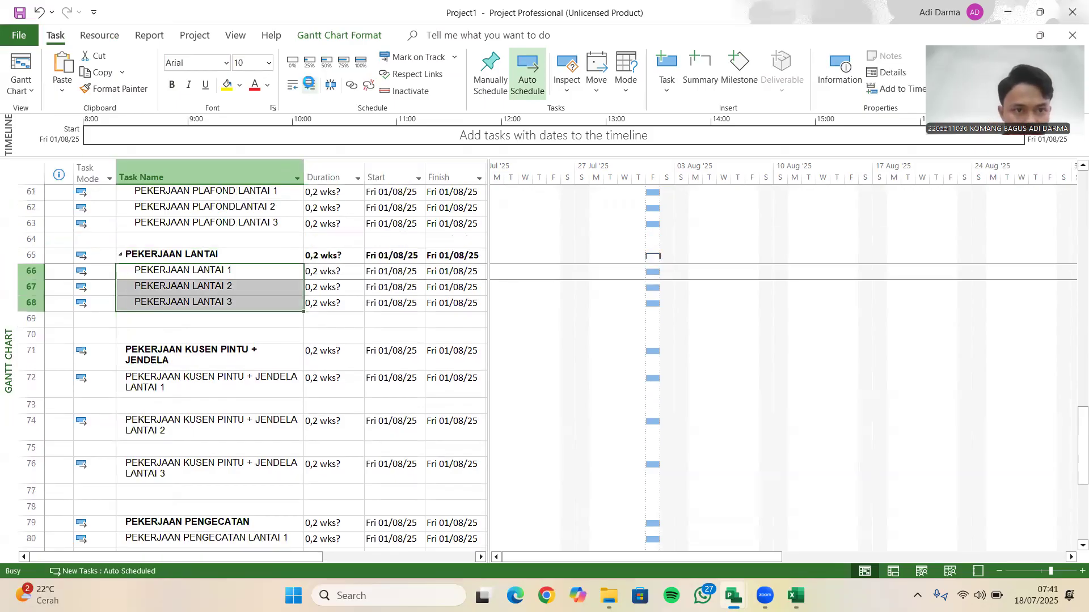
- Delete one of the two blank rows above "PEKERJAAN KUSEN PINTU + JENDELA"
{"action": "scroll", "coordinate": [221, 233], "scroll_direction": "down", "scroll_amount": 2}
{"action": "left_click", "coordinate": [58, 223]}
{"action": "right_click", "coordinate": [58, 223]}
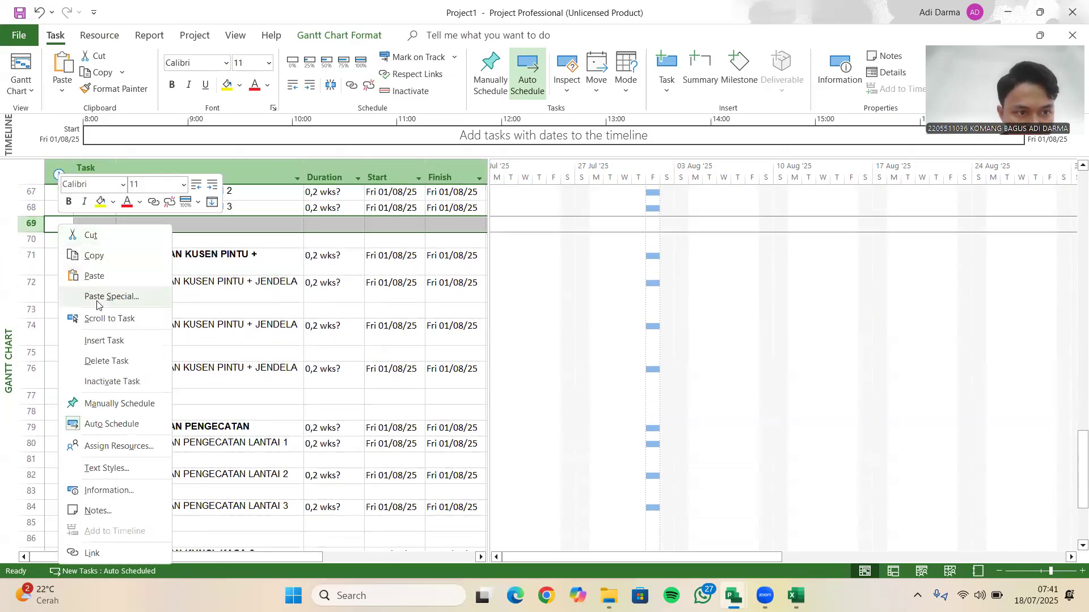
{"action": "left_click", "coordinate": [105, 367]}
- Delete the blank rows between the "PEKERJAAN KUSEN PINTU + JENDELA" tasks for LANTAI 1, LANTAI 2 and LANTAI 3
{"action": "left_click", "coordinate": [59, 294]}
{"action": "right_click", "coordinate": [72, 294]}
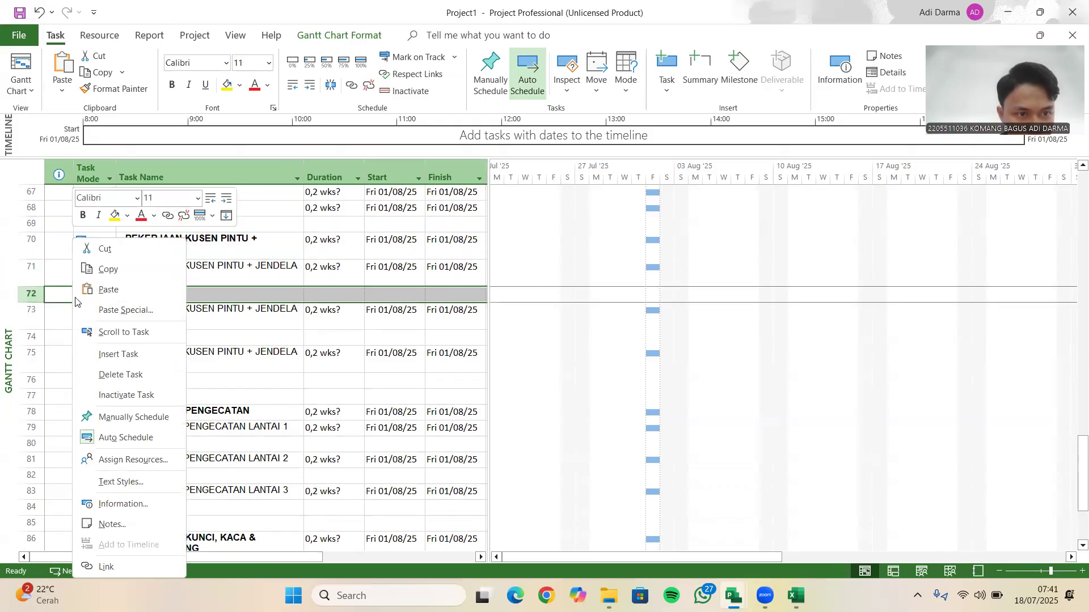
{"action": "left_click", "coordinate": [107, 373]}
{"action": "left_click", "coordinate": [66, 321]}
{"action": "right_click", "coordinate": [66, 321]}
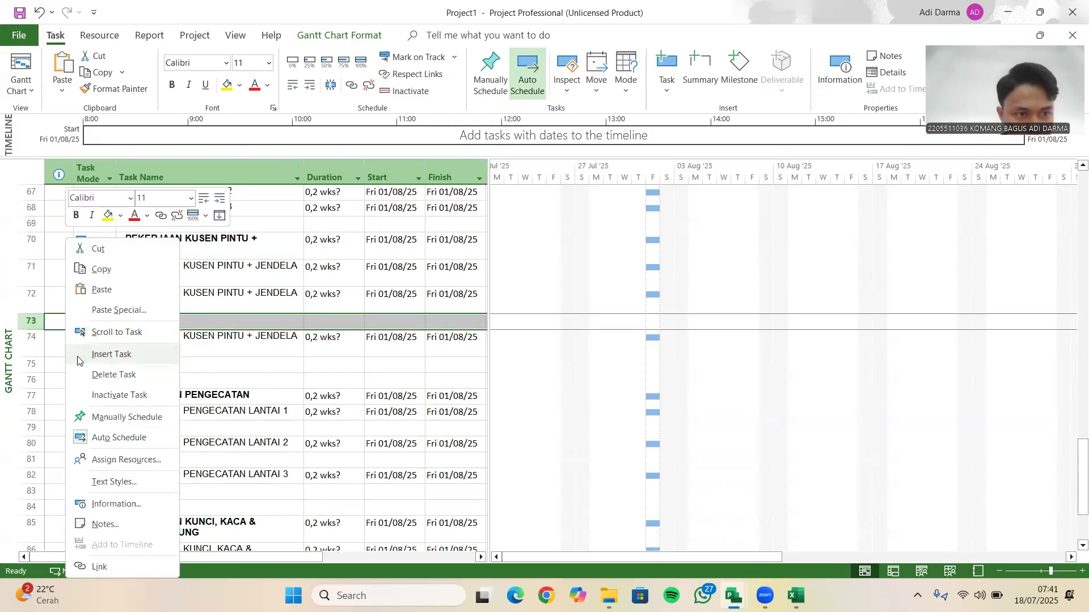
{"action": "left_click", "coordinate": [94, 374]}
- Indent tasks 71 to 73 as subtasks of "PEKERJAAN KUSEN PINTU + JENDELA" and delete the extra blank row below them
{"action": "left_click_drag", "start_coordinate": [187, 271], "coordinate": [184, 315]}
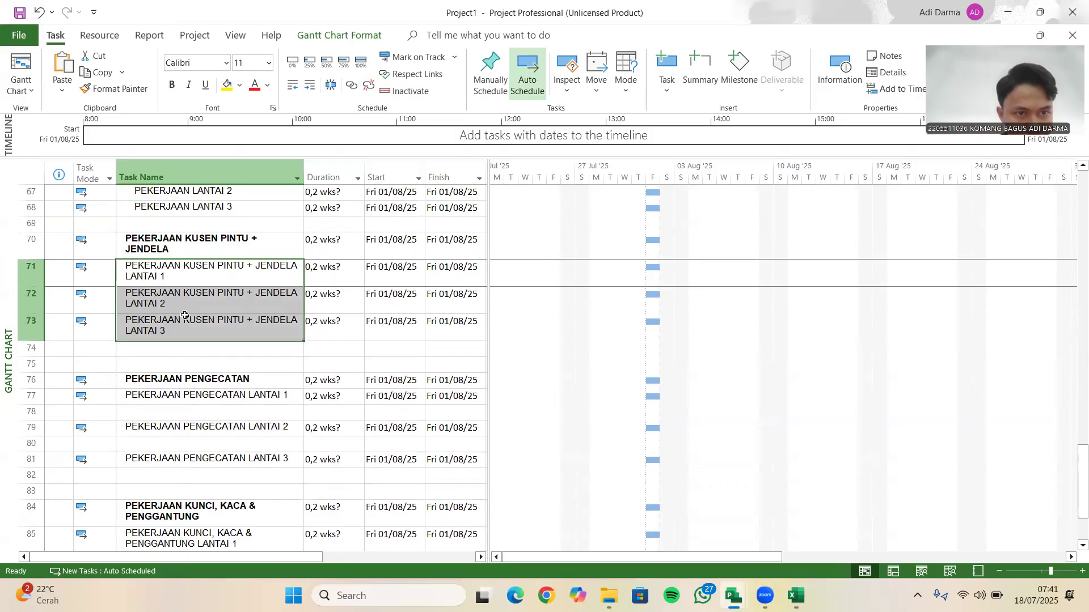
{"action": "left_click", "coordinate": [311, 90]}
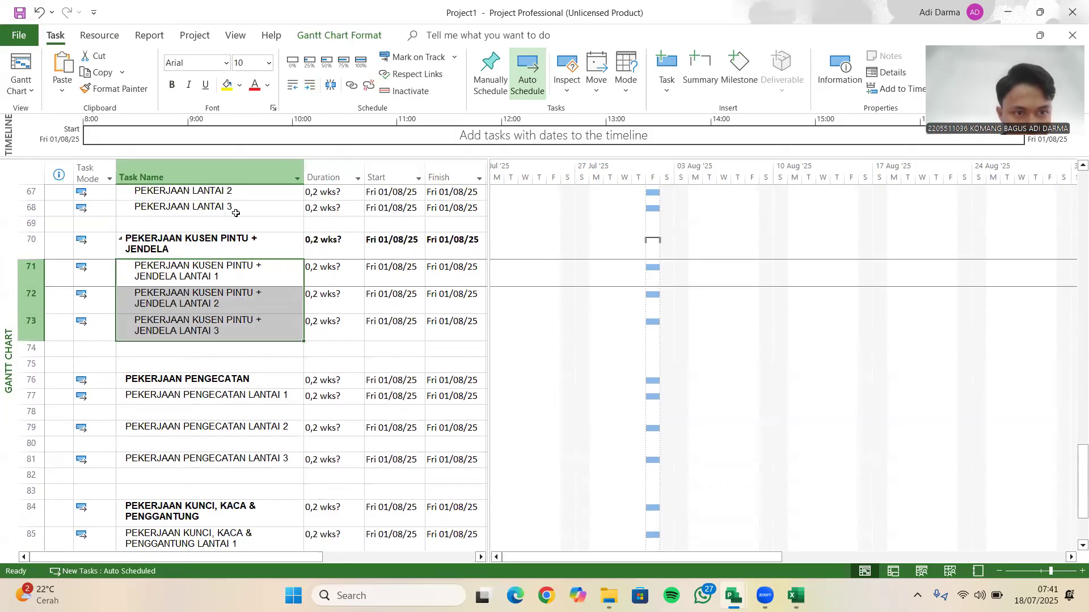
{"action": "right_click", "coordinate": [33, 352]}
{"action": "left_click", "coordinate": [108, 149]}
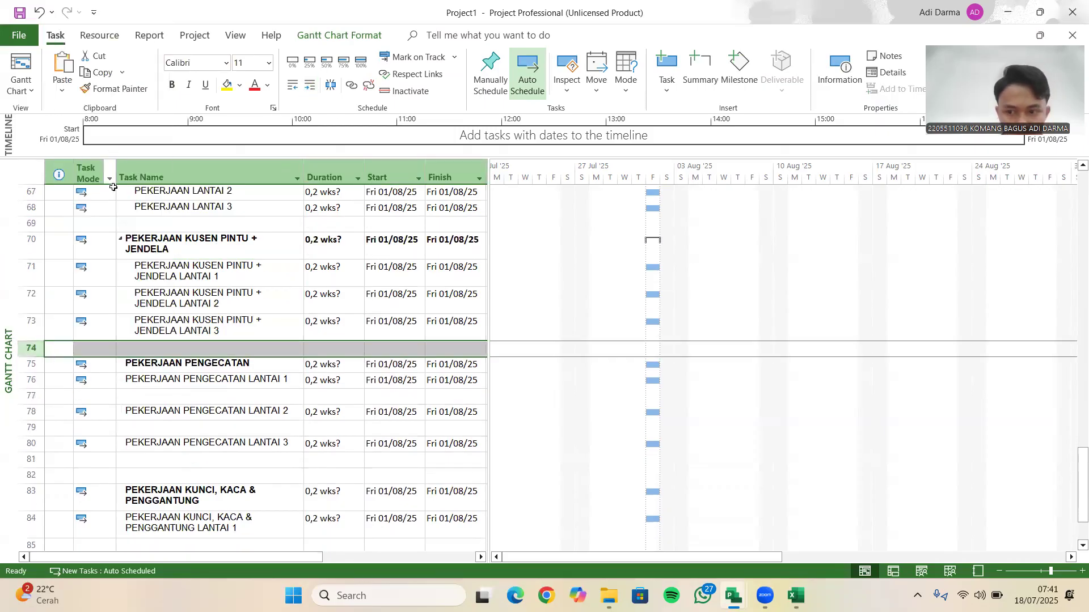
- Delete the blank rows between the "PEKERJAAN PENGECATAN" tasks for LANTAI 1, LANTAI 2 and LANTAI 3
{"action": "scroll", "coordinate": [117, 340], "scroll_direction": "down", "scroll_amount": 1}
{"action": "right_click", "coordinate": [76, 345]}
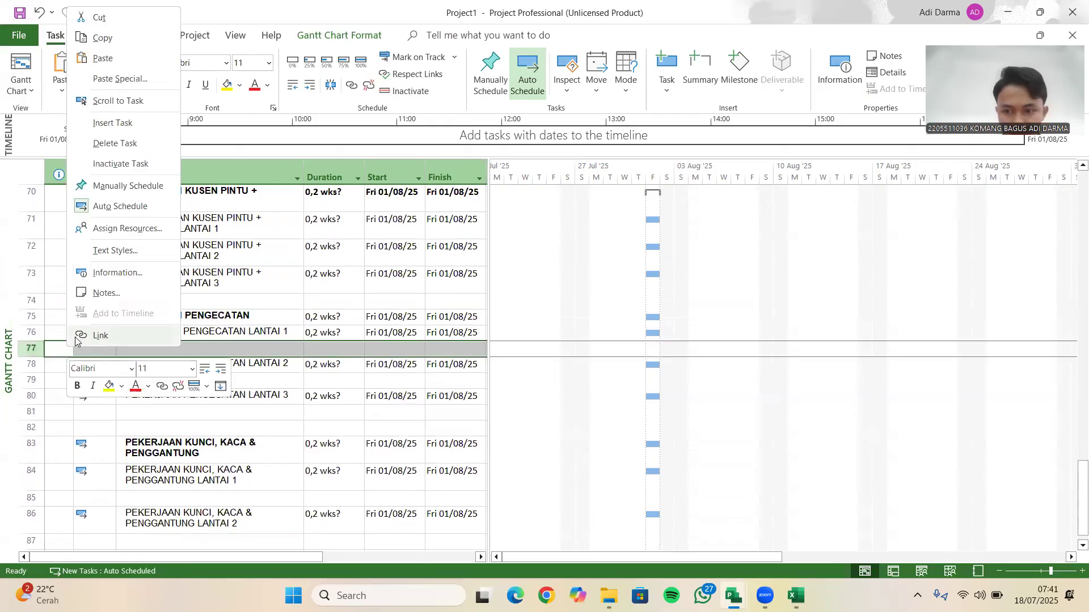
{"action": "left_click", "coordinate": [111, 143]}
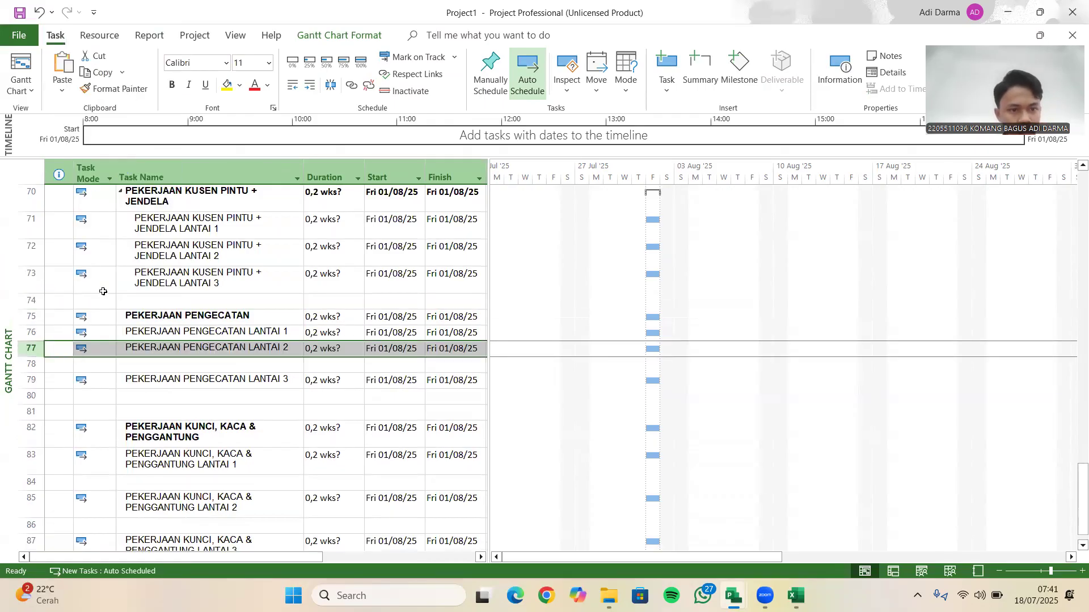
{"action": "left_click", "coordinate": [29, 363]}
{"action": "right_click", "coordinate": [30, 363]}
{"action": "left_click", "coordinate": [107, 160]}
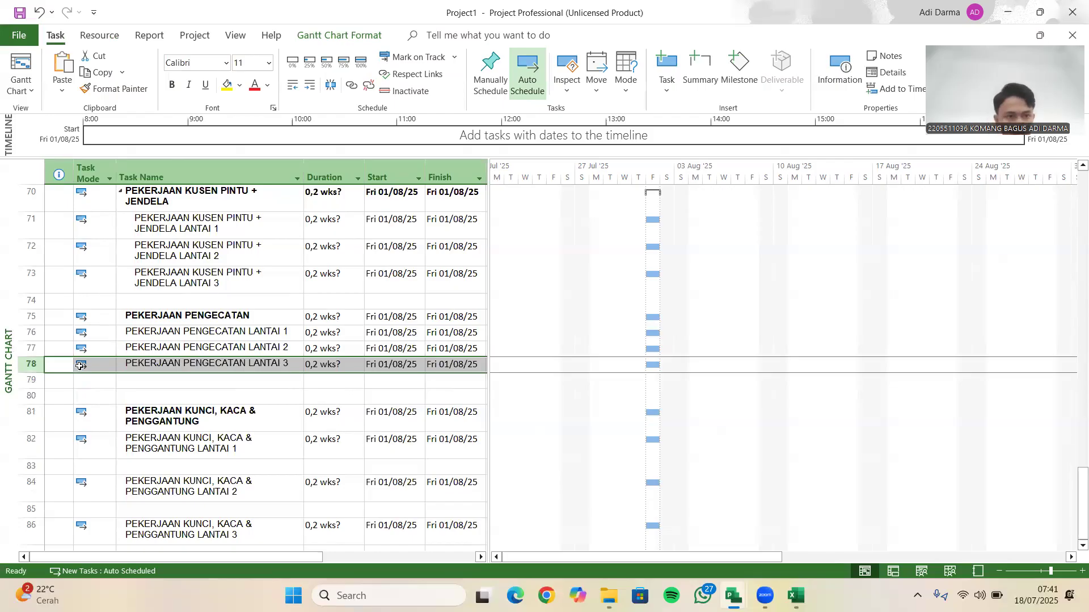
- Indent tasks 76 to 78 as subtasks of "PEKERJAAN PENGECATAN" and delete the extra blank row below them
{"action": "left_click_drag", "start_coordinate": [159, 334], "coordinate": [159, 361]}
{"action": "left_click", "coordinate": [312, 89]}
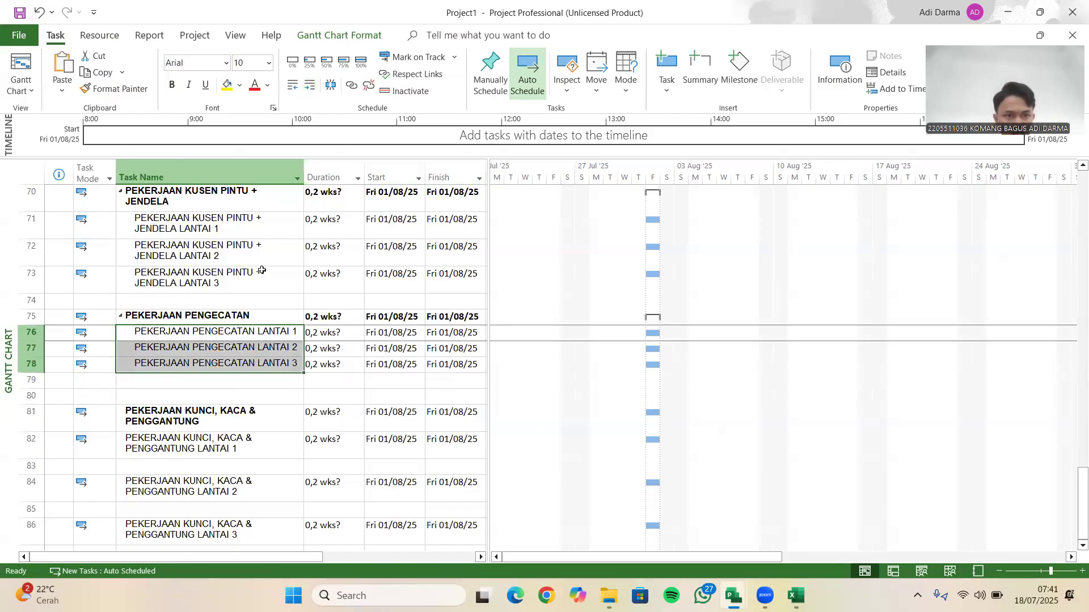
{"action": "scroll", "coordinate": [68, 304], "scroll_direction": "down", "scroll_amount": 1}
{"action": "right_click", "coordinate": [48, 304]}
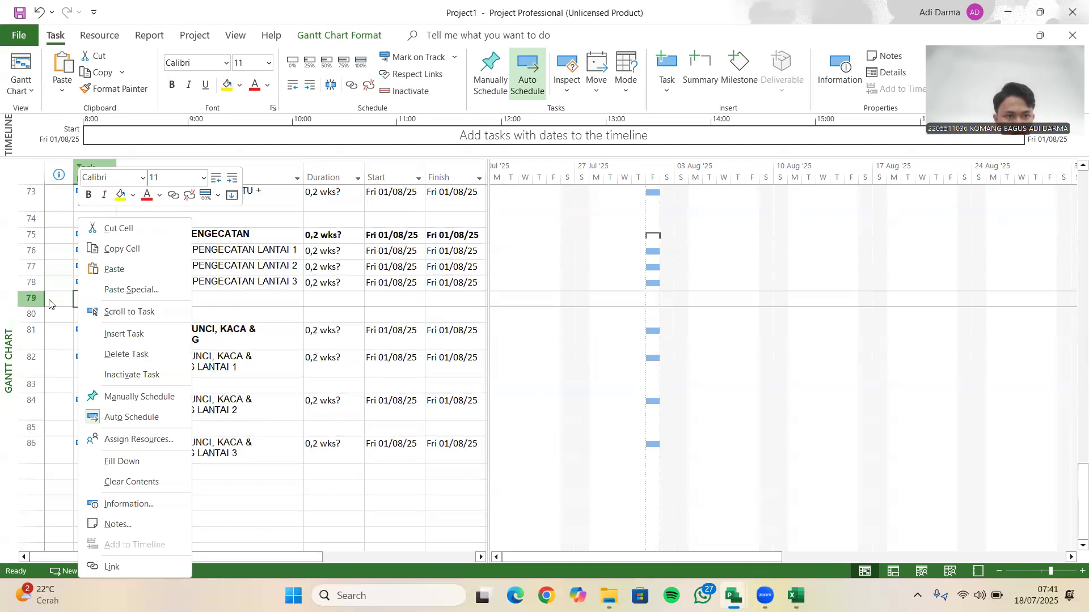
{"action": "left_click", "coordinate": [139, 354]}
- Delete the blank rows between the "PEKERJAAN KUNCI, KACA & PENGGANTUNG" tasks for LANTAI 1, LANTAI 2 and LANTAI 3
{"action": "right_click", "coordinate": [31, 369]}
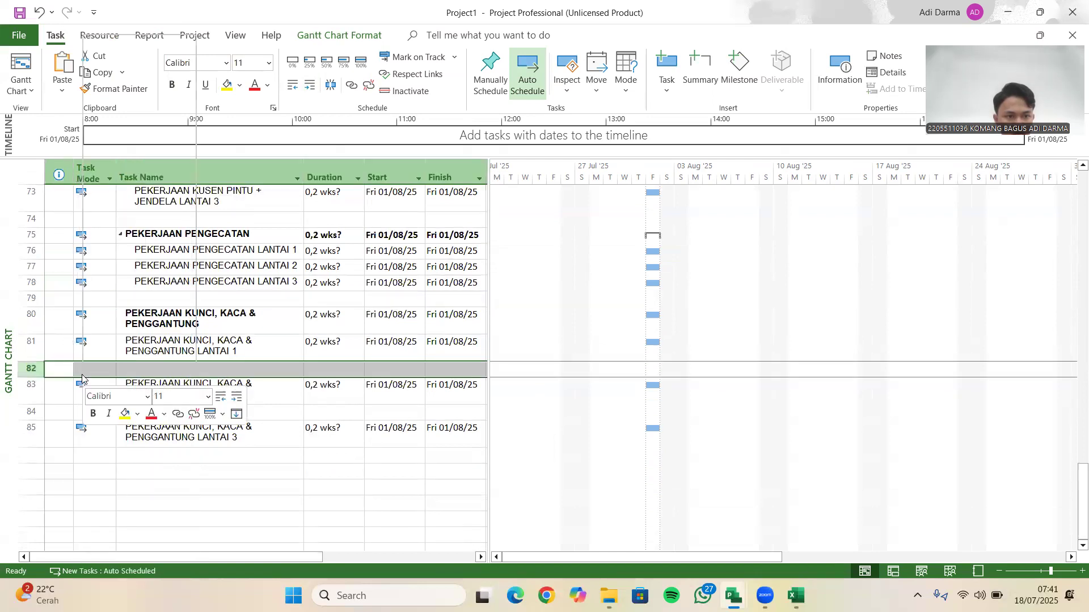
{"action": "left_click", "coordinate": [145, 178]}
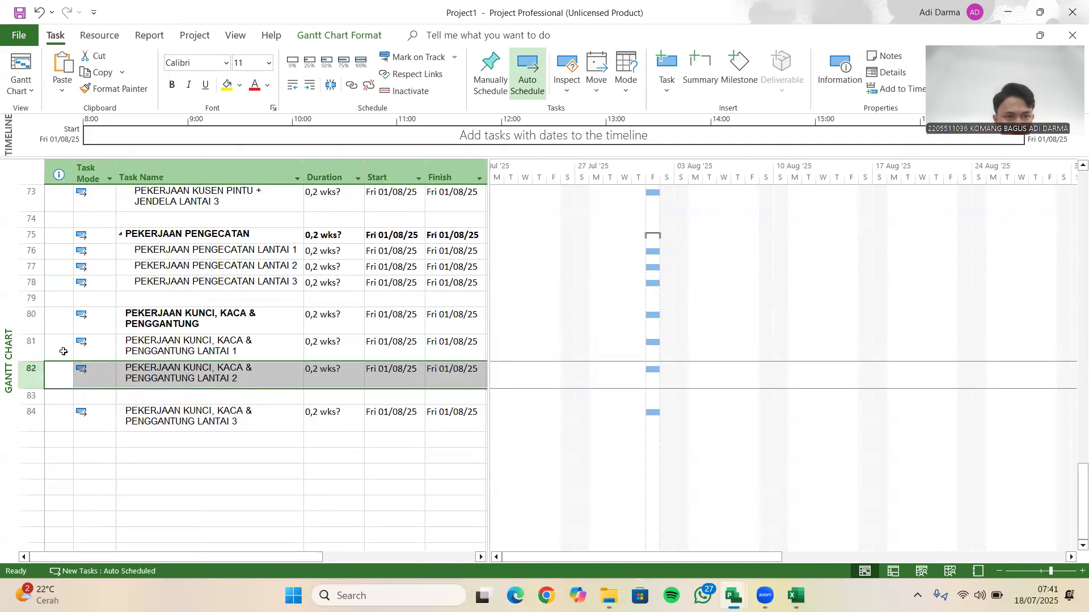
{"action": "left_click", "coordinate": [31, 395]}
{"action": "right_click", "coordinate": [57, 392]}
{"action": "left_click", "coordinate": [122, 189]}
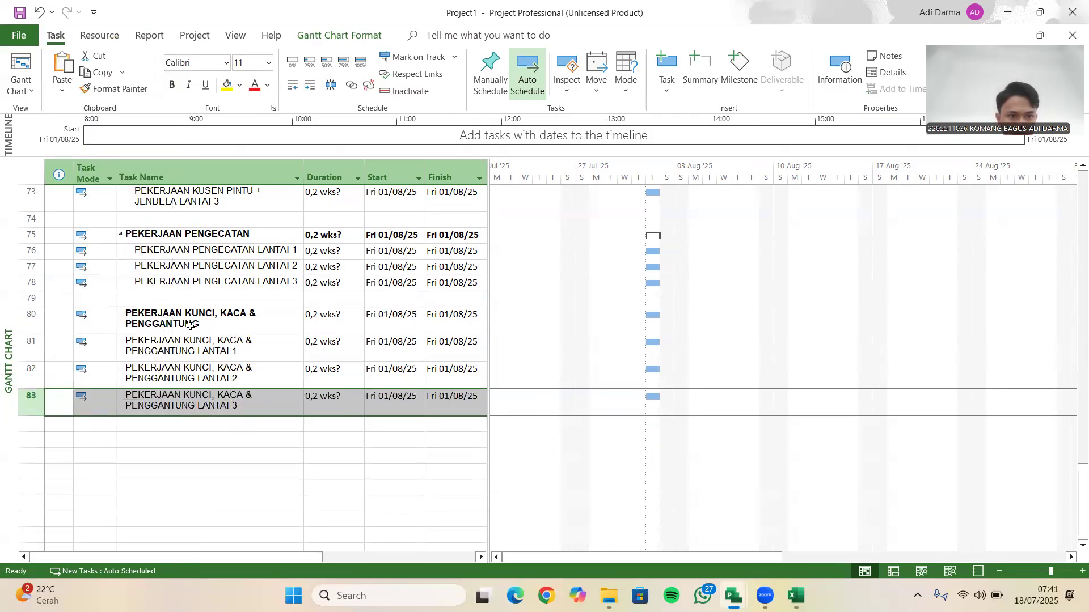
- Indent tasks 81 to 83, for LANTAI 1 to 3, as subtasks of "PEKERJAAN KUNCI, KACA & PENGGANTUNG"
{"action": "left_click_drag", "start_coordinate": [195, 349], "coordinate": [200, 401]}
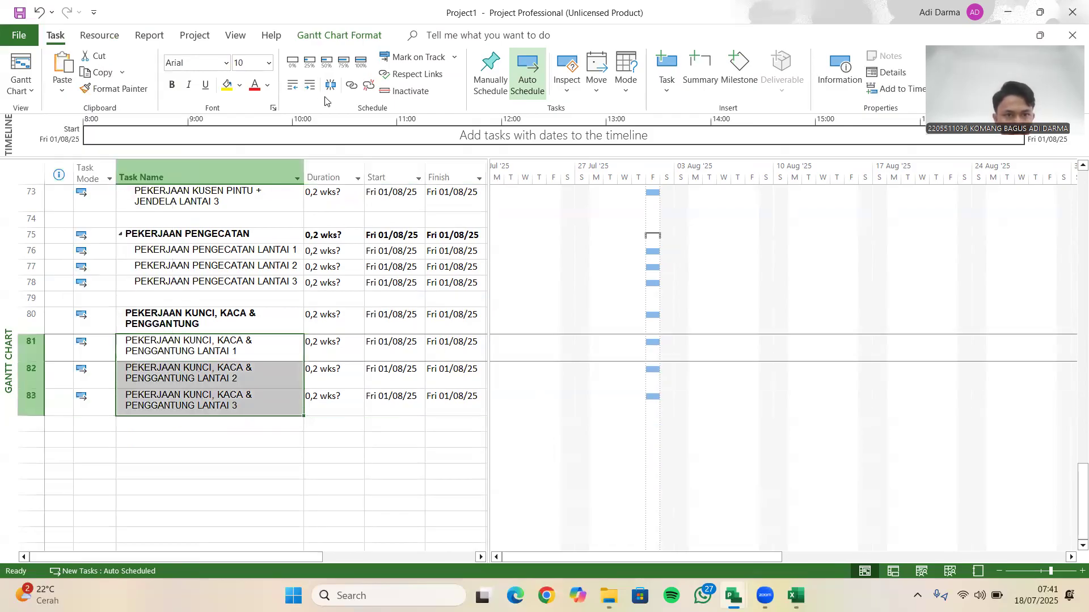
{"action": "left_click", "coordinate": [241, 284]}
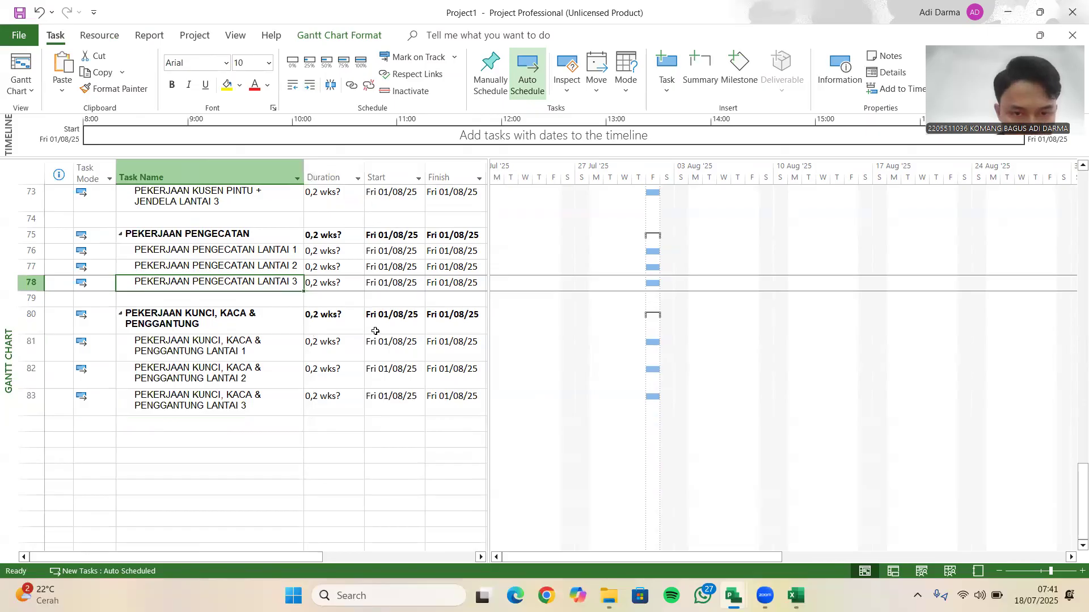
{"action": "scroll", "coordinate": [378, 315], "scroll_direction": "up", "scroll_amount": 1}
{"action": "scroll", "coordinate": [378, 316], "scroll_direction": "up", "scroll_amount": 12}
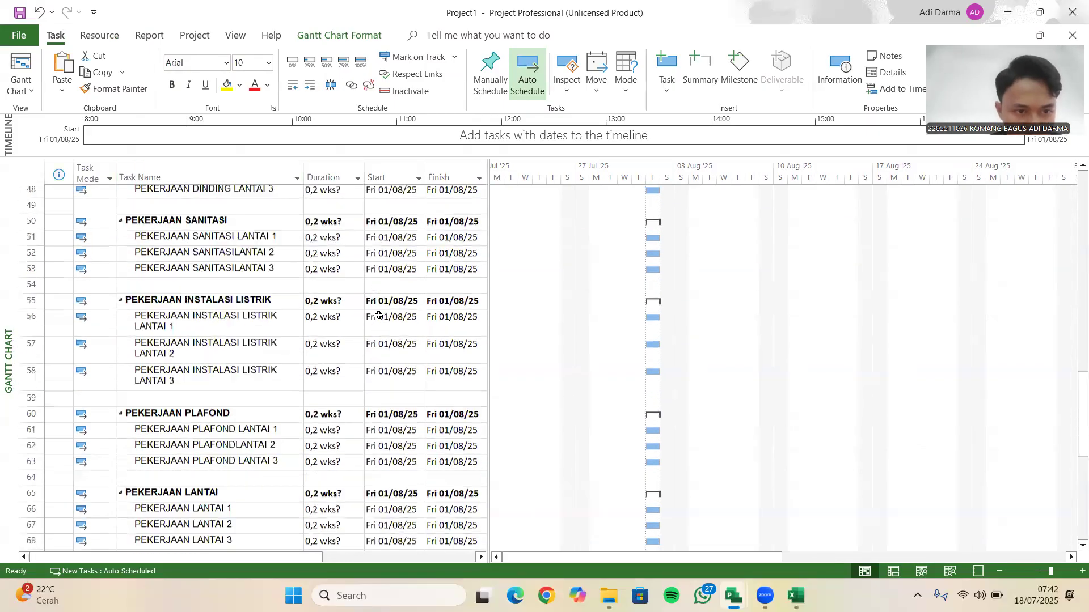
- Widen the Task Name column and enlarge the task table so the long task names fit on one line
{"action": "scroll", "coordinate": [380, 307], "scroll_direction": "up", "scroll_amount": 11}
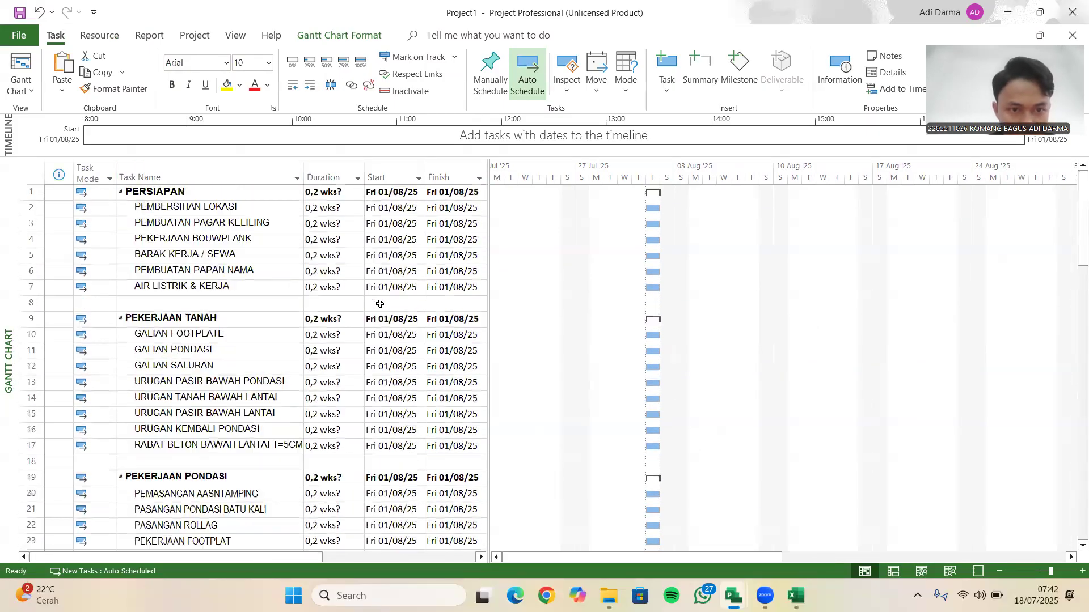
{"action": "left_click_drag", "start_coordinate": [304, 172], "coordinate": [332, 172]}
{"action": "scroll", "coordinate": [363, 244], "scroll_direction": "down", "scroll_amount": 6}
{"action": "scroll", "coordinate": [374, 264], "scroll_direction": "down", "scroll_amount": 15}
{"action": "scroll", "coordinate": [382, 267], "scroll_direction": "up", "scroll_amount": 5}
{"action": "left_click_drag", "start_coordinate": [489, 173], "coordinate": [569, 178]}
{"action": "left_click_drag", "start_coordinate": [325, 166], "coordinate": [385, 169]}
{"action": "scroll", "coordinate": [367, 241], "scroll_direction": "down", "scroll_amount": 4}
{"action": "scroll", "coordinate": [368, 242], "scroll_direction": "down", "scroll_amount": 5}
{"action": "scroll", "coordinate": [385, 267], "scroll_direction": "up", "scroll_amount": 17}
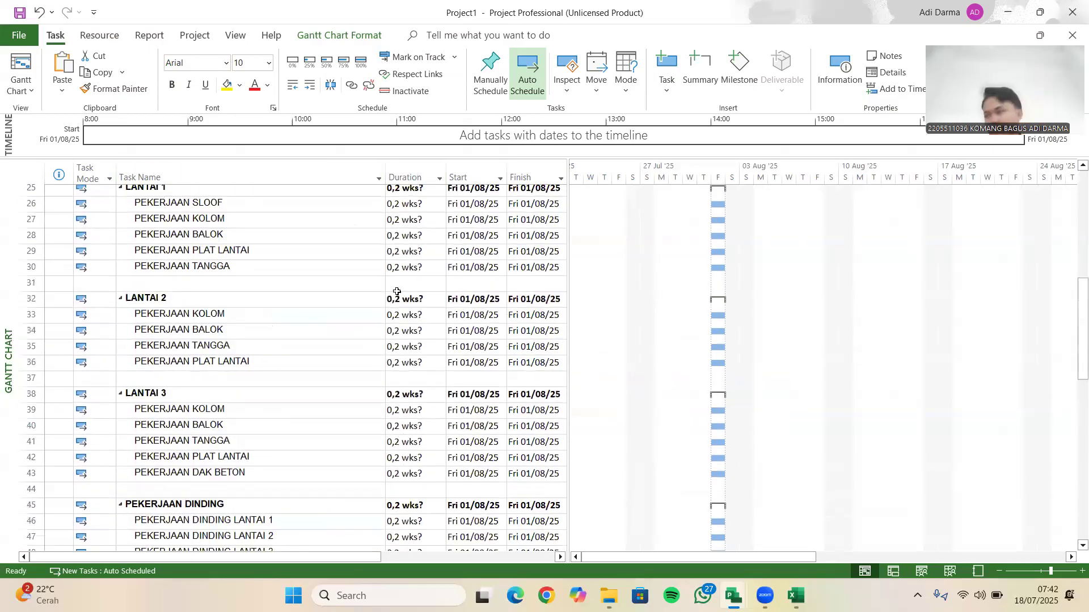
{"action": "scroll", "coordinate": [397, 292], "scroll_direction": "up", "scroll_amount": 6}
{"action": "scroll", "coordinate": [396, 291], "scroll_direction": "up", "scroll_amount": 2}
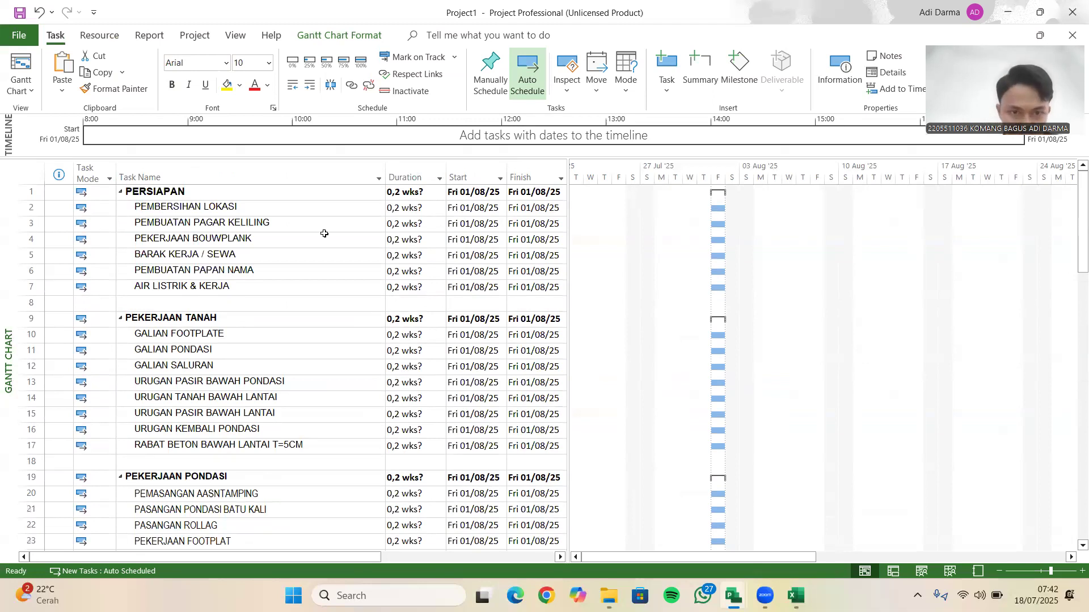
- Look up the week durations in the Excel schedule and set PEMBERSIHAN LOKASI to 1, PEMBUATAN PAGAR KELILING to 2 and PEKERJAAN BOUWPLANK to 1 week
{"action": "left_click", "coordinate": [422, 214]}
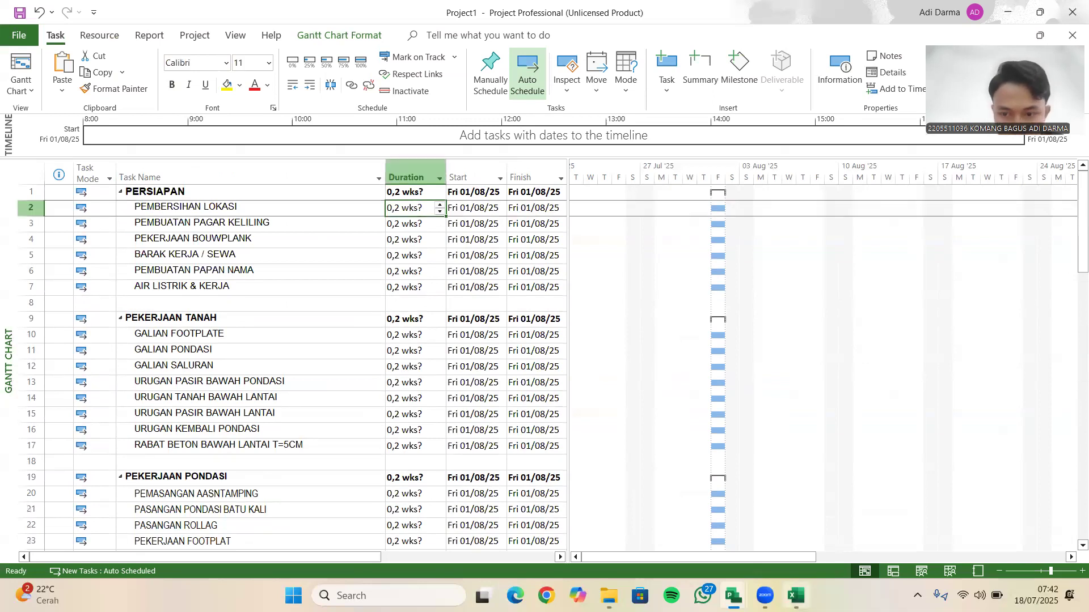
{"action": "mouse_move", "coordinate": [796, 595]}
{"action": "left_click", "coordinate": [796, 536]}
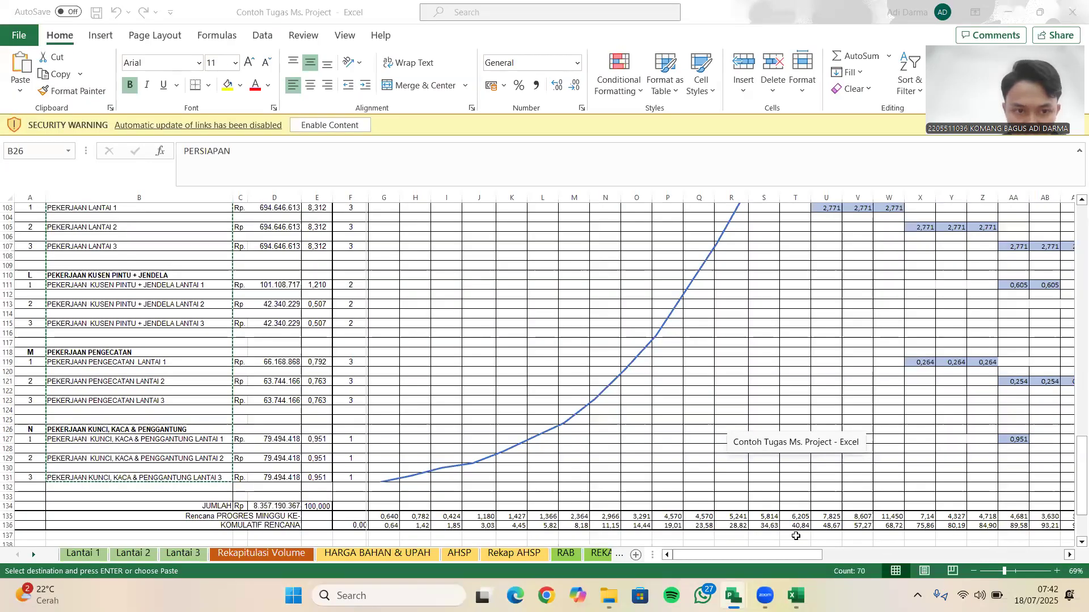
{"action": "scroll", "coordinate": [403, 335], "scroll_direction": "up", "scroll_amount": 20}
{"action": "scroll", "coordinate": [412, 356], "scroll_direction": "up", "scroll_amount": 1}
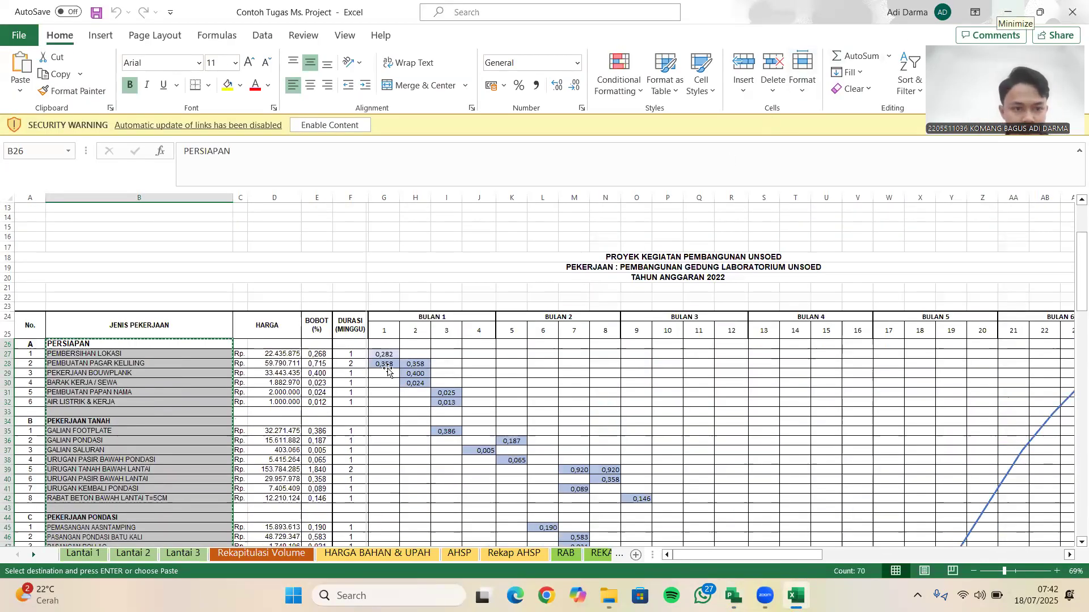
{"action": "left_click", "coordinate": [387, 399]}
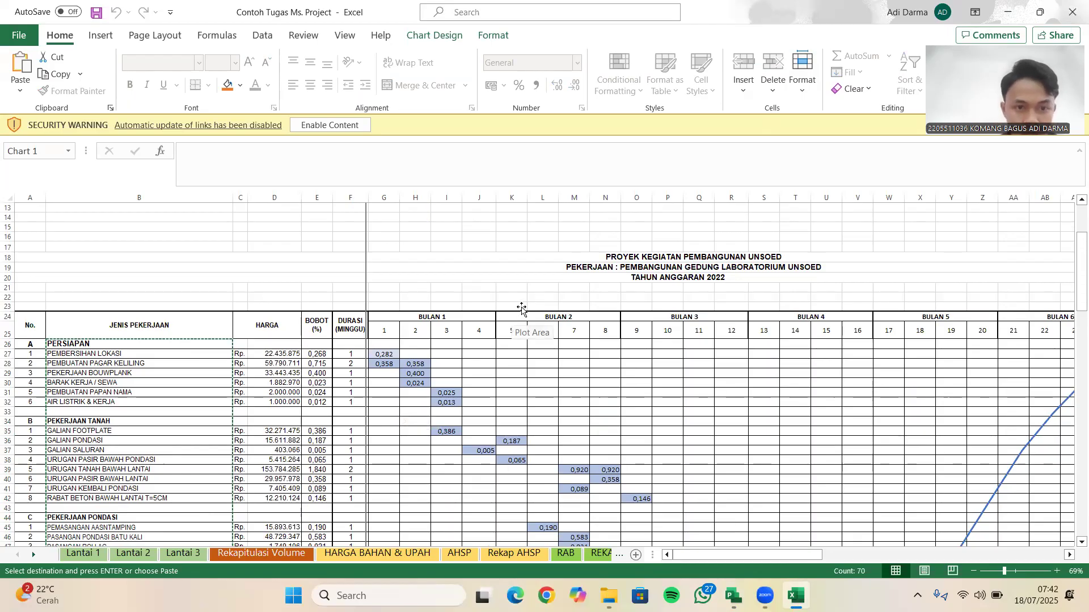
{"action": "left_click", "coordinate": [1019, 16]}
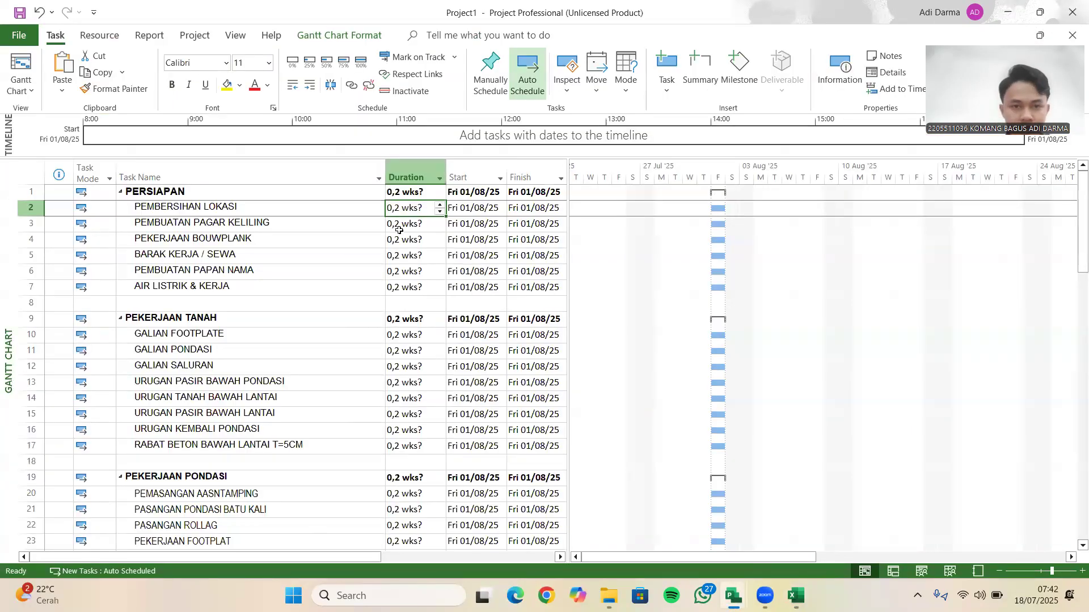
{"action": "type", "text": "1"}
{"action": "key", "text": "Return"}
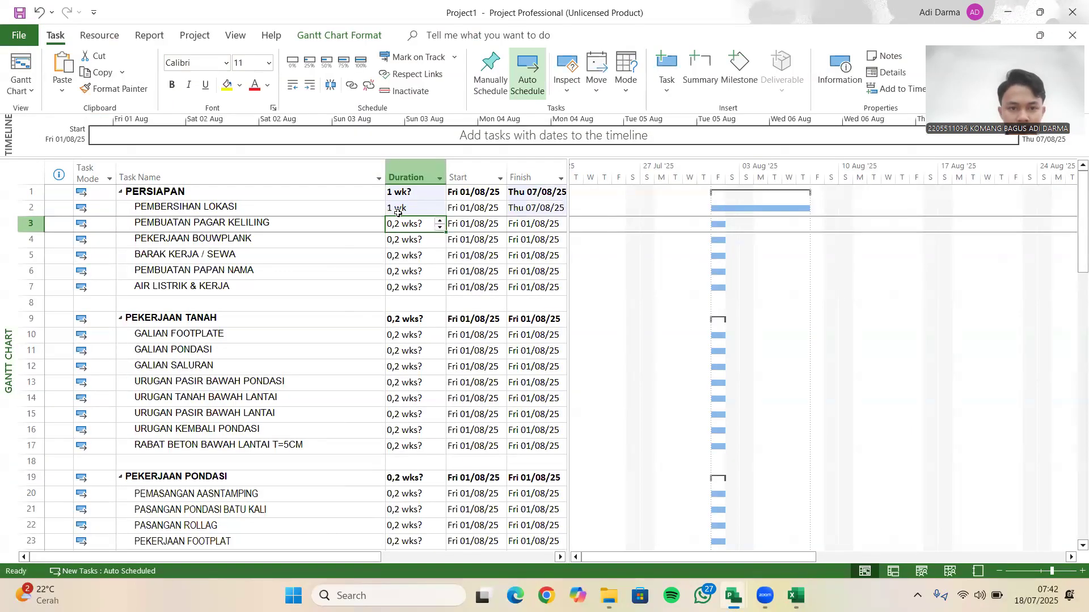
{"action": "type", "text": "2"}
{"action": "key", "text": "Return"}
{"action": "type", "text": "1"}
{"action": "key", "text": "Return"}
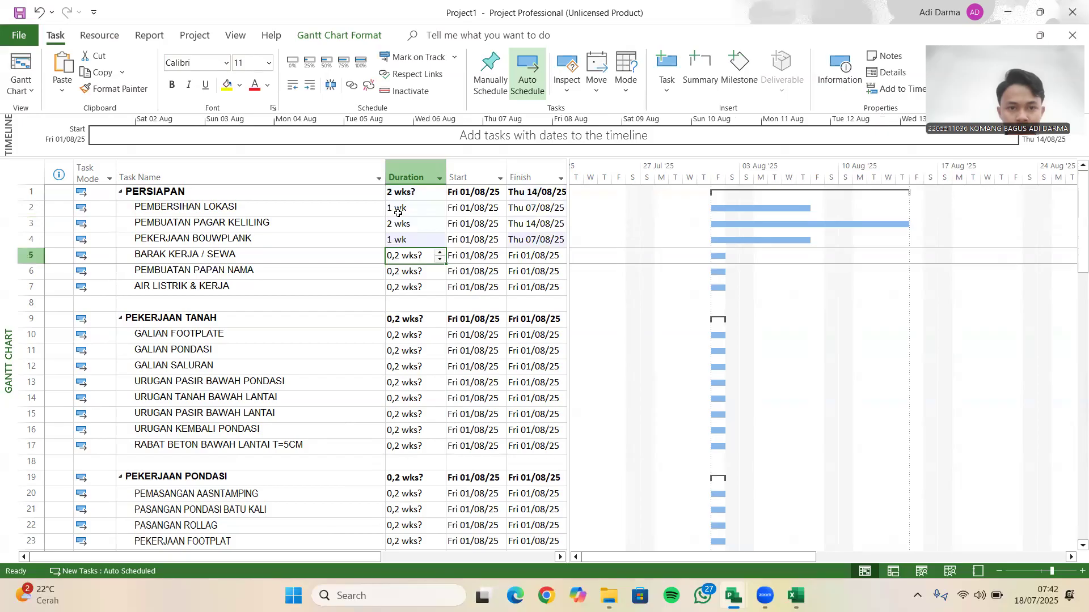
- Set the durations of BARAK KERJA / SEWA, PEMBUATAN PAPAN NAMA and AIR LISTRIK & KERJA to 1 week each
{"action": "type", "text": "1"}
{"action": "key", "text": "Return"}
{"action": "type", "text": "1"}
{"action": "key", "text": "Return"}
{"action": "key", "text": "Return"}
{"action": "type", "text": "1"}
{"action": "key", "text": "Return"}
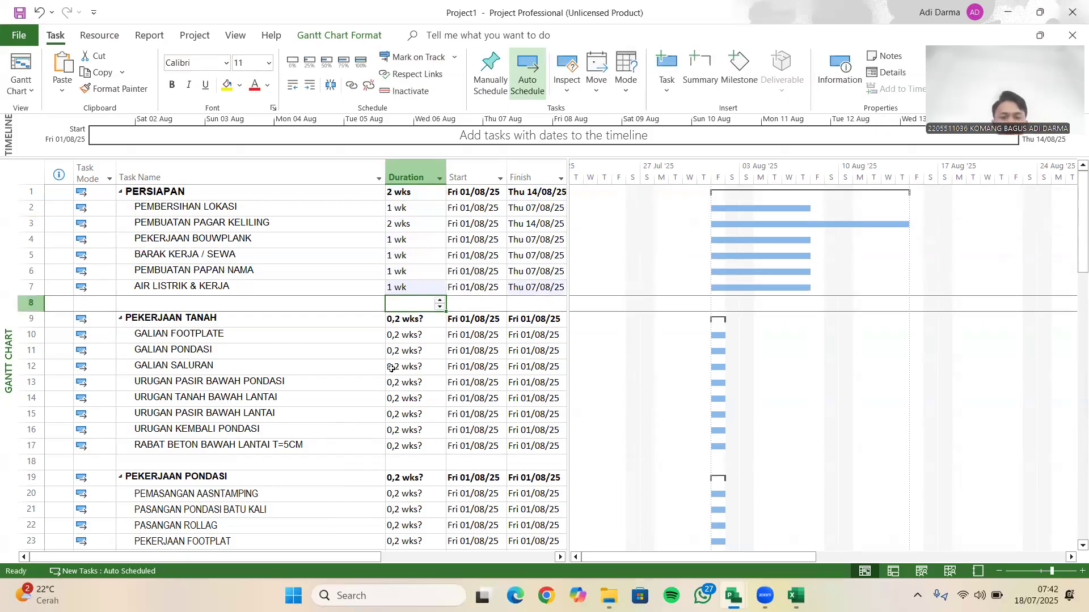
- Check the PEKERJAAN TANAH durations in the Excel schedule and set URUGAN TANAH BAWAH LANTAI to 2 weeks
{"action": "left_click", "coordinate": [400, 342]}
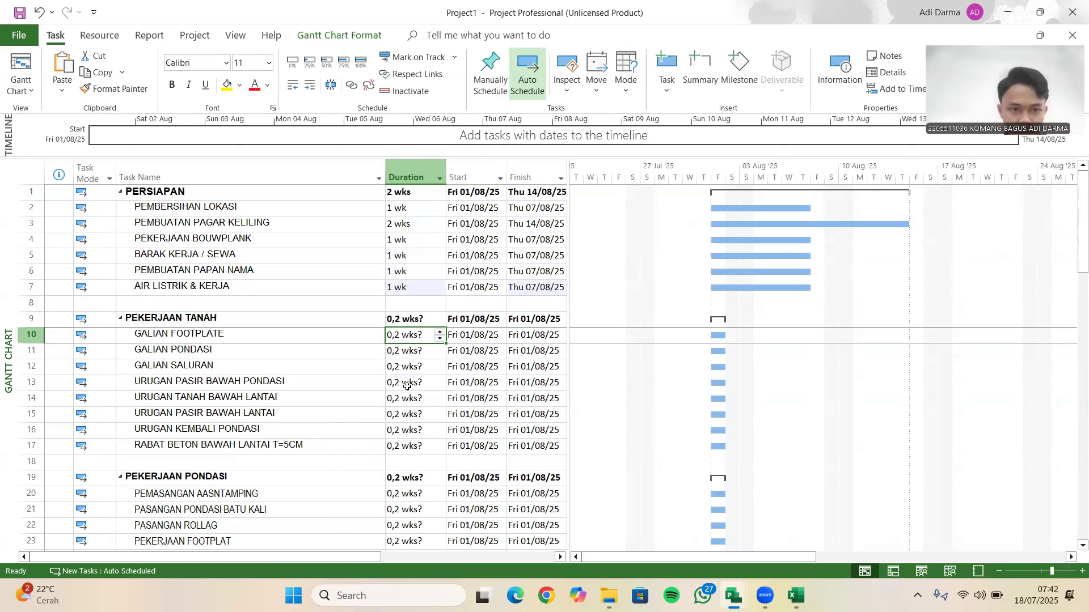
{"action": "left_click", "coordinate": [789, 593]}
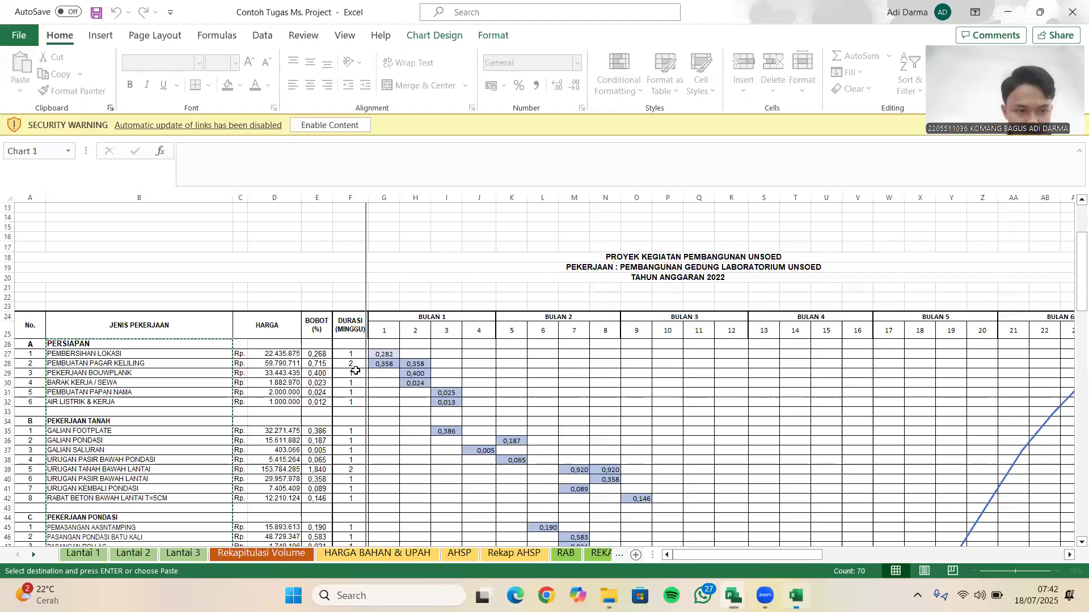
{"action": "scroll", "coordinate": [355, 370], "scroll_direction": "down", "scroll_amount": 2}
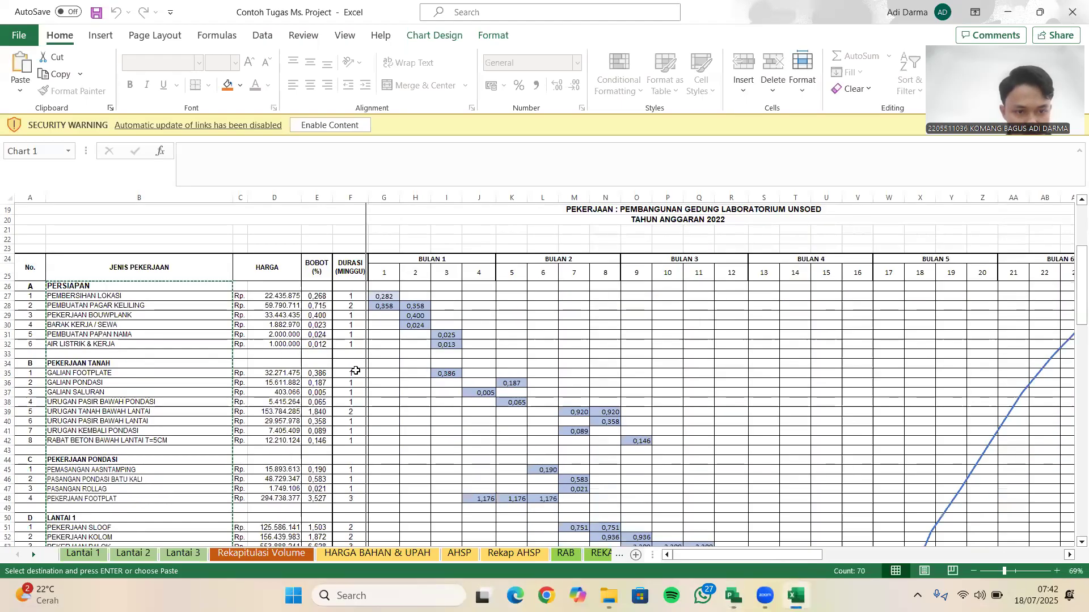
{"action": "left_click", "coordinate": [71, 413]}
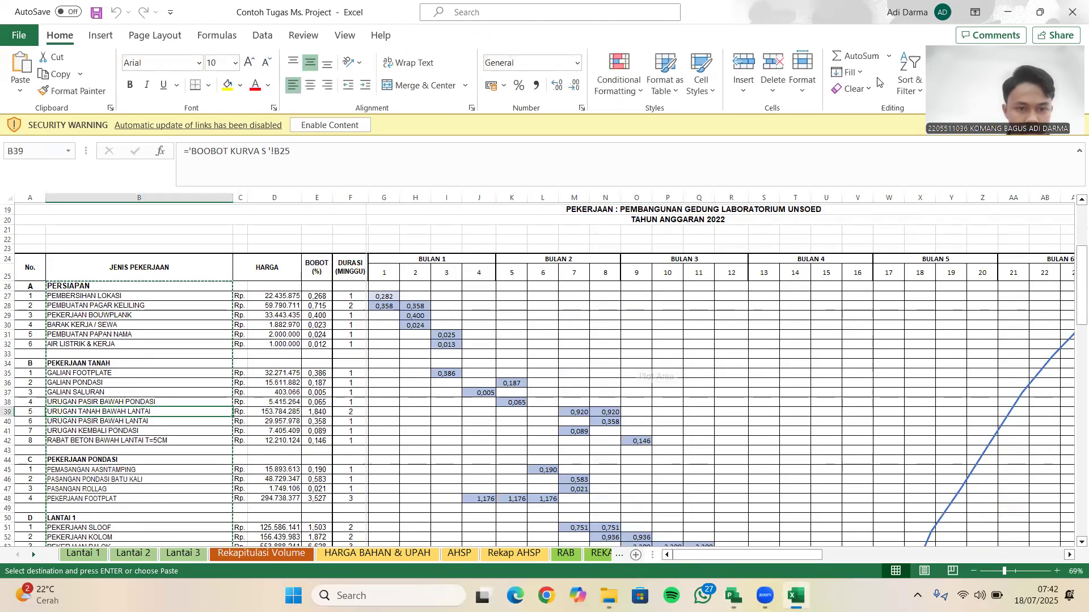
{"action": "left_click", "coordinate": [1008, 10]}
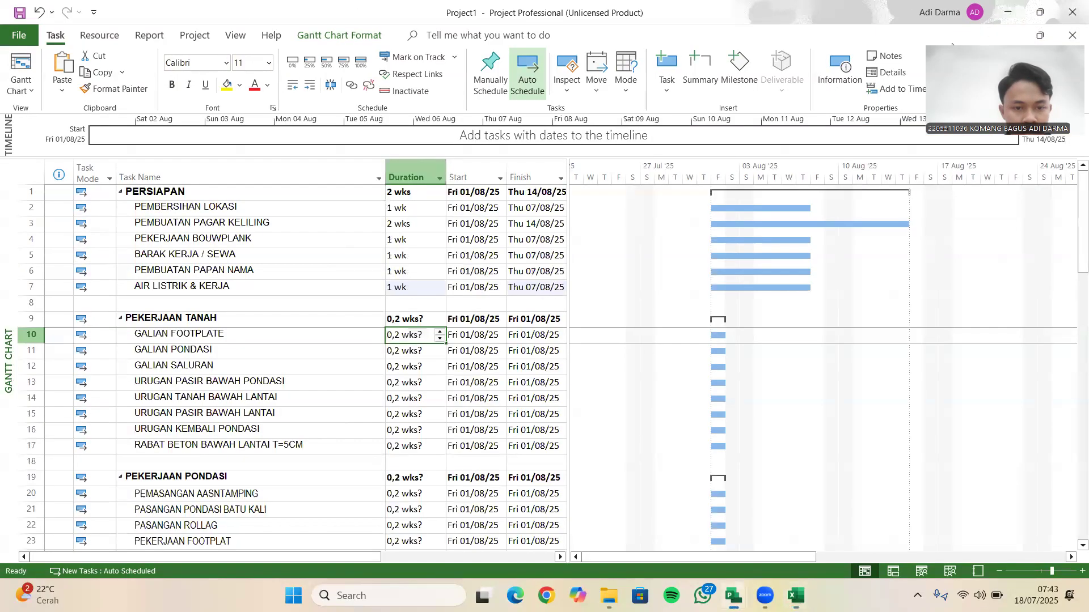
{"action": "left_click", "coordinate": [398, 398]}
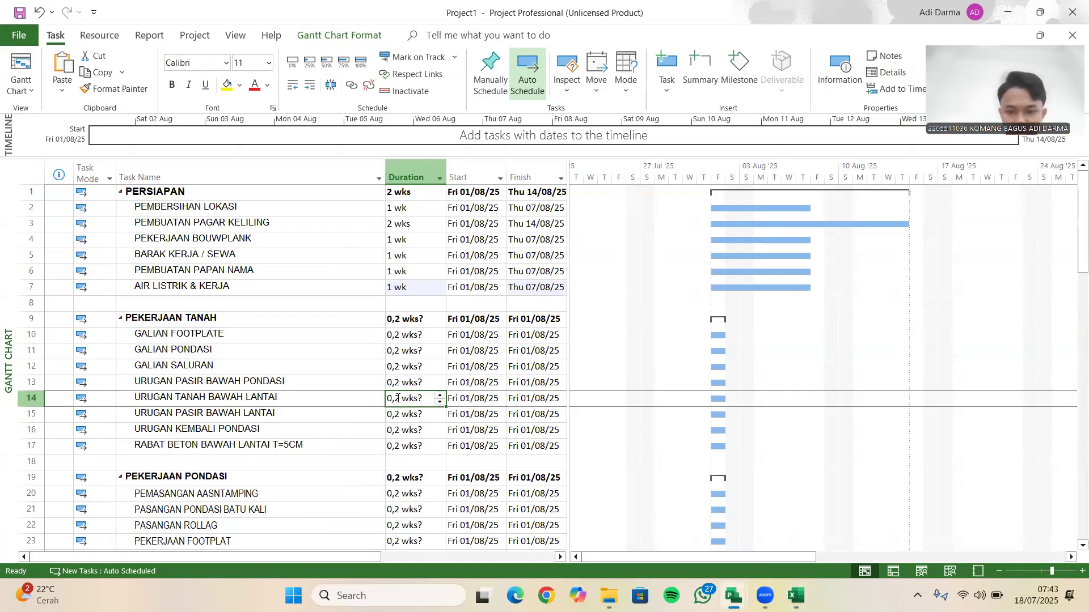
{"action": "left_click", "coordinate": [774, 523]}
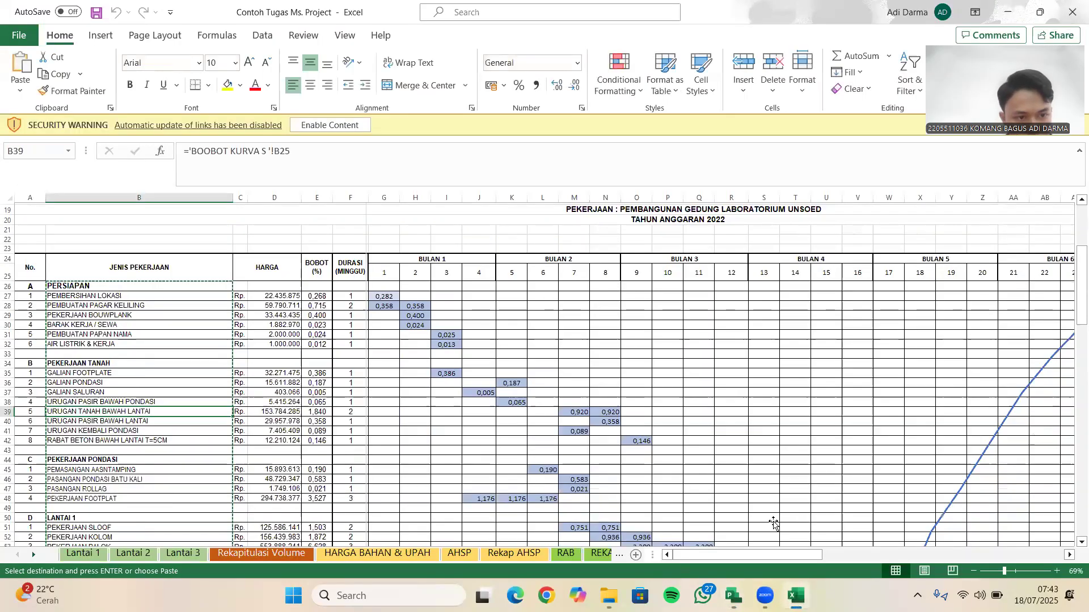
{"action": "left_click", "coordinate": [1012, 12]}
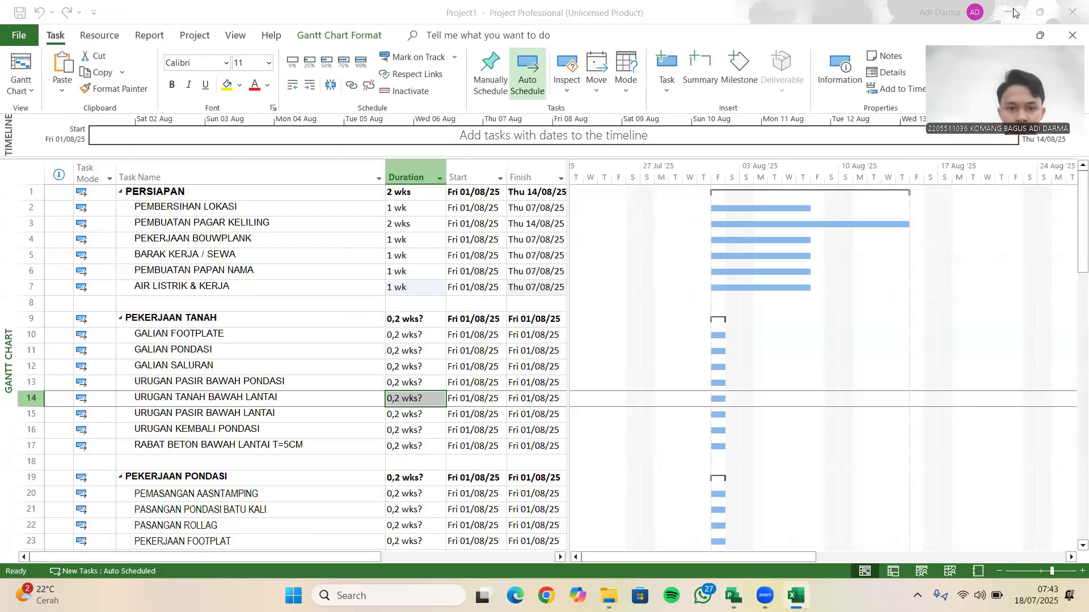
{"action": "type", "text": "2"}
{"action": "key", "text": "Return"}
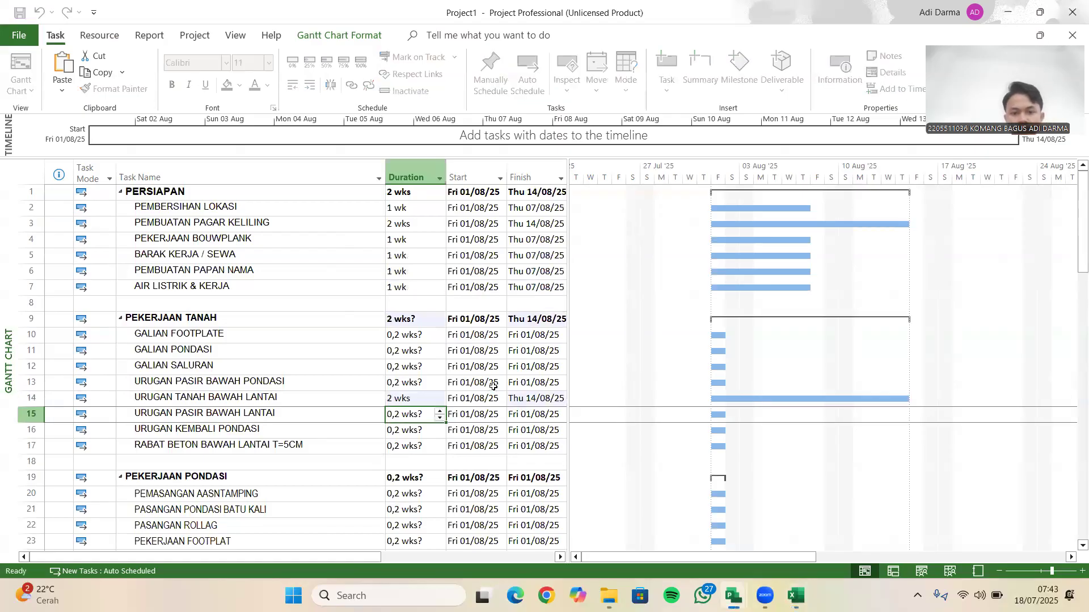
- Set GALIAN FOOTPLATE, GALIAN PONDASI, GALIAN SALURAN and URUGAN PASIR BAWAH PONDASI to durations of 1 week each
{"action": "key", "text": "Up"}
{"action": "key", "text": "Up"}
{"action": "key", "text": "Up"}
{"action": "key", "text": "Up"}
{"action": "key", "text": "Up"}
{"action": "type", "text": "1"}
{"action": "key", "text": "Return"}
{"action": "type", "text": "1"}
{"action": "key", "text": "Return"}
{"action": "key", "text": "Return"}
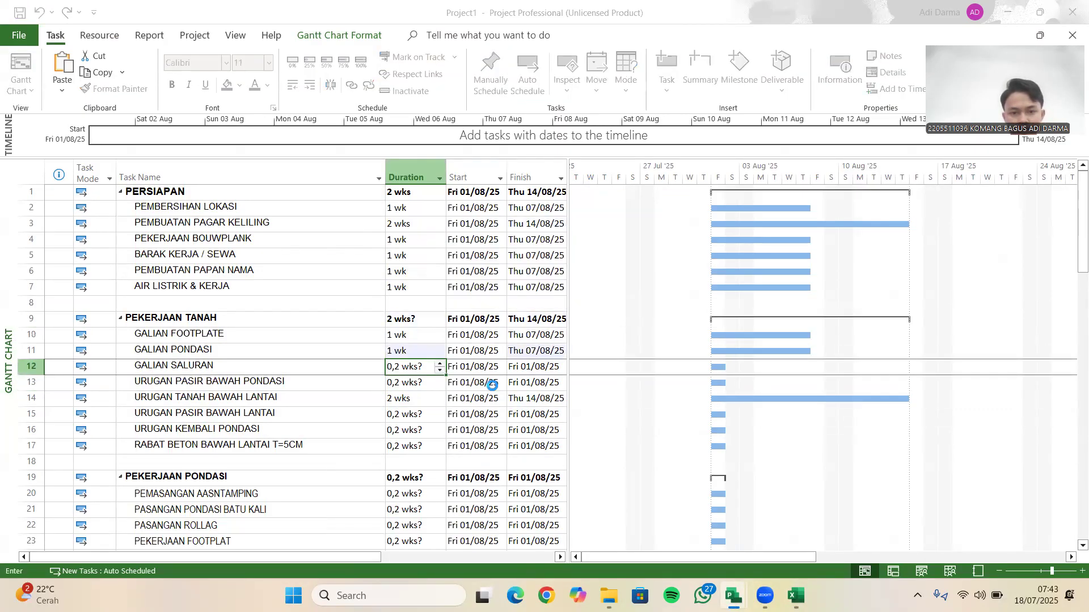
{"action": "type", "text": "1"}
{"action": "key", "text": "Return"}
{"action": "type", "text": "1"}
{"action": "key", "text": "Return"}
- Set URUGAN PASIR BAWAH LANTAI, URUGAN KEMBALI PONDASI and RABAT BETON BAWAH LANTAI T=5CM to durations of 1 week each
{"action": "key", "text": "Return"}
{"action": "key", "text": "Return"}
{"action": "key", "text": "Up"}
{"action": "type", "text": "1"}
{"action": "key", "text": "Return"}
{"action": "type", "text": "1"}
{"action": "key", "text": "Return"}
{"action": "key", "text": "Return"}
{"action": "type", "text": "1"}
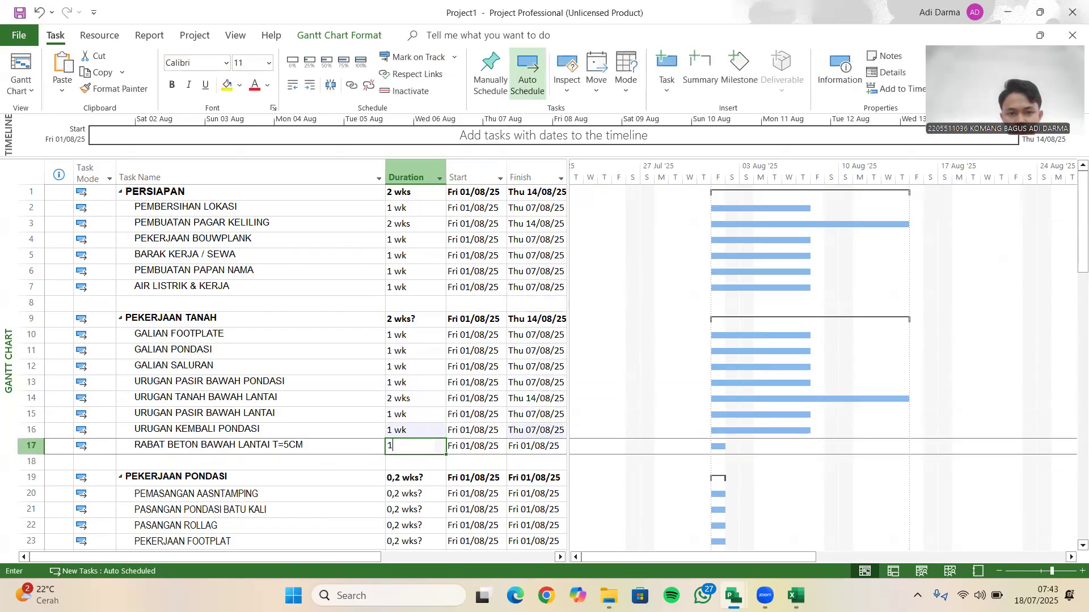
{"action": "key", "text": "Return"}
- Using the Excel schedule, set the PEKERJAAN PONDASI durations: 1 week for AASNTAMPING, PONDASI BATU KALI and ROLLAG, and 3 weeks for PEKERJAAN FOOTPLAT
{"action": "scroll", "coordinate": [494, 385], "scroll_direction": "down", "scroll_amount": 3}
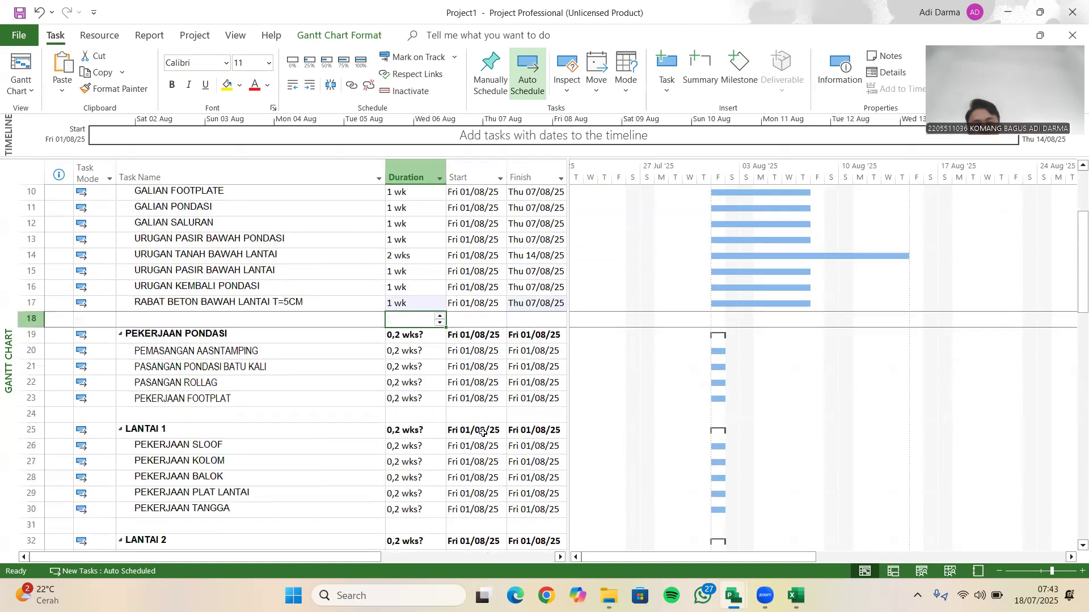
{"action": "left_click", "coordinate": [810, 587]}
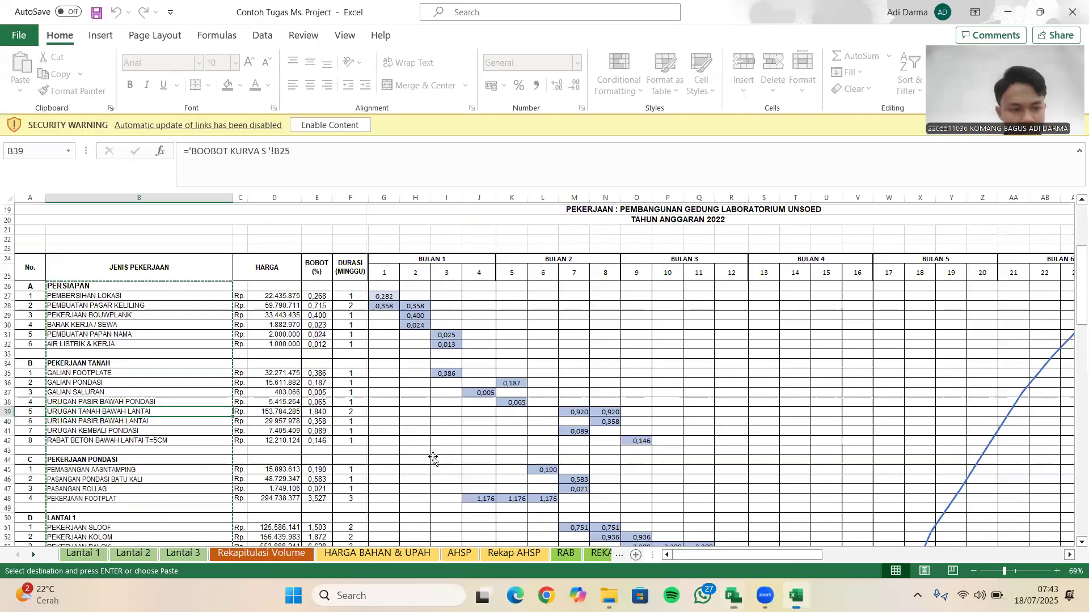
{"action": "scroll", "coordinate": [193, 391], "scroll_direction": "down", "scroll_amount": 2}
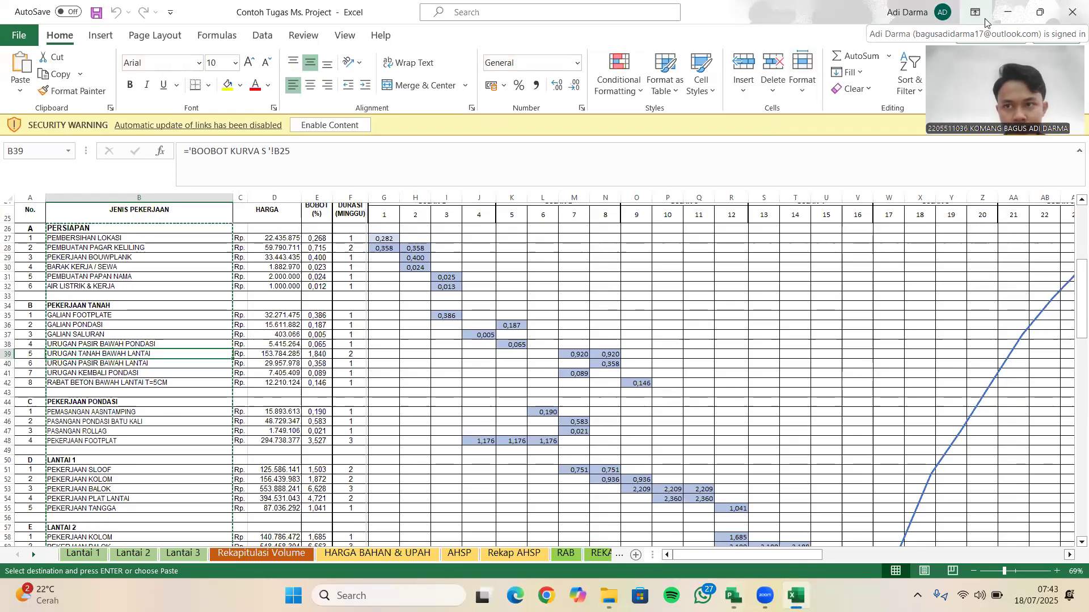
{"action": "key", "text": "alt+Tab"}
{"action": "left_click", "coordinate": [394, 350]}
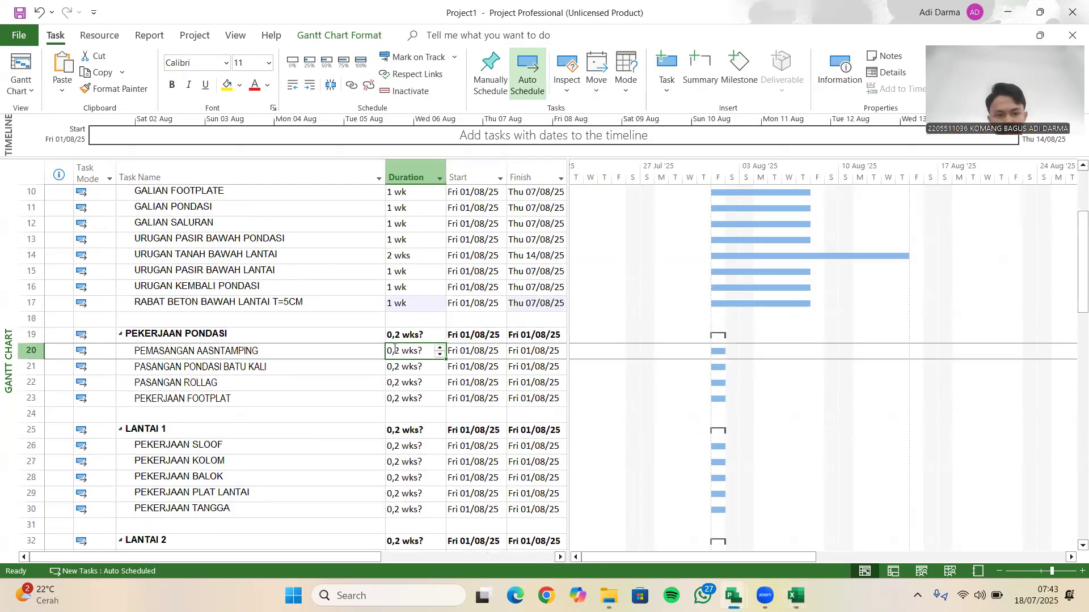
{"action": "type", "text": "1"}
{"action": "key", "text": "Return"}
{"action": "type", "text": "1"}
{"action": "key", "text": "Return"}
{"action": "key", "text": "Return"}
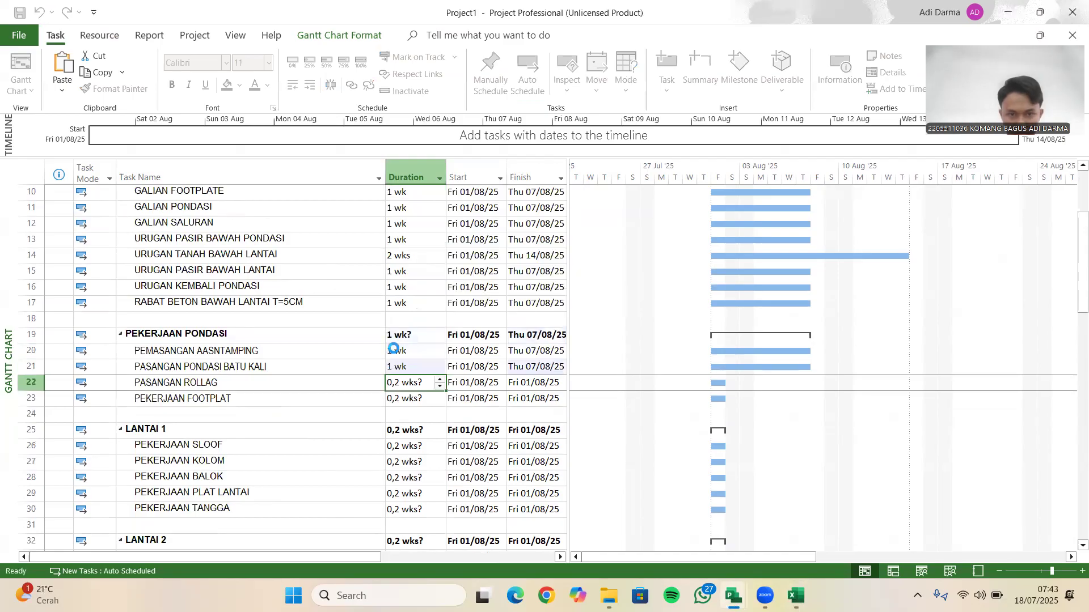
{"action": "type", "text": "1"}
{"action": "key", "text": "Return"}
{"action": "type", "text": "3"}
{"action": "key", "text": "Return"}
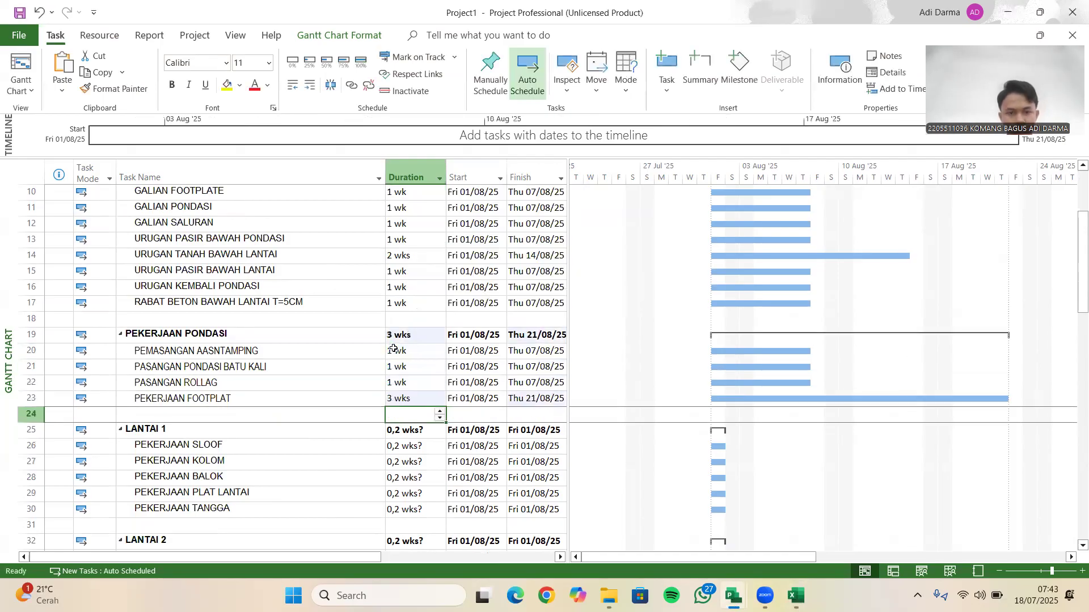
- Using the Excel schedule, set the LANTAI 1 durations of PEKERJAAN SLOOF and PEKERJAAN KOLOM to 2 weeks and PEKERJAAN BALOK to 3 weeks
{"action": "scroll", "coordinate": [396, 386], "scroll_direction": "down", "scroll_amount": 3}
{"action": "scroll", "coordinate": [398, 381], "scroll_direction": "down", "scroll_amount": 1}
{"action": "left_click", "coordinate": [404, 299]}
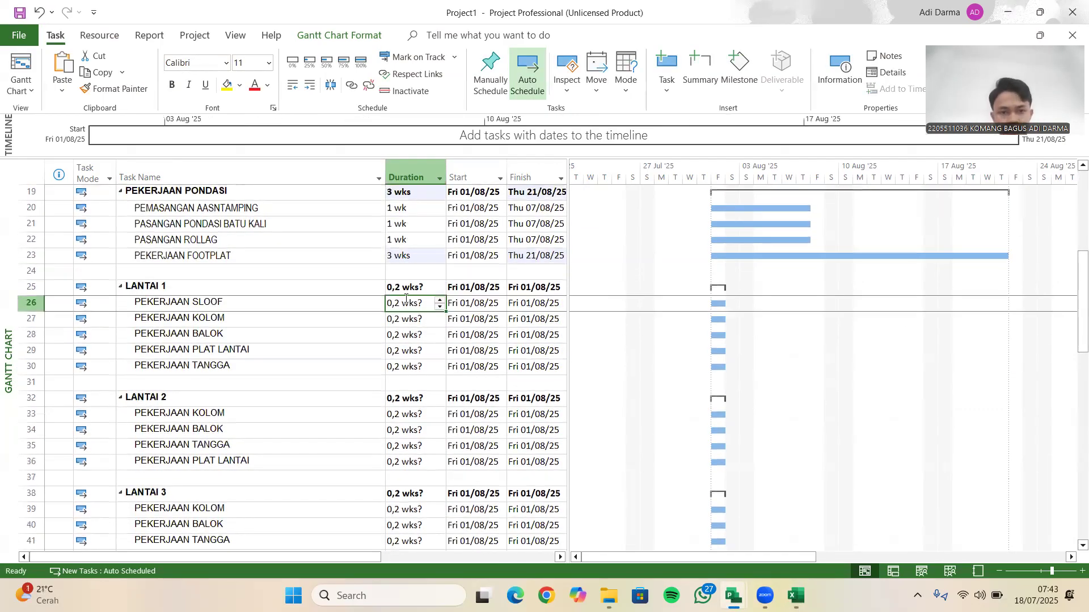
{"action": "mouse_move", "coordinate": [795, 596]}
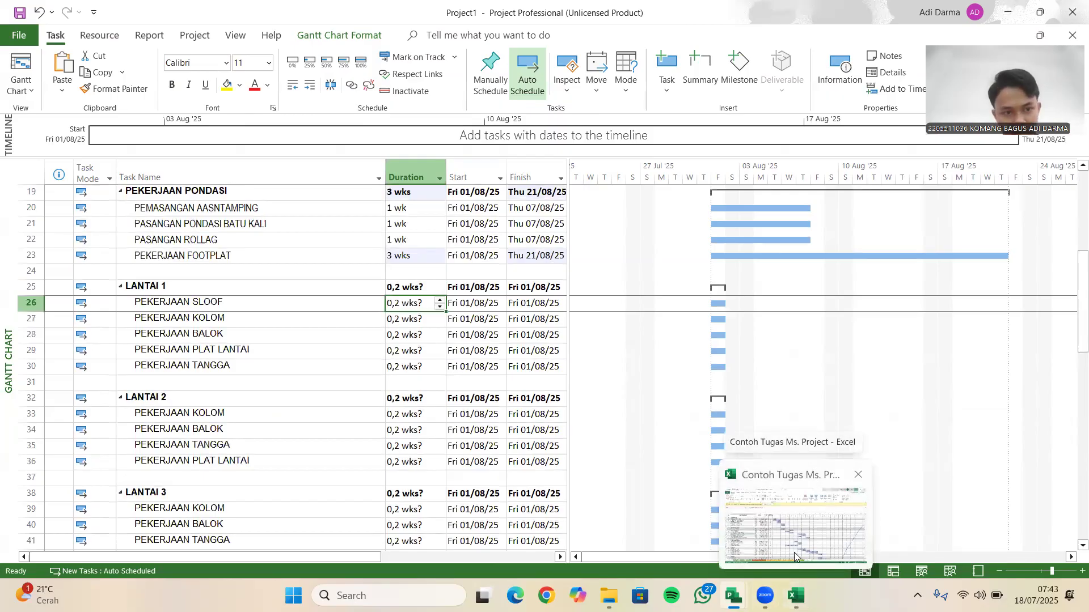
{"action": "left_click", "coordinate": [800, 534]}
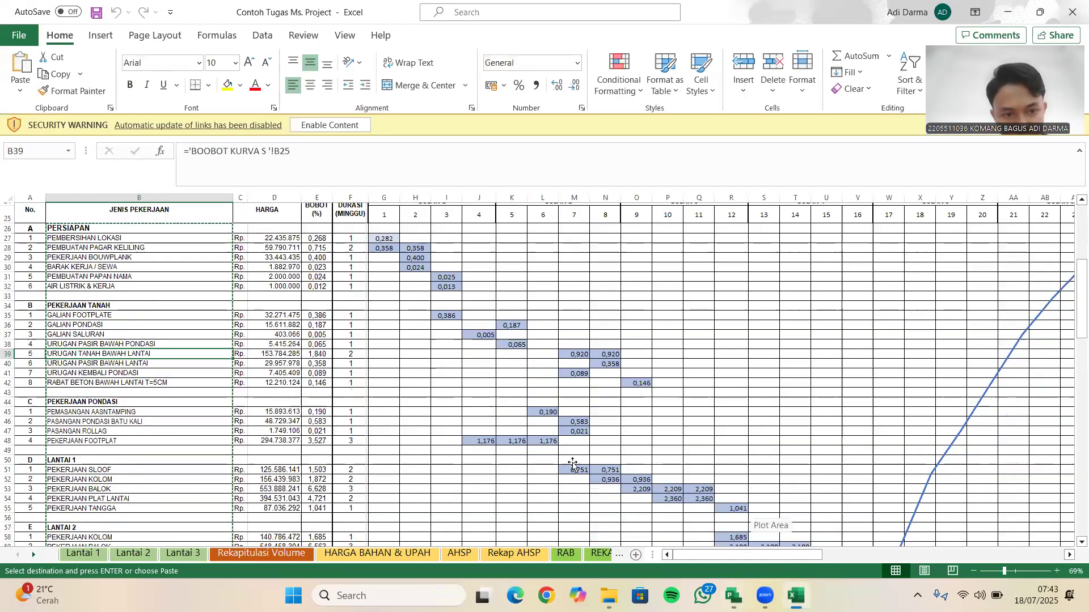
{"action": "scroll", "coordinate": [477, 424], "scroll_direction": "down", "scroll_amount": 2}
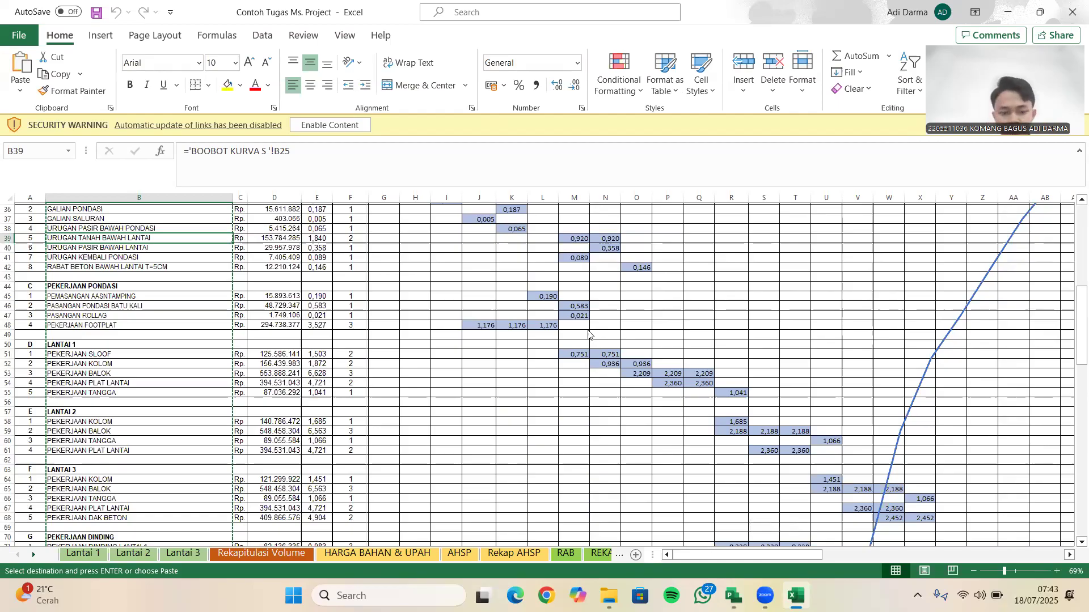
{"action": "key", "text": "alt+Tab"}
{"action": "type", "text": "2"}
{"action": "key", "text": "Return"}
{"action": "type", "text": "3 wks"}
{"action": "key", "text": "Return"}
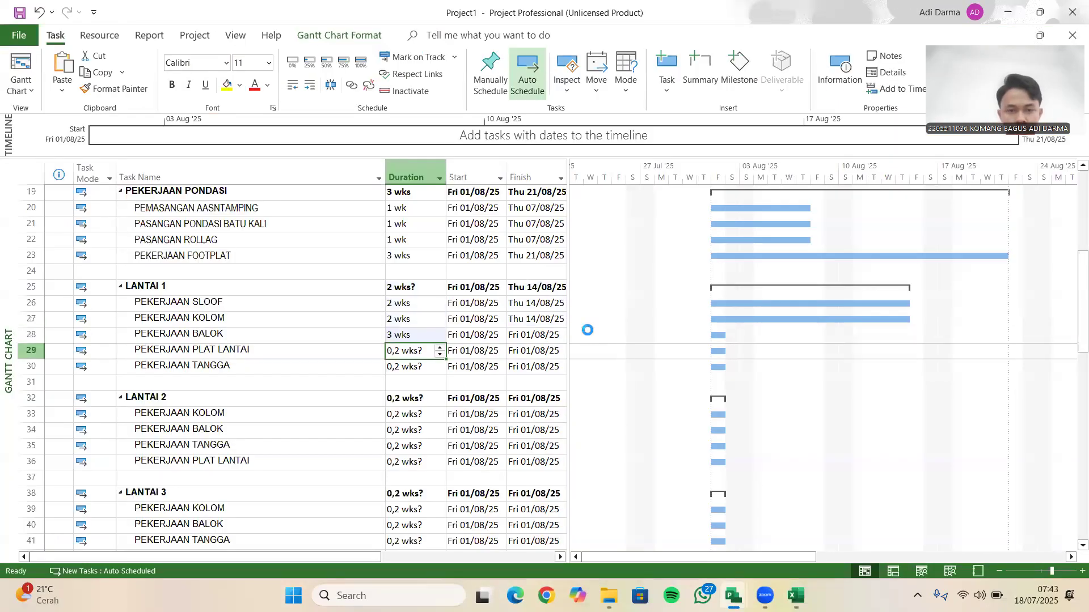
- Set the LANTAI 1 durations of PEKERJAAN PLAT LANTAI to 2 weeks and PEKERJAAN TANGGA to 1 week
{"action": "type", "text": "1"}
{"action": "key", "text": "Return"}
{"action": "type", "text": "1"}
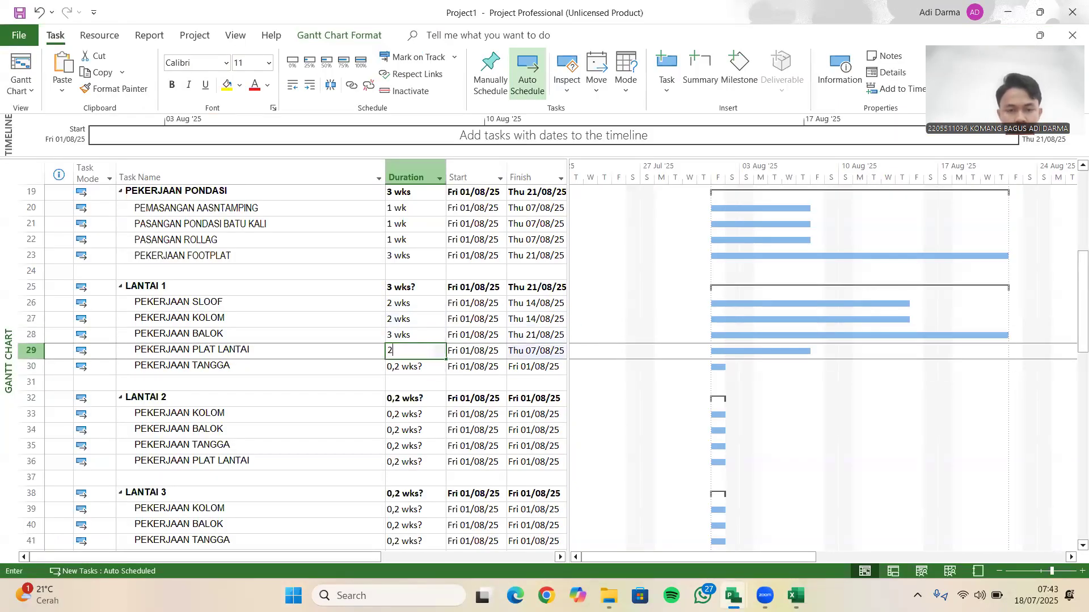
{"action": "key", "text": "Return"}
{"action": "mouse_move", "coordinate": [796, 595]}
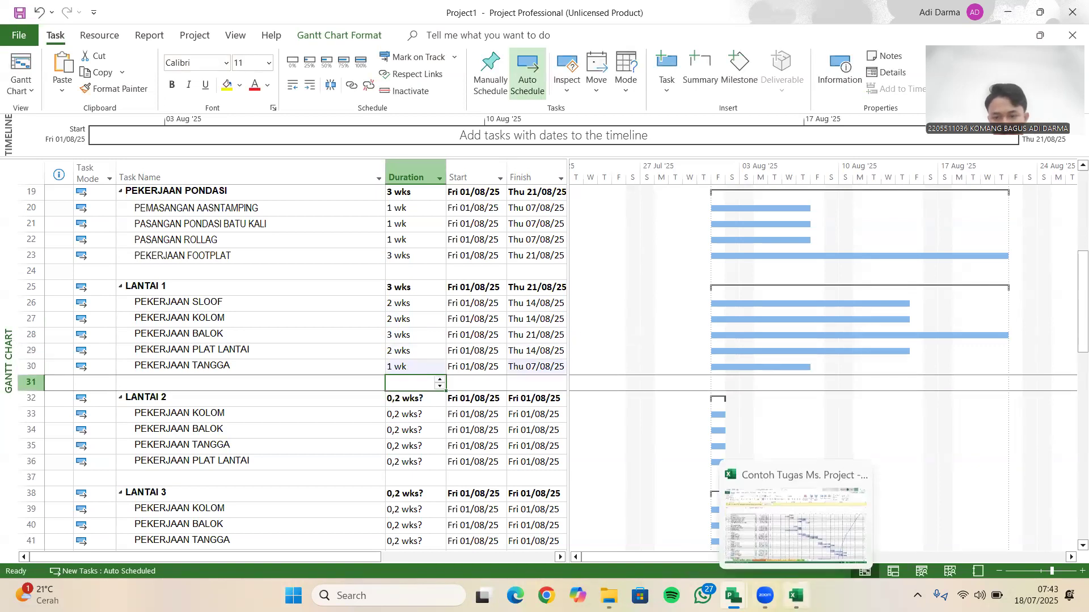
- Using the Excel schedule, set the LANTAI 2 durations of PEKERJAAN KOLOM to 1 week and PEKERJAAN BALOK to 3 weeks
{"action": "left_click", "coordinate": [766, 540]}
{"action": "scroll", "coordinate": [510, 471], "scroll_direction": "down", "scroll_amount": 4}
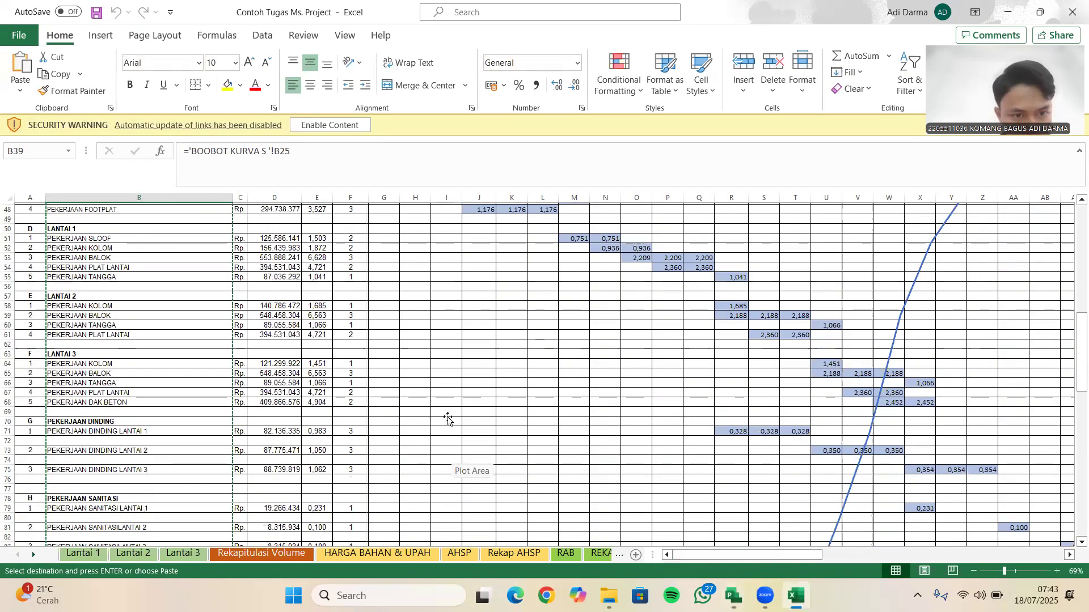
{"action": "mouse_move", "coordinate": [790, 594]}
{"action": "mouse_move", "coordinate": [734, 596]}
{"action": "left_click", "coordinate": [810, 530]}
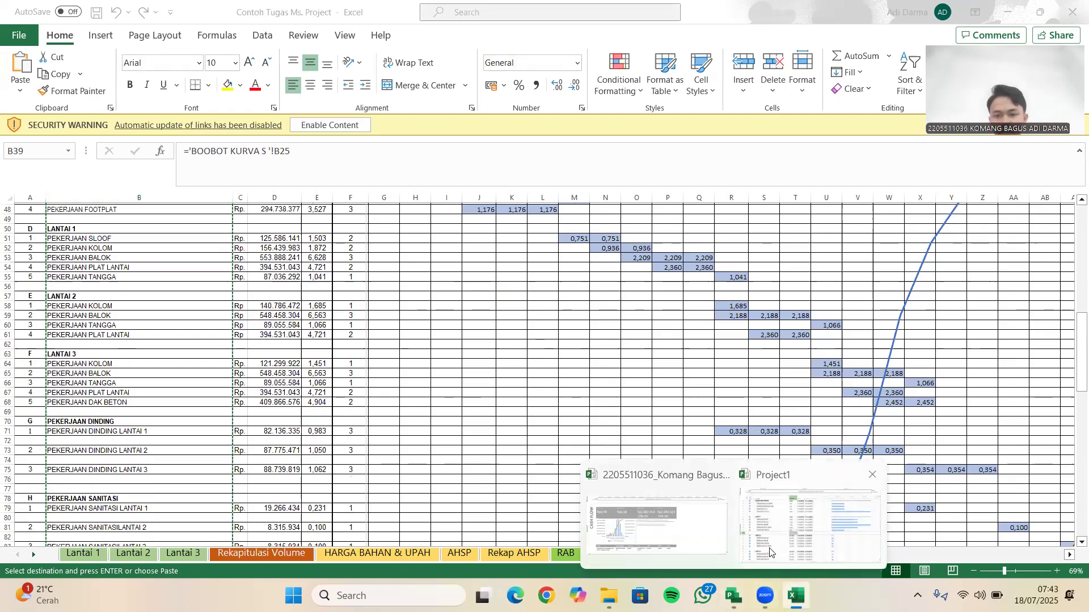
{"action": "left_click", "coordinate": [412, 414]}
{"action": "type", "text": "1"}
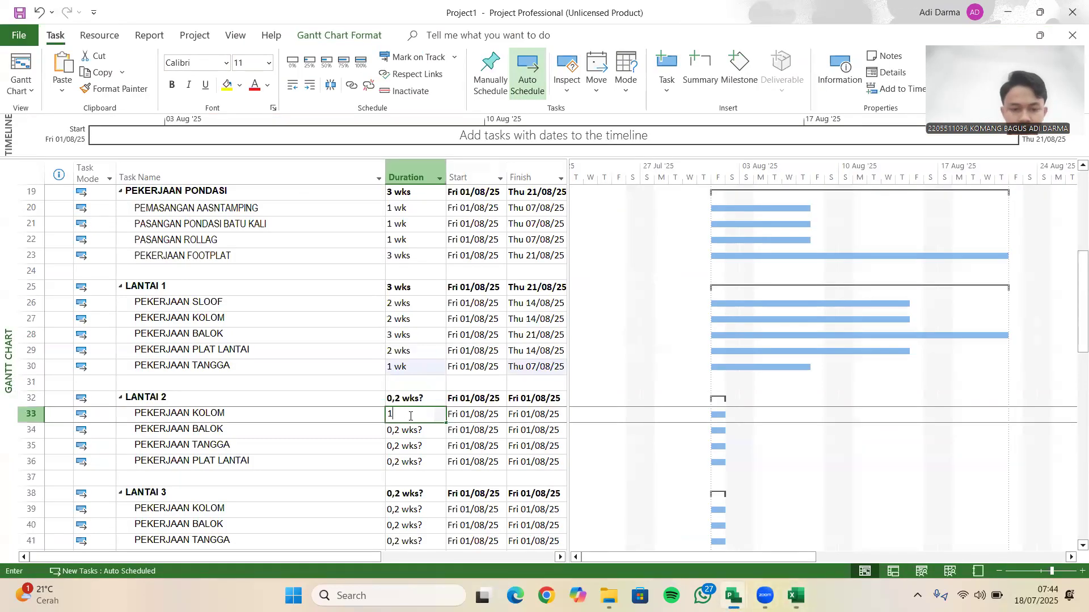
{"action": "key", "text": "Return"}
{"action": "type", "text": "3"}
{"action": "key", "text": "Return"}
- Set the LANTAI 2 durations of PEKERJAAN TANGGA to 1 week and PEKERJAAN PLAT LANTAI to 2 weeks
{"action": "type", "text": "1"}
{"action": "key", "text": "Return"}
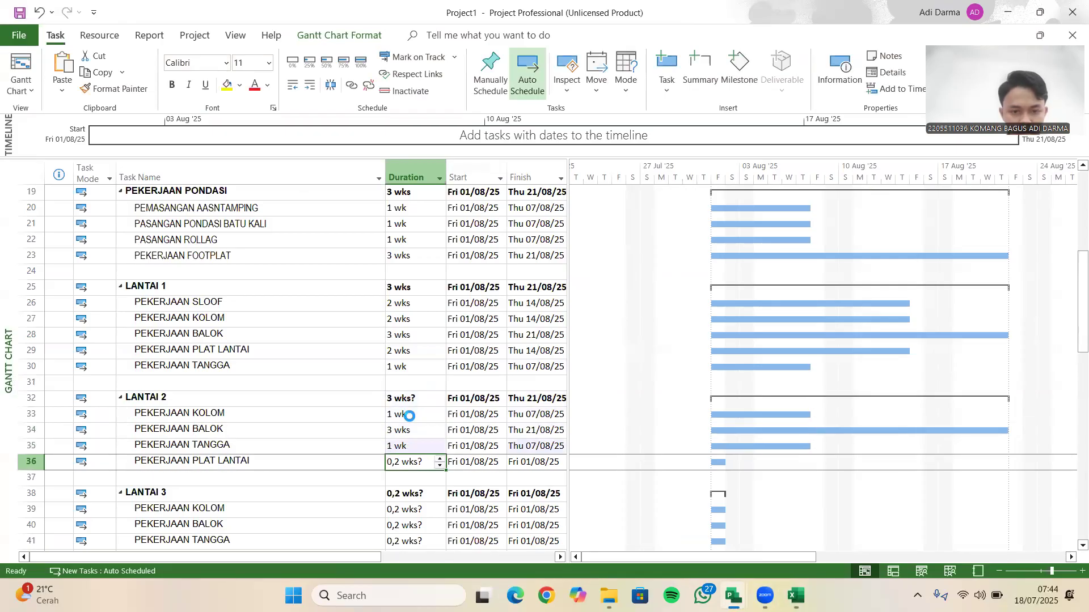
{"action": "type", "text": "2"}
{"action": "key", "text": "Return"}
- Using the Excel schedule, set the LANTAI 3 durations of PEKERJAAN KOLOM to 1 week and PEKERJAAN BALOK to 3 weeks
{"action": "scroll", "coordinate": [510, 454], "scroll_direction": "down", "scroll_amount": 3}
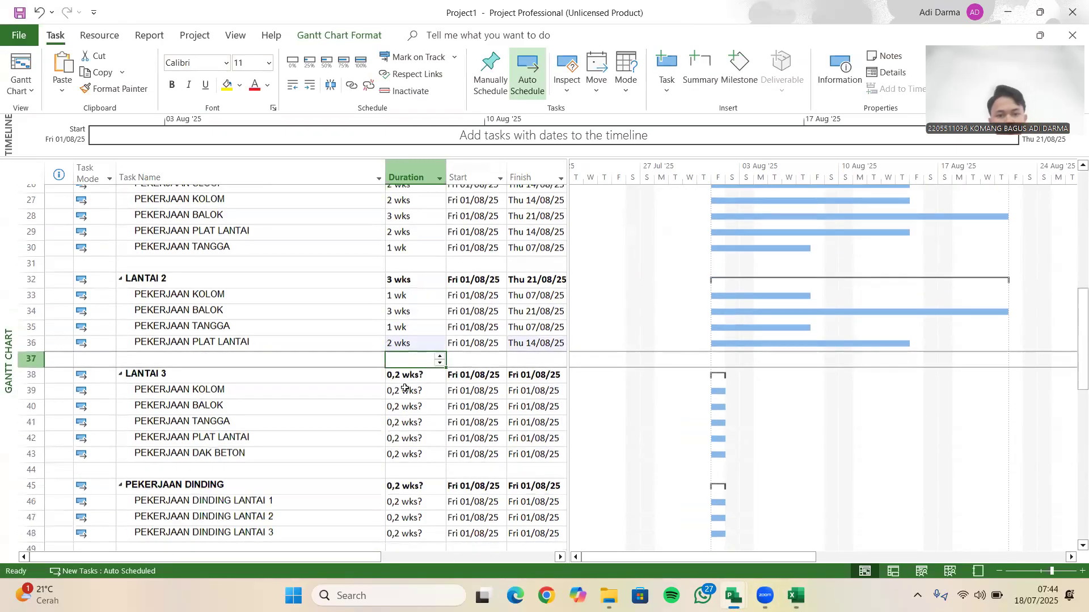
{"action": "scroll", "coordinate": [521, 463], "scroll_direction": "down", "scroll_amount": 1}
{"action": "mouse_move", "coordinate": [796, 595]}
{"action": "left_click", "coordinate": [745, 527]}
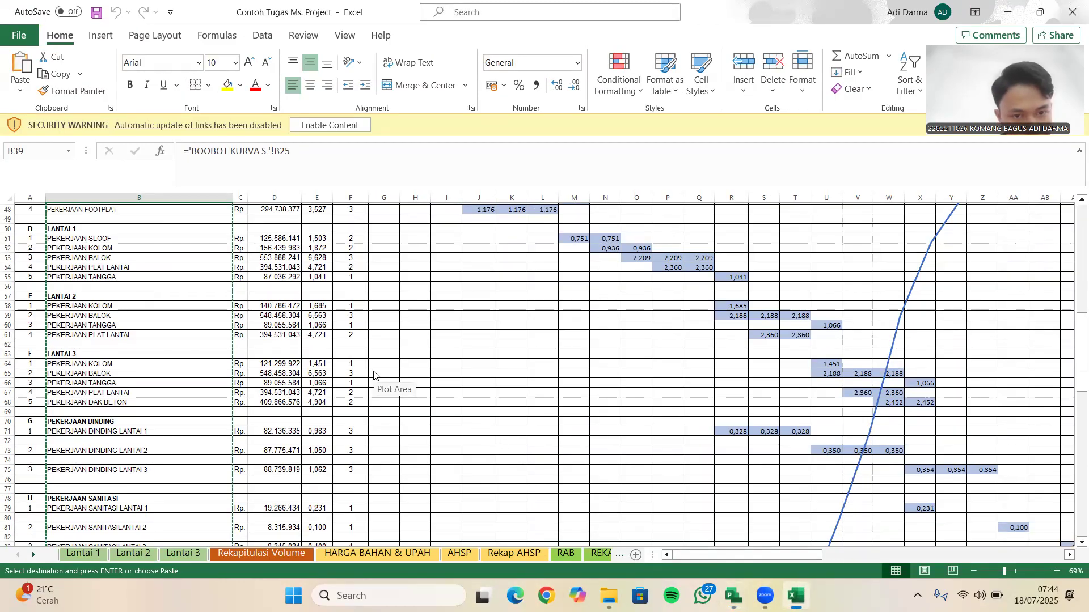
{"action": "mouse_move", "coordinate": [734, 595]}
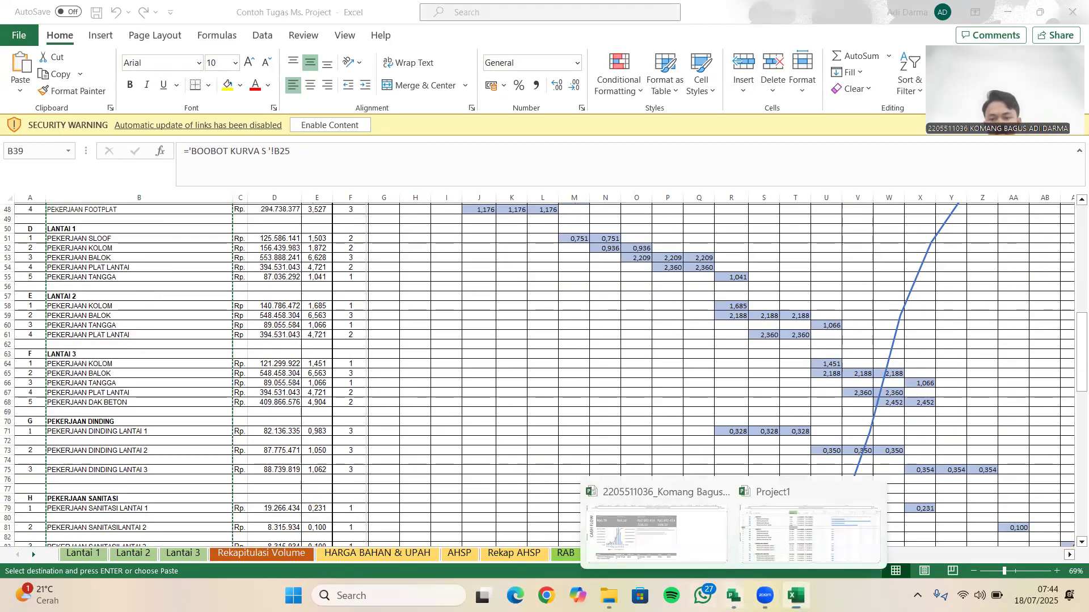
{"action": "left_click", "coordinate": [817, 528]}
{"action": "left_click", "coordinate": [418, 335]}
{"action": "left_click", "coordinate": [418, 321]}
{"action": "type", "text": "1"}
{"action": "key", "text": "Return"}
{"action": "type", "text": "3"}
{"action": "key", "text": "Return"}
- Set the LANTAI 3 durations of PEKERJAAN TANGGA to 1 week, and PEKERJAAN PLAT LANTAI and PEKERJAAN DAK BETON to 2 weeks each
{"action": "type", "text": "1"}
{"action": "key", "text": "Return"}
{"action": "type", "text": "2"}
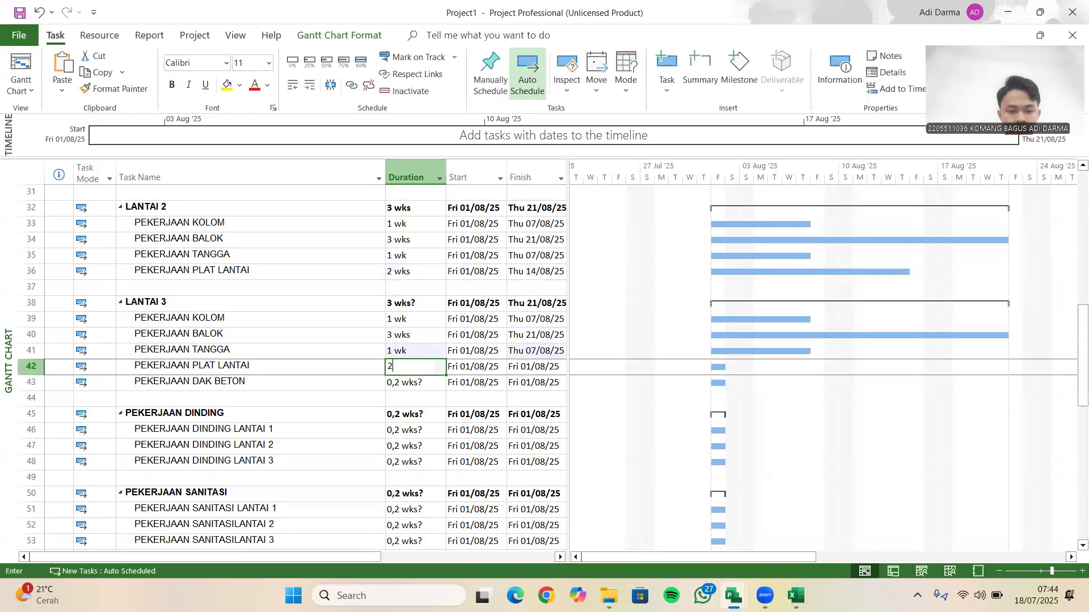
{"action": "key", "text": "Return"}
{"action": "type", "text": "2"}
{"action": "key", "text": "Return"}
- Using the Excel schedule, set all three PEKERJAAN DINDING tasks, LANTAI 1 to 3, to durations of 3 weeks each
{"action": "scroll", "coordinate": [447, 352], "scroll_direction": "down", "scroll_amount": 4}
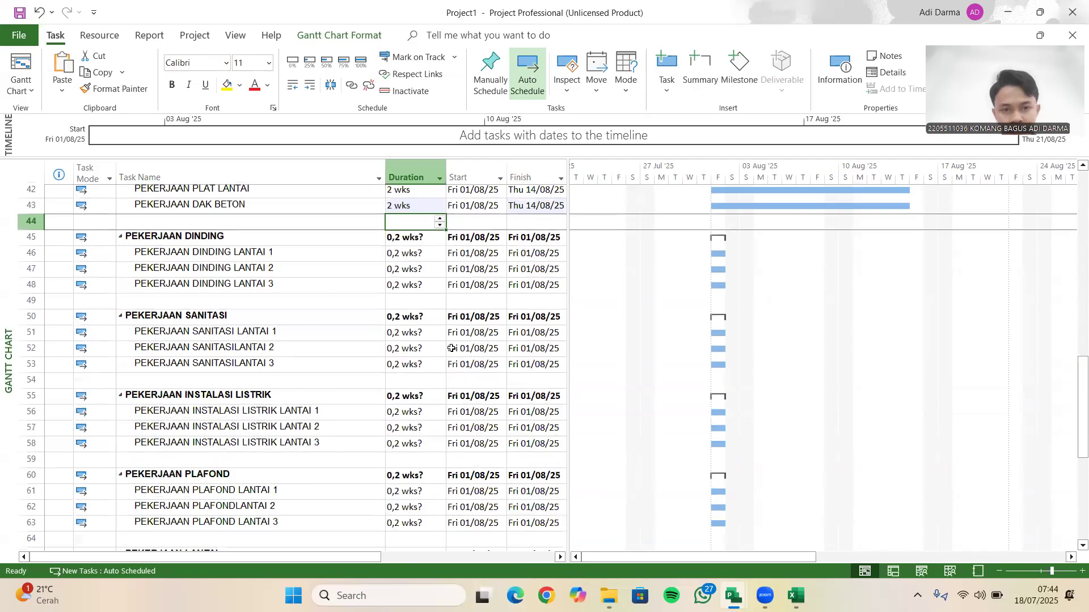
{"action": "key", "text": "alt+Tab"}
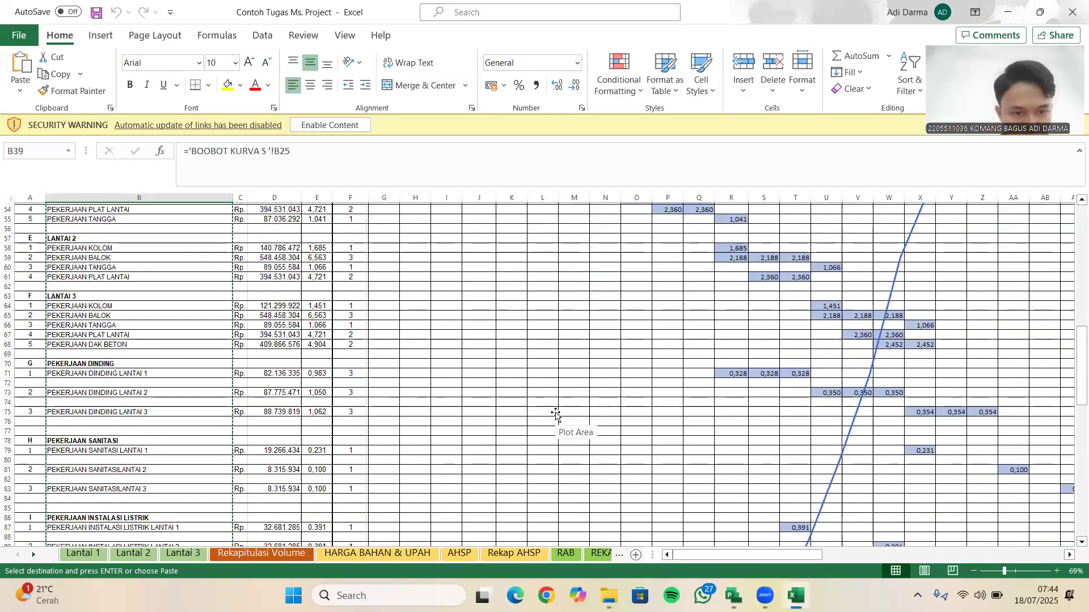
{"action": "scroll", "coordinate": [553, 411], "scroll_direction": "down", "scroll_amount": 4}
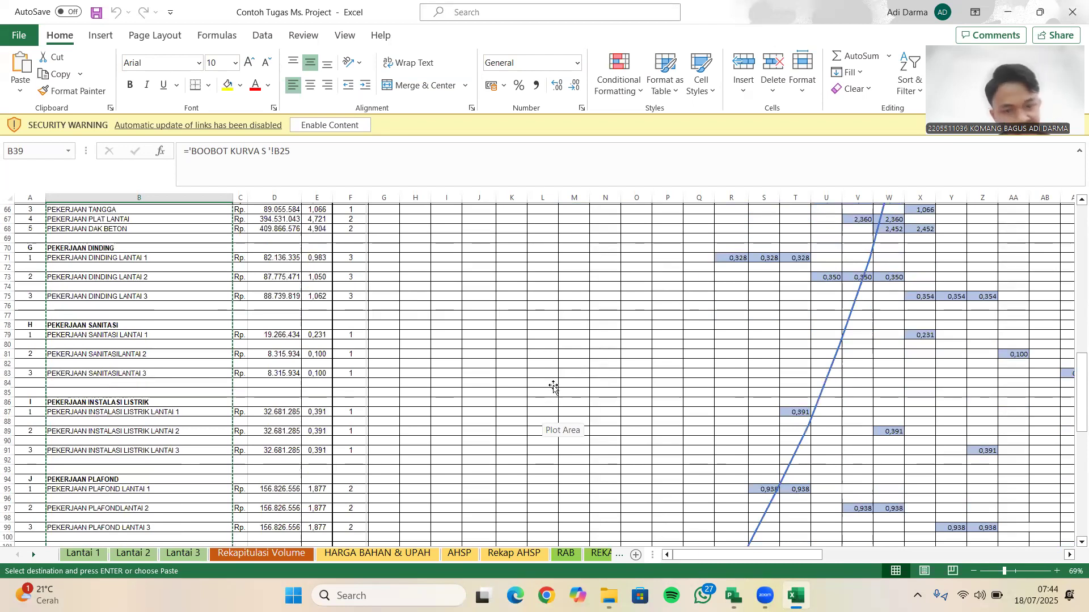
{"action": "mouse_move", "coordinate": [734, 595]}
{"action": "left_click", "coordinate": [764, 553]}
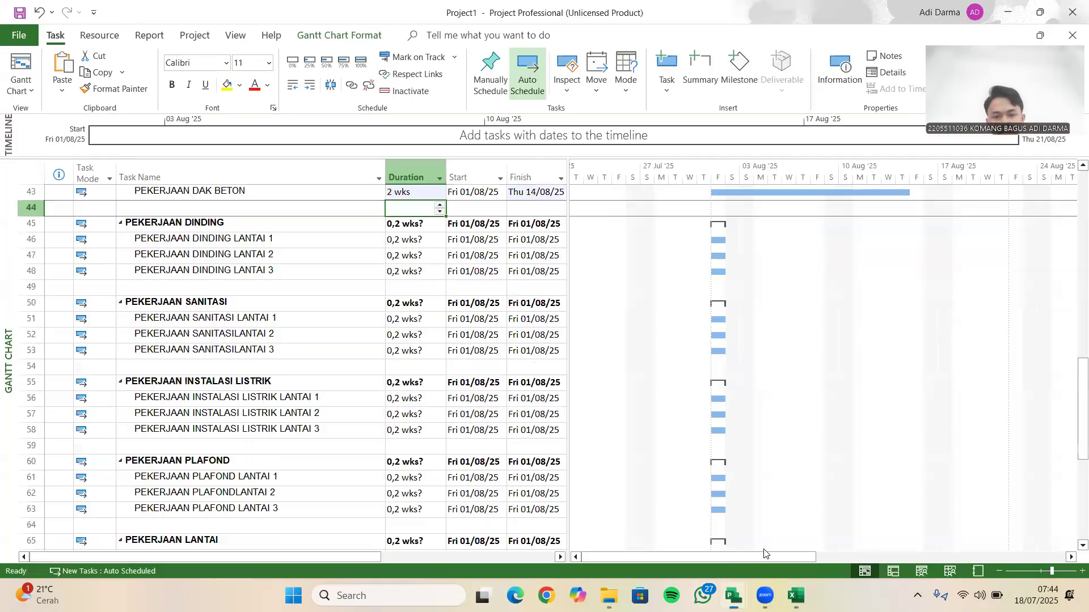
{"action": "scroll", "coordinate": [404, 296], "scroll_direction": "up", "scroll_amount": 1}
{"action": "left_click", "coordinate": [406, 292]}
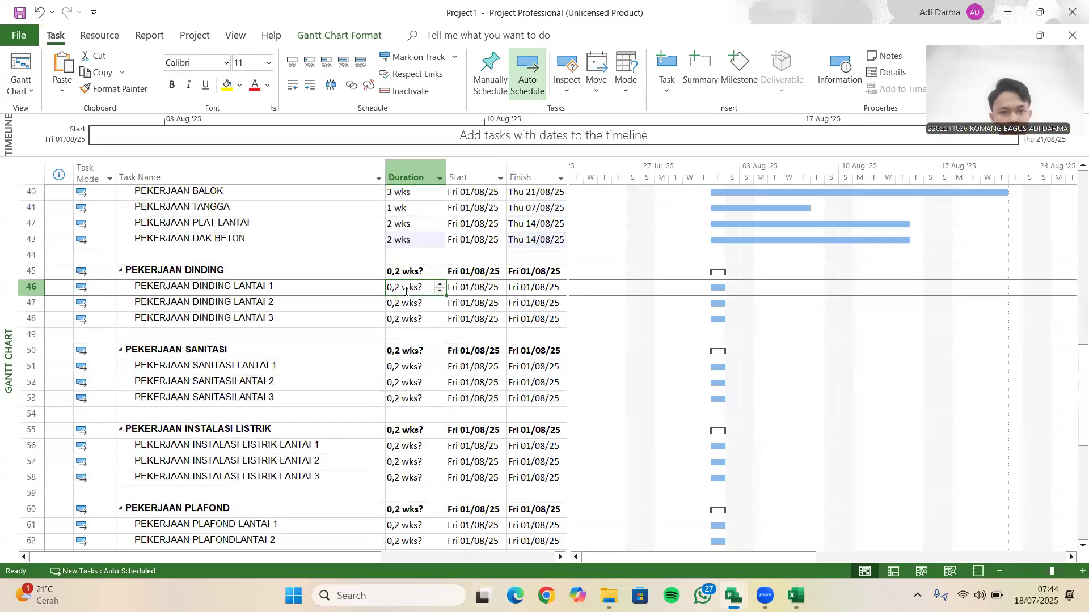
{"action": "type", "text": "3"}
{"action": "key", "text": "Return"}
{"action": "type", "text": "3"}
{"action": "key", "text": "Return"}
{"action": "type", "text": "3"}
{"action": "key", "text": "Return"}
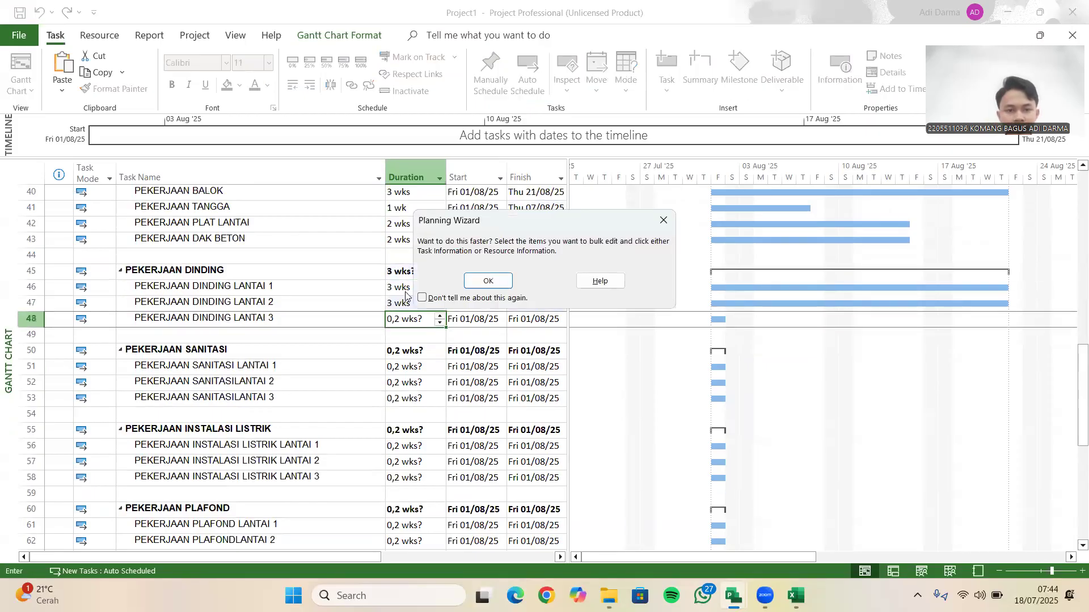
{"action": "key", "text": "Return"}
- Set all three PEKERJAAN SANITASI tasks, LANTAI 1 to 3, to durations of 1 week each
{"action": "key", "text": "Return"}
{"action": "key", "text": "Return"}
{"action": "type", "text": "1"}
{"action": "key", "text": "Return"}
{"action": "type", "text": "1"}
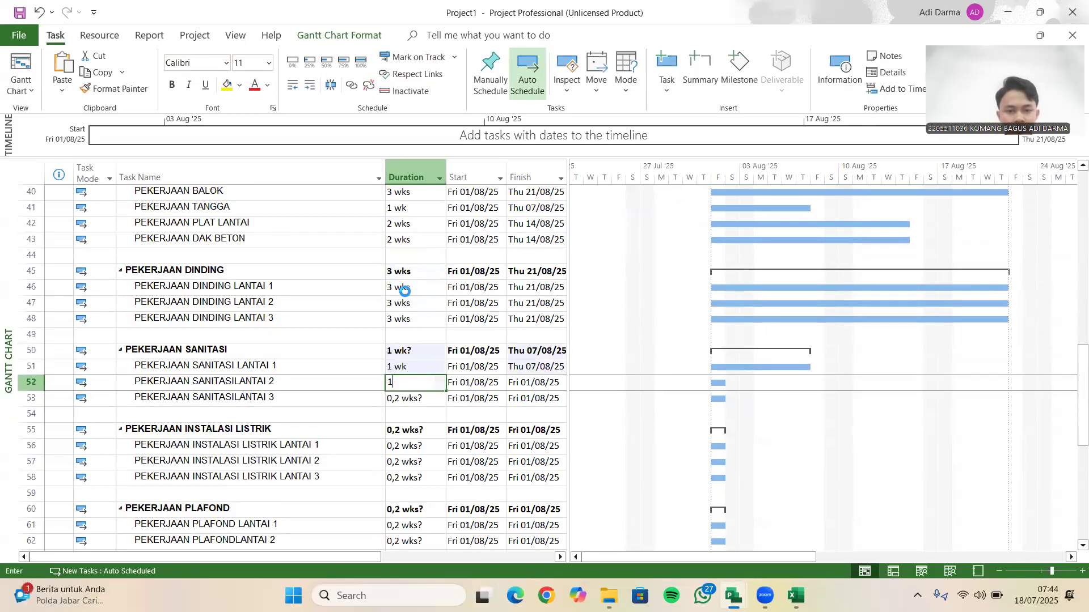
{"action": "key", "text": "Return"}
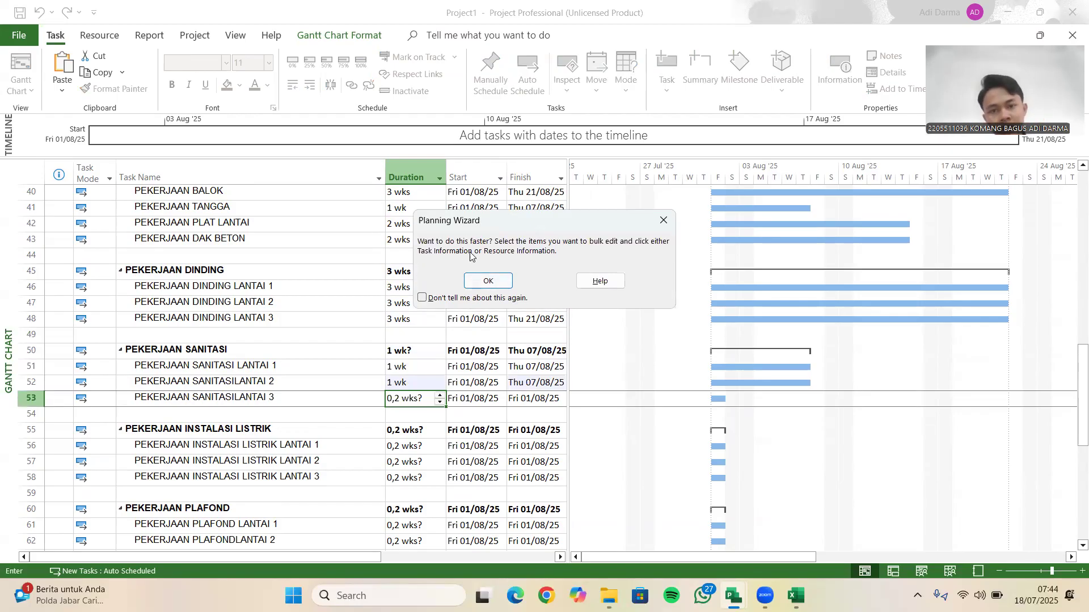
{"action": "left_click", "coordinate": [488, 282]}
- Set the three PEKERJAAN INSTALASI LISTRIK tasks, LANTAI 1 to 3, to durations of 1 week each
{"action": "left_click", "coordinate": [430, 443]}
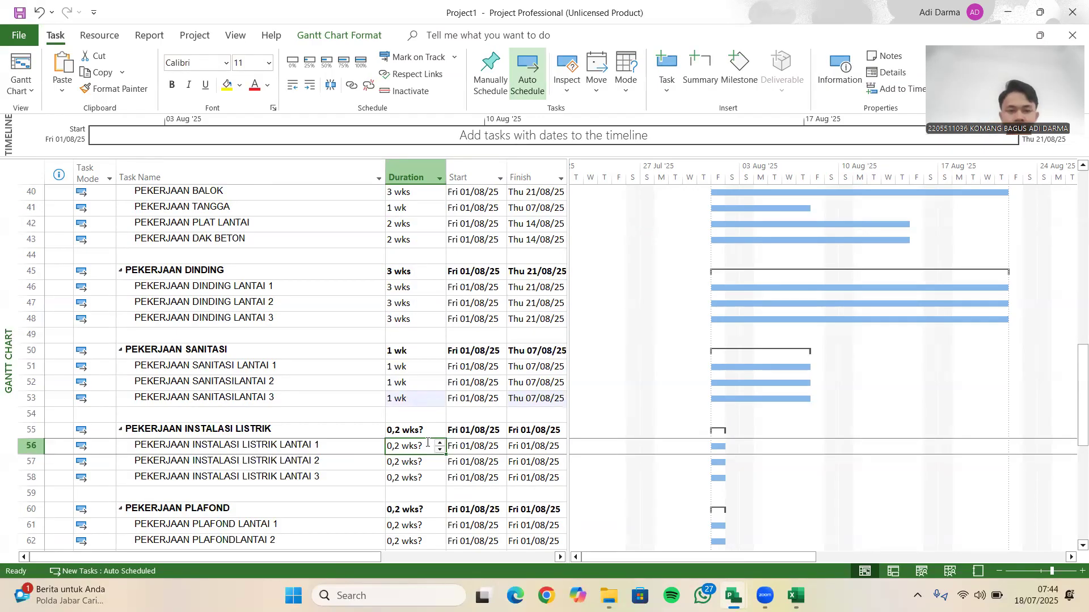
{"action": "type", "text": "1w"}
{"action": "key", "text": "Return"}
{"action": "type", "text": "1w"}
{"action": "key", "text": "Return"}
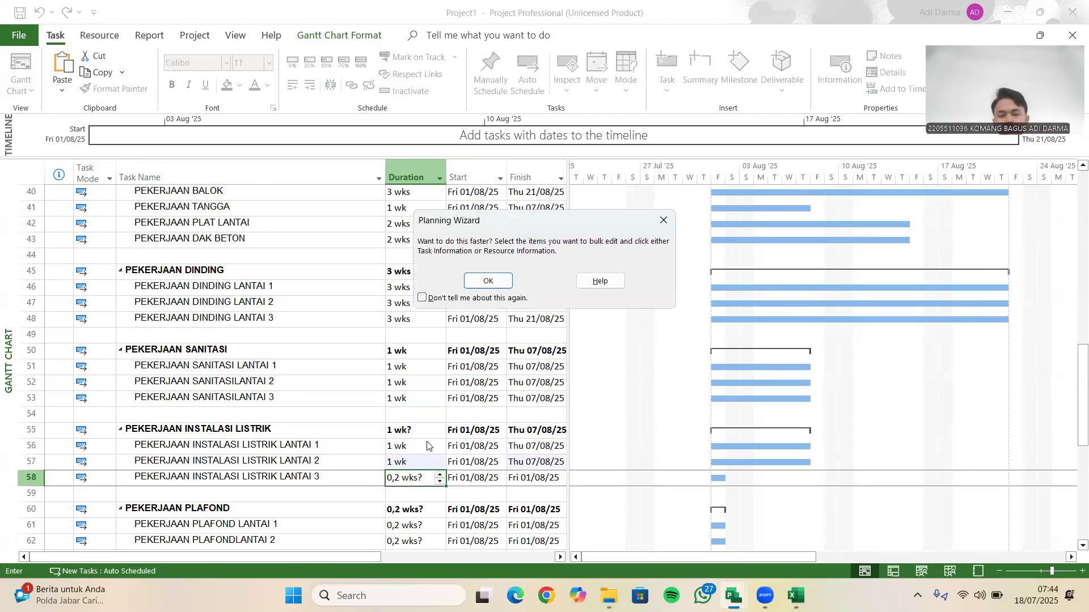
{"action": "key", "text": "Return"}
- Using the Excel schedule, set the three PEKERJAAN PLAFOND tasks, LANTAI 1 to 3, to durations of 2 weeks each
{"action": "scroll", "coordinate": [533, 506], "scroll_direction": "down", "scroll_amount": 3}
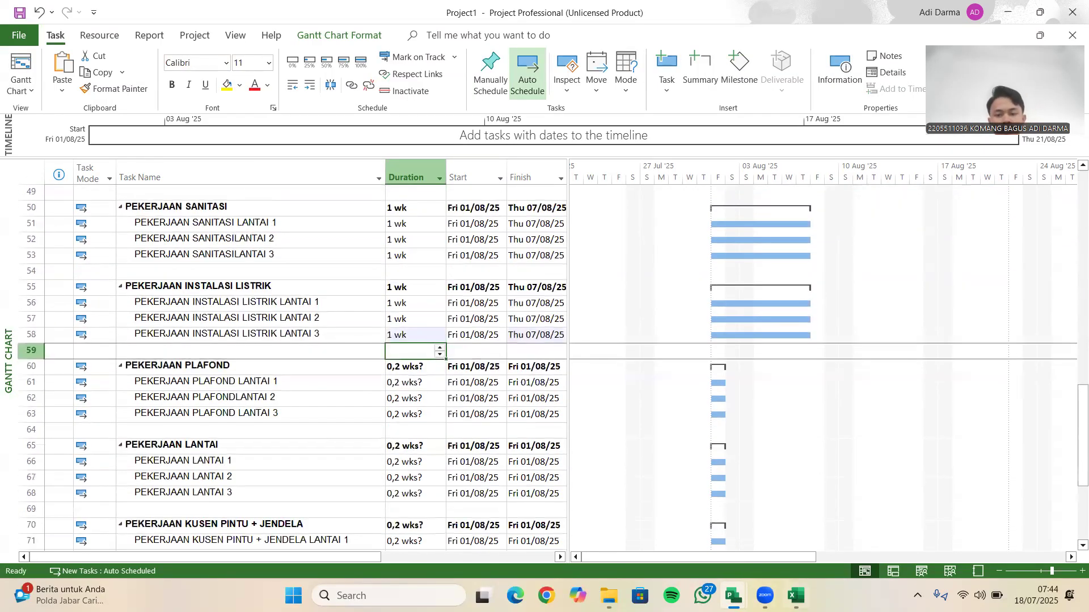
{"action": "left_click", "coordinate": [795, 595]}
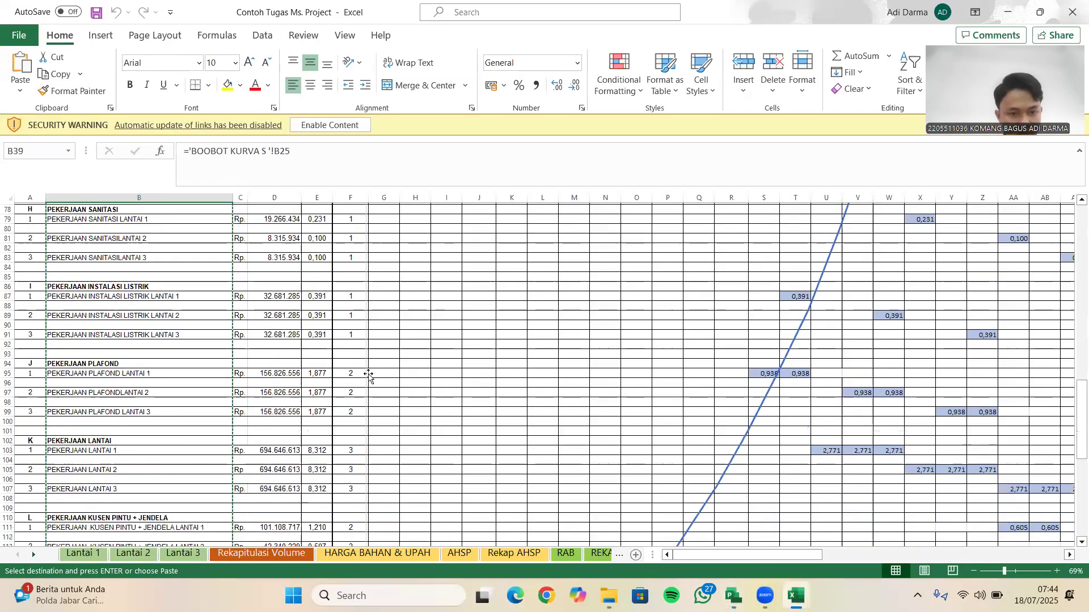
{"action": "scroll", "coordinate": [374, 365], "scroll_direction": "down", "scroll_amount": 2}
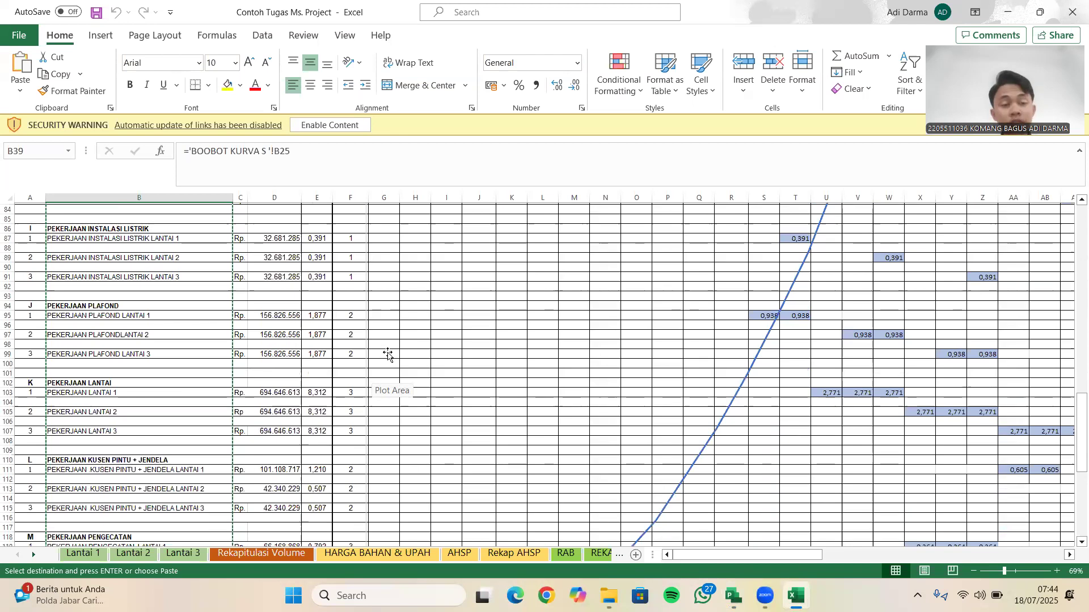
{"action": "scroll", "coordinate": [389, 354], "scroll_direction": "down", "scroll_amount": 2}
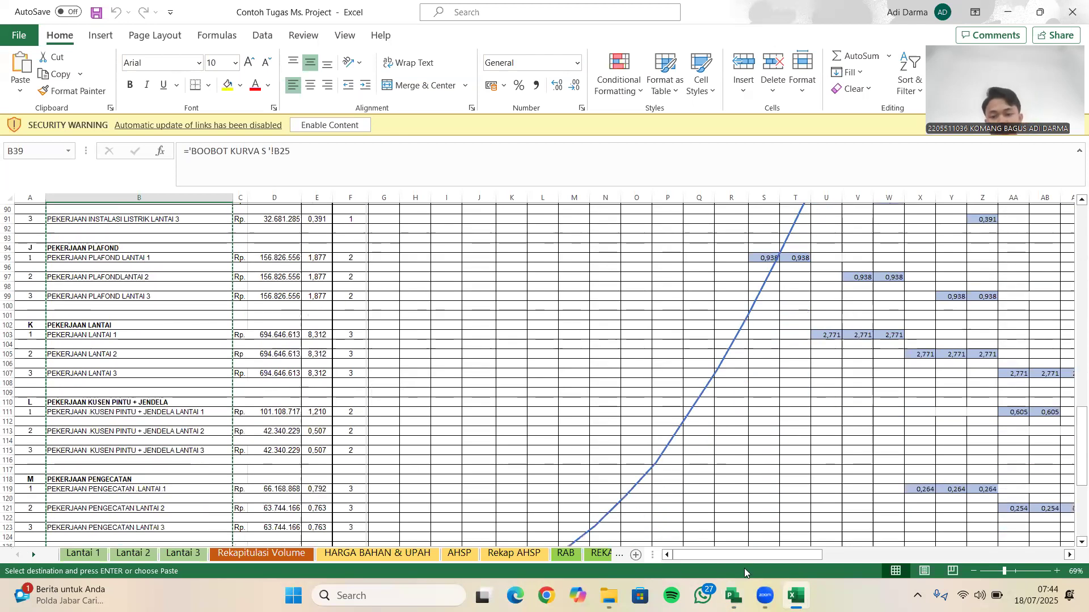
{"action": "mouse_move", "coordinate": [733, 595]}
{"action": "left_click", "coordinate": [707, 501]}
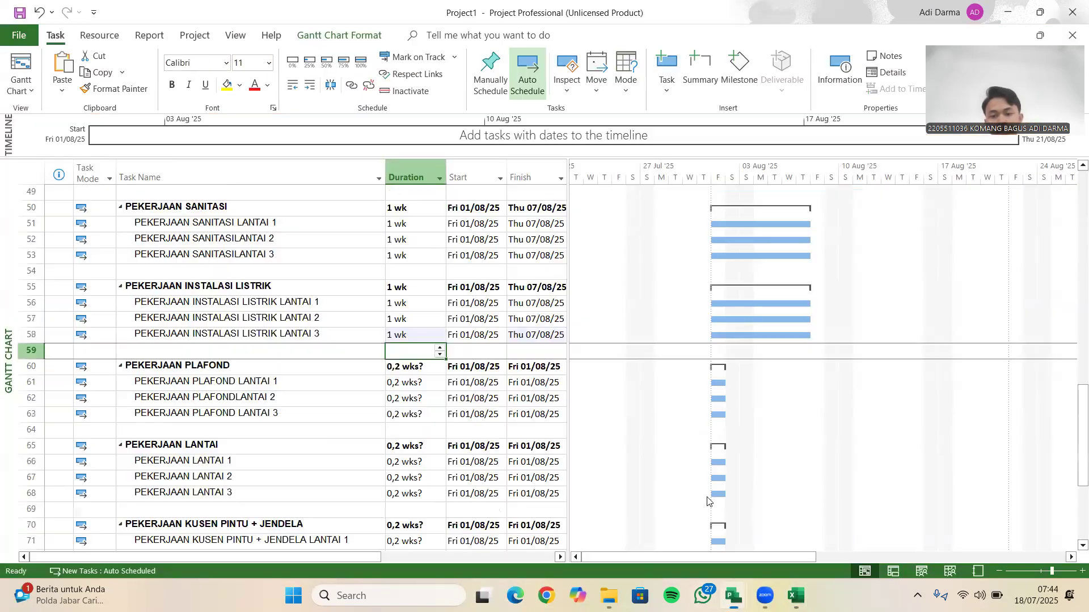
{"action": "left_click", "coordinate": [395, 374]}
{"action": "type", "text": "2"}
{"action": "key", "text": "Return"}
{"action": "type", "text": "2"}
{"action": "key", "text": "Return"}
{"action": "key", "text": "Return"}
{"action": "type", "text": "2"}
{"action": "key", "text": "Return"}
- Set the PEKERJAAN LANTAI 1, 2 and 3 tasks under PEKERJAAN LANTAI to durations of 3 weeks each
{"action": "key", "text": "Return"}
{"action": "key", "text": "Return"}
{"action": "type", "text": "3"}
{"action": "key", "text": "Return"}
{"action": "type", "text": "3"}
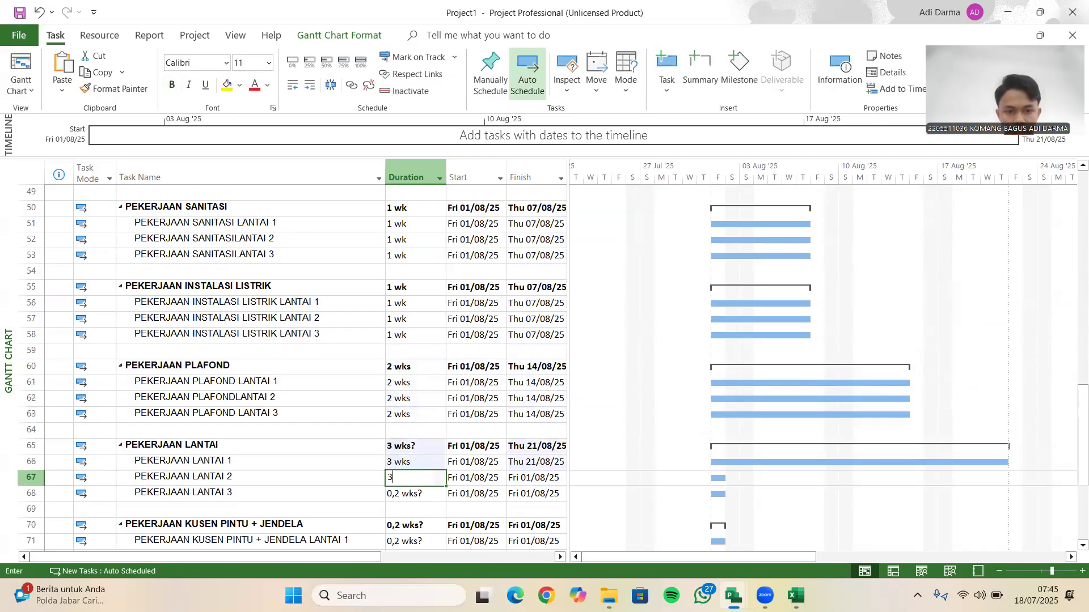
{"action": "key", "text": "Return"}
{"action": "key", "text": "Return"}
{"action": "type", "text": "3"}
{"action": "key", "text": "Return"}
- Set the three PEKERJAAN KUSEN PINTU + JENDELA tasks, LANTAI 1 to 3, to durations of 2 weeks each
{"action": "key", "text": "Return"}
{"action": "key", "text": "Return"}
{"action": "type", "text": "2"}
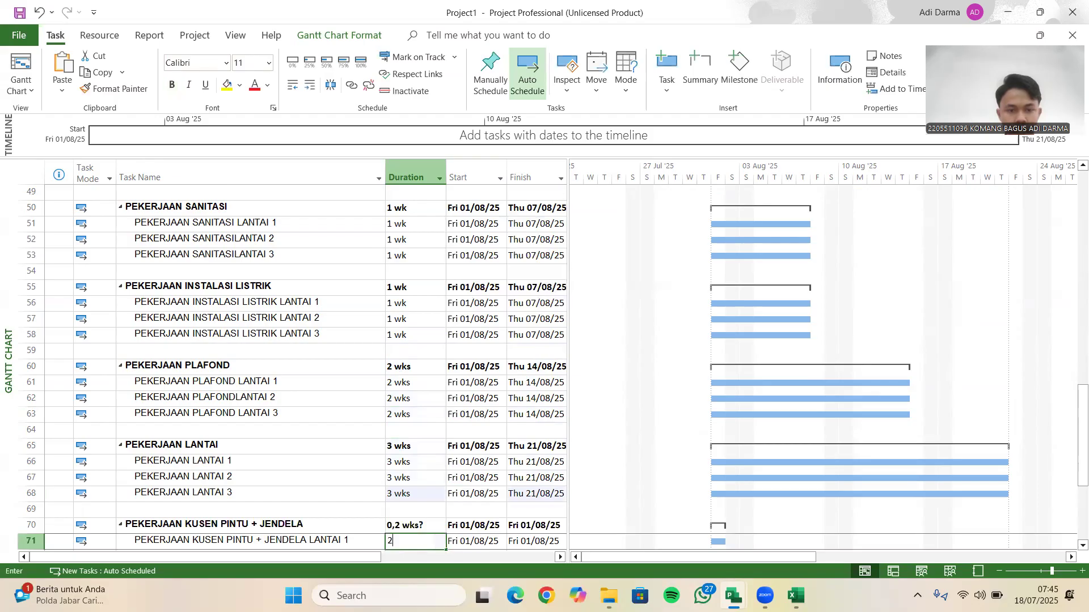
{"action": "key", "text": "Return"}
{"action": "type", "text": "2"}
{"action": "key", "text": "Return"}
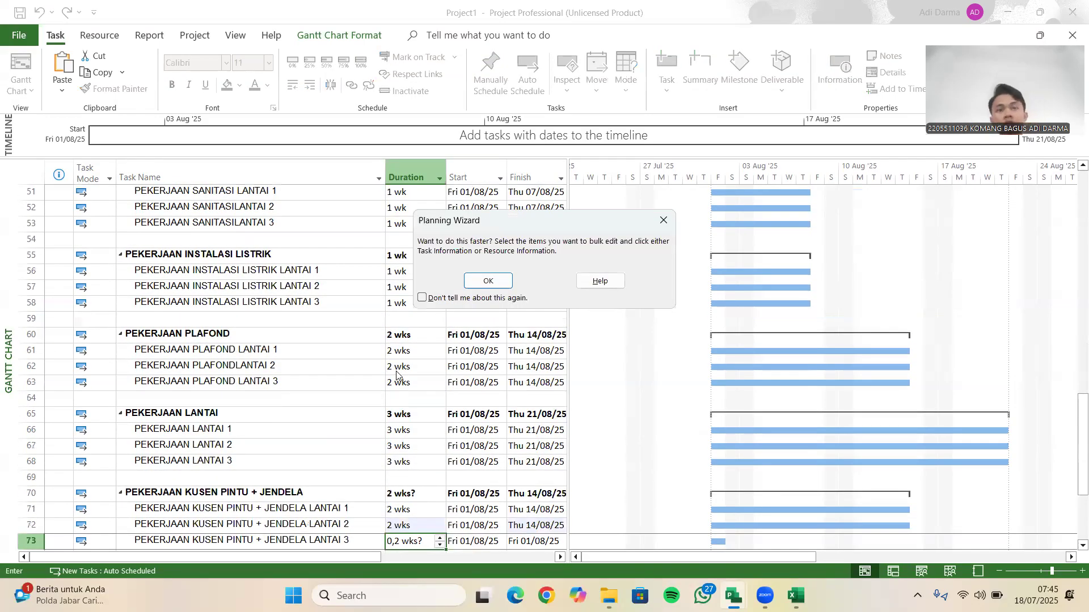
{"action": "key", "text": "Return"}
{"action": "type", "text": "2"}
{"action": "key", "text": "Return"}
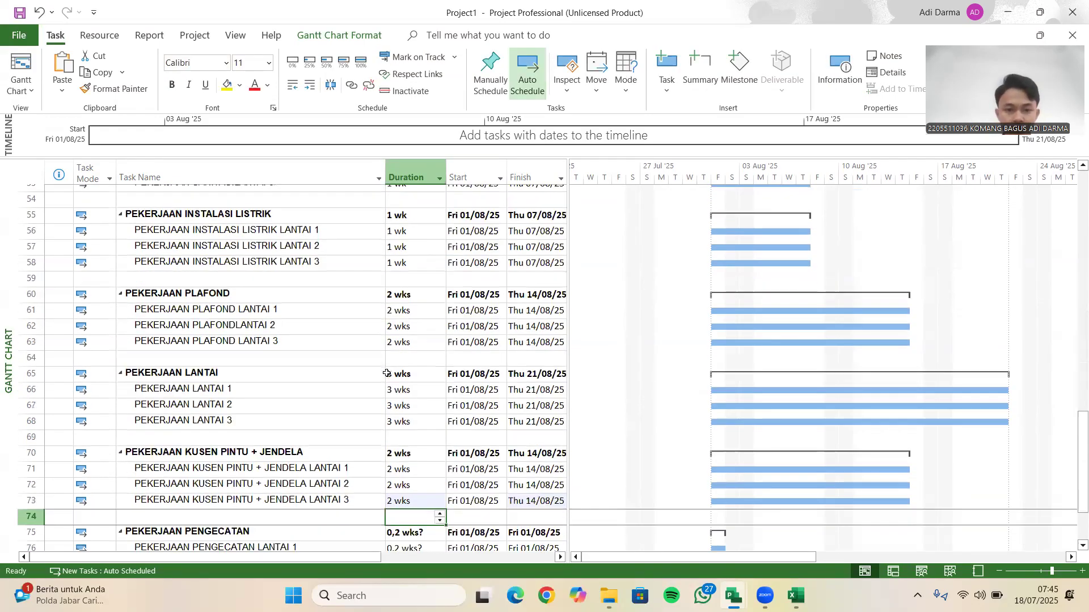
- Using the Excel schedule, set the three PEKERJAAN PENGECATAN tasks, LANTAI 1 to 3, to durations of 3 weeks each
{"action": "key", "text": "Return"}
{"action": "key", "text": "Return"}
{"action": "left_click", "coordinate": [796, 596]}
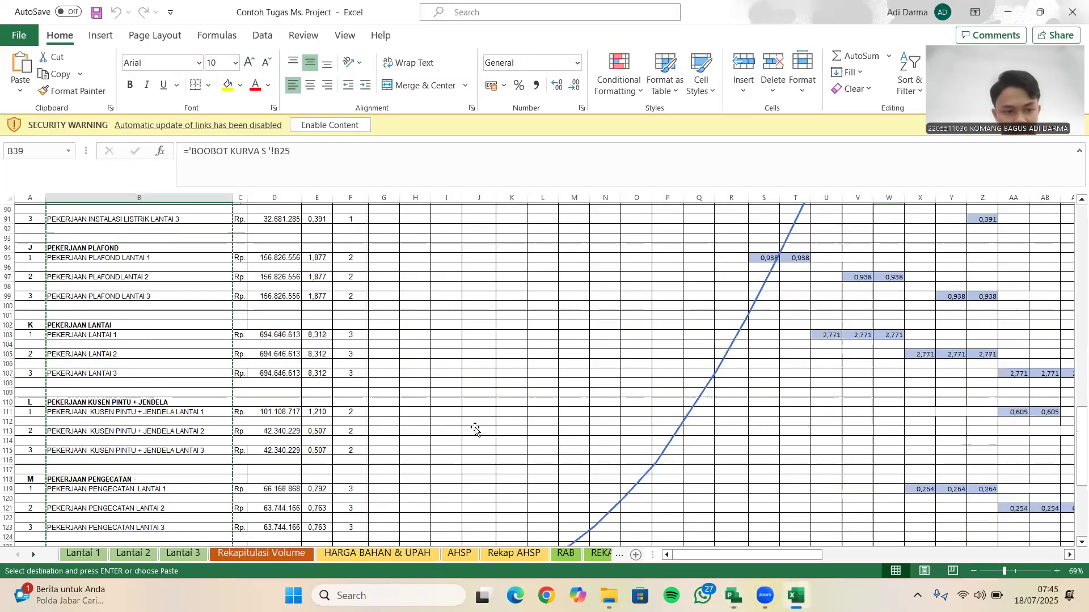
{"action": "scroll", "coordinate": [470, 427], "scroll_direction": "down", "scroll_amount": 4}
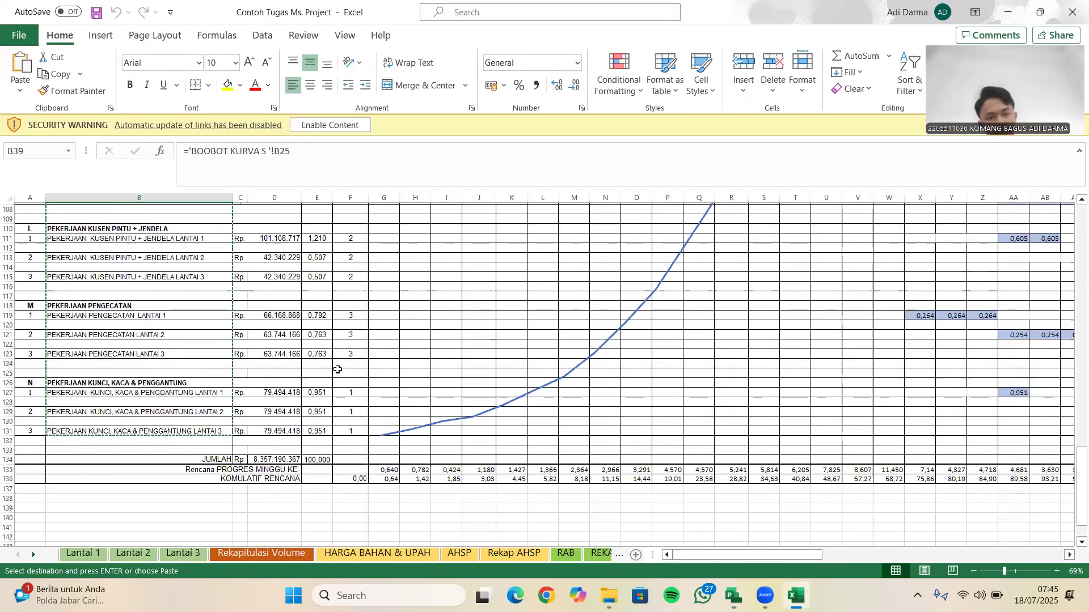
{"action": "mouse_move", "coordinate": [734, 595]}
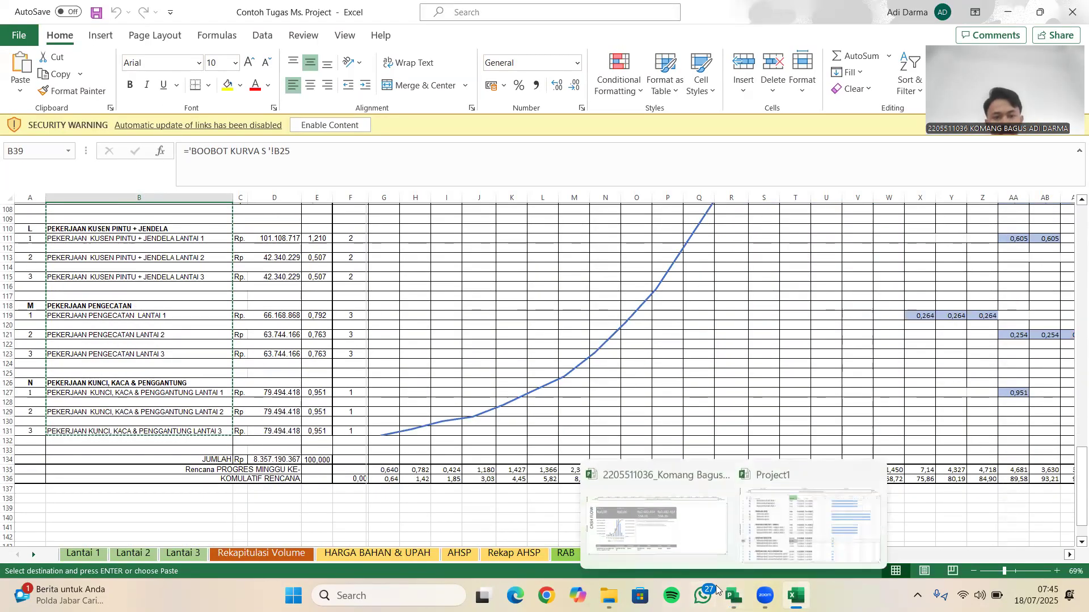
{"action": "left_click", "coordinate": [785, 549]}
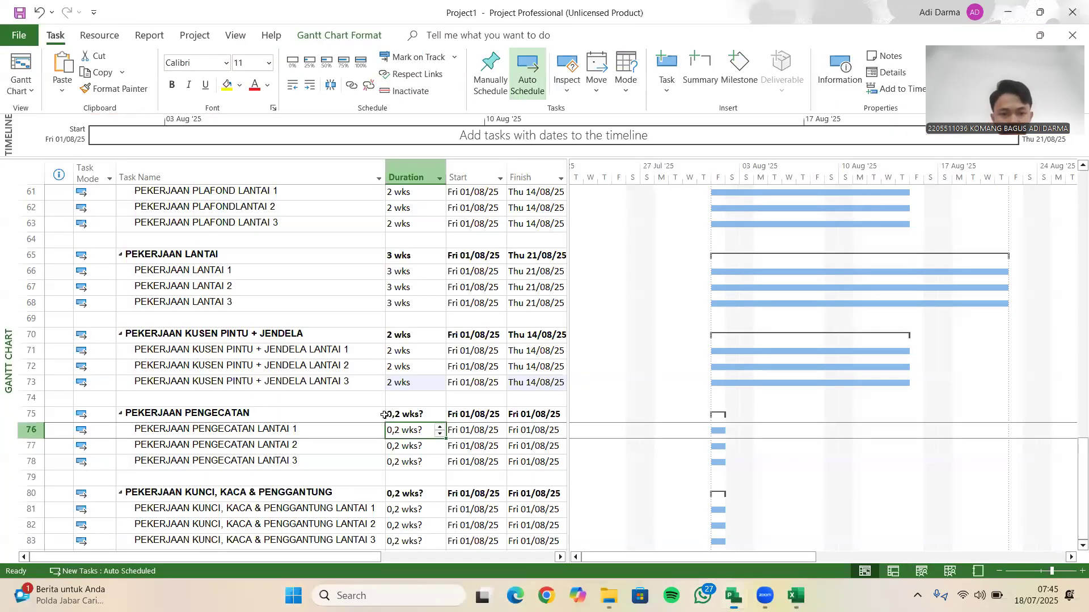
{"action": "scroll", "coordinate": [384, 414], "scroll_direction": "down", "scroll_amount": 2}
{"action": "type", "text": "3 wks 3 wks 3 wks"}
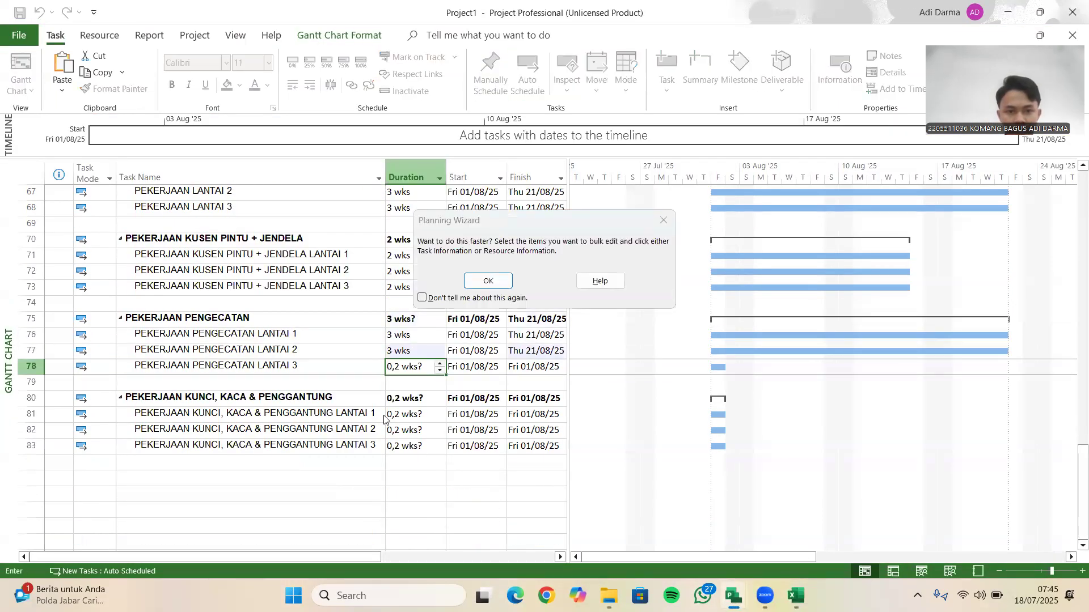
{"action": "key", "text": "Return"}
- Set the three PEKERJAAN KUNCI, KACA & PENGGANTUNG tasks, LANTAI 1 to 3, to durations of 1 week each
{"action": "left_click", "coordinate": [384, 415]}
{"action": "type", "text": "1"}
{"action": "key", "text": "Return"}
{"action": "type", "text": "1"}
{"action": "key", "text": "Return"}
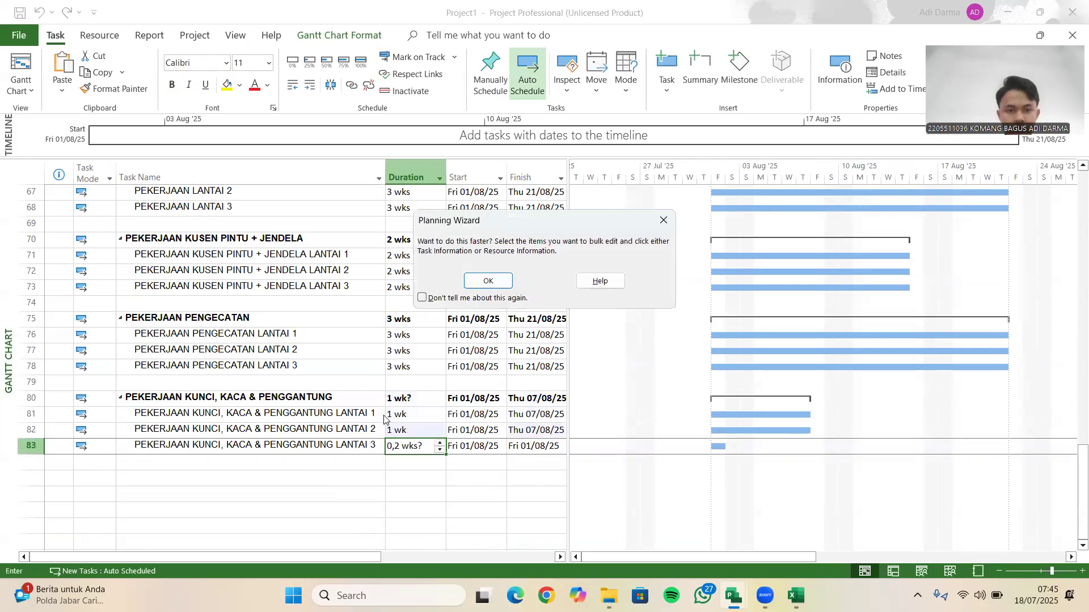
{"action": "key", "text": "Return"}
{"action": "type", "text": "1 wk"}
{"action": "key", "text": "Return"}
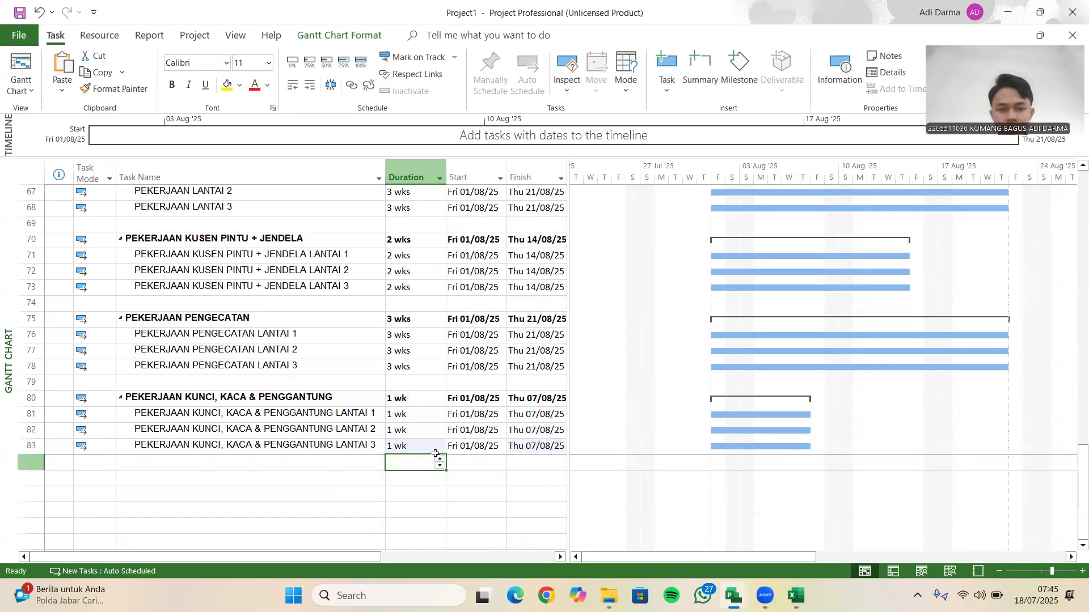
{"action": "scroll", "coordinate": [436, 454], "scroll_direction": "up", "scroll_amount": 15}
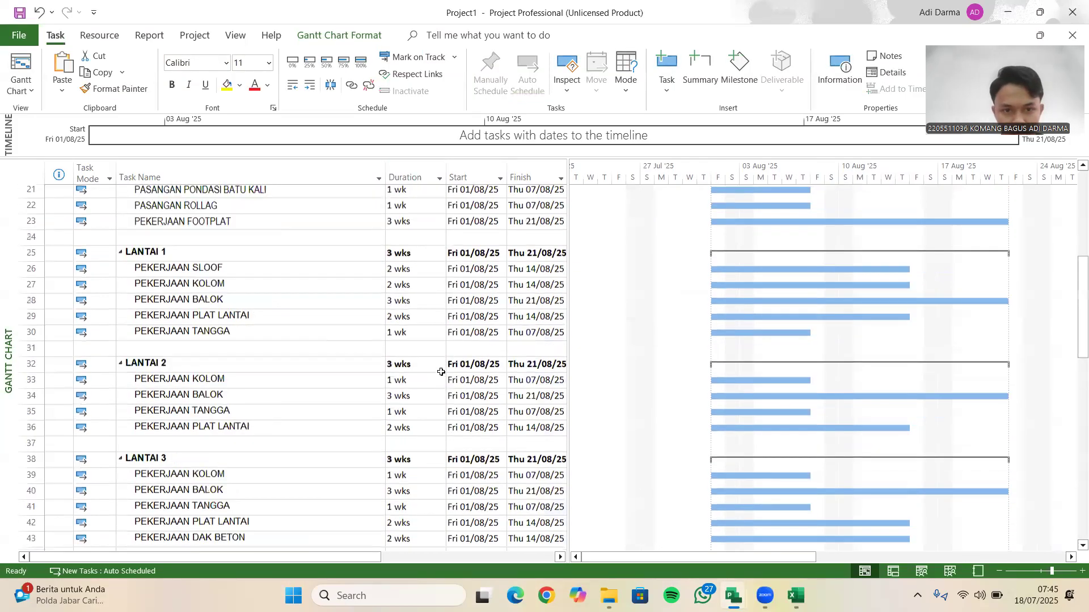
- Set the predecessor of PEMBUATAN PAGAR KELILING under PERSIAPAN to 2SS, a start-to-start link to PEMBERSIHAN LOKASI
{"action": "scroll", "coordinate": [441, 371], "scroll_direction": "up", "scroll_amount": 6}
{"action": "scroll", "coordinate": [432, 339], "scroll_direction": "up", "scroll_amount": 1}
{"action": "mouse_move", "coordinate": [795, 596]}
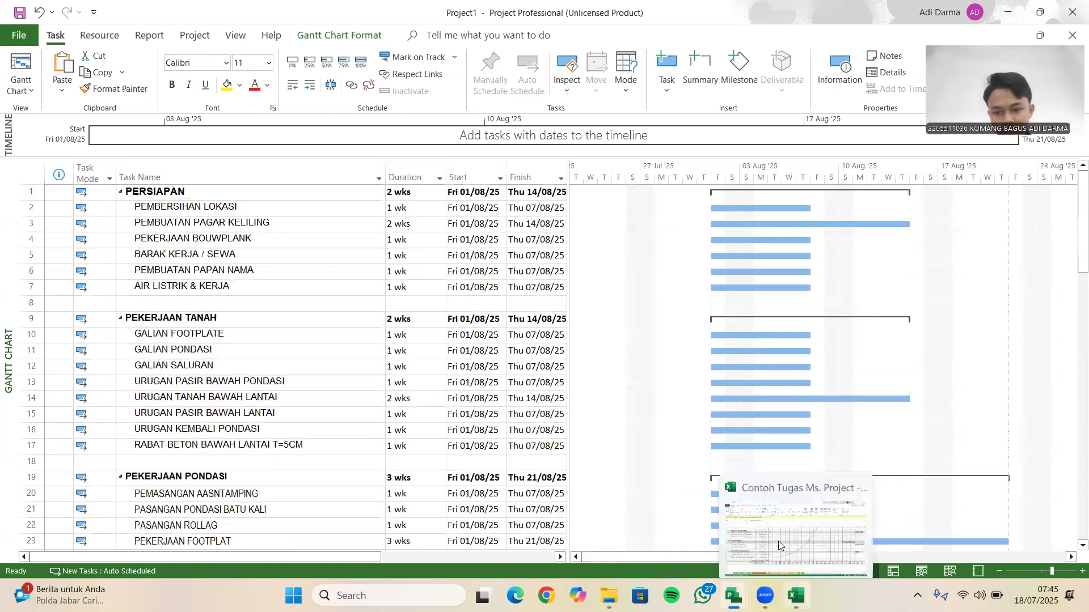
{"action": "left_click", "coordinate": [767, 530]}
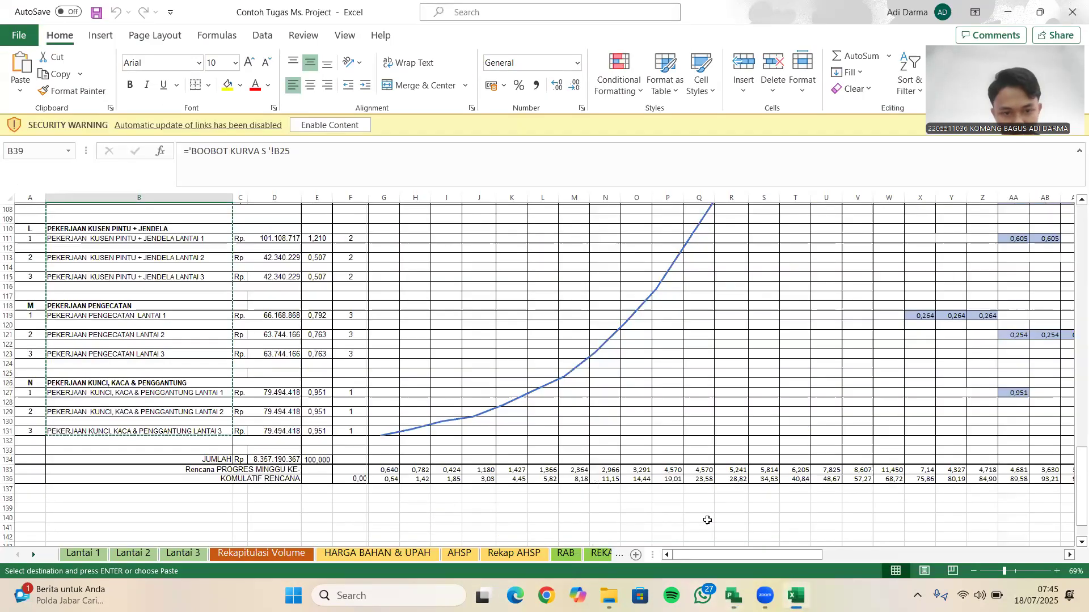
{"action": "mouse_move", "coordinate": [733, 595]}
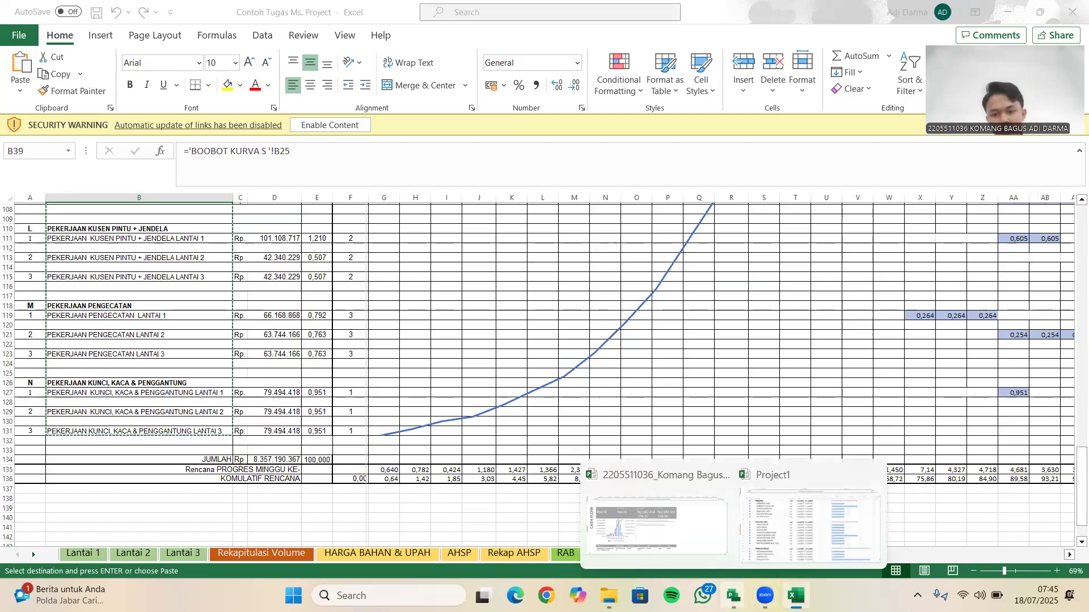
{"action": "left_click", "coordinate": [796, 522]}
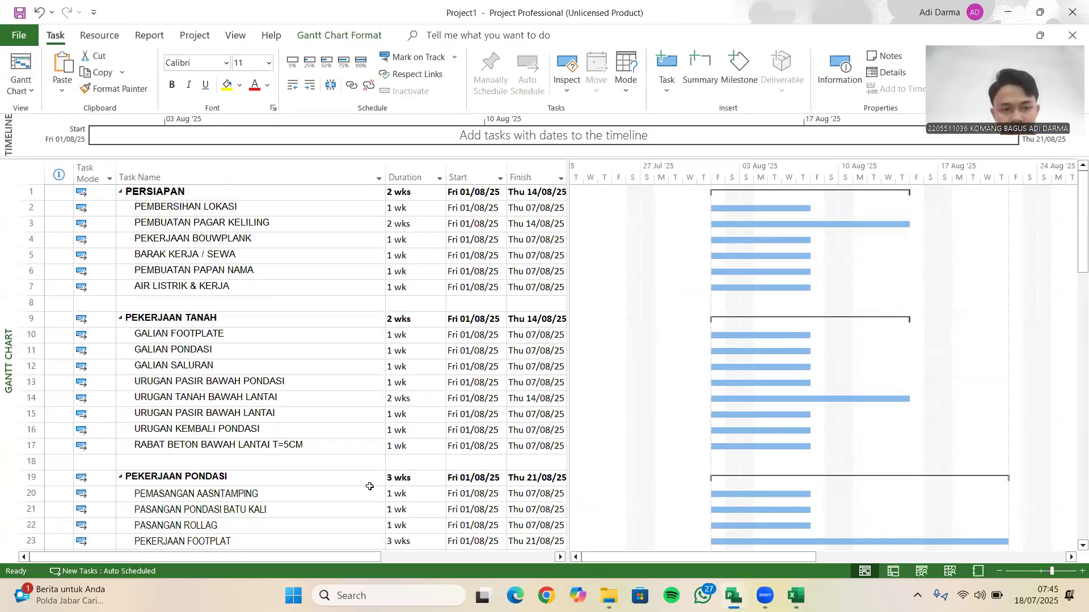
{"action": "left_click_drag", "start_coordinate": [319, 555], "coordinate": [486, 521]}
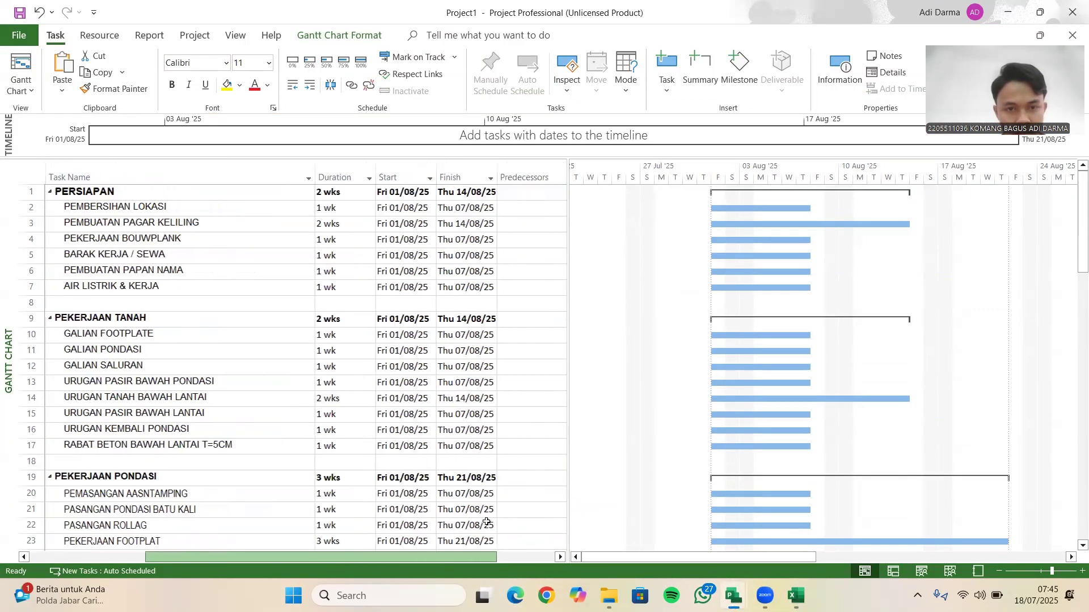
{"action": "left_click_drag", "start_coordinate": [522, 243], "coordinate": [495, 242]}
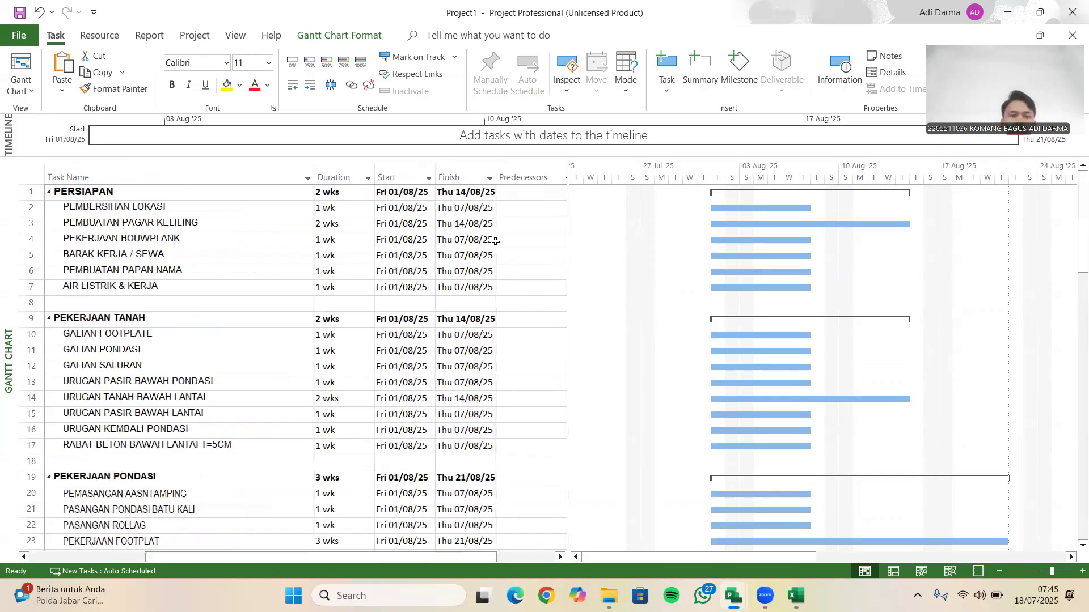
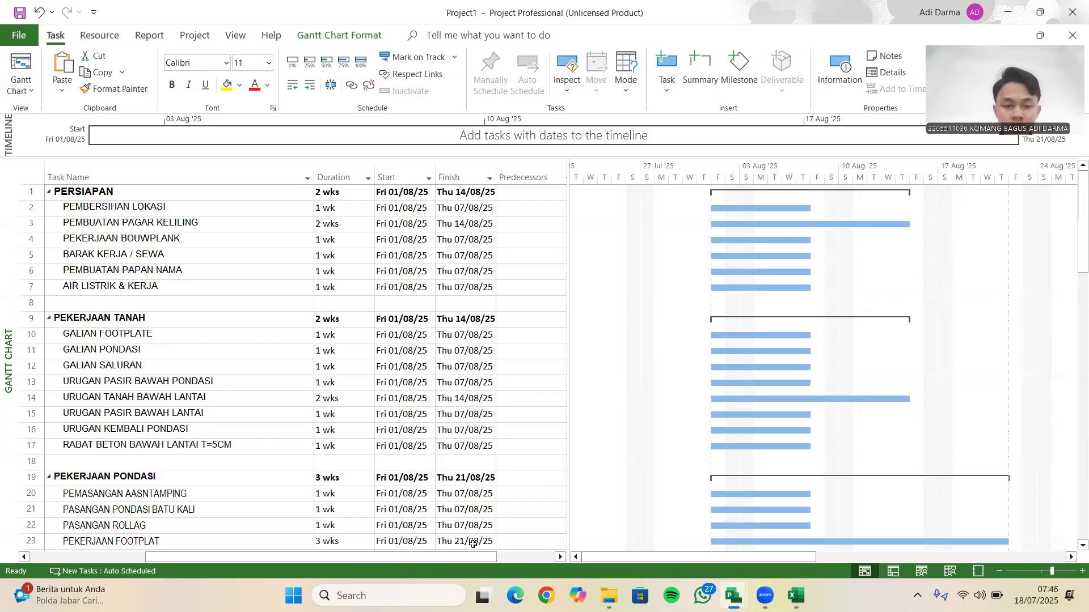
{"action": "left_click_drag", "start_coordinate": [463, 558], "coordinate": [420, 536]}
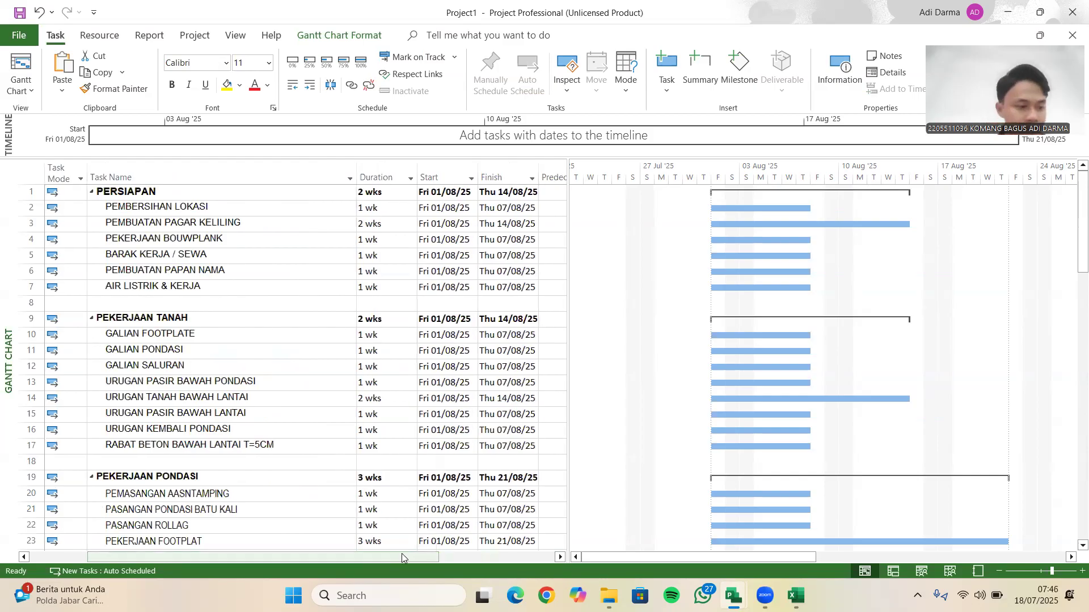
{"action": "left_click_drag", "start_coordinate": [412, 556], "coordinate": [479, 534]}
{"action": "left_click", "coordinate": [526, 224]}
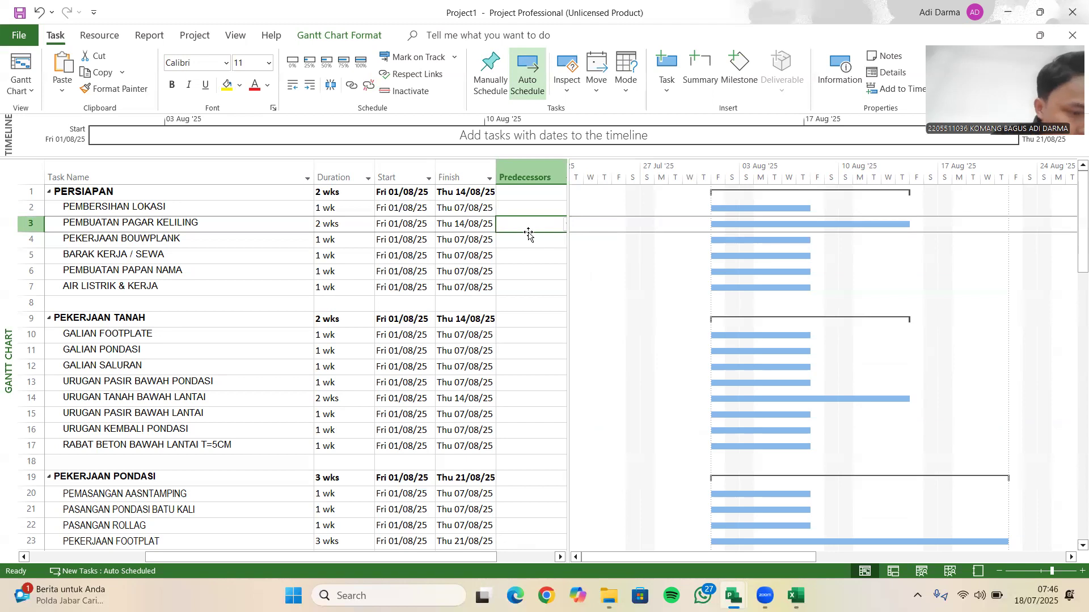
{"action": "type", "text": "2"}
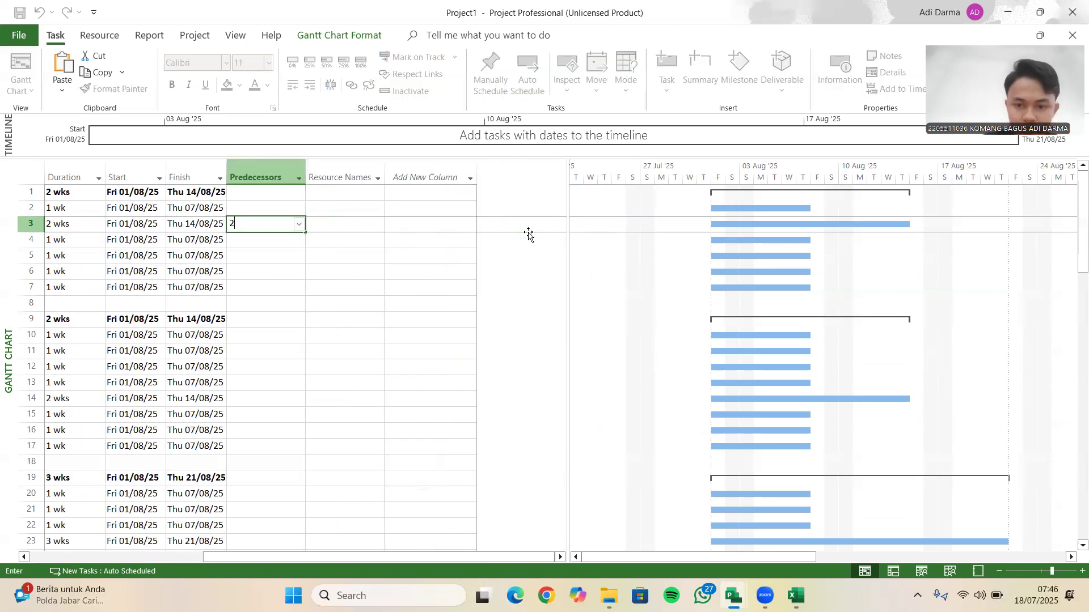
{"action": "type", "text": "SS"}
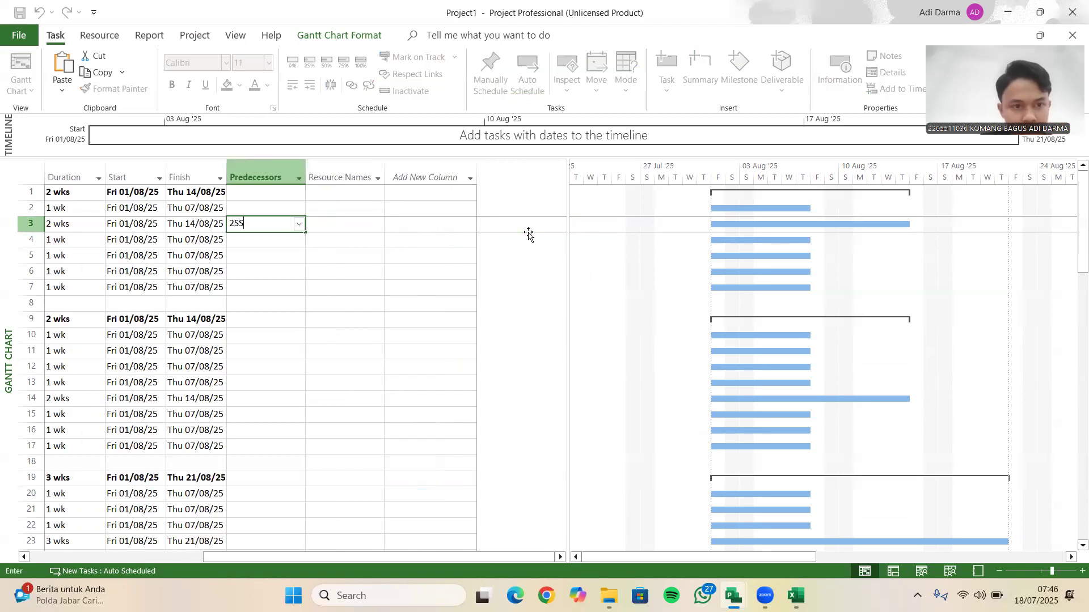
{"action": "key", "text": "Return"}
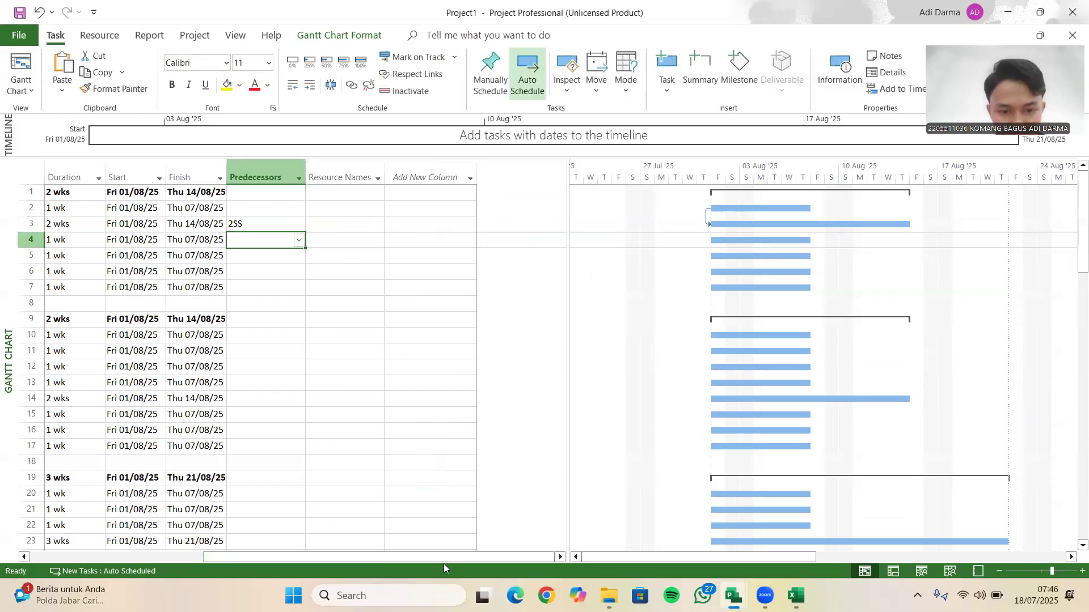
{"action": "scroll", "coordinate": [427, 558], "scroll_direction": "left", "scroll_amount": 5}
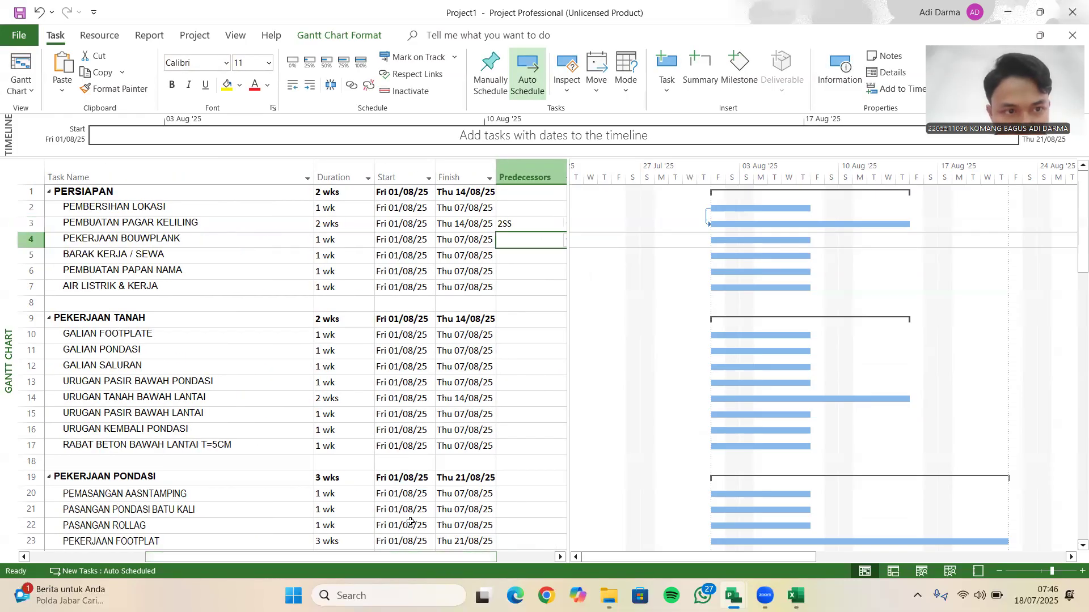
{"action": "left_click", "coordinate": [525, 224]}
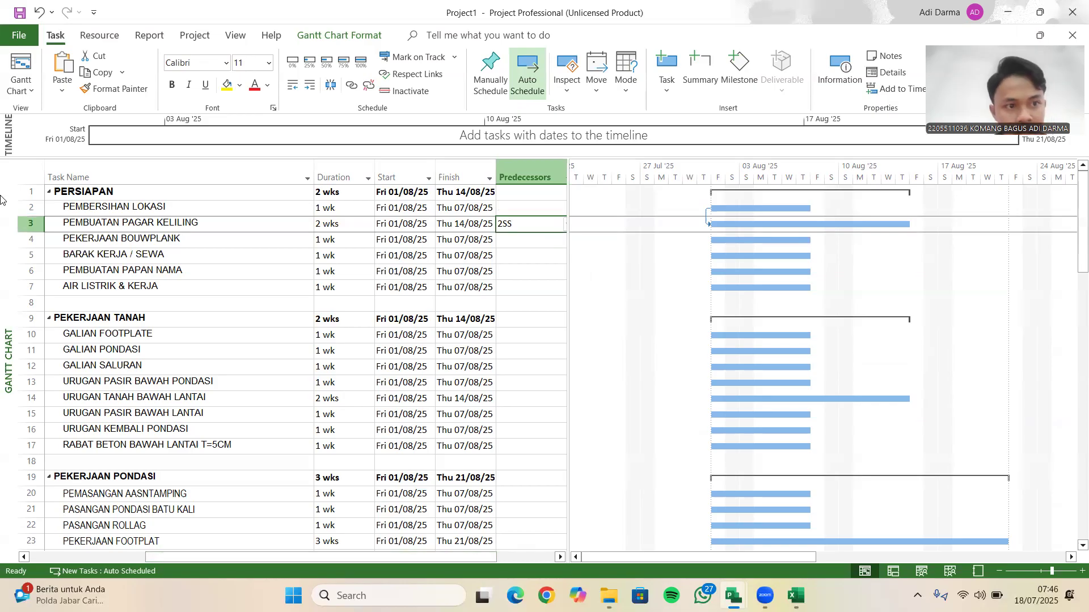
{"action": "left_click", "coordinate": [30, 208]}
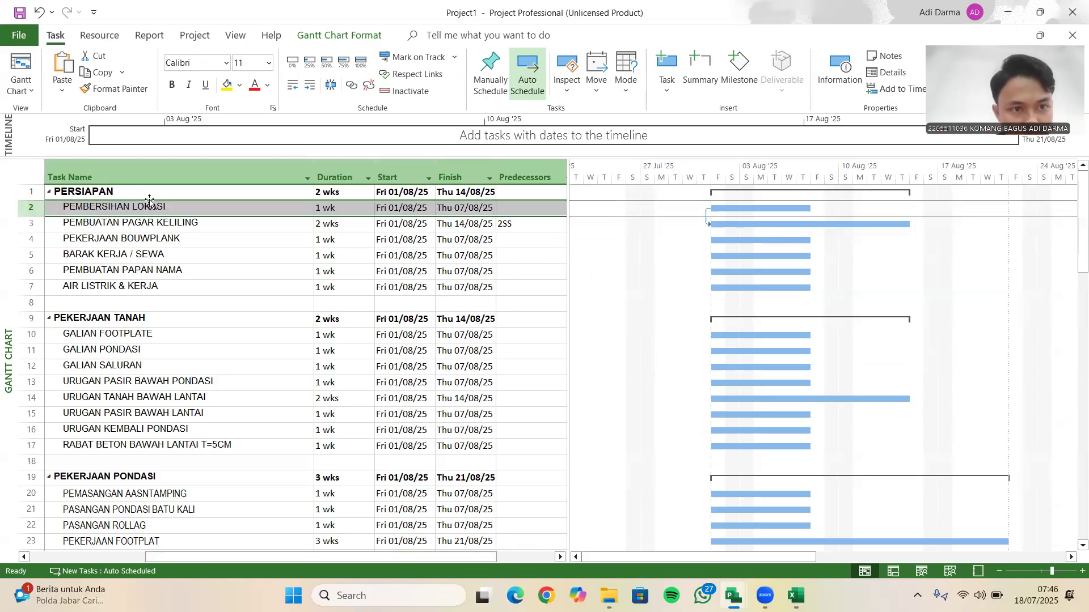
{"action": "left_click", "coordinate": [63, 223]}
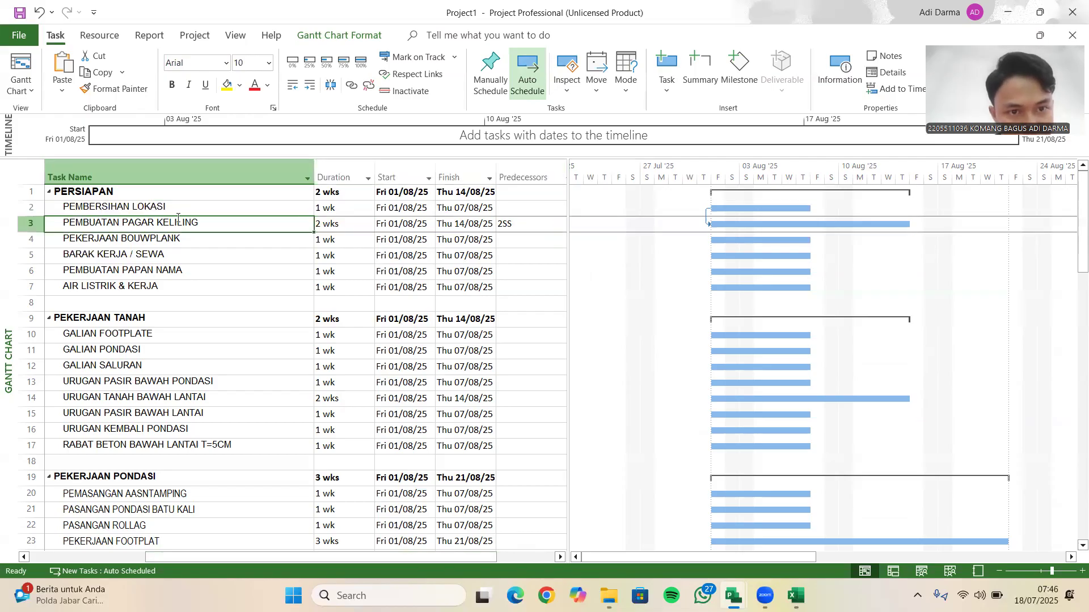
{"action": "left_click", "coordinate": [88, 206]}
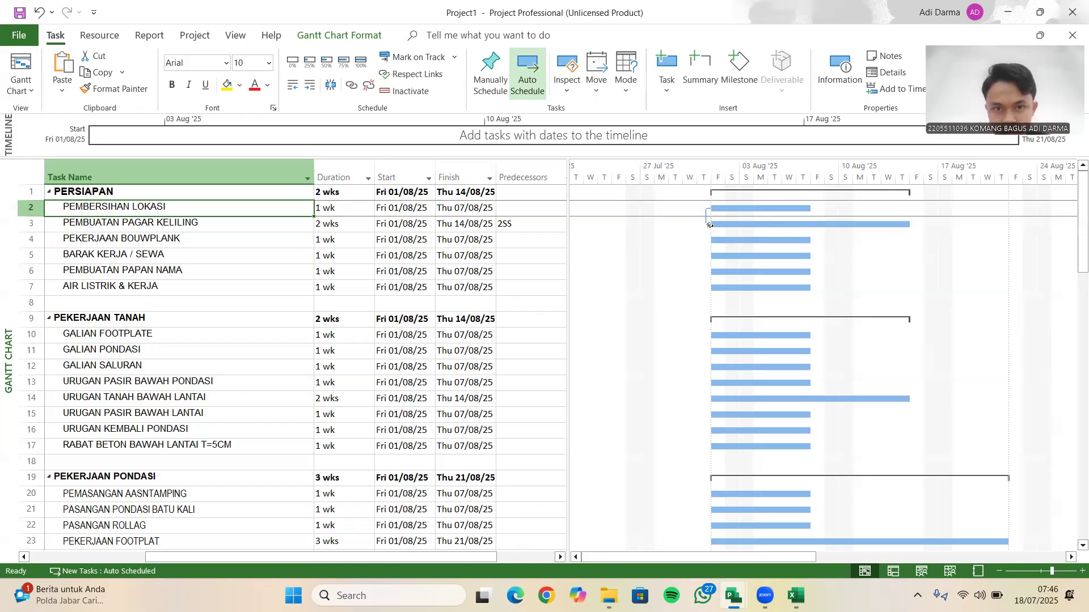
- Check the Excel schedule for the week in which PEKERJAAN BOUWPLANK starts relative to the other PERSIAPAN tasks
{"action": "left_click", "coordinate": [520, 241]}
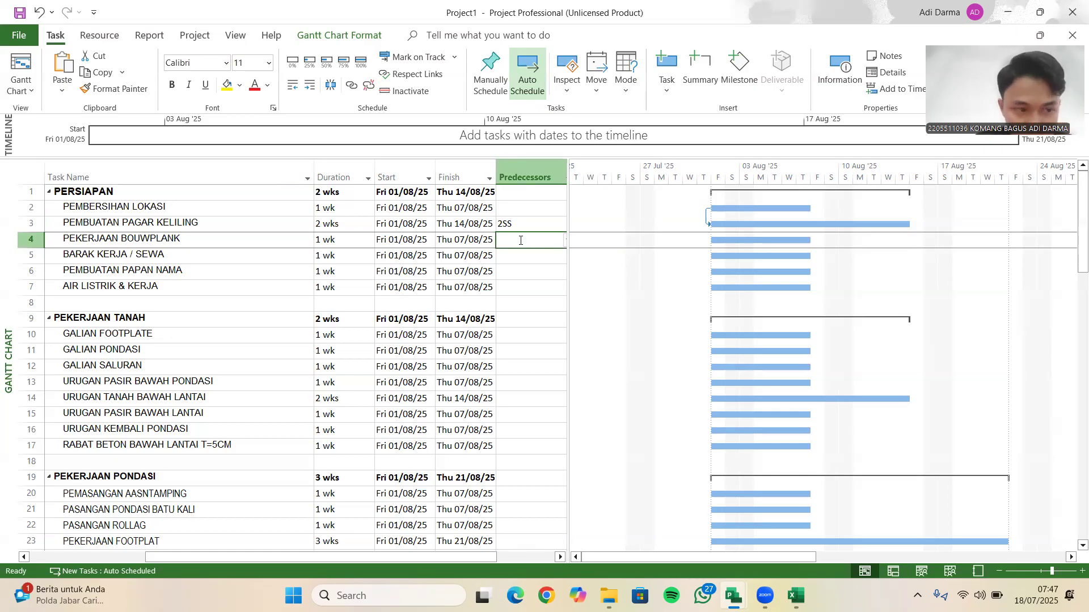
{"action": "mouse_move", "coordinate": [795, 595]}
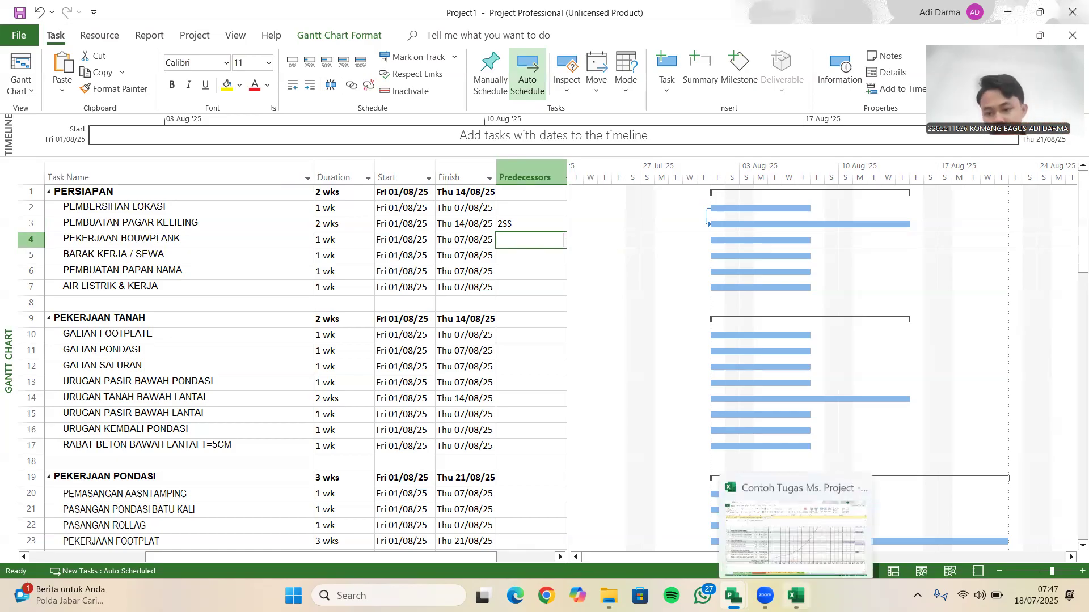
{"action": "left_click", "coordinate": [769, 505]}
{"action": "scroll", "coordinate": [622, 345], "scroll_direction": "up", "scroll_amount": 20}
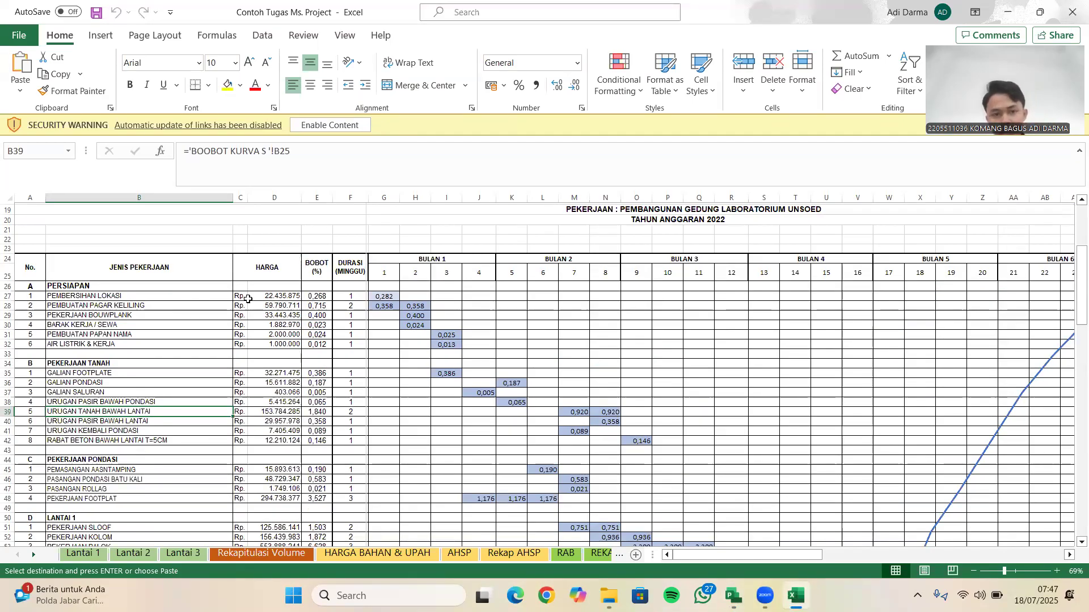
{"action": "left_click", "coordinate": [797, 595]}
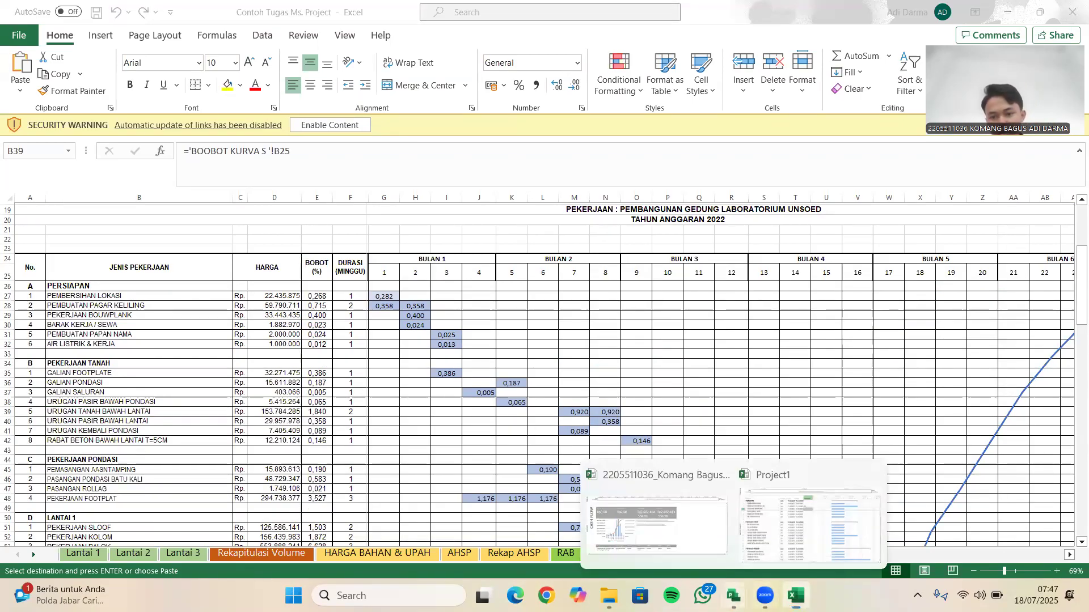
{"action": "left_click", "coordinate": [770, 535]}
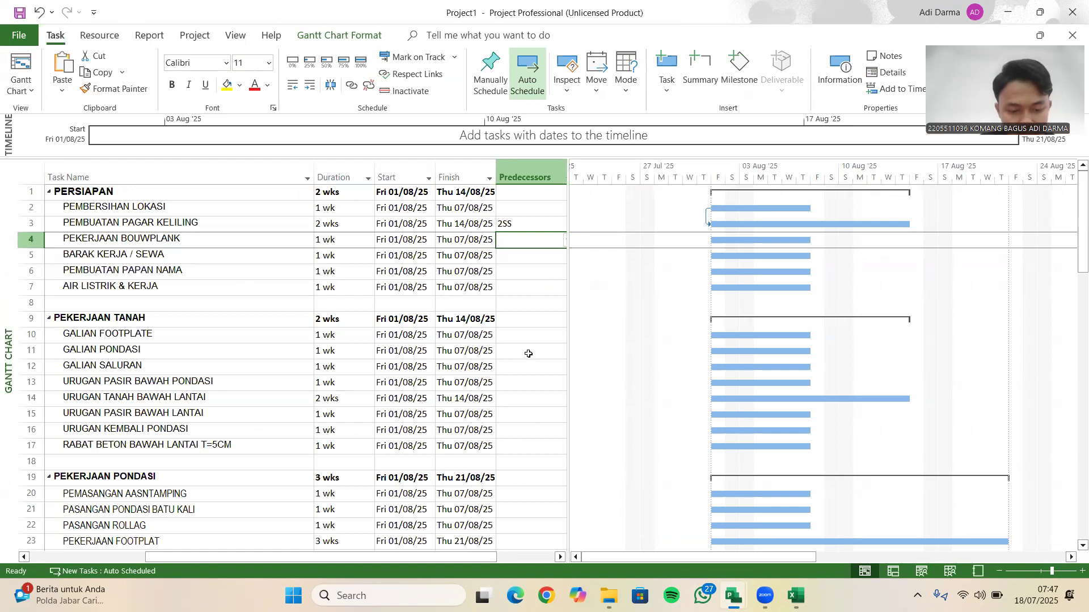
{"action": "type", "text": "4SS+"}
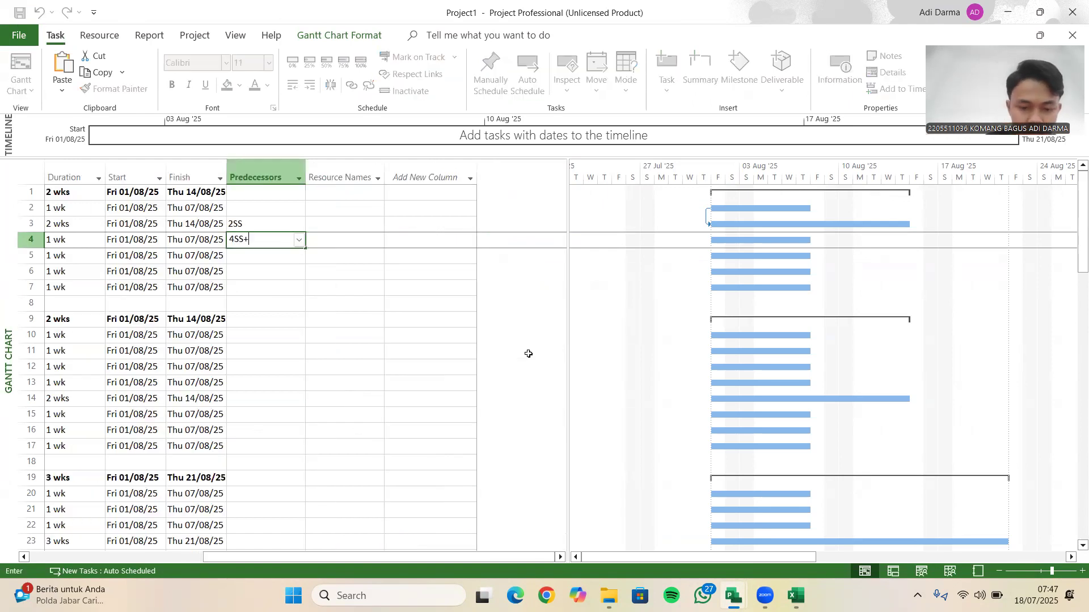
{"action": "type", "text": "2"}
{"action": "key", "text": "Return"}
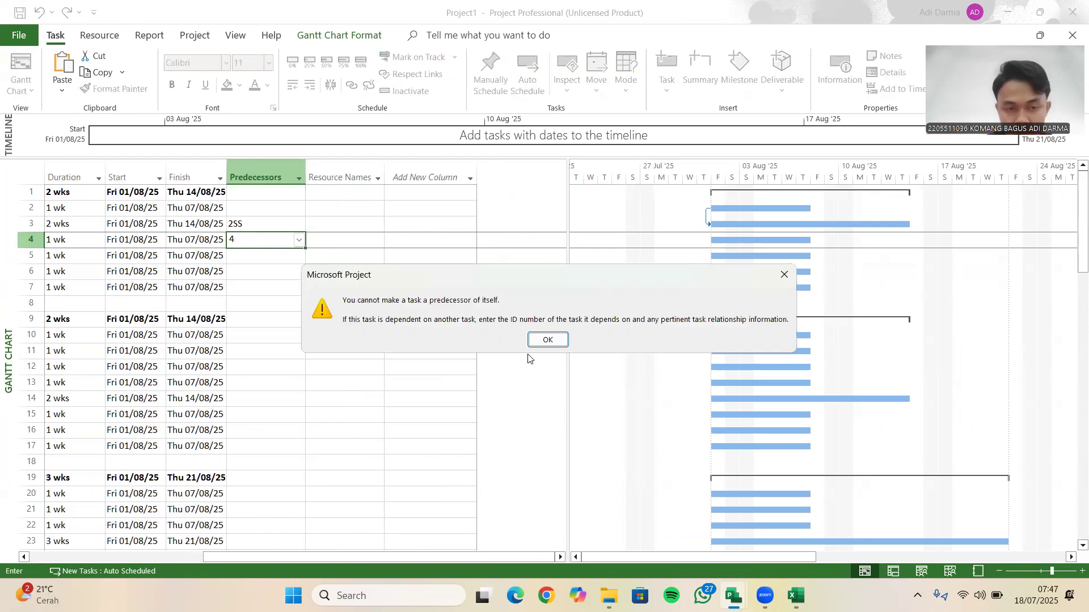
{"action": "left_click", "coordinate": [536, 340]}
{"action": "left_click", "coordinate": [256, 252]}
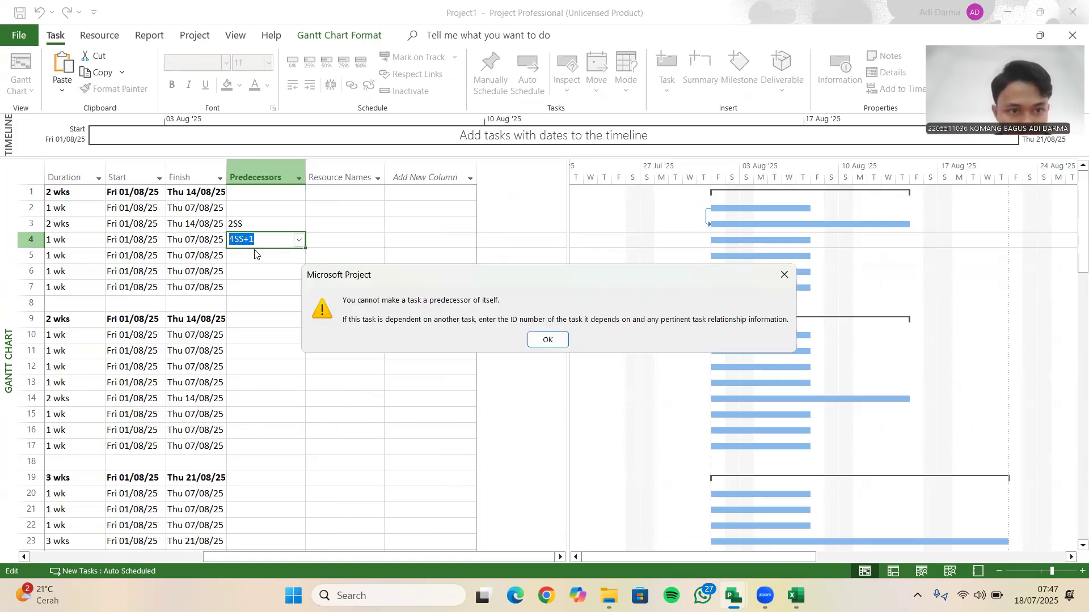
{"action": "left_click", "coordinate": [551, 339]}
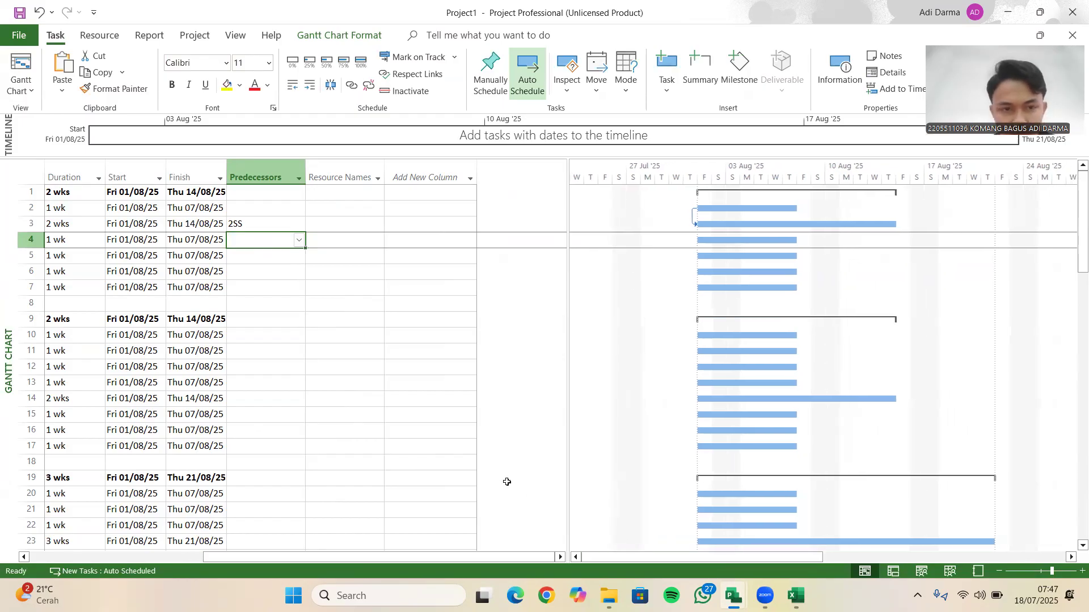
- Link PEKERJAAN BOUWPLANK start-to-start to PEMBUATAN PAGAR KELILING with a one-week lag by entering predecessor 3SS+1
{"action": "left_click_drag", "start_coordinate": [426, 558], "coordinate": [312, 558]}
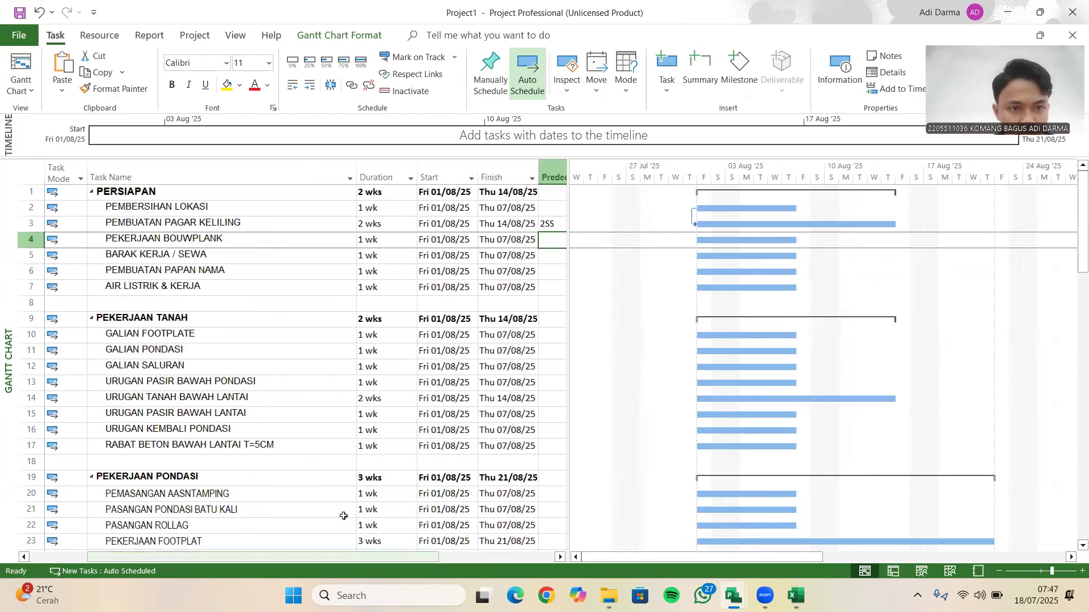
{"action": "type", "text": "3"}
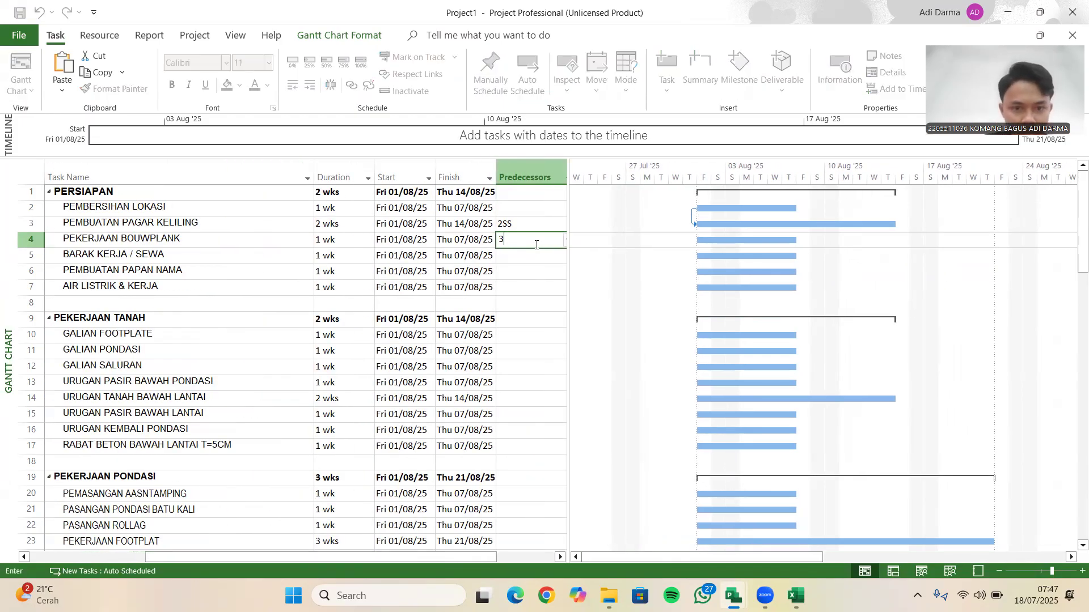
{"action": "type", "text": "SS"}
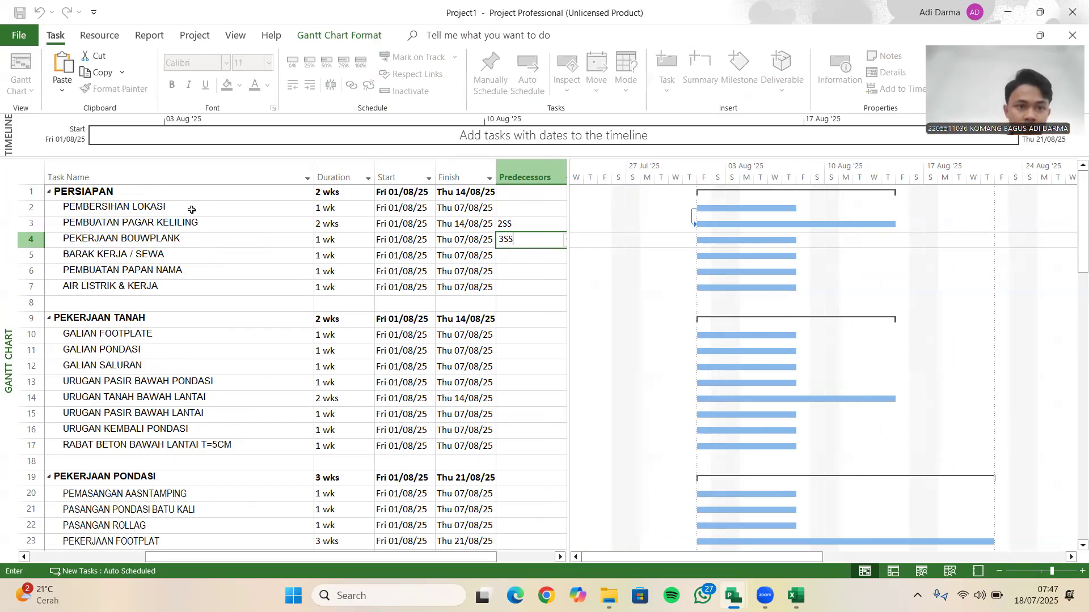
{"action": "type", "text": "+"}
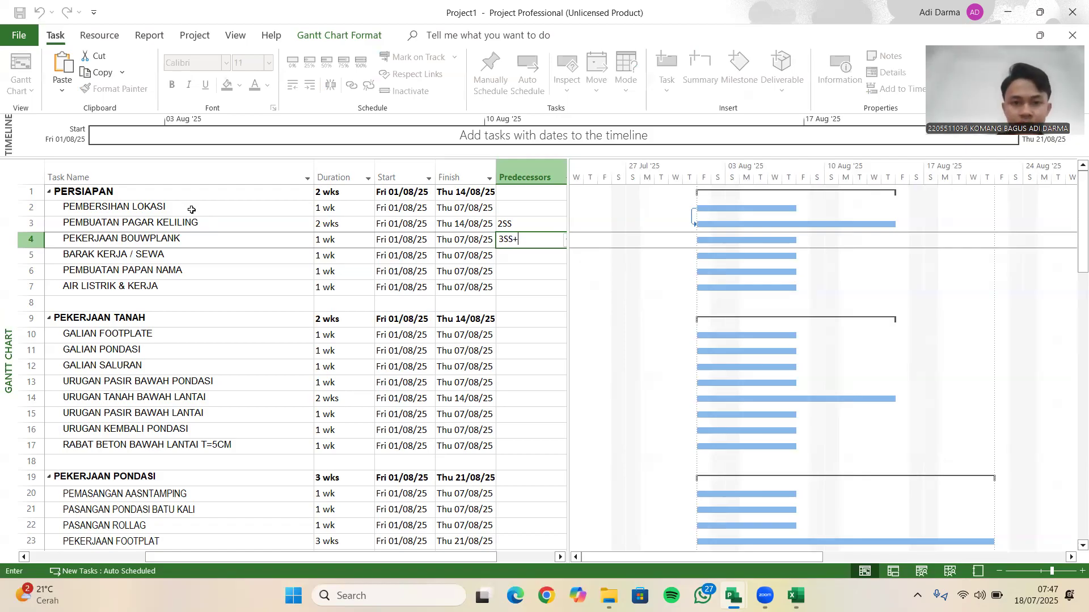
{"action": "type", "text": "1"}
{"action": "key", "text": "Return"}
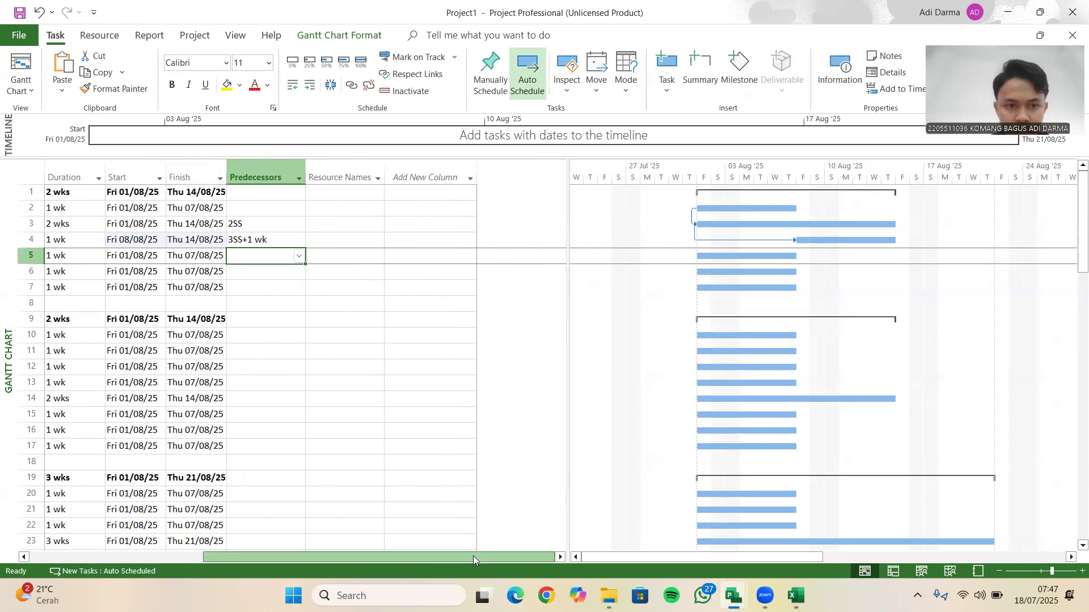
- Replace the predecessor of PEKERJAAN BOUWPLANK with 3FF, a finish-to-finish link to PEMBUATAN PAGAR KELILING
{"action": "left_click_drag", "start_coordinate": [497, 557], "coordinate": [438, 558]}
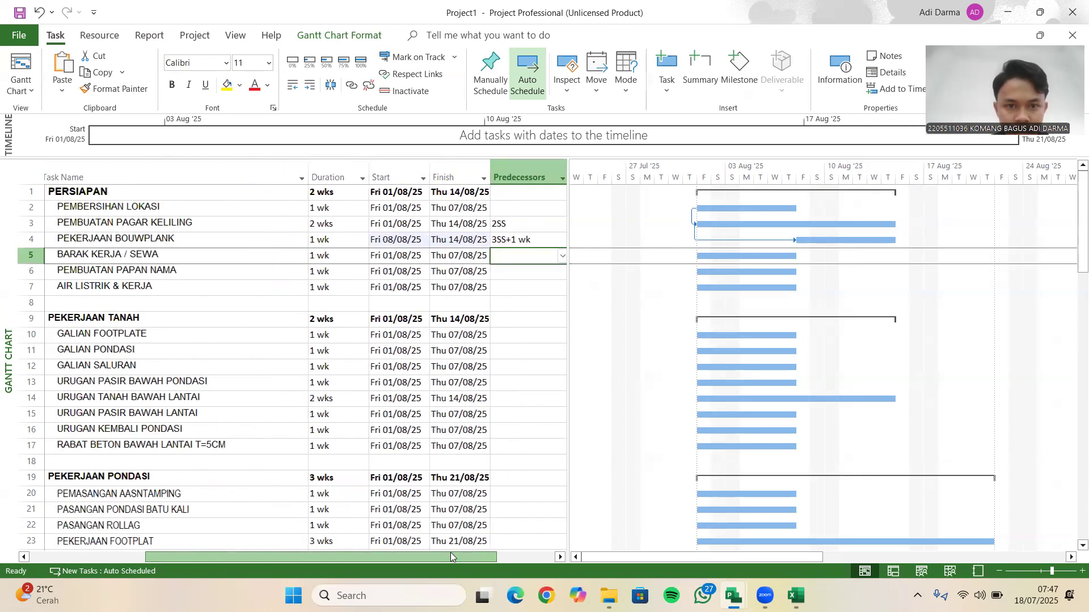
{"action": "left_click", "coordinate": [522, 241]}
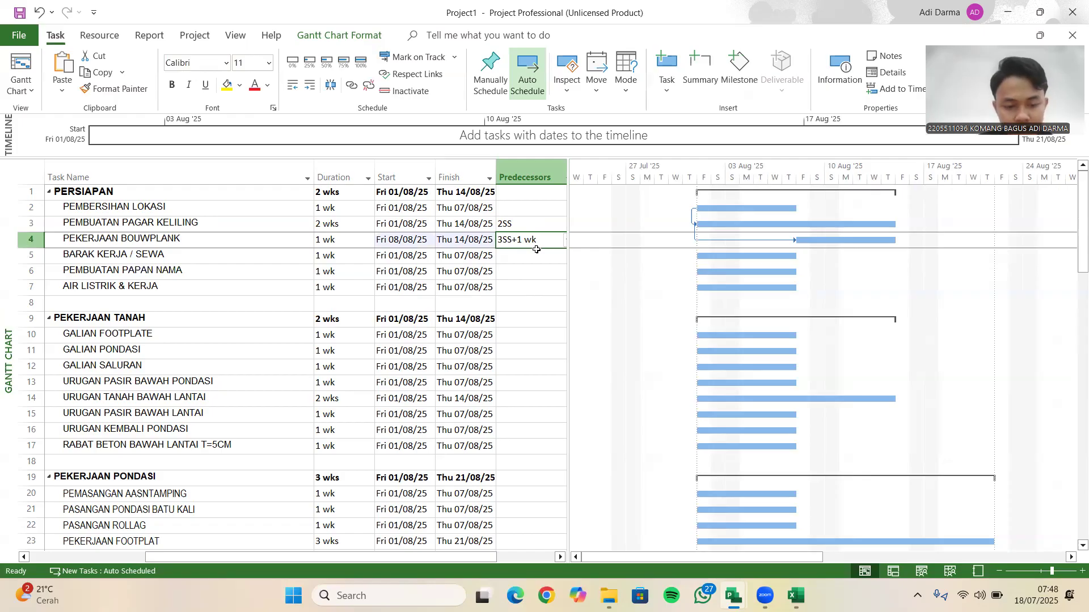
{"action": "key", "text": "BackSpace"}
{"action": "type", "text": "3FF"}
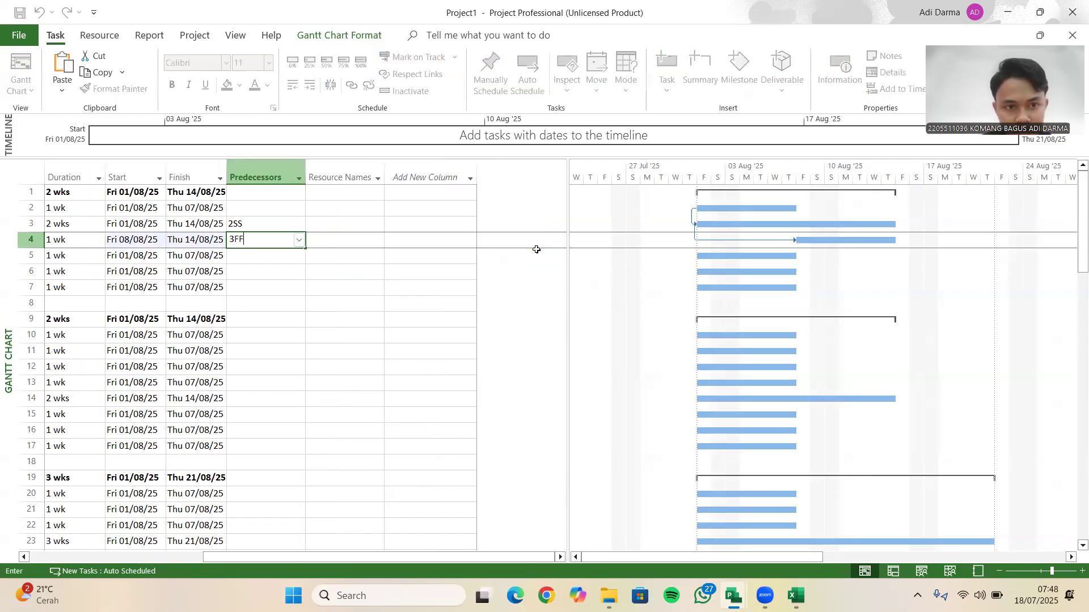
{"action": "key", "text": "Return"}
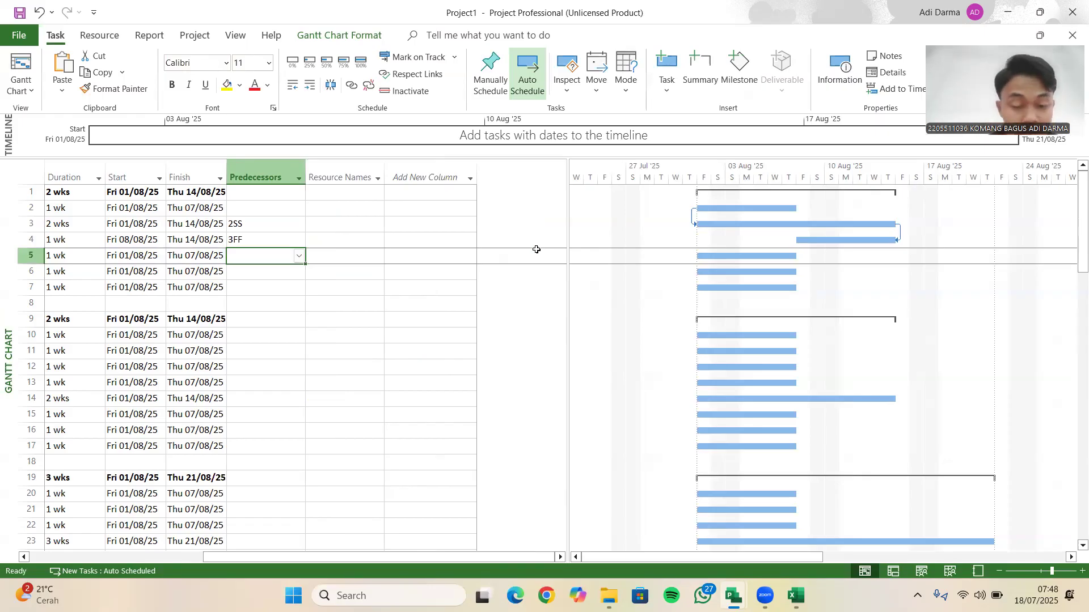
- Undo the last predecessor change of PEKERJAAN BOUWPLANK, and set the predecessor of BARAK KERJA / SEWA to 3SS+1
{"action": "left_click_drag", "start_coordinate": [465, 559], "coordinate": [390, 546]}
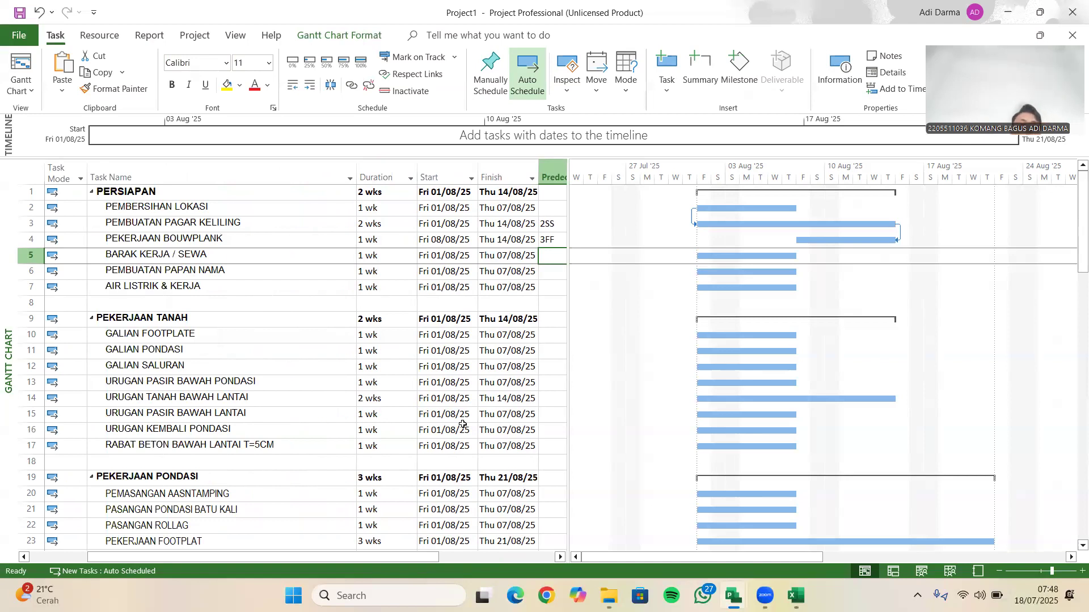
{"action": "key", "text": "ctrl+z"}
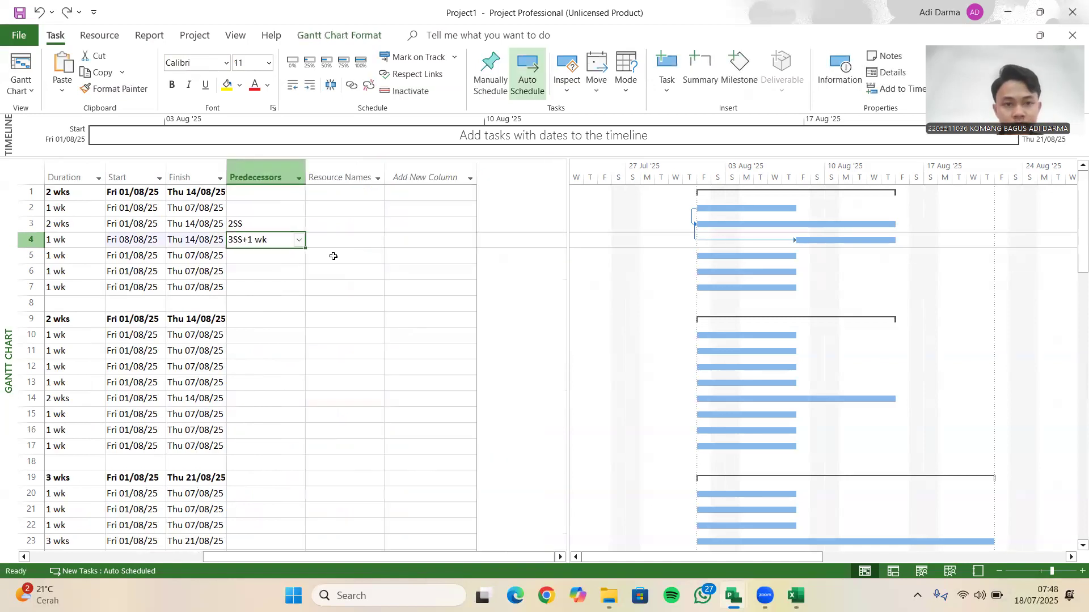
{"action": "left_click_drag", "start_coordinate": [466, 556], "coordinate": [444, 557]}
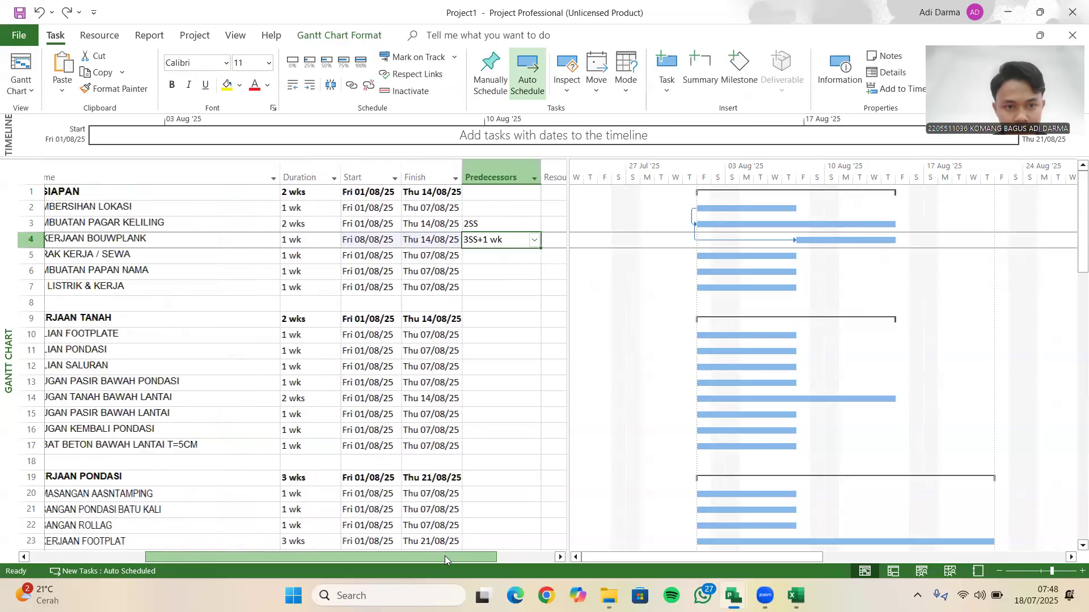
{"action": "left_click", "coordinate": [509, 255]}
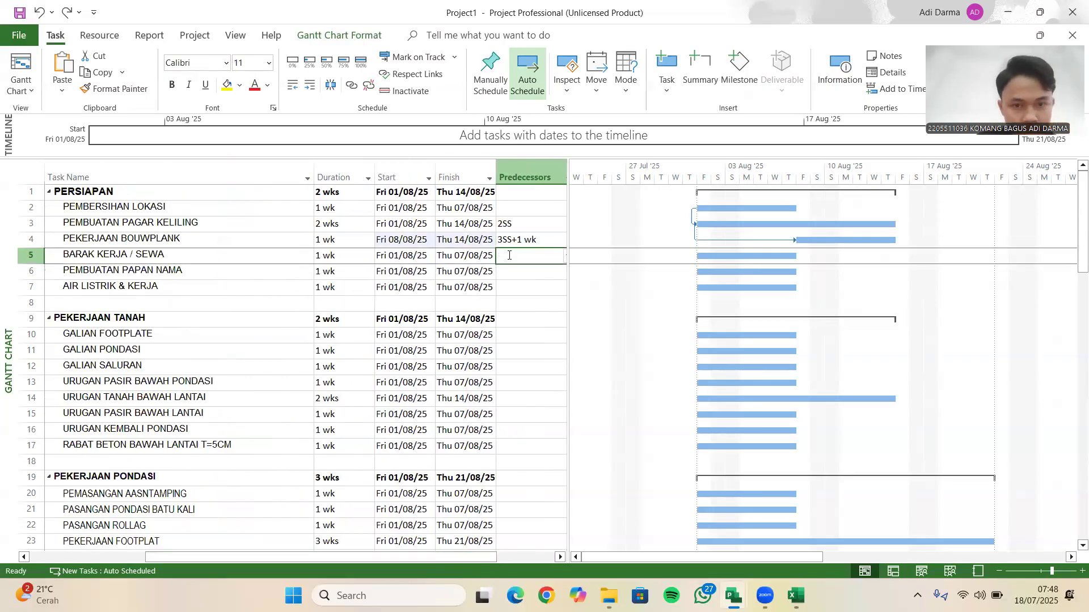
{"action": "type", "text": "3S"}
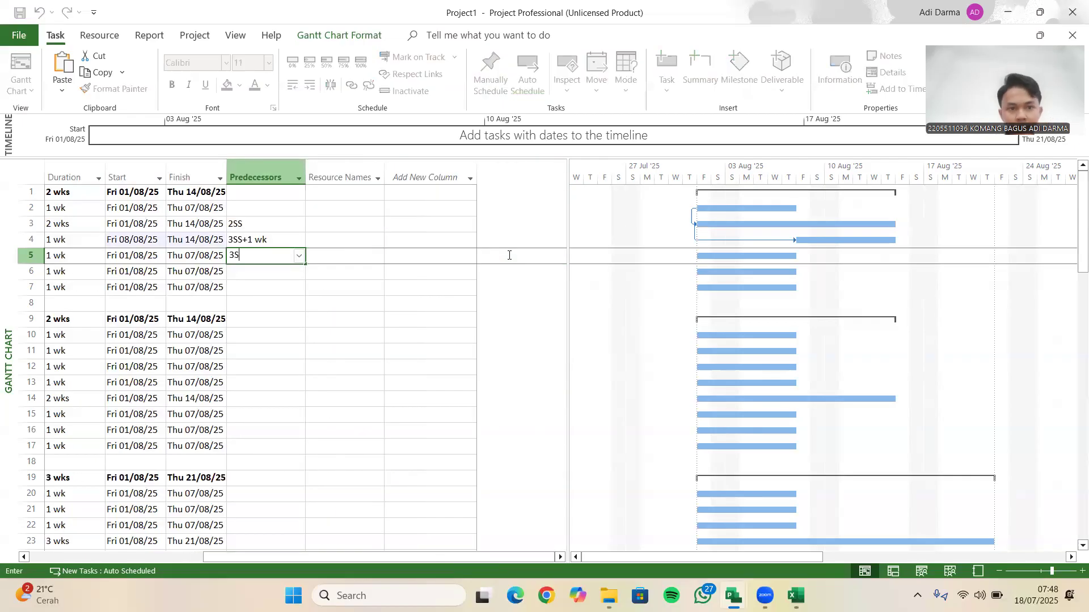
{"action": "type", "text": "S+1"}
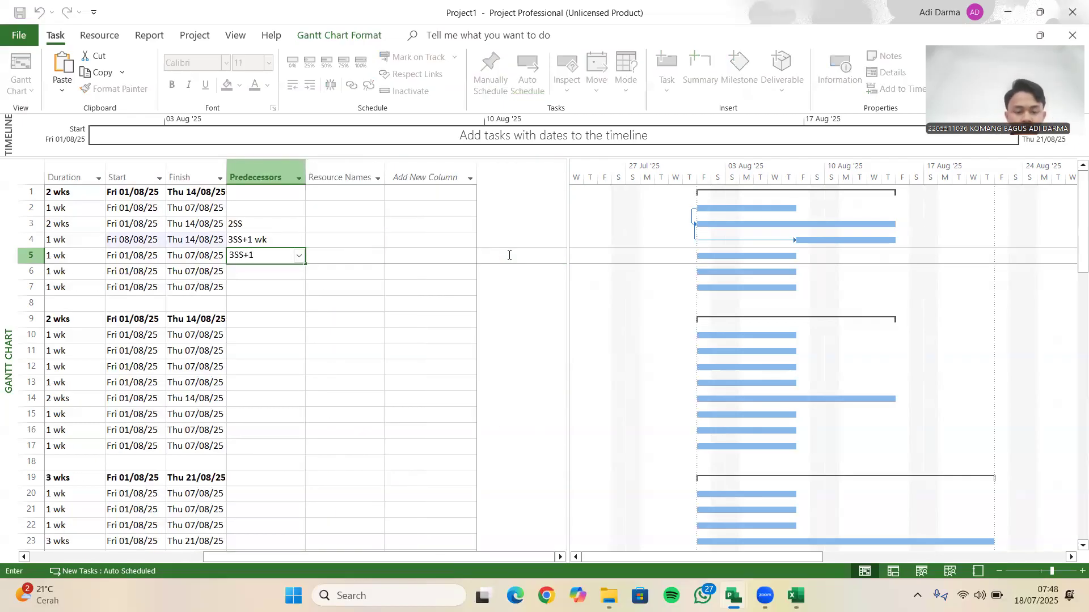
{"action": "key", "text": "Return"}
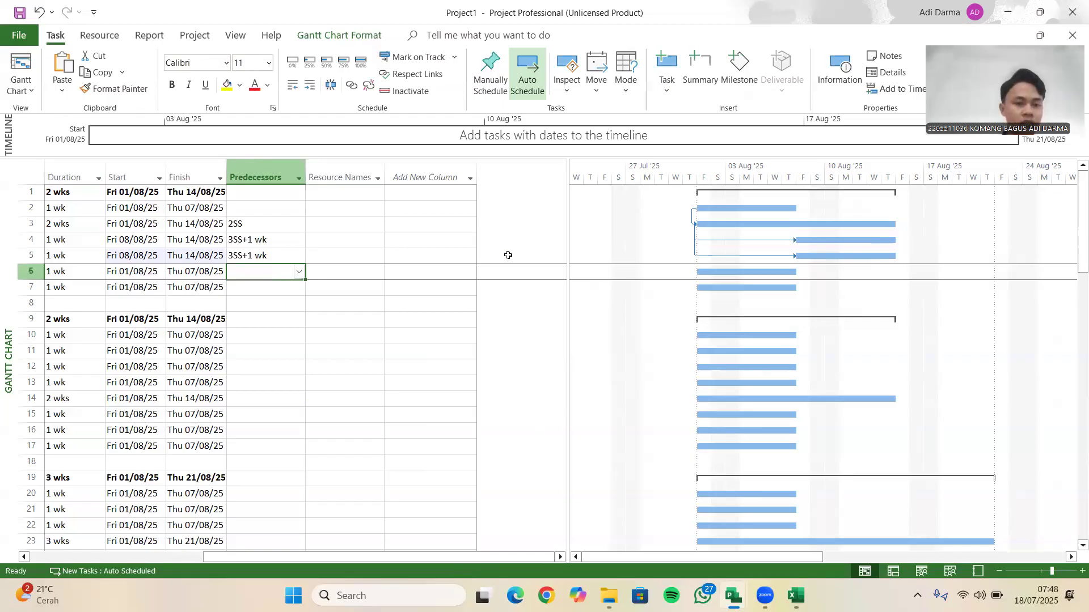
- Link PEMBUATAN PAPAN NAMA finish-to-start to BARAK KERJA / SEWA by entering predecessor 5
{"action": "left_click_drag", "start_coordinate": [404, 549], "coordinate": [356, 538]}
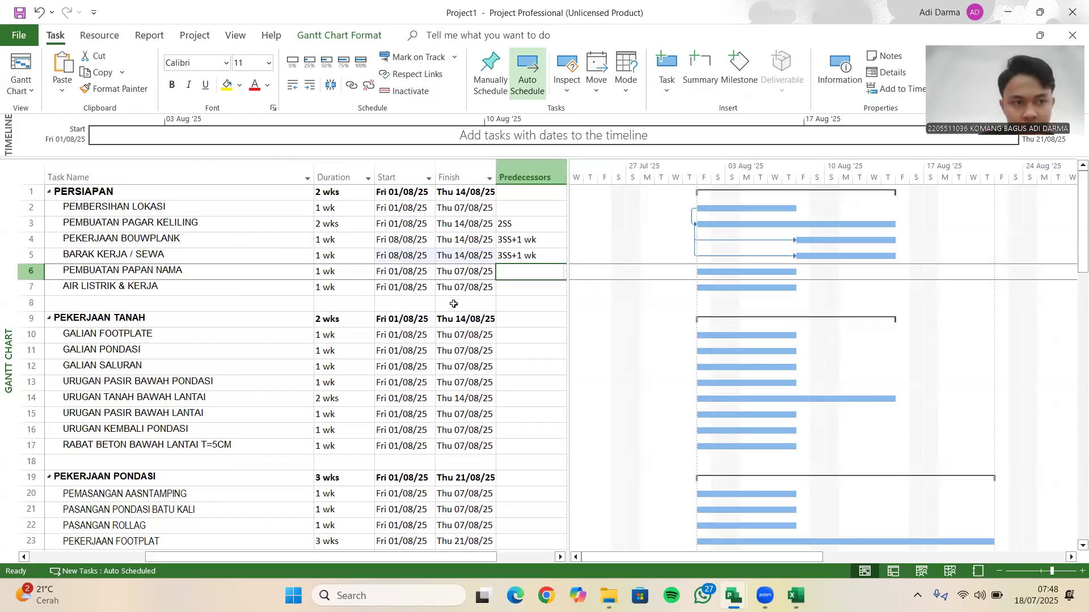
{"action": "scroll", "coordinate": [454, 304], "scroll_direction": "right", "scroll_amount": 5}
{"action": "type", "text": "5"}
{"action": "key", "text": "Return"}
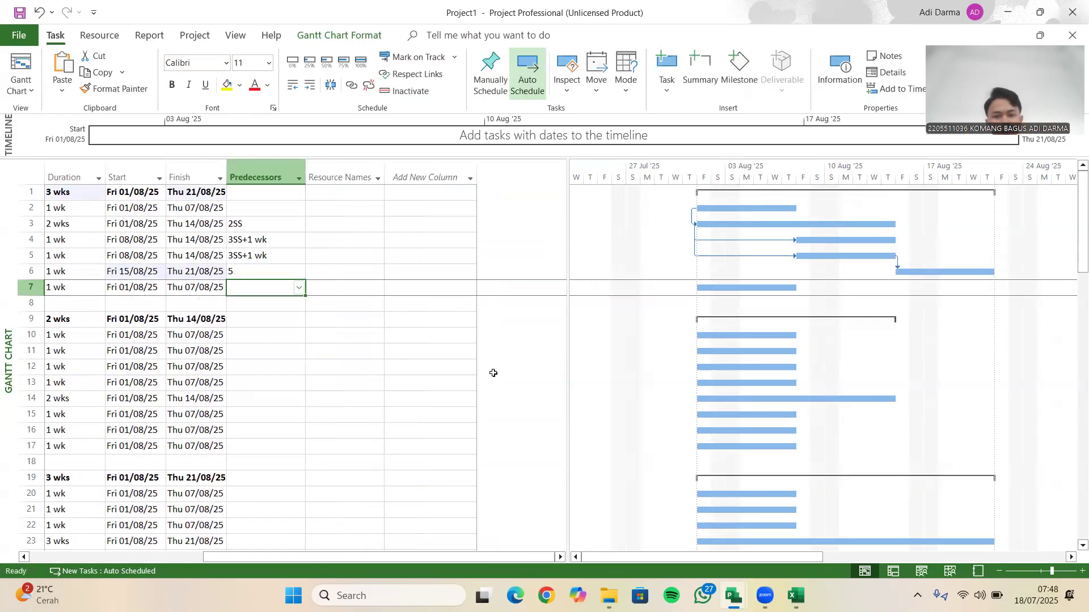
{"action": "scroll", "coordinate": [378, 558], "scroll_direction": "left", "scroll_amount": 5}
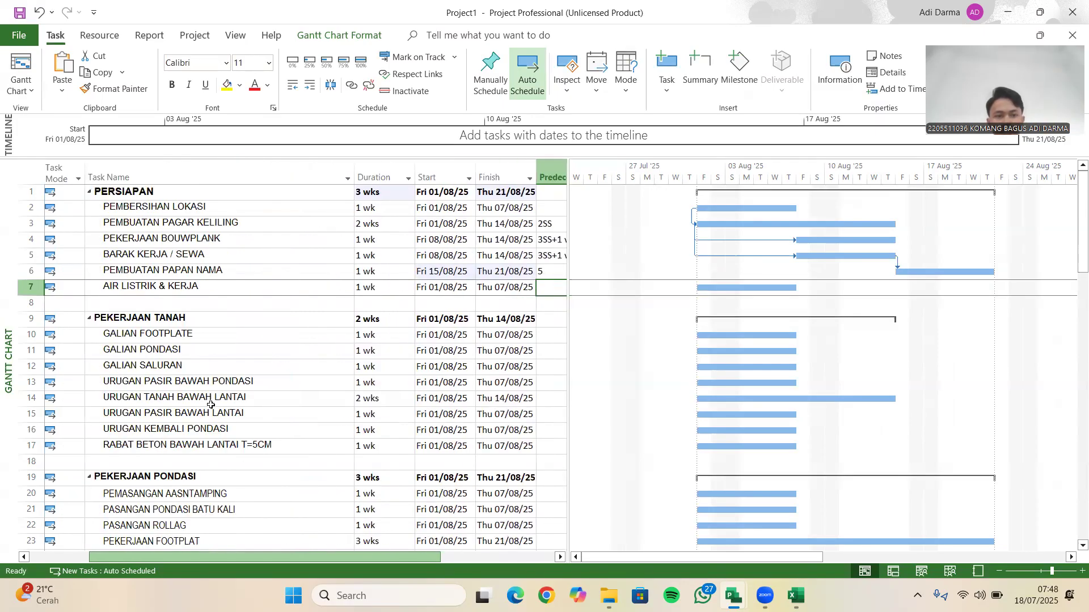
{"action": "left_click", "coordinate": [33, 288]}
{"action": "left_click_drag", "start_coordinate": [326, 561], "coordinate": [385, 560]}
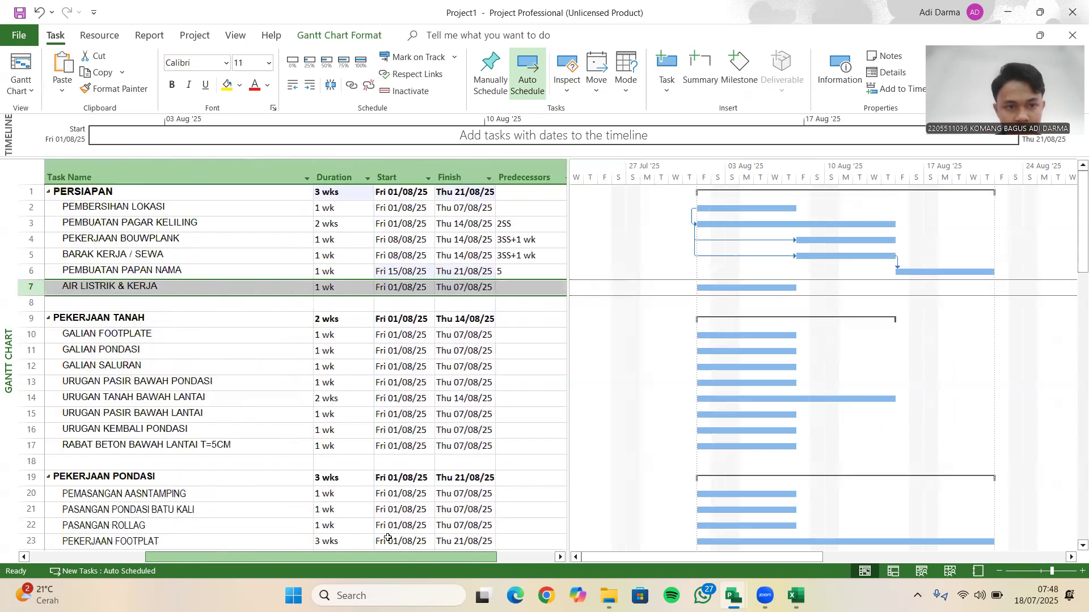
{"action": "left_click", "coordinate": [245, 292]}
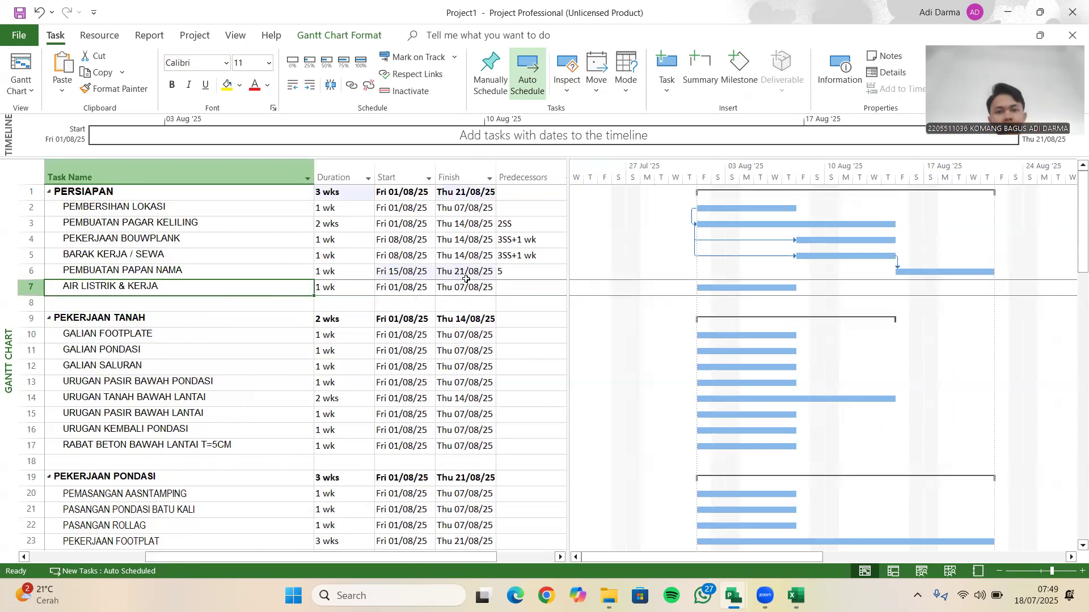
{"action": "left_click", "coordinate": [363, 350]}
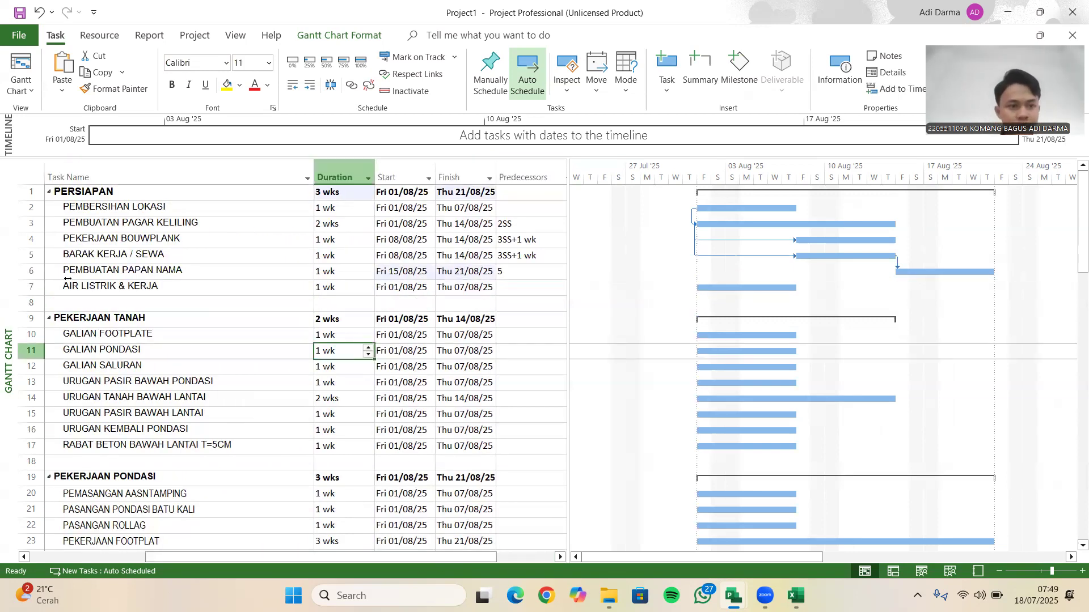
{"action": "key", "text": "ctrl+a"}
{"action": "key", "text": "ctrl+z"}
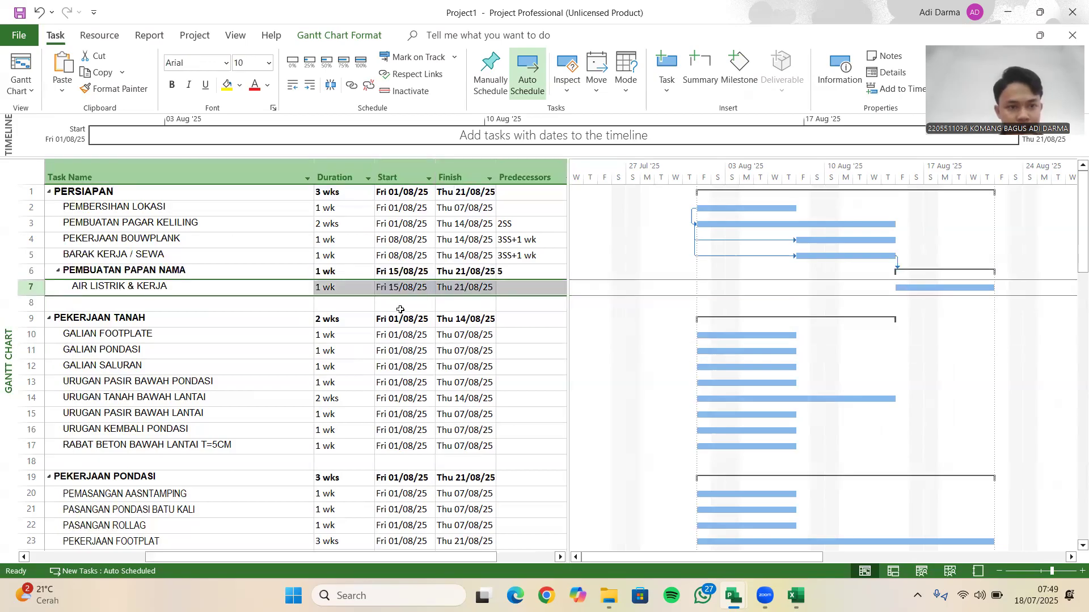
{"action": "left_click", "coordinate": [304, 318]}
{"action": "left_click_drag", "start_coordinate": [284, 286], "coordinate": [503, 286]}
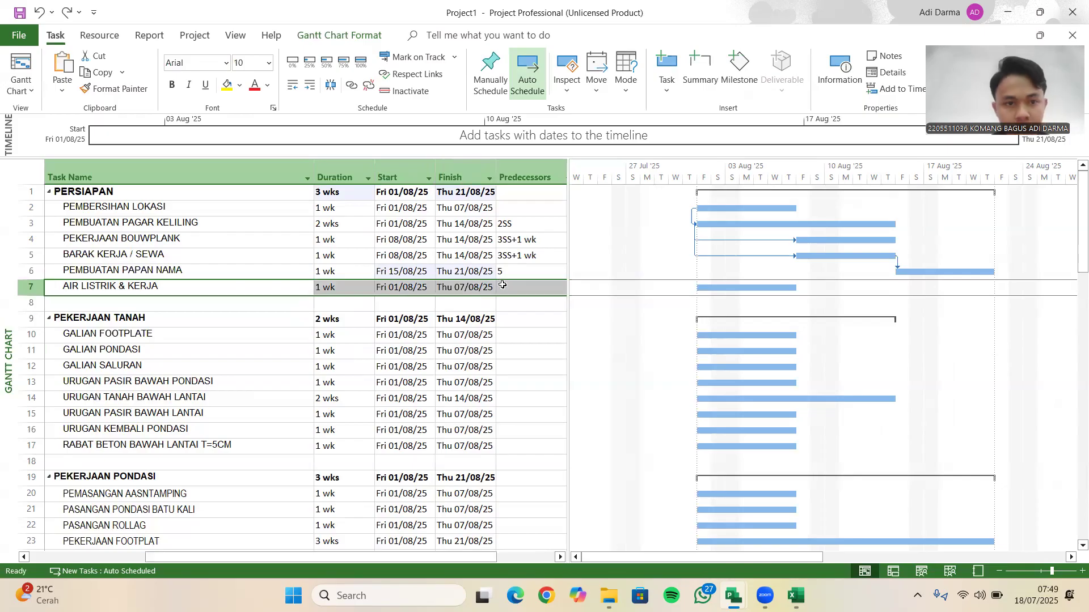
{"action": "left_click", "coordinate": [143, 322]}
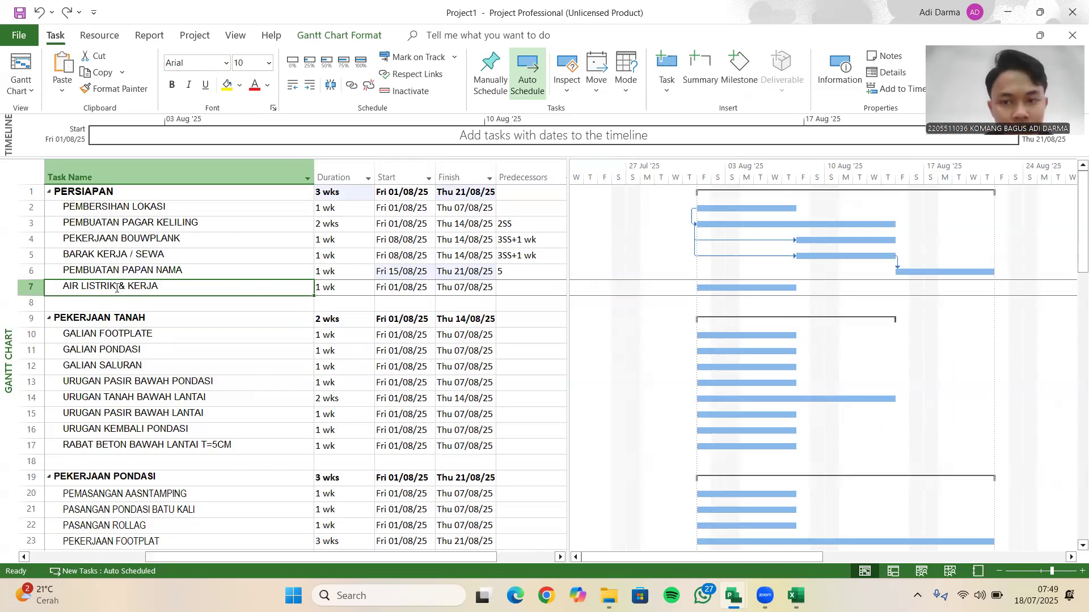
- Delete the AIR LISTRIK & KERJA task from the PERSIAPAN group
{"action": "left_click", "coordinate": [43, 287]}
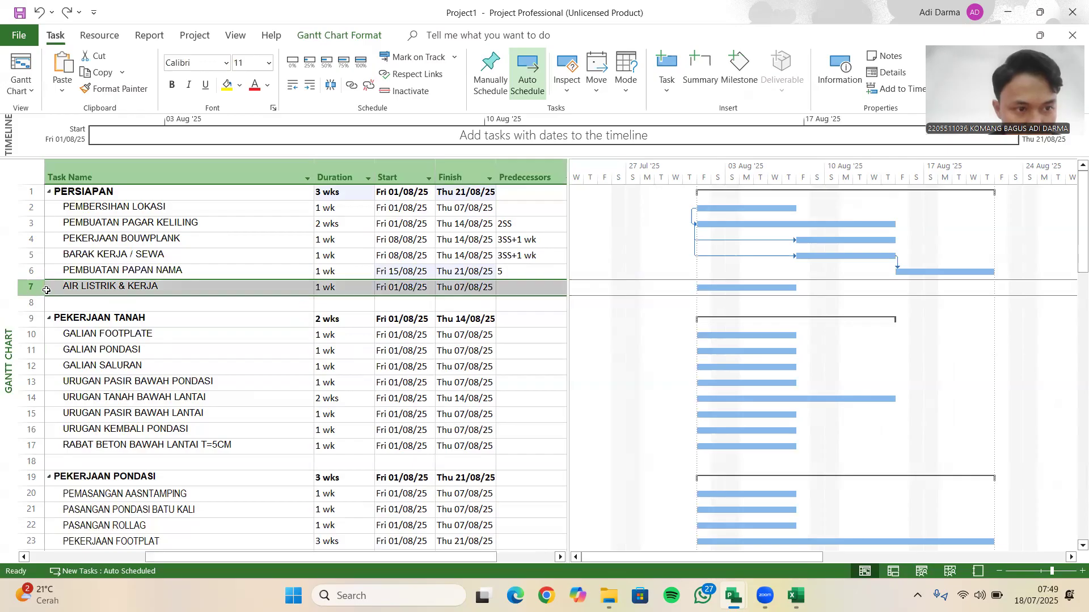
{"action": "right_click", "coordinate": [135, 287]}
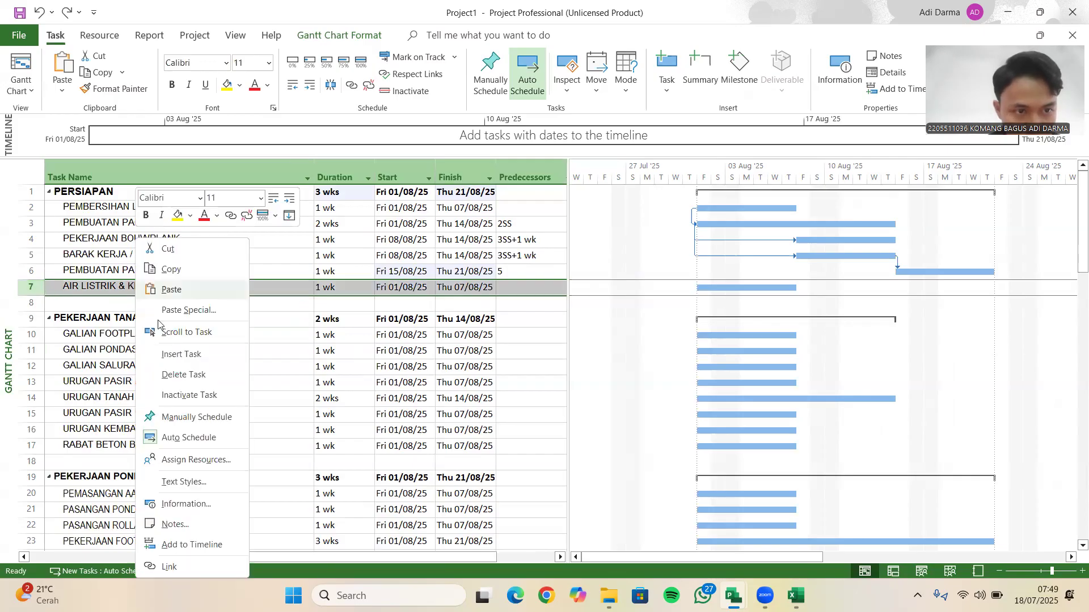
{"action": "left_click", "coordinate": [184, 375]}
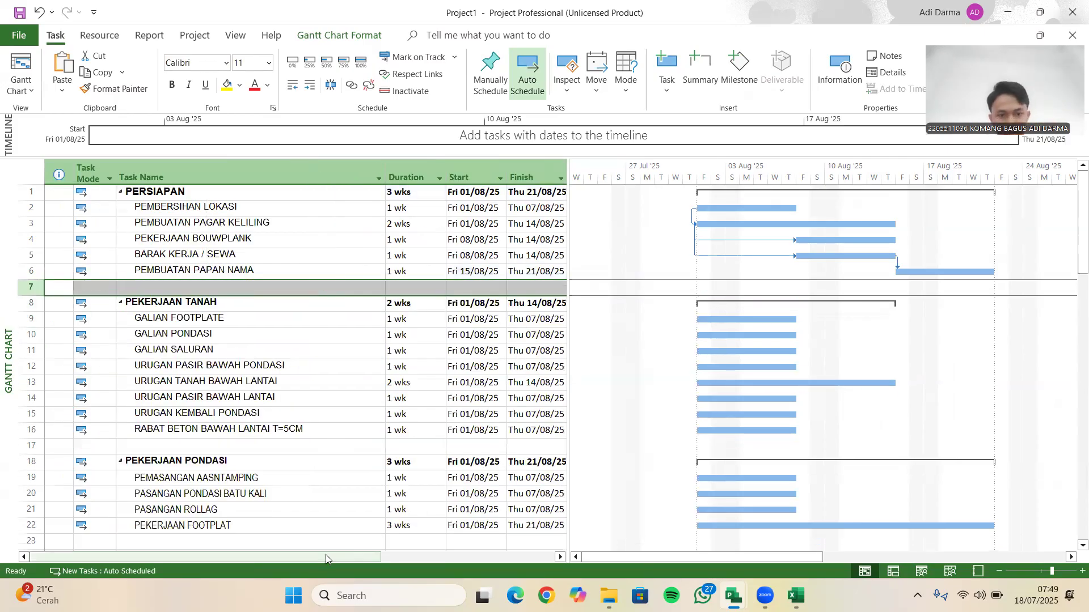
- Set the predecessor of GALIAN FOOTPLATE under PEKERJAAN TANAH to 5, linking it to BARAK KERJA / SEWA
{"action": "left_click_drag", "start_coordinate": [334, 557], "coordinate": [440, 557]}
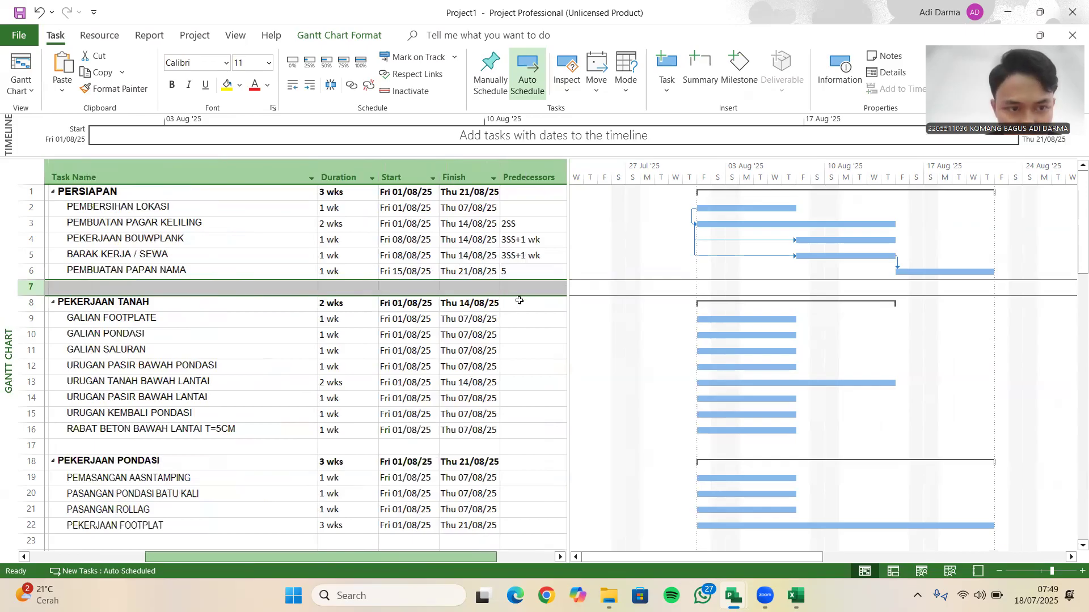
{"action": "left_click", "coordinate": [523, 304]}
{"action": "left_click", "coordinate": [535, 321]}
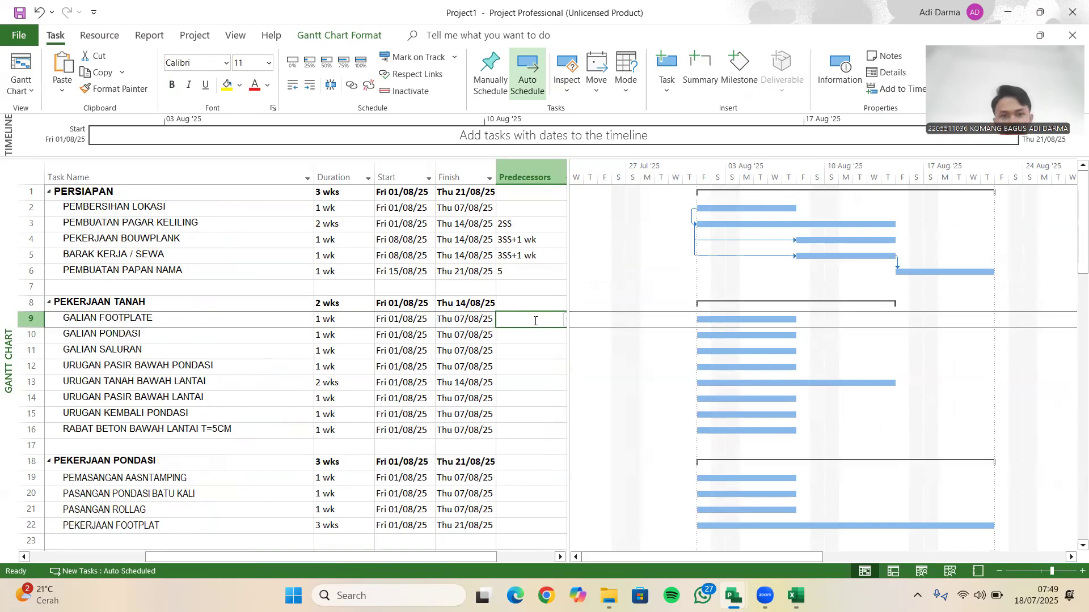
{"action": "type", "text": "5"}
{"action": "key", "text": "Return"}
- Check the PEKERJAAN TANAH weeks in the Excel schedule, and set the predecessor of GALIAN PONDASI to 9 in the project
{"action": "mouse_move", "coordinate": [796, 596]}
{"action": "left_click", "coordinate": [781, 516]}
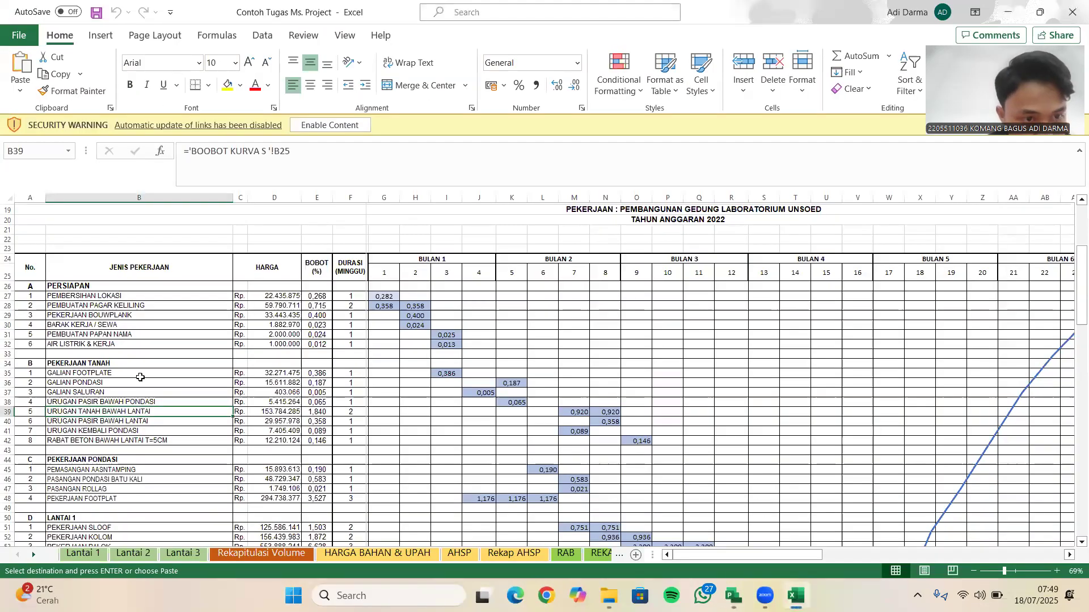
{"action": "left_click", "coordinate": [442, 377]}
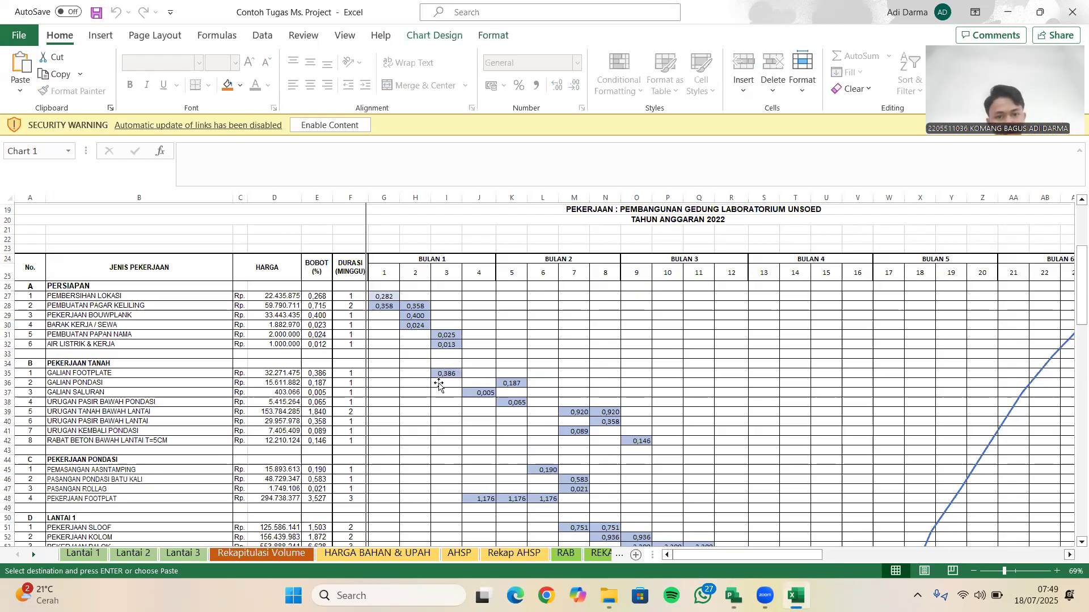
{"action": "left_click", "coordinate": [733, 595]}
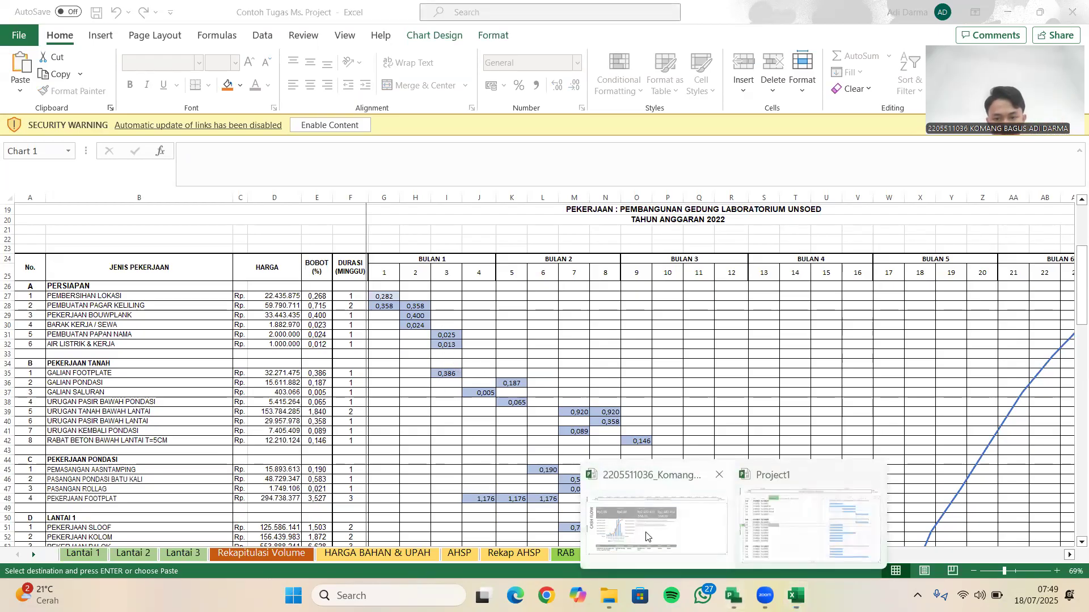
{"action": "left_click", "coordinate": [796, 531]}
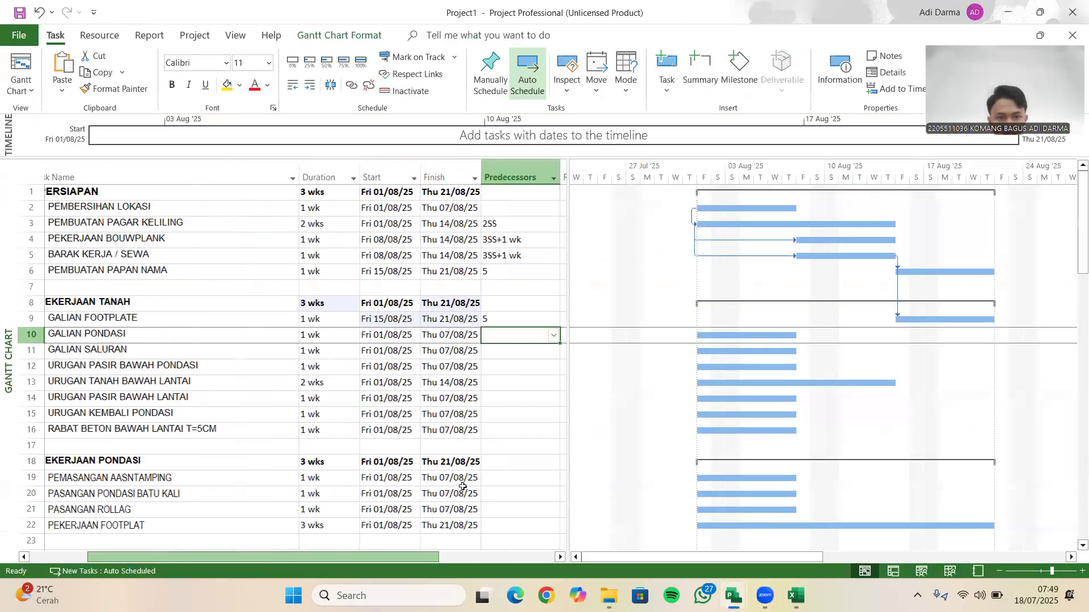
{"action": "double_click", "coordinate": [545, 340]}
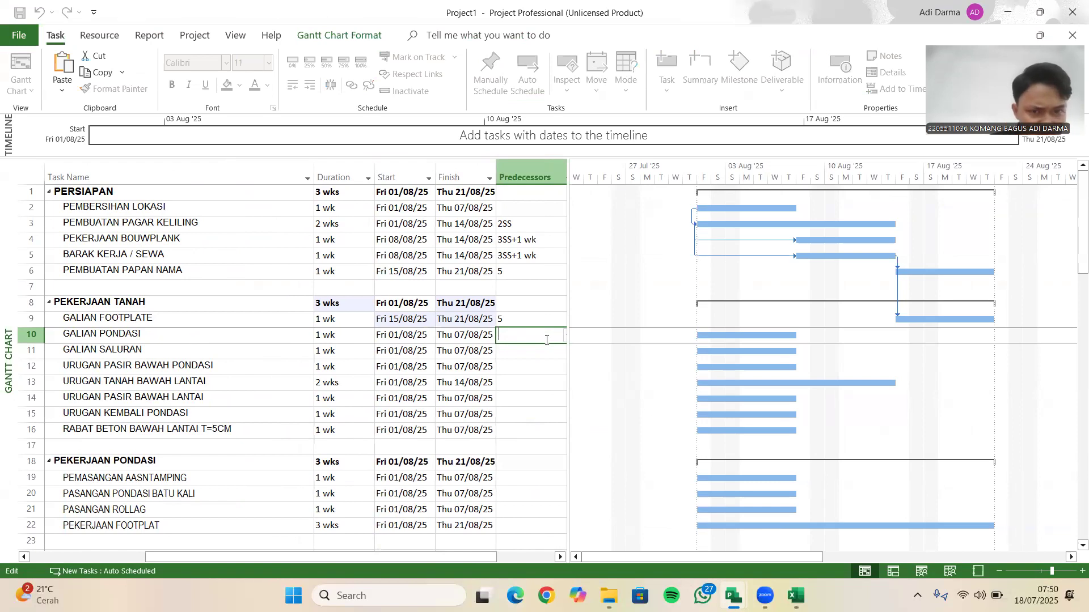
{"action": "type", "text": "9"}
{"action": "key", "text": "Return"}
{"action": "type", "text": "\\"}
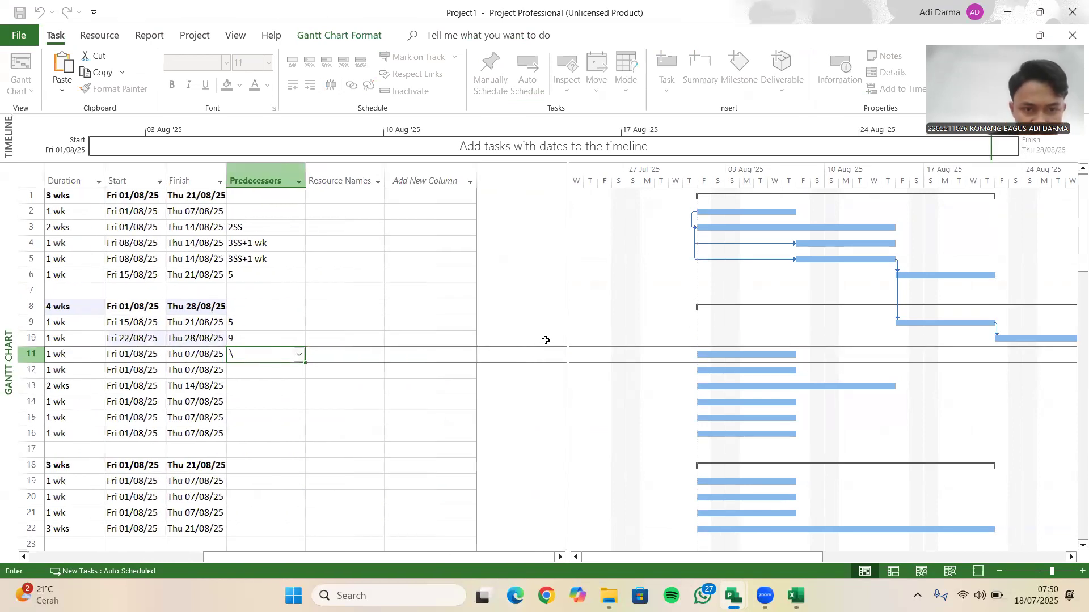
{"action": "key", "text": "Escape"}
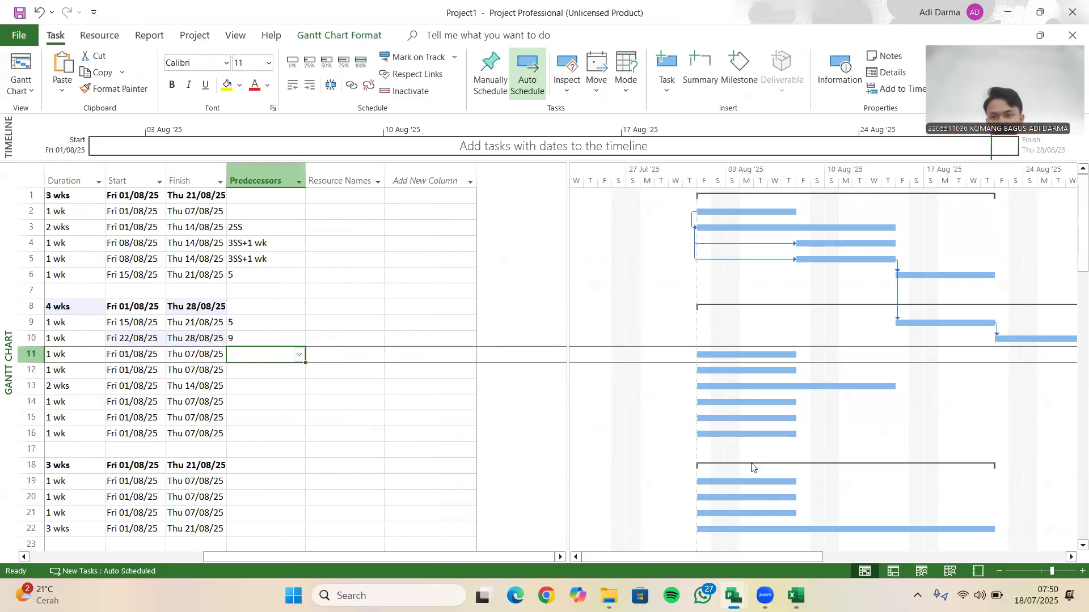
- Consult the GALIAN PONDASI and GALIAN SALURAN rows of the Excel schedule, and set the predecessor of GALIAN SALURAN to 9
{"action": "mouse_move", "coordinate": [796, 595]}
{"action": "left_click", "coordinate": [795, 528]}
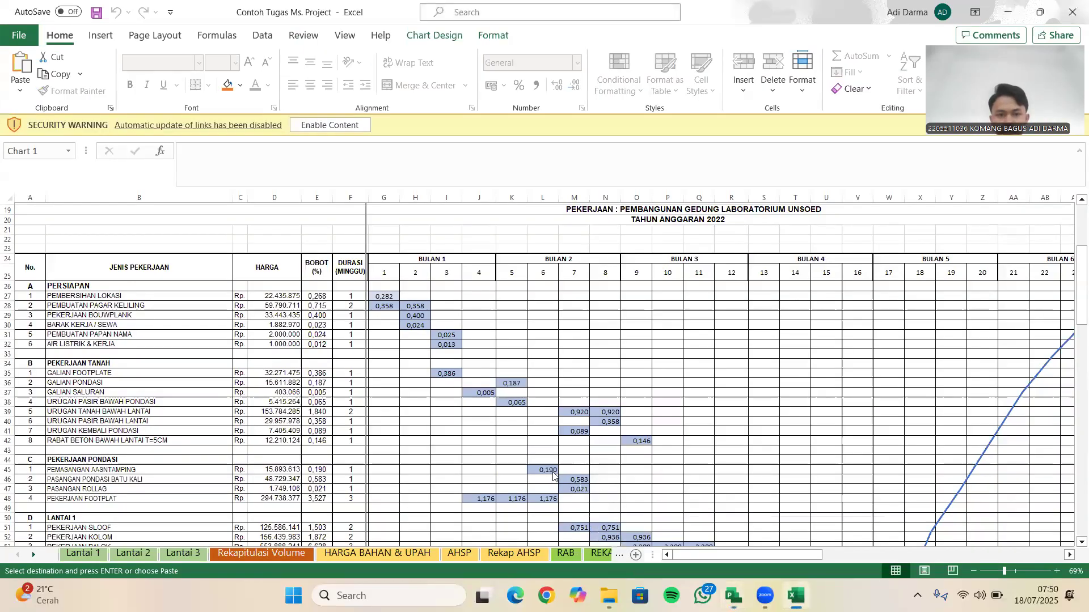
{"action": "left_click", "coordinate": [95, 383]}
{"action": "left_click", "coordinate": [533, 385]}
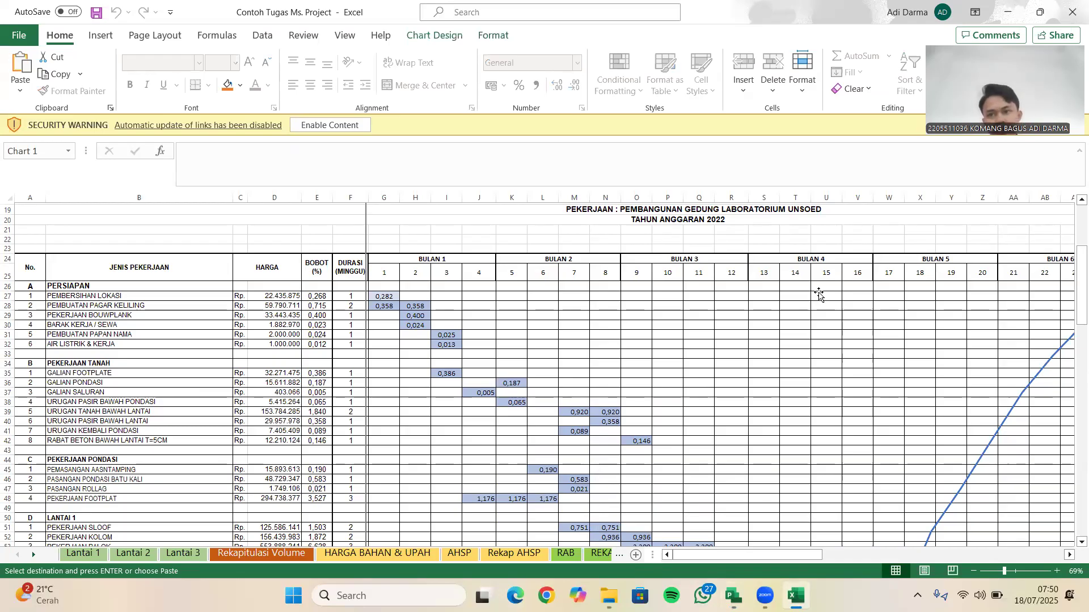
{"action": "key", "text": "alt+Tab"}
{"action": "left_click_drag", "start_coordinate": [478, 557], "coordinate": [422, 556]}
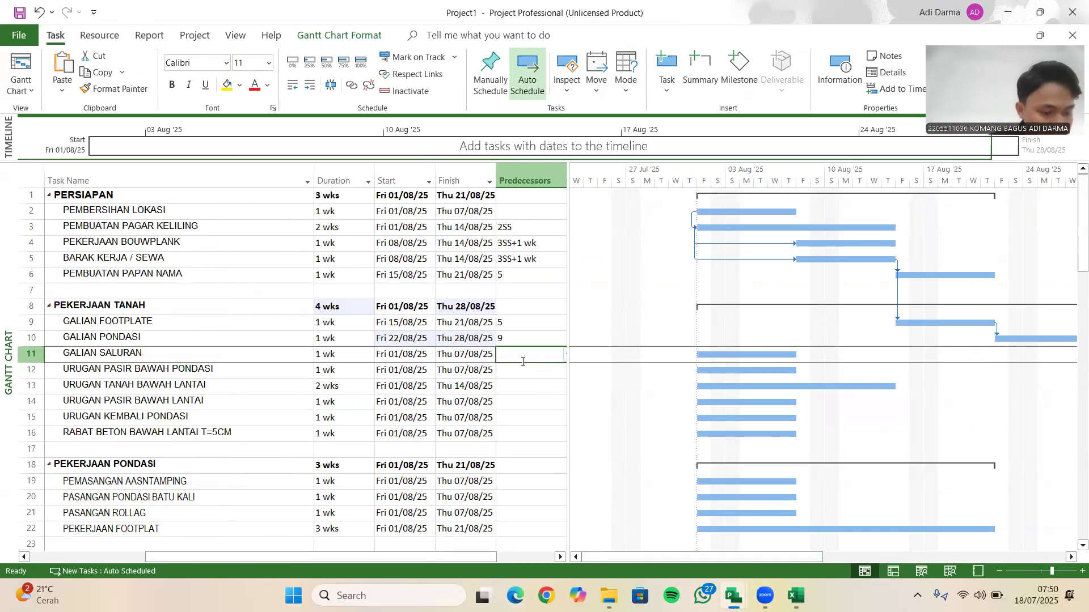
{"action": "type", "text": "9"}
{"action": "key", "text": "Return"}
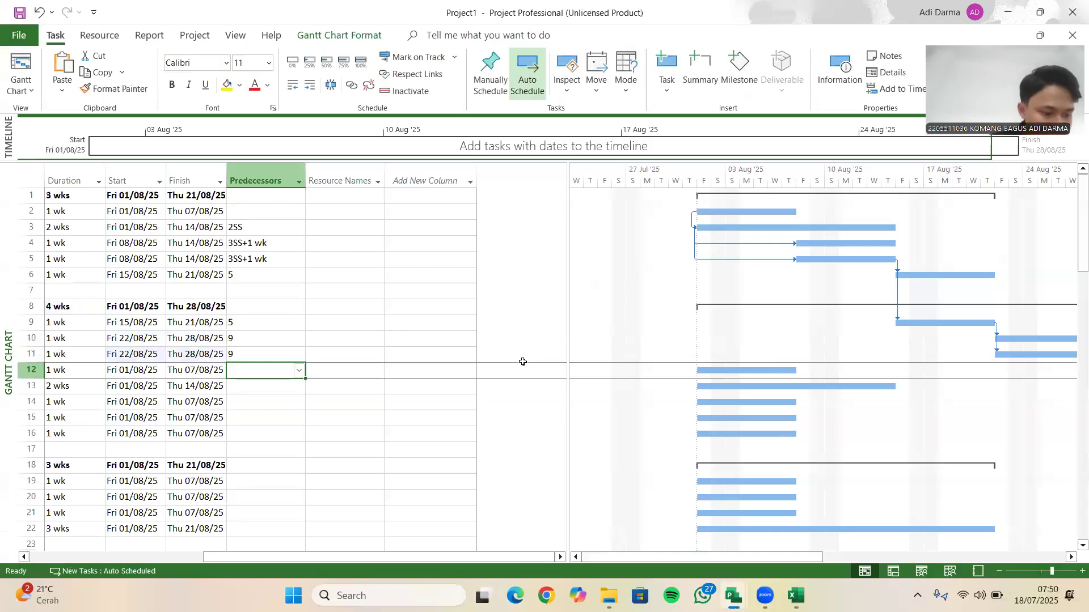
- Set the predecessor of URUGAN PASIR BAWAH PONDASI to 10 and that of URUGAN TANAH BAWAH LANTAI to 15
{"action": "type", "text": "1"}
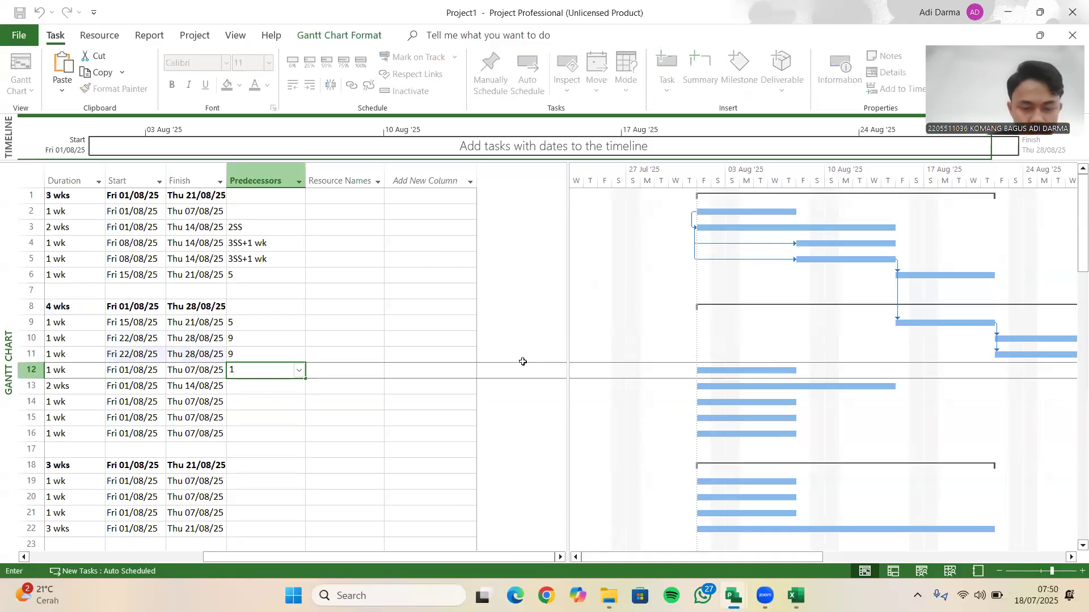
{"action": "type", "text": "0"}
{"action": "key", "text": "Return"}
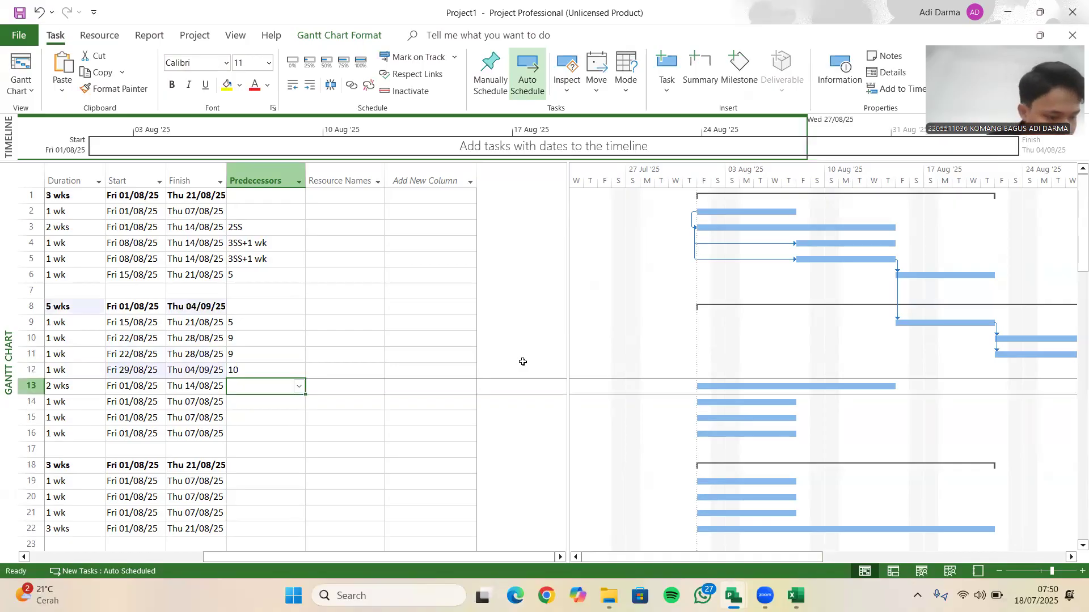
{"action": "type", "text": "15"}
{"action": "key", "text": "Return"}
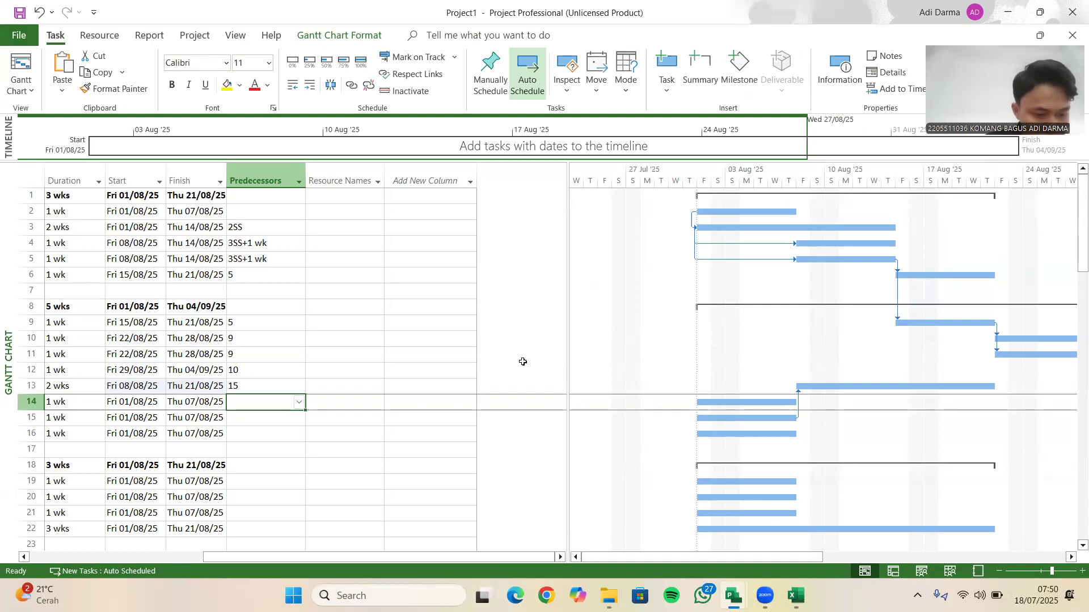
- Set the predecessor of URUGAN PASIR BAWAH LANTAI to 13FS-1 wk
{"action": "type", "text": "13FS"}
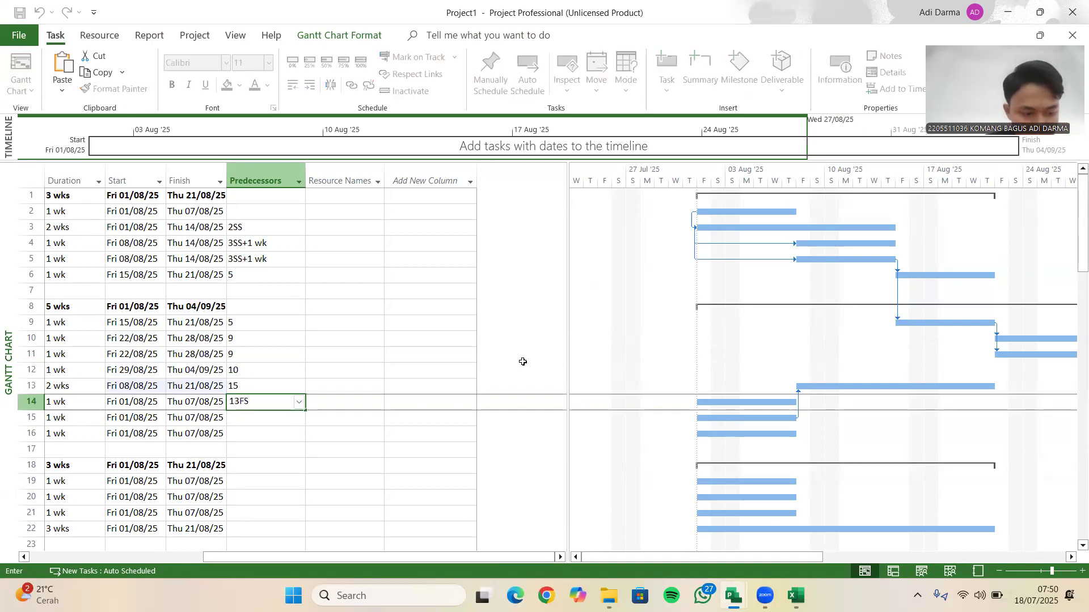
{"action": "type", "text": "-1 "}
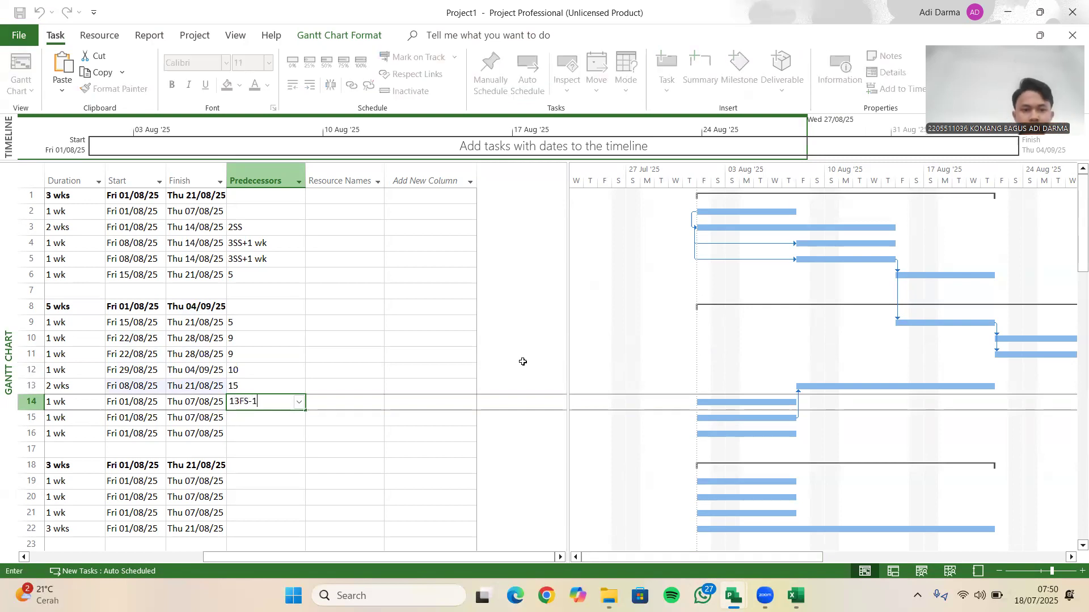
{"action": "type", "text": "w"}
{"action": "key", "text": "Return"}
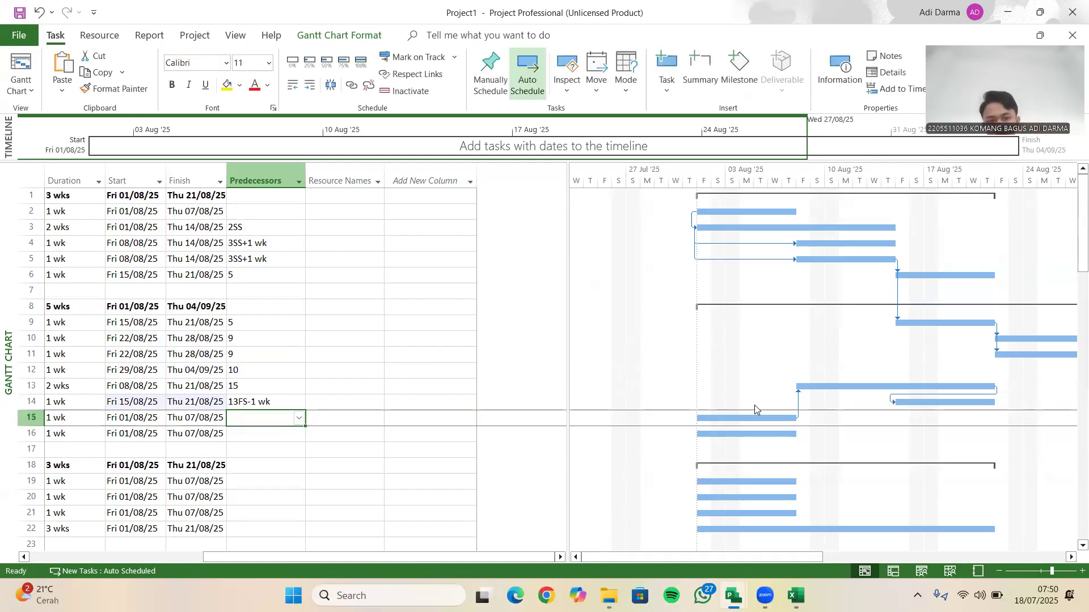
- Check the predecessors of URUGAN PASIR BAWAH LANTAI and URUGAN TANAH BAWAH LANTAI, and set the predecessor of URUGAN KEMBALI PONDASI to 10
{"action": "left_click_drag", "start_coordinate": [442, 559], "coordinate": [384, 560]}
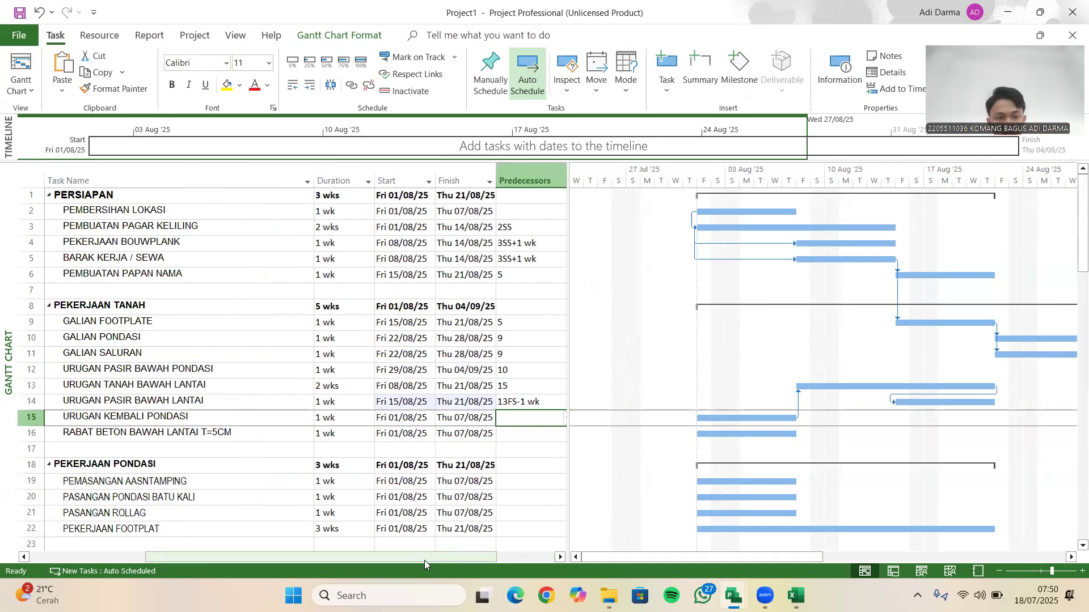
{"action": "left_click", "coordinate": [510, 398]}
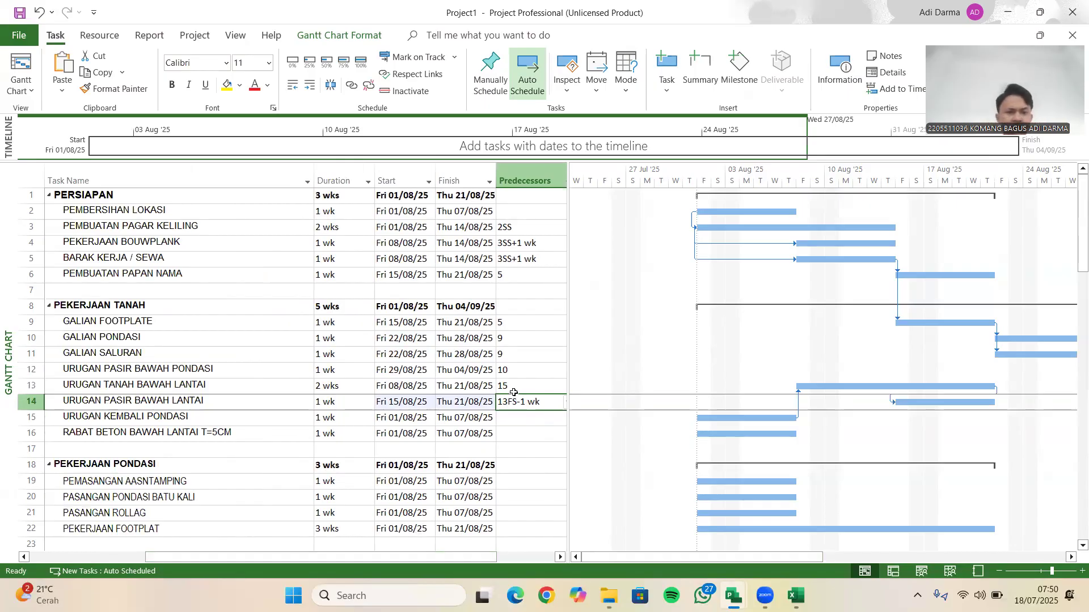
{"action": "left_click", "coordinate": [517, 381]}
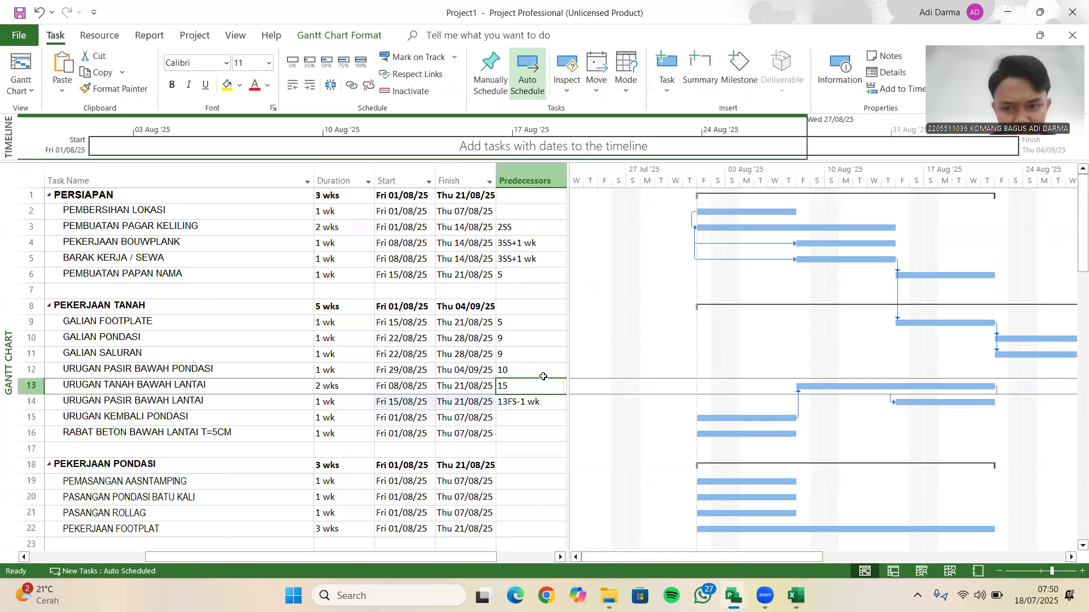
{"action": "left_click", "coordinate": [530, 418]}
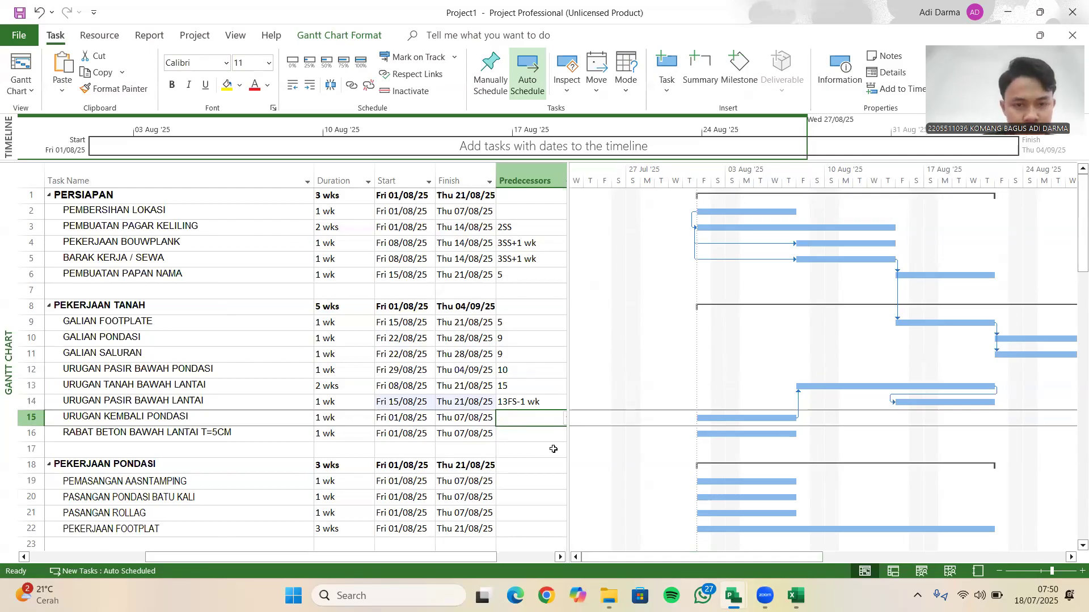
{"action": "type", "text": "10"}
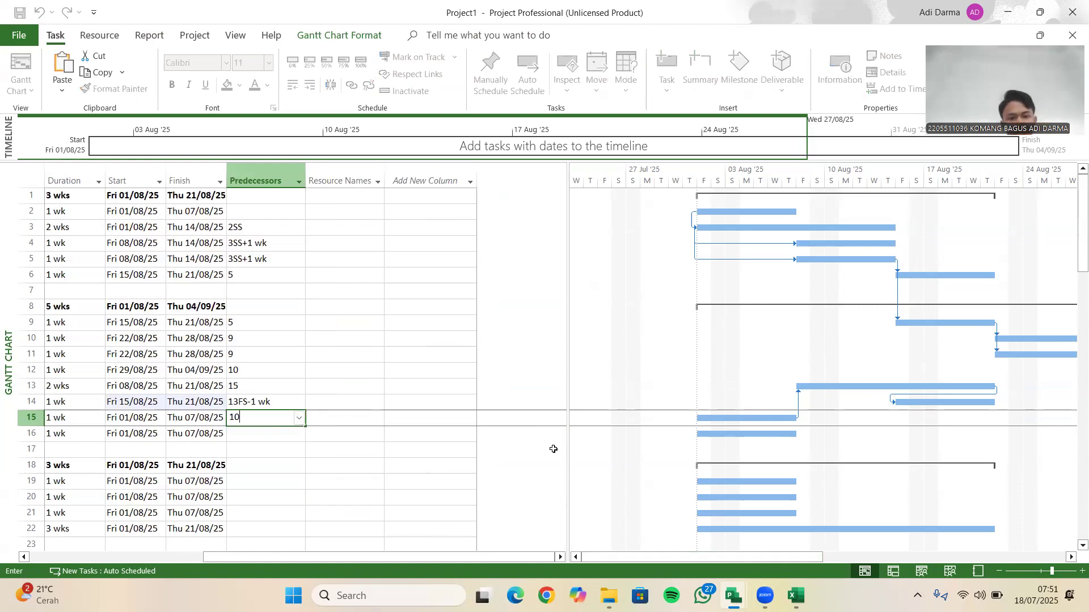
{"action": "key", "text": "Return"}
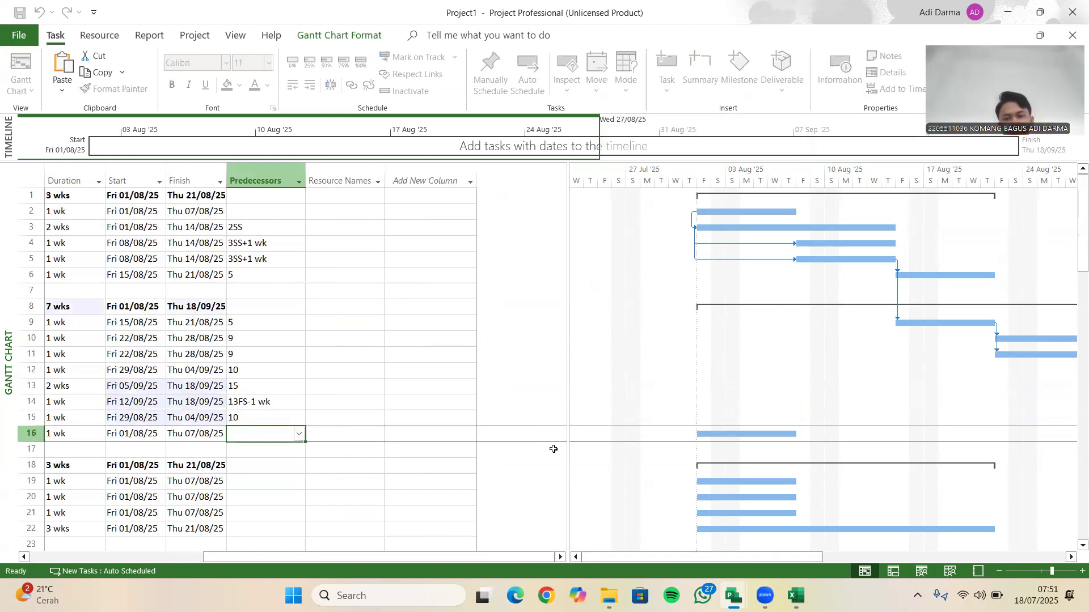
- Review the task names and predecessors across the whole schedule, from PERSIAPAN to PEKERJAAN KUNCI, KACA & PENGGANTUNG
{"action": "left_click_drag", "start_coordinate": [710, 556], "coordinate": [631, 537]}
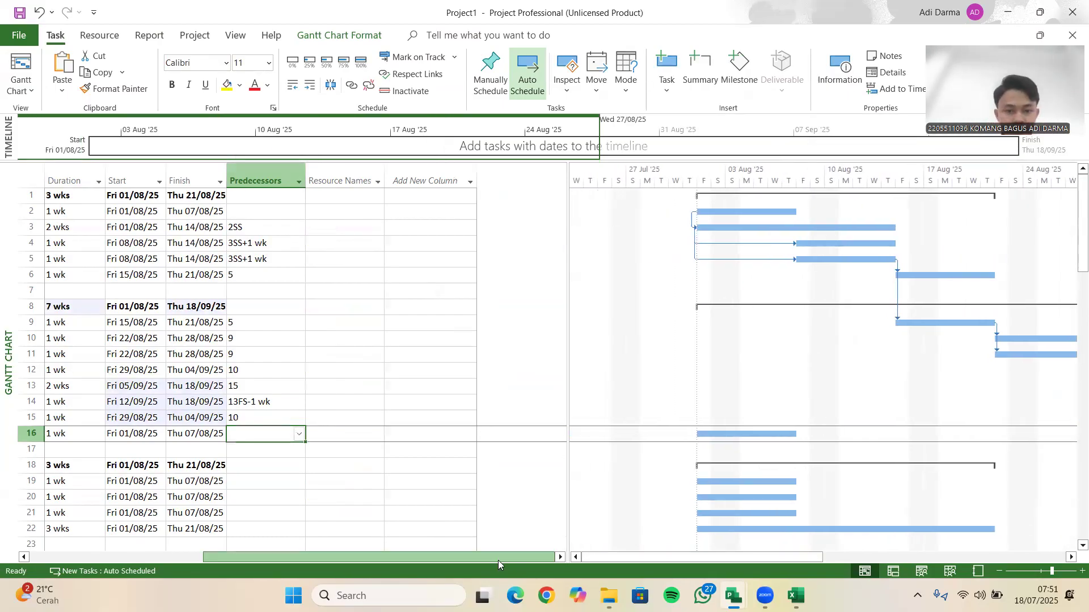
{"action": "left_click_drag", "start_coordinate": [498, 560], "coordinate": [421, 481]}
{"action": "scroll", "coordinate": [441, 457], "scroll_direction": "left", "scroll_amount": 1}
{"action": "scroll", "coordinate": [431, 547], "scroll_direction": "down", "scroll_amount": 2}
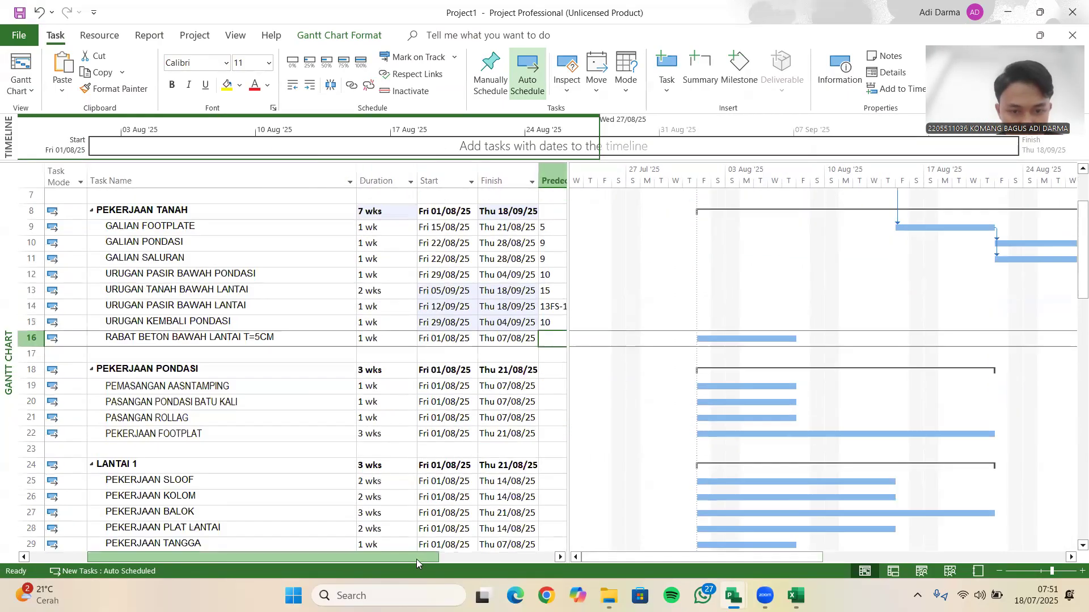
{"action": "scroll", "coordinate": [460, 559], "scroll_direction": "right", "scroll_amount": 1}
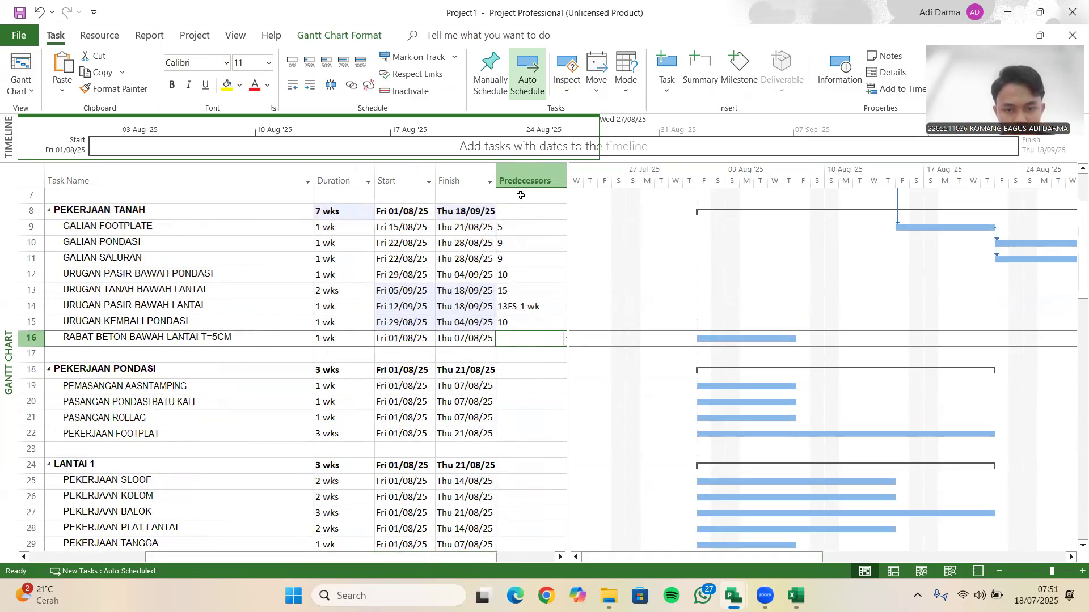
{"action": "scroll", "coordinate": [499, 283], "scroll_direction": "down", "scroll_amount": 5}
{"action": "scroll", "coordinate": [492, 332], "scroll_direction": "down", "scroll_amount": 17}
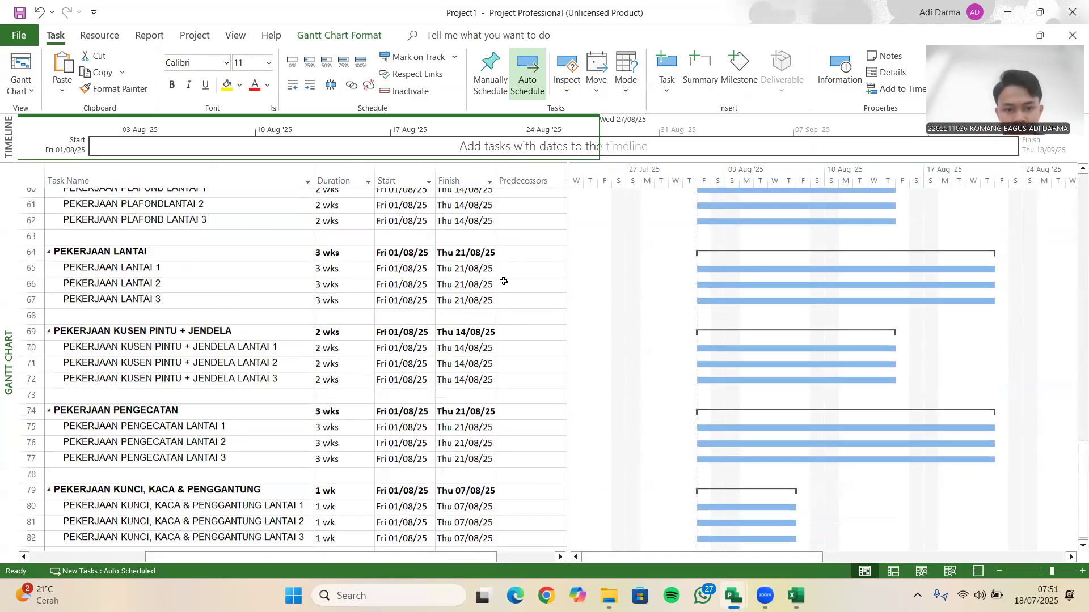
{"action": "left_click_drag", "start_coordinate": [525, 340], "coordinate": [527, 261]}
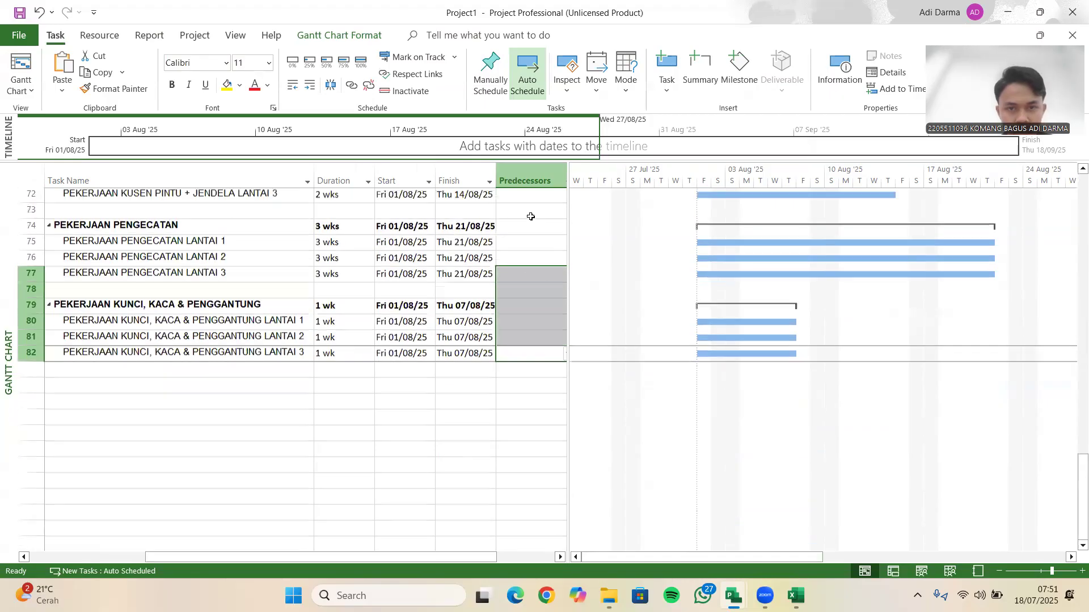
{"action": "scroll", "coordinate": [528, 257], "scroll_direction": "up", "scroll_amount": 2}
{"action": "scroll", "coordinate": [527, 257], "scroll_direction": "up", "scroll_amount": 20}
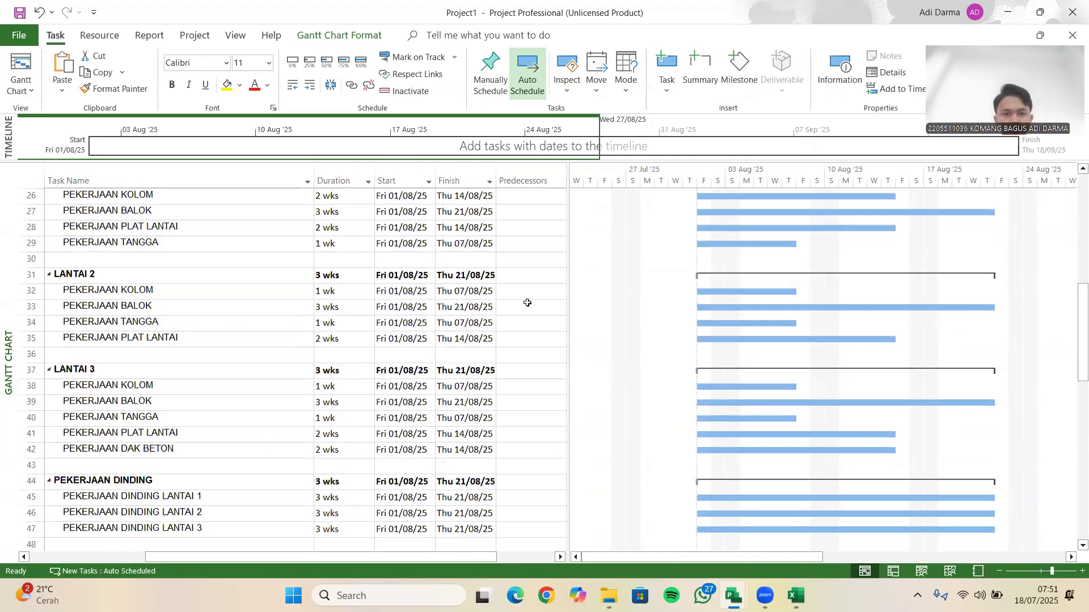
{"action": "left_click", "coordinate": [502, 451]}
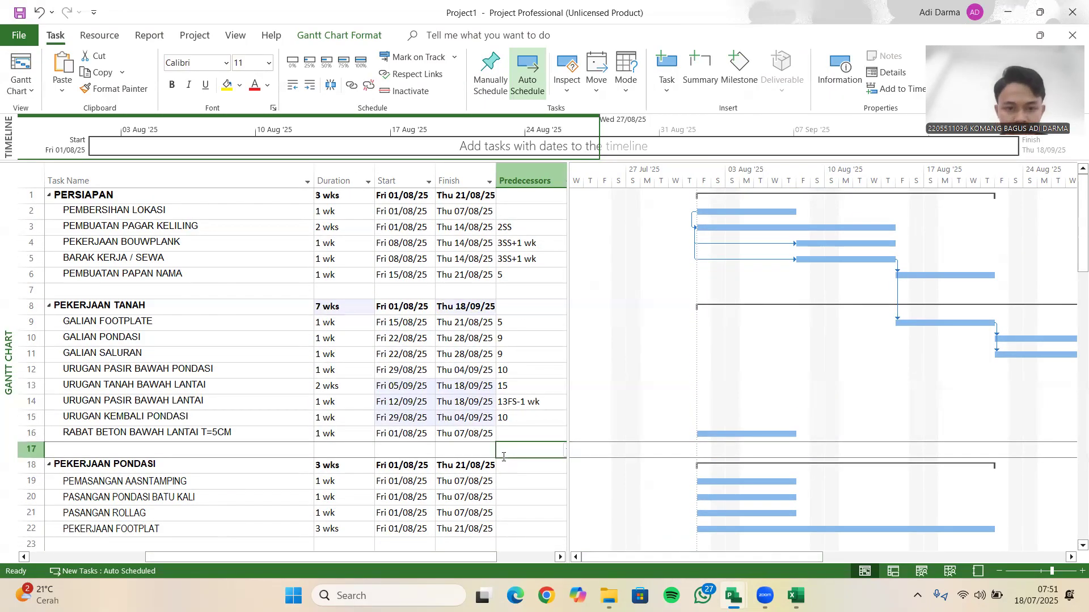
{"action": "left_click_drag", "start_coordinate": [445, 557], "coordinate": [397, 536]}
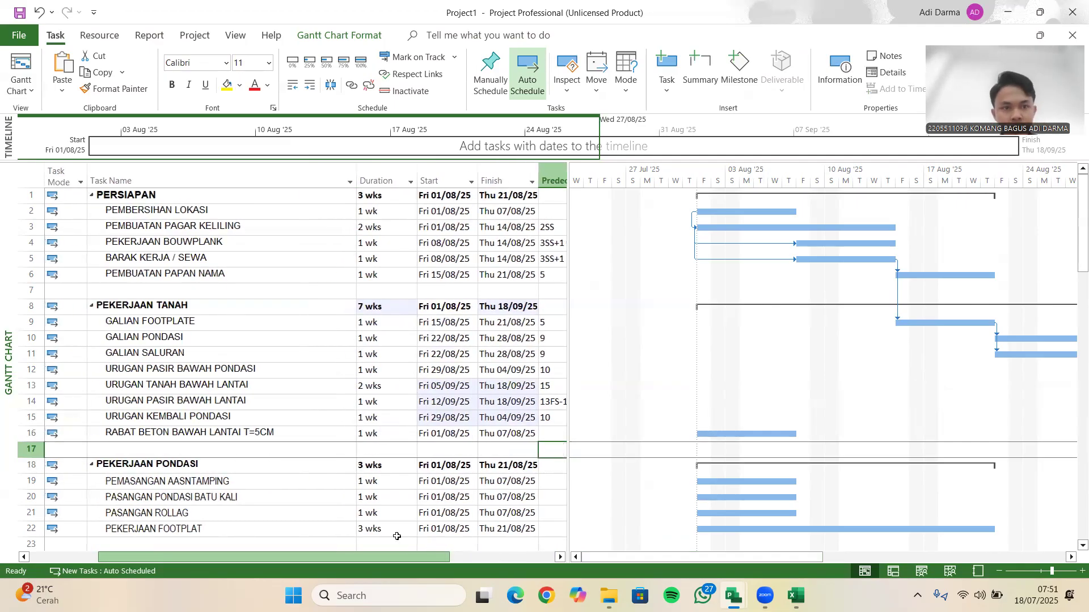
{"action": "left_click", "coordinate": [267, 327]}
{"action": "left_click", "coordinate": [308, 269]}
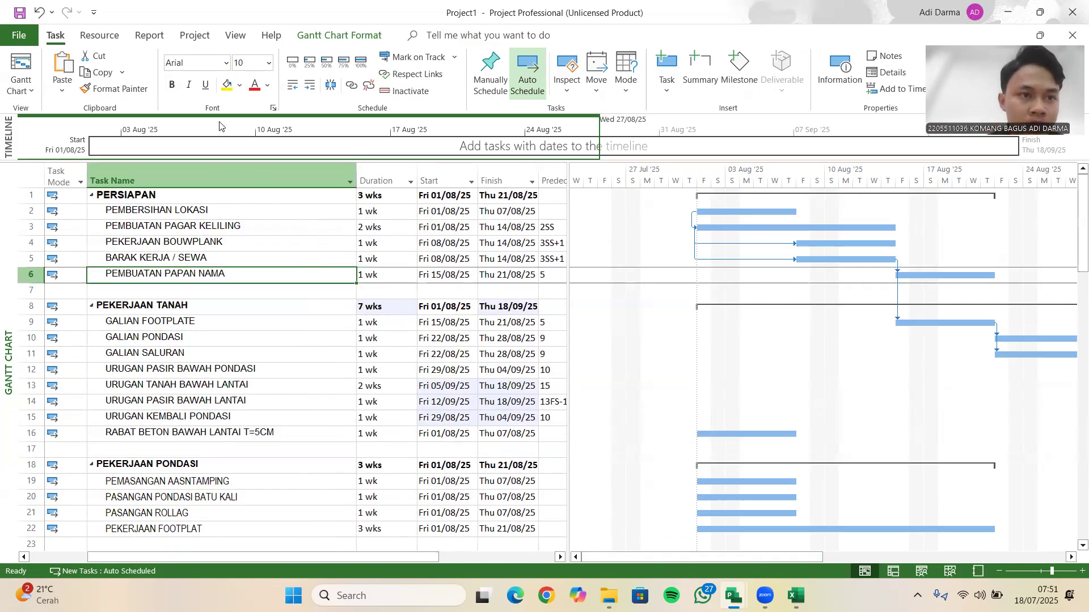
- Open the project's WBS code definition and set level 1 of the code mask to Uppercase Letters (ordered) with length 1
{"action": "left_click", "coordinate": [102, 38]}
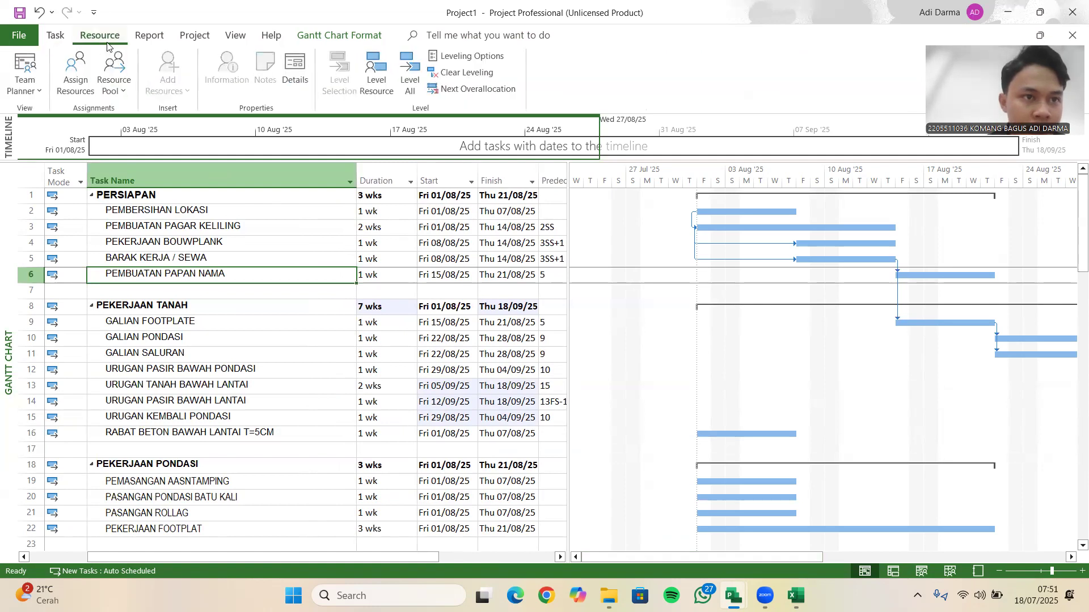
{"action": "left_click", "coordinate": [148, 37]}
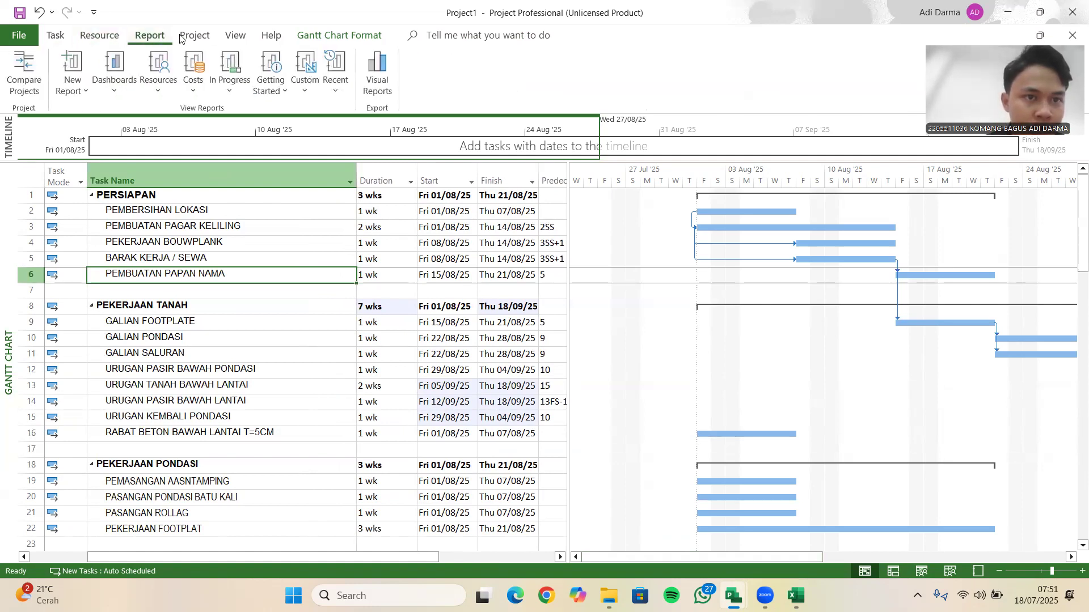
{"action": "left_click", "coordinate": [202, 41]}
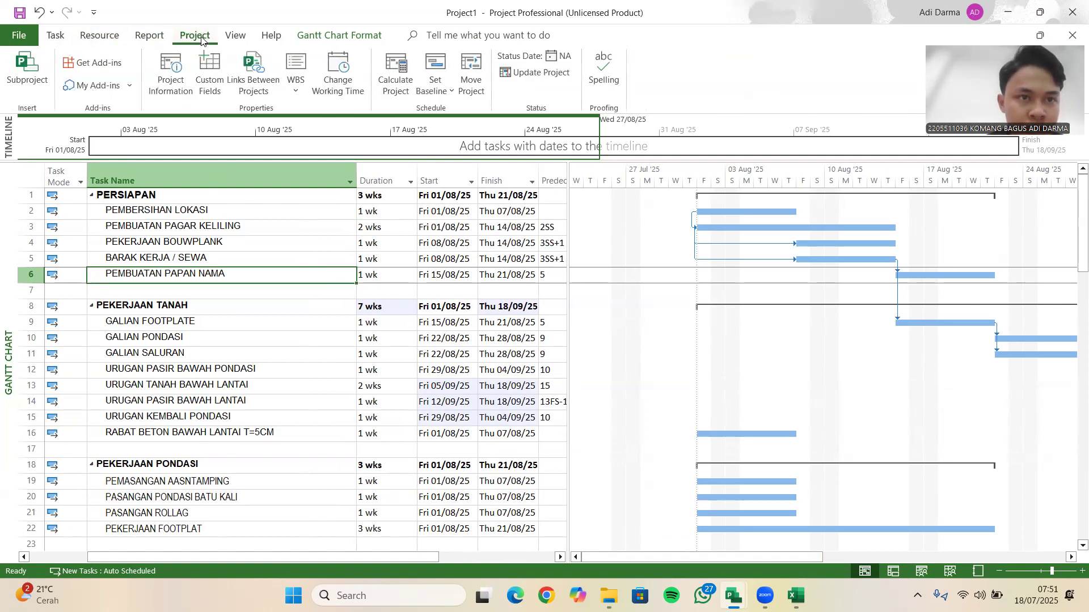
{"action": "left_click", "coordinate": [303, 91]}
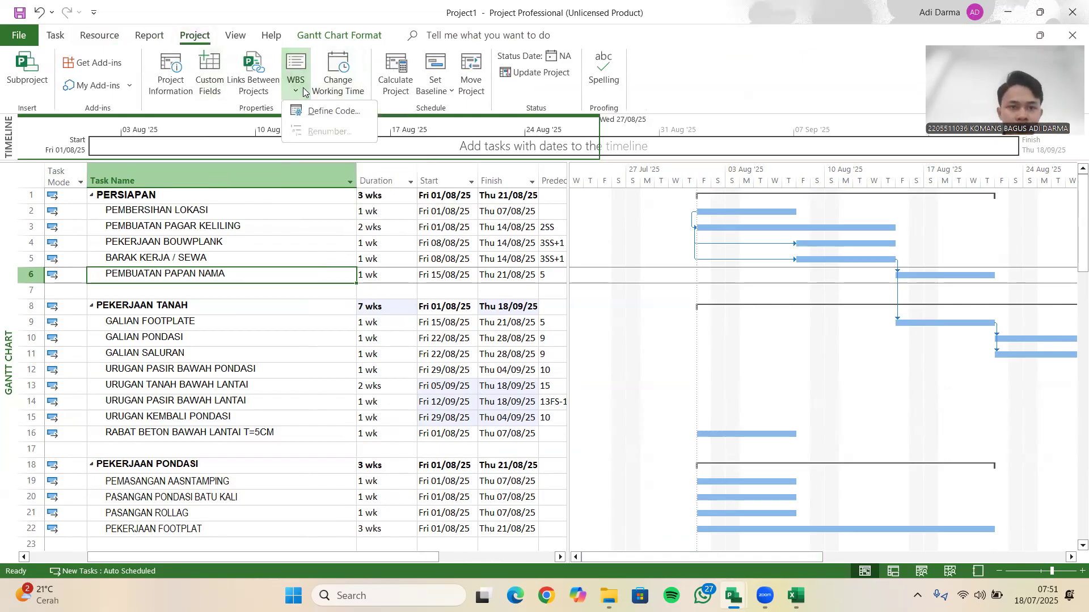
{"action": "left_click", "coordinate": [326, 109]}
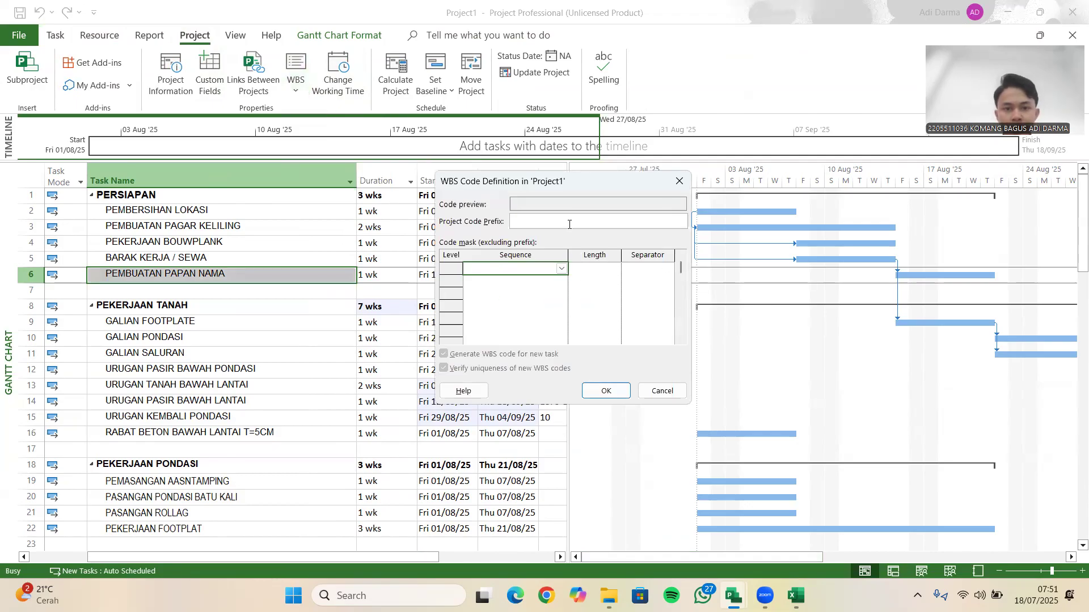
{"action": "left_click_drag", "start_coordinate": [580, 187], "coordinate": [444, 186]}
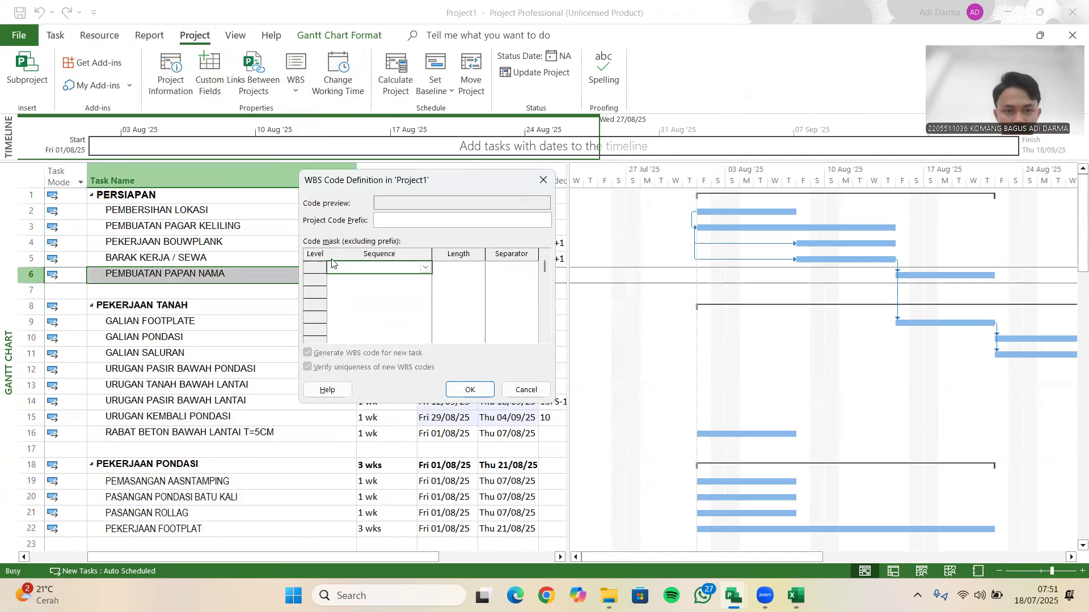
{"action": "left_click", "coordinate": [426, 268]}
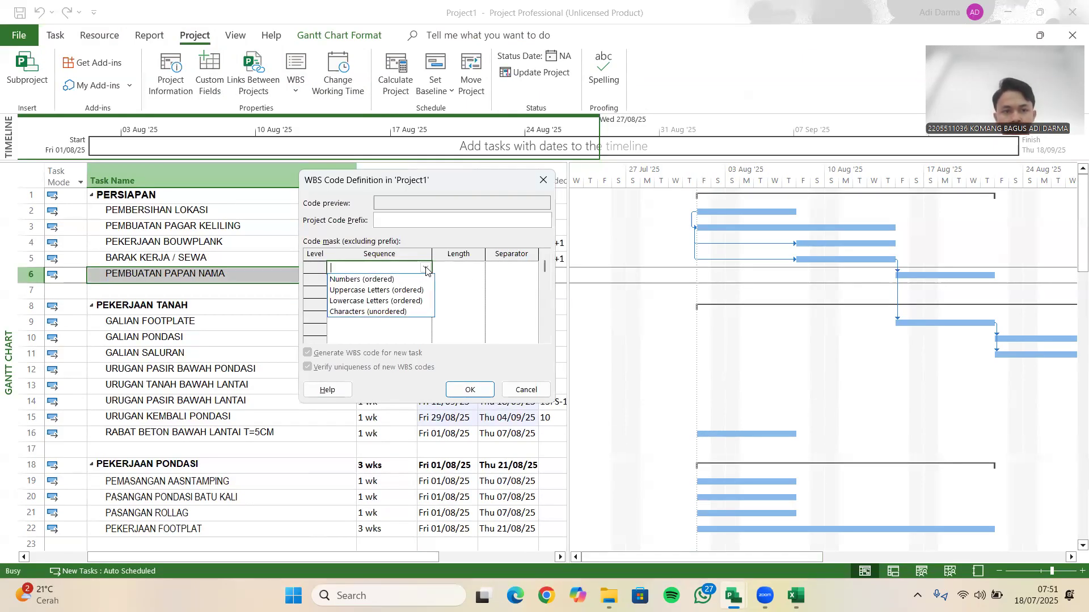
{"action": "left_click", "coordinate": [406, 290]}
{"action": "left_click", "coordinate": [479, 267]}
{"action": "left_click", "coordinate": [479, 267]}
{"action": "left_click", "coordinate": [459, 290]}
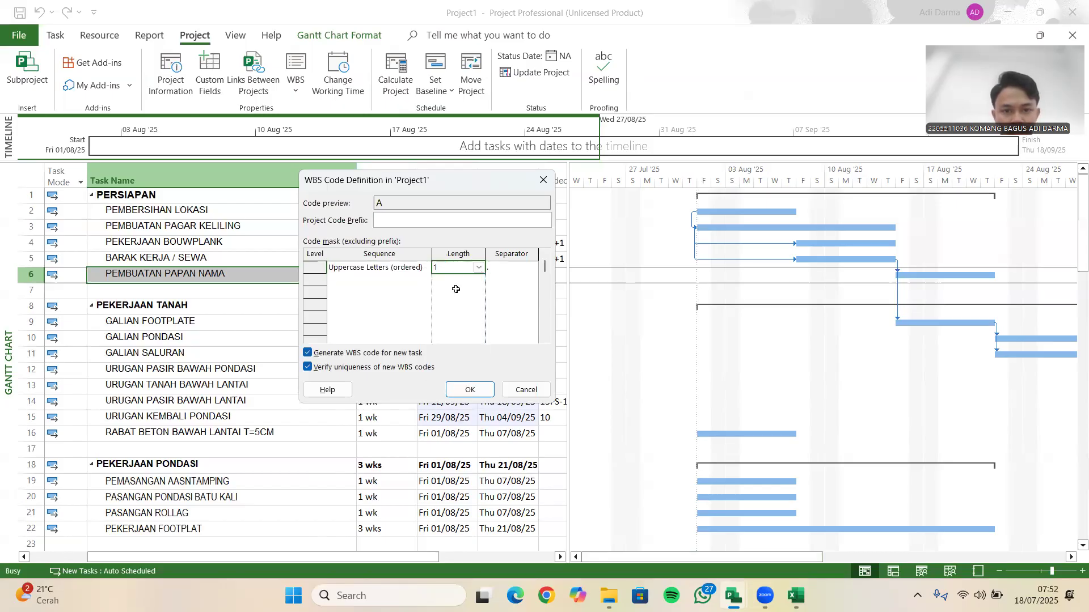
- Add level 2 to the WBS code mask as Numbers (ordered) with length 1
{"action": "left_click", "coordinate": [409, 279]}
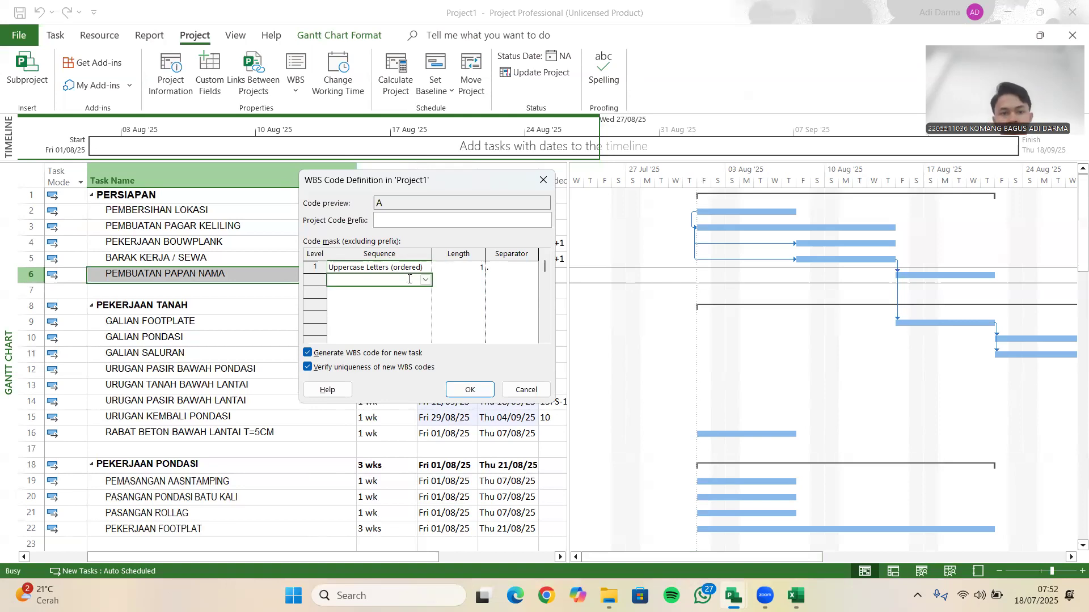
{"action": "left_click", "coordinate": [414, 279]}
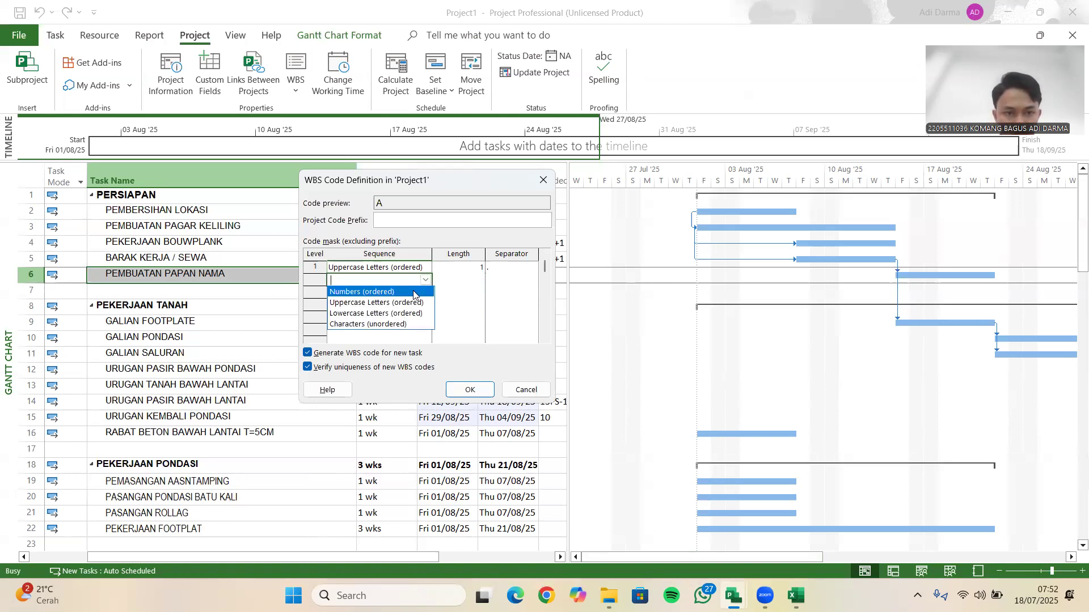
{"action": "left_click", "coordinate": [413, 292]}
{"action": "left_click", "coordinate": [479, 280]}
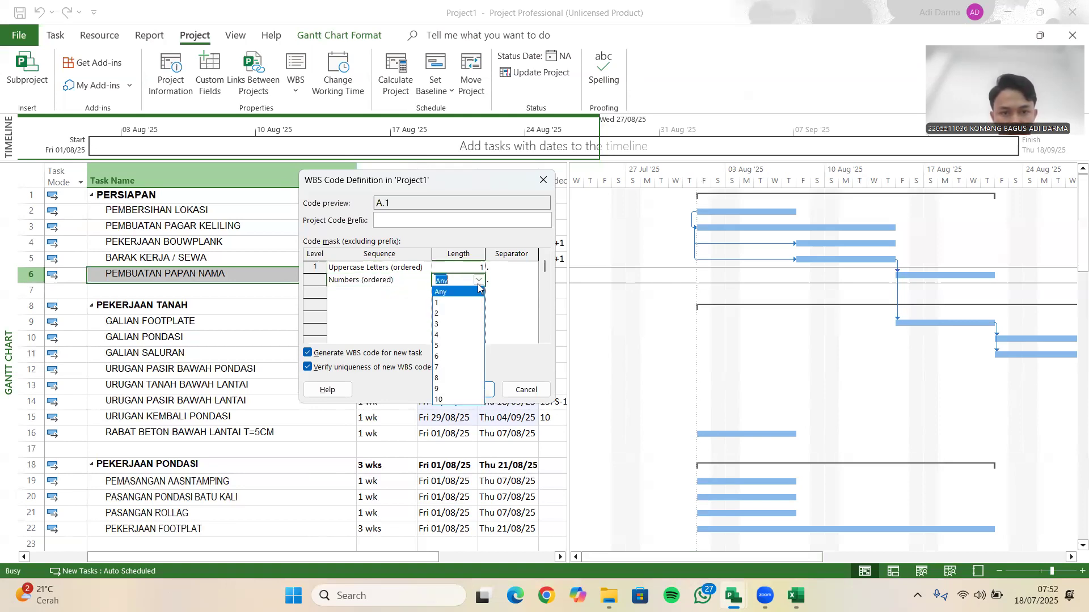
{"action": "left_click", "coordinate": [451, 303]}
- Try Lowercase Letters (ordered) as the sequence for level 3 of the WBS code mask
{"action": "left_click", "coordinate": [401, 293]}
{"action": "left_click", "coordinate": [418, 292]}
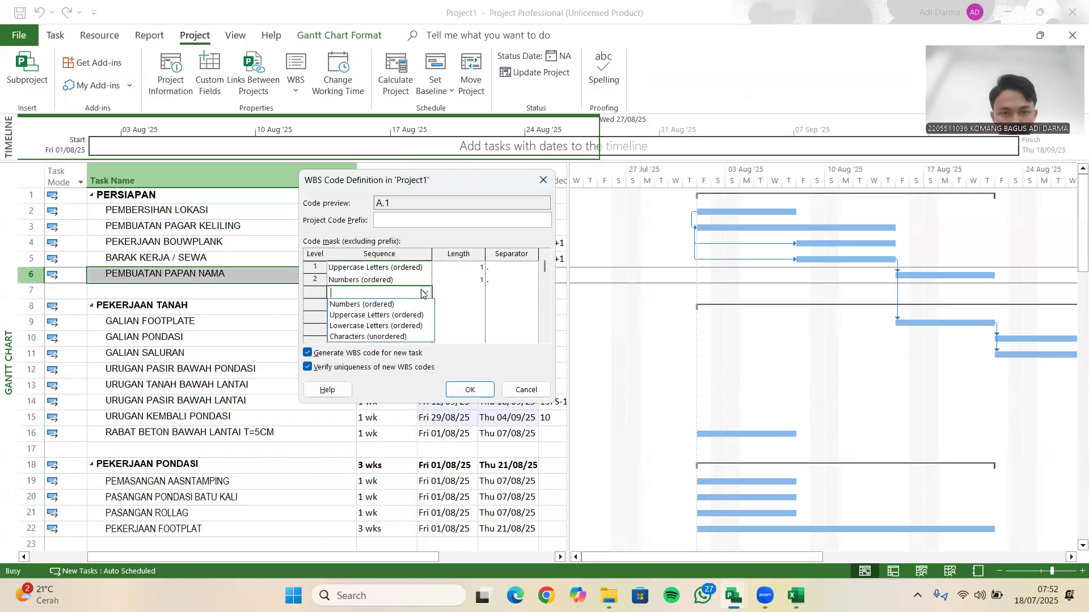
{"action": "left_click", "coordinate": [426, 292]}
{"action": "left_click", "coordinate": [426, 291]}
{"action": "left_click", "coordinate": [389, 324]}
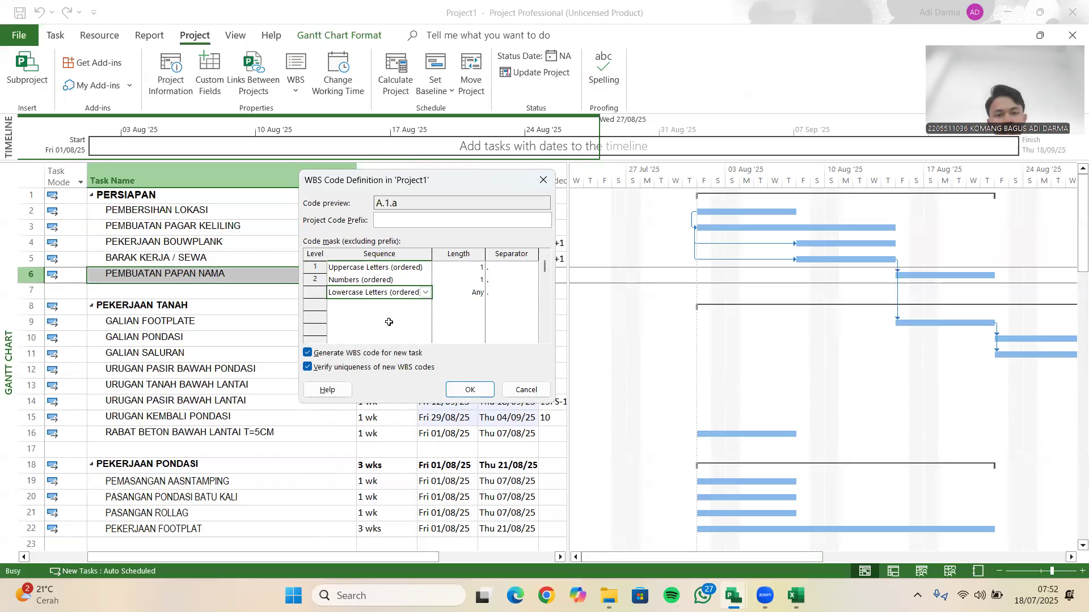
- Set level 3 of the WBS code mask to Numbers (ordered) with length 1
{"action": "left_click", "coordinate": [426, 292]}
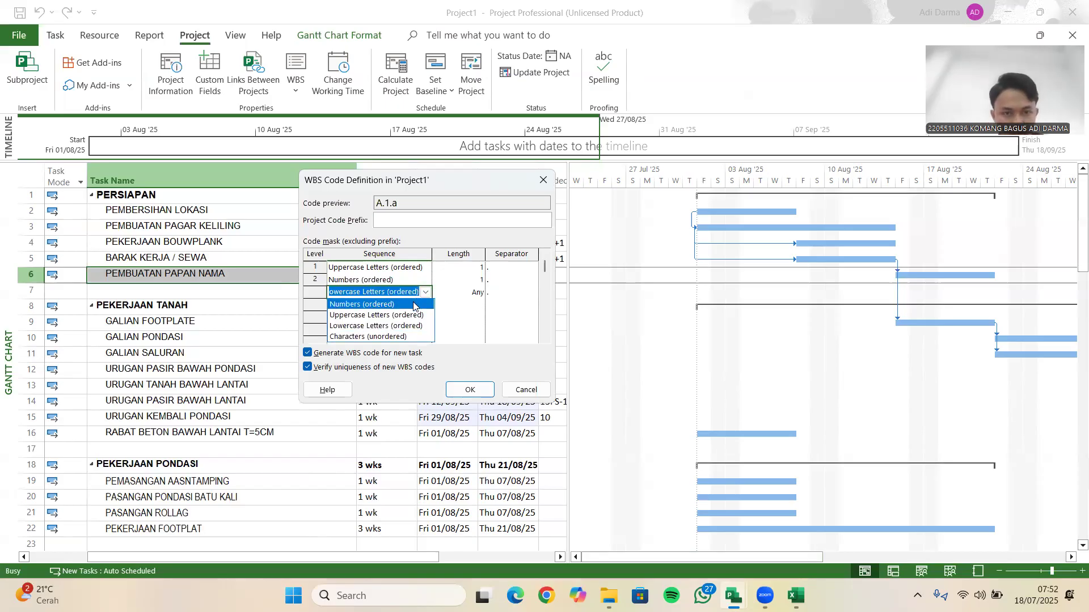
{"action": "left_click", "coordinate": [414, 305]}
{"action": "left_click", "coordinate": [480, 293]}
{"action": "left_click", "coordinate": [451, 316]}
- Add level 4 to the WBS code mask as Lowercase Letters (ordered) with length 1
{"action": "left_click", "coordinate": [406, 306]}
{"action": "left_click", "coordinate": [425, 305]}
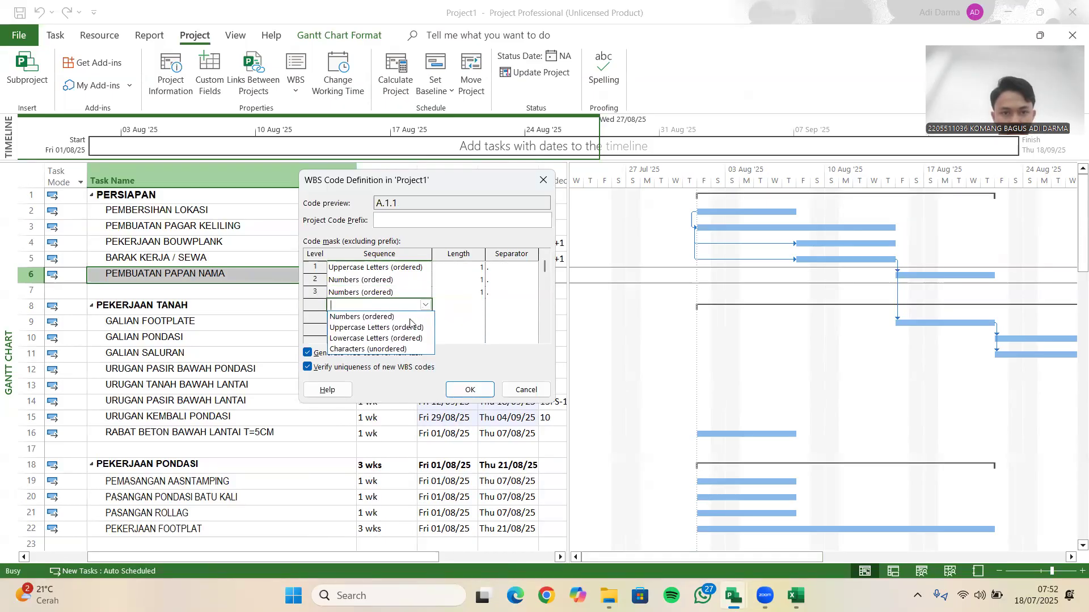
{"action": "left_click", "coordinate": [388, 338]}
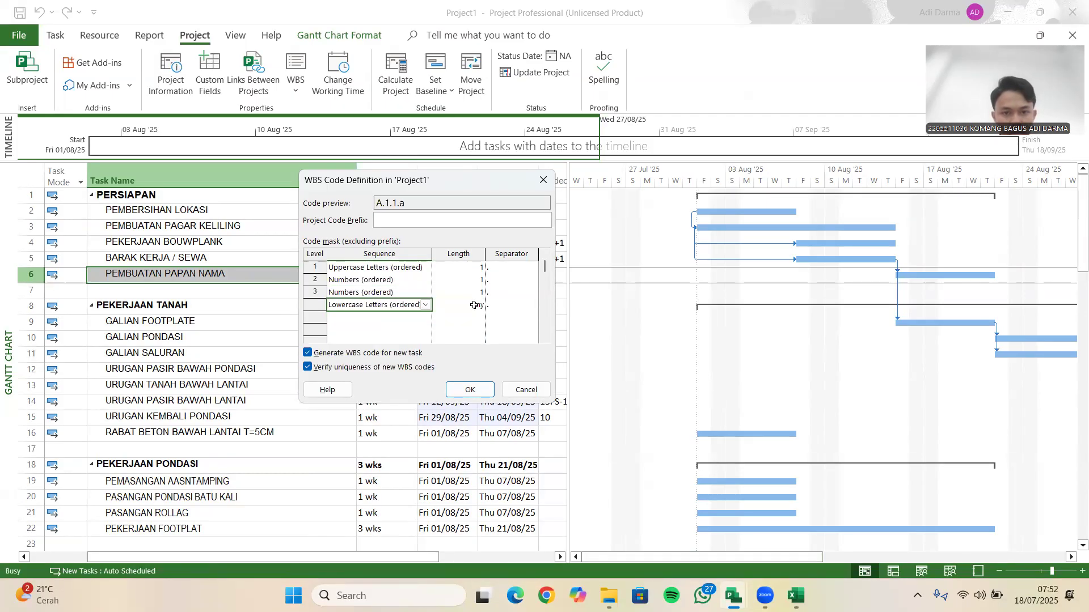
{"action": "left_click", "coordinate": [473, 305]}
{"action": "left_click", "coordinate": [479, 305]}
{"action": "left_click", "coordinate": [448, 329]}
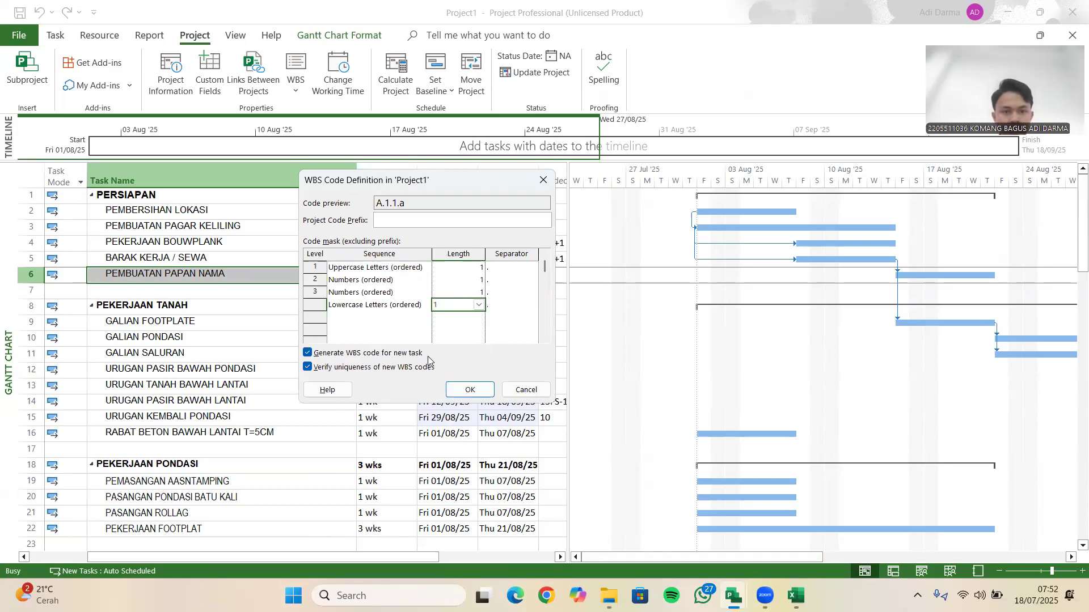
- Confirm the WBS code definition and insert a WBS column before the Task Name column
{"action": "left_click", "coordinate": [451, 388]}
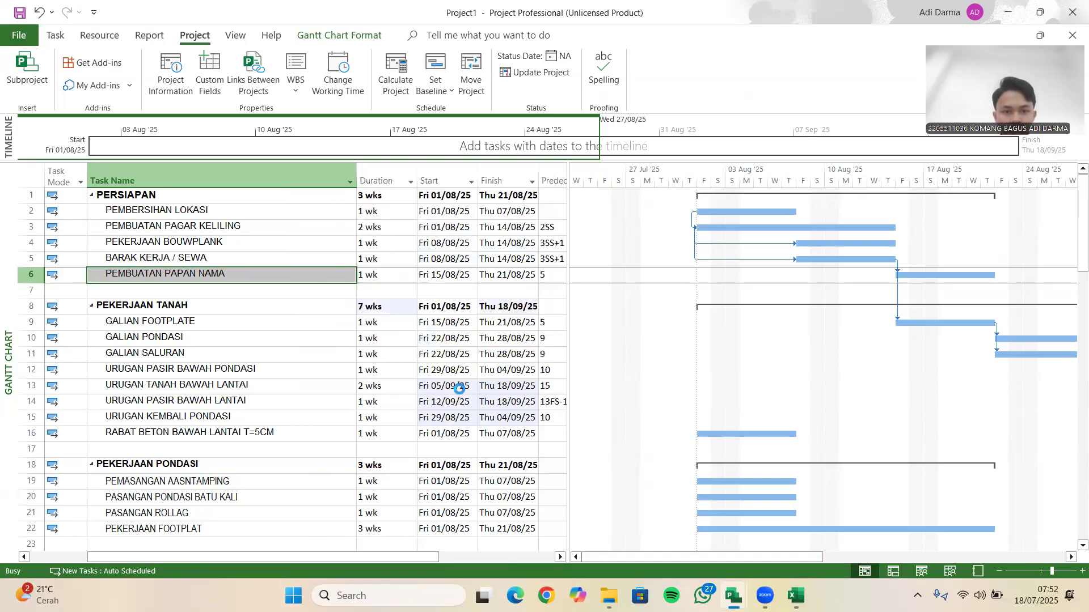
{"action": "left_click_drag", "start_coordinate": [378, 553], "coordinate": [346, 555]}
{"action": "left_click", "coordinate": [311, 407]}
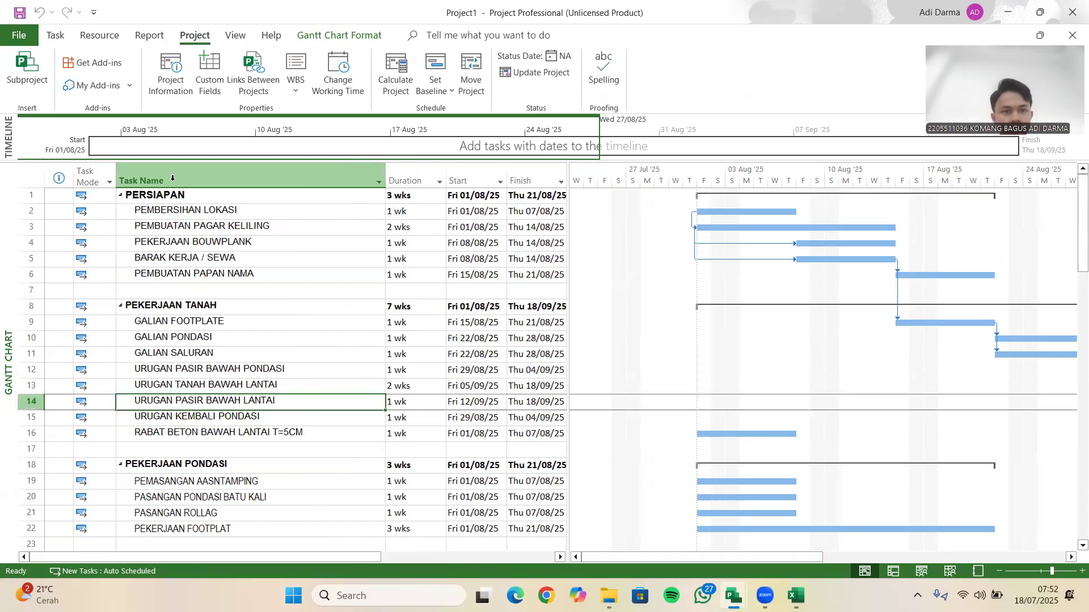
{"action": "right_click", "coordinate": [140, 181]}
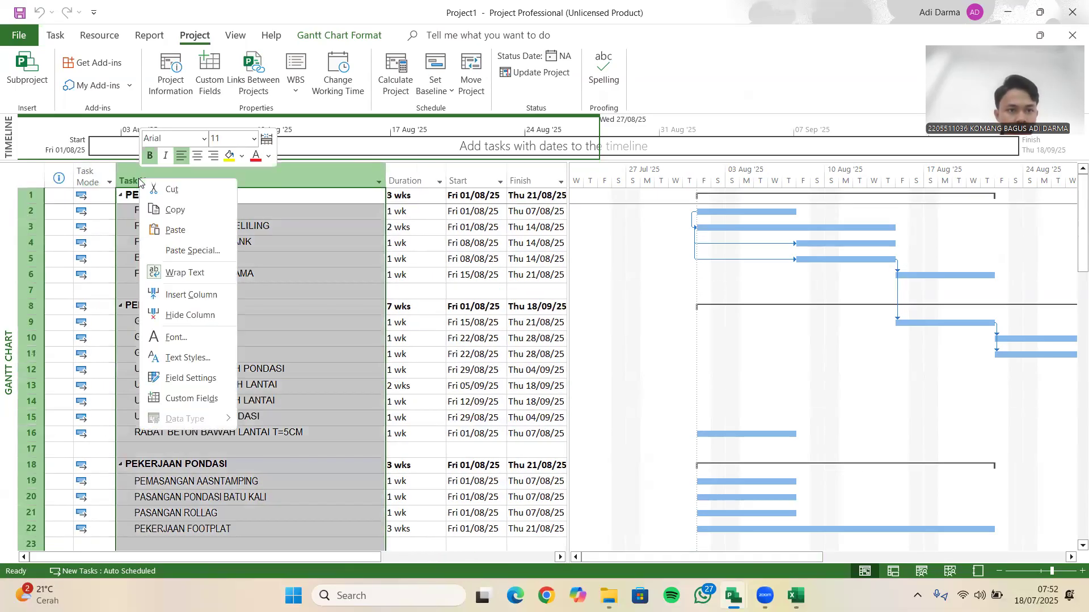
{"action": "left_click", "coordinate": [187, 297]}
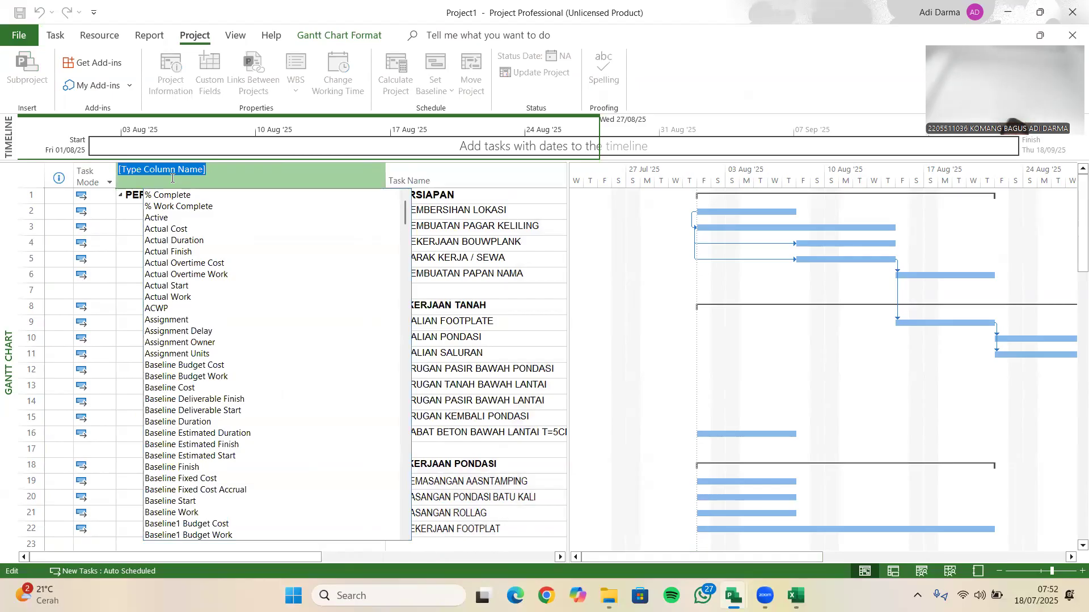
{"action": "type", "text": "WBS"}
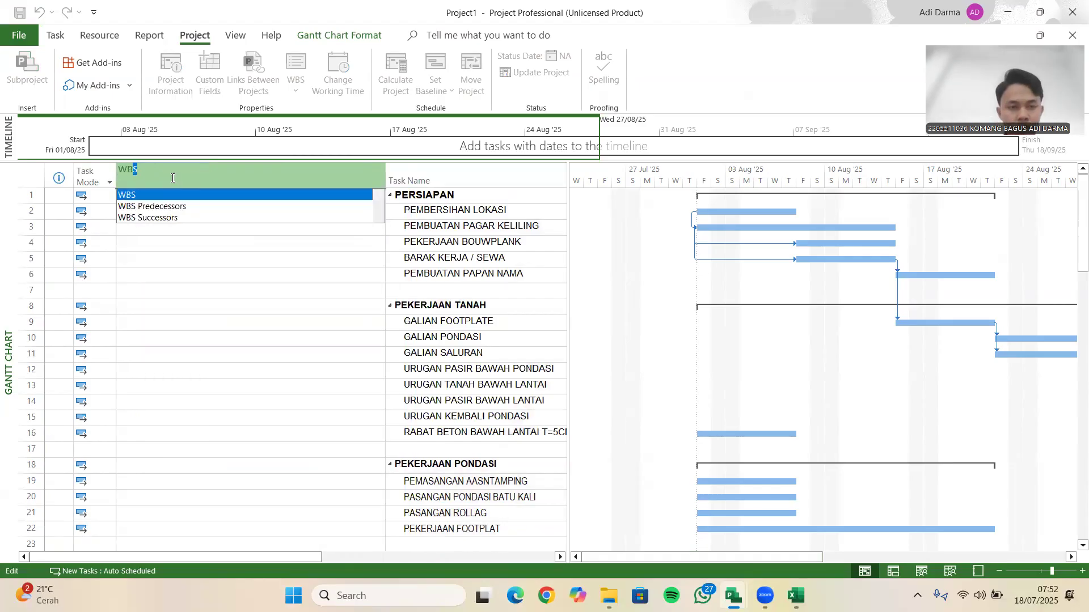
{"action": "key", "text": "Return"}
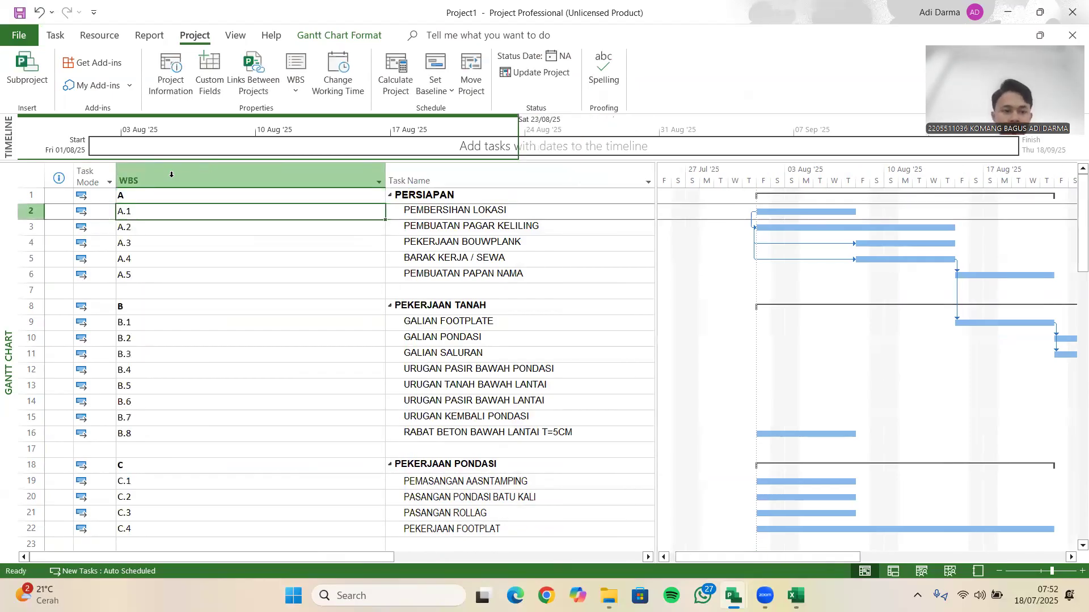
- Narrow the WBS column to fit its codes and review the codes down the task list
{"action": "scroll", "coordinate": [272, 312], "scroll_direction": "down", "scroll_amount": 3}
{"action": "scroll", "coordinate": [301, 297], "scroll_direction": "up", "scroll_amount": 3}
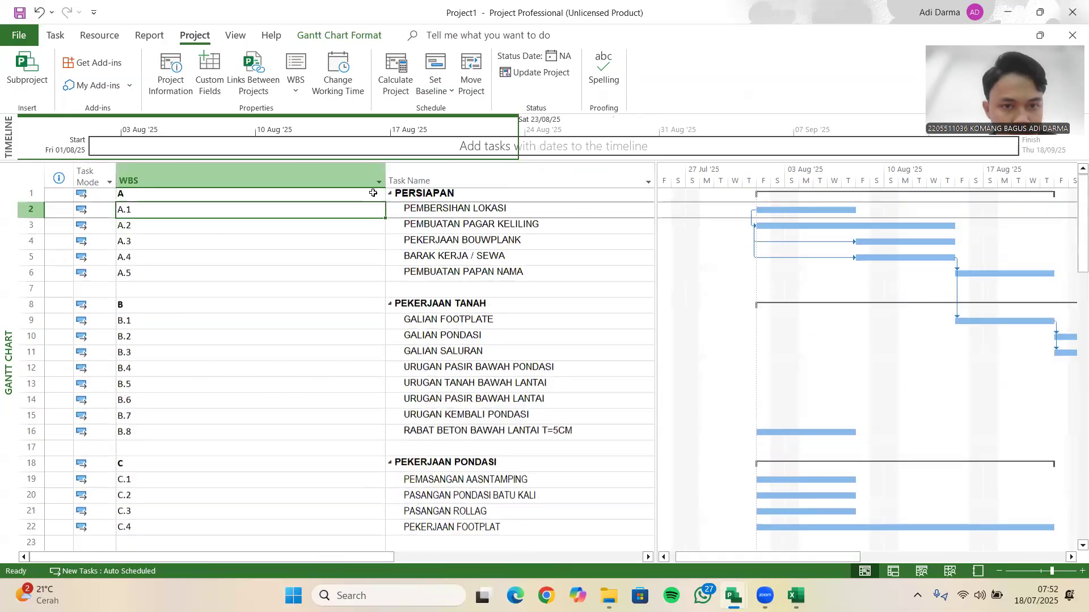
{"action": "left_click_drag", "start_coordinate": [385, 177], "coordinate": [154, 181]}
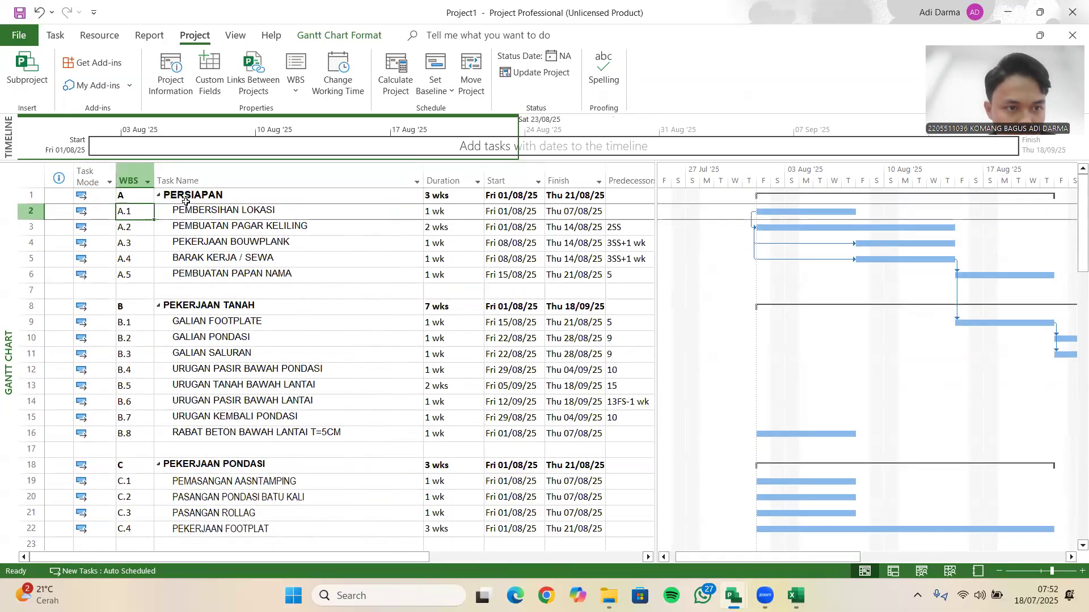
{"action": "scroll", "coordinate": [186, 201], "scroll_direction": "down", "scroll_amount": 3}
{"action": "scroll", "coordinate": [211, 296], "scroll_direction": "down", "scroll_amount": 3}
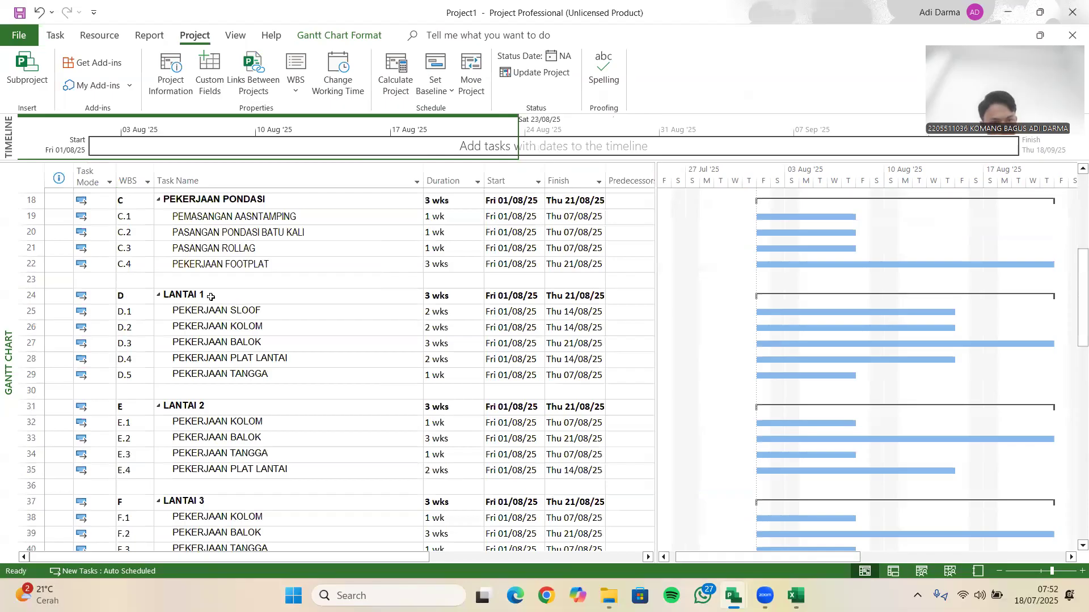
{"action": "scroll", "coordinate": [211, 297], "scroll_direction": "up", "scroll_amount": 6}
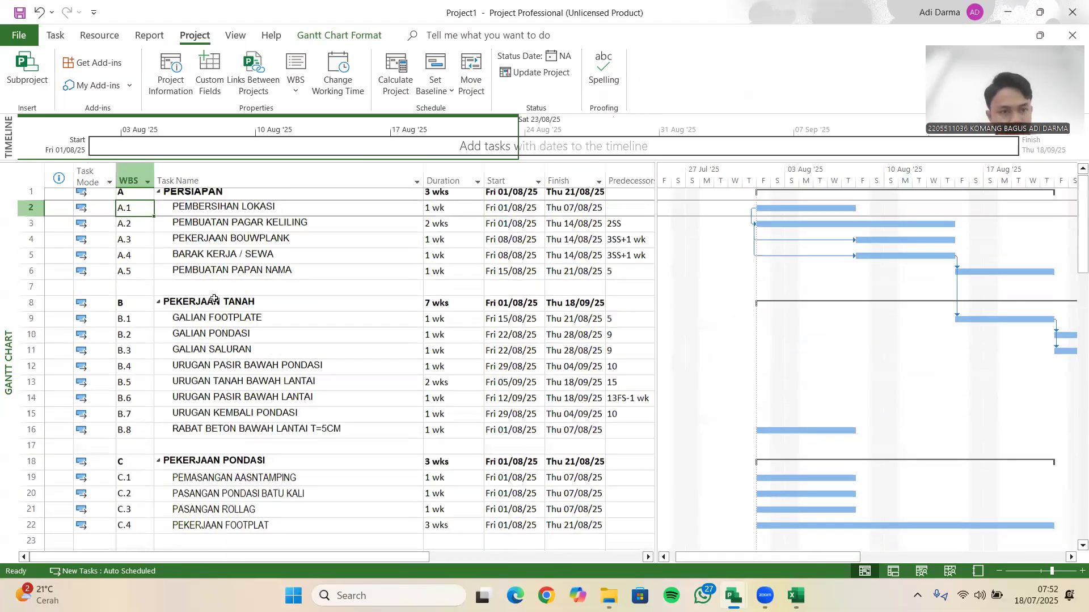
{"action": "scroll", "coordinate": [131, 211], "scroll_direction": "up", "scroll_amount": 1}
{"action": "left_click", "coordinate": [135, 198]}
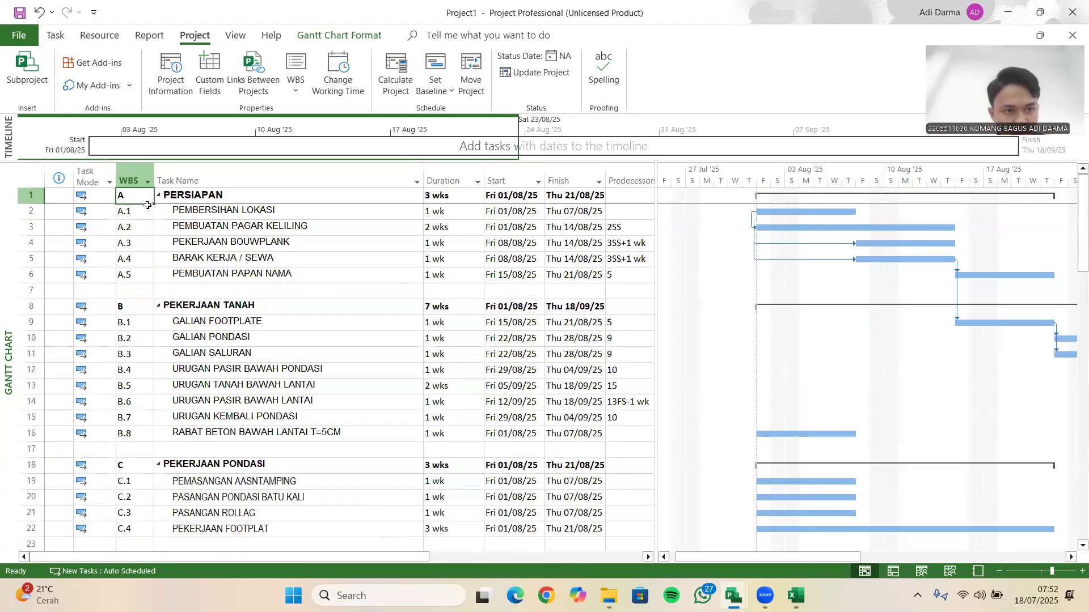
{"action": "left_click_drag", "start_coordinate": [156, 182], "coordinate": [152, 181]}
{"action": "left_click", "coordinate": [204, 211]}
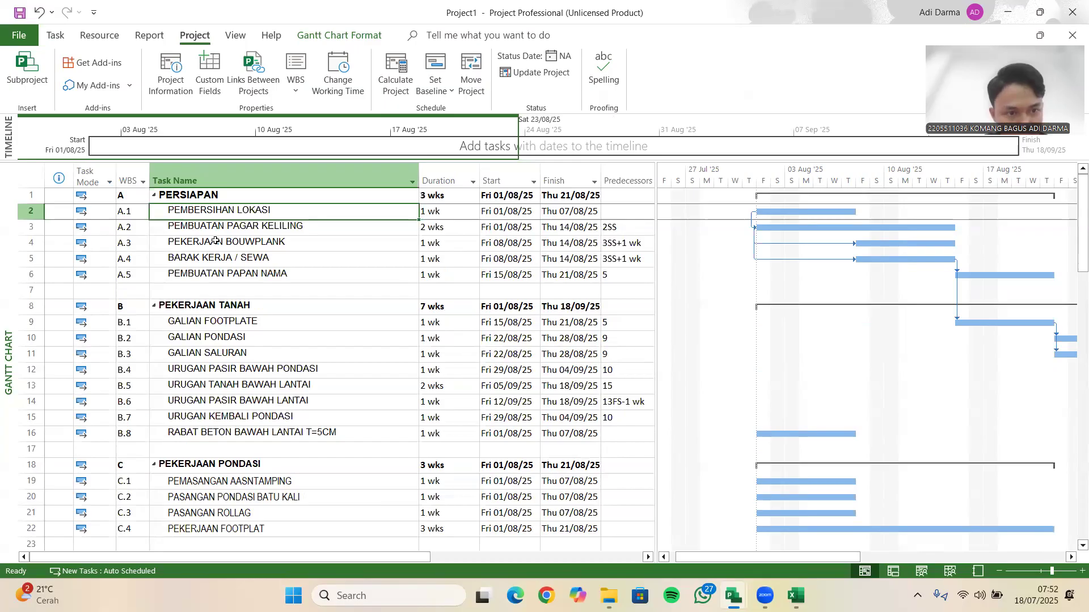
{"action": "scroll", "coordinate": [248, 293], "scroll_direction": "down", "scroll_amount": 20}
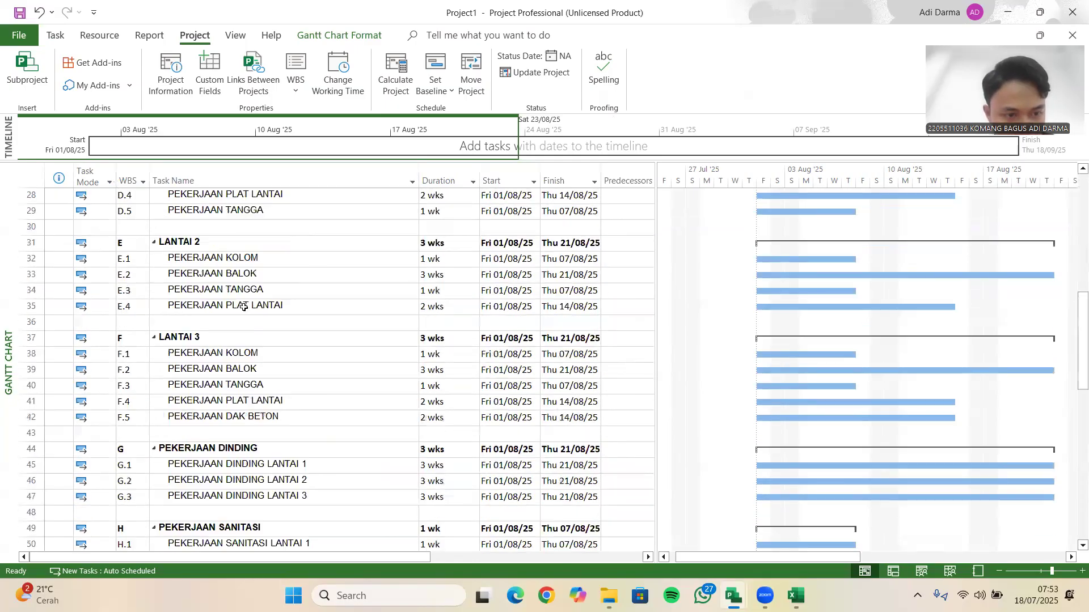
- Review the task list from end to start, including the durations, dates and predecessors of the work packages
{"action": "scroll", "coordinate": [258, 309], "scroll_direction": "up", "scroll_amount": 1}
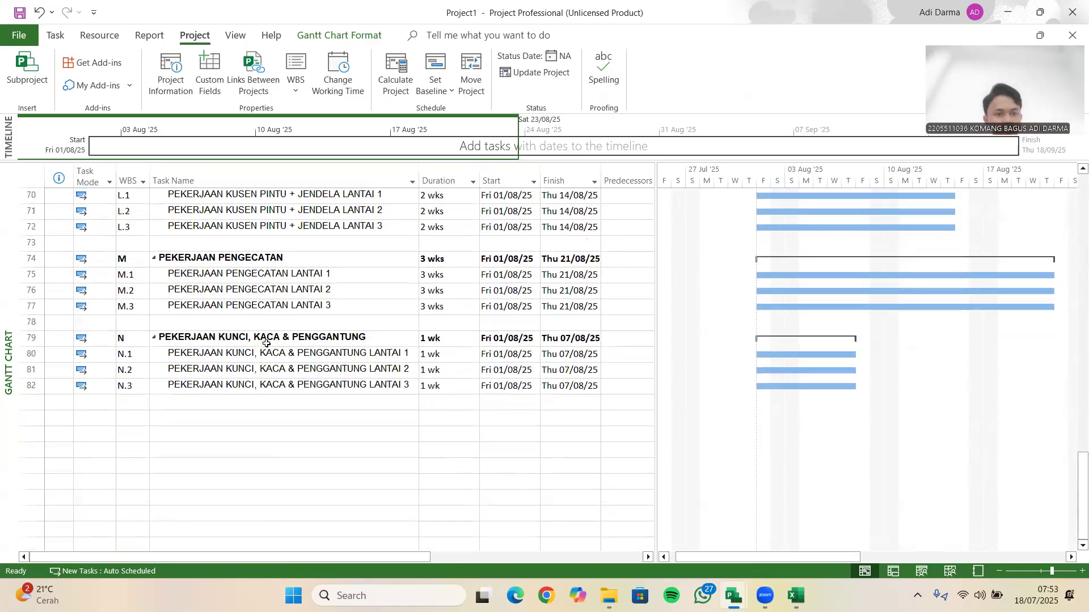
{"action": "scroll", "coordinate": [248, 386], "scroll_direction": "up", "scroll_amount": 1}
{"action": "scroll", "coordinate": [249, 386], "scroll_direction": "up", "scroll_amount": 1}
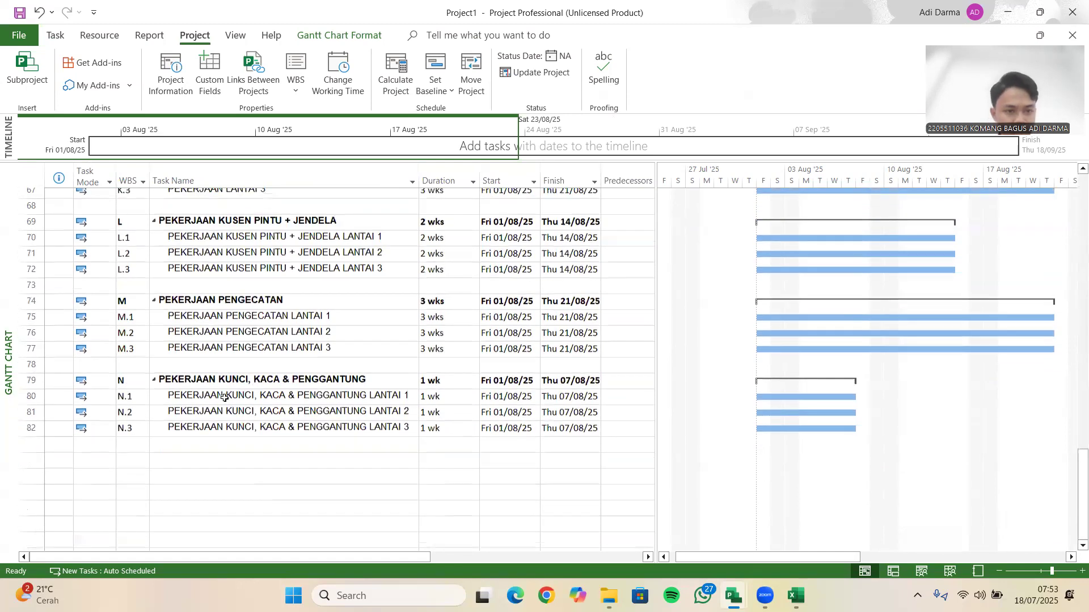
{"action": "scroll", "coordinate": [225, 398], "scroll_direction": "up", "scroll_amount": 17}
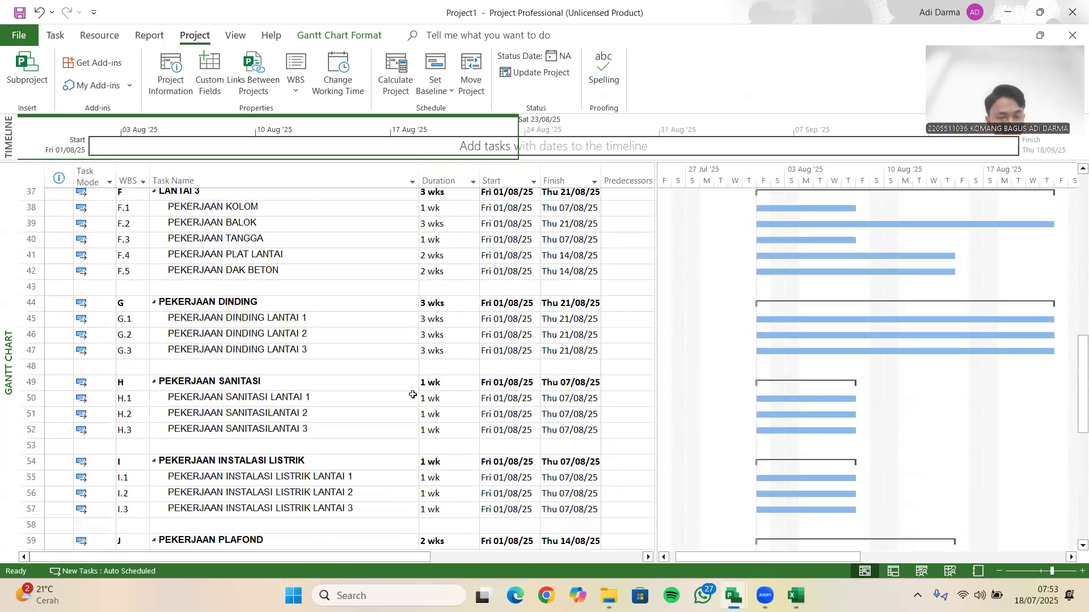
{"action": "scroll", "coordinate": [352, 369], "scroll_direction": "up", "scroll_amount": 3}
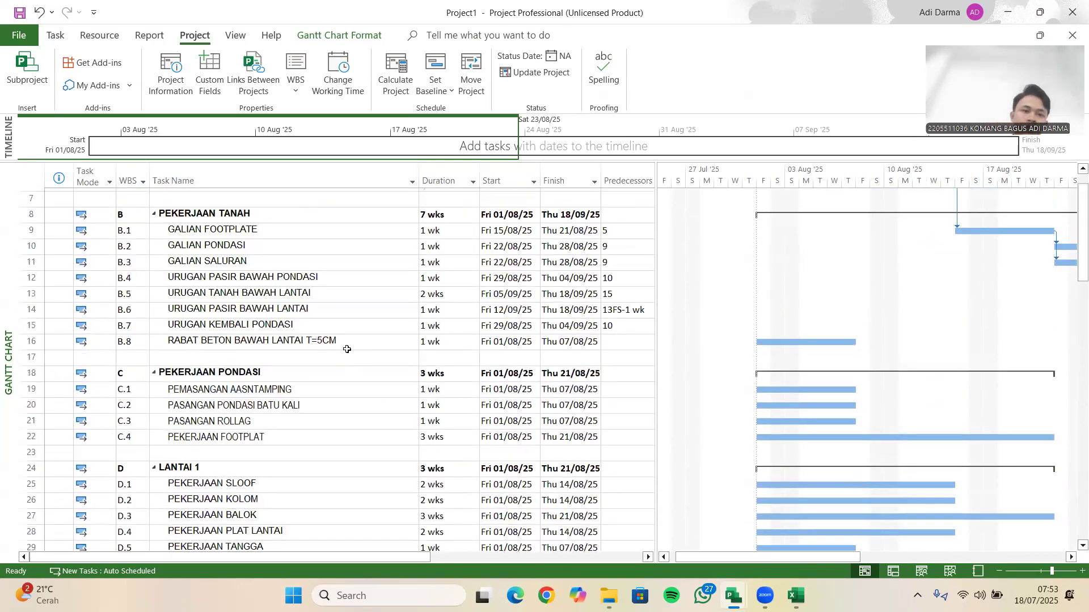
{"action": "scroll", "coordinate": [347, 350], "scroll_direction": "up", "scroll_amount": 3}
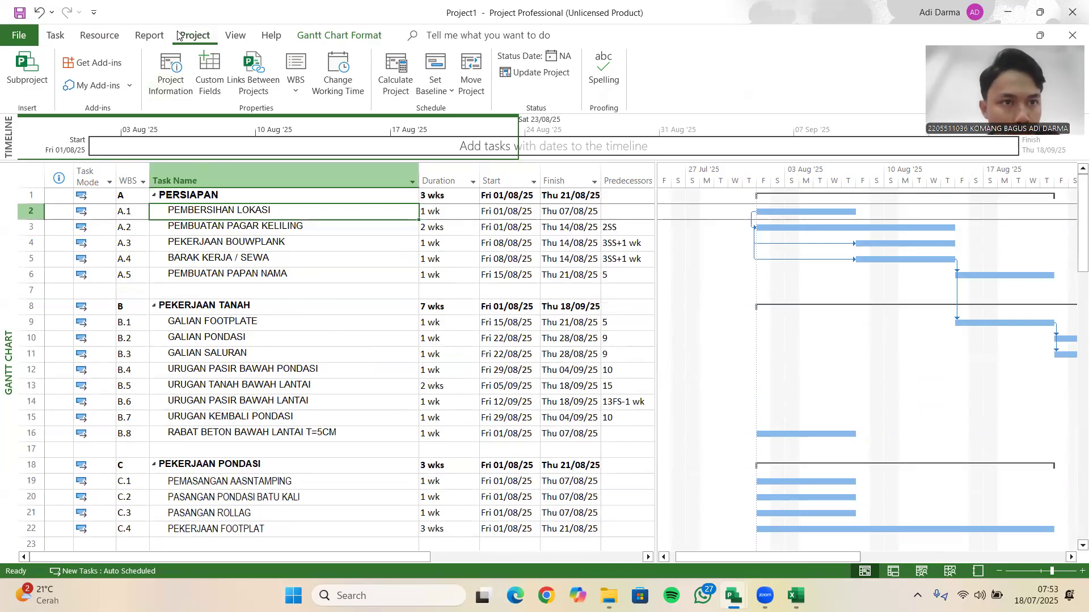
{"action": "left_click", "coordinate": [591, 289]}
{"action": "left_click_drag", "start_coordinate": [427, 562], "coordinate": [602, 564]}
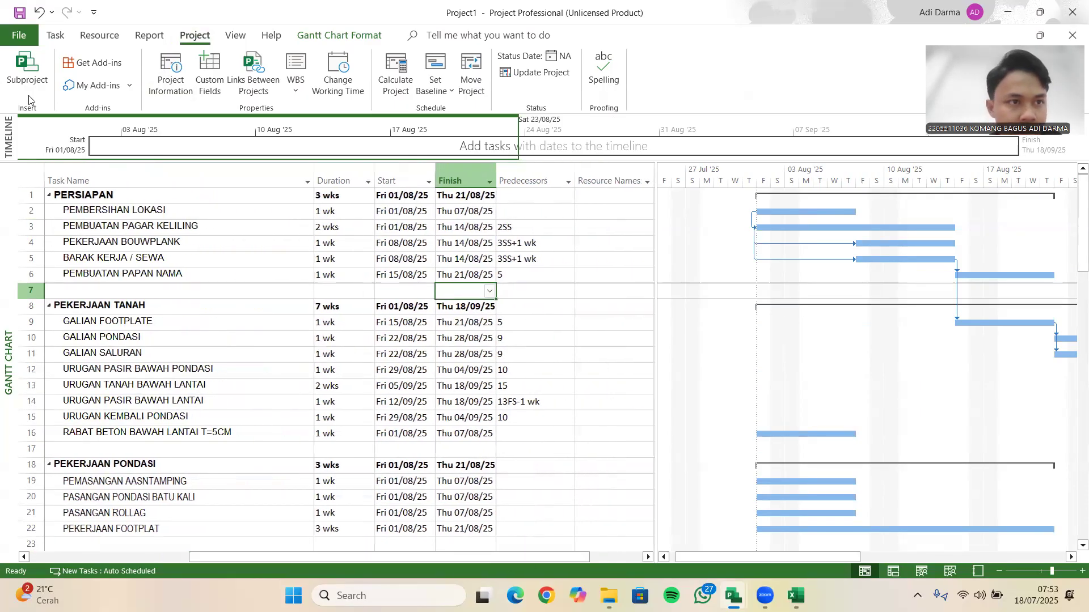
- Switch the project view from the Gantt Chart to the Resource Sheet
{"action": "left_click", "coordinate": [55, 35]}
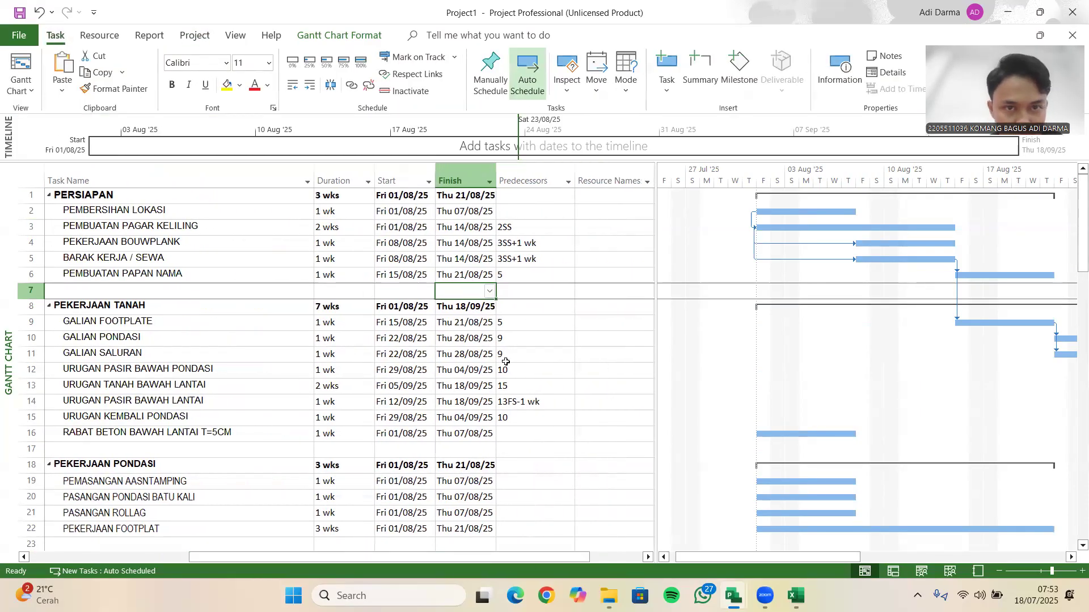
{"action": "left_click", "coordinate": [321, 340]}
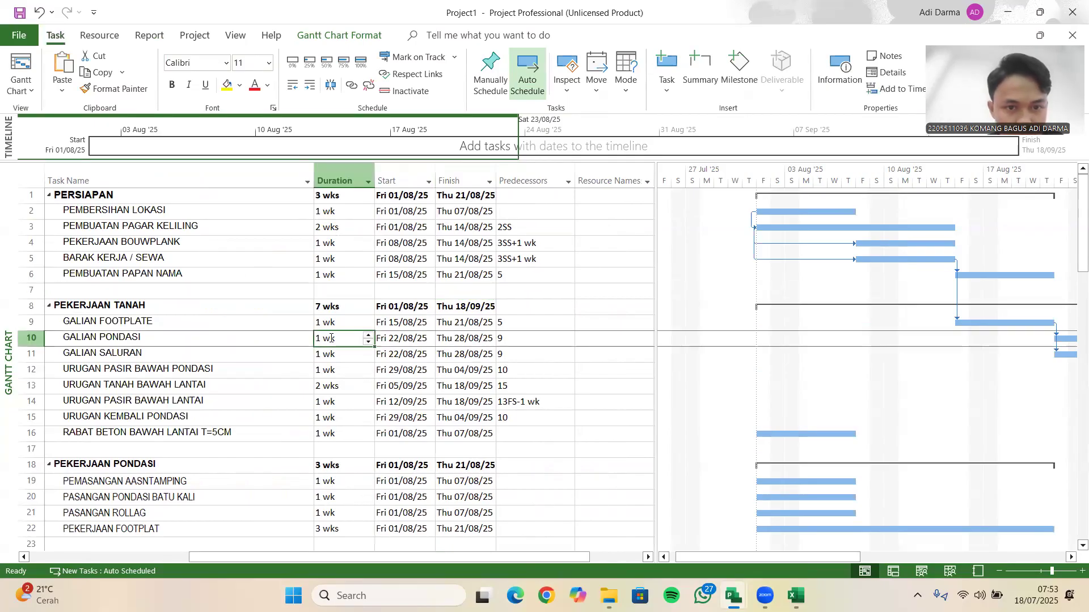
{"action": "left_click", "coordinate": [514, 289]}
{"action": "left_click", "coordinate": [553, 418]}
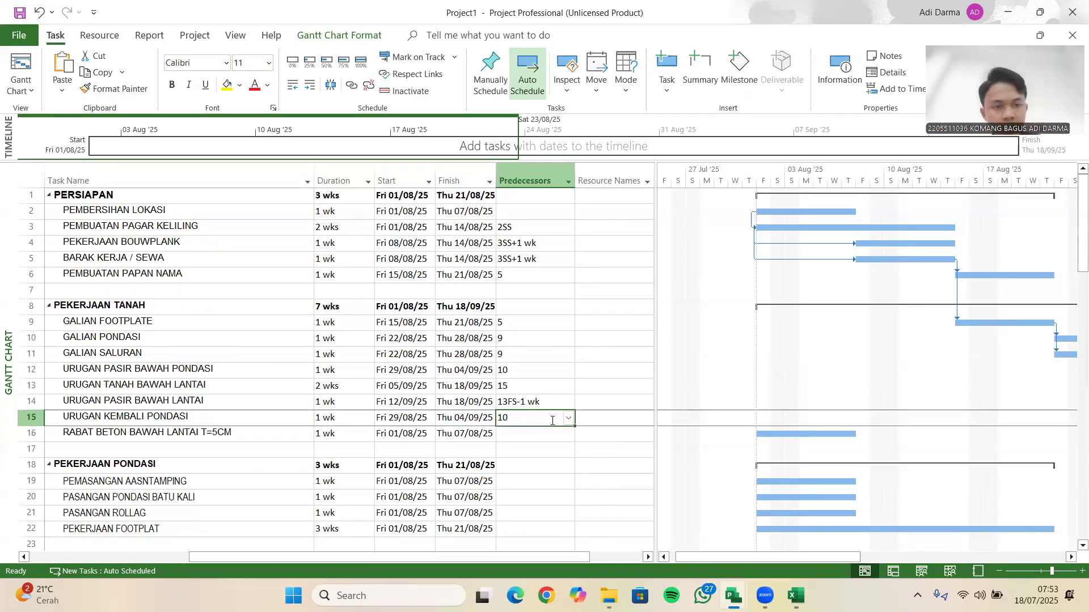
{"action": "left_click", "coordinate": [31, 90]}
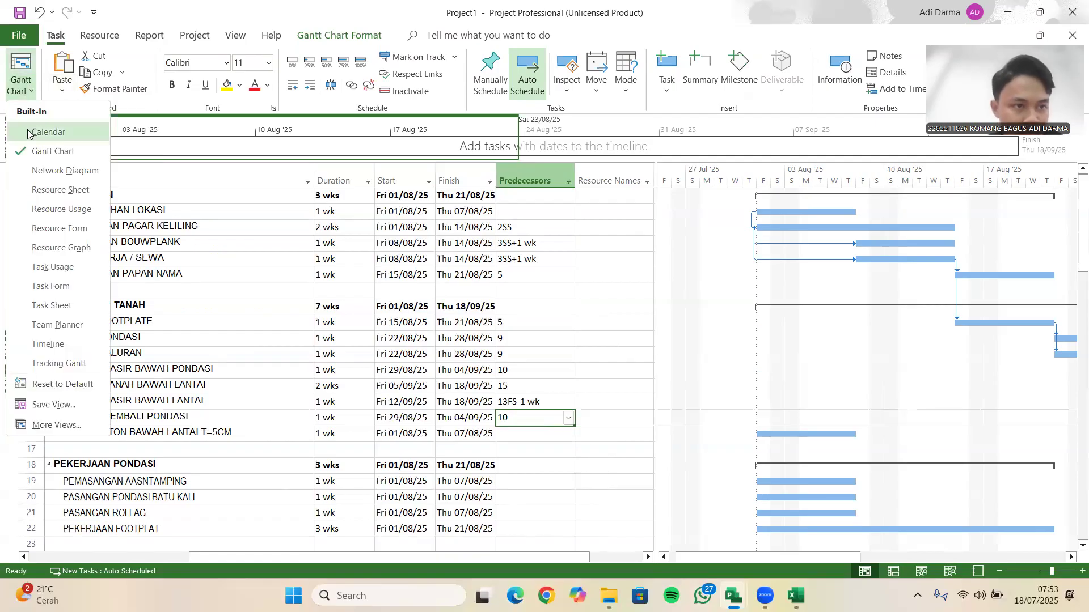
{"action": "left_click", "coordinate": [56, 189]}
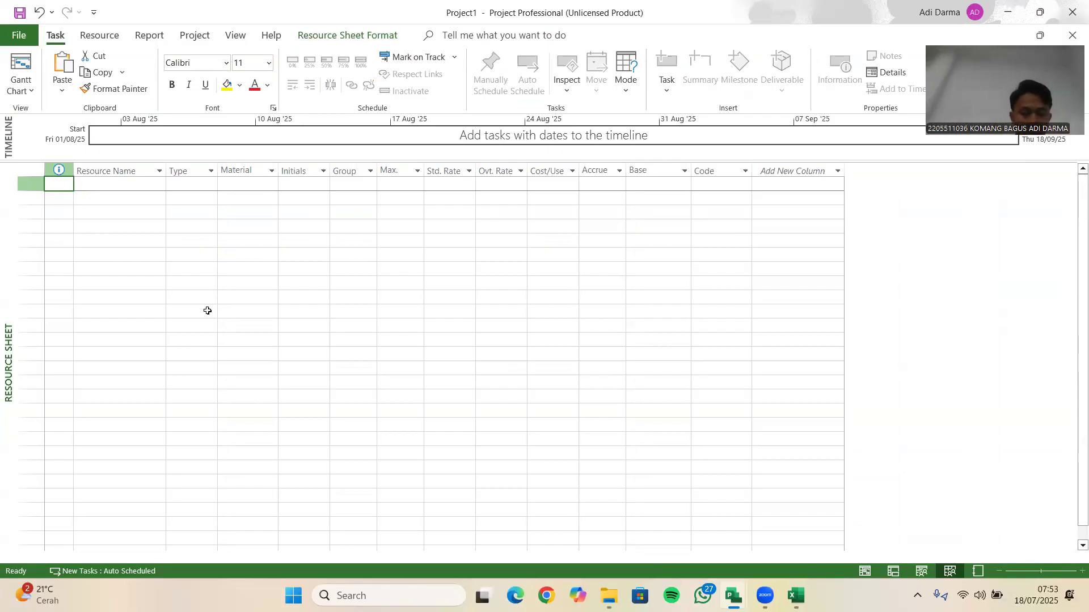
- Add Pekerja and Mandor as the first two resources in the sheet
{"action": "left_click", "coordinate": [105, 186]}
{"action": "type", "text": "Pekerja"}
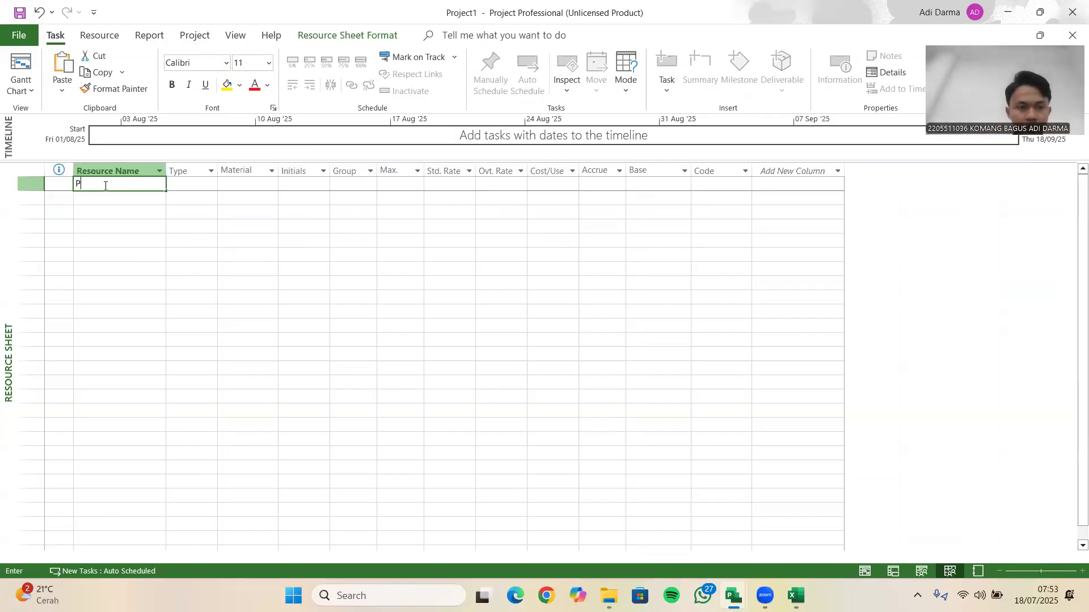
{"action": "key", "text": "Return"}
{"action": "type", "text": "Mandpr"}
{"action": "key", "text": "BackSpace"}
{"action": "key", "text": "BackSpace"}
{"action": "type", "text": "or"}
{"action": "key", "text": "Return"}
- Add the resources Tukang Listrik and Tukang Kayu below Mandor
{"action": "type", "text": "Tukang L"}
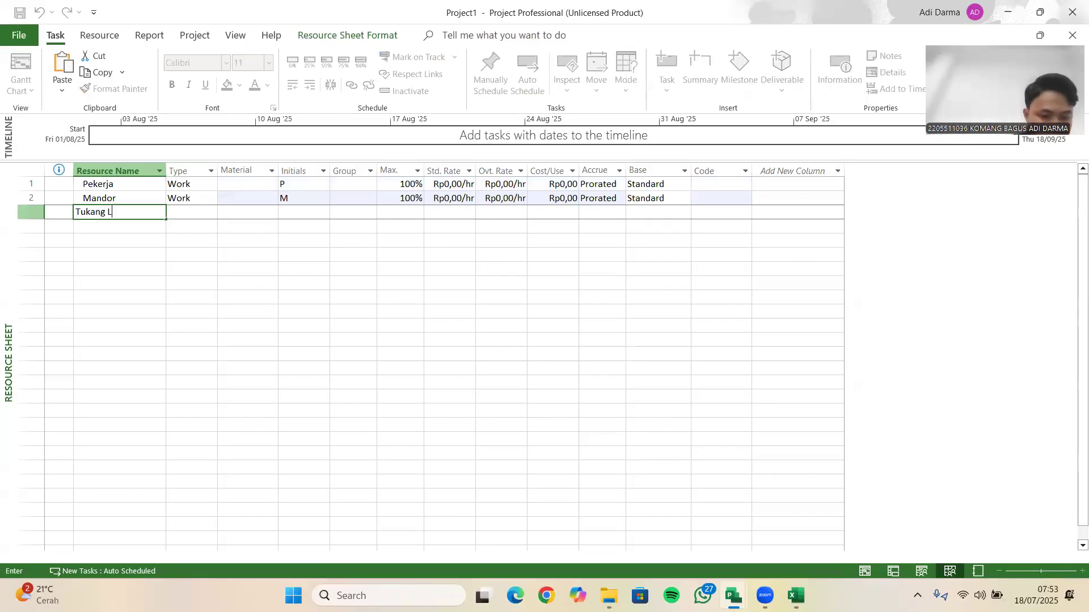
{"action": "type", "text": "istrik"}
{"action": "key", "text": "Return"}
{"action": "type", "text": "Tukang Kayu"}
{"action": "key", "text": "Return"}
- Add the resources Tukang Batu and Tukang Besi below Tukang Kayu
{"action": "type", "text": "T"}
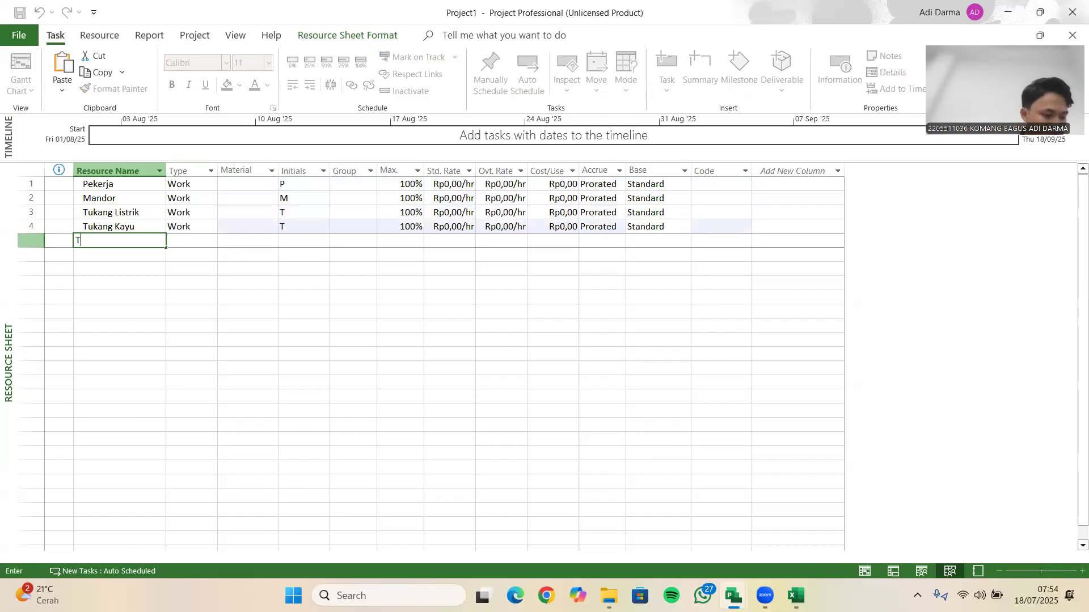
{"action": "type", "text": "uknng bATU"}
{"action": "key", "text": "BackSpace"}
{"action": "key", "text": "BackSpace"}
{"action": "key", "text": "BackSpace"}
{"action": "key", "text": "BackSpace"}
{"action": "type", "text": "Batu"}
{"action": "key", "text": "Return"}
{"action": "type", "text": "Tukang Besi"}
{"action": "key", "text": "Return"}
- Add the resources Tukang Cat and Tukang Pipa below Tukang Besi
{"action": "type", "text": "Tukan"}
{"action": "key", "text": "BackSpace"}
{"action": "type", "text": "g Cat"}
{"action": "key", "text": "Return"}
{"action": "type", "text": "Tukan"}
{"action": "key", "text": "BackSpace"}
{"action": "type", "text": "g Pipa"}
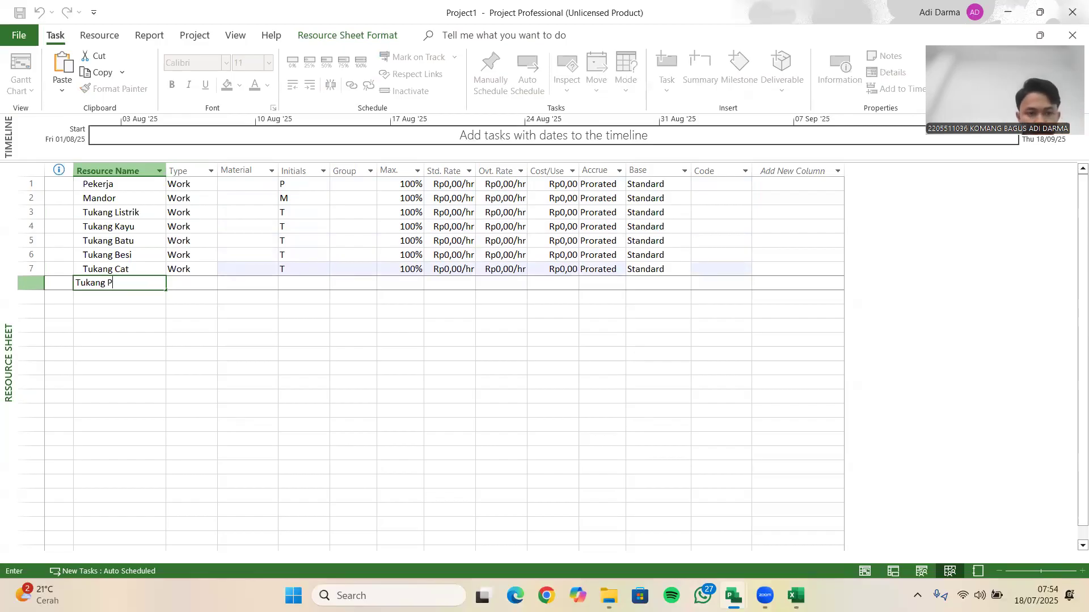
{"action": "key", "text": "Return"}
- Add the resources Tukang Gali and Tukang Aluminium below Tukang Pipa
{"action": "type", "text": "T"}
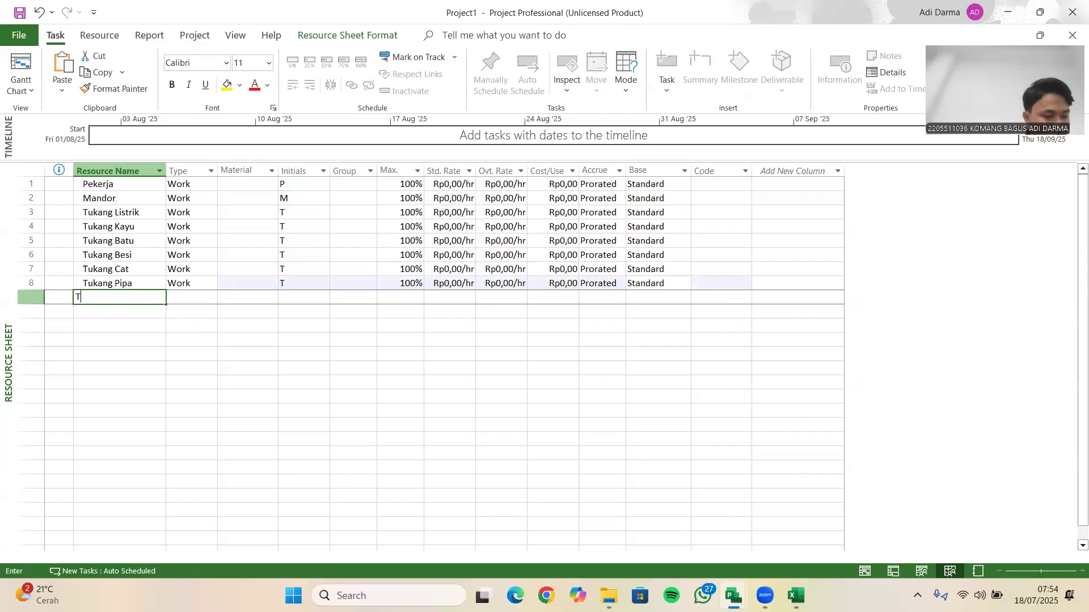
{"action": "type", "text": "ukang Gali"}
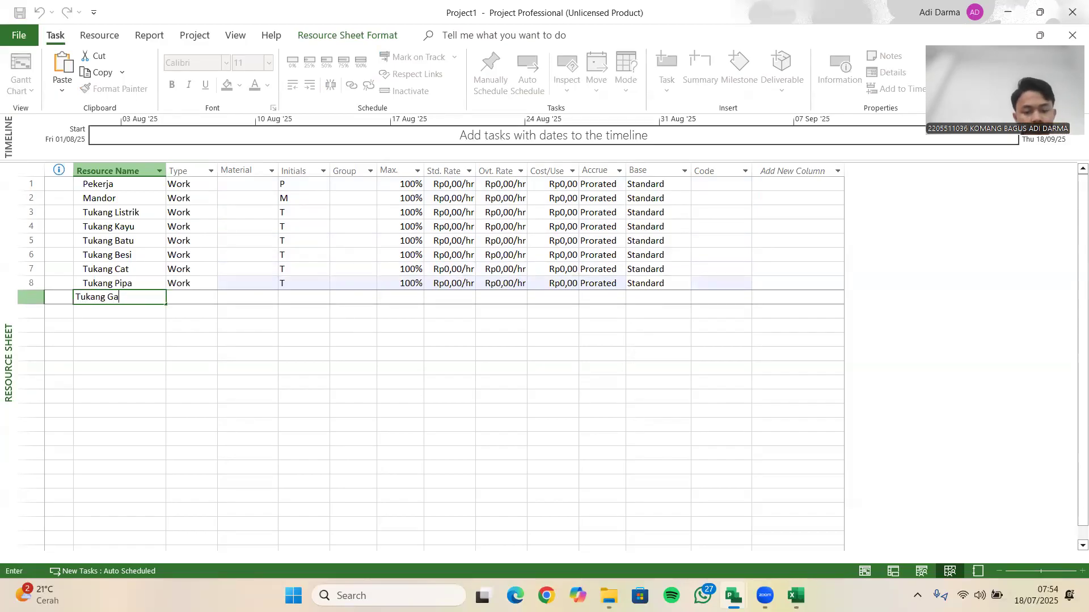
{"action": "key", "text": "Return"}
{"action": "type", "text": "Tukang "}
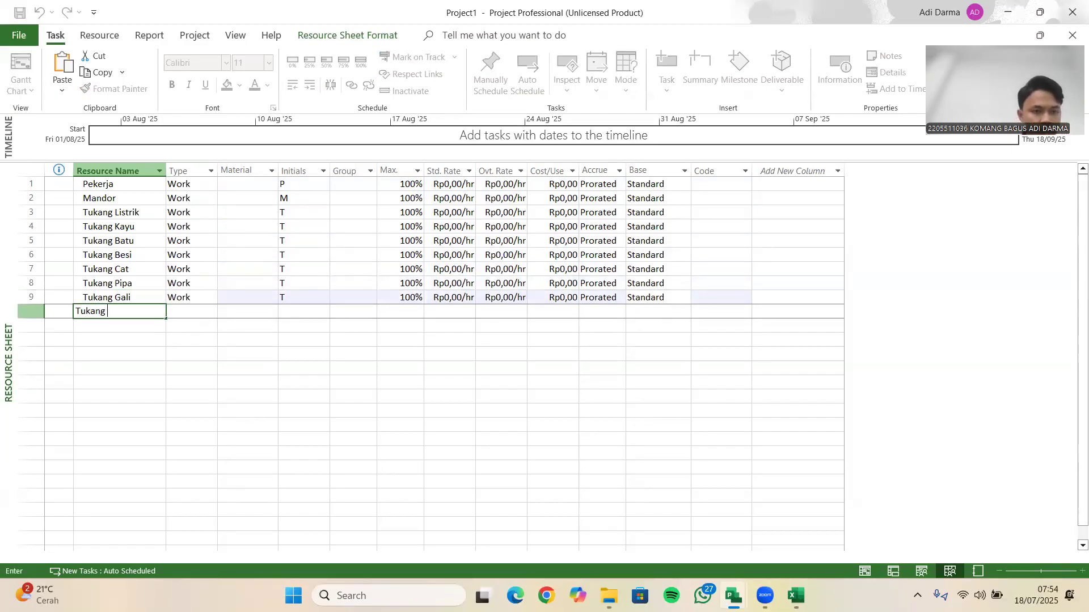
{"action": "type", "text": "Aluminium"}
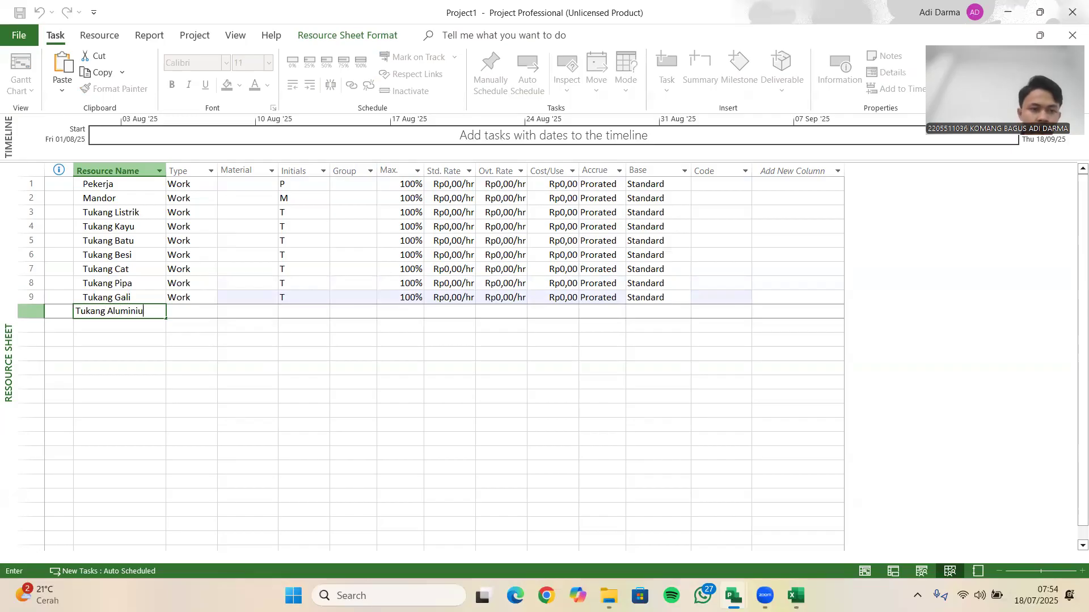
{"action": "key", "text": "Return"}
- Add Kepala Tukang as the resource below Tukang Aluminium
{"action": "type", "text": "Kepa"}
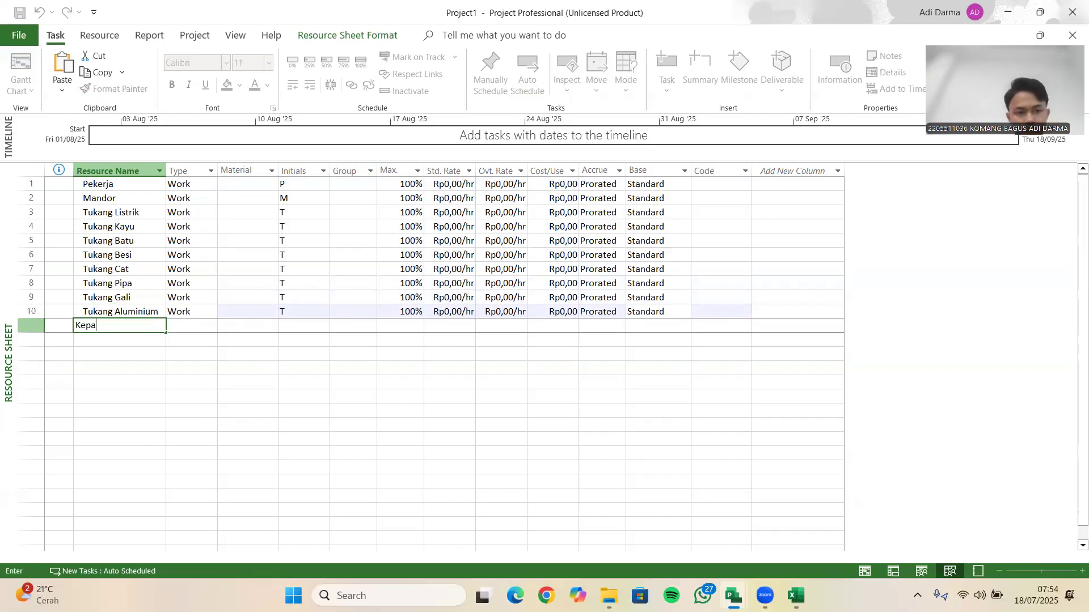
{"action": "type", "text": "la Tukan"}
{"action": "key", "text": "BackSpace"}
{"action": "key", "text": "BackSpace"}
{"action": "type", "text": "kang"}
{"action": "key", "text": "Return"}
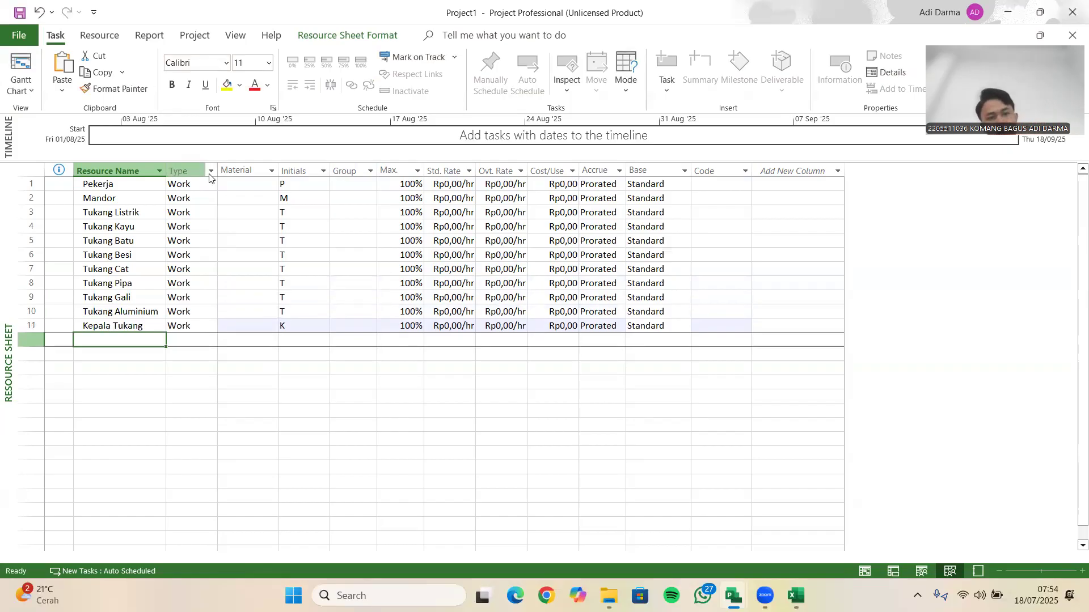
- Choose Work as the resource type for Pekerja
{"action": "left_click", "coordinate": [207, 186]}
{"action": "left_click", "coordinate": [211, 184]}
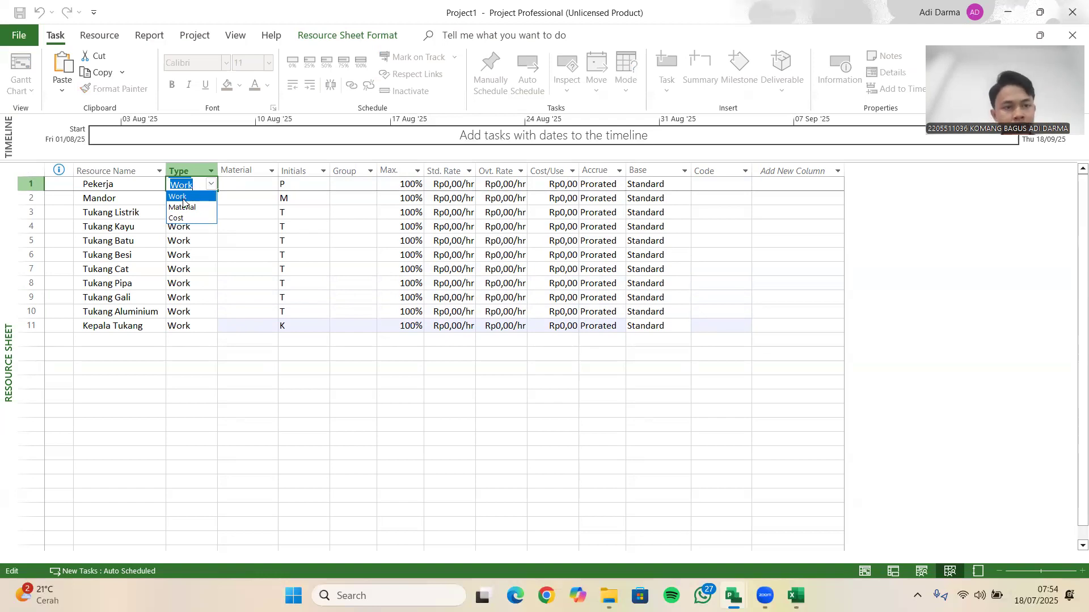
{"action": "left_click", "coordinate": [205, 197]}
{"action": "left_click", "coordinate": [243, 186]}
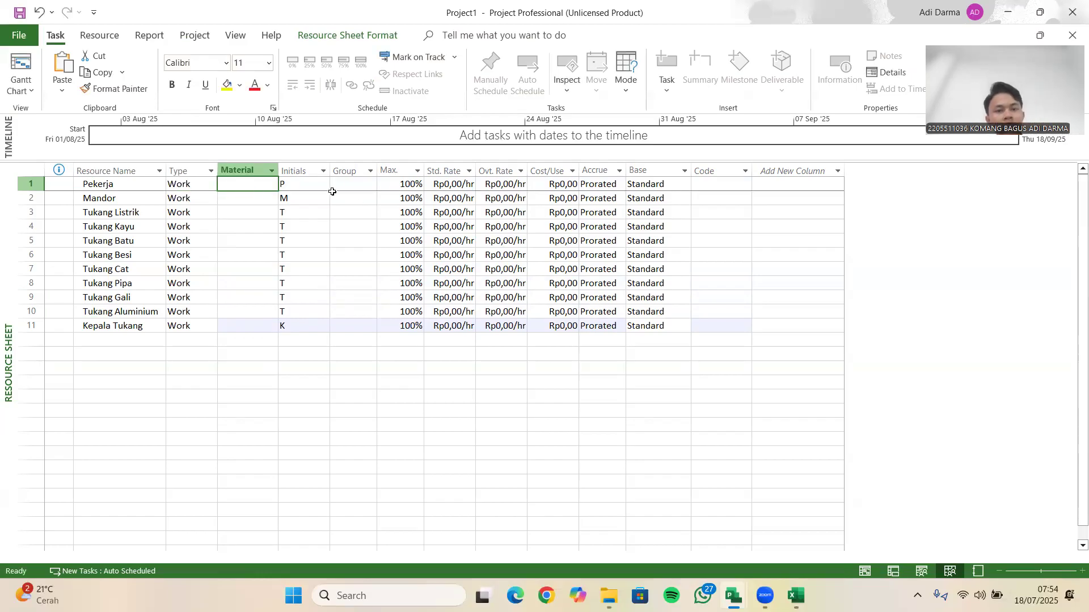
{"action": "left_click", "coordinate": [303, 182]}
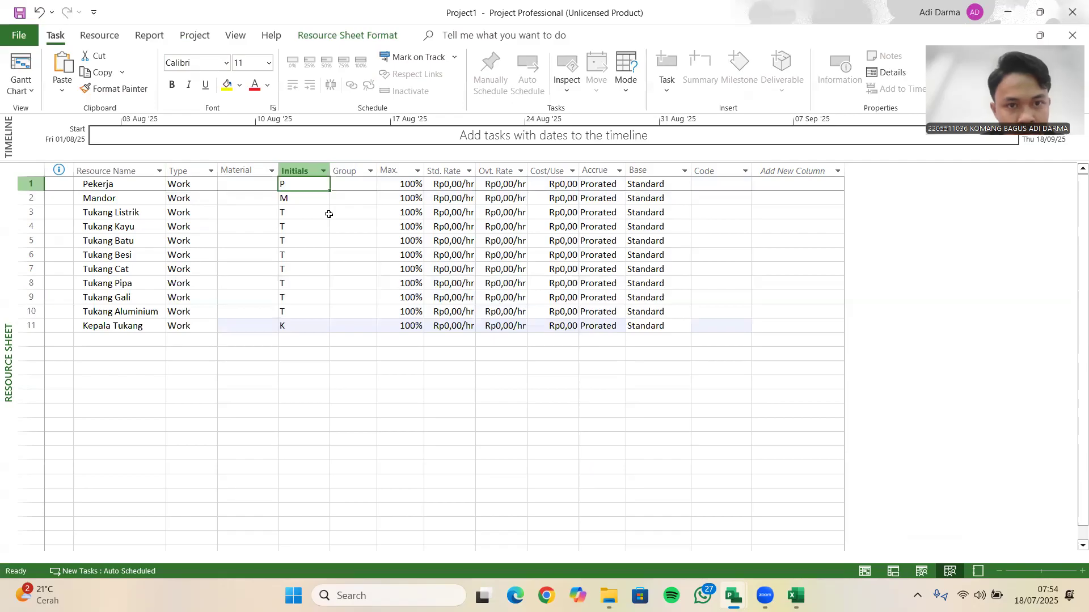
- Set the maximum units to 2500% for Pekerja and 500% for Mandor
{"action": "left_click", "coordinate": [413, 189]}
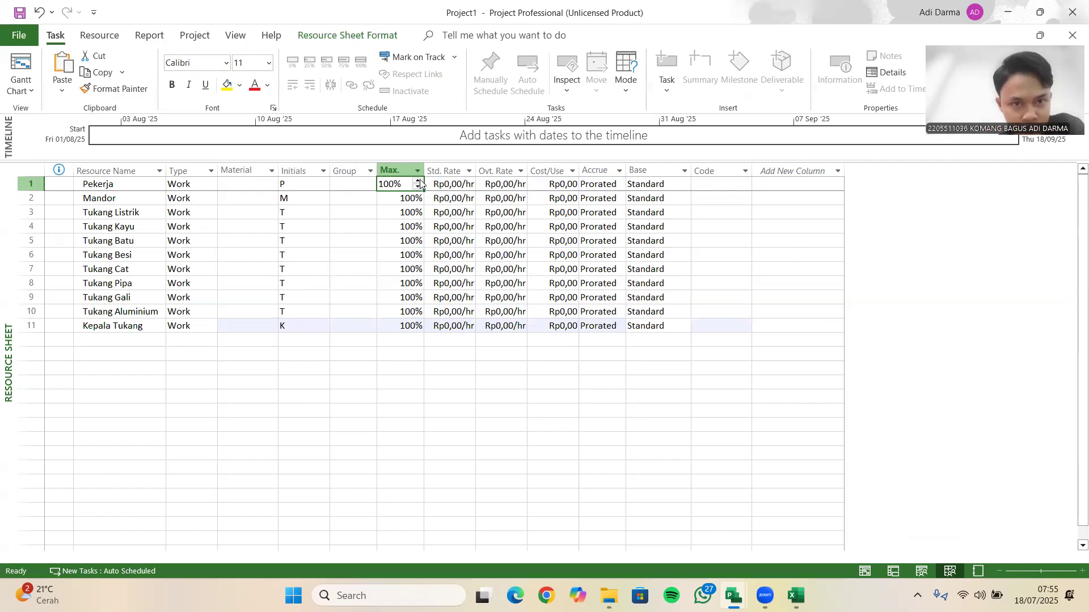
{"action": "type", "text": "2500"}
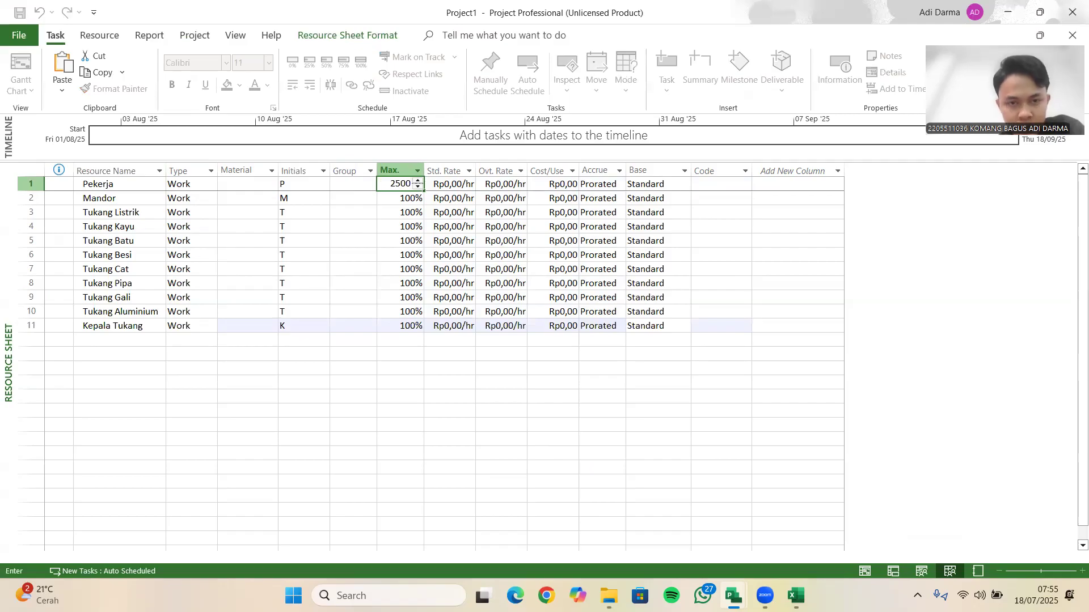
{"action": "left_click", "coordinate": [396, 199]}
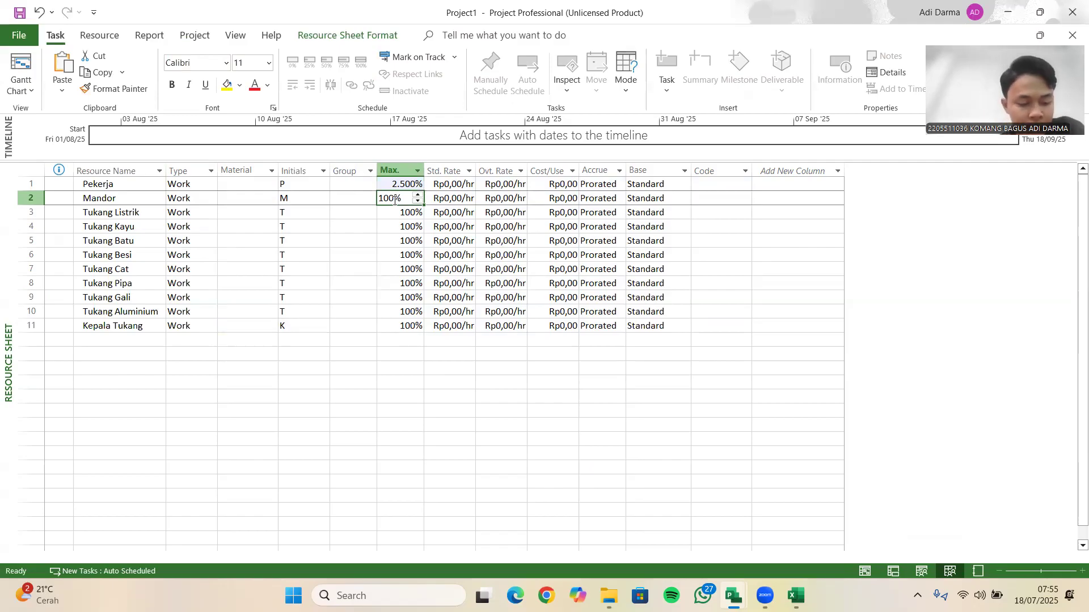
{"action": "type", "text": "500"}
{"action": "key", "text": "Return"}
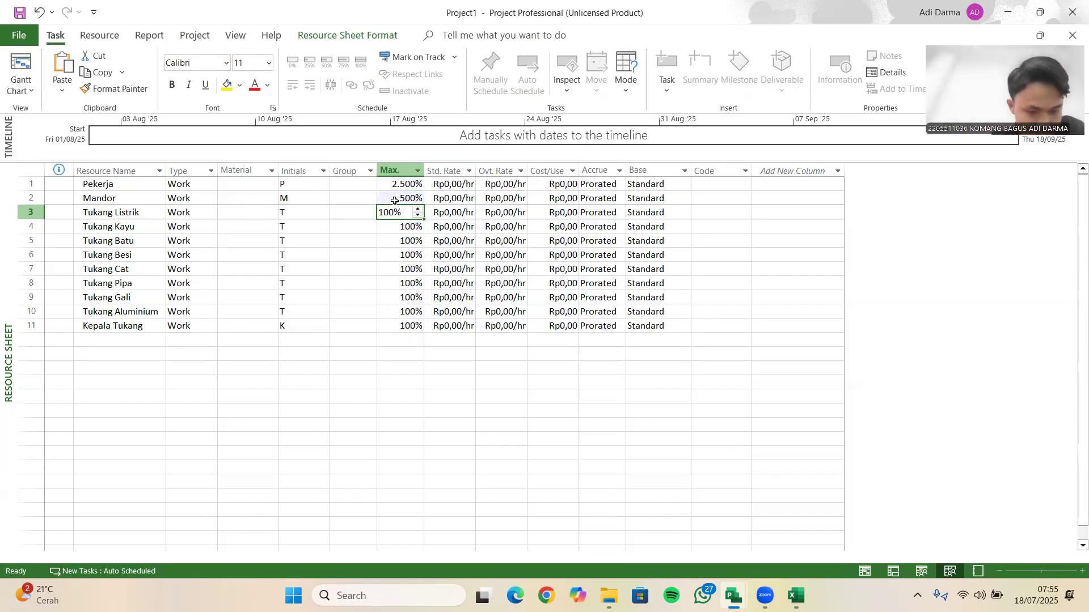
- Set the maximum units to 500% for Tukang Listrik and 800% for Tukang Kayu
{"action": "type", "text": "500"}
{"action": "key", "text": "Return"}
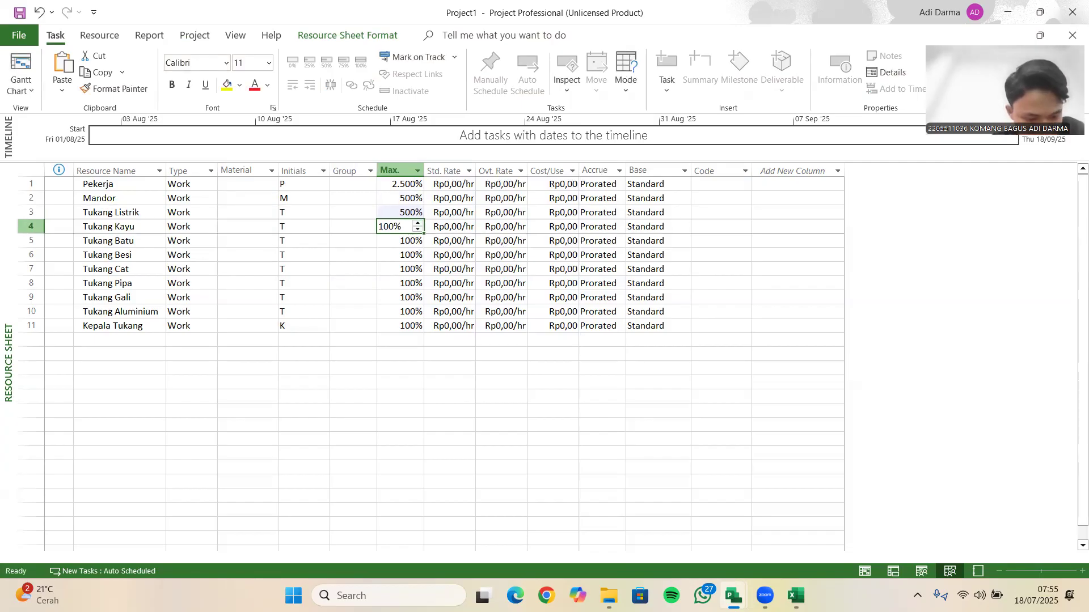
{"action": "type", "text": "800"}
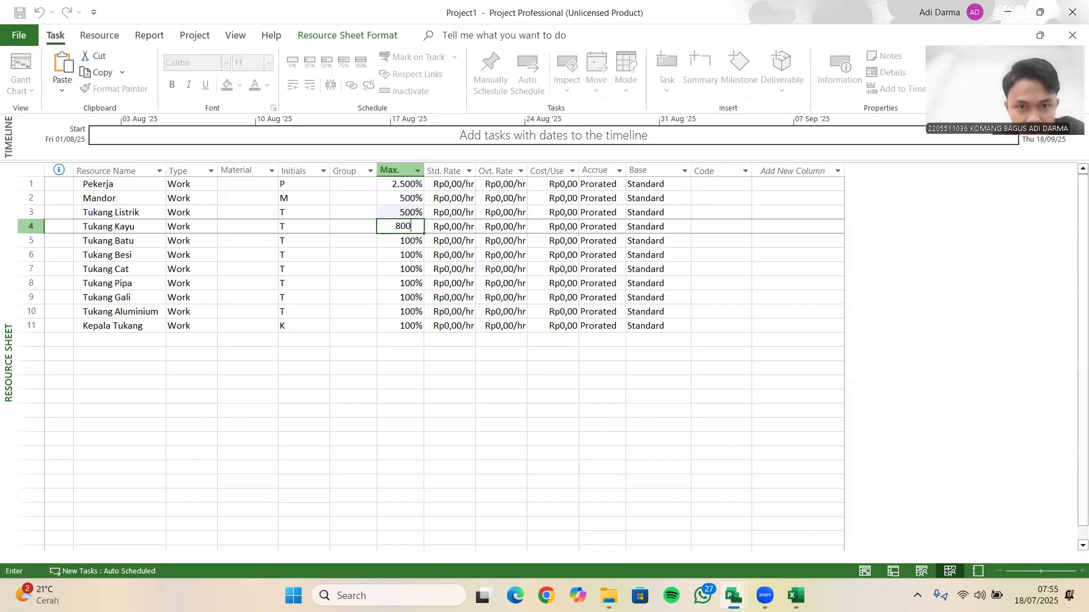
{"action": "key", "text": "Return"}
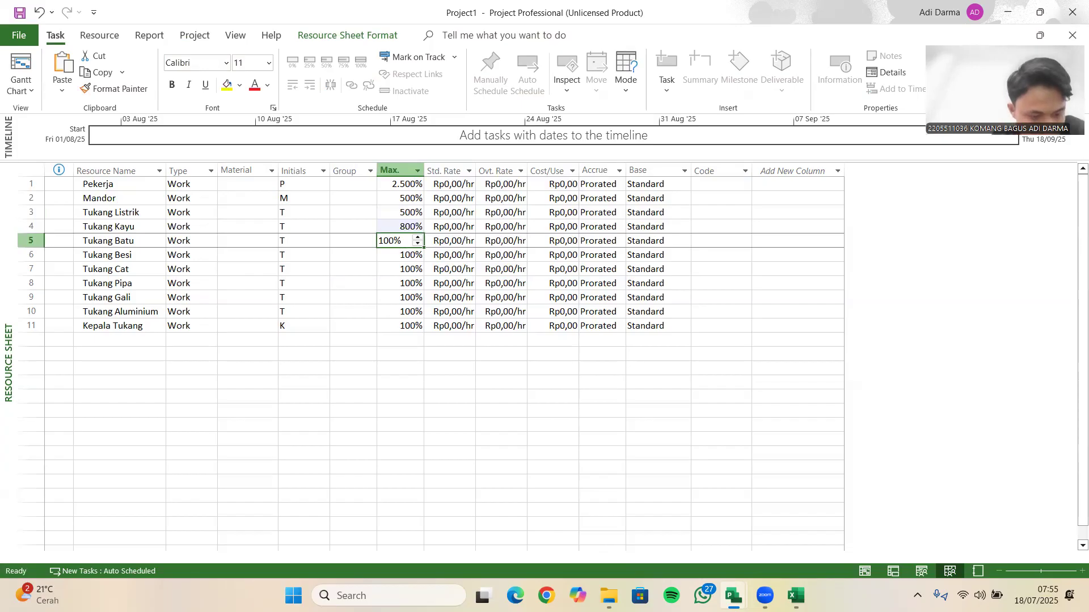
- Set the maximum units to 1.000% for both Tukang Batu and Tukang Besi
{"action": "type", "text": "100-"}
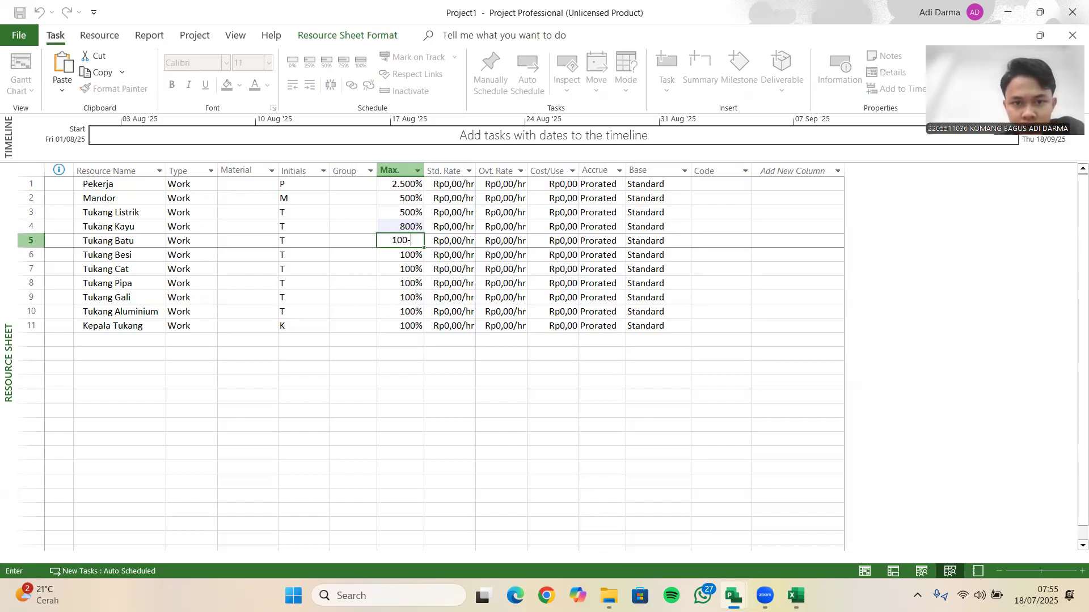
{"action": "key", "text": "BackSpace"}
{"action": "type", "text": "0"}
{"action": "key", "text": "Return"}
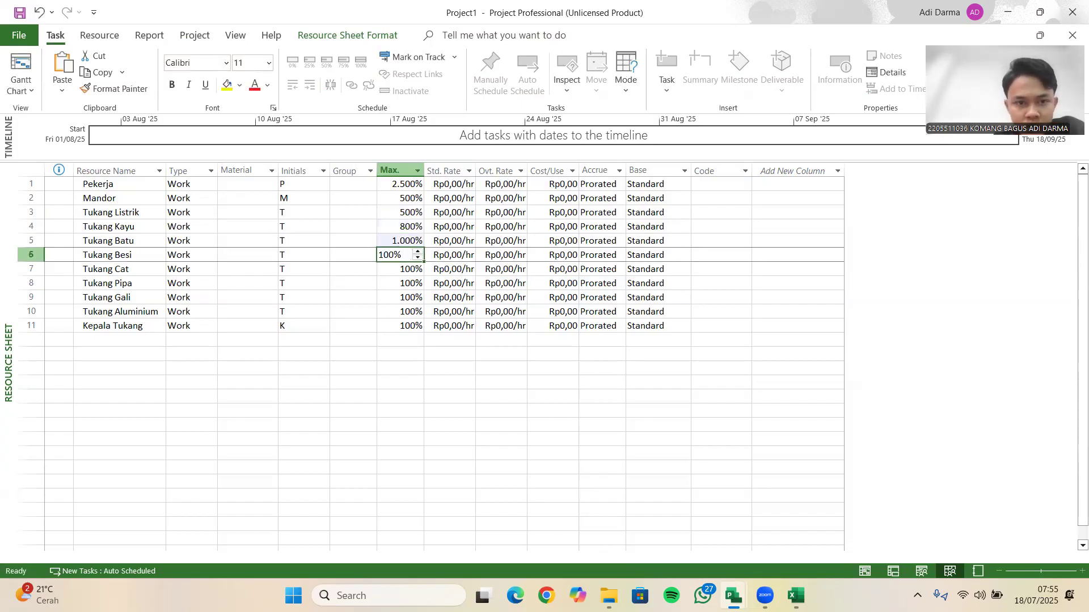
{"action": "type", "text": "1"}
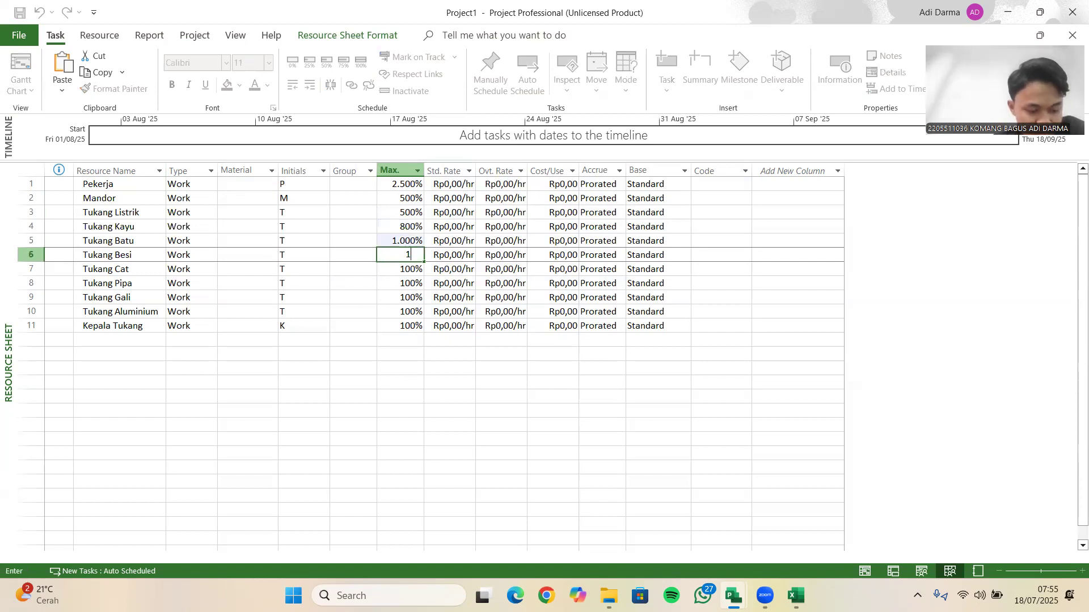
{"action": "type", "text": ".000"}
{"action": "key", "text": "Return"}
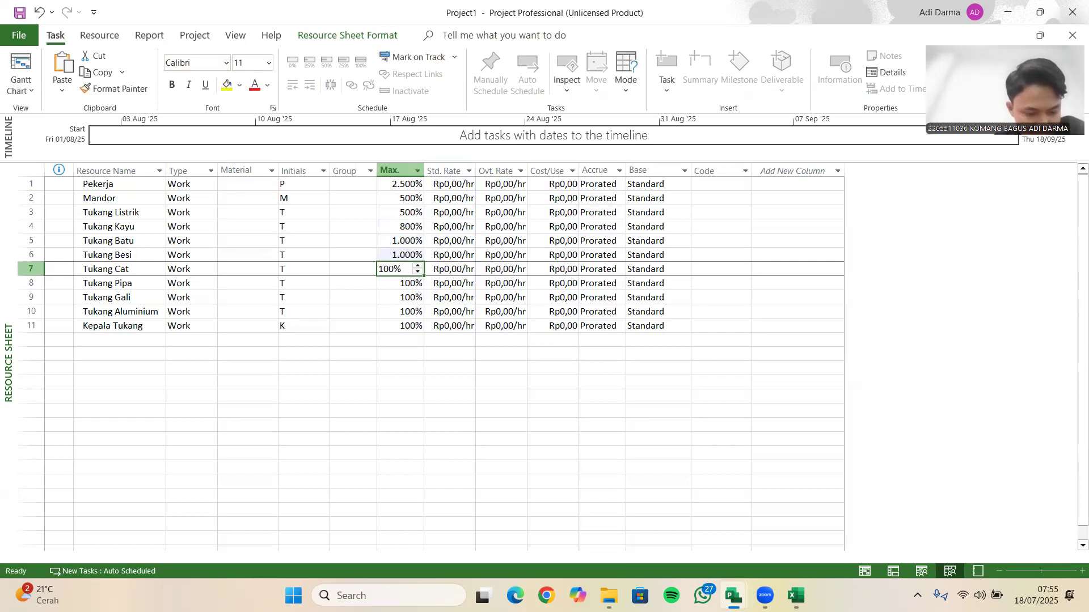
- Set the maximum units to 500% for Tukang Cat, Tukang Pipa and Tukang Gali
{"action": "type", "text": "500"}
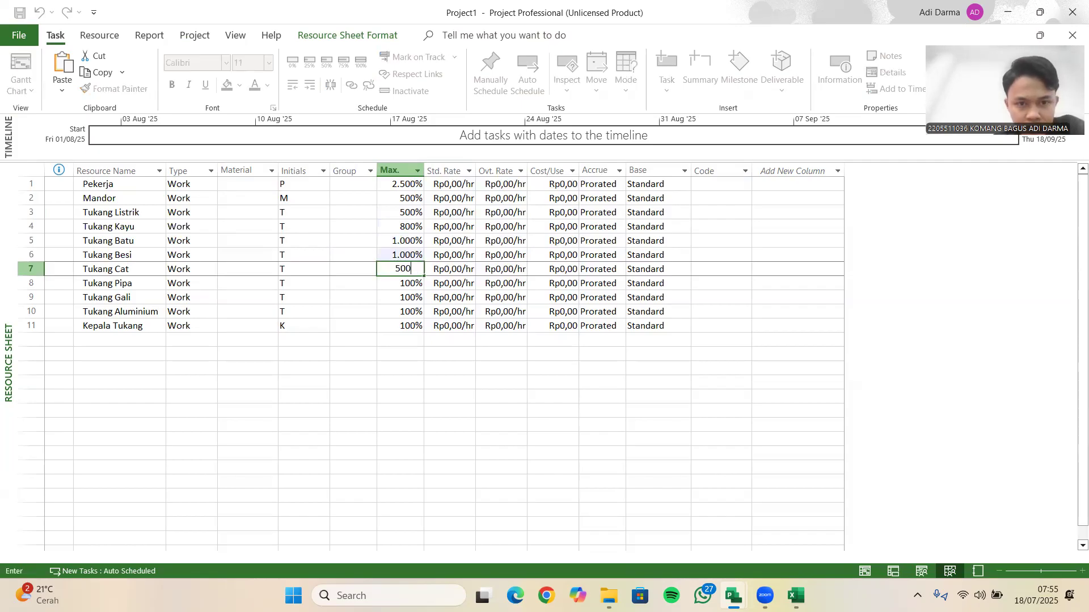
{"action": "key", "text": "Return"}
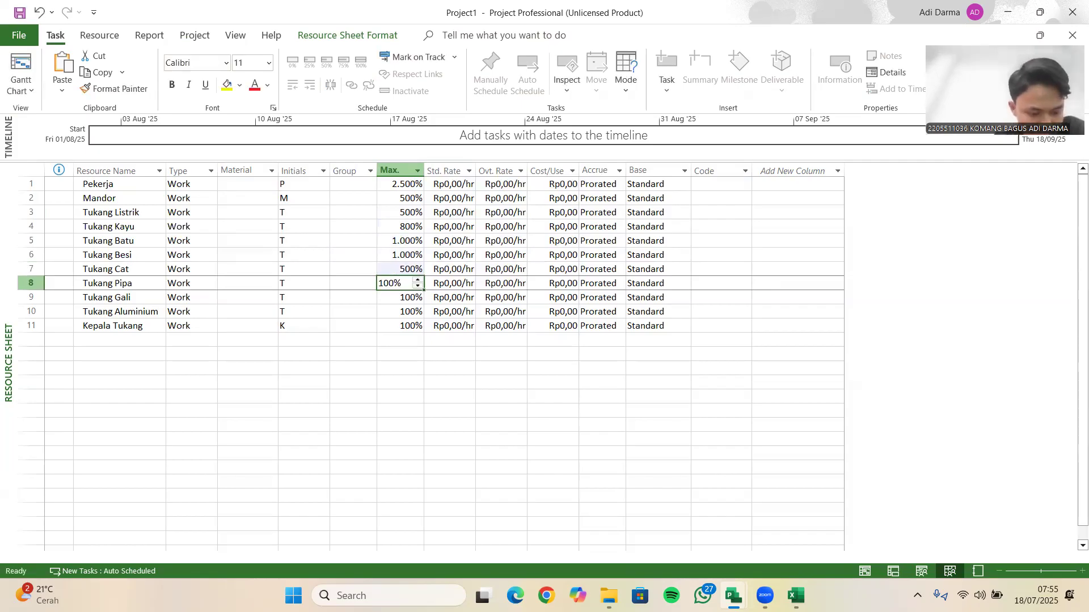
{"action": "type", "text": "5"}
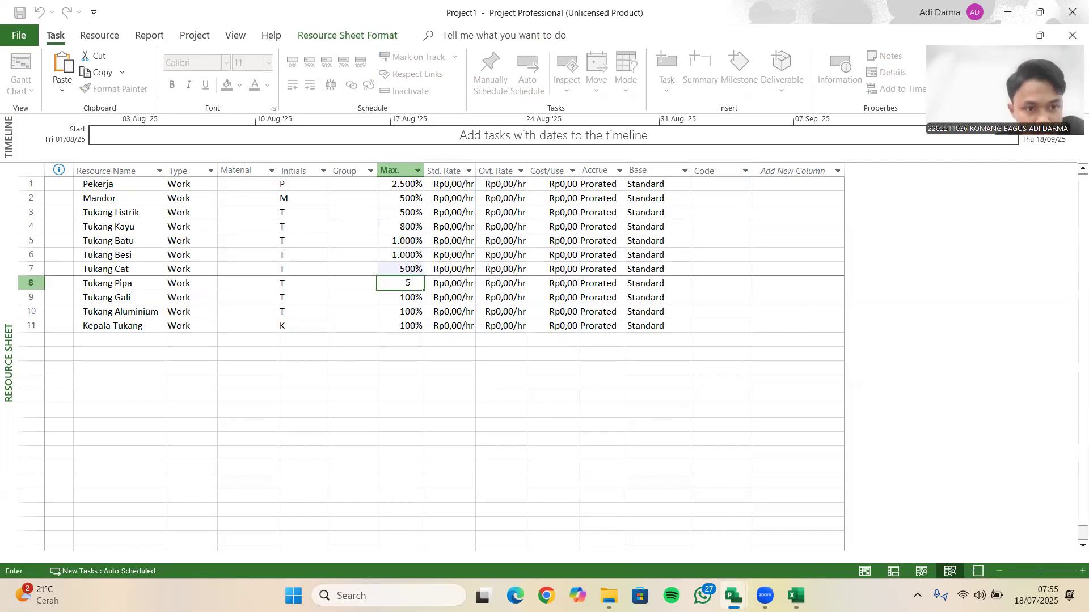
{"action": "type", "text": "00"}
{"action": "key", "text": "Return"}
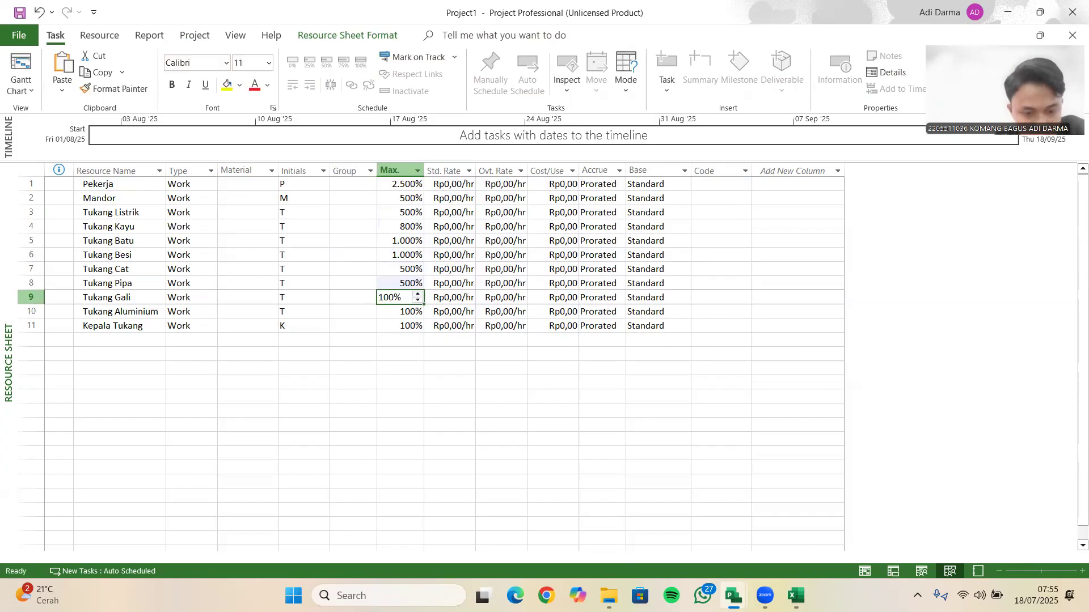
{"action": "type", "text": "55"}
{"action": "key", "text": "BackSpace"}
{"action": "type", "text": "00"}
{"action": "key", "text": "Return"}
- Set the maximum units to 200% for Tukang Aluminium and 800% for Kepala Tukang
{"action": "type", "text": "20"}
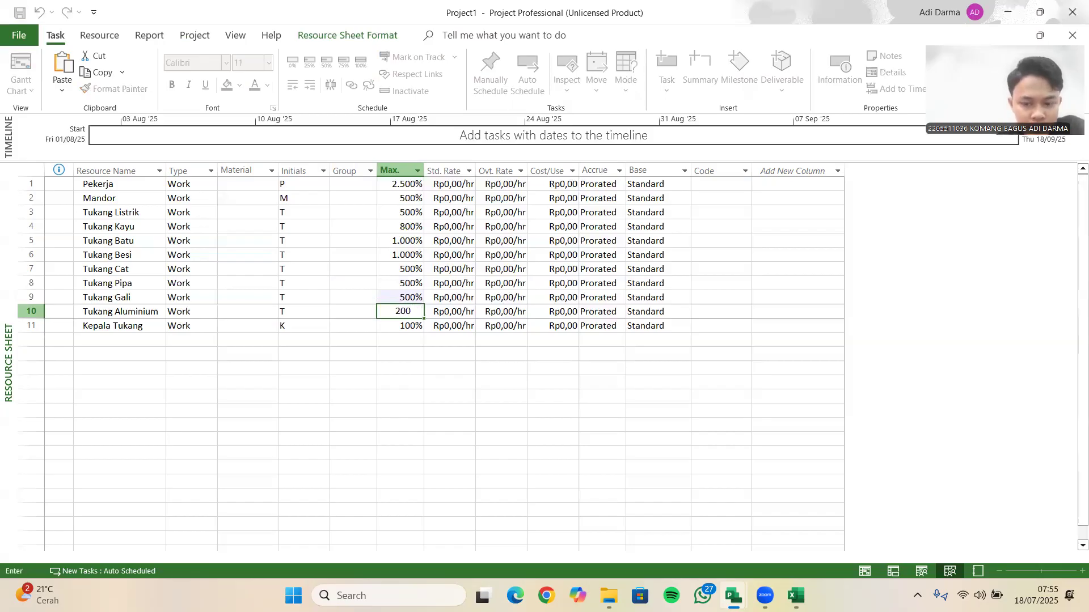
{"action": "key", "text": "Return"}
{"action": "type", "text": "80"}
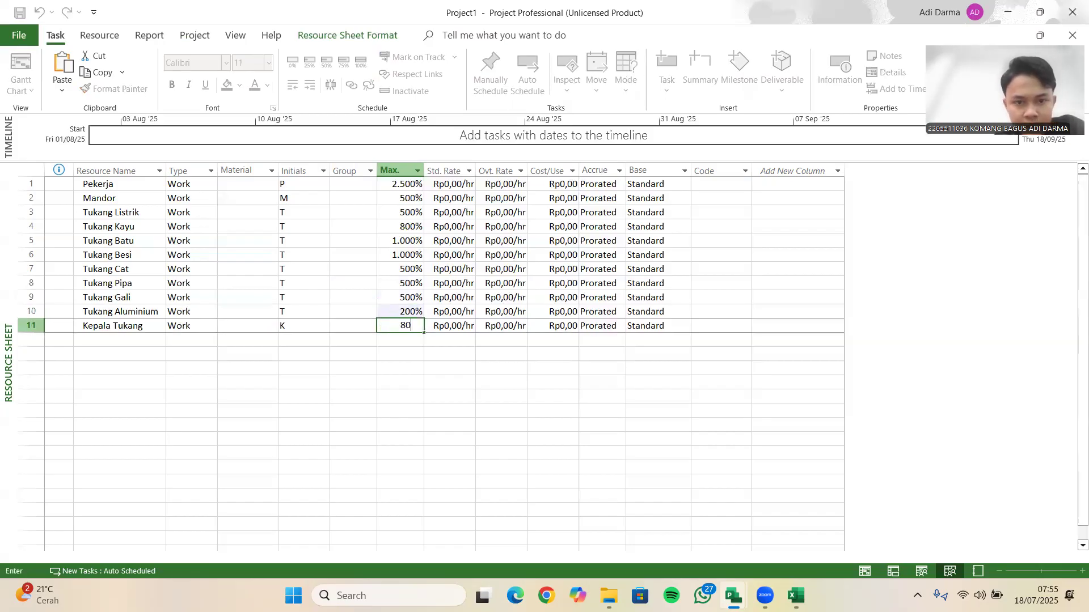
{"action": "key", "text": "Return"}
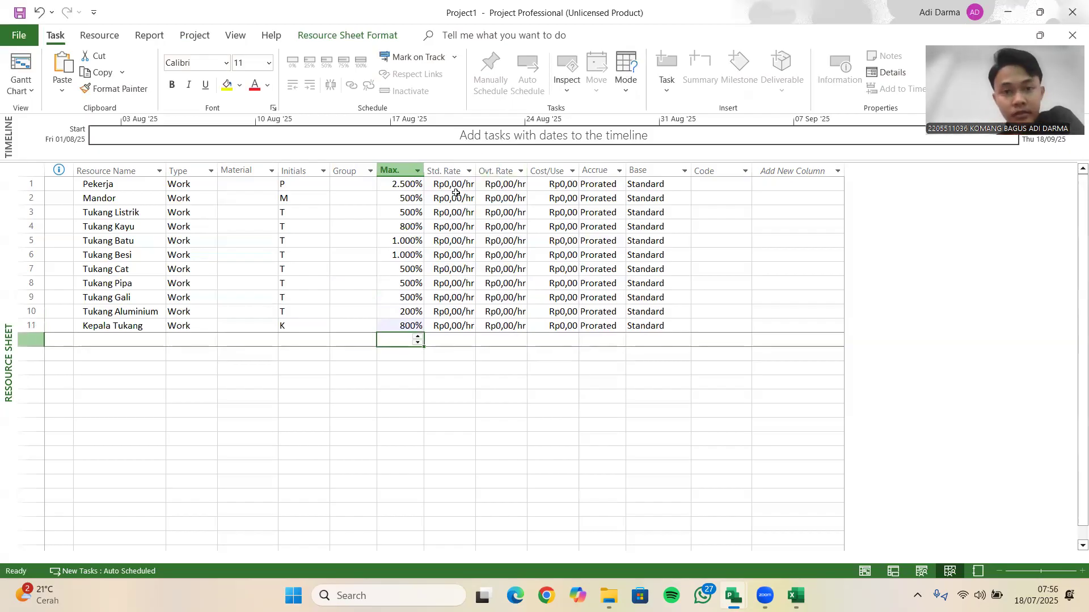
- Widen the Std. Rate column slightly and select the standard rate cell of Pekerja
{"action": "left_click_drag", "start_coordinate": [477, 169], "coordinate": [479, 333]}
{"action": "left_click", "coordinate": [477, 186]}
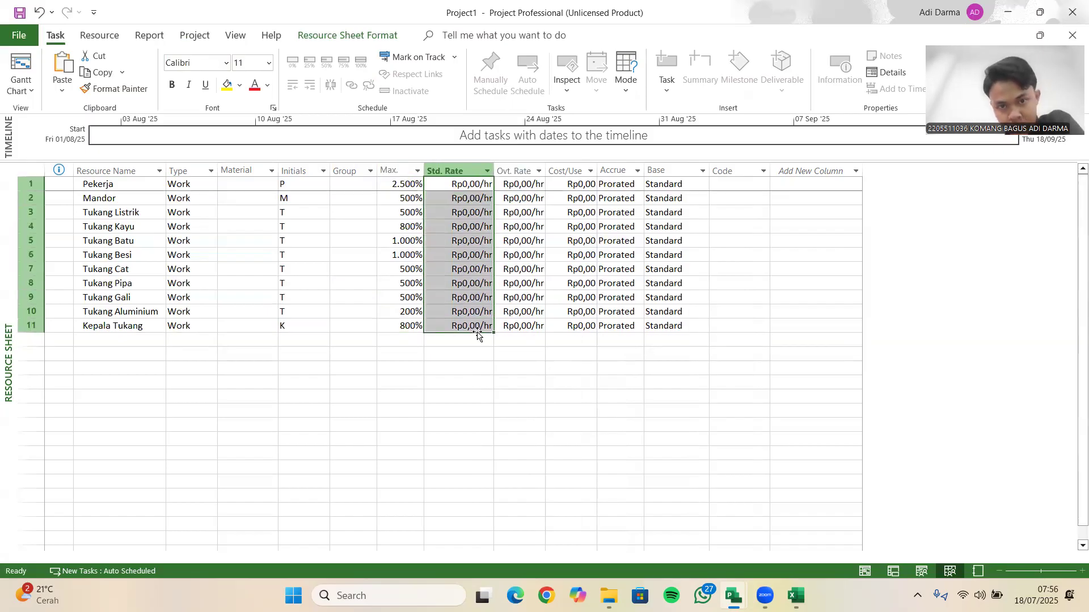
{"action": "left_click", "coordinate": [554, 357]}
{"action": "left_click", "coordinate": [479, 185]}
{"action": "left_click_drag", "start_coordinate": [479, 185], "coordinate": [481, 340]}
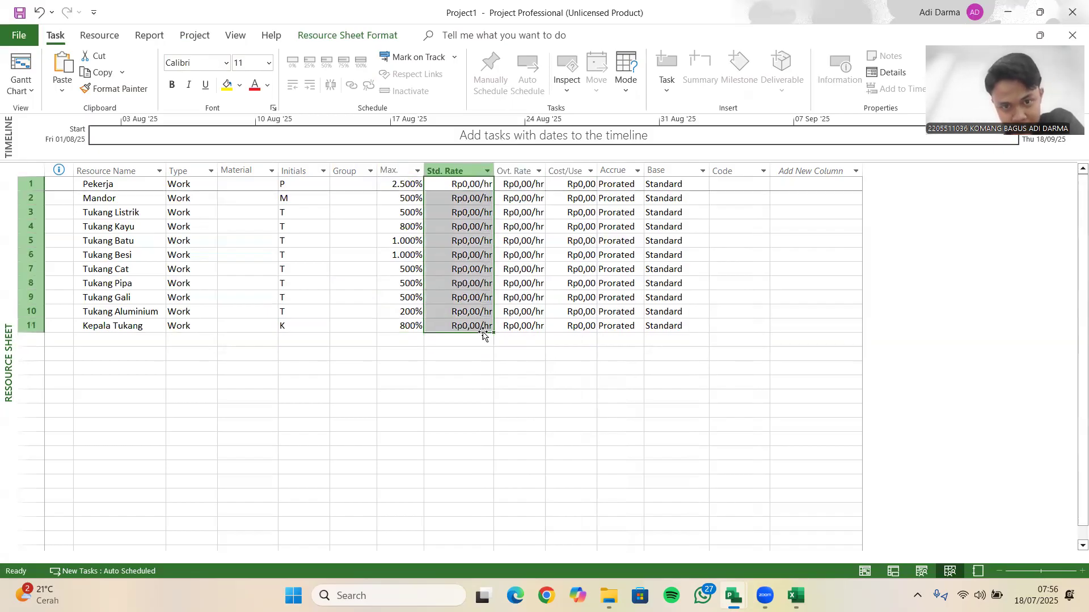
{"action": "left_click", "coordinate": [525, 339]}
{"action": "left_click", "coordinate": [482, 184]}
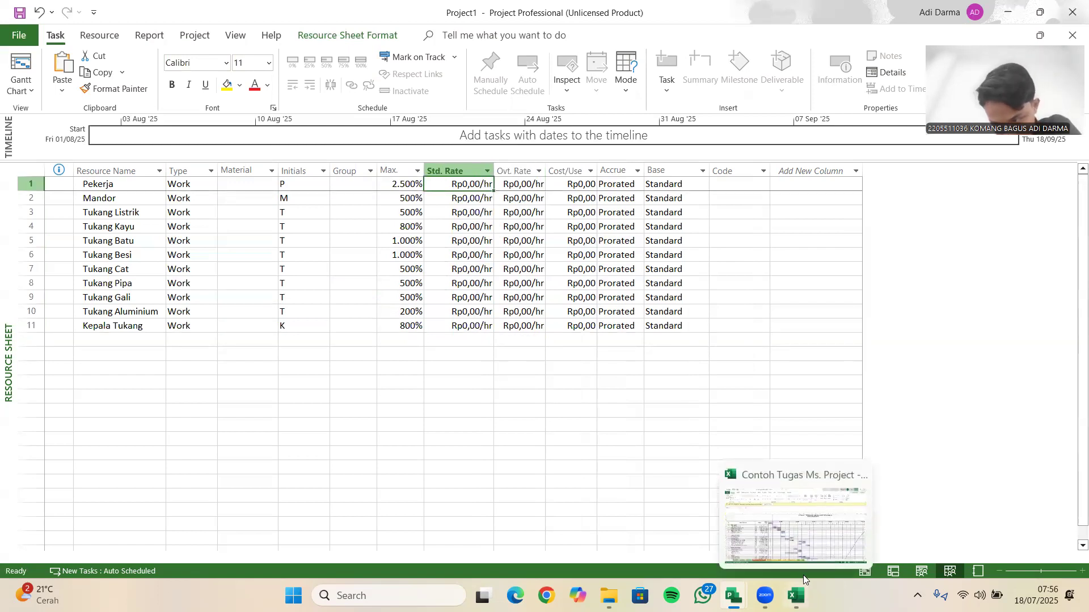
- Switch to the Excel workbook Contoh Tugas Ms. Project and view the wage list on the HARGA BAHAN & UPAH sheet
{"action": "left_click", "coordinate": [795, 565]}
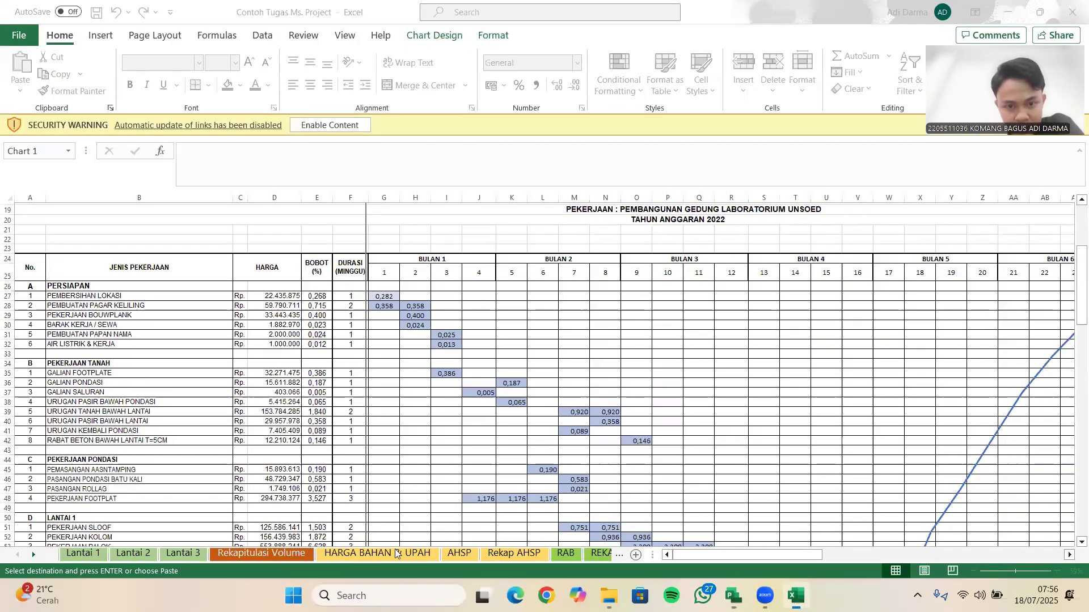
{"action": "left_click", "coordinate": [375, 553]}
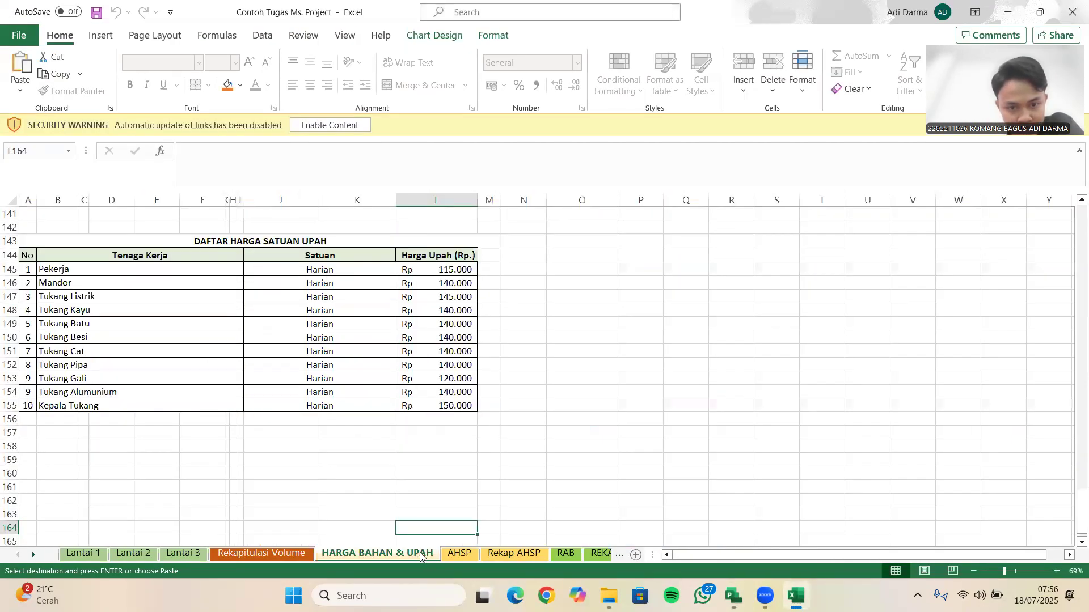
{"action": "left_click", "coordinate": [304, 272]}
{"action": "left_click", "coordinate": [440, 271]}
- Calculate the hourly wage of Pekerja in cell N145 with the formula =L145/8
{"action": "left_click", "coordinate": [539, 276]}
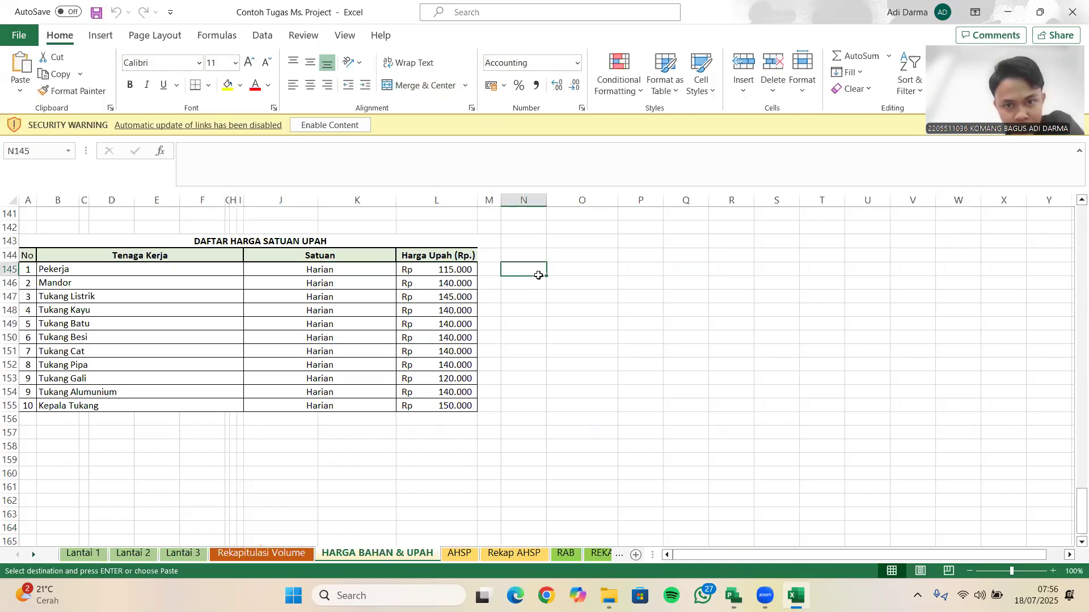
{"action": "type", "text": "="}
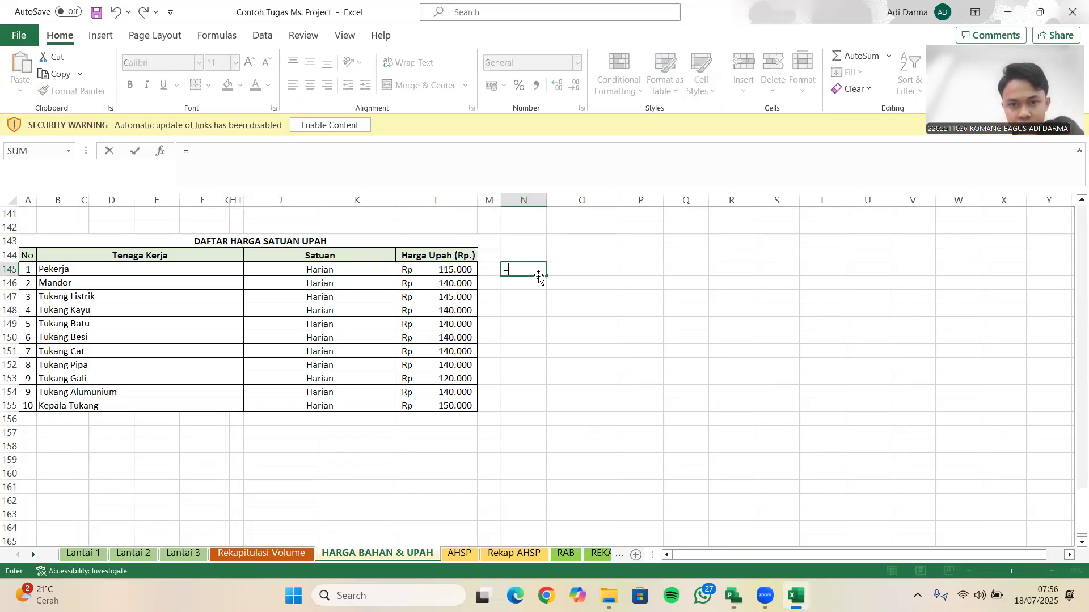
{"action": "left_click", "coordinate": [454, 269]}
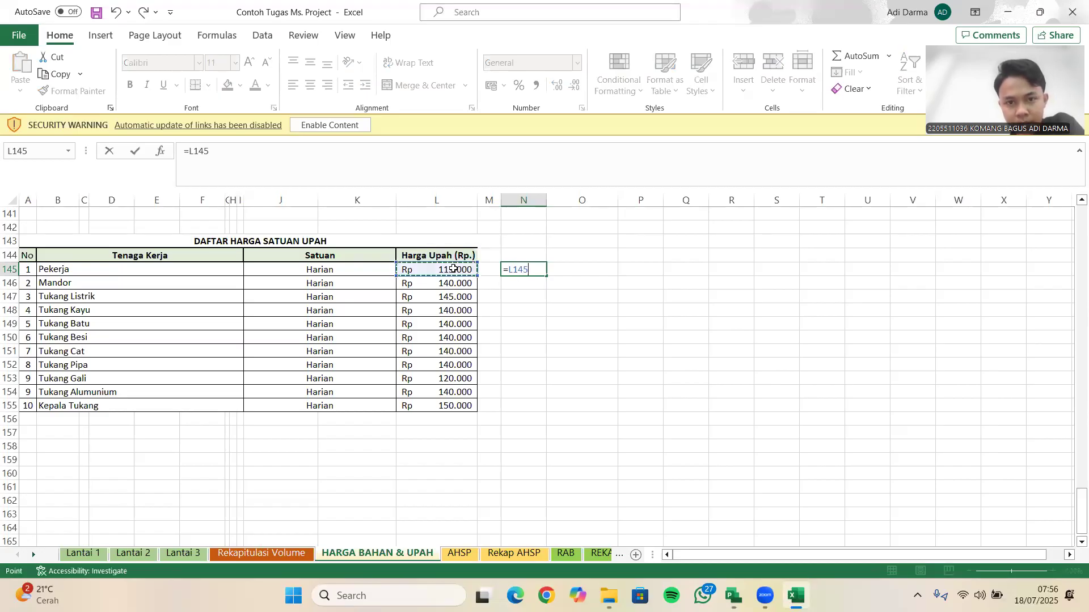
{"action": "type", "text": "/8"}
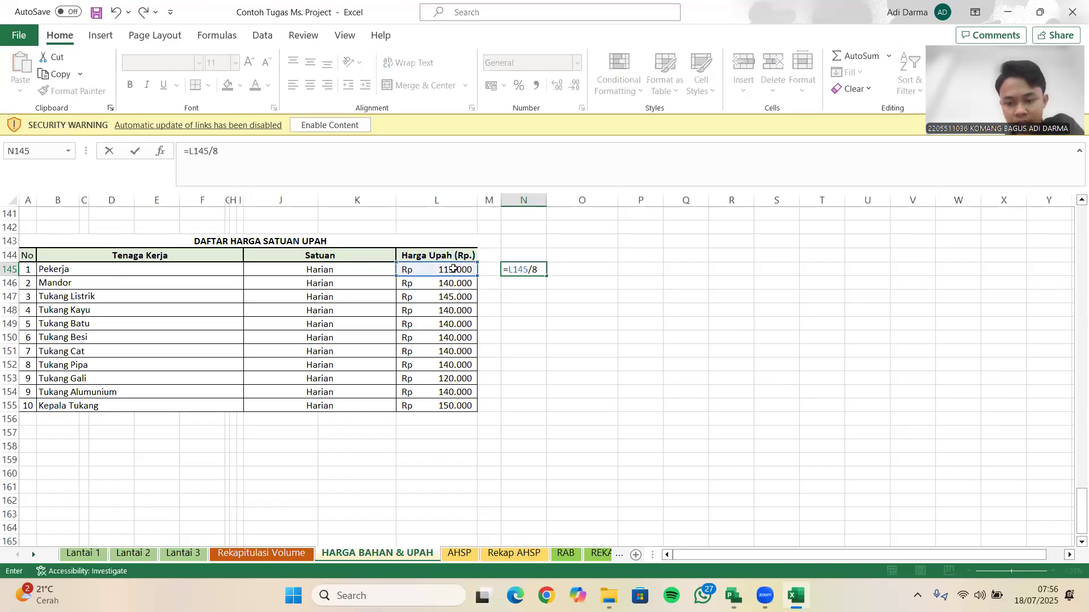
{"action": "key", "text": "Return"}
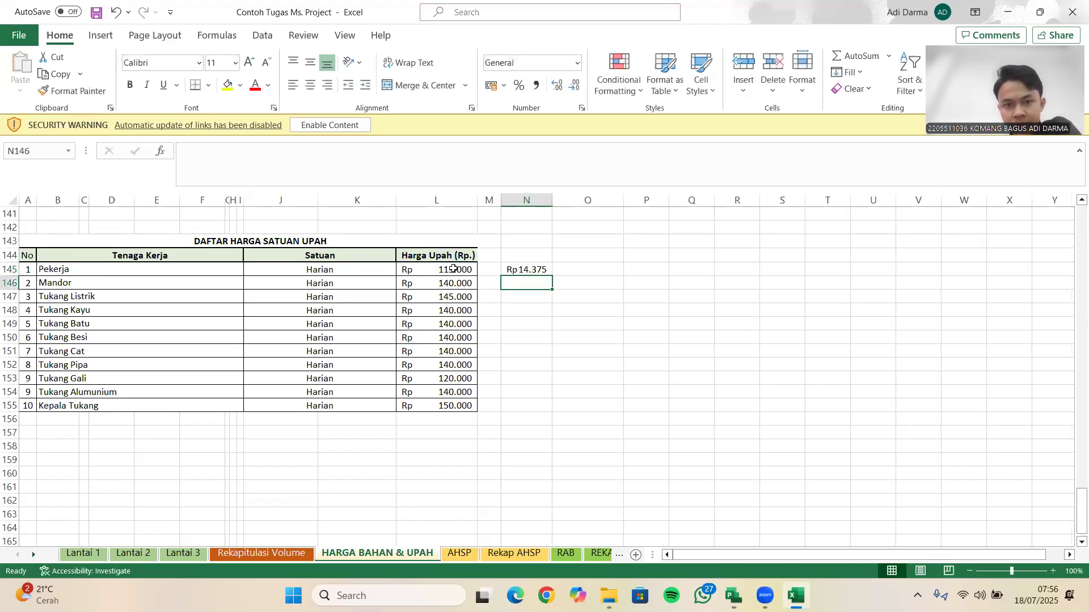
- Fill the hourly wage formula from N145 down to N155 for all the remaining worker types
{"action": "left_click", "coordinate": [548, 271]}
{"action": "left_click_drag", "start_coordinate": [550, 274], "coordinate": [548, 407]}
{"action": "left_click", "coordinate": [605, 334]}
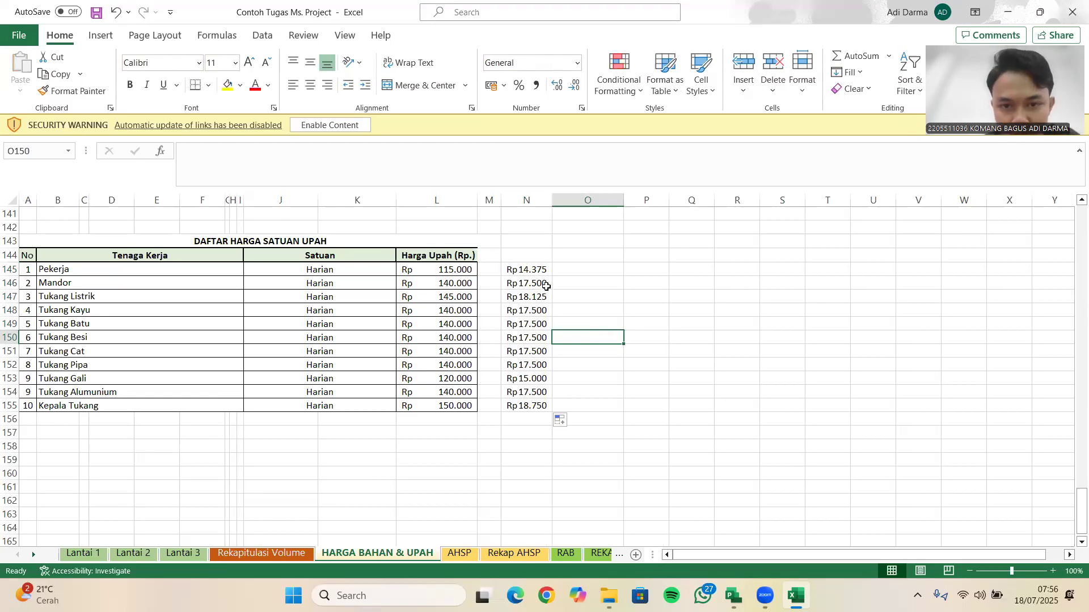
- Switch to Project1 in Microsoft Project and set the standard rate of Pekerja to Rp14.375 per hour
{"action": "mouse_move", "coordinate": [734, 595]}
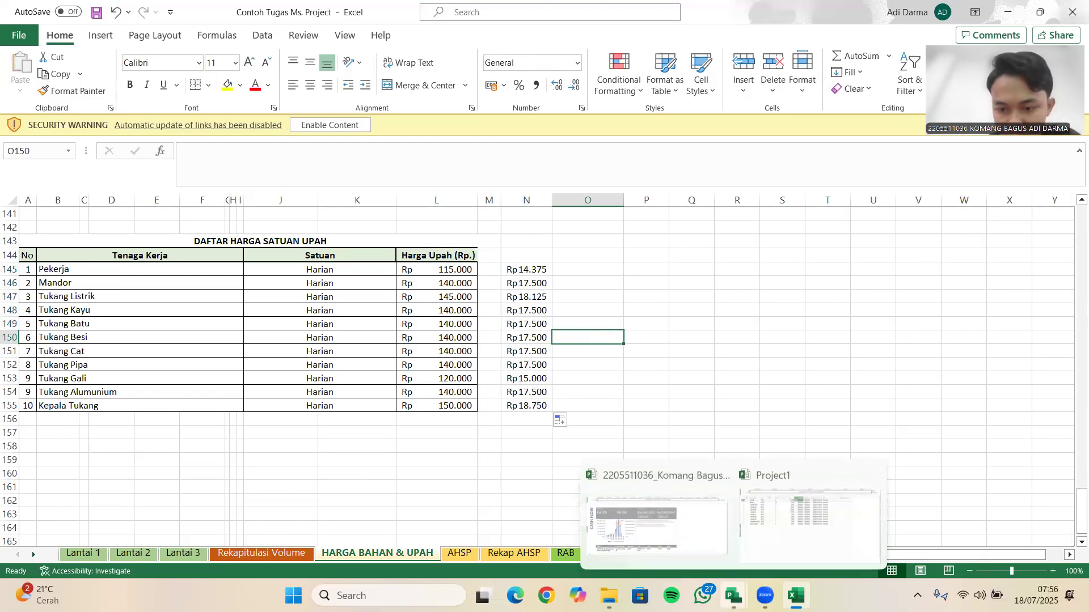
{"action": "left_click", "coordinate": [768, 529]}
{"action": "type", "text": "14."}
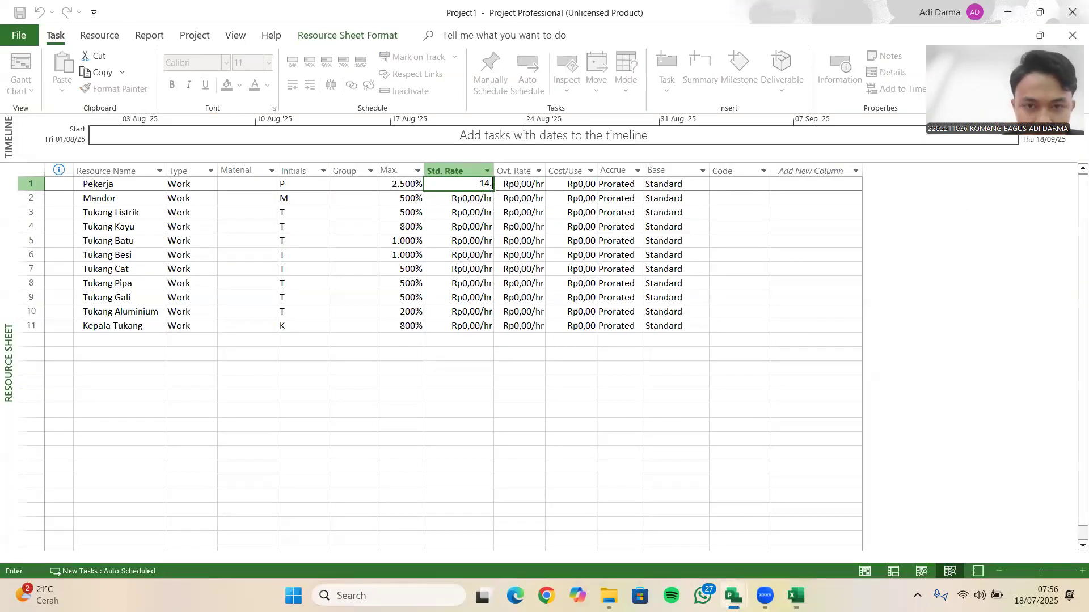
{"action": "type", "text": "375"}
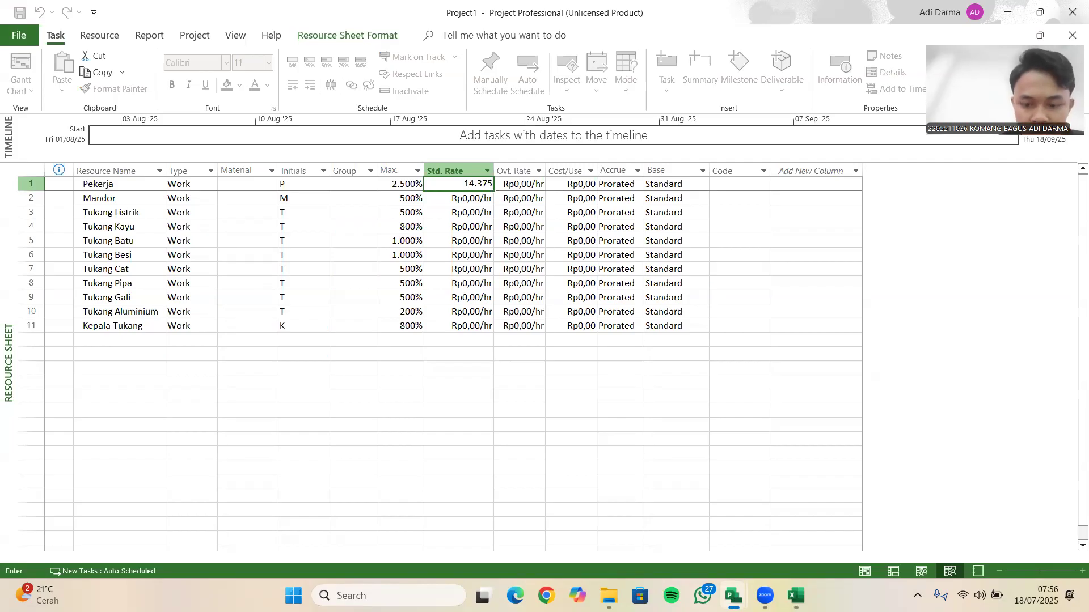
{"action": "key", "text": "Return"}
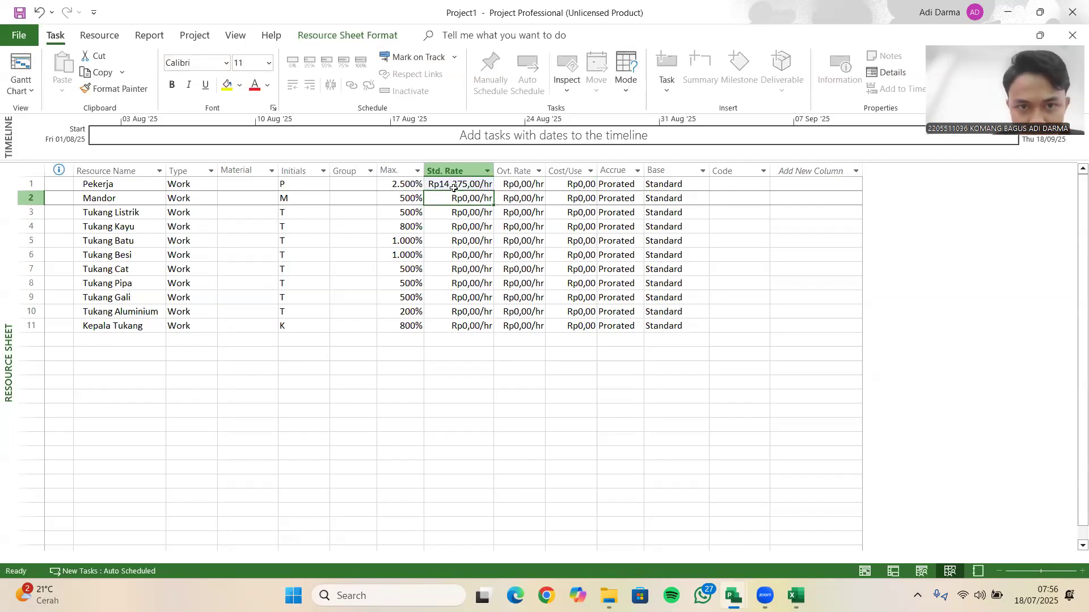
{"action": "left_click", "coordinate": [454, 187]}
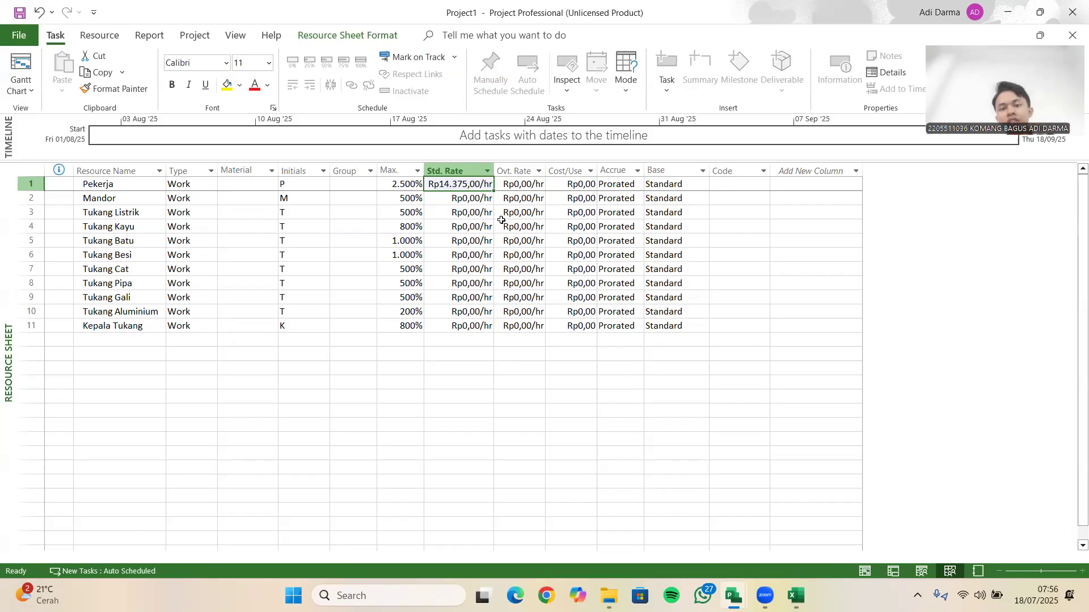
- Check the hourly wages in the Excel workbook and set the standard rate of Mandor to Rp17.500 per hour in Project1
{"action": "mouse_move", "coordinate": [797, 596]}
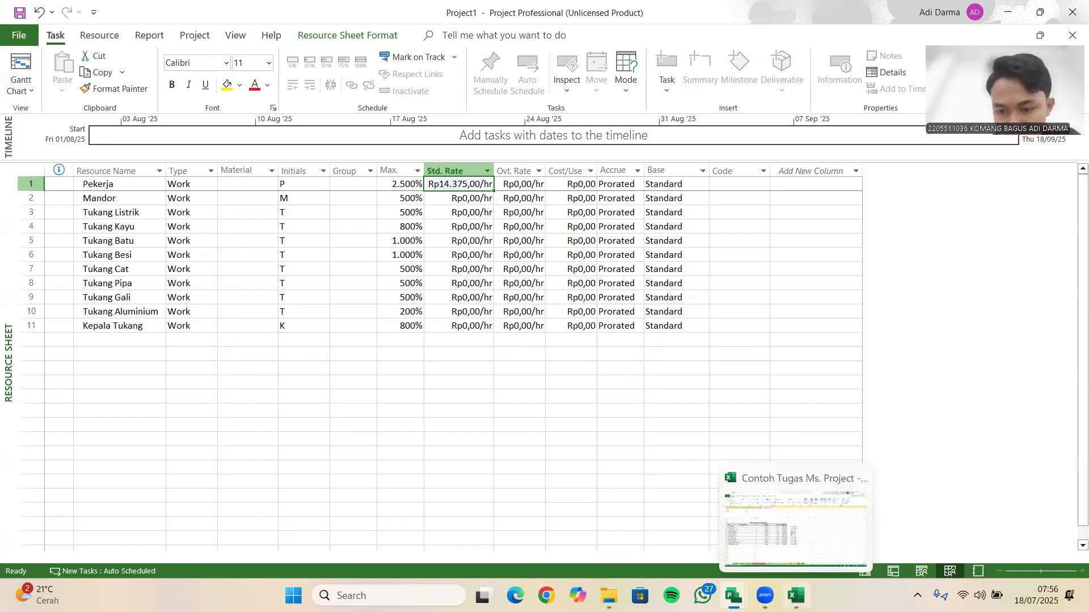
{"action": "left_click", "coordinate": [765, 530]}
{"action": "mouse_move", "coordinate": [733, 595]}
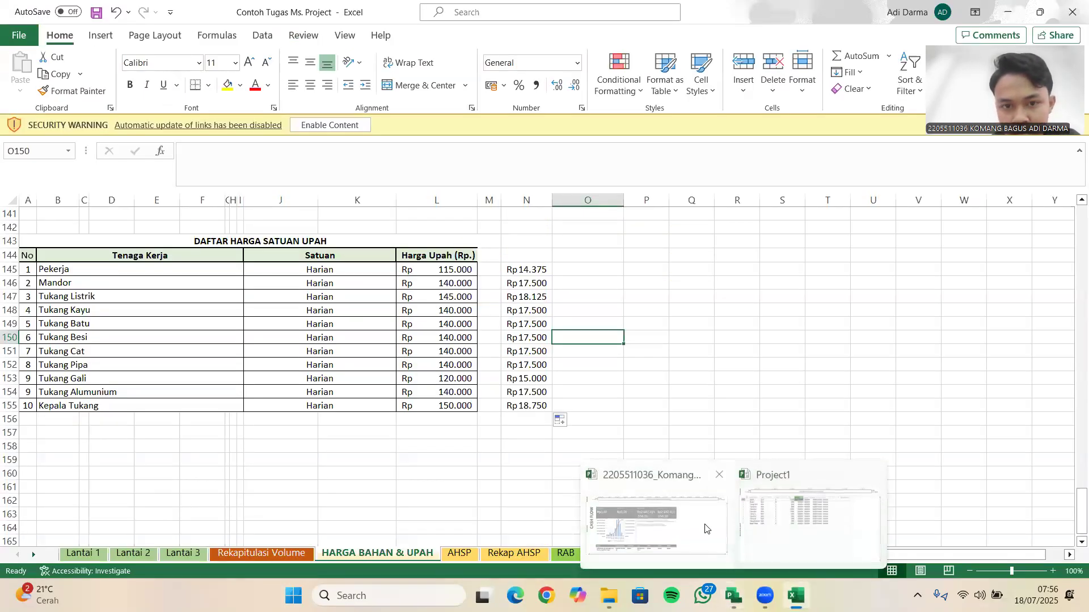
{"action": "left_click", "coordinate": [771, 533]}
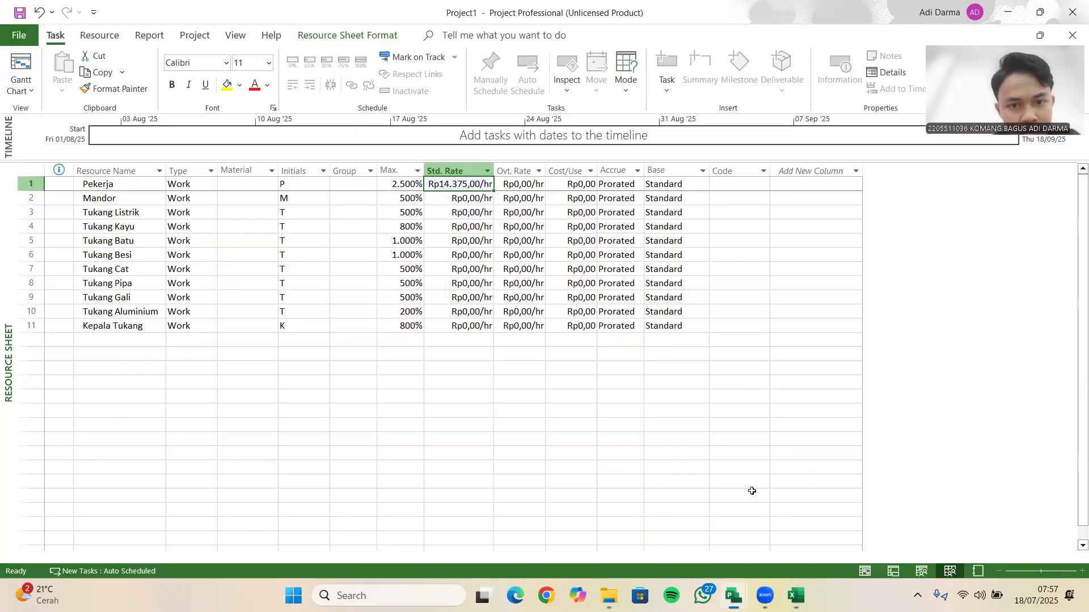
{"action": "left_click", "coordinate": [466, 198]}
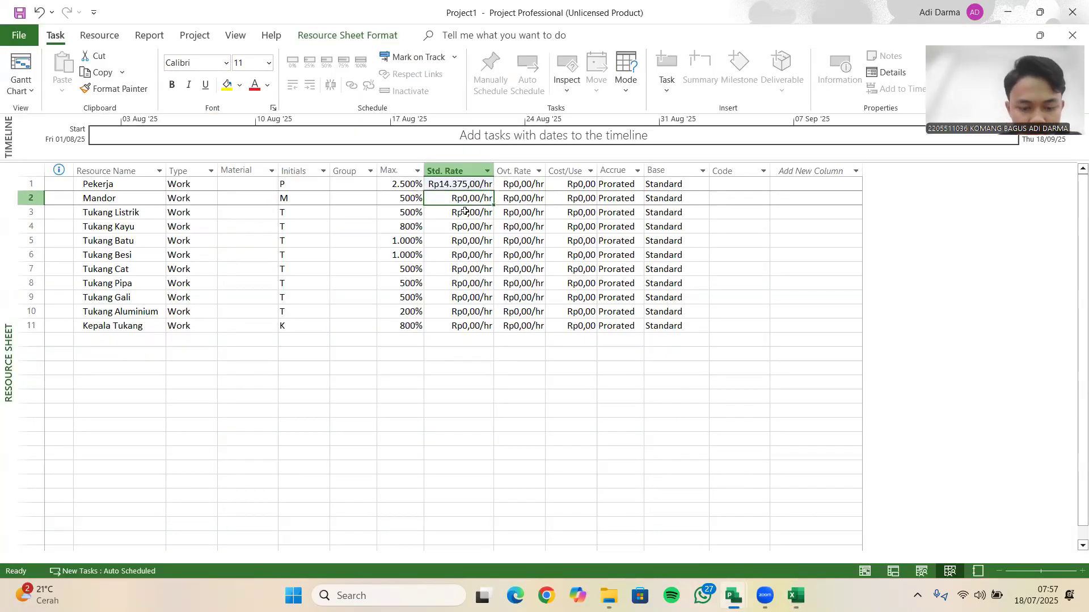
{"action": "type", "text": "175"}
{"action": "type", "text": "500"}
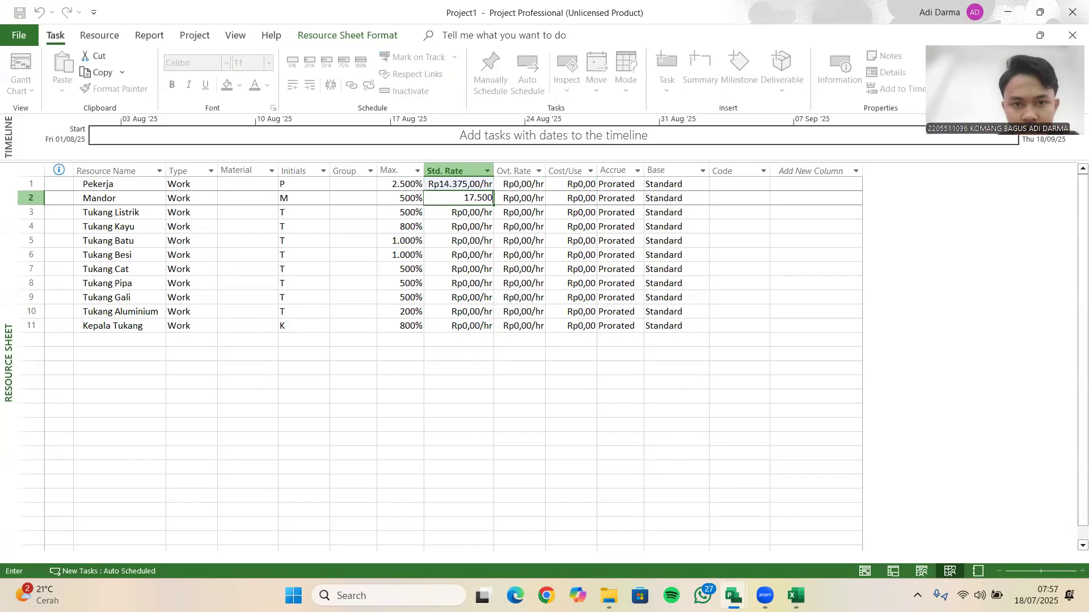
{"action": "key", "text": "Return"}
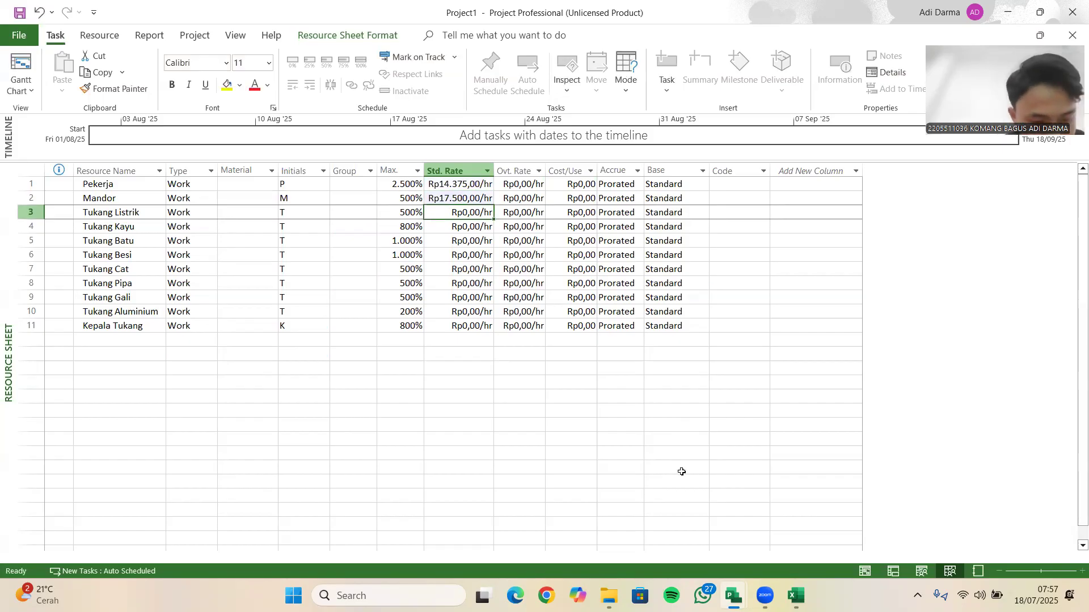
- Set the hourly standard rate to Rp18.125 for Tukang Listrik and Rp17.500 for both Tukang Kayu and Tukang Batu
{"action": "type", "text": "18125"}
{"action": "key", "text": "Return"}
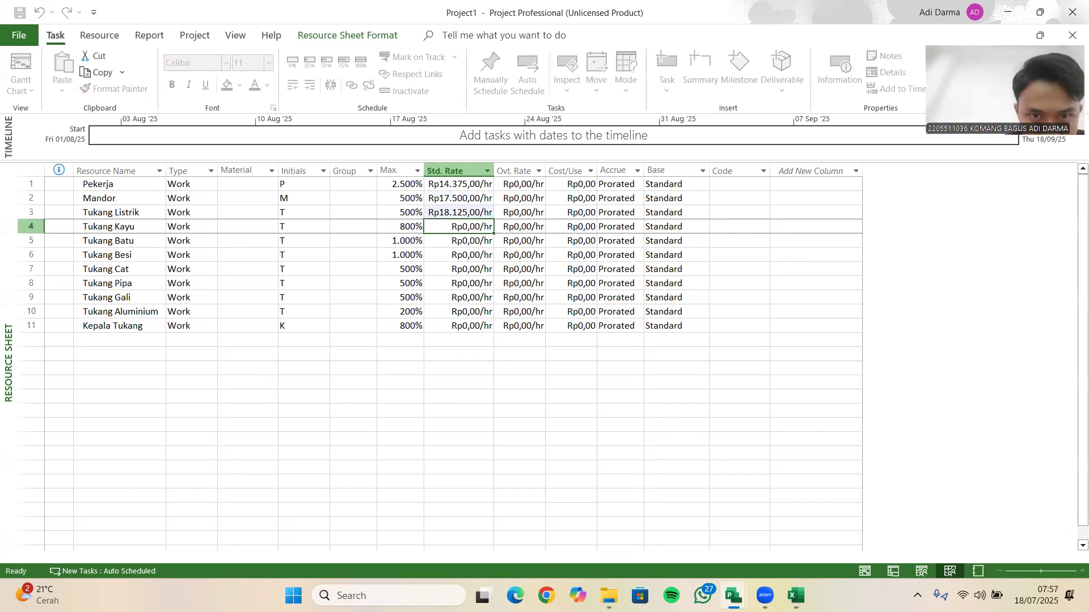
{"action": "type", "text": "17.500"}
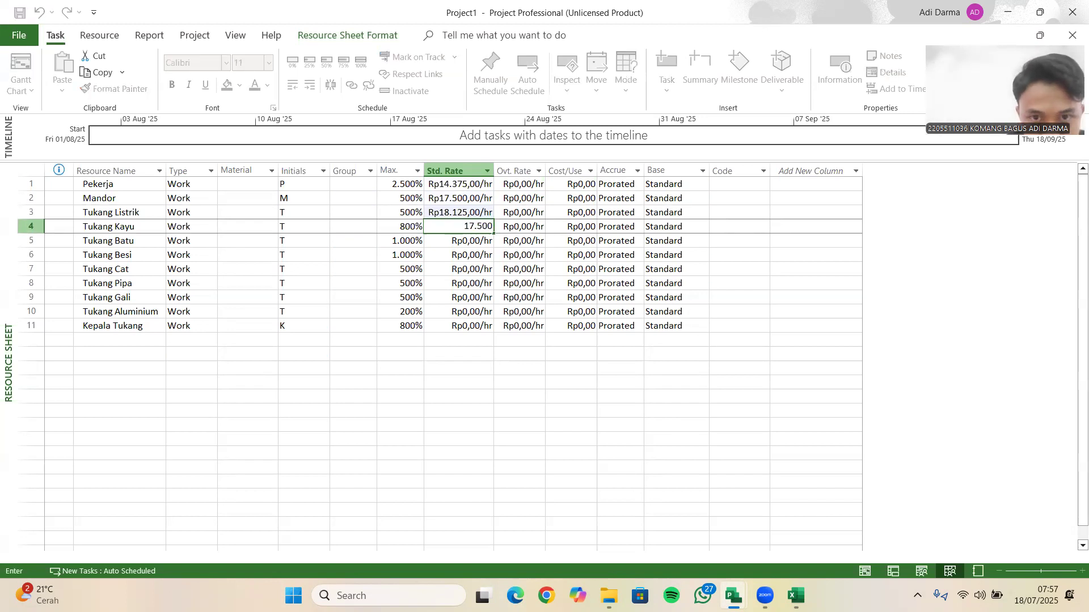
{"action": "key", "text": "Return"}
{"action": "type", "text": "17.500"}
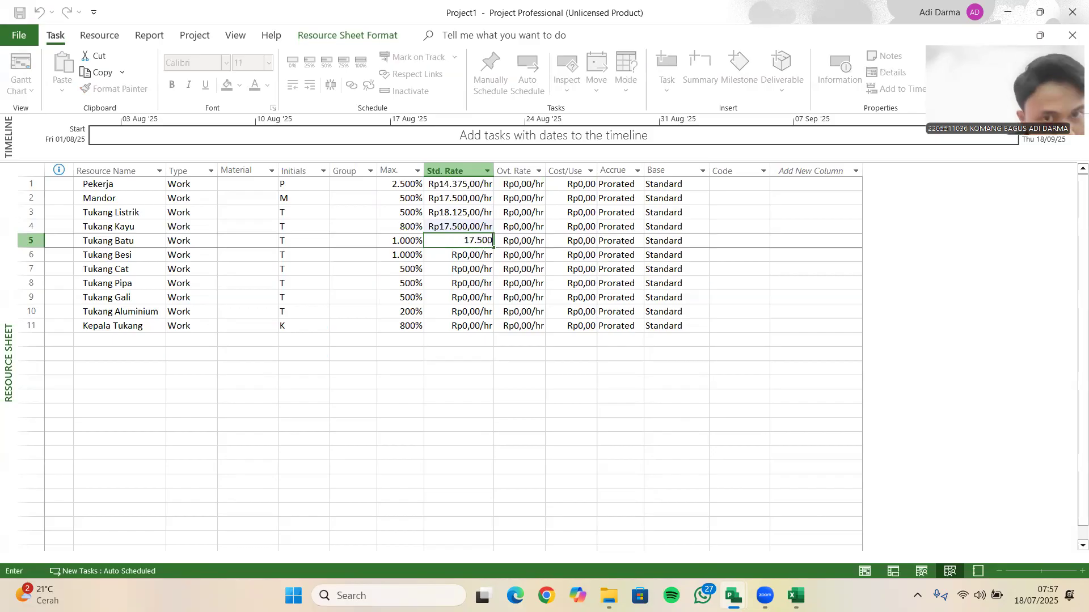
{"action": "key", "text": "Return"}
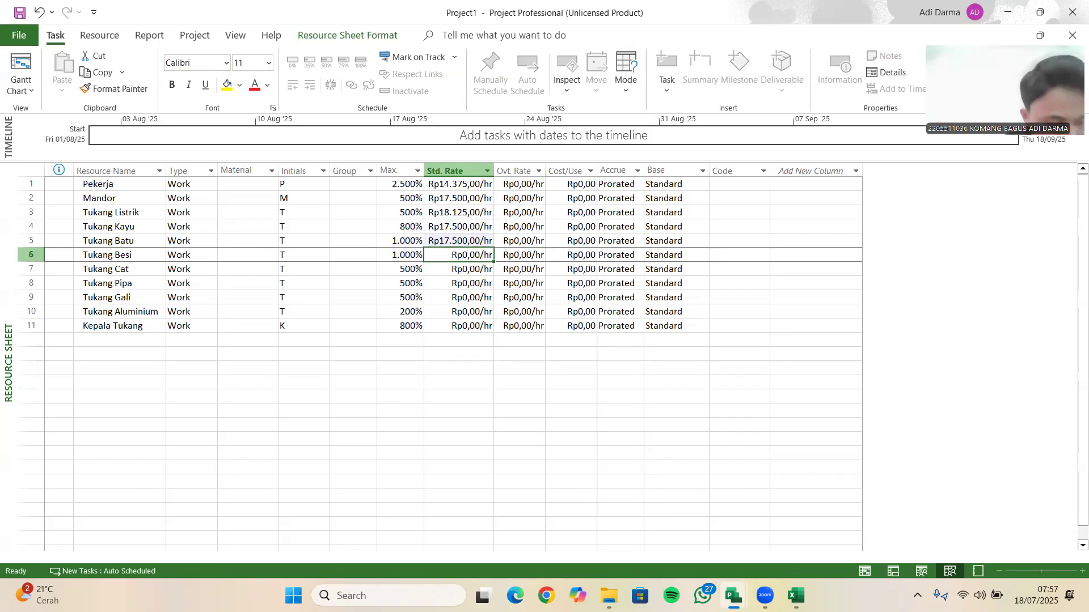
- Set the hourly standard rate to Rp15.000 for Tukang Gali and Rp18.750 for Kepala Tukang
{"action": "key", "text": "Down"}
{"action": "key", "text": "Down"}
{"action": "key", "text": "Down"}
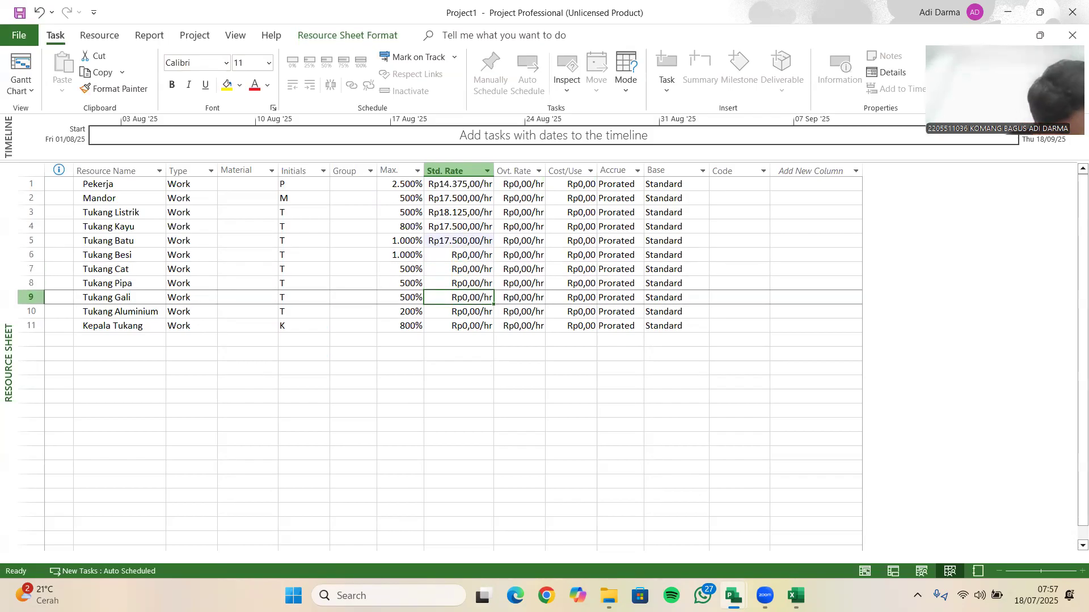
{"action": "type", "text": "15.000"}
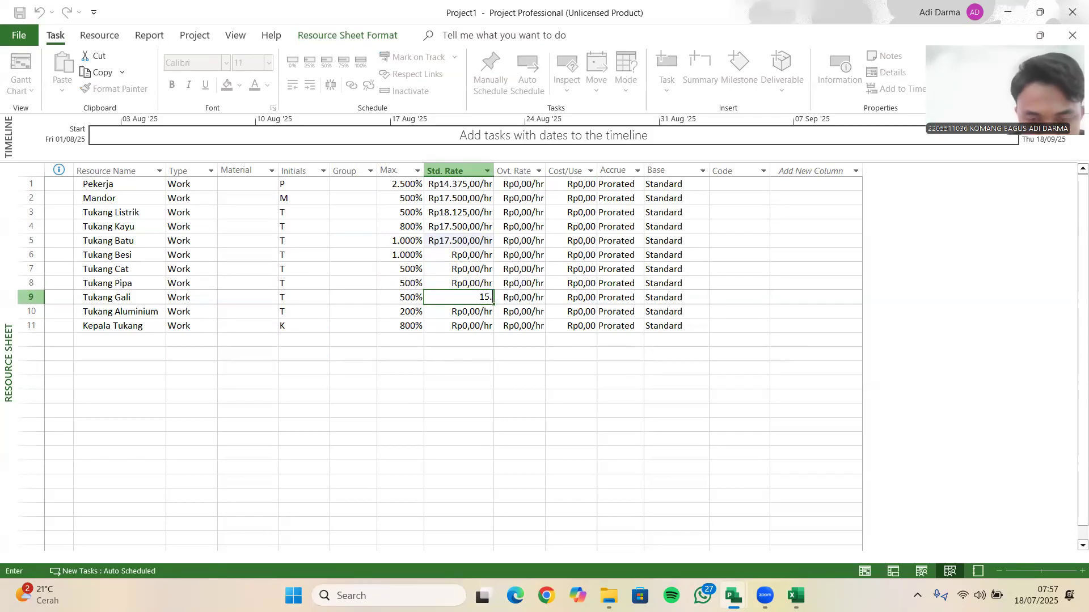
{"action": "key", "text": "Return"}
{"action": "left_click", "coordinate": [458, 326]}
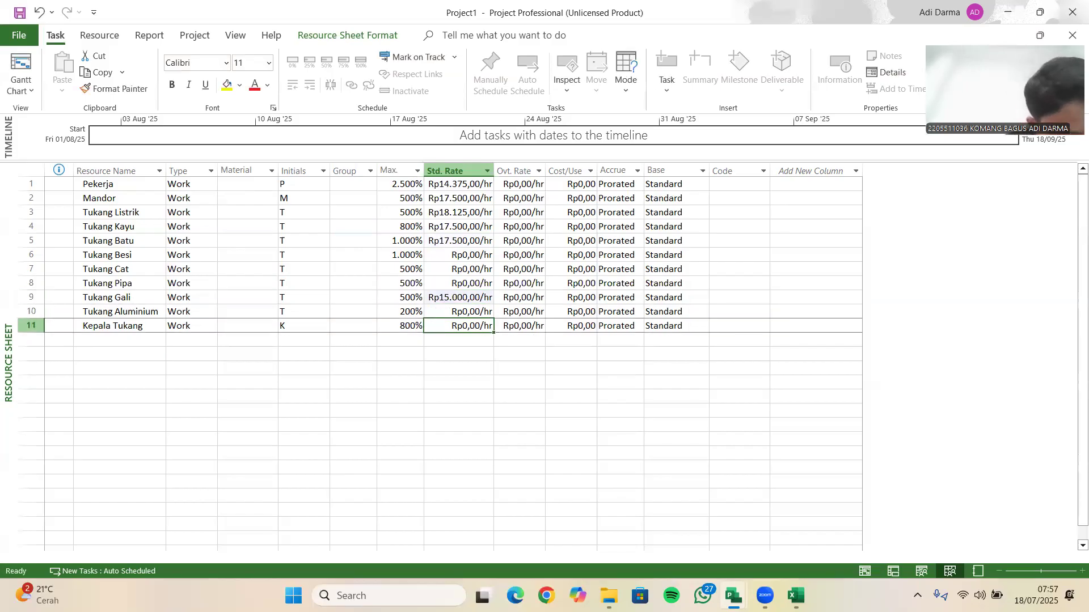
{"action": "left_click", "coordinate": [458, 340]}
{"action": "left_click", "coordinate": [458, 326]}
{"action": "type", "text": "18.75"}
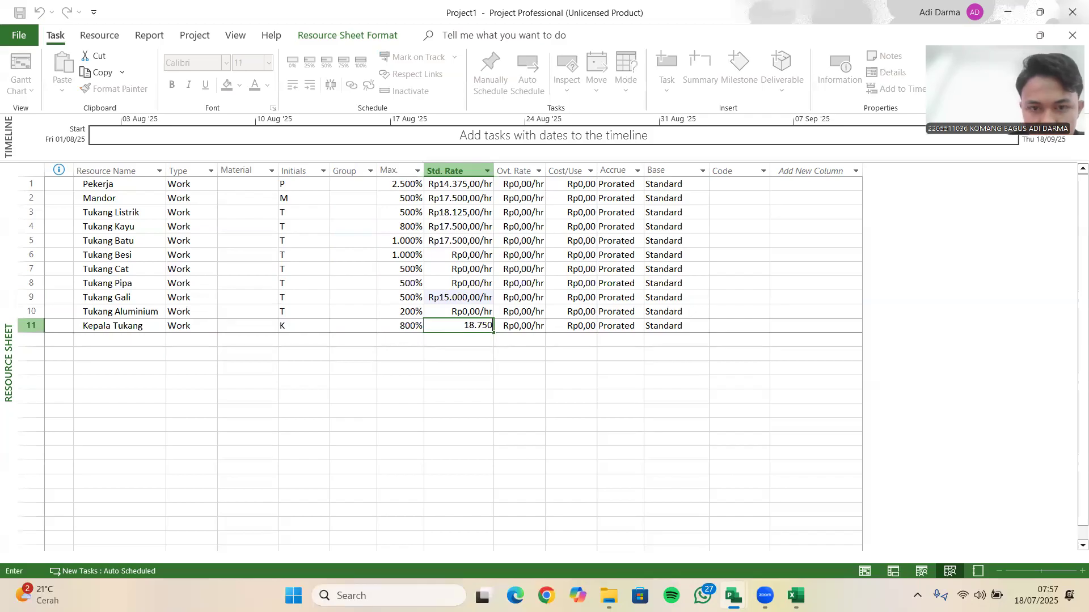
{"action": "key", "text": "Return"}
- Set the hourly standard rate of Tukang Besi and Tukang Cat to Rp17.500 each
{"action": "key", "text": "Up"}
{"action": "key", "text": "Up"}
{"action": "key", "text": "Up"}
{"action": "key", "text": "Up"}
{"action": "key", "text": "Up"}
{"action": "key", "text": "Up"}
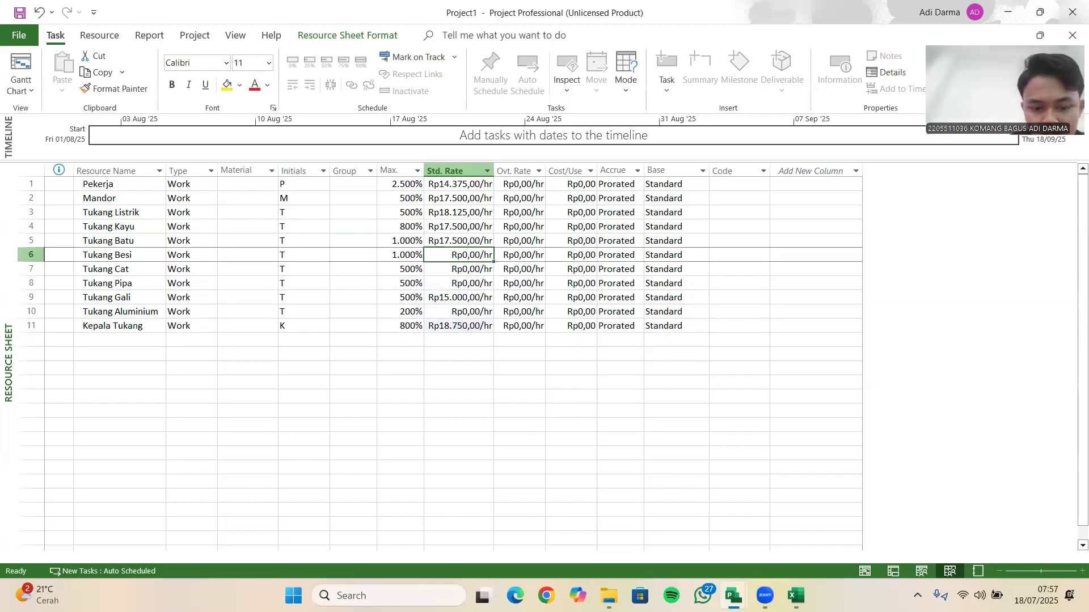
{"action": "type", "text": "17.50"}
{"action": "key", "text": "Return"}
{"action": "type", "text": "17.500"}
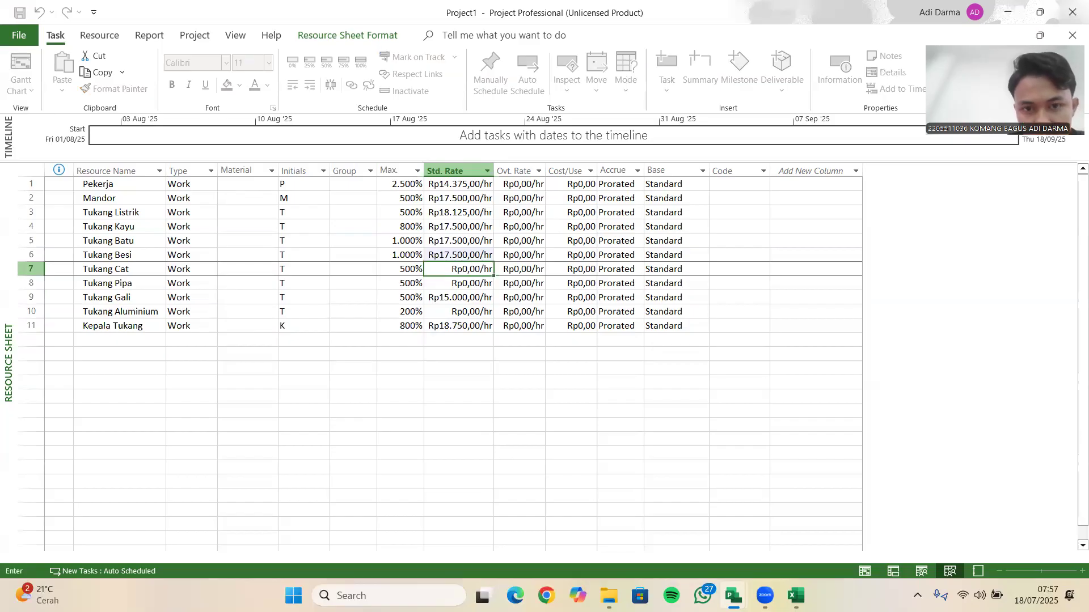
{"action": "key", "text": "Return"}
- Set the hourly standard rate of Tukang Pipa and Tukang Aluminium to Rp17.500 each
{"action": "type", "text": "17.500"}
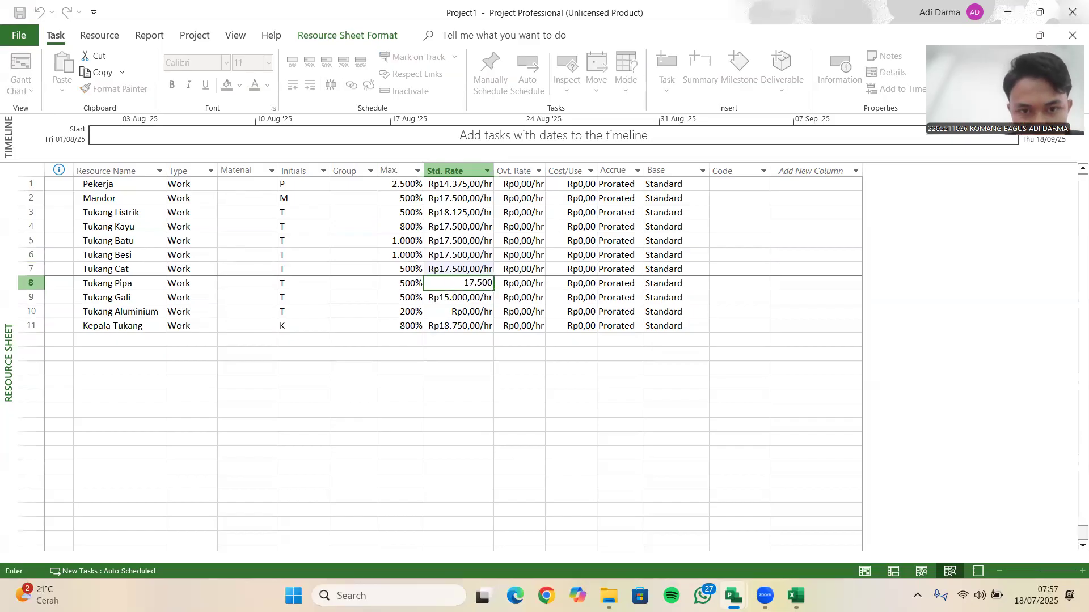
{"action": "key", "text": "Return"}
{"action": "key", "text": "Down"}
{"action": "type", "text": "17.500"}
{"action": "key", "text": "Return"}
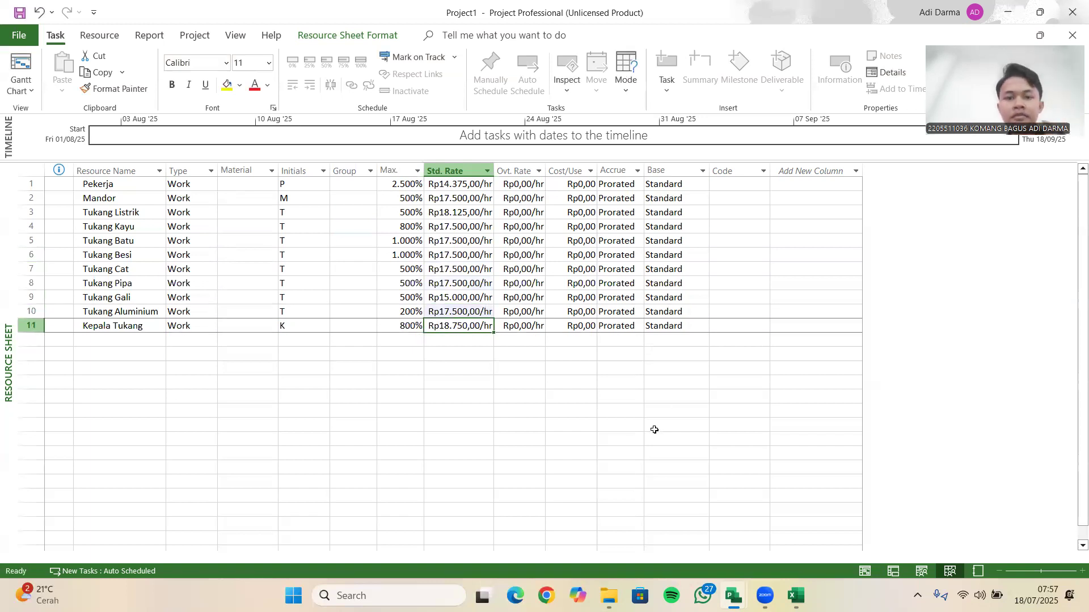
- Widen the Std. Rate column slightly so the hourly rates have more room
{"action": "left_click", "coordinate": [545, 409]}
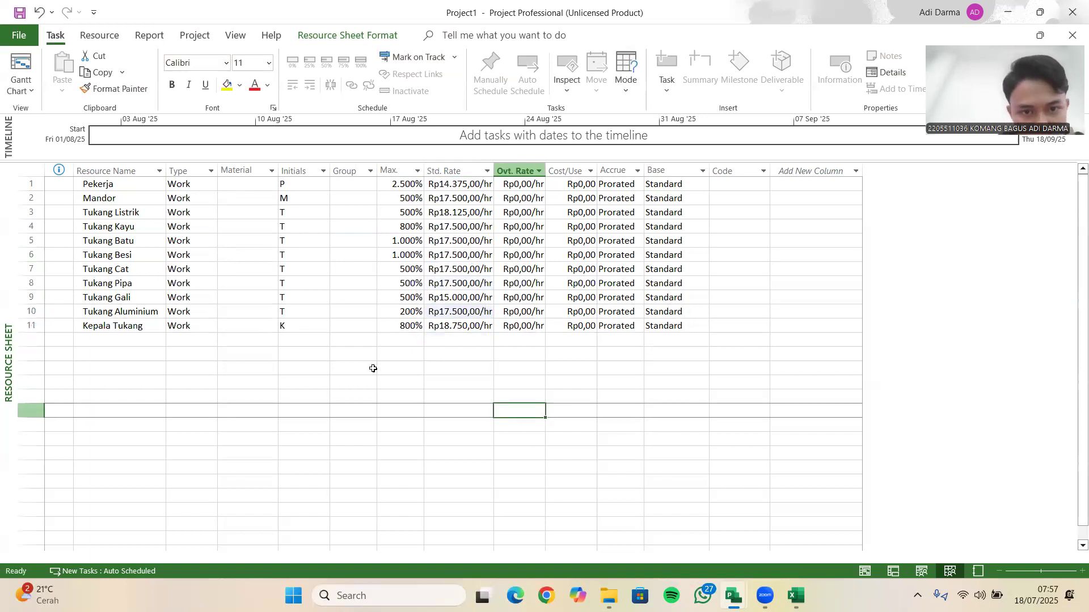
{"action": "left_click_drag", "start_coordinate": [494, 170], "coordinate": [507, 170]}
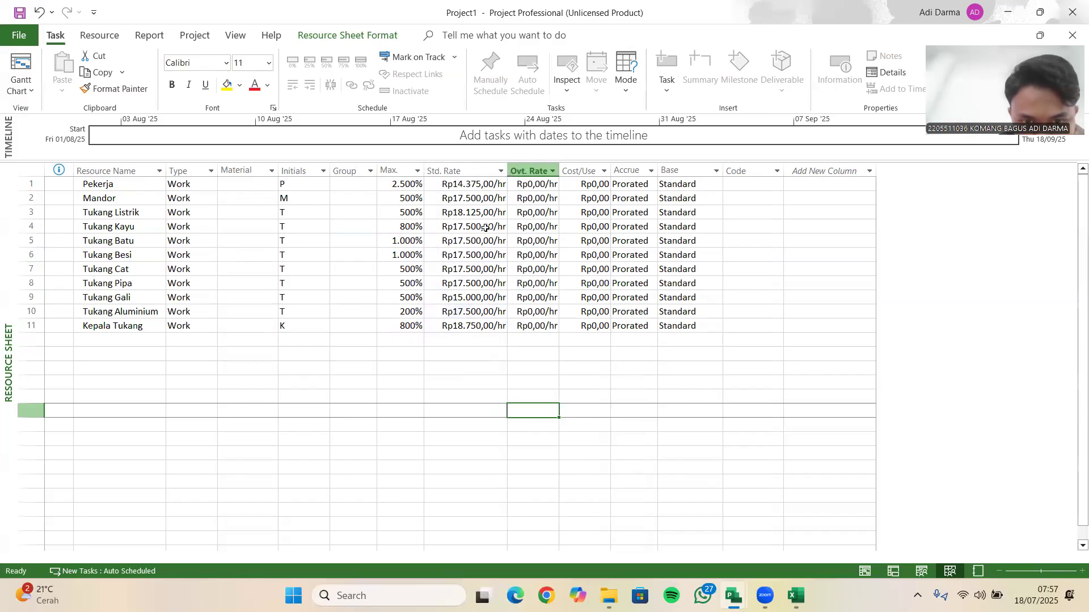
{"action": "left_click", "coordinate": [366, 409]}
{"action": "left_click", "coordinate": [240, 368]}
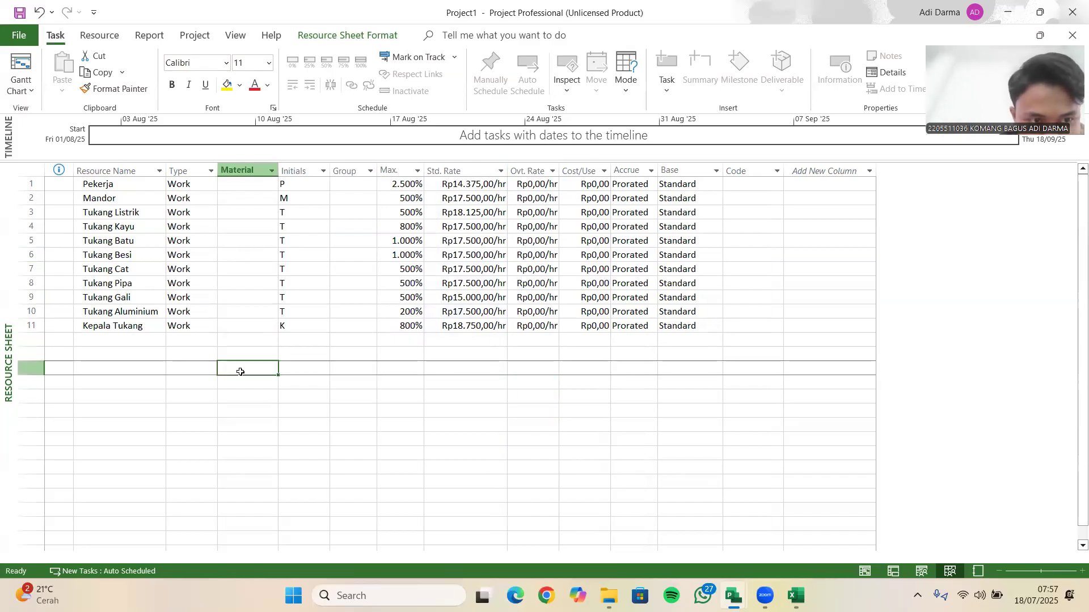
- Add two new resources named Air and Batu Belah below Kepala Tukang
{"action": "left_click", "coordinate": [127, 344]}
{"action": "type", "text": "Air"}
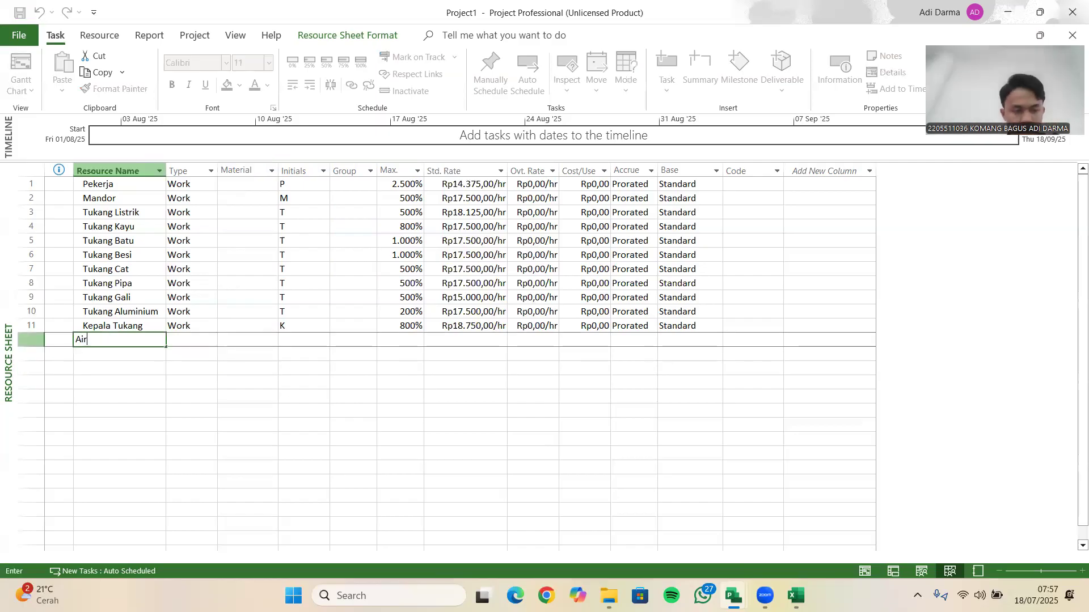
{"action": "key", "text": "Return"}
{"action": "type", "text": "Batu "}
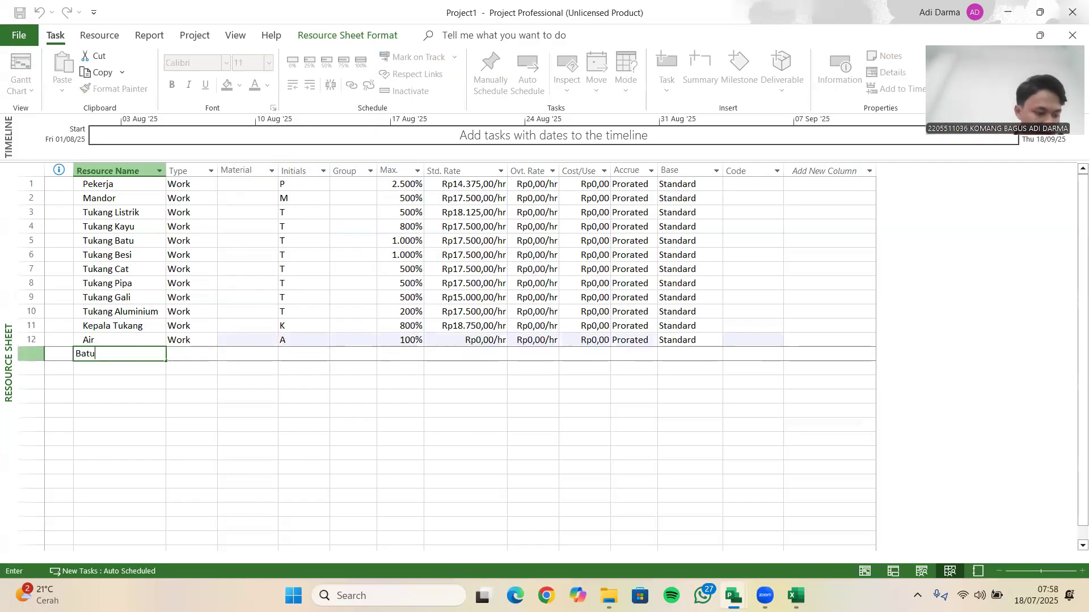
{"action": "type", "text": "Belas"}
{"action": "key", "text": "Return"}
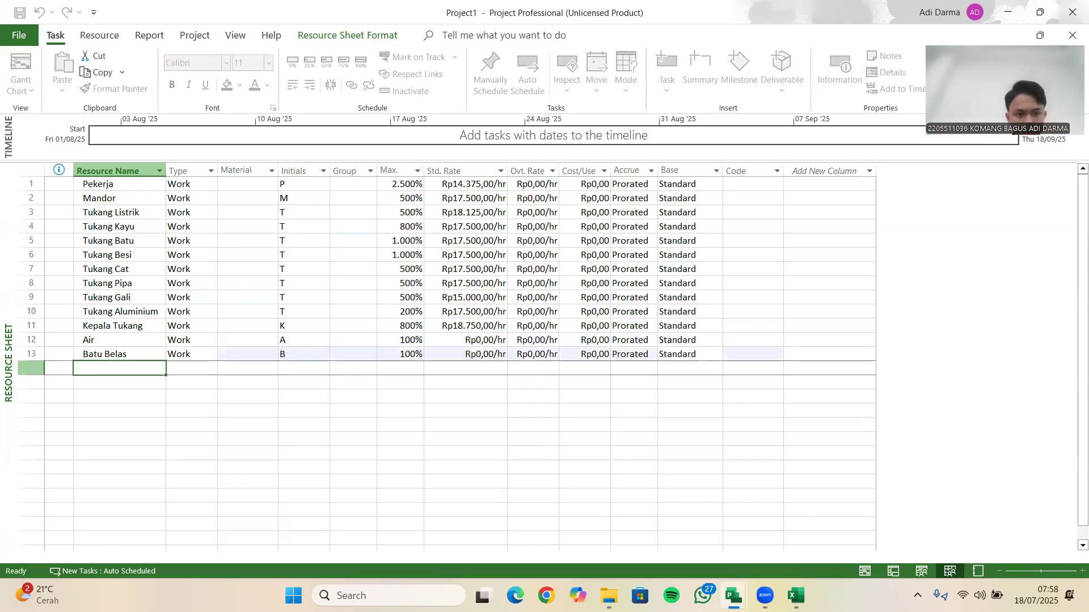
{"action": "left_click", "coordinate": [119, 354]}
{"action": "type", "text": "Batu Belah"}
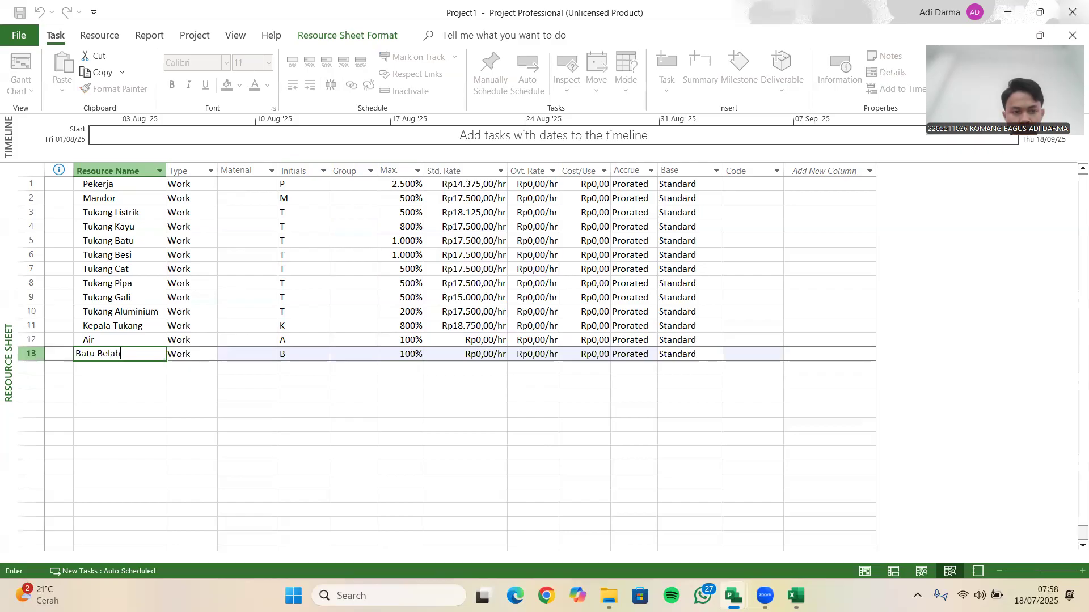
{"action": "key", "text": "Return"}
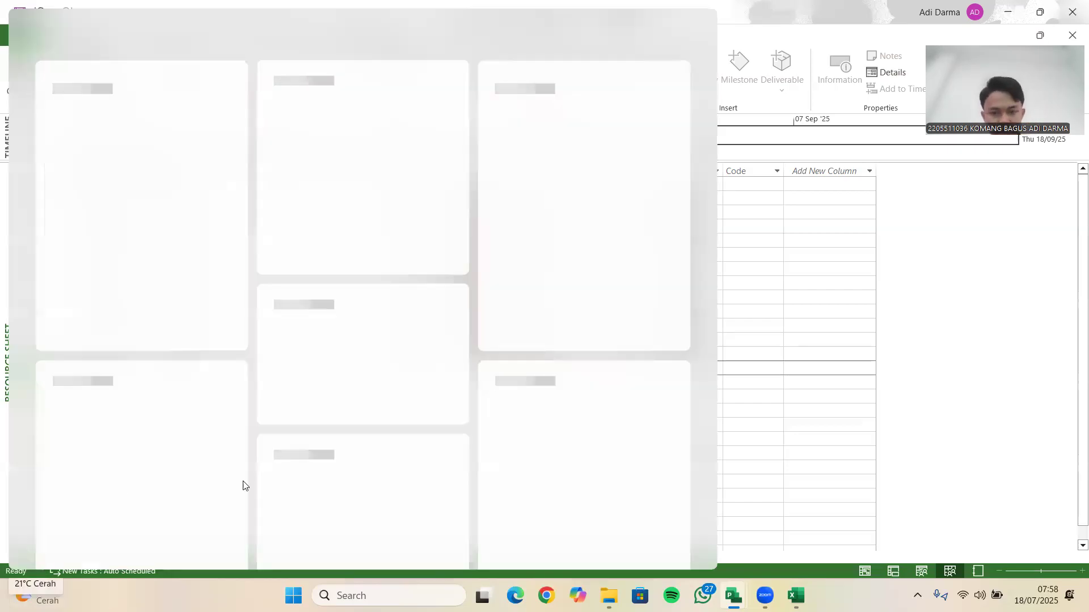
- Switch to the Contoh Tugas Ms. Project workbook in Excel and examine the materials listed per work item on the RAP sheet
{"action": "left_click", "coordinate": [794, 544]}
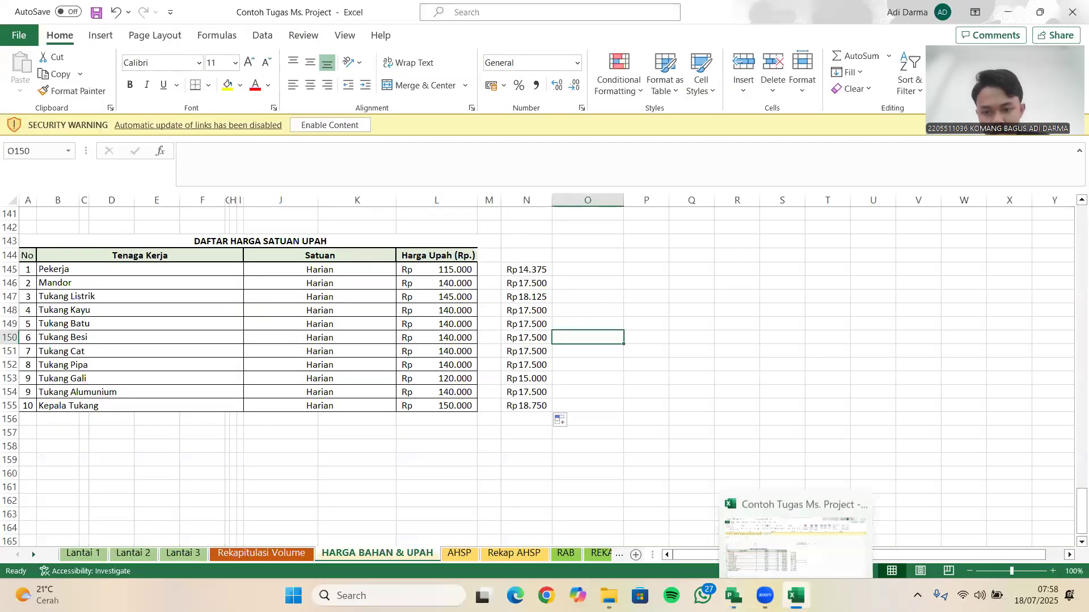
{"action": "left_click", "coordinate": [558, 489]}
{"action": "left_click", "coordinate": [501, 554]}
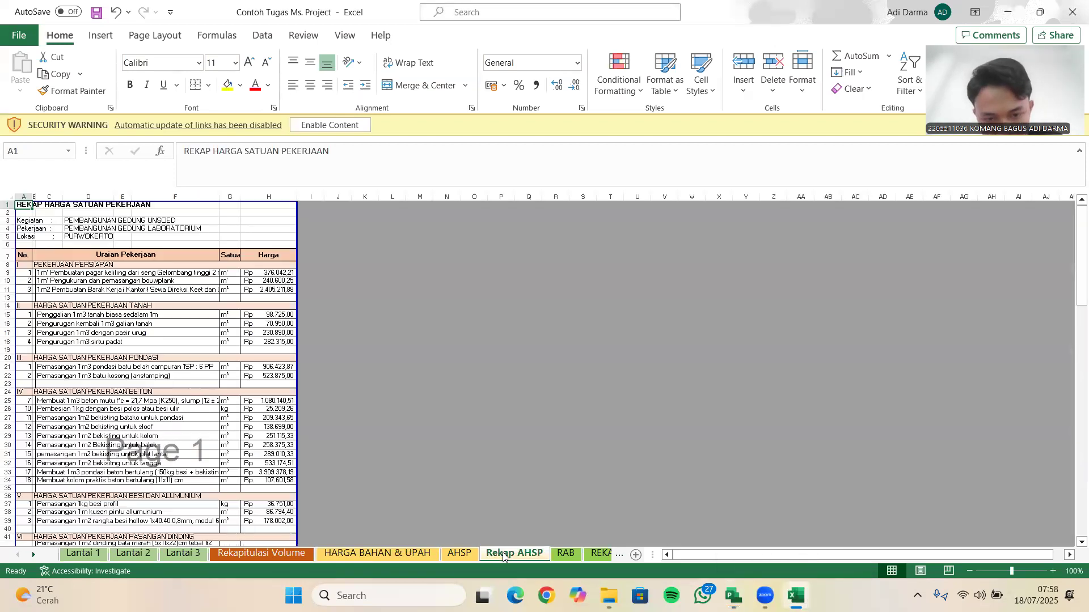
{"action": "left_click", "coordinate": [460, 554]}
{"action": "left_click", "coordinate": [599, 554]}
{"action": "left_click", "coordinate": [598, 555]}
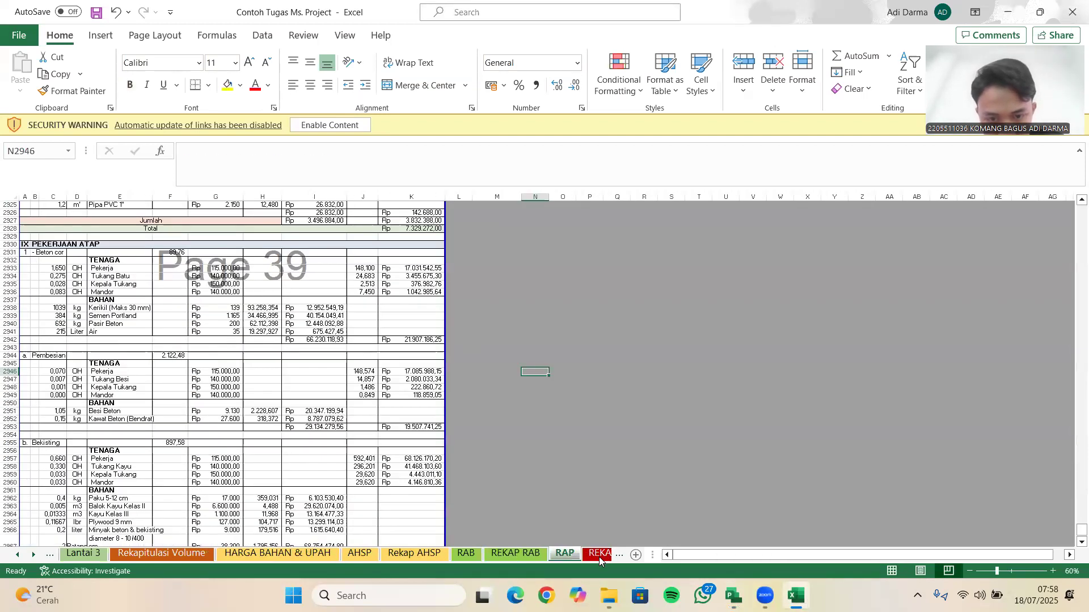
{"action": "scroll", "coordinate": [369, 379], "scroll_direction": "up", "scroll_amount": 10}
{"action": "scroll", "coordinate": [369, 380], "scroll_direction": "up", "scroll_amount": 20}
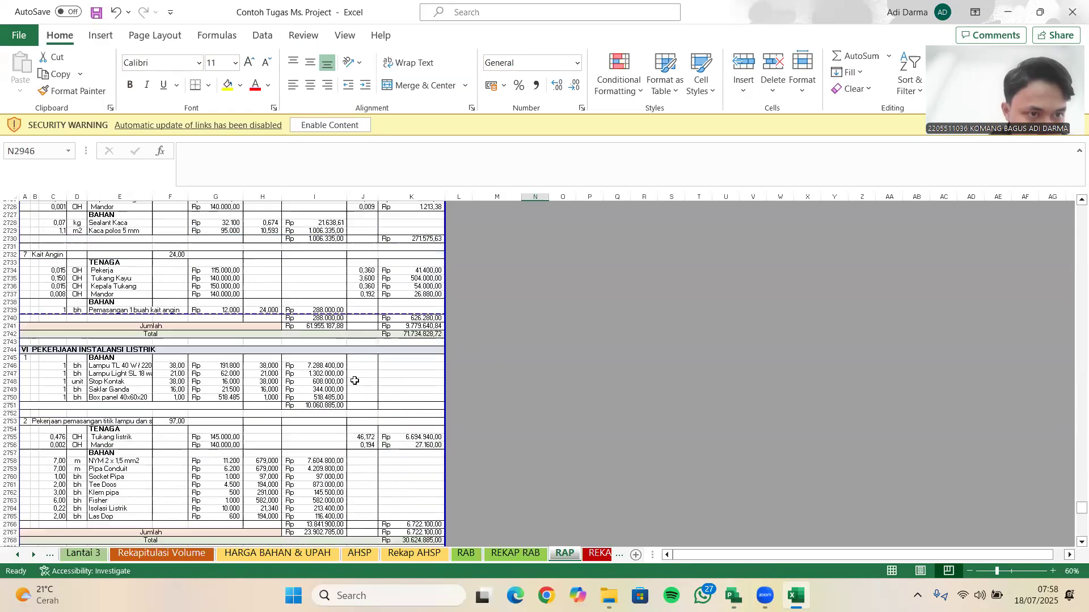
{"action": "scroll", "coordinate": [354, 382], "scroll_direction": "up", "scroll_amount": 20}
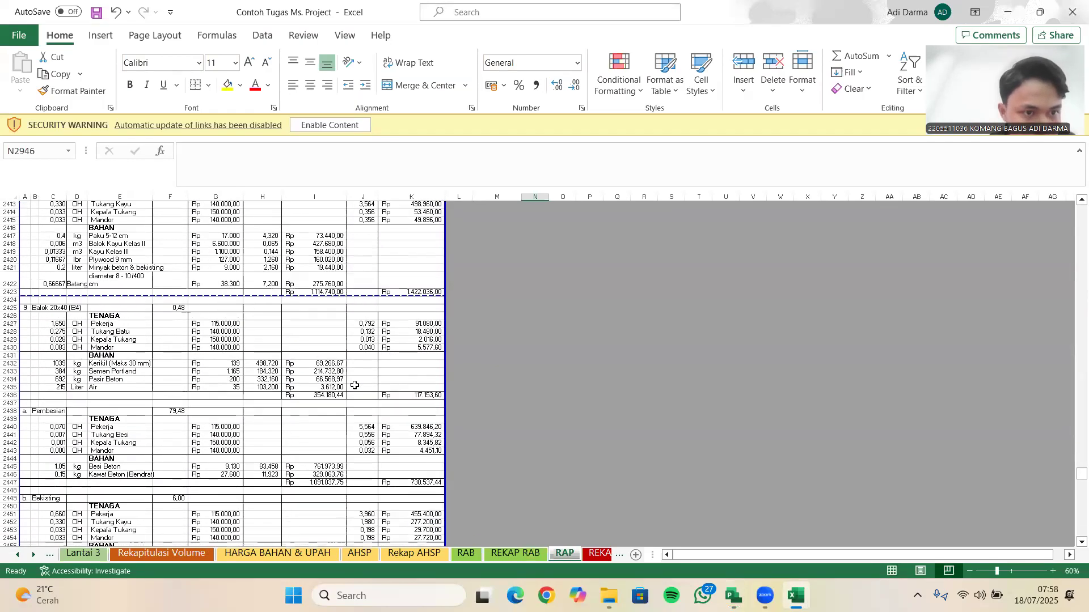
{"action": "scroll", "coordinate": [355, 390], "scroll_direction": "up", "scroll_amount": 20}
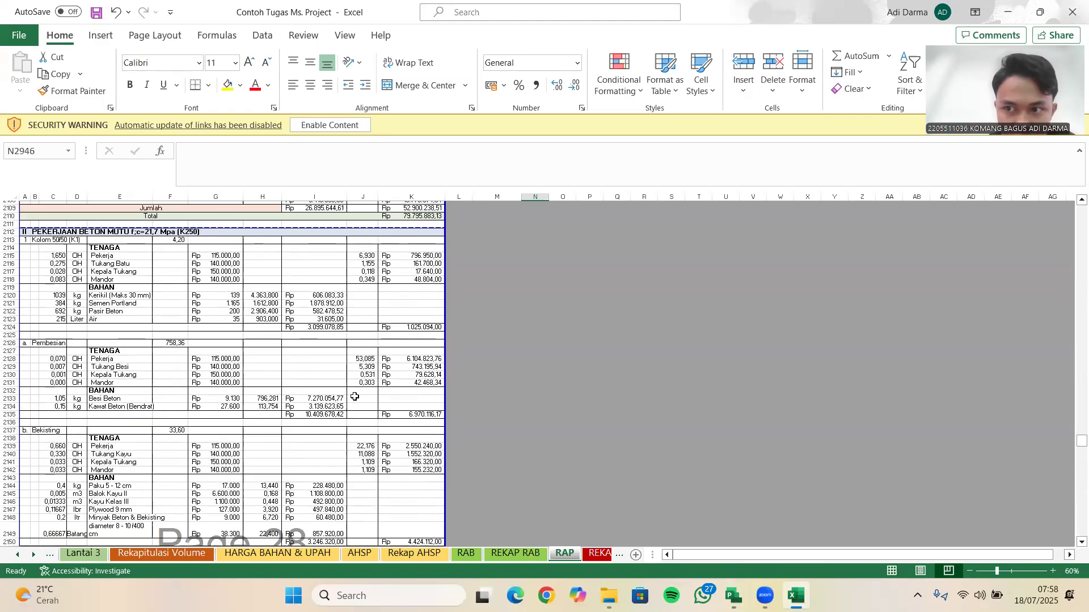
{"action": "left_click_drag", "start_coordinate": [1073, 446], "coordinate": [1077, 211]}
{"action": "scroll", "coordinate": [115, 308], "scroll_direction": "up", "scroll_amount": 2}
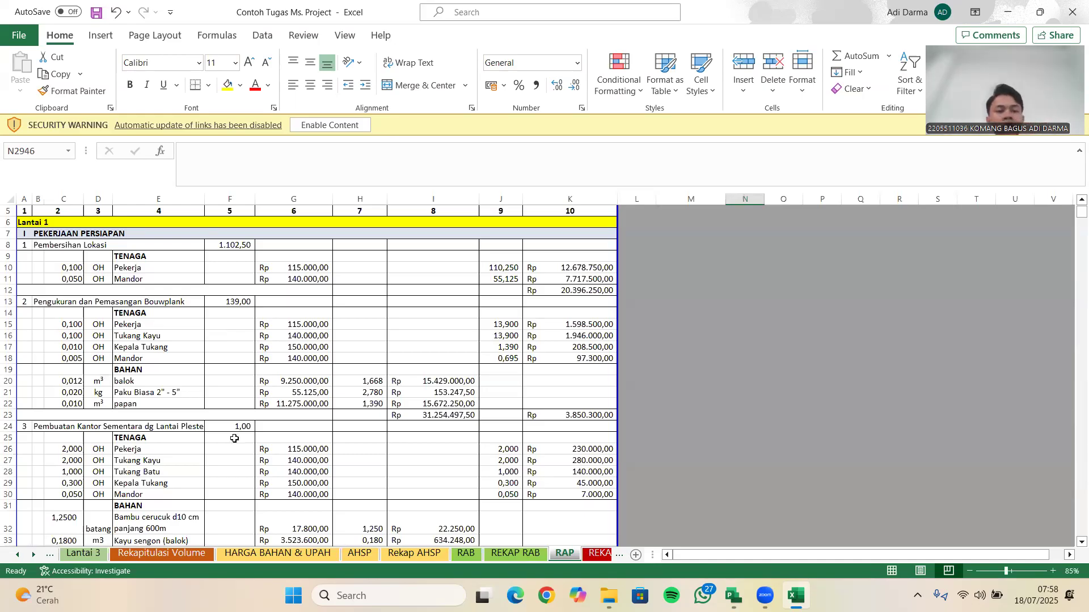
- Look through the material price list on the HARGA BAHAN & UPAH sheet for the materials to enter as resources
{"action": "left_click", "coordinate": [284, 556]}
{"action": "scroll", "coordinate": [316, 461], "scroll_direction": "up", "scroll_amount": 14}
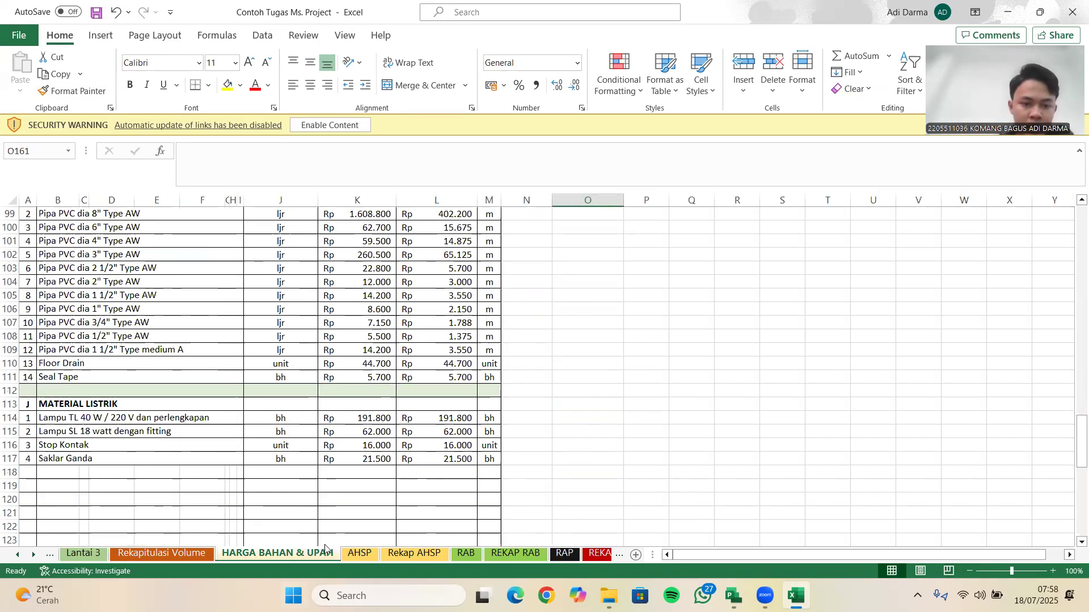
{"action": "scroll", "coordinate": [245, 454], "scroll_direction": "up", "scroll_amount": 20}
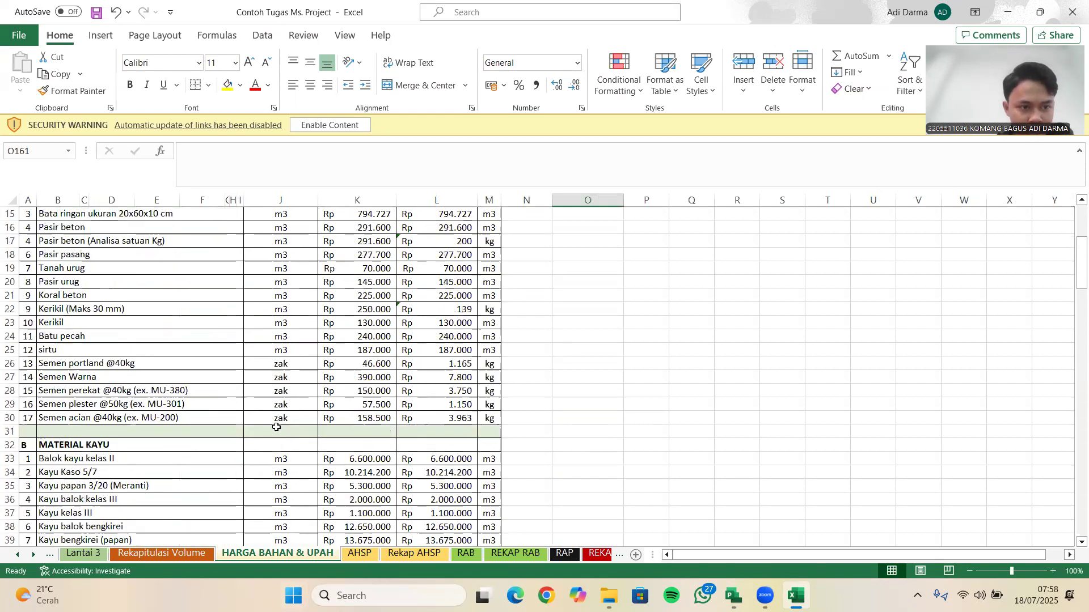
{"action": "scroll", "coordinate": [276, 427], "scroll_direction": "up", "scroll_amount": 5}
{"action": "scroll", "coordinate": [277, 414], "scroll_direction": "down", "scroll_amount": 20}
{"action": "scroll", "coordinate": [277, 411], "scroll_direction": "down", "scroll_amount": 8}
{"action": "scroll", "coordinate": [263, 410], "scroll_direction": "up", "scroll_amount": 14}
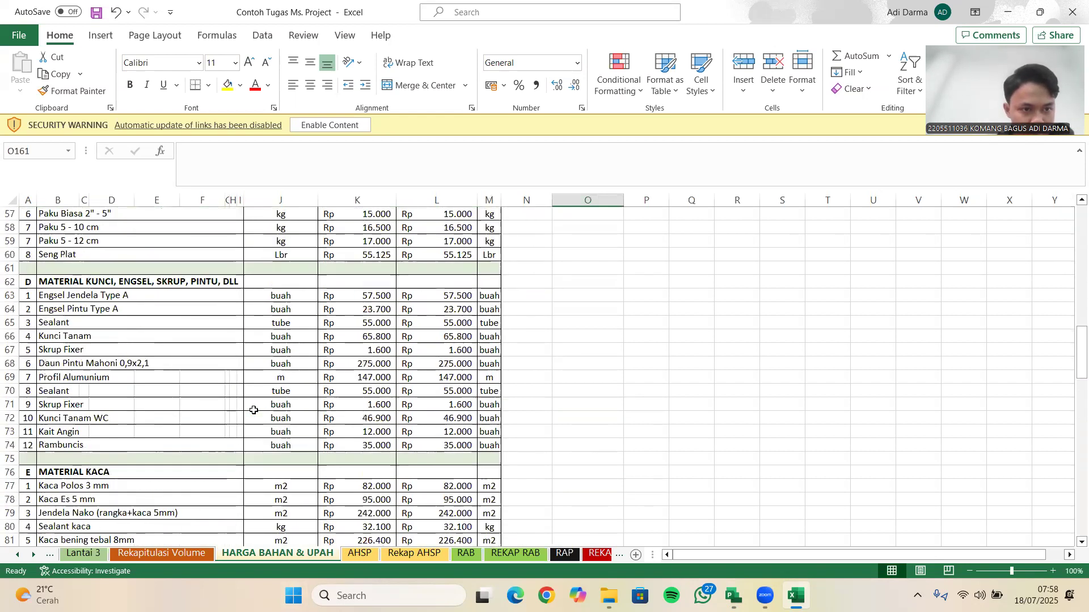
{"action": "scroll", "coordinate": [254, 410], "scroll_direction": "up", "scroll_amount": 2}
- Switch to Project1 and add the resource Paku Biasa 2"-5" below Batu Belah, checking its name in the Excel price list
{"action": "mouse_move", "coordinate": [733, 595]}
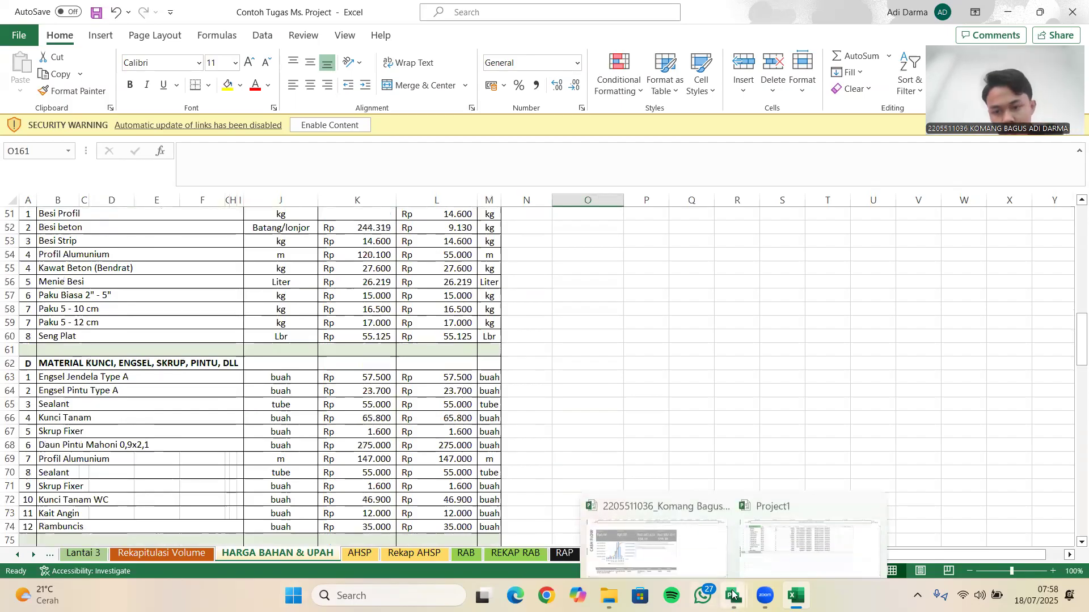
{"action": "left_click", "coordinate": [814, 527]}
{"action": "type", "text": "Paku"}
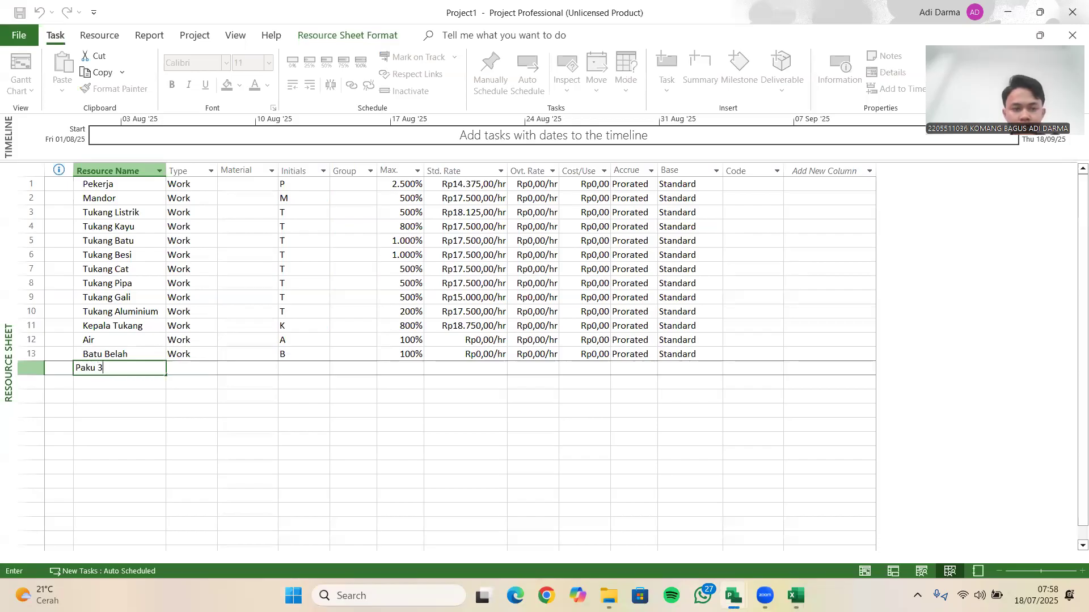
{"action": "left_click", "coordinate": [804, 588]}
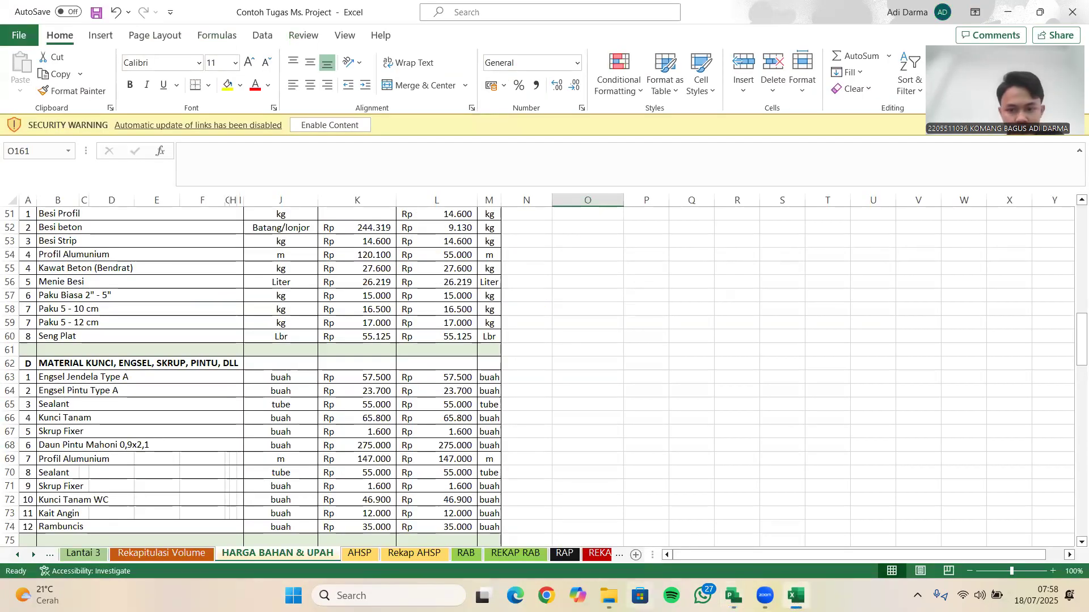
{"action": "mouse_move", "coordinate": [733, 595]}
{"action": "left_click", "coordinate": [778, 528]}
{"action": "type", "text": "u Ba"}
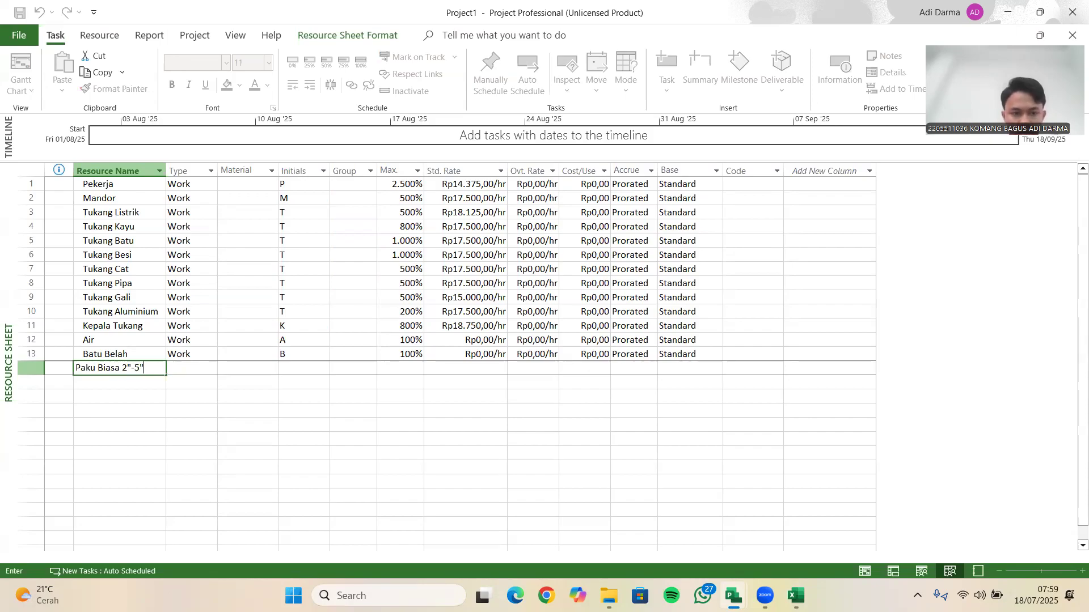
{"action": "type", "text": "asa 2\"-5\""}
{"action": "key", "text": "Return"}
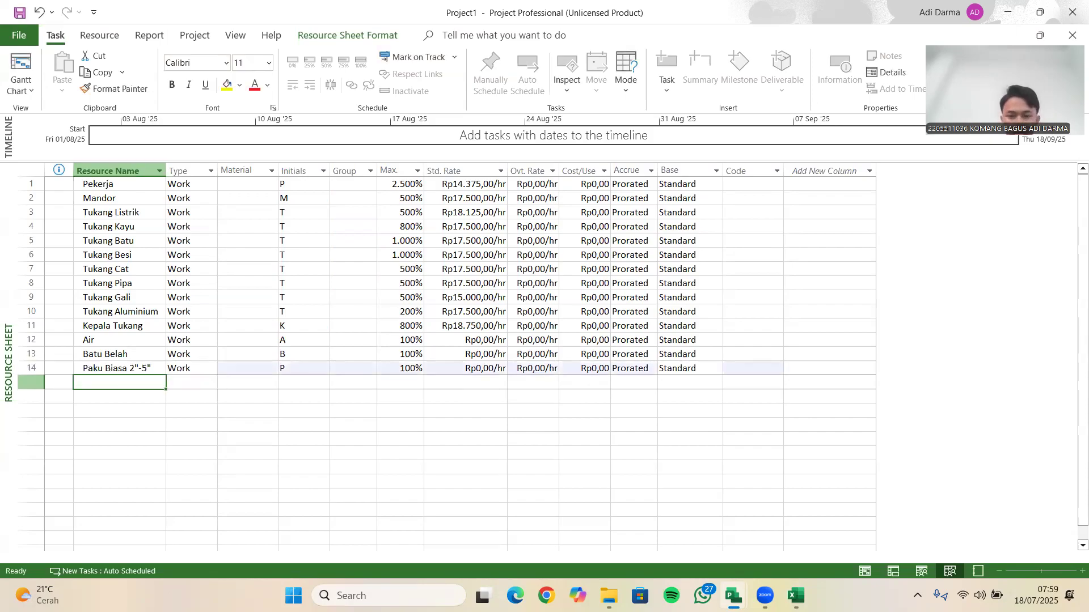
- Look up Balok kayu kelas II in the Excel price list and add it to Project1 as the resource Balok Kayu Kelas II below Paku Biasa
{"action": "left_click", "coordinate": [795, 595]}
{"action": "scroll", "coordinate": [356, 412], "scroll_direction": "down", "scroll_amount": 4}
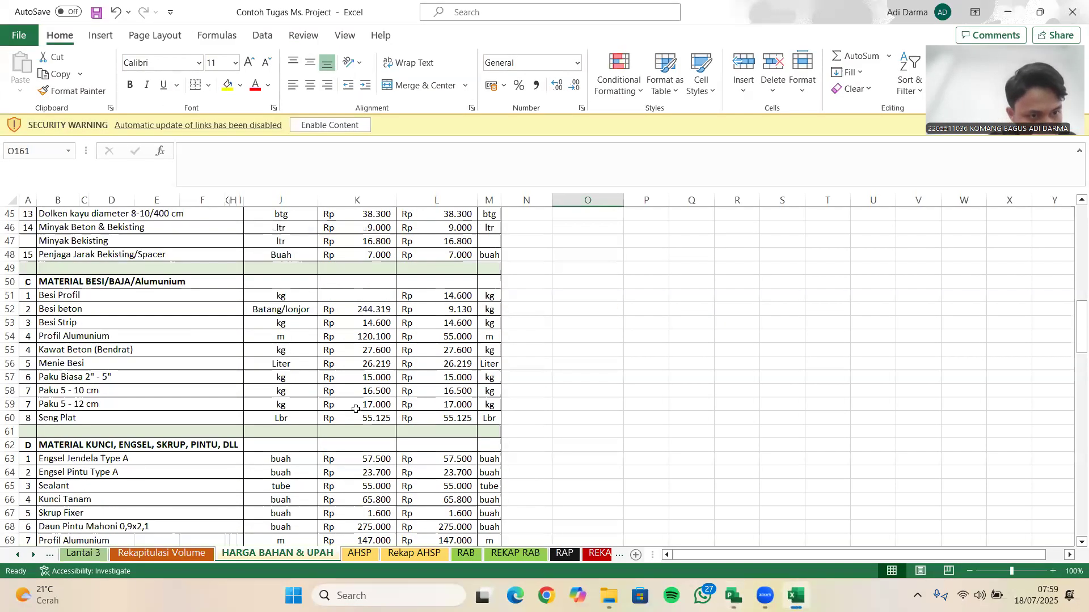
{"action": "scroll", "coordinate": [355, 409], "scroll_direction": "up", "scroll_amount": 14}
{"action": "scroll", "coordinate": [227, 369], "scroll_direction": "down", "scroll_amount": 8}
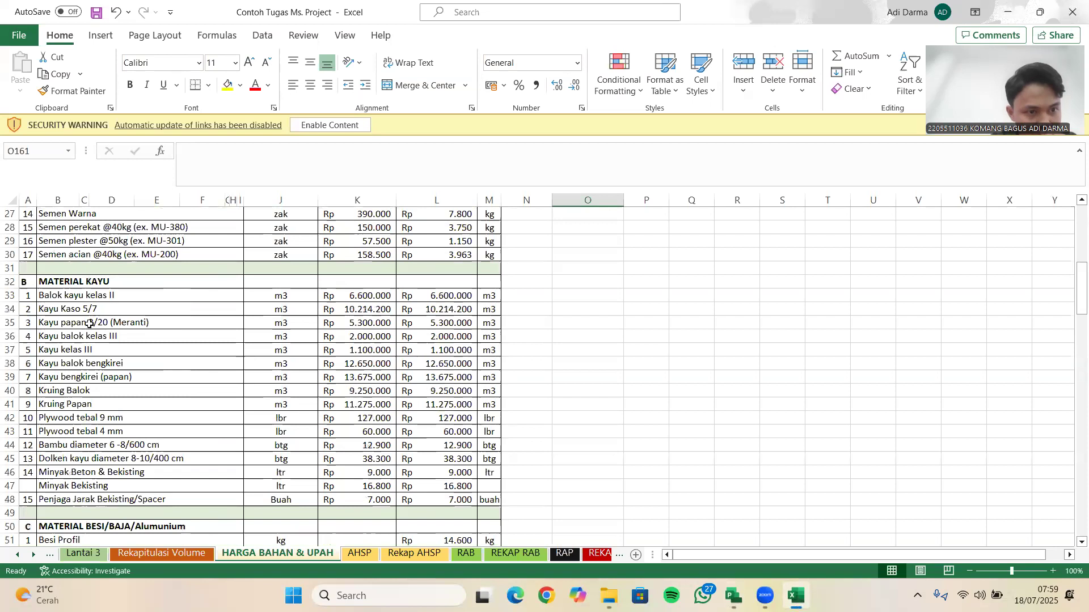
{"action": "left_click", "coordinate": [78, 297]}
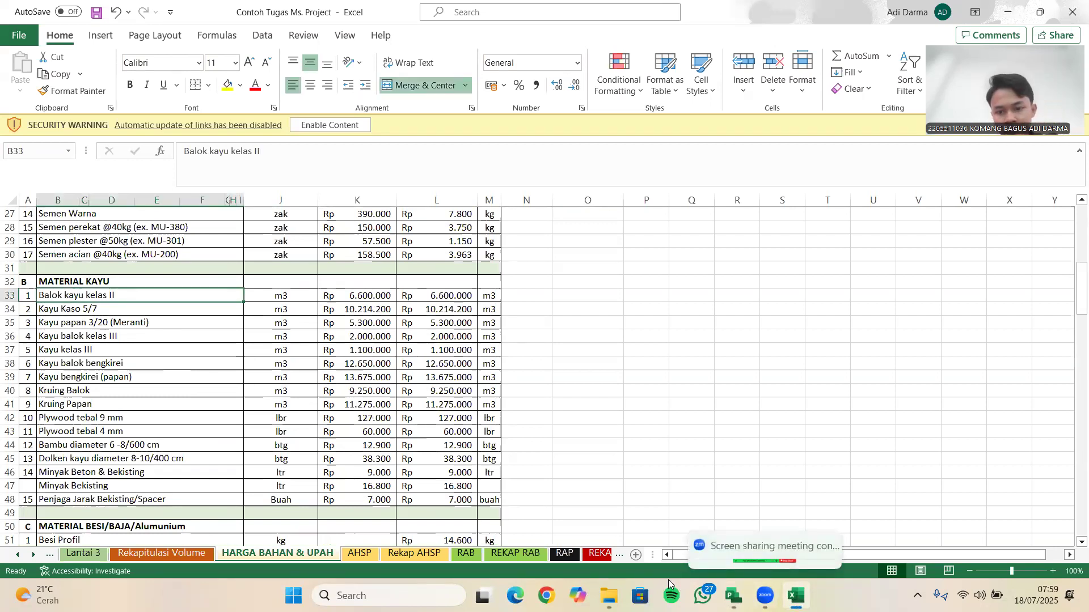
{"action": "left_click", "coordinate": [744, 549]}
{"action": "type", "text": "Balok Kayu Ke"}
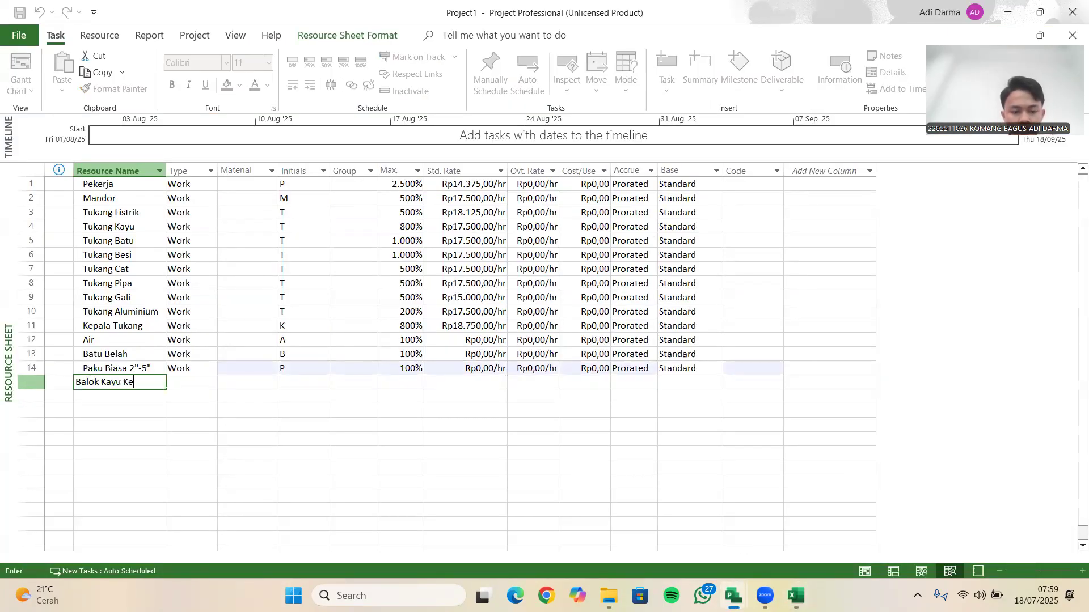
{"action": "type", "text": "las II"}
{"action": "key", "text": "Return"}
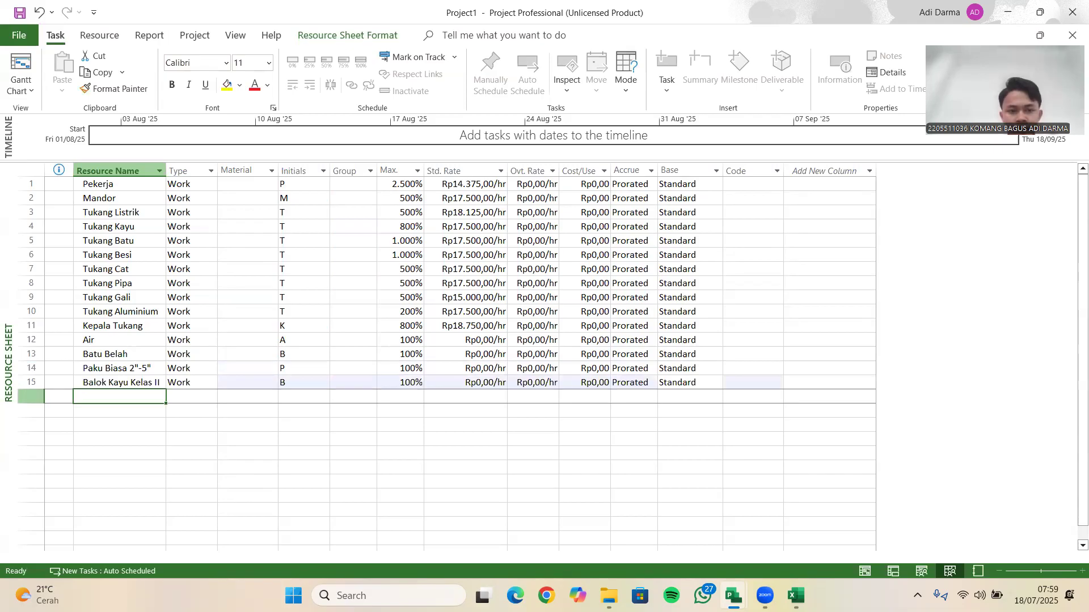
- Look up Kruing Papan in the Excel price list and add it as a resource below Balok Kayu Kelas II in Project1
{"action": "mouse_move", "coordinate": [796, 596]}
{"action": "left_click", "coordinate": [793, 545]}
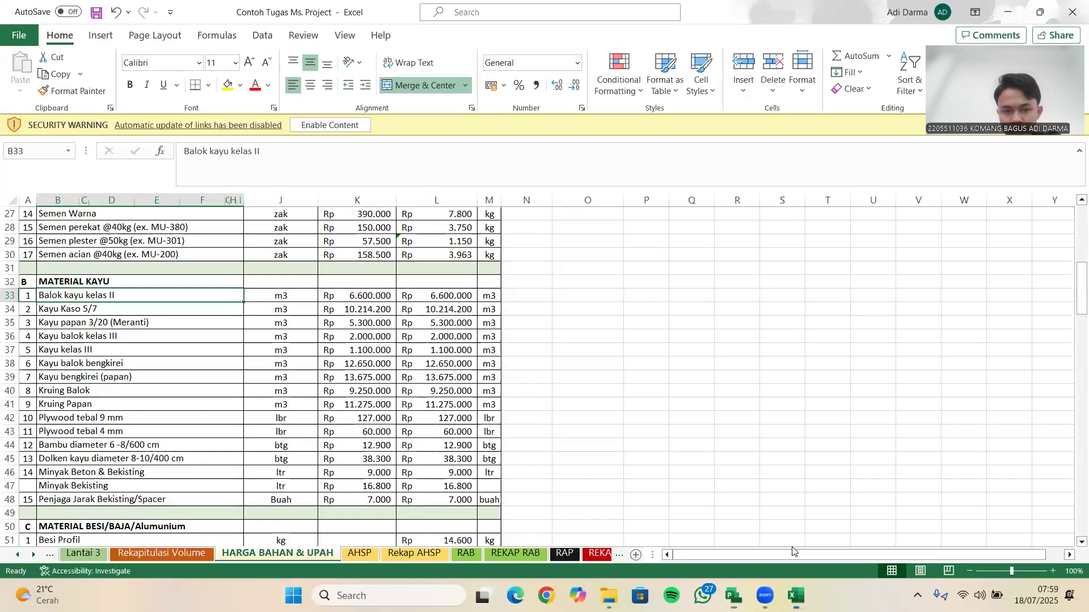
{"action": "left_click", "coordinate": [60, 403]}
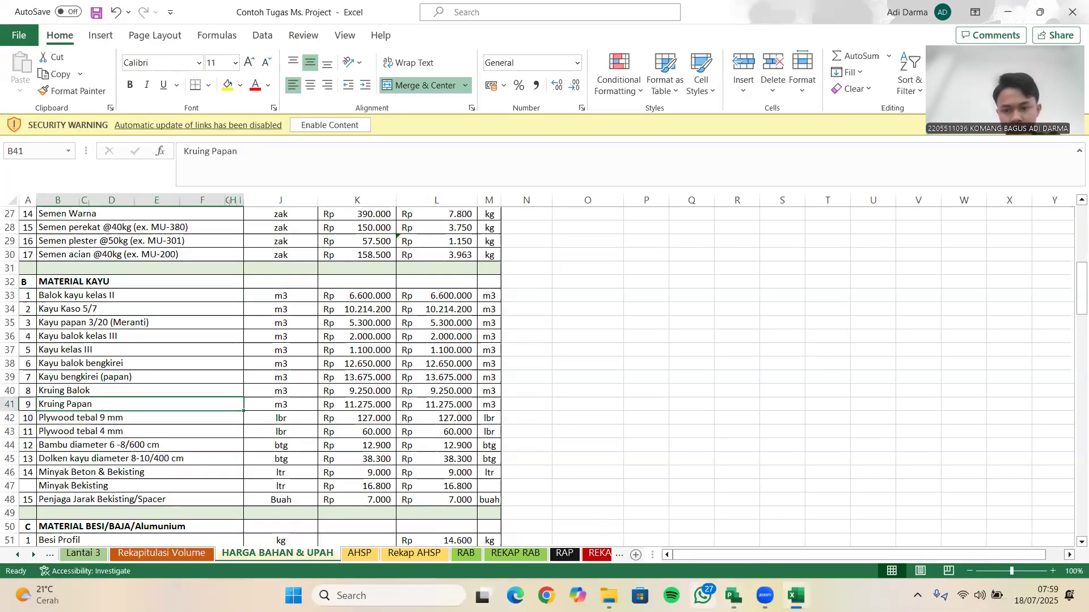
{"action": "mouse_move", "coordinate": [733, 596]}
{"action": "left_click", "coordinate": [770, 536]}
{"action": "type", "text": "kRUI"}
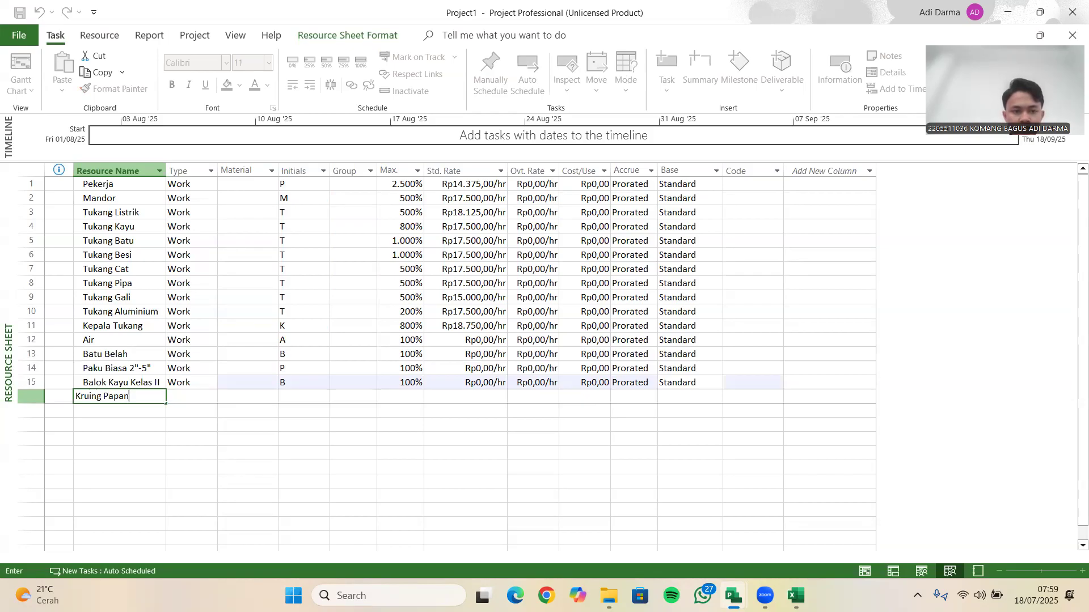
{"action": "type", "text": "ng Papan"}
{"action": "key", "text": "Return"}
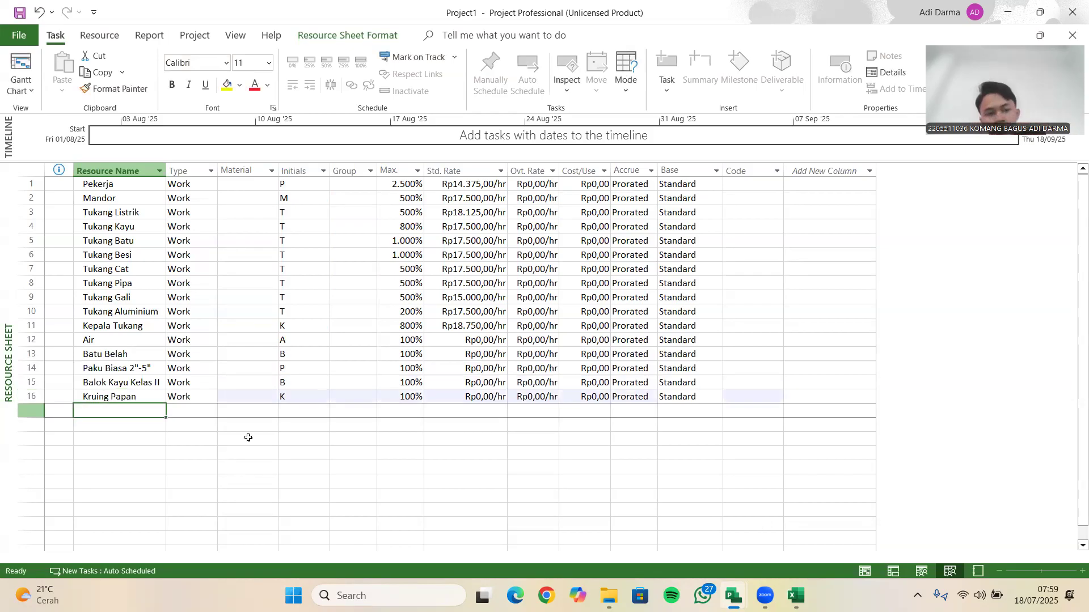
- Change the resource type of Air, Batu Belah and Balok Kayu Kelas II to Material, dismissing the Planning Wizard
{"action": "left_click", "coordinate": [194, 344]}
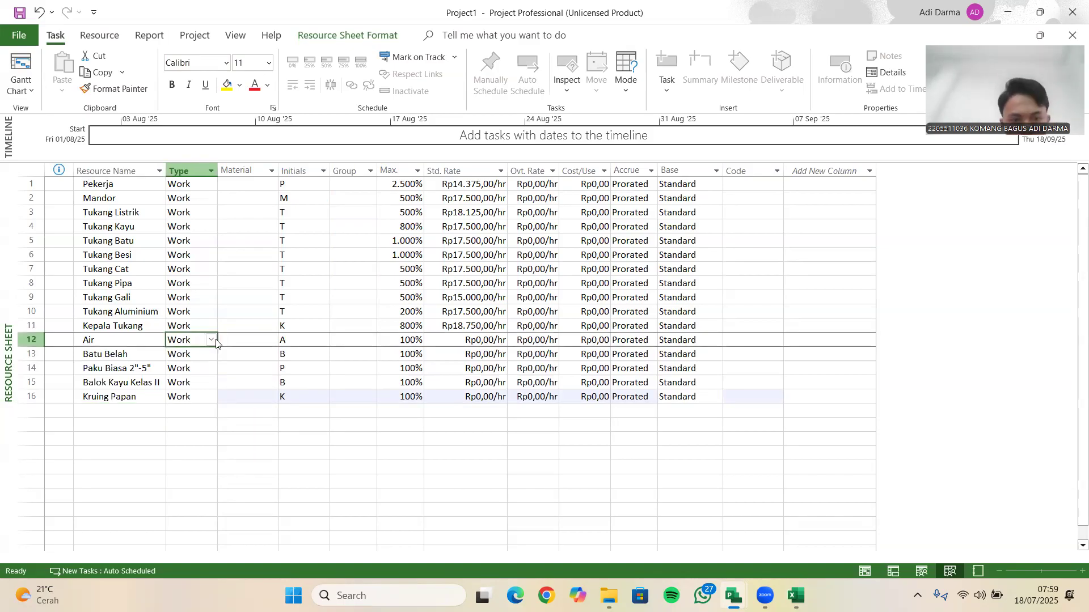
{"action": "left_click", "coordinate": [212, 341]}
{"action": "left_click", "coordinate": [200, 361]}
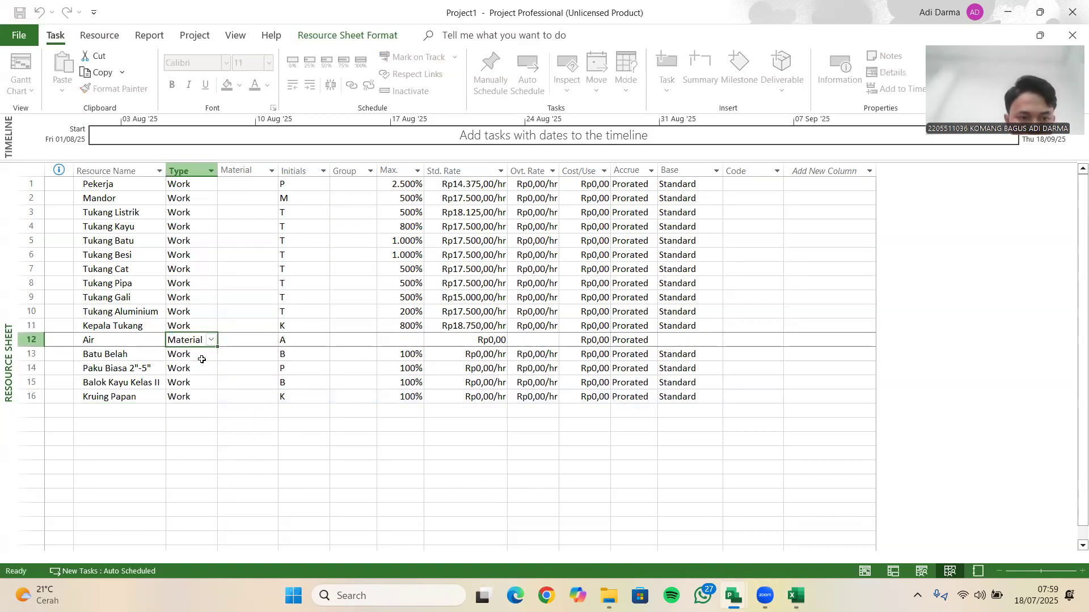
{"action": "left_click", "coordinate": [205, 355]}
{"action": "left_click", "coordinate": [211, 354]}
{"action": "left_click", "coordinate": [200, 377]}
{"action": "left_click", "coordinate": [207, 383]}
{"action": "left_click", "coordinate": [210, 384]}
{"action": "left_click", "coordinate": [197, 406]}
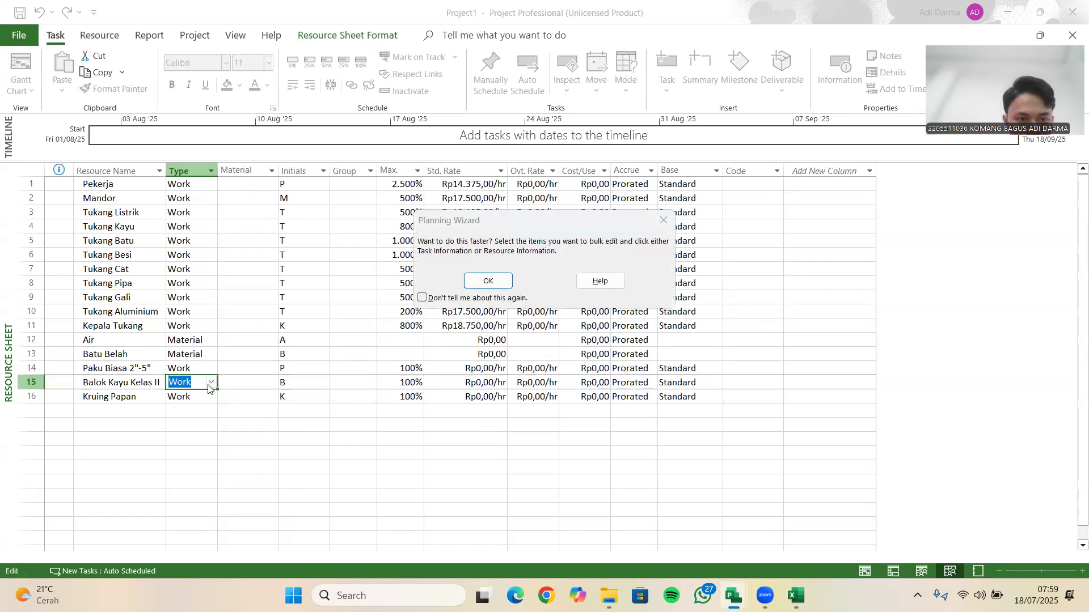
{"action": "left_click", "coordinate": [502, 278]}
- Change the resource type of Paku Biasa 2"-5" and Kruing Papan to Material
{"action": "left_click", "coordinate": [195, 368]}
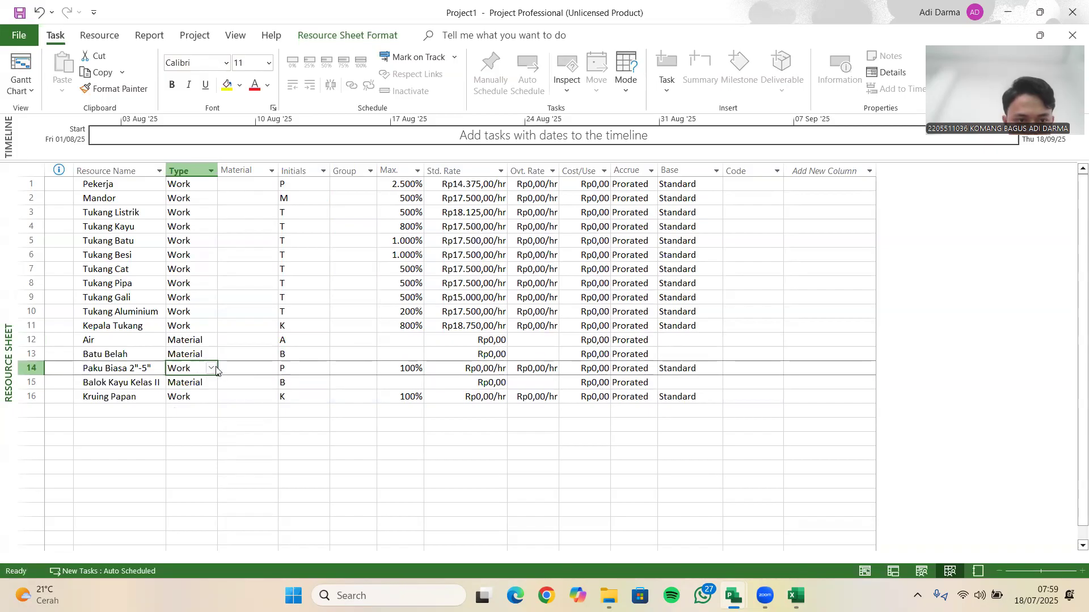
{"action": "left_click", "coordinate": [211, 368]}
{"action": "left_click", "coordinate": [198, 391]}
{"action": "left_click", "coordinate": [198, 397]}
{"action": "left_click", "coordinate": [211, 397]}
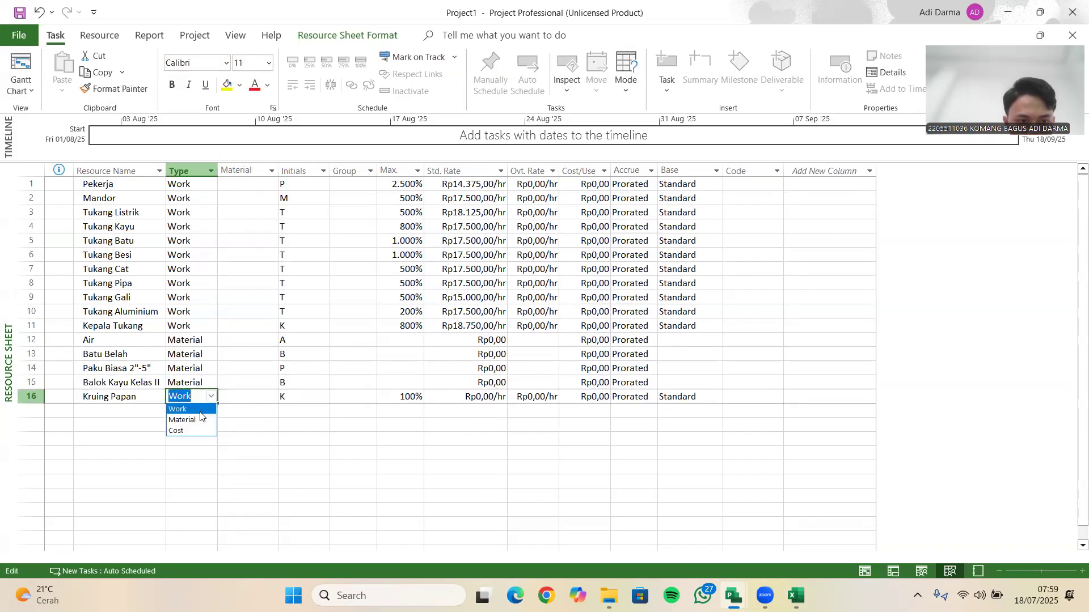
{"action": "left_click", "coordinate": [196, 419]}
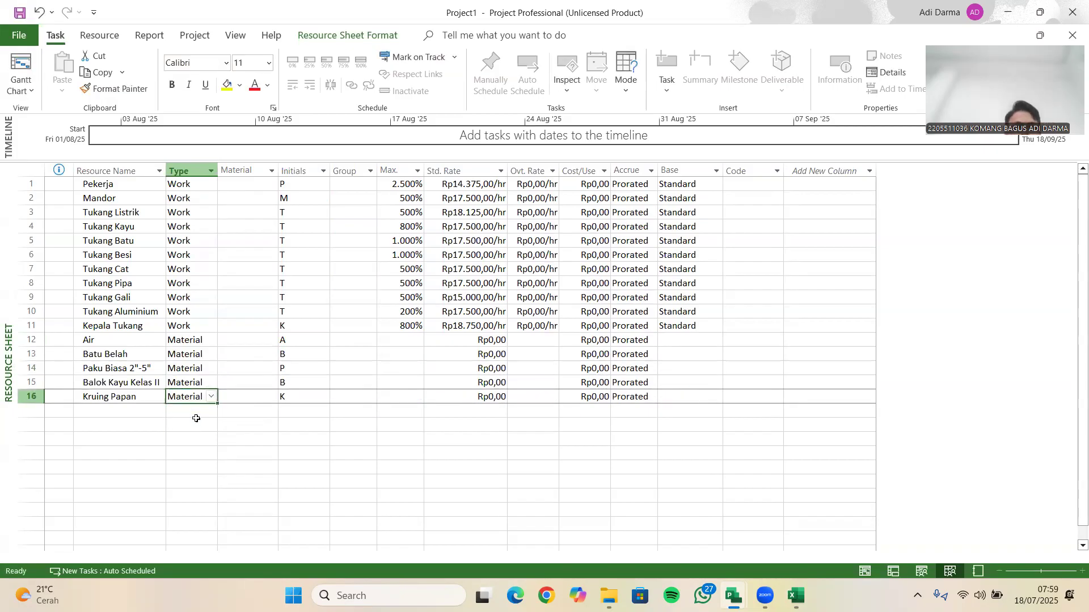
- Set the initials of Tukang Listrik, Kayu, Batu, Besi and Cat to TL, TK, TB, TBe and TC
{"action": "left_click", "coordinate": [284, 212]}
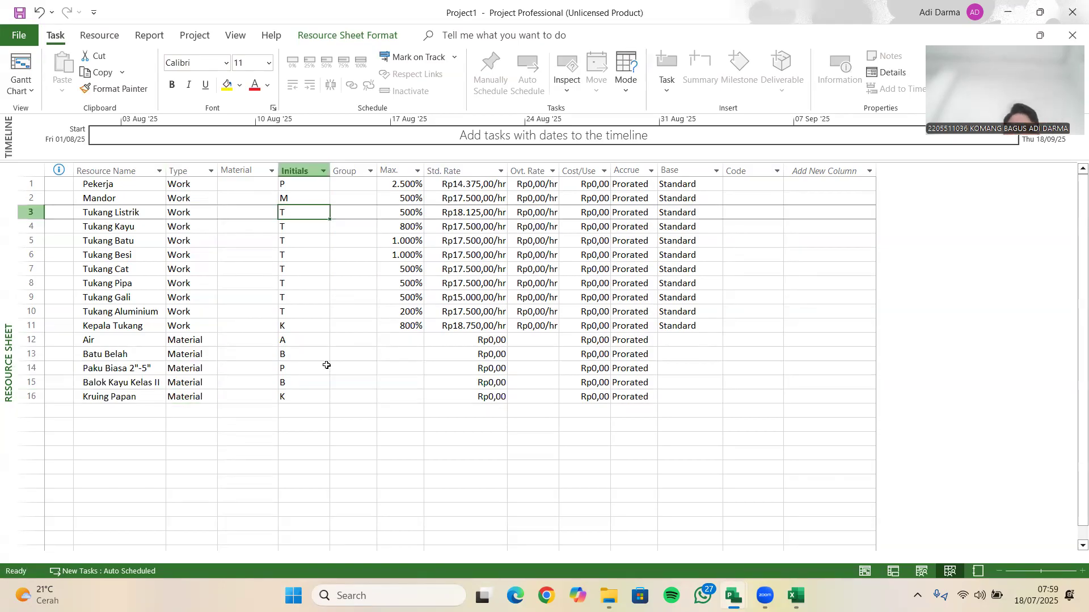
{"action": "type", "text": "TL"}
{"action": "key", "text": "Return"}
{"action": "type", "text": "TK"}
{"action": "key", "text": "Return"}
{"action": "type", "text": "T"}
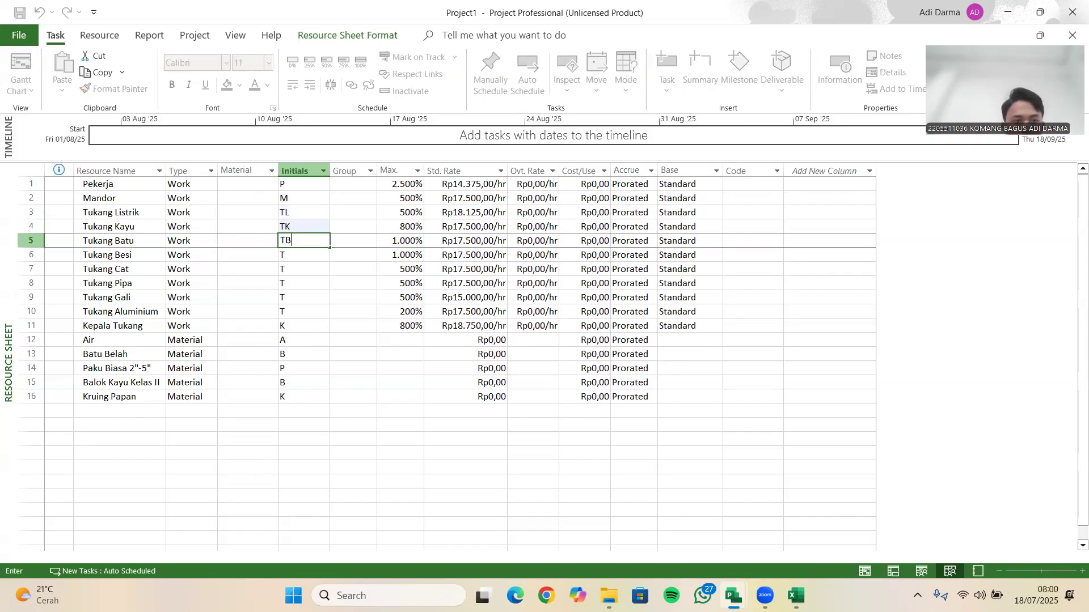
{"action": "key", "text": "Return"}
{"action": "type", "text": "TBe"}
{"action": "key", "text": "Return"}
{"action": "type", "text": "TC"}
{"action": "key", "text": "Return"}
- Set the initials of Tukang Pipa, Tukang Gali, Tukang Aluminium and Kepala Tukang to TP, TG, TA and KT
{"action": "type", "text": "T"}
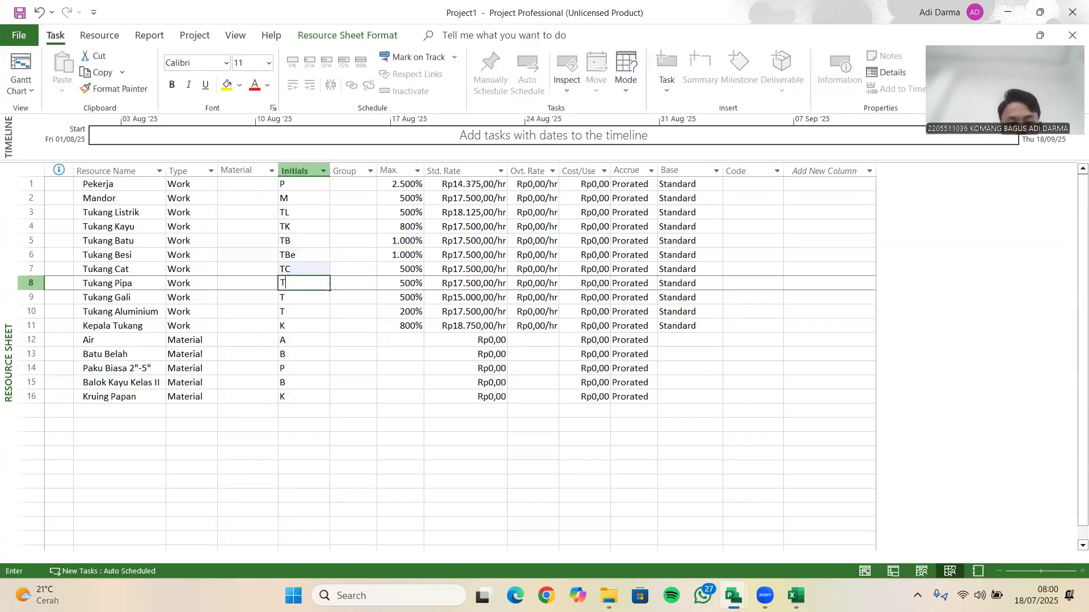
{"action": "type", "text": "P"}
{"action": "key", "text": "Return"}
{"action": "type", "text": "TG"}
{"action": "key", "text": "Return"}
{"action": "type", "text": "TA"}
{"action": "key", "text": "Return"}
{"action": "type", "text": "KT"}
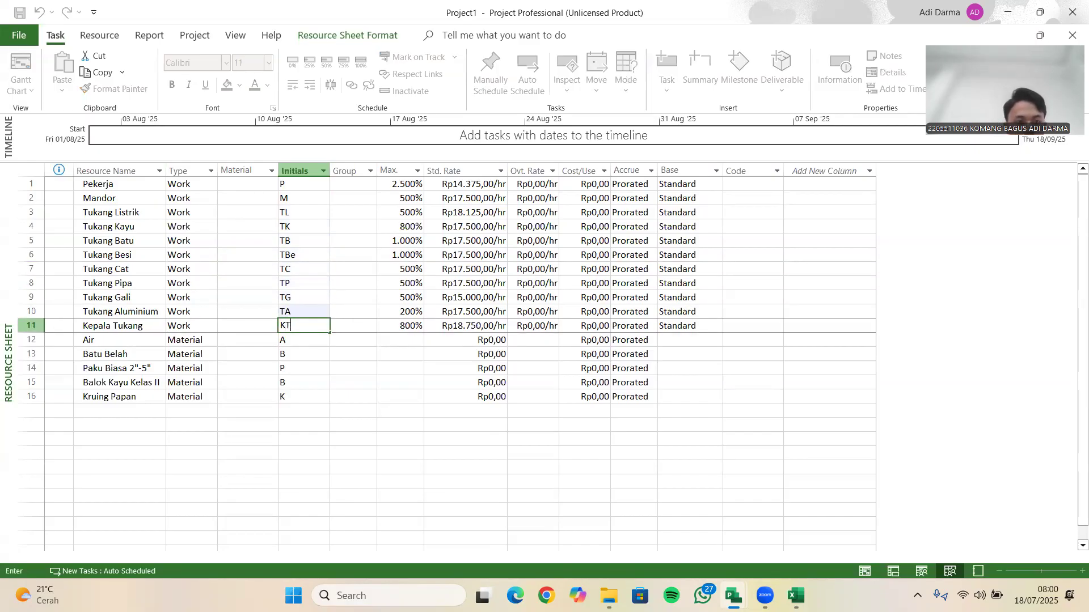
{"action": "key", "text": "Return"}
- Set the initials of Batu Belah, Paku Biasa, Balok Kayu Kelas II and Kruing Papan to BB, PB, BKK and KP
{"action": "key", "text": "Return"}
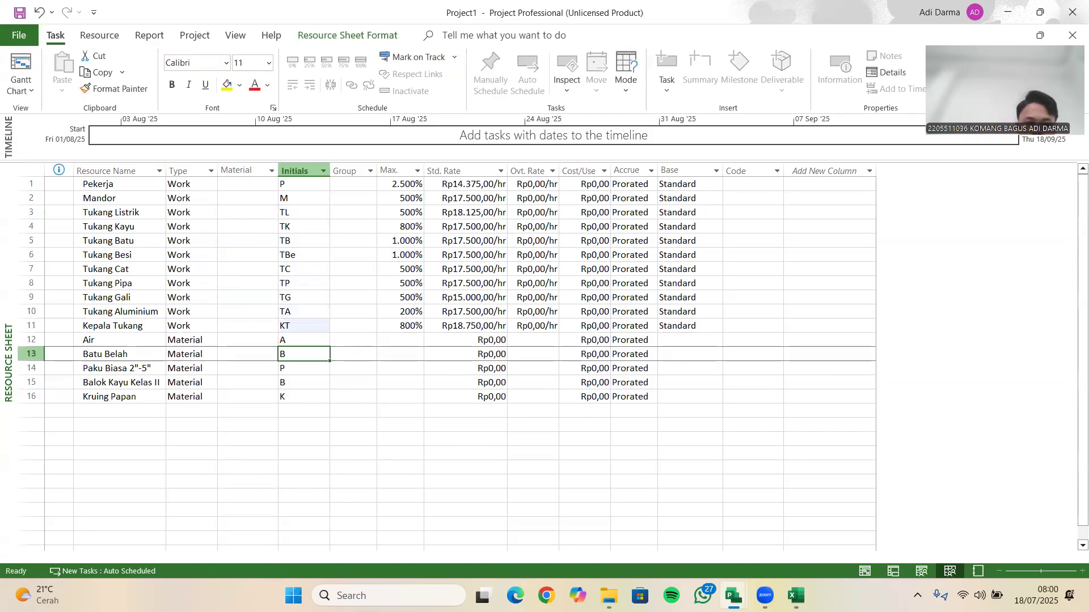
{"action": "type", "text": "BB"}
{"action": "key", "text": "Return"}
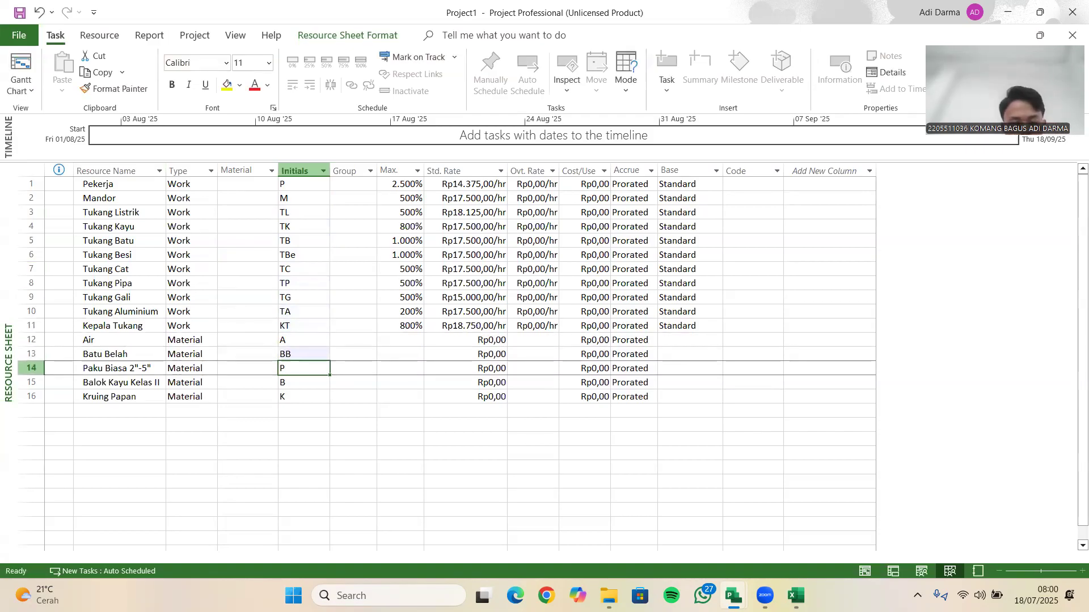
{"action": "type", "text": "PB"}
{"action": "key", "text": "Return"}
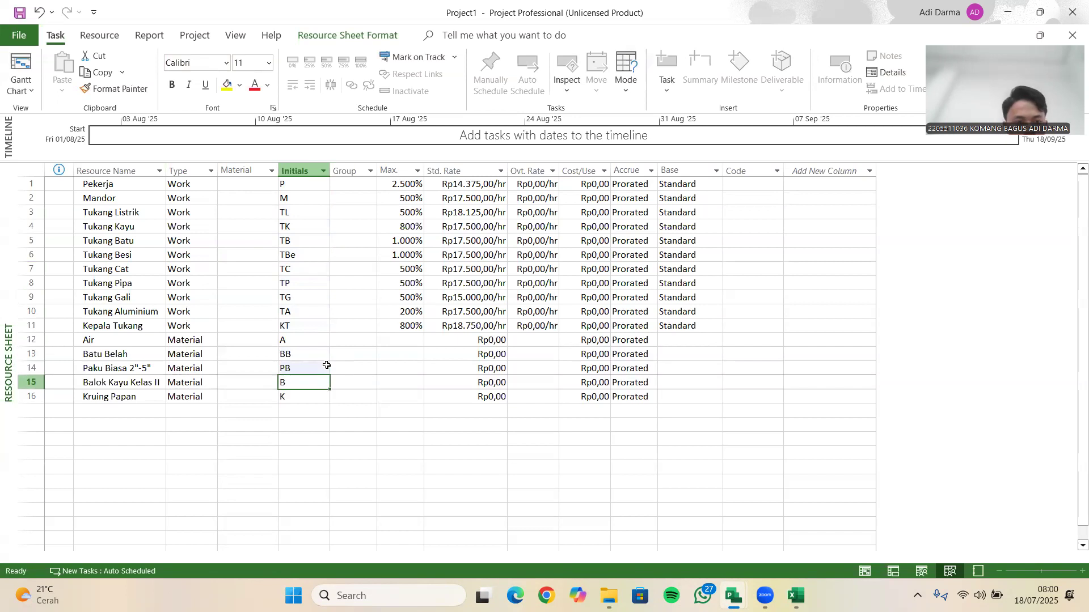
{"action": "type", "text": "BKK"}
{"action": "key", "text": "Return"}
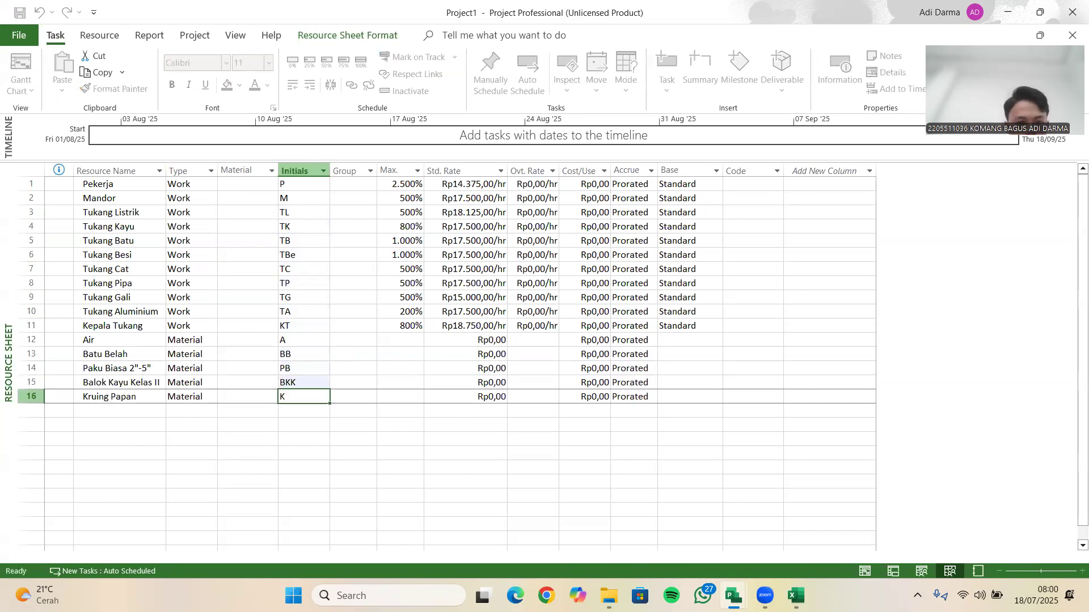
{"action": "type", "text": "KP"}
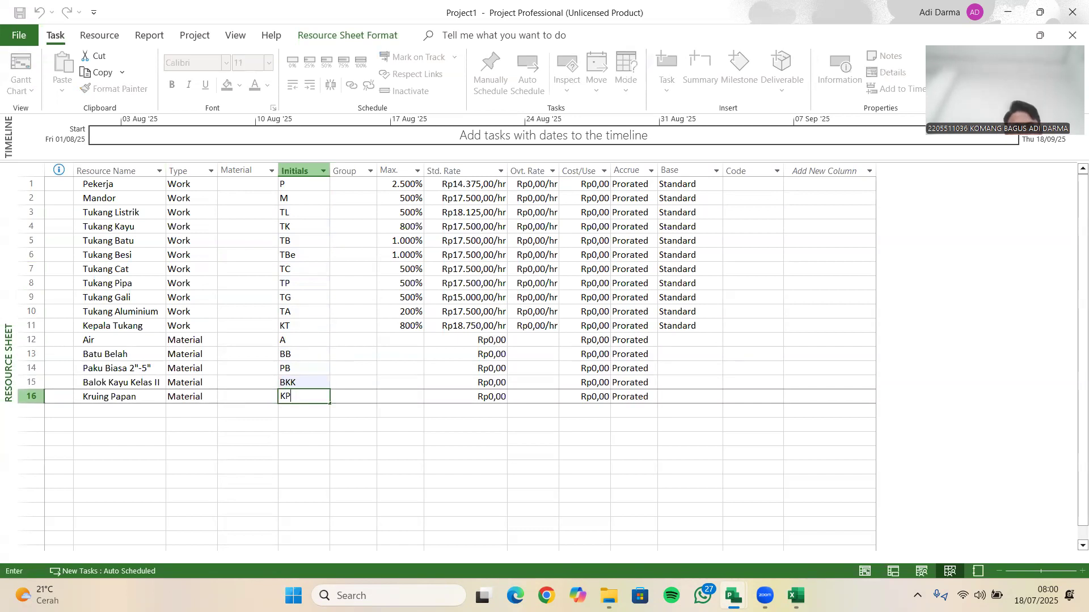
{"action": "type", "text": "P"}
{"action": "key", "text": "Return"}
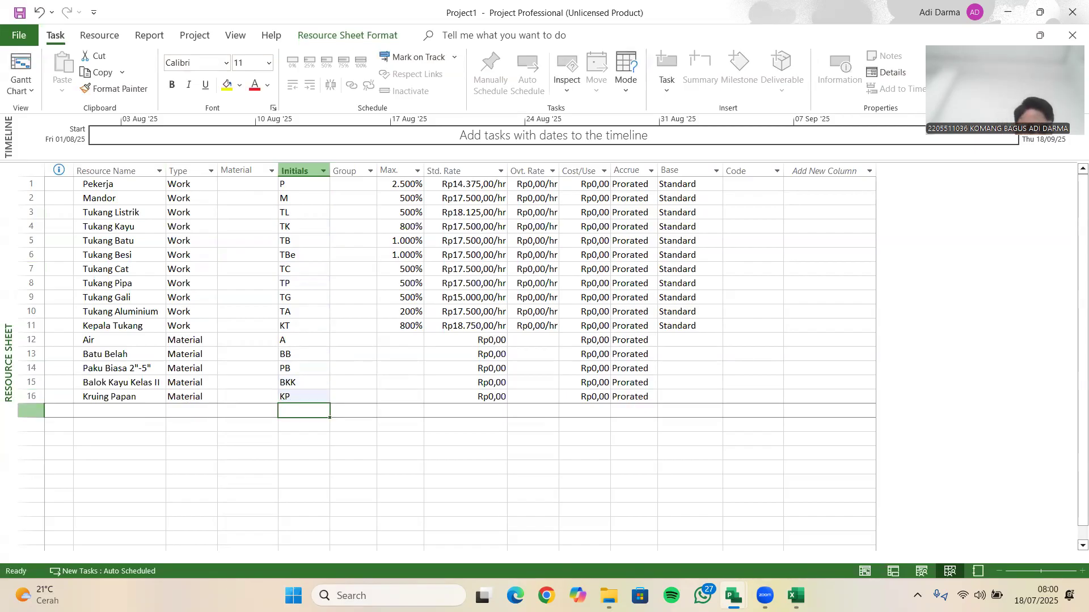
- Check the unit of Balok kayu kelas II in the Excel price list and enter m3 as its material label in Project1
{"action": "key", "text": "Left"}
{"action": "key", "text": "Up"}
{"action": "key", "text": "Up"}
{"action": "key", "text": "Up"}
{"action": "key", "text": "Up"}
{"action": "key", "text": "Up"}
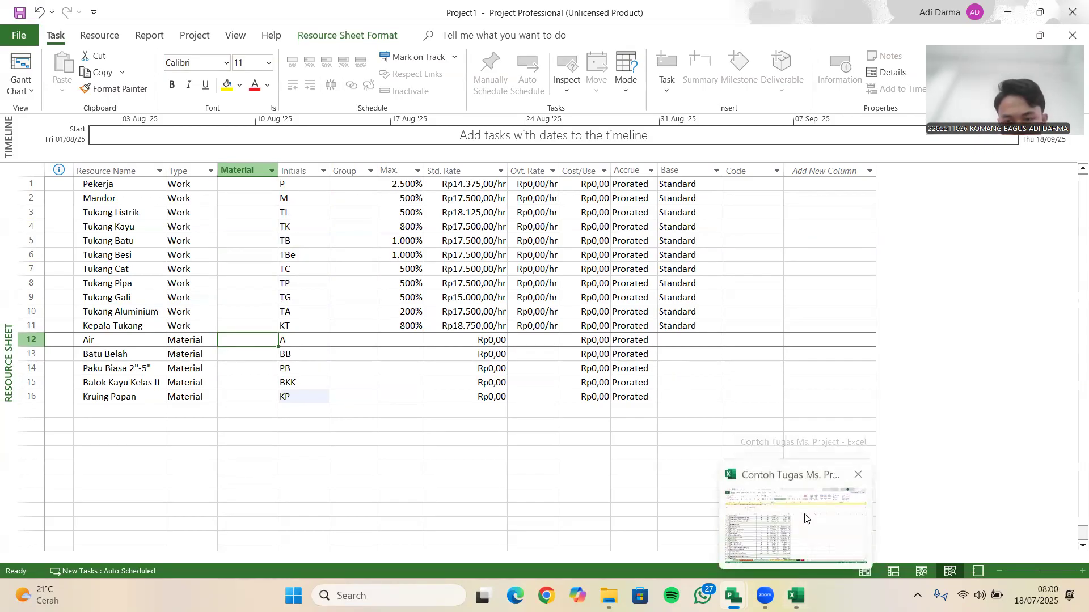
{"action": "left_click", "coordinate": [737, 510]}
{"action": "scroll", "coordinate": [471, 397], "scroll_direction": "up", "scroll_amount": 9}
{"action": "scroll", "coordinate": [465, 398], "scroll_direction": "down", "scroll_amount": 8}
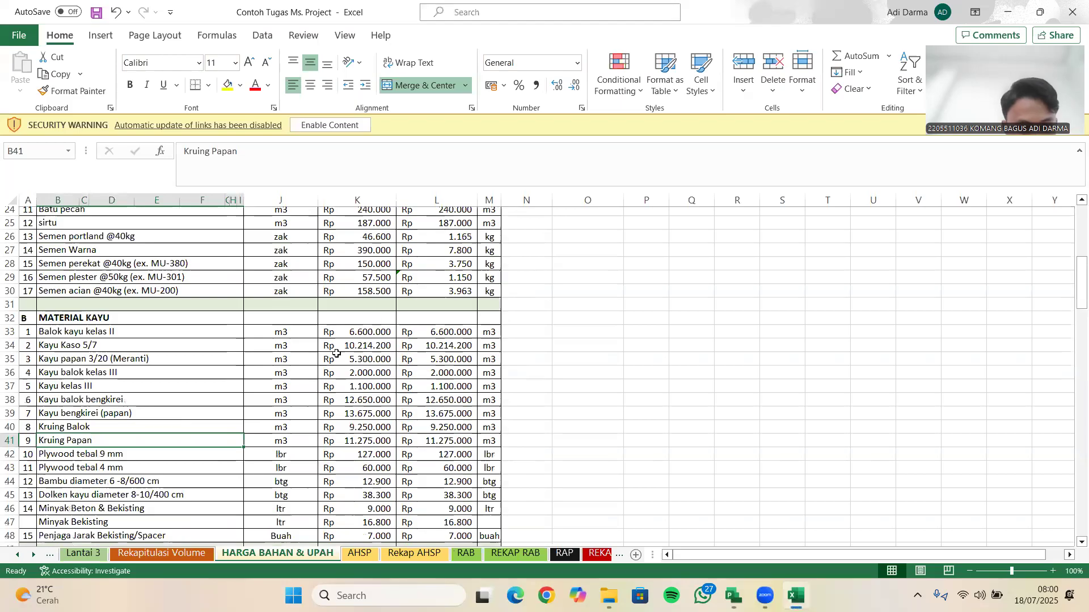
{"action": "left_click", "coordinate": [103, 333]}
{"action": "left_click", "coordinate": [489, 333]}
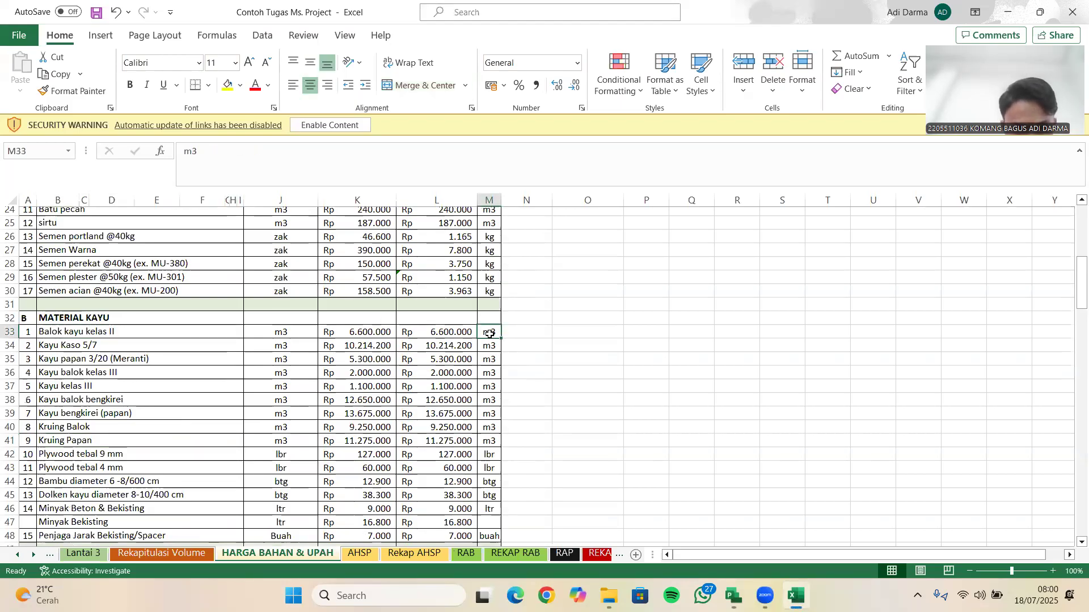
{"action": "scroll", "coordinate": [490, 334], "scroll_direction": "up", "scroll_amount": 8}
{"action": "scroll", "coordinate": [489, 334], "scroll_direction": "down", "scroll_amount": 6}
{"action": "mouse_move", "coordinate": [733, 595]}
{"action": "left_click", "coordinate": [757, 539]}
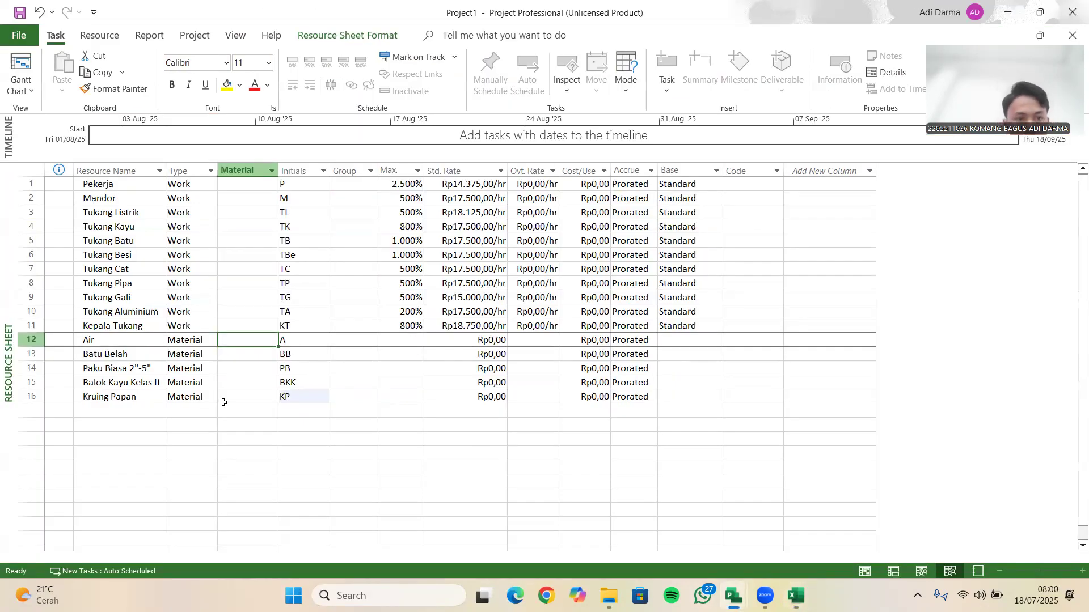
{"action": "left_click", "coordinate": [237, 381]}
{"action": "type", "text": "m3"}
{"action": "key", "text": "Return"}
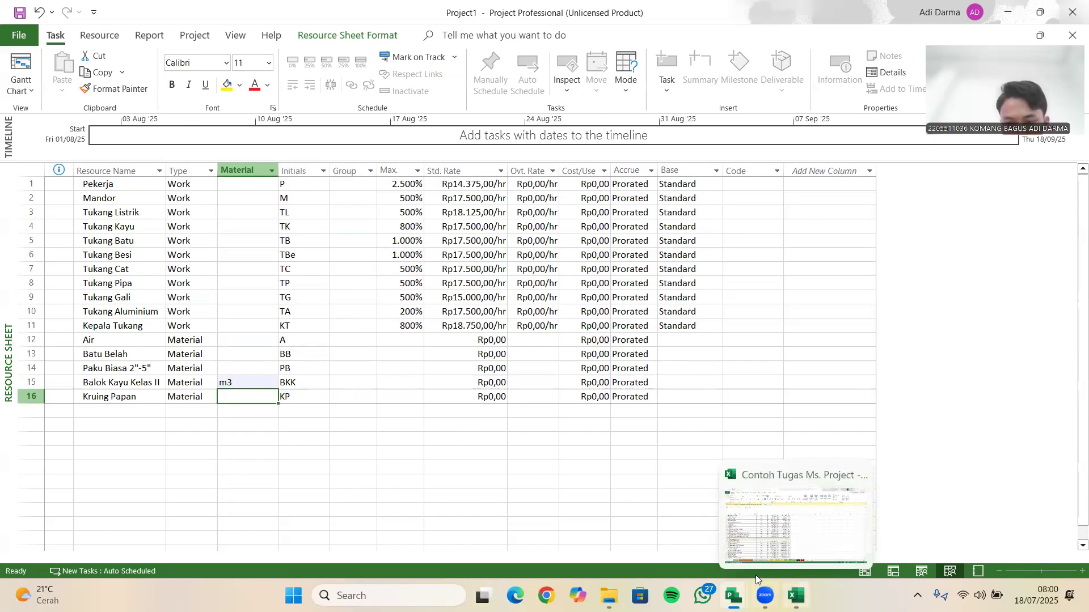
- Check the unit of Kruing Papan in the Excel price list and enter m3 as its material label in Project1
{"action": "left_click", "coordinate": [796, 595]}
{"action": "scroll", "coordinate": [117, 330], "scroll_direction": "down", "scroll_amount": 4}
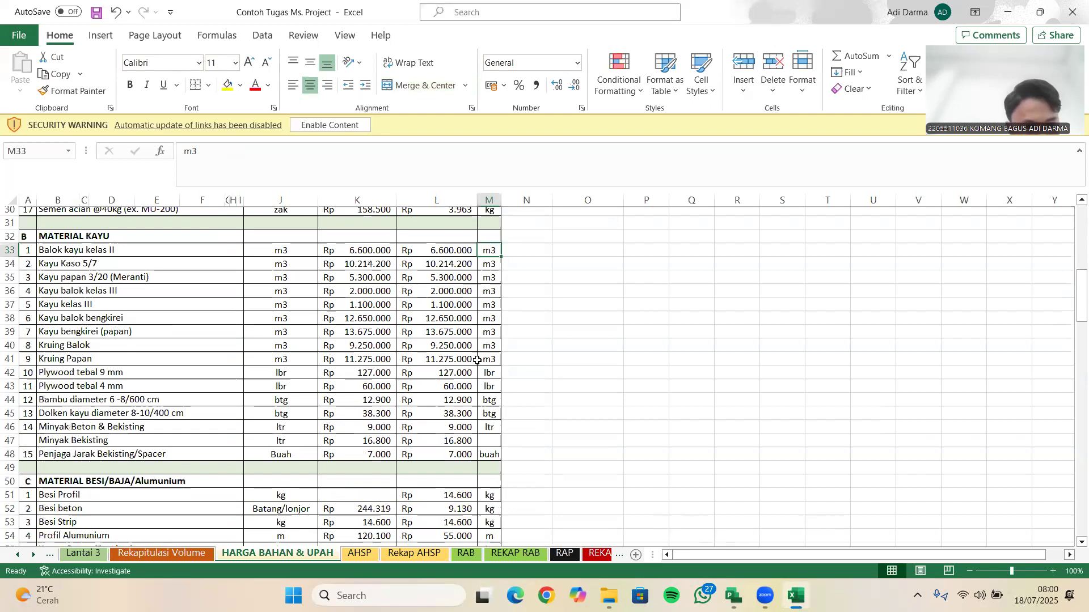
{"action": "mouse_move", "coordinate": [734, 595]}
{"action": "left_click", "coordinate": [670, 515]}
{"action": "type", "text": "m3"}
{"action": "key", "text": "Return"}
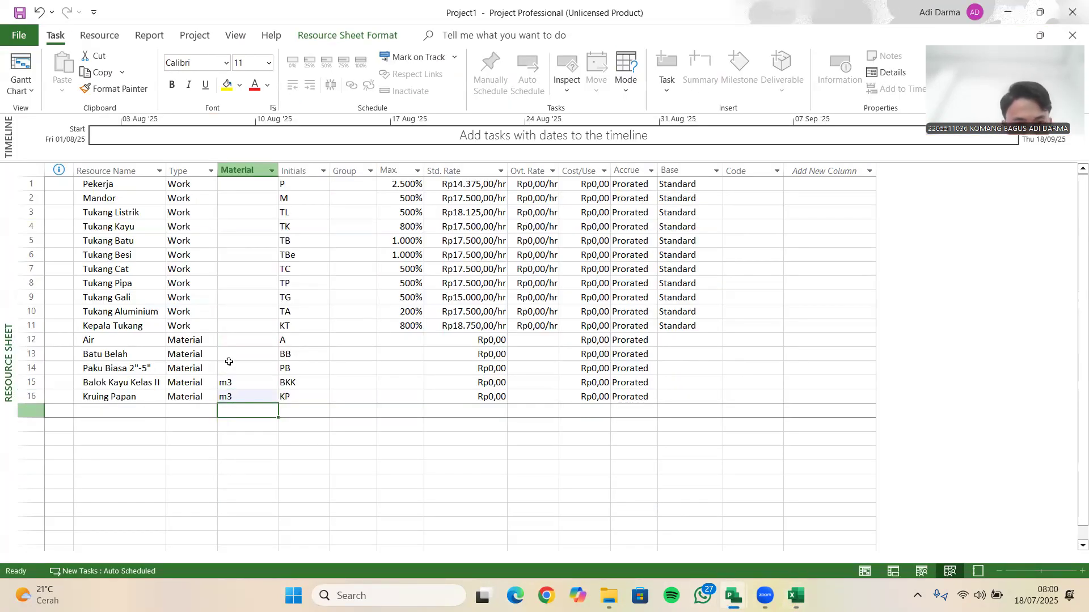
- Switch to the Excel price list and check the units of Paku Biasa 2" - 5", Batu belah and Air
{"action": "mouse_move", "coordinate": [796, 595]}
{"action": "left_click", "coordinate": [793, 536]}
{"action": "scroll", "coordinate": [234, 373], "scroll_direction": "up", "scroll_amount": 6}
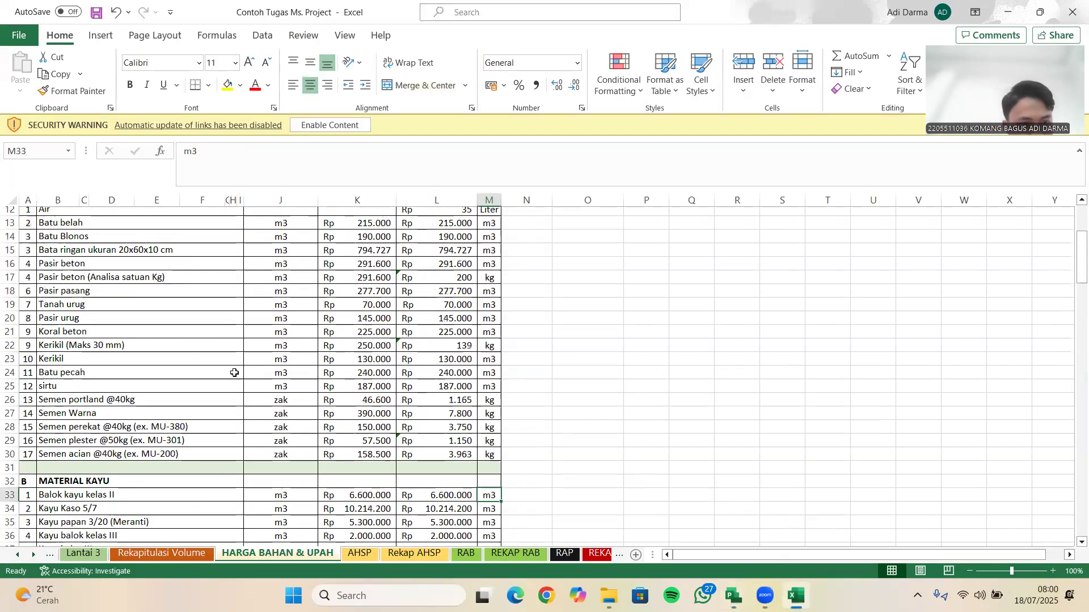
{"action": "scroll", "coordinate": [234, 372], "scroll_direction": "down", "scroll_amount": 20}
{"action": "scroll", "coordinate": [136, 400], "scroll_direction": "down", "scroll_amount": 4}
{"action": "scroll", "coordinate": [113, 391], "scroll_direction": "up", "scroll_amount": 18}
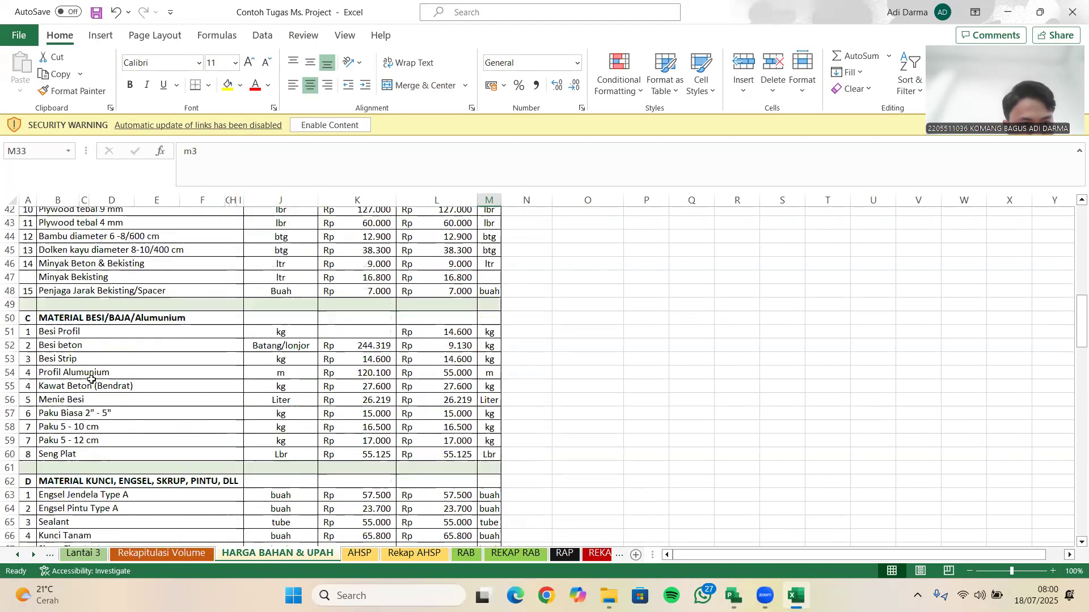
{"action": "scroll", "coordinate": [91, 379], "scroll_direction": "down", "scroll_amount": 2}
{"action": "left_click", "coordinate": [96, 332]}
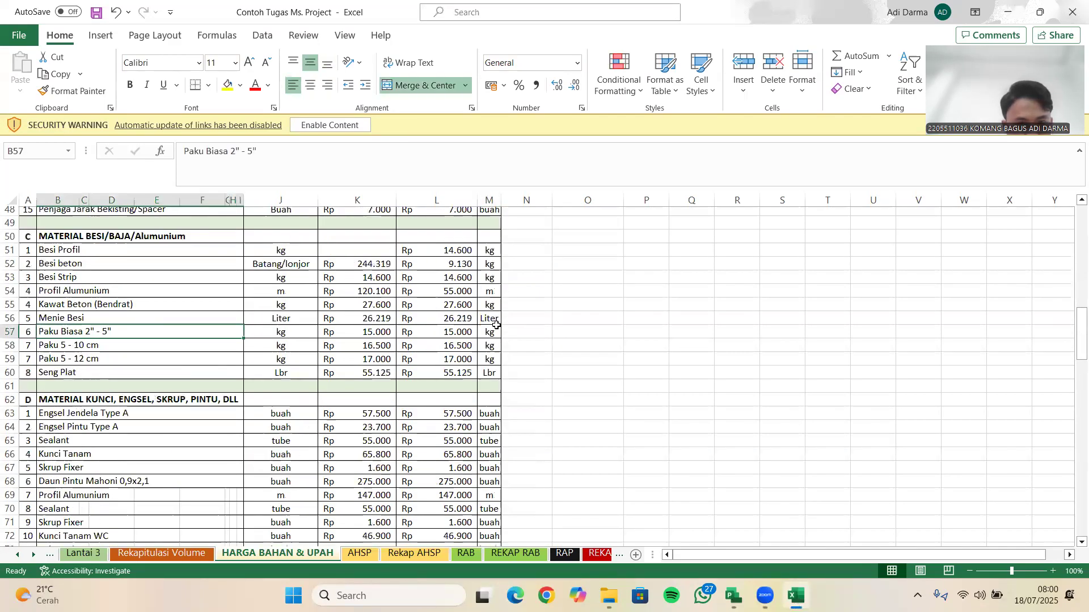
{"action": "left_click", "coordinate": [496, 328]}
{"action": "scroll", "coordinate": [272, 357], "scroll_direction": "up", "scroll_amount": 16}
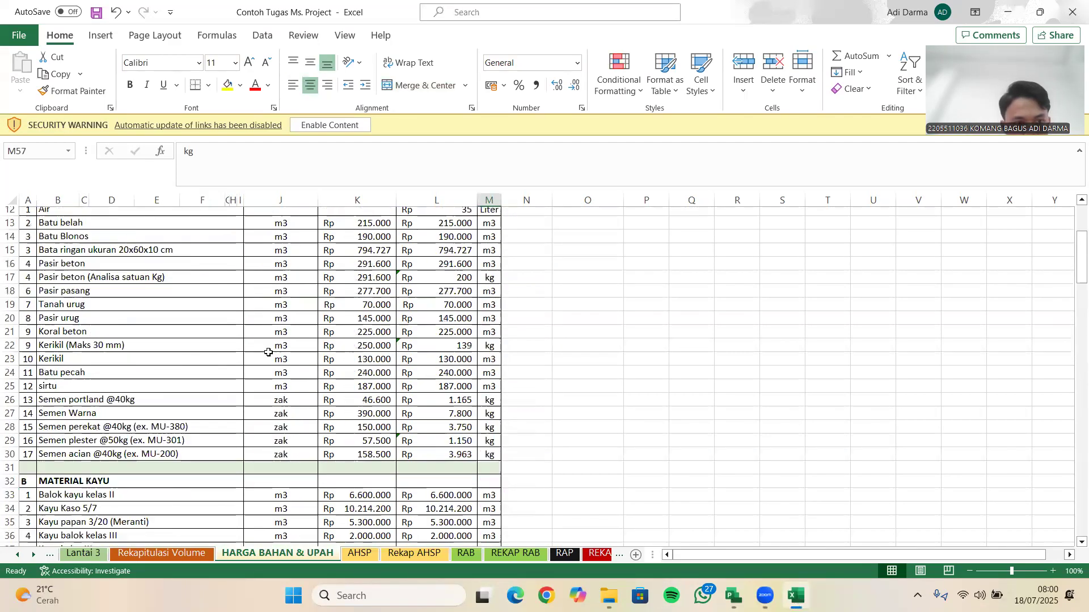
{"action": "left_click", "coordinate": [488, 389]}
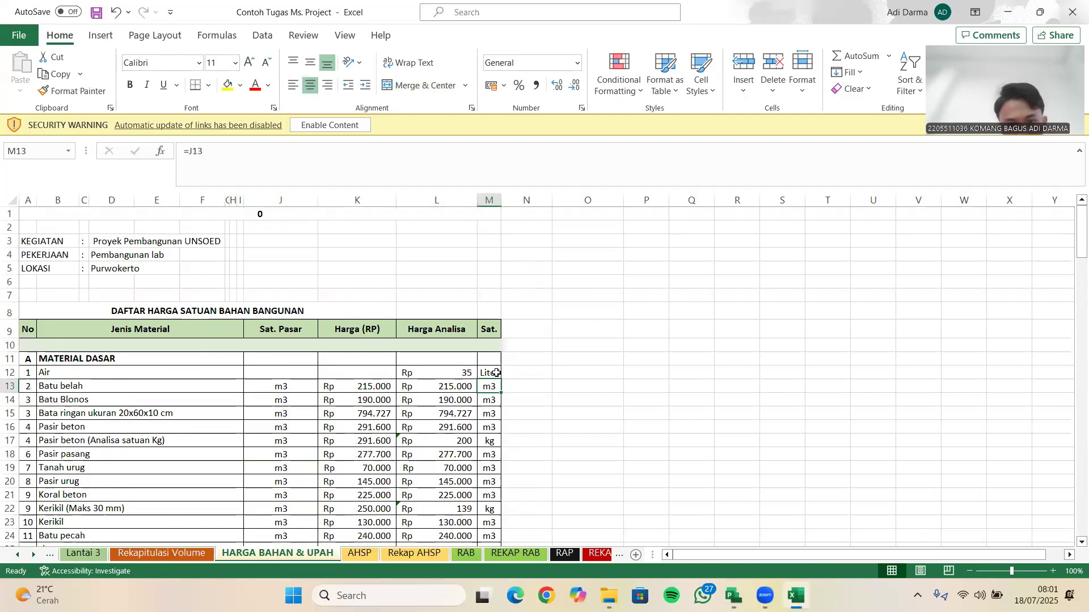
- In Project1, enter ltr, m3 and kg as the material labels of Air, Batu Belah and Paku Biasa 2"-5"
{"action": "mouse_move", "coordinate": [733, 595]}
{"action": "left_click", "coordinate": [624, 488]}
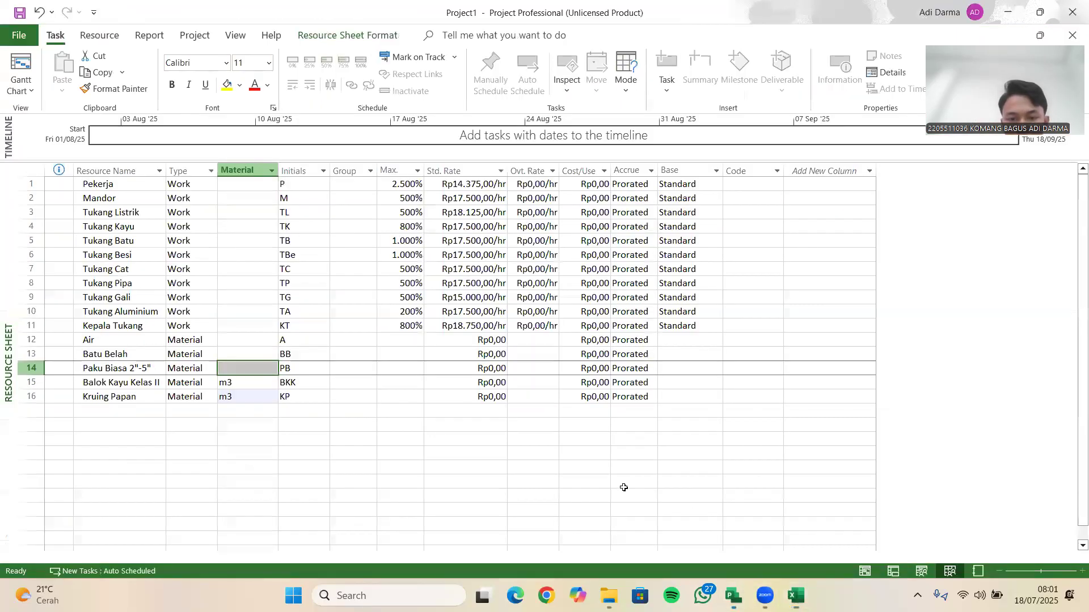
{"action": "left_click", "coordinate": [238, 341]}
{"action": "type", "text": "ltr"}
{"action": "key", "text": "Return"}
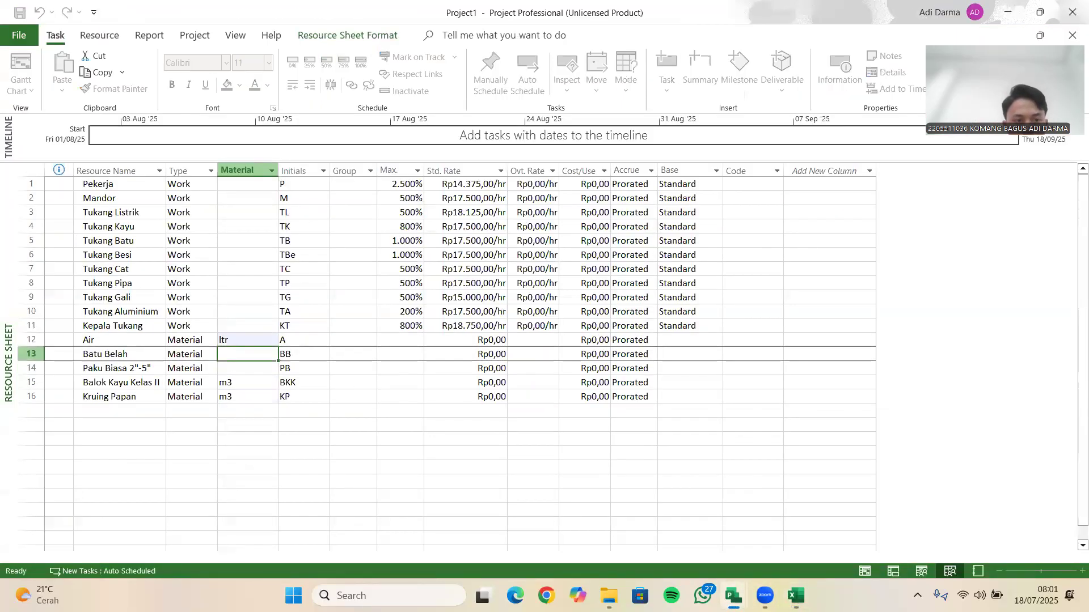
{"action": "type", "text": "m3"}
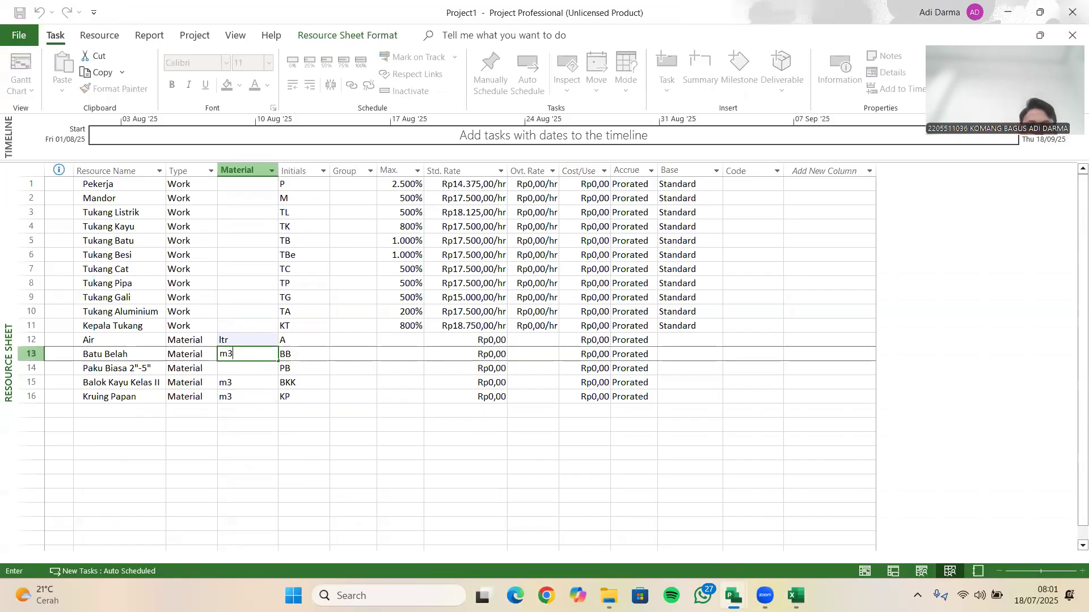
{"action": "key", "text": "Return"}
{"action": "type", "text": "kg"}
{"action": "key", "text": "Return"}
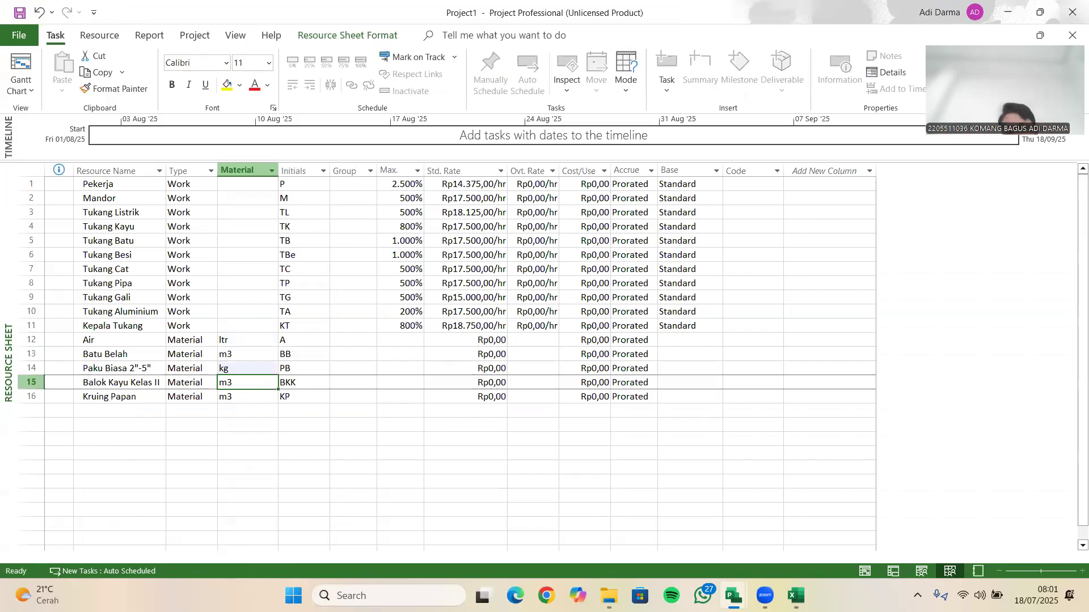
- Check the price of Air in the Excel price list and set its standard rate to 35 in Project1
{"action": "left_click", "coordinate": [480, 341]}
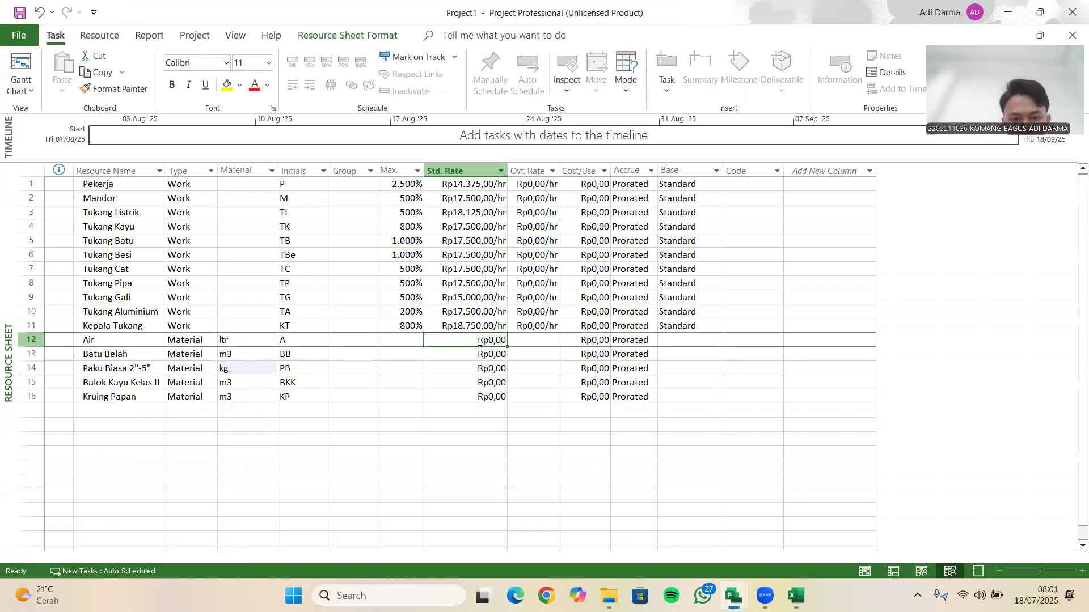
{"action": "mouse_move", "coordinate": [795, 594]}
{"action": "left_click", "coordinate": [792, 550]}
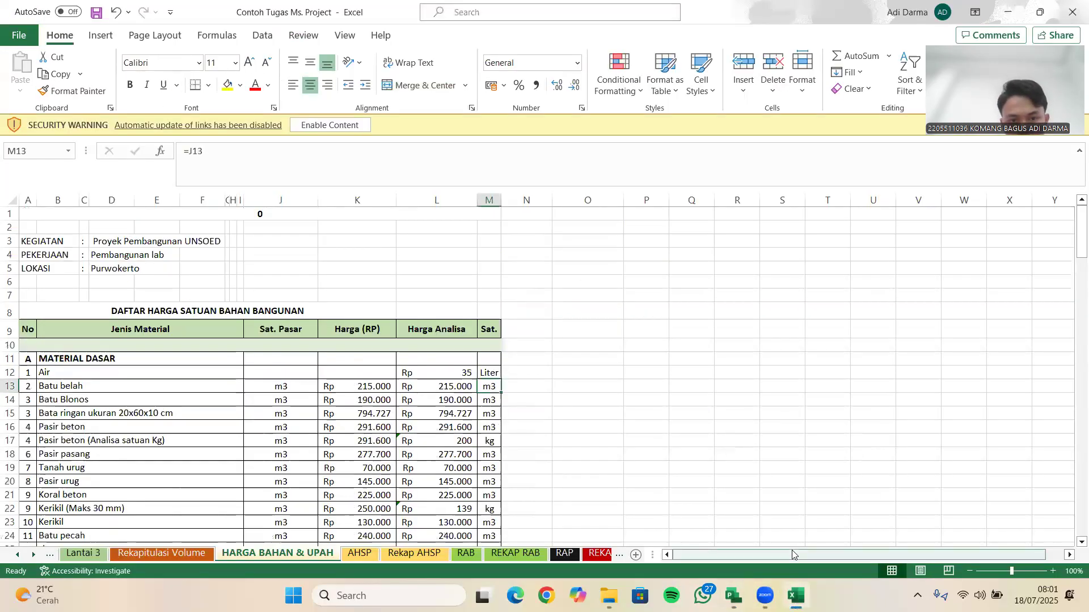
{"action": "scroll", "coordinate": [500, 389], "scroll_direction": "down", "scroll_amount": 2}
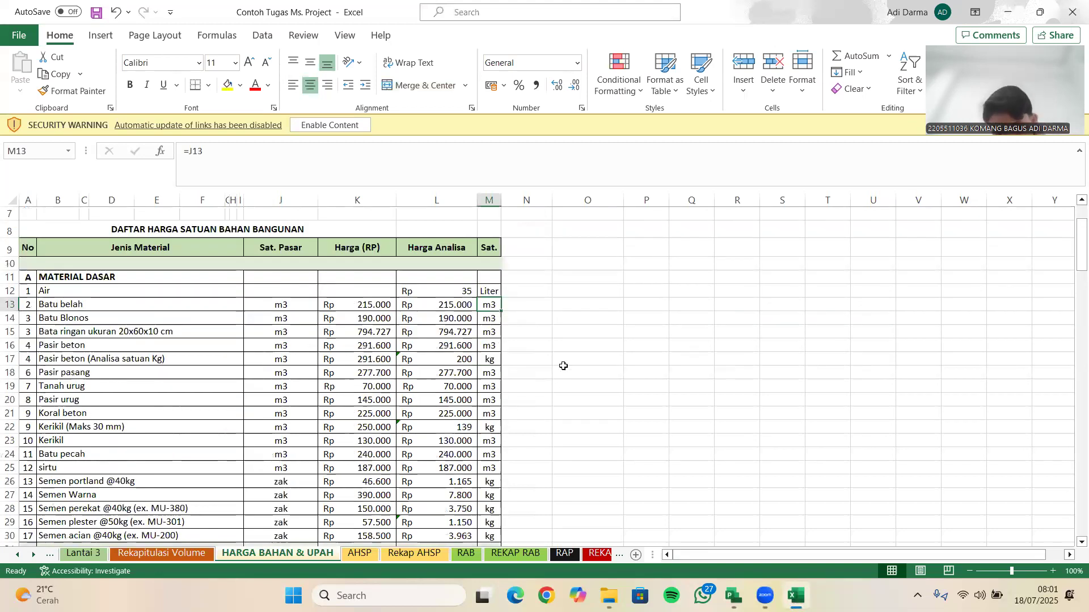
{"action": "mouse_move", "coordinate": [734, 596]}
{"action": "left_click", "coordinate": [755, 516]}
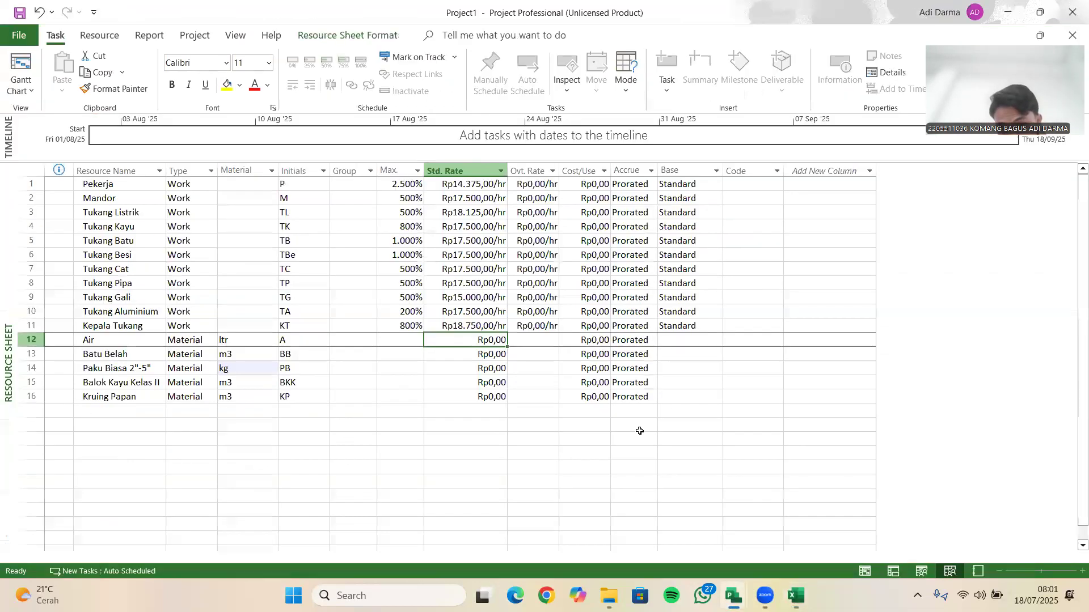
{"action": "type", "text": "35"}
{"action": "key", "text": "Return"}
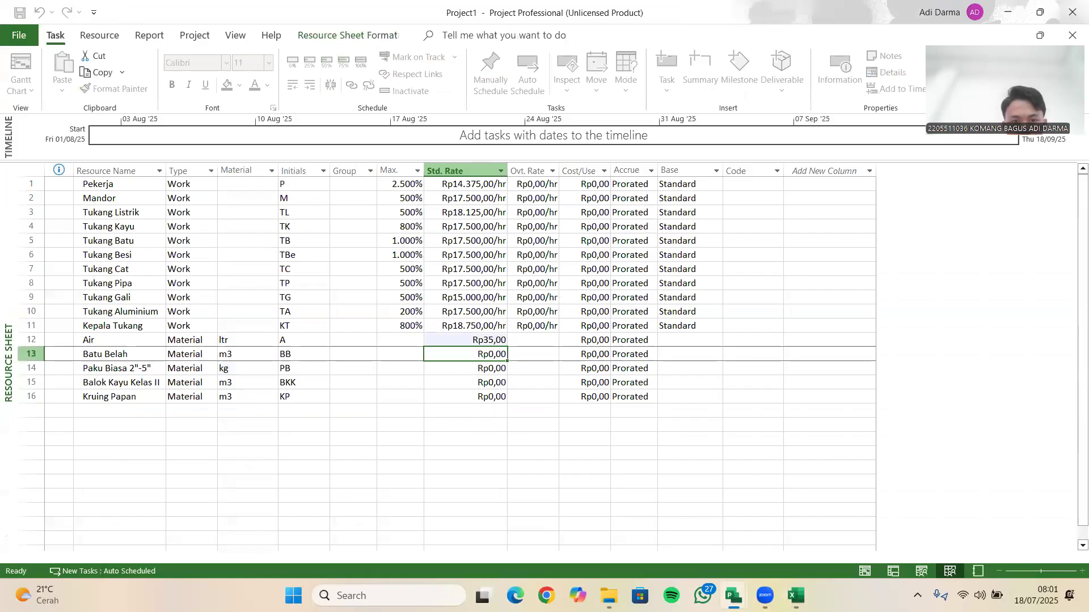
- Check the price of Batu belah in the Excel price list and set its standard rate to 215000 in Project1
{"action": "left_click", "coordinate": [795, 595]}
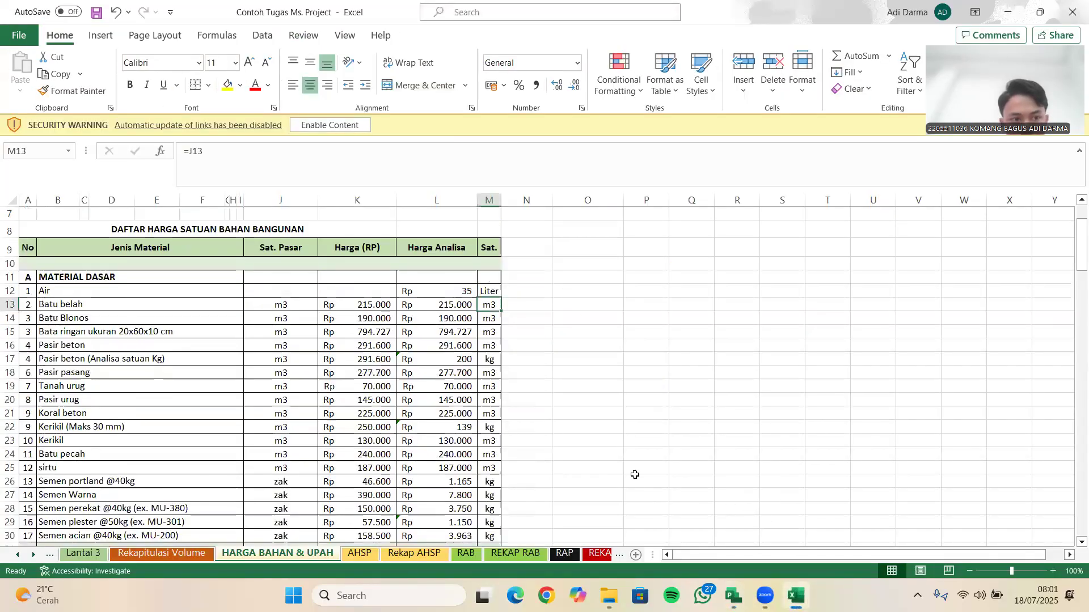
{"action": "mouse_move", "coordinate": [733, 595]}
{"action": "left_click", "coordinate": [744, 517]}
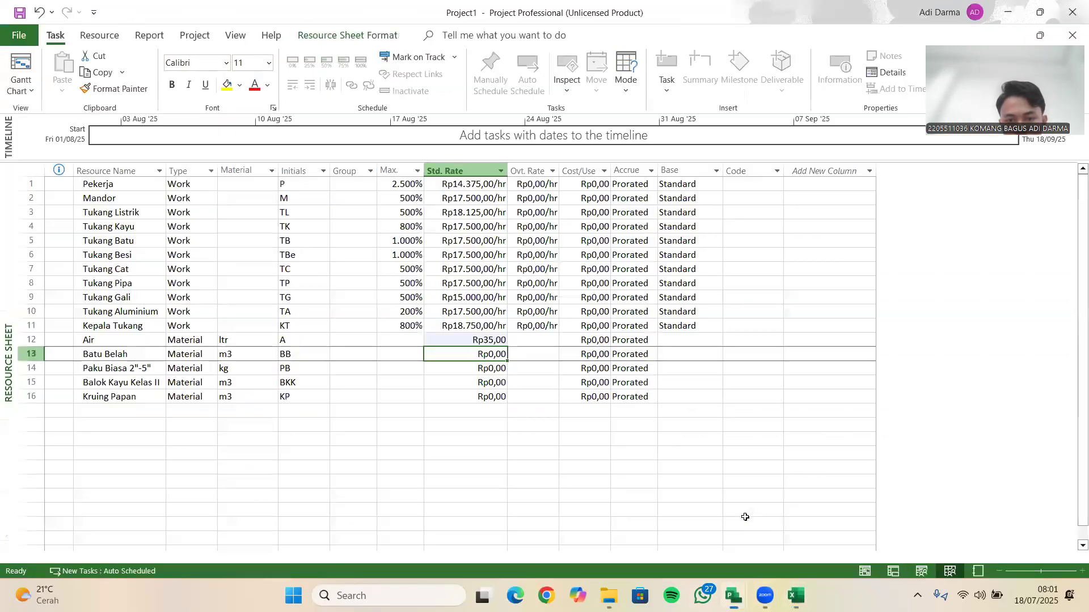
{"action": "type", "text": "215000"}
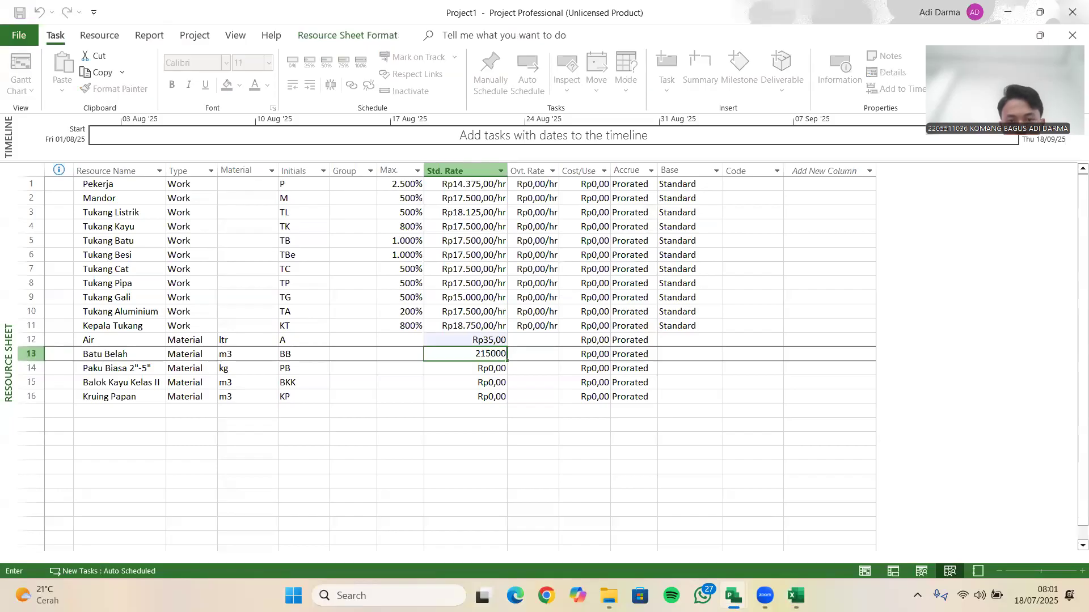
{"action": "key", "text": "Return"}
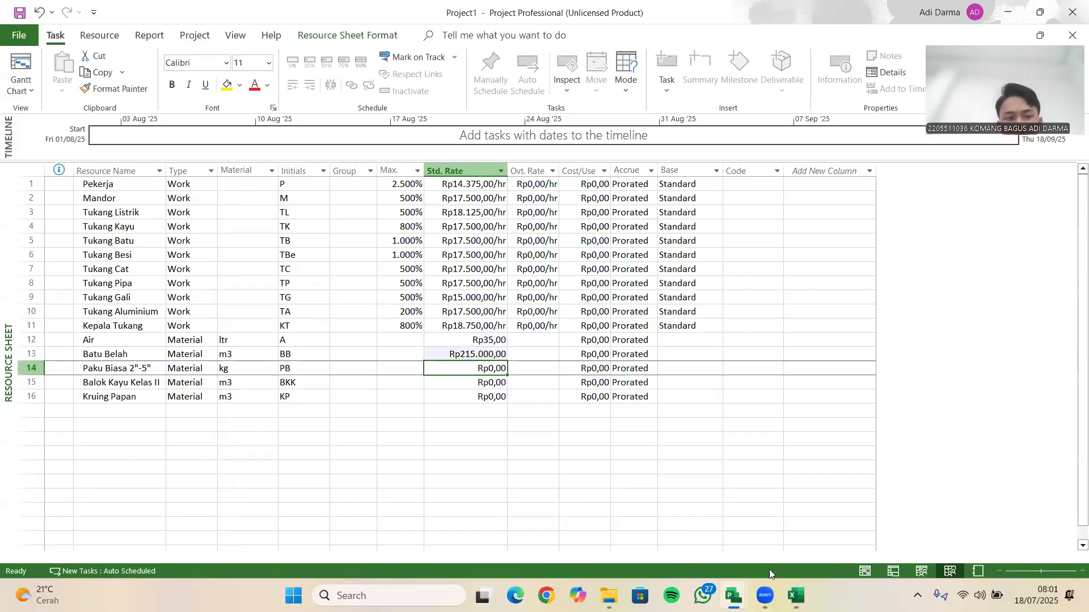
- Check the price of Paku Biasa 2" - 5" in the Excel price list and set its standard rate to 15.000 in Project1
{"action": "left_click", "coordinate": [794, 594]}
{"action": "scroll", "coordinate": [266, 391], "scroll_direction": "down", "scroll_amount": 15}
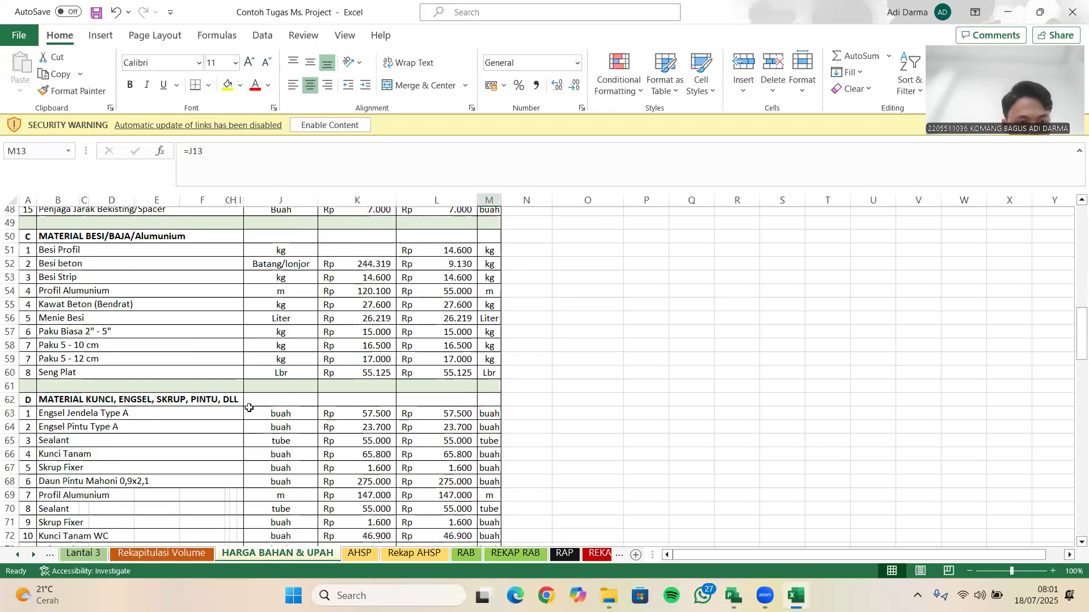
{"action": "scroll", "coordinate": [249, 408], "scroll_direction": "down", "scroll_amount": 2}
{"action": "mouse_move", "coordinate": [734, 595]}
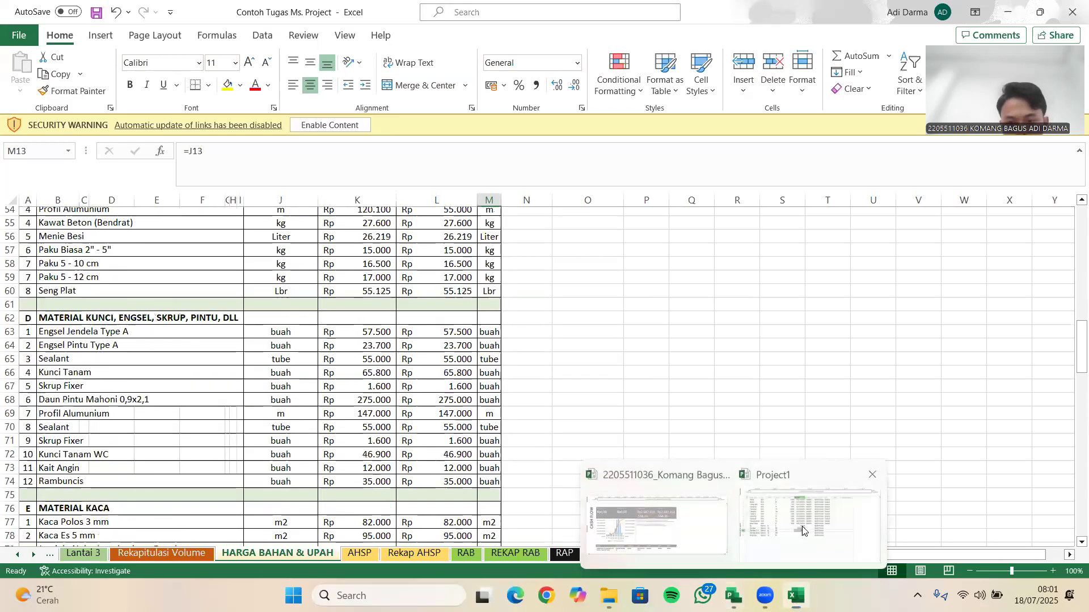
{"action": "left_click", "coordinate": [605, 510]}
{"action": "type", "text": "15.00"}
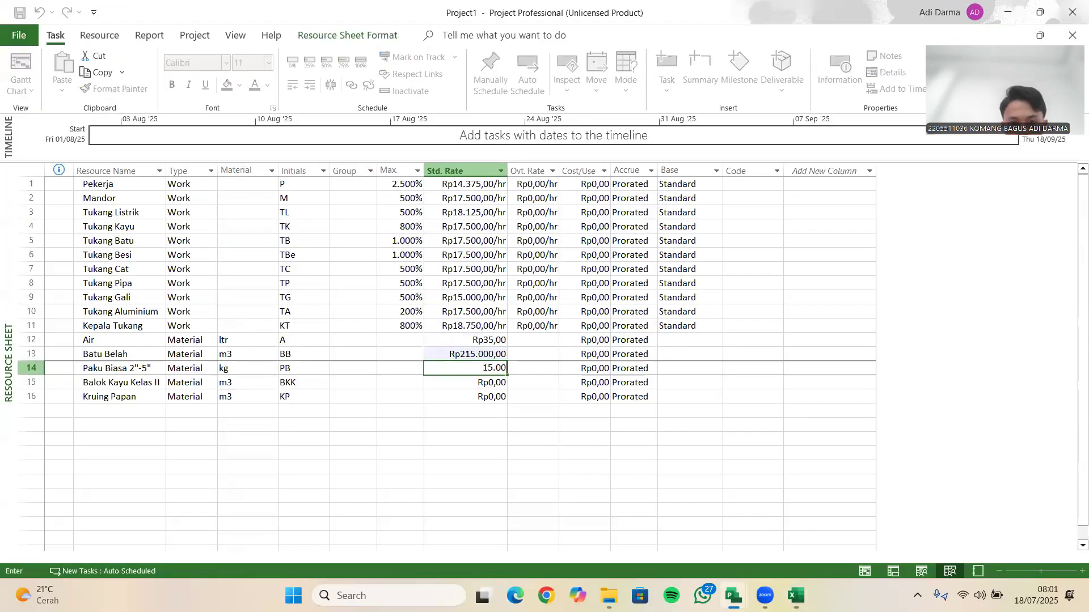
{"action": "type", "text": "0"}
{"action": "key", "text": "Return"}
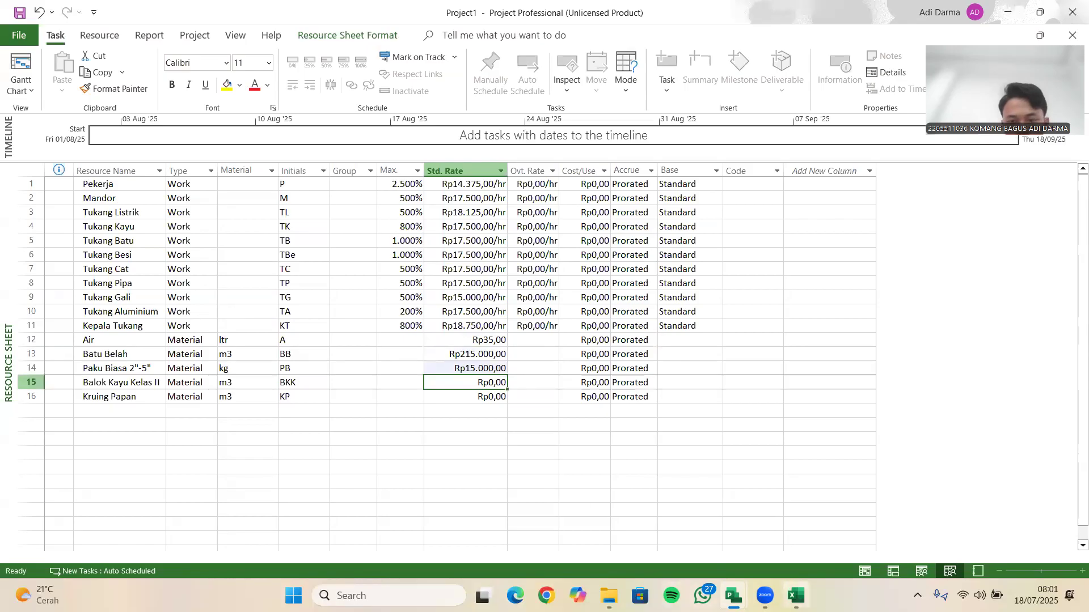
- Check the price of Balok kayu kelas II in the Excel price list and set its standard rate to 6.600.000 in Project1
{"action": "left_click", "coordinate": [795, 595]}
{"action": "scroll", "coordinate": [169, 366], "scroll_direction": "up", "scroll_amount": 6}
{"action": "scroll", "coordinate": [141, 344], "scroll_direction": "up", "scroll_amount": 4}
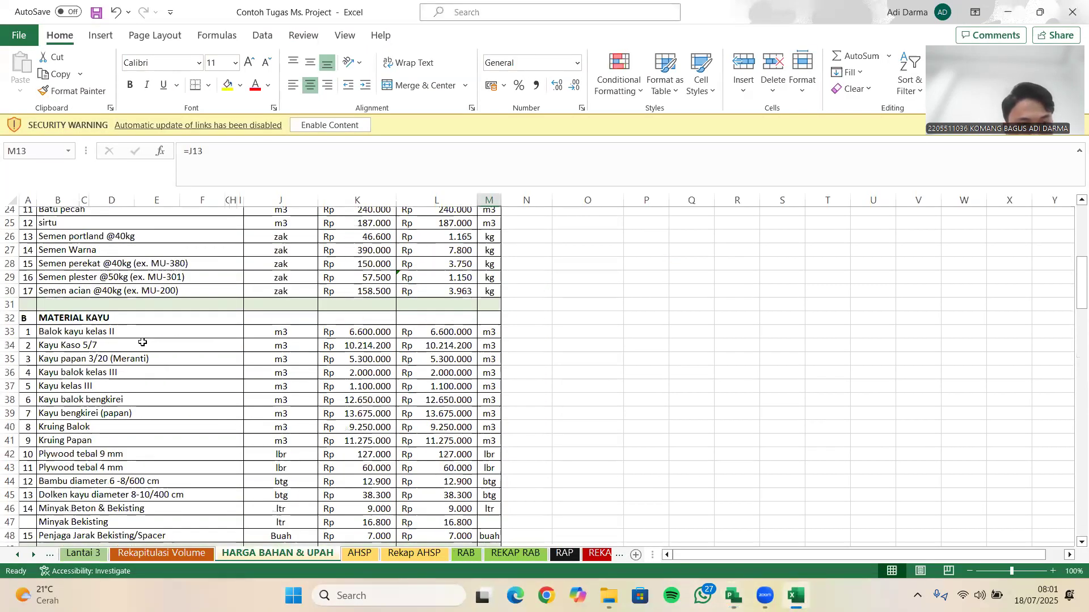
{"action": "mouse_move", "coordinate": [733, 595]}
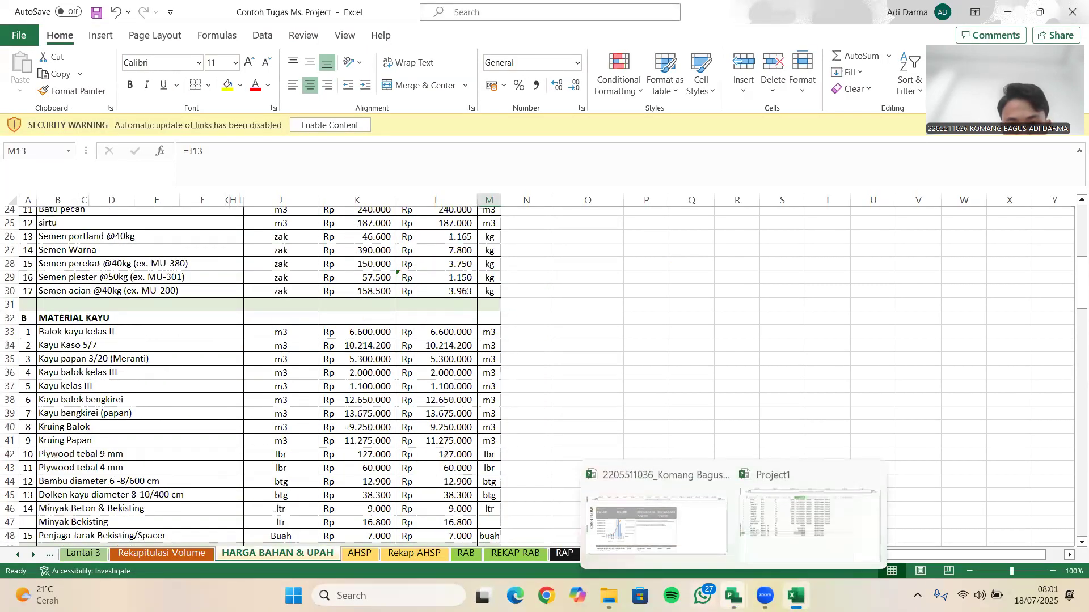
{"action": "left_click", "coordinate": [745, 512]}
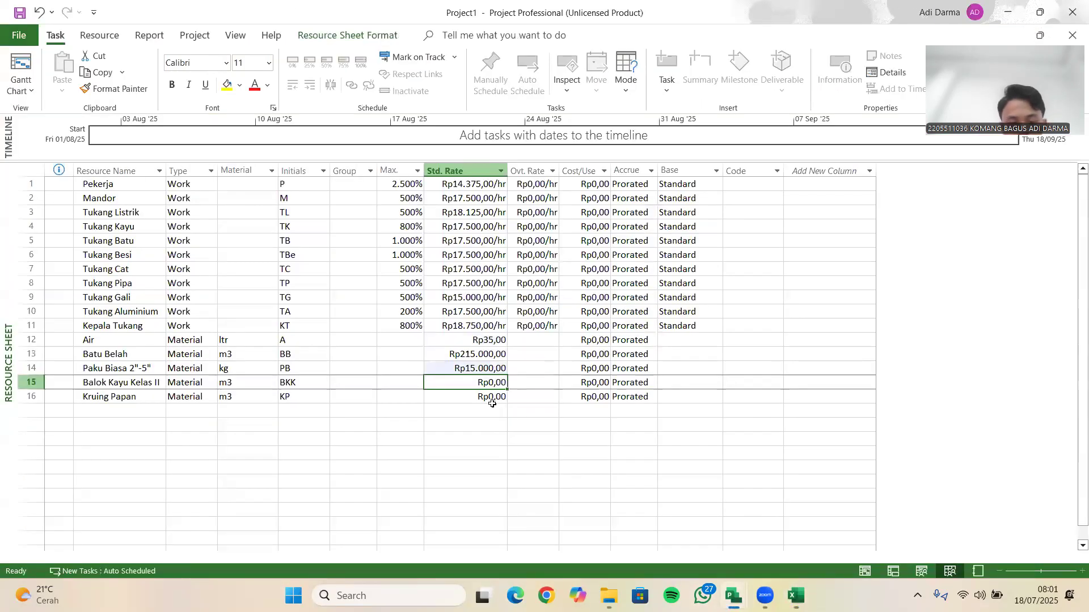
{"action": "type", "text": "6.600.000"}
{"action": "key", "text": "Return"}
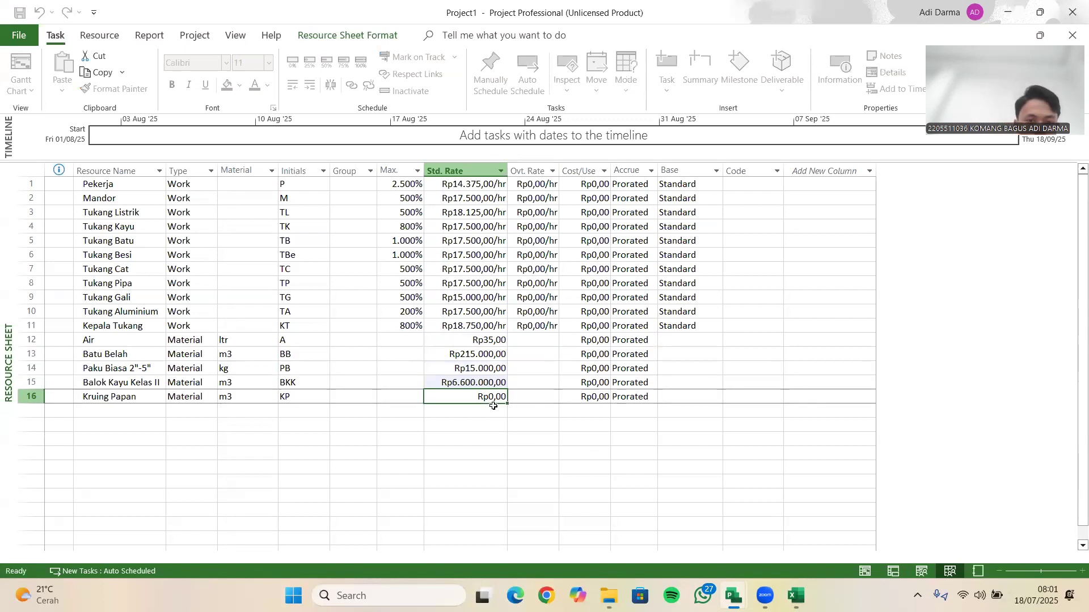
- Check the price of Kruing Papan in the Excel price list and set its standard rate to 11.275.000 in Project1
{"action": "left_click", "coordinate": [796, 595]}
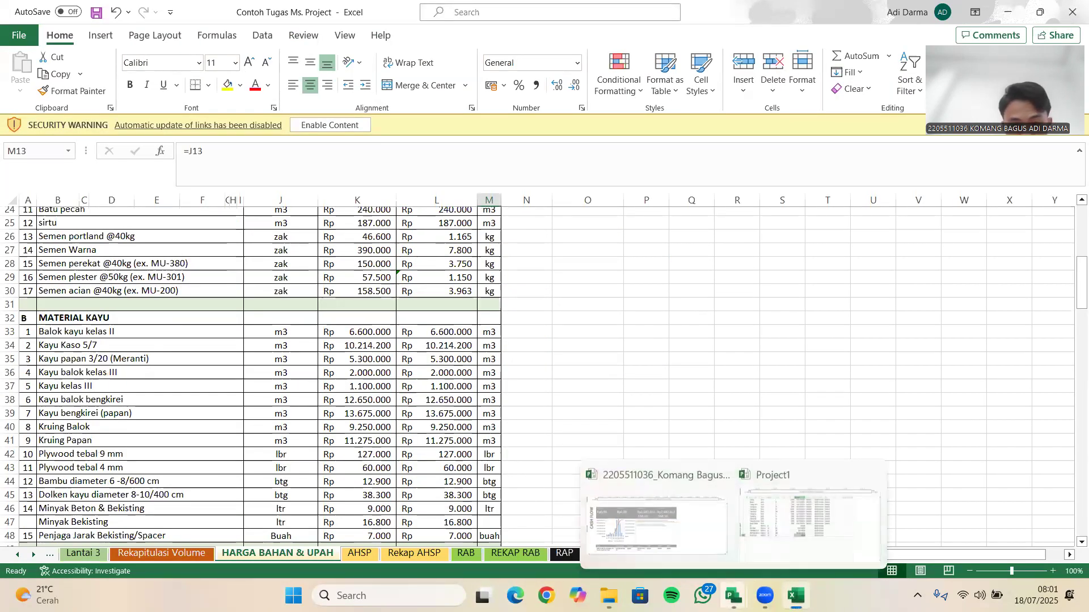
{"action": "left_click", "coordinate": [805, 522]}
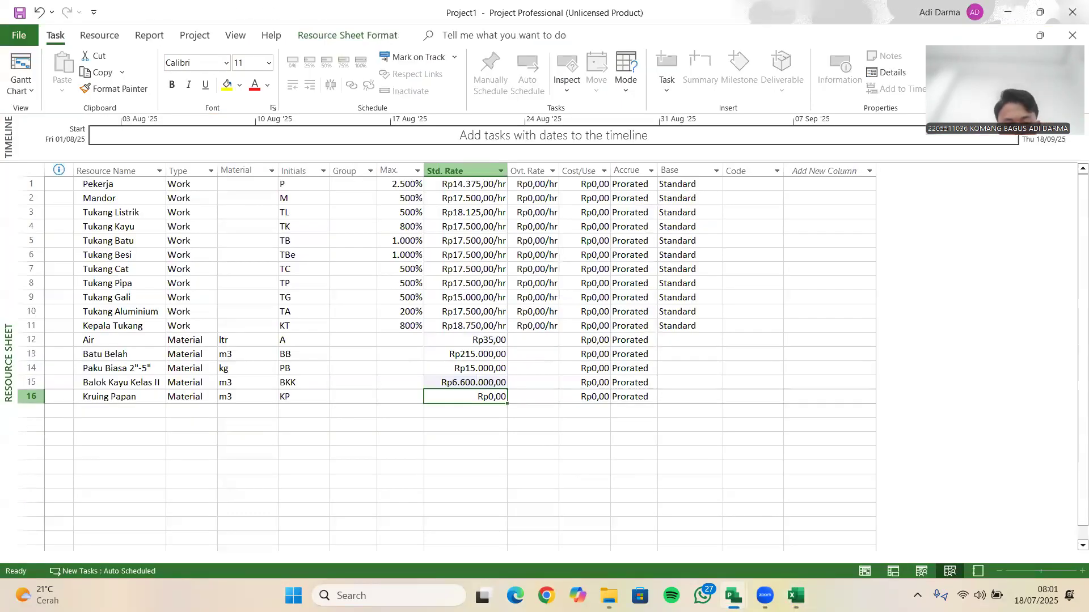
{"action": "type", "text": "11.275.000"}
{"action": "key", "text": "Return"}
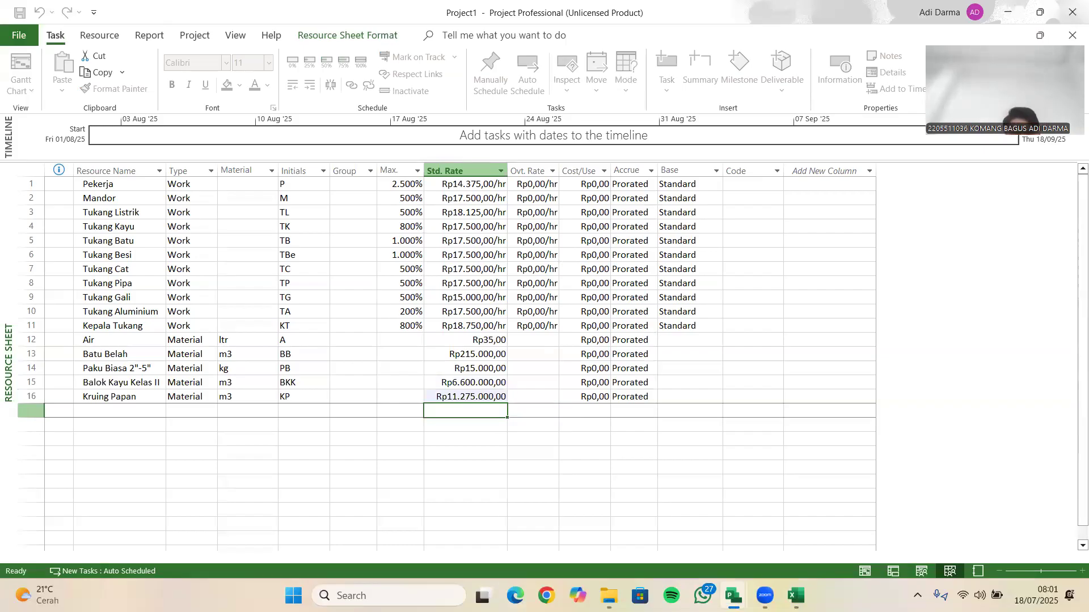
{"action": "left_click", "coordinate": [566, 367]}
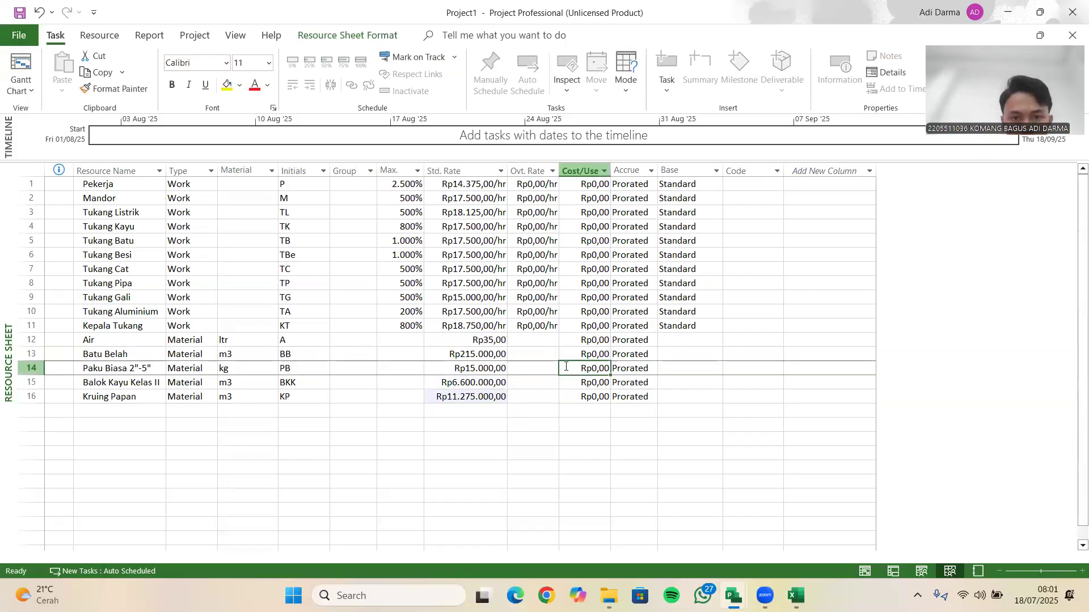
{"action": "left_click_drag", "start_coordinate": [92, 190], "coordinate": [747, 398]}
{"action": "left_click", "coordinate": [781, 368]}
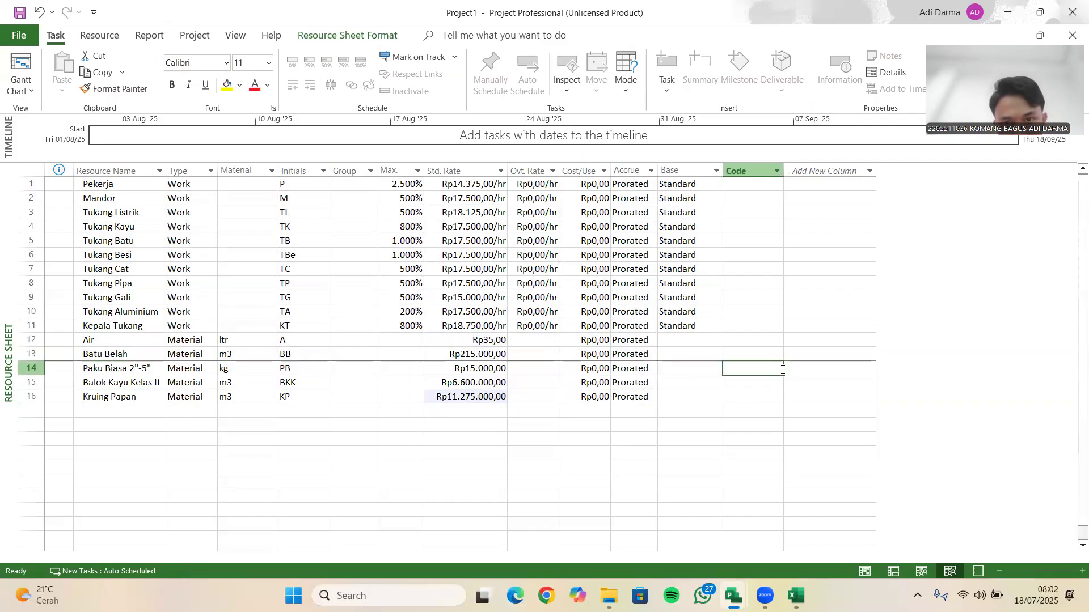
- Set the base calendar of Pekerja and Mandor to Penjadwalan Proyek
{"action": "left_click", "coordinate": [715, 172]}
{"action": "left_click", "coordinate": [715, 175]}
{"action": "left_click", "coordinate": [711, 185]}
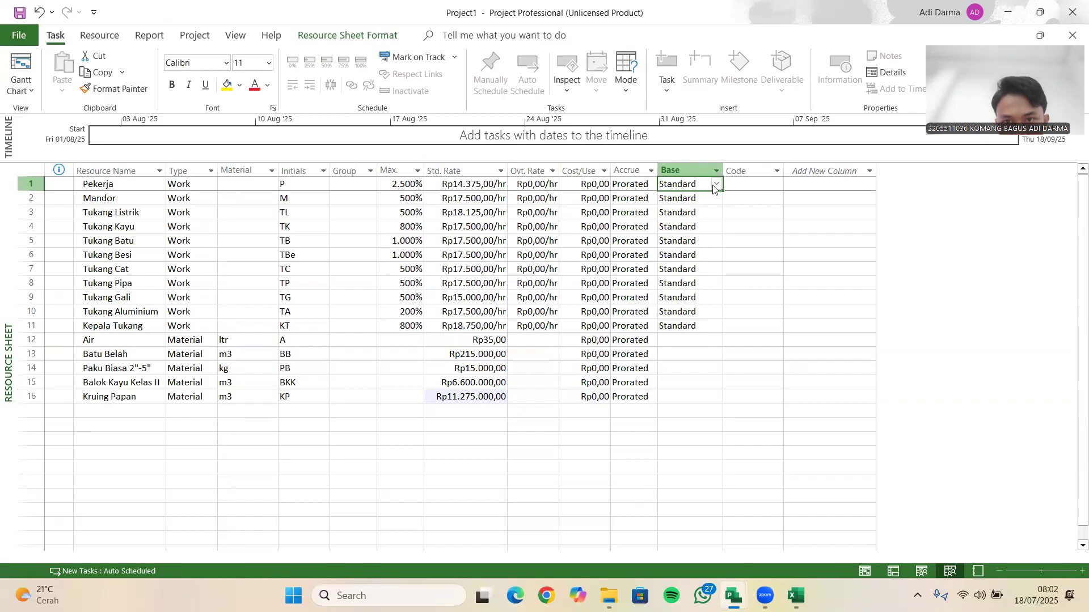
{"action": "left_click", "coordinate": [716, 184]}
{"action": "left_click", "coordinate": [712, 219]}
{"action": "left_click", "coordinate": [709, 198]}
{"action": "left_click", "coordinate": [717, 198]}
{"action": "left_click", "coordinate": [703, 232]}
- Set the base calendar of Tukang Listrik, Tukang Kayu, Tukang Batu, Tukang Besi and Tukang Cat to Penjadwalan Proyek
{"action": "left_click_drag", "start_coordinate": [712, 210], "coordinate": [709, 327]}
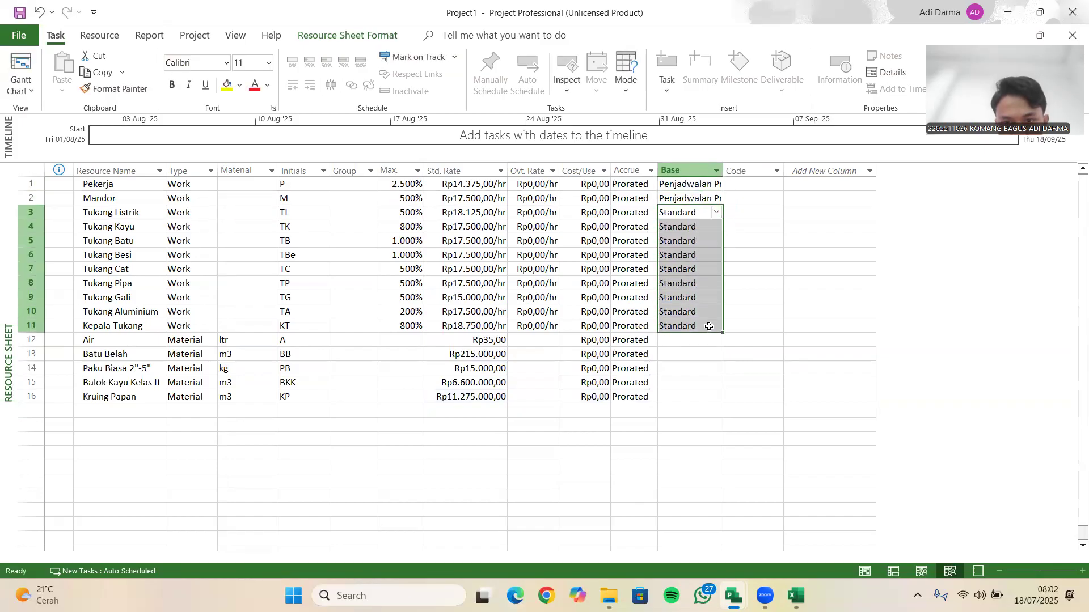
{"action": "left_click", "coordinate": [716, 212]}
{"action": "left_click", "coordinate": [698, 246]}
{"action": "left_click", "coordinate": [716, 227]}
{"action": "left_click", "coordinate": [697, 260]}
{"action": "left_click", "coordinate": [716, 240]}
{"action": "left_click", "coordinate": [698, 275]}
{"action": "left_click", "coordinate": [716, 255]}
{"action": "left_click", "coordinate": [703, 288]}
{"action": "left_click", "coordinate": [716, 269]}
{"action": "left_click", "coordinate": [705, 297]}
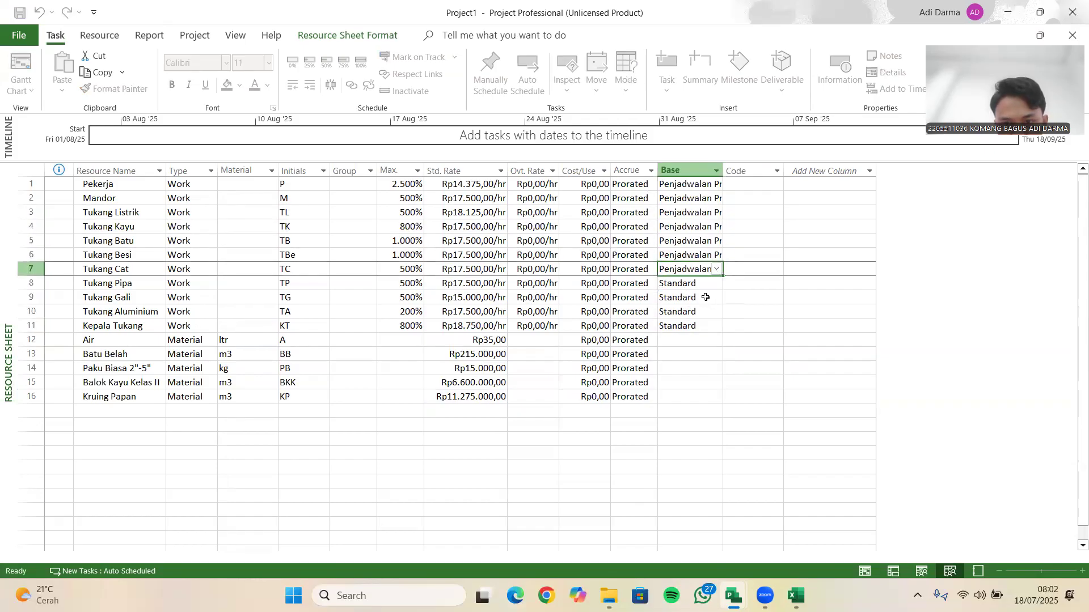
- Set the base calendar of Tukang Pipa, Tukang Gali, Tukang Aluminium and Kepala Tukang to Penjadwalan Proyek
{"action": "left_click", "coordinate": [716, 283]}
{"action": "left_click", "coordinate": [703, 317]}
{"action": "left_click", "coordinate": [716, 297]}
{"action": "left_click", "coordinate": [704, 331]}
{"action": "left_click", "coordinate": [716, 311]}
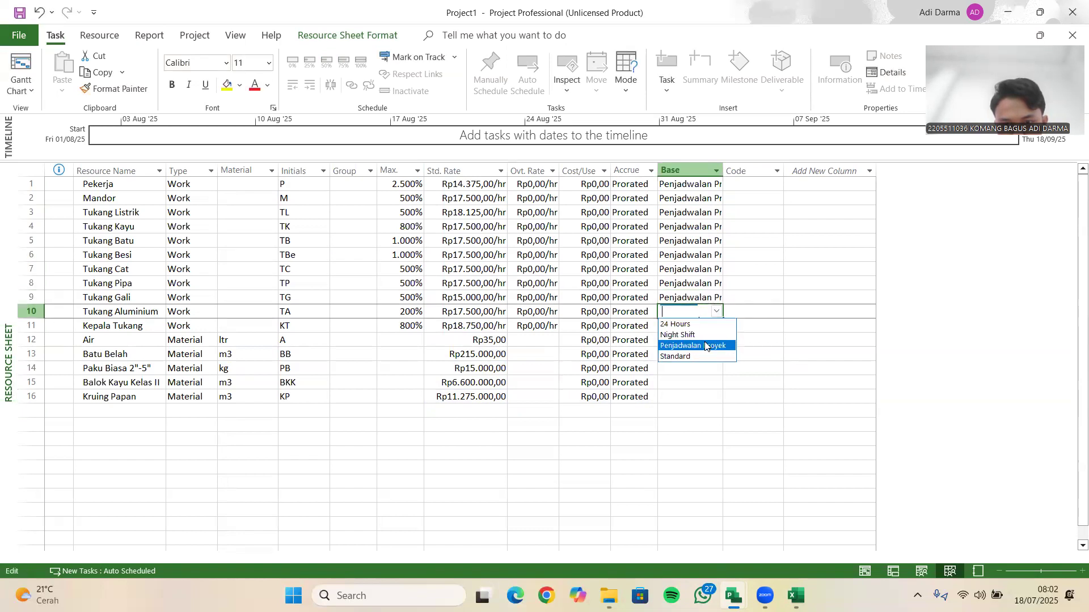
{"action": "left_click", "coordinate": [705, 345]}
{"action": "left_click", "coordinate": [716, 326]}
{"action": "left_click", "coordinate": [703, 360]}
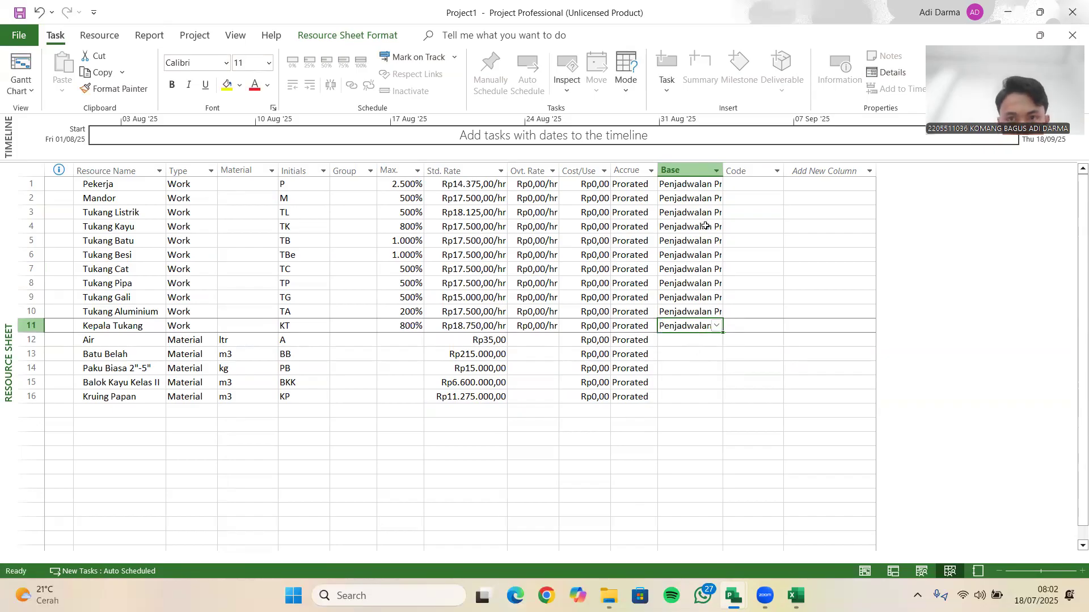
{"action": "left_click", "coordinate": [828, 227]}
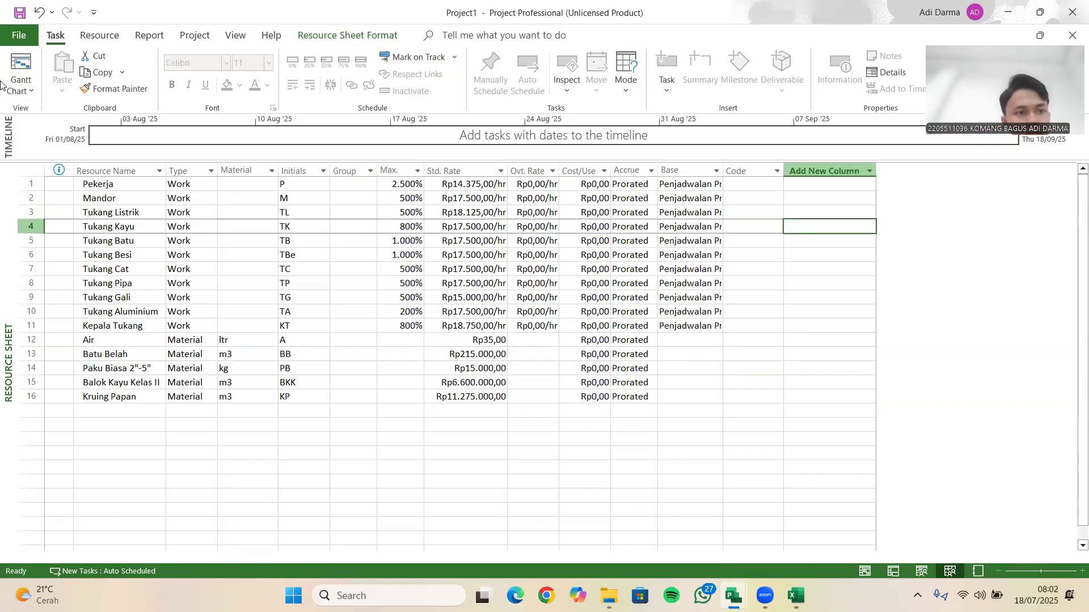
{"action": "left_click", "coordinate": [452, 282]}
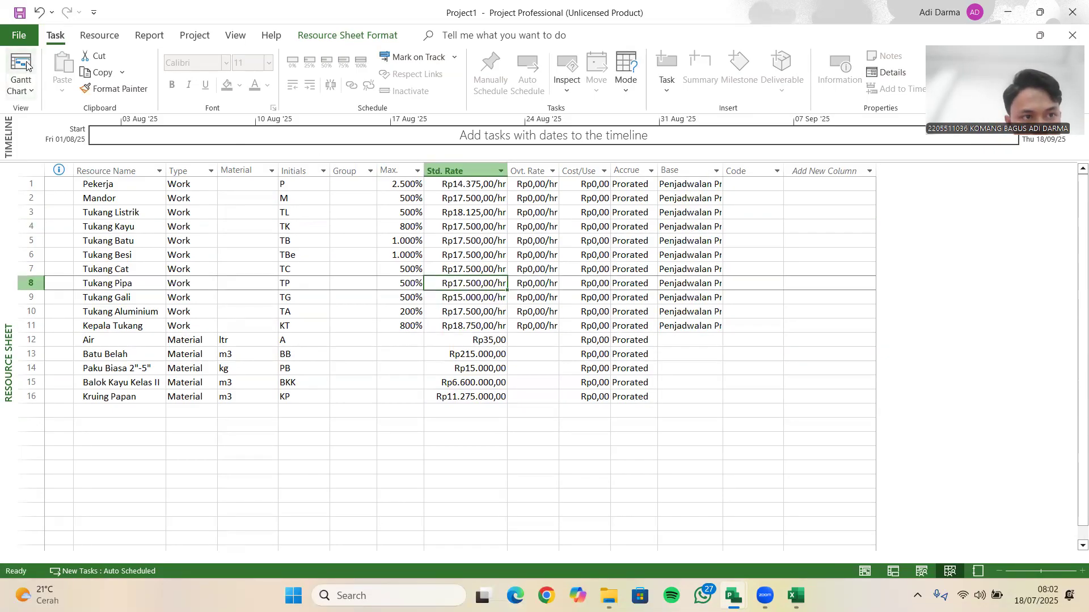
- Switch to the Gantt Chart view and set the project calendar to Penjadwalan Proyek in the project information
{"action": "left_click", "coordinate": [22, 67]}
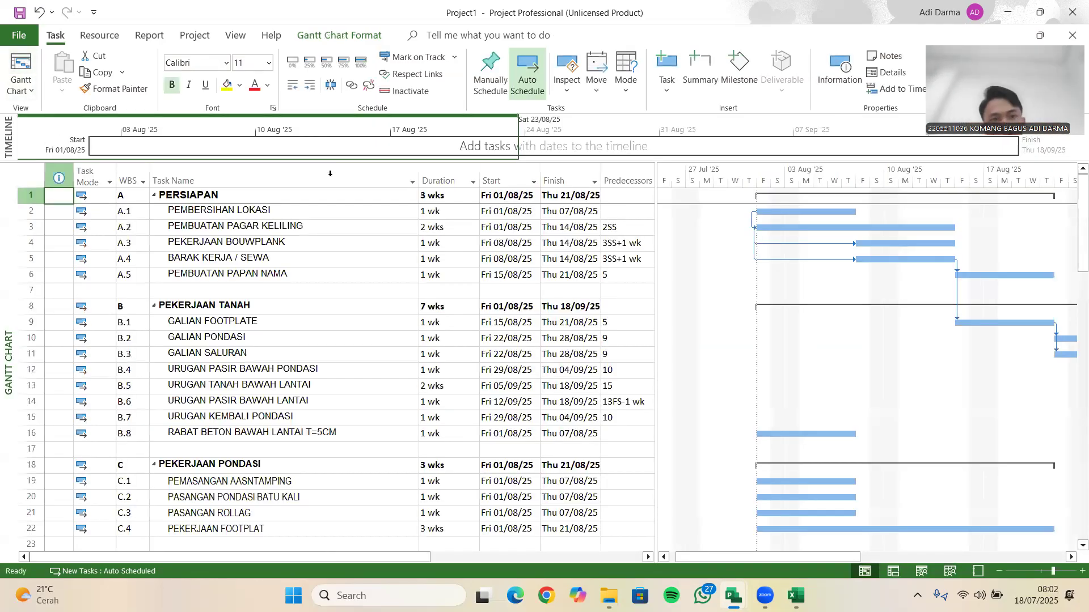
{"action": "left_click", "coordinate": [195, 35]}
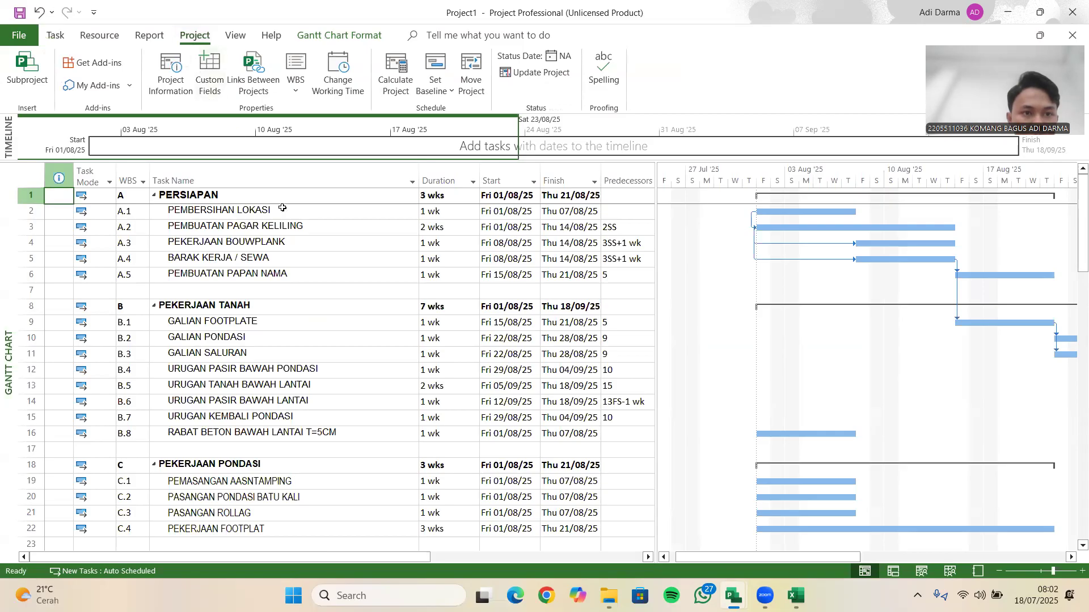
{"action": "scroll", "coordinate": [380, 289], "scroll_direction": "down", "scroll_amount": 3}
{"action": "scroll", "coordinate": [380, 289], "scroll_direction": "up", "scroll_amount": 3}
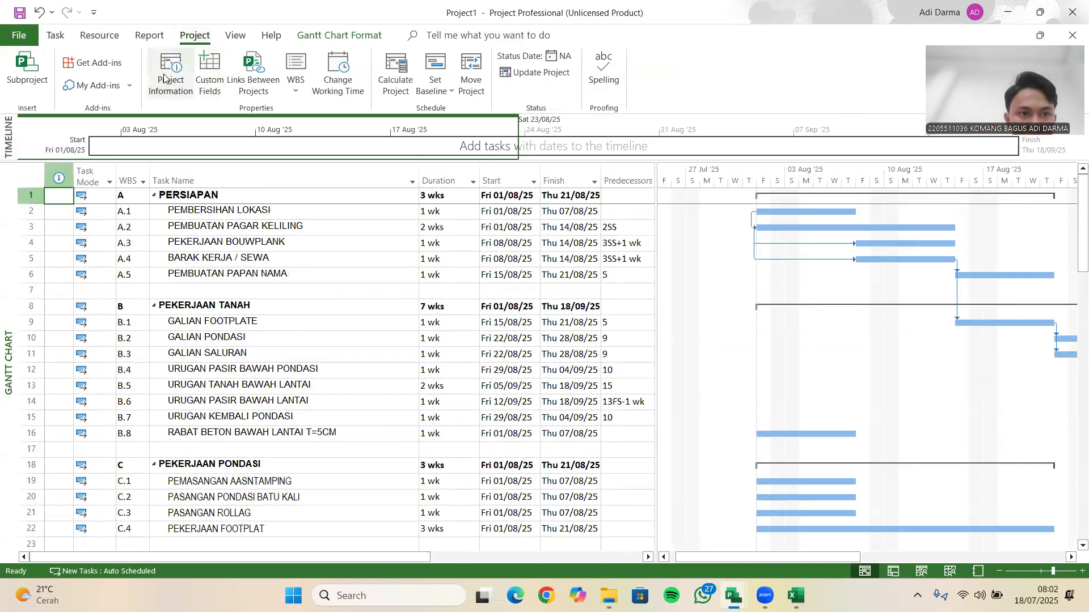
{"action": "left_click", "coordinate": [164, 78]}
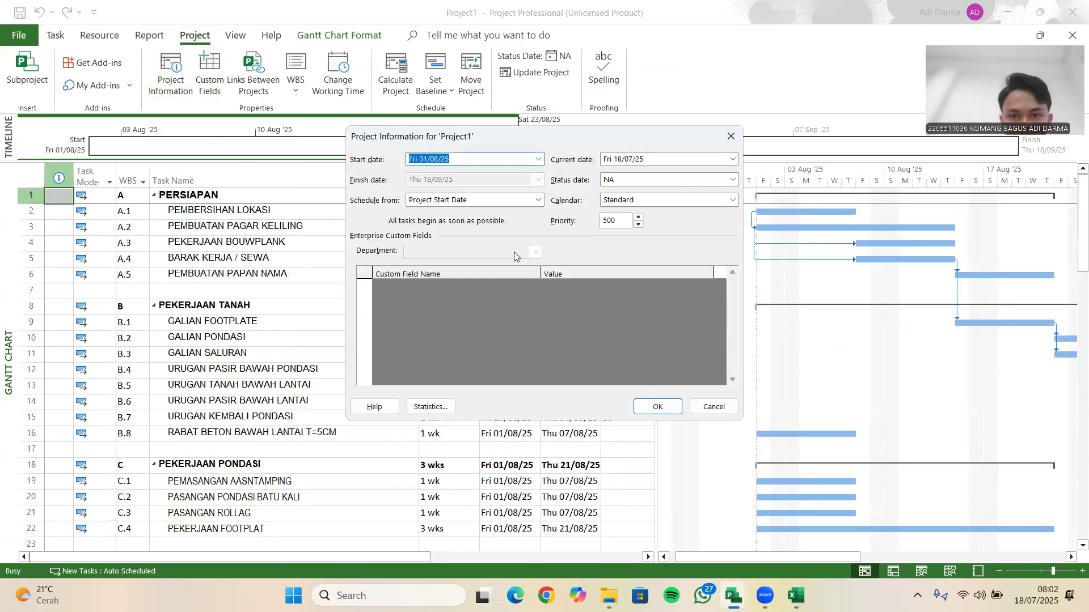
{"action": "left_click", "coordinate": [732, 200]}
{"action": "left_click", "coordinate": [665, 236]}
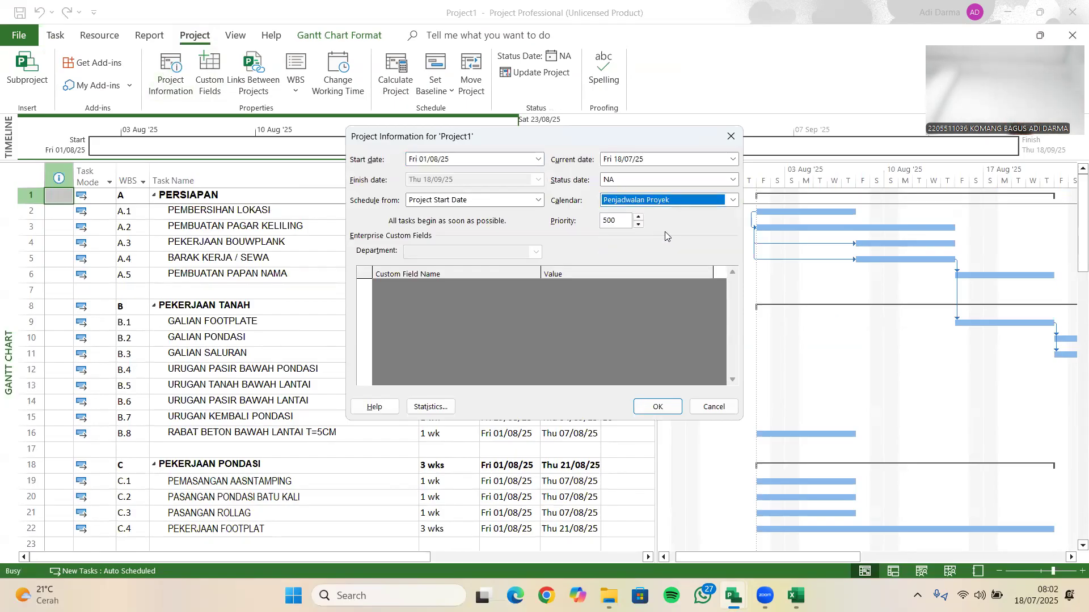
{"action": "left_click", "coordinate": [660, 407]}
{"action": "left_click", "coordinate": [628, 289]}
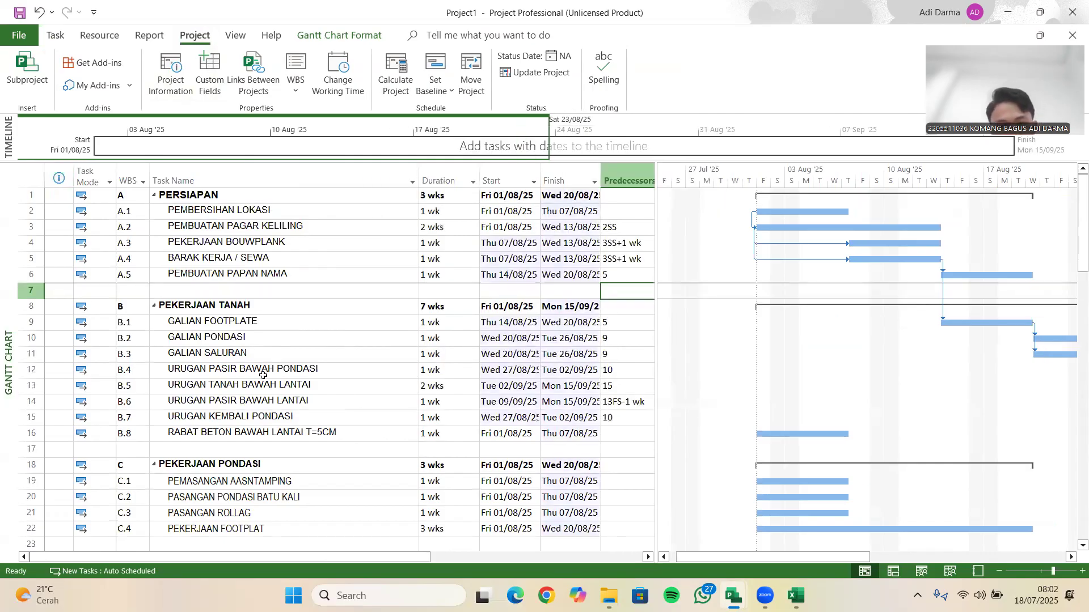
- Open the resource list of the PEMBERSIHAN LOKASI task in the Gantt table
{"action": "scroll", "coordinate": [357, 375], "scroll_direction": "down", "scroll_amount": 2}
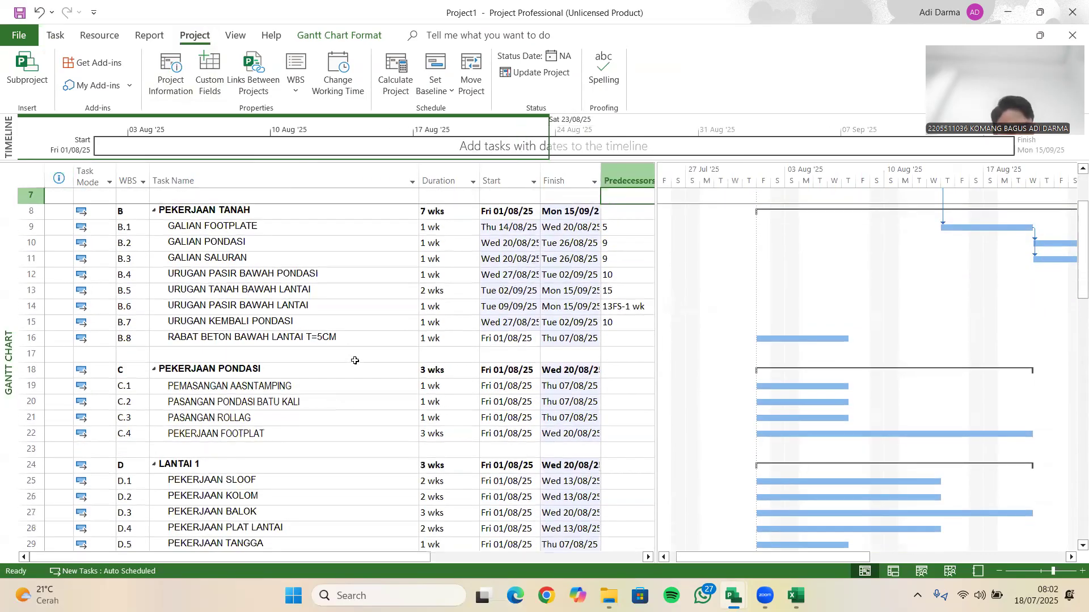
{"action": "scroll", "coordinate": [352, 358], "scroll_direction": "up", "scroll_amount": 1}
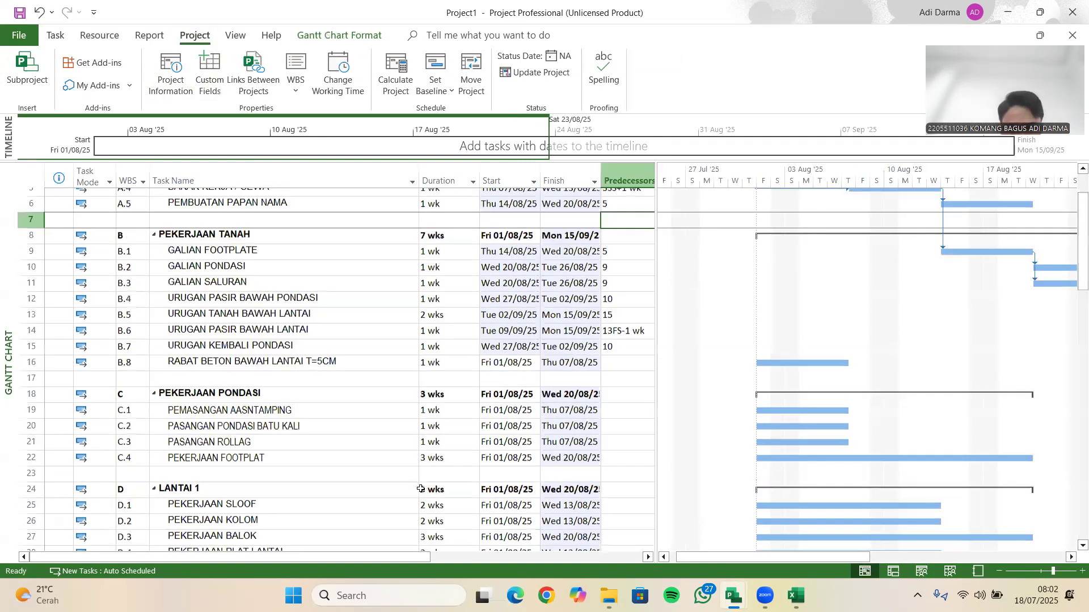
{"action": "scroll", "coordinate": [404, 470], "scroll_direction": "up", "scroll_amount": 2}
{"action": "left_click_drag", "start_coordinate": [394, 561], "coordinate": [575, 561]}
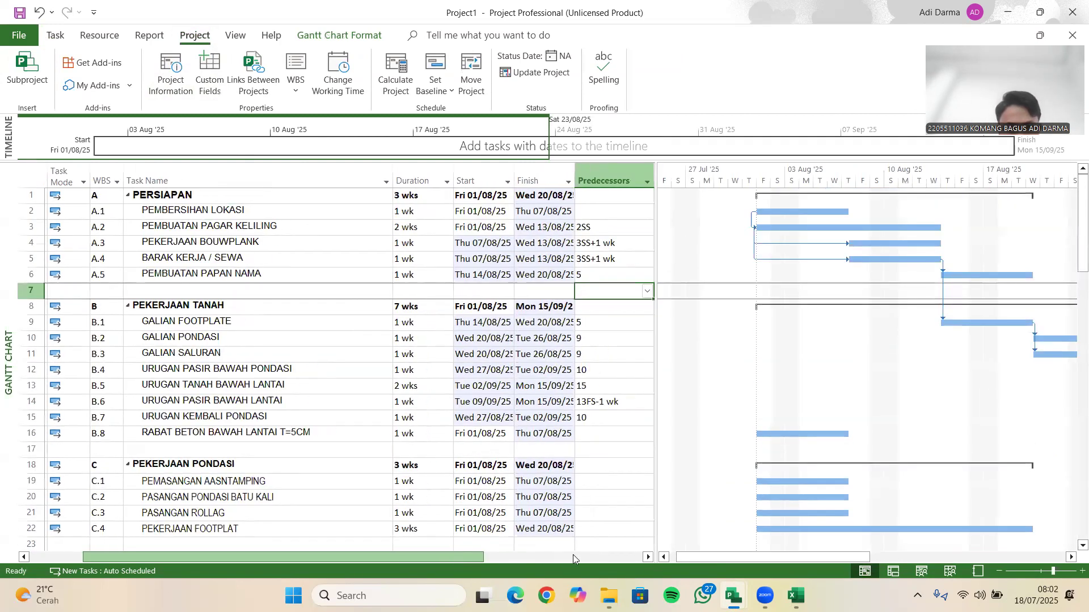
{"action": "left_click_drag", "start_coordinate": [605, 316], "coordinate": [631, 229]}
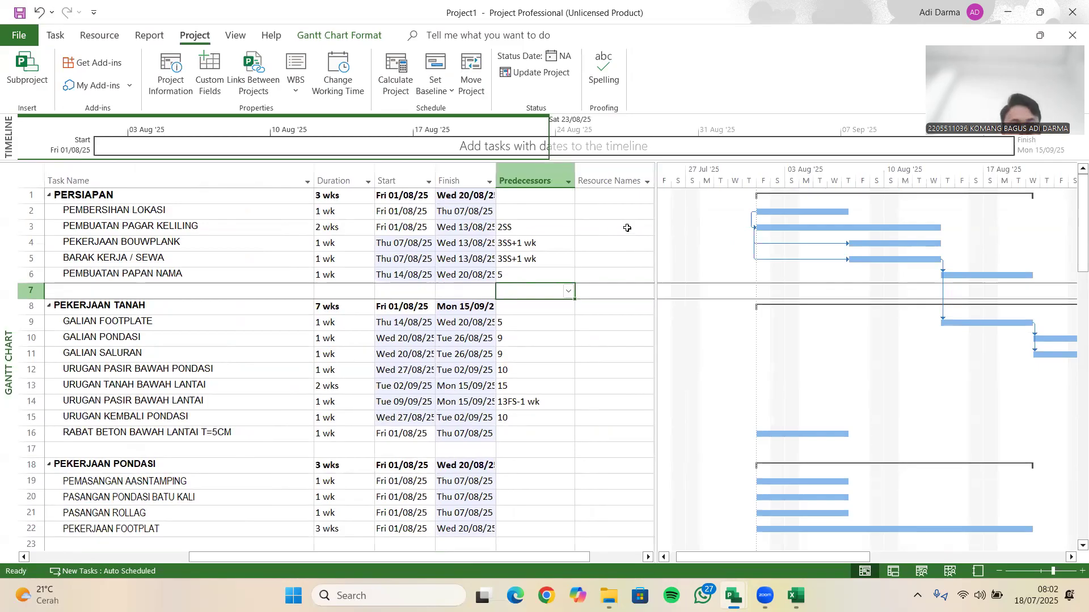
{"action": "left_click", "coordinate": [627, 211]}
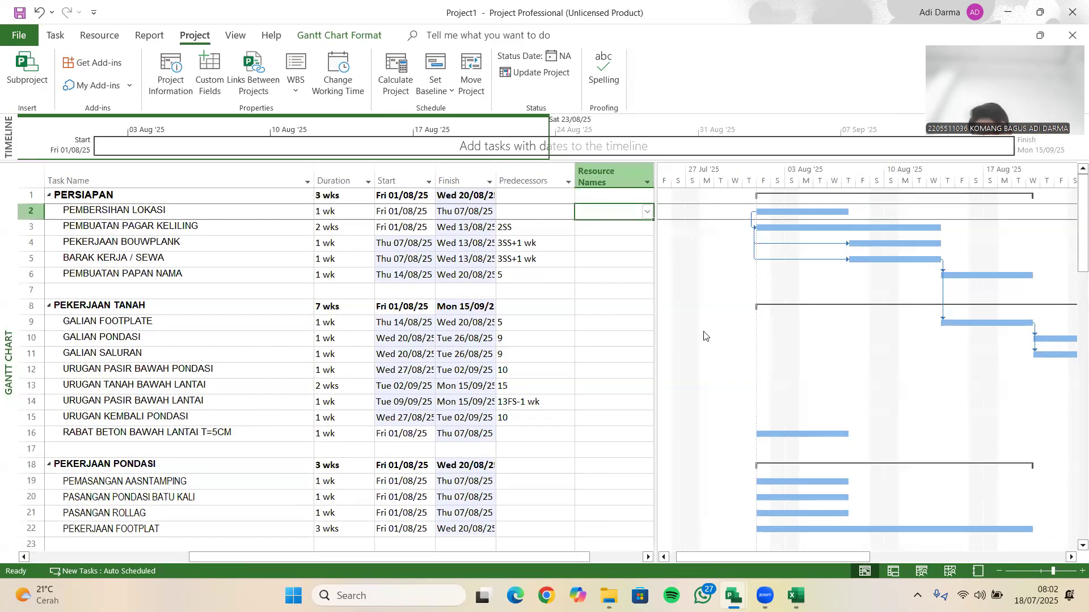
{"action": "left_click", "coordinate": [647, 212]}
- Switch to Excel and check which labour Pembersihan Lokasi requires in the RAP sheet of Contoh Tugas Ms. Project
{"action": "key", "text": "alt+Tab"}
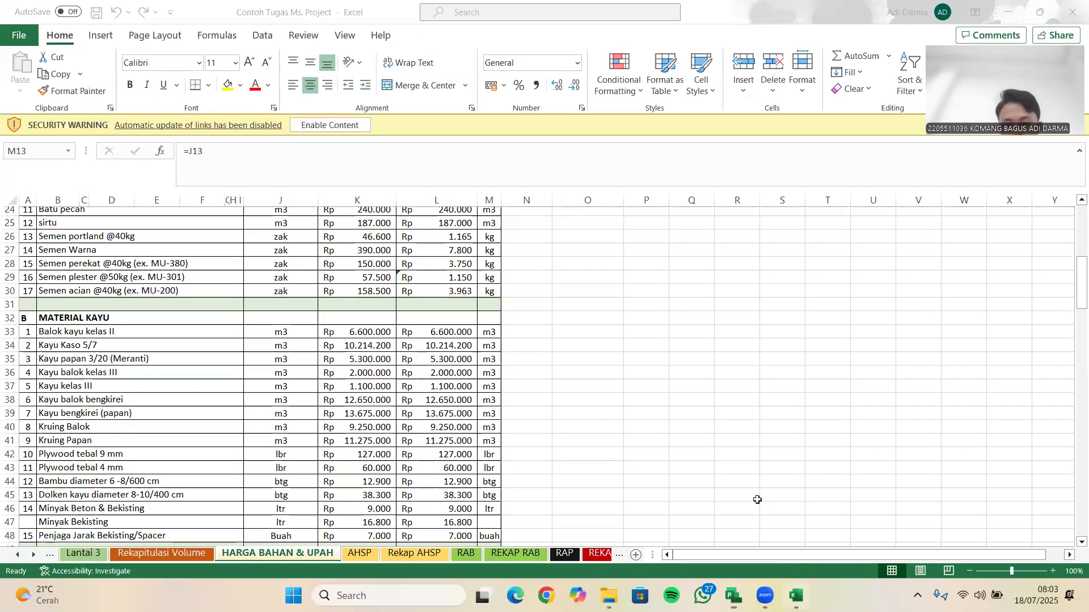
{"action": "left_click", "coordinate": [565, 554]}
{"action": "scroll", "coordinate": [586, 528], "scroll_direction": "up", "scroll_amount": 2}
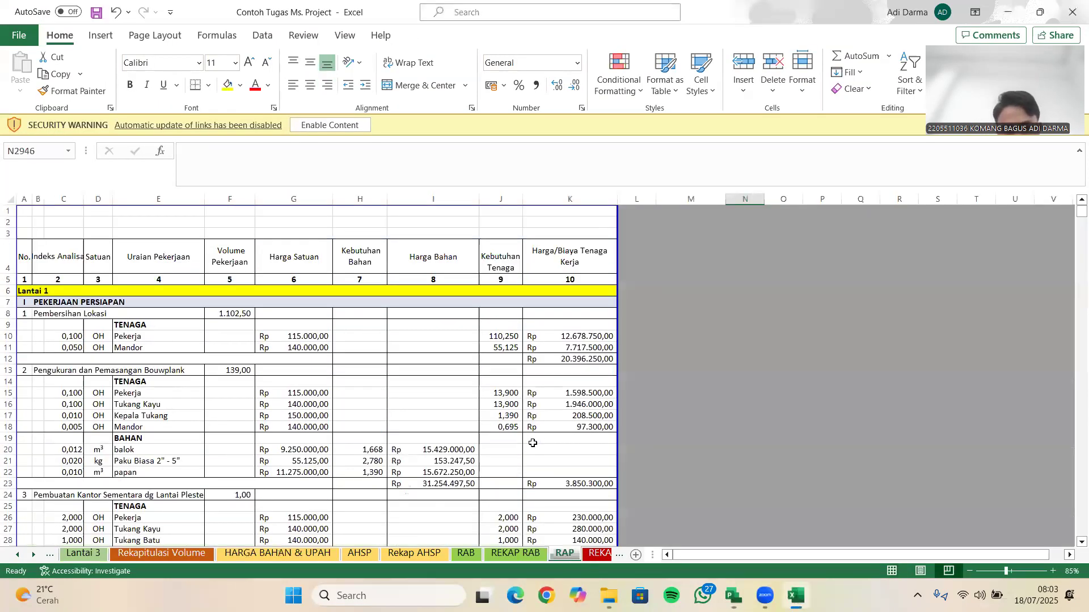
{"action": "scroll", "coordinate": [528, 442], "scroll_direction": "down", "scroll_amount": 2}
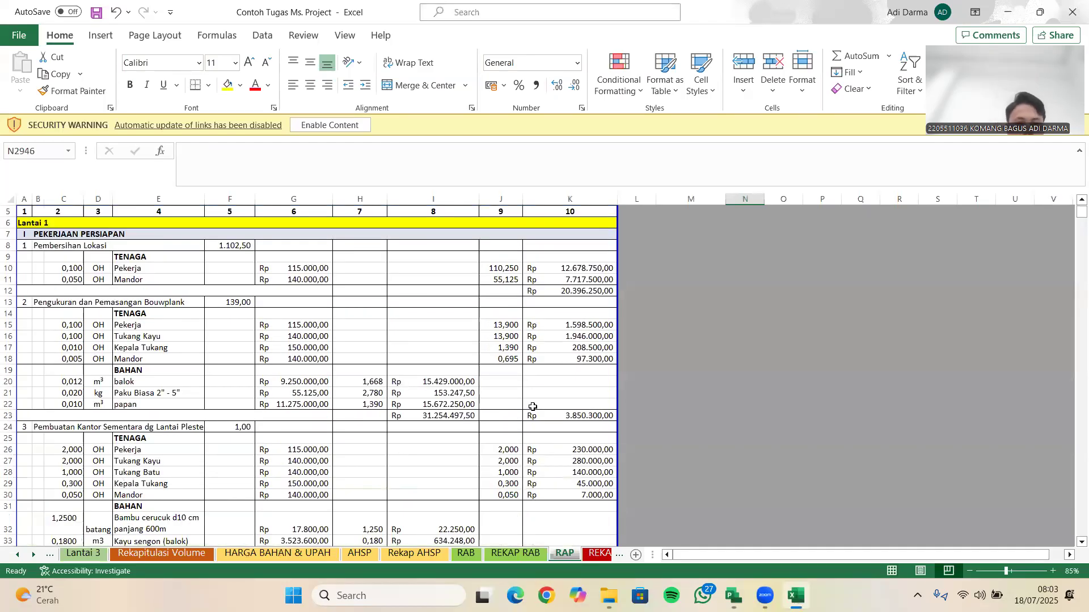
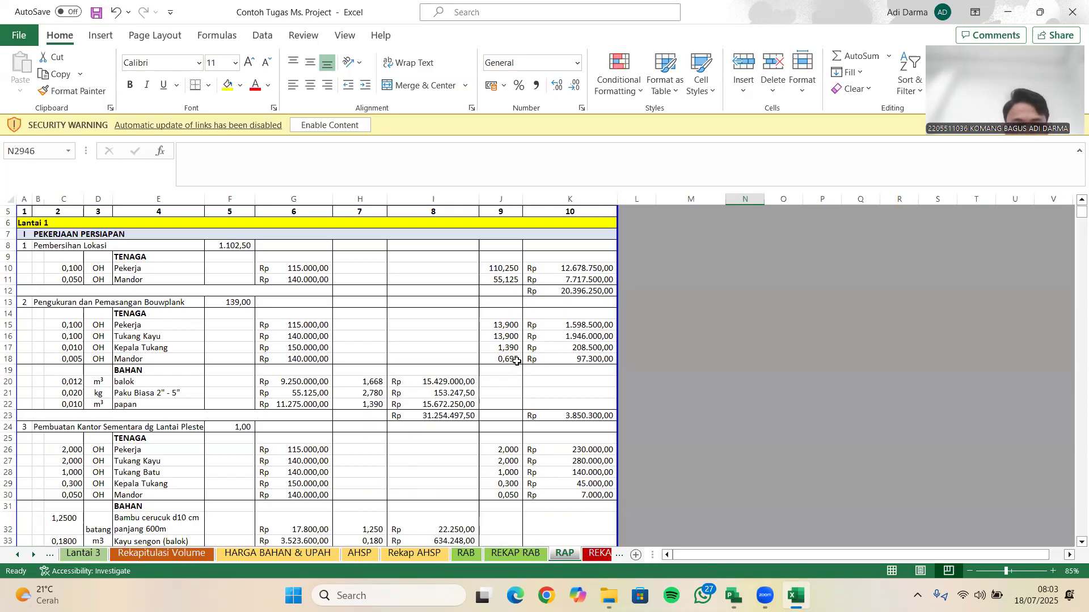
{"action": "left_click", "coordinate": [500, 278]}
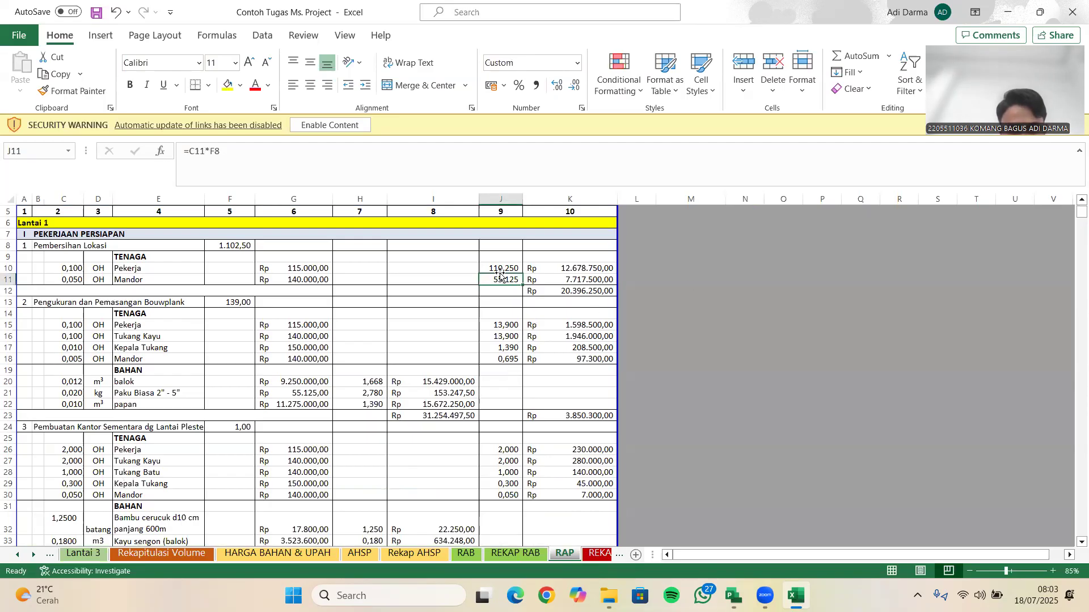
{"action": "left_click", "coordinate": [610, 356]}
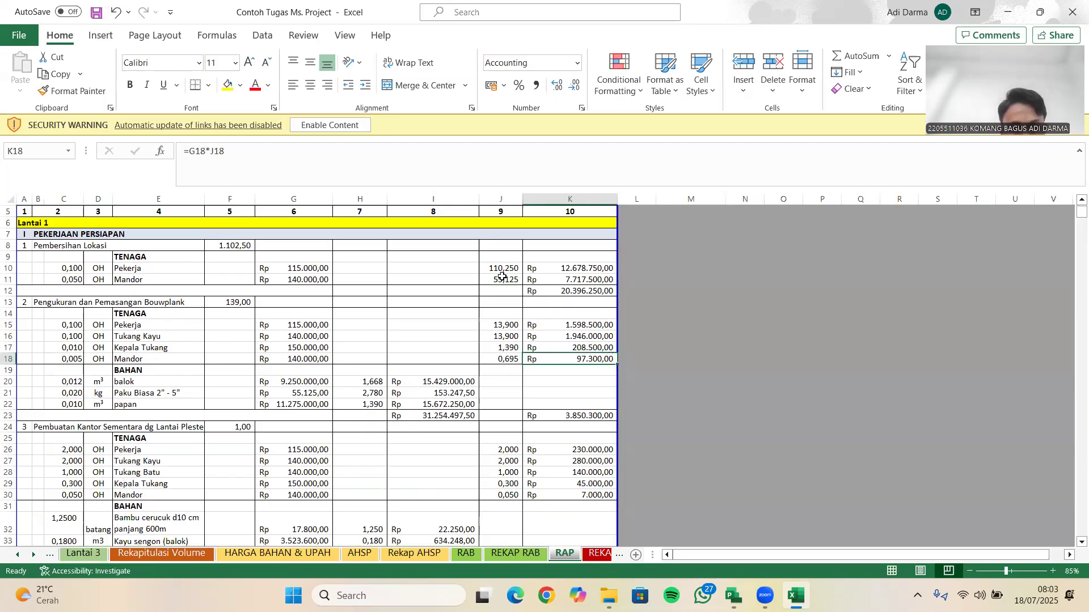
{"action": "scroll", "coordinate": [502, 277], "scroll_direction": "up", "scroll_amount": 2}
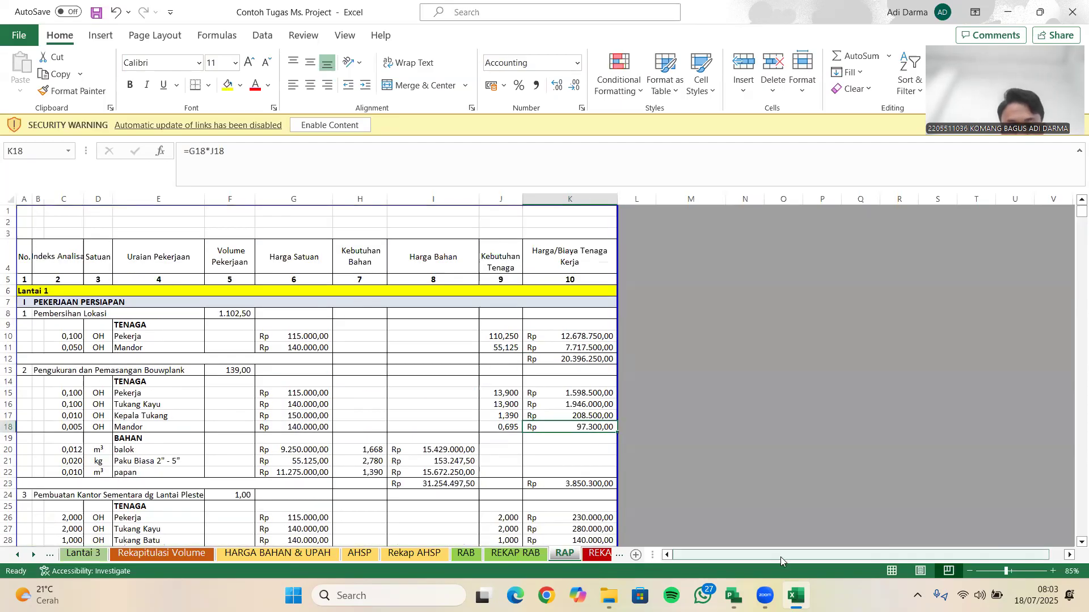
- Return to Project1 and assign the resources Pekerja and Mandor to the PEMBERSIHAN LOKASI task
{"action": "mouse_move", "coordinate": [733, 596]}
{"action": "left_click", "coordinate": [809, 498]}
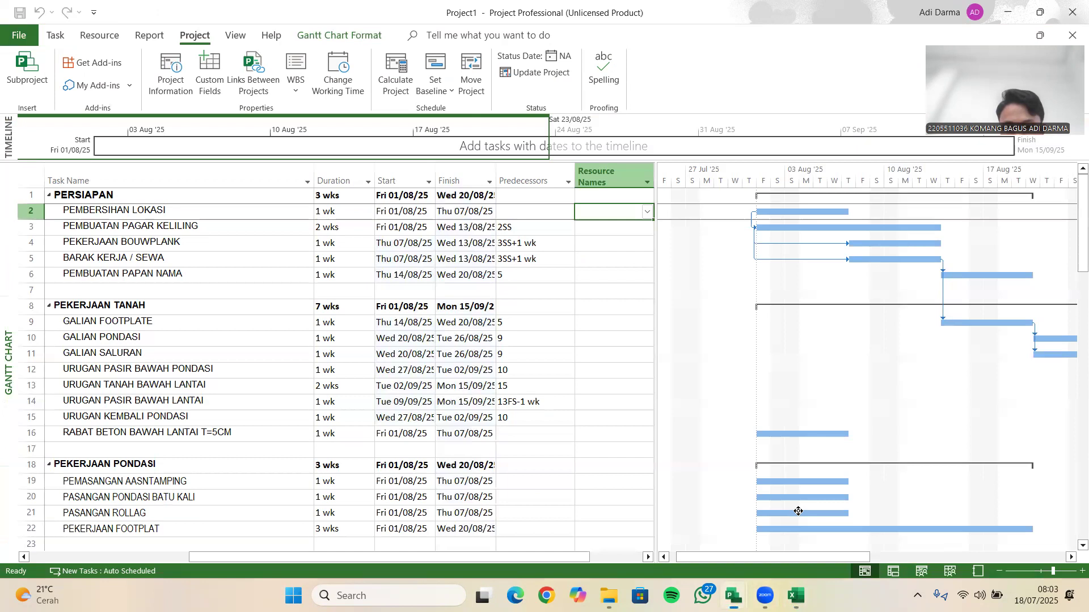
{"action": "left_click", "coordinate": [647, 212]}
{"action": "key", "text": "Escape"}
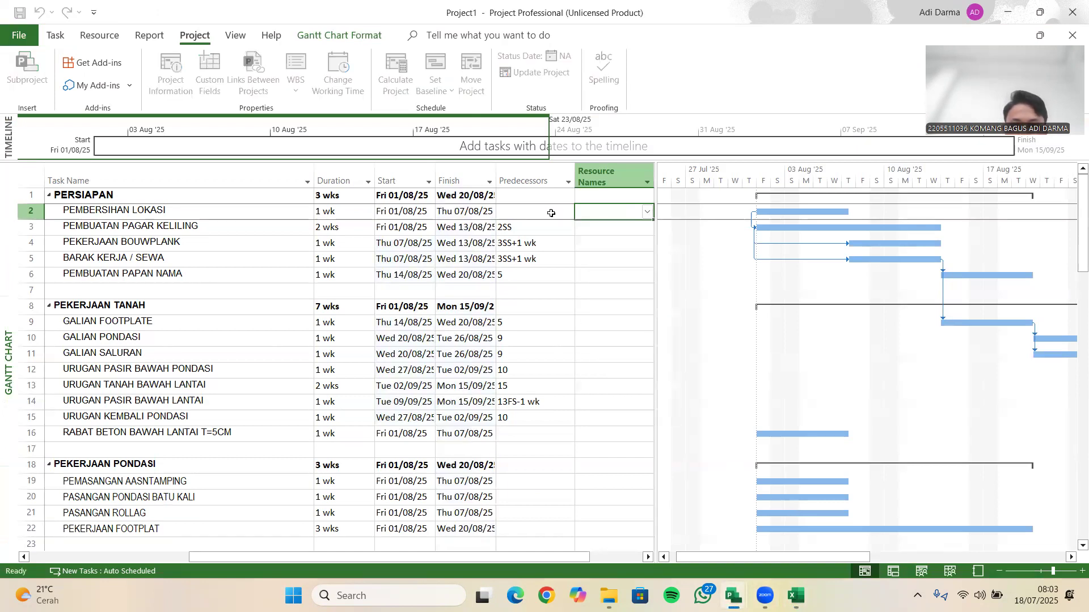
{"action": "type", "text": "Pekerja"}
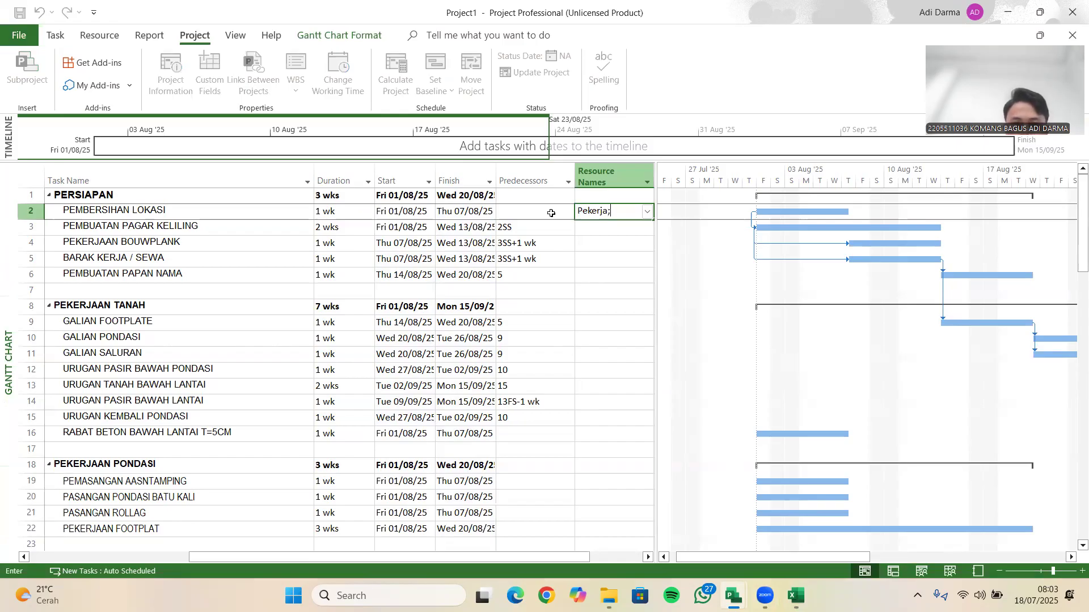
{"action": "type", "text": ";Mand"}
{"action": "key", "text": "Return"}
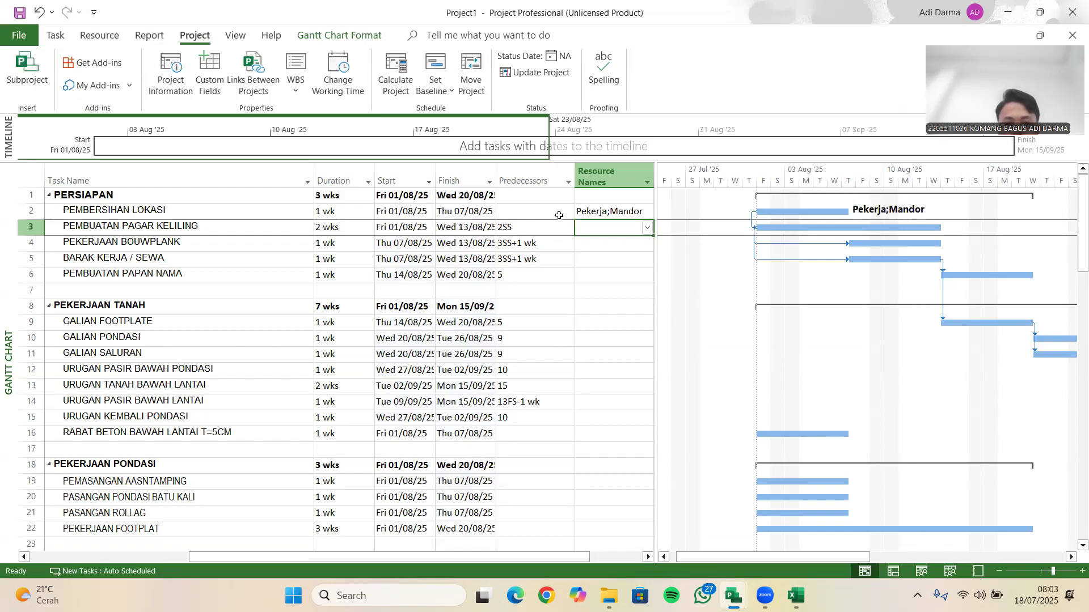
- Set the assignment units of Pekerja to 700% in the task information of PEMBERSIHAN LOKASI
{"action": "left_click", "coordinate": [623, 209]}
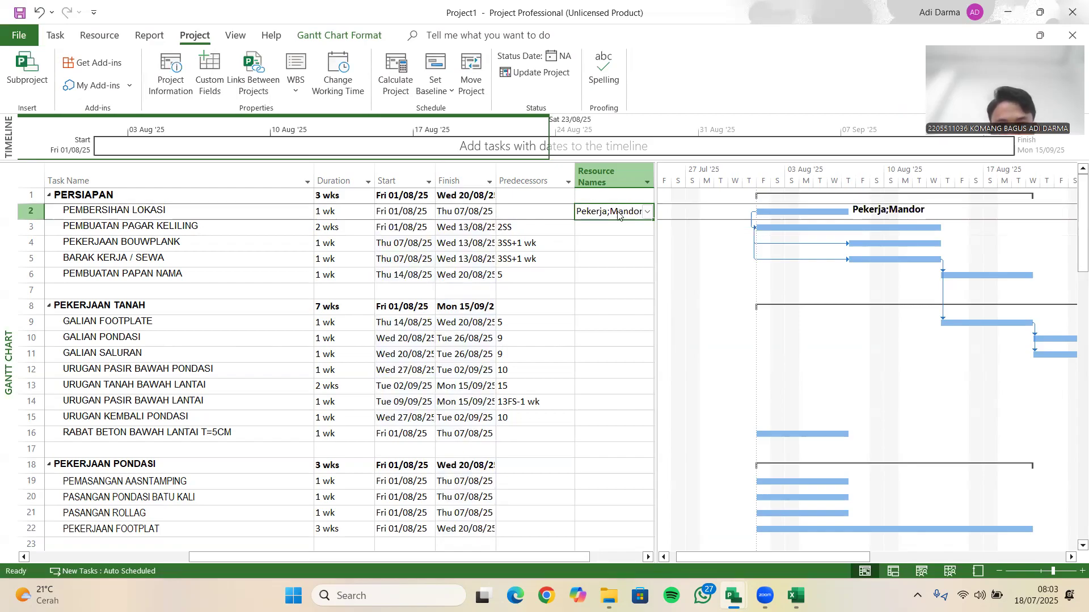
{"action": "right_click", "coordinate": [618, 214]}
{"action": "left_click", "coordinate": [671, 497]}
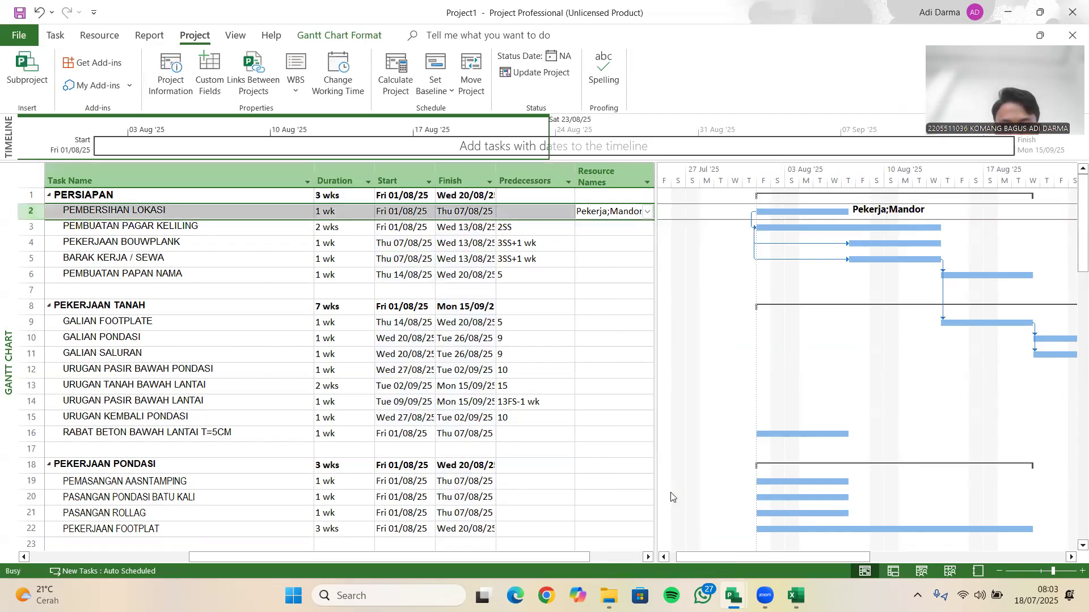
{"action": "left_click", "coordinate": [454, 182]}
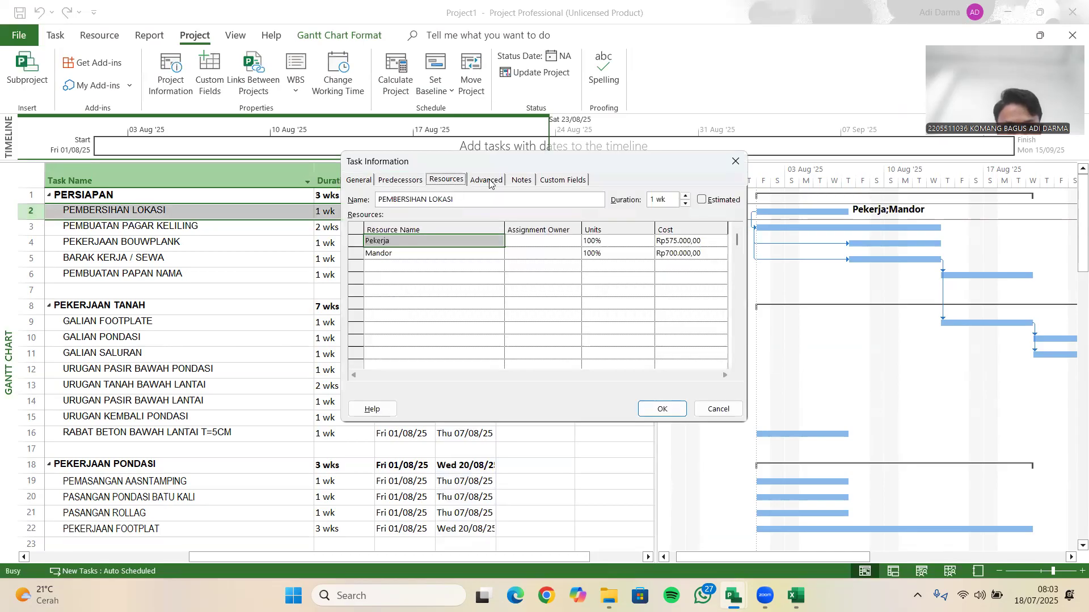
{"action": "left_click", "coordinate": [627, 242]}
{"action": "left_click", "coordinate": [615, 256]}
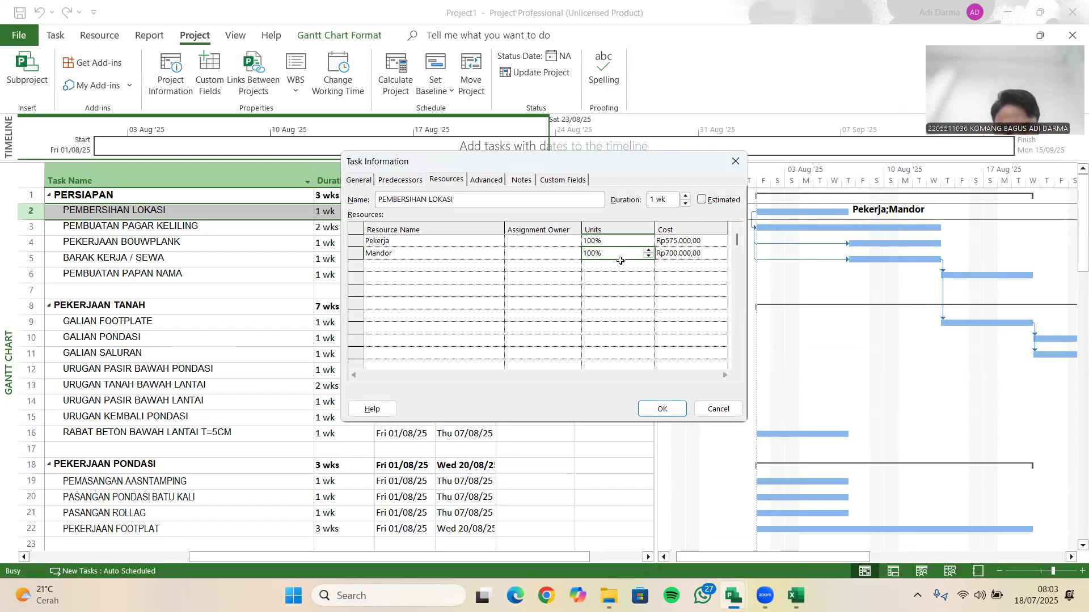
{"action": "left_click", "coordinate": [645, 241]}
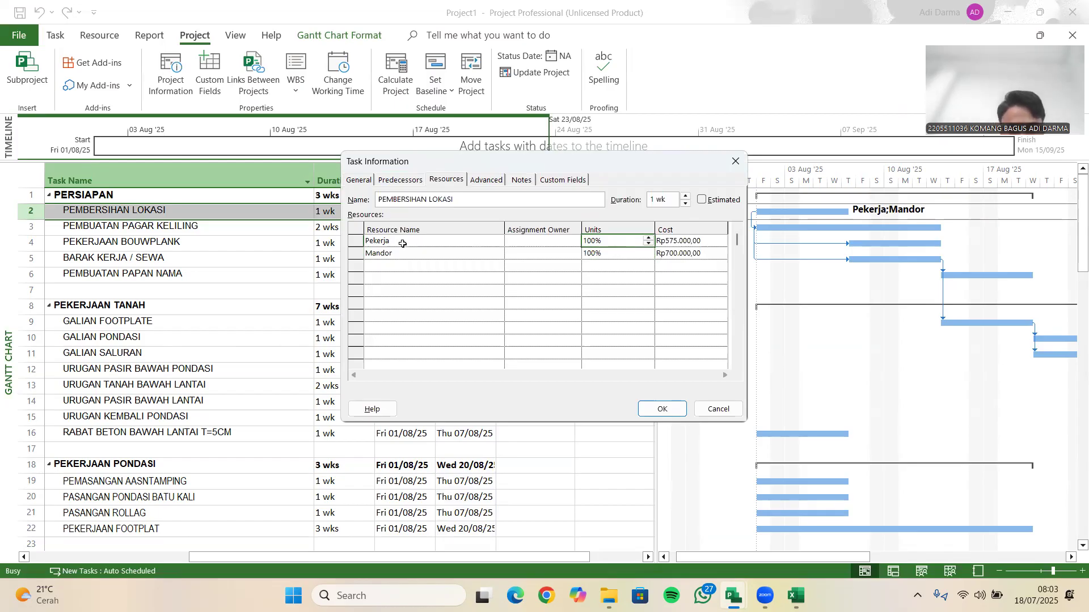
{"action": "left_click", "coordinate": [649, 239]}
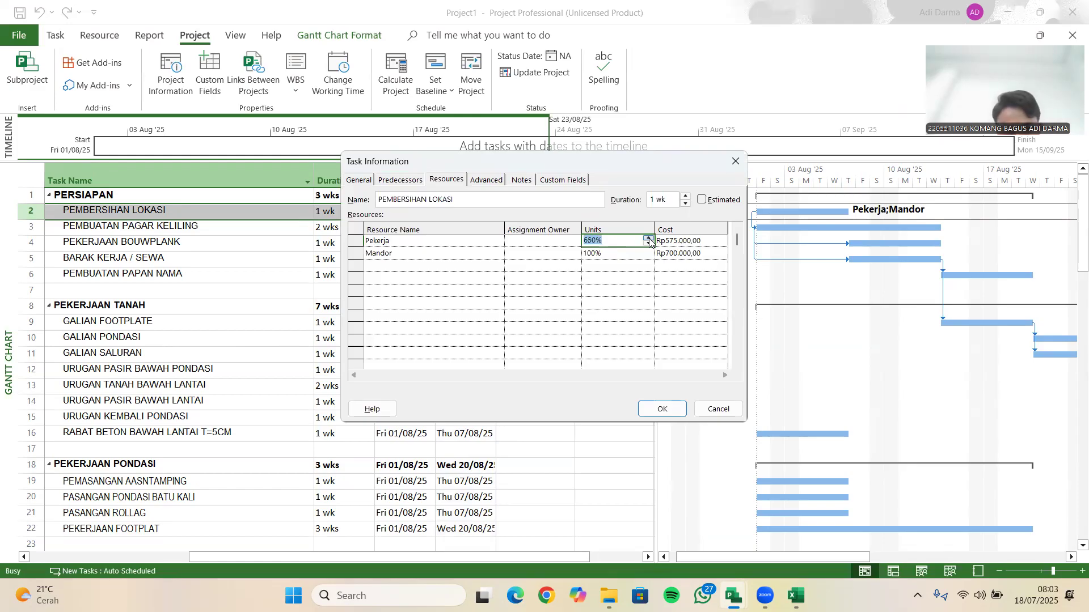
{"action": "left_click", "coordinate": [662, 409]}
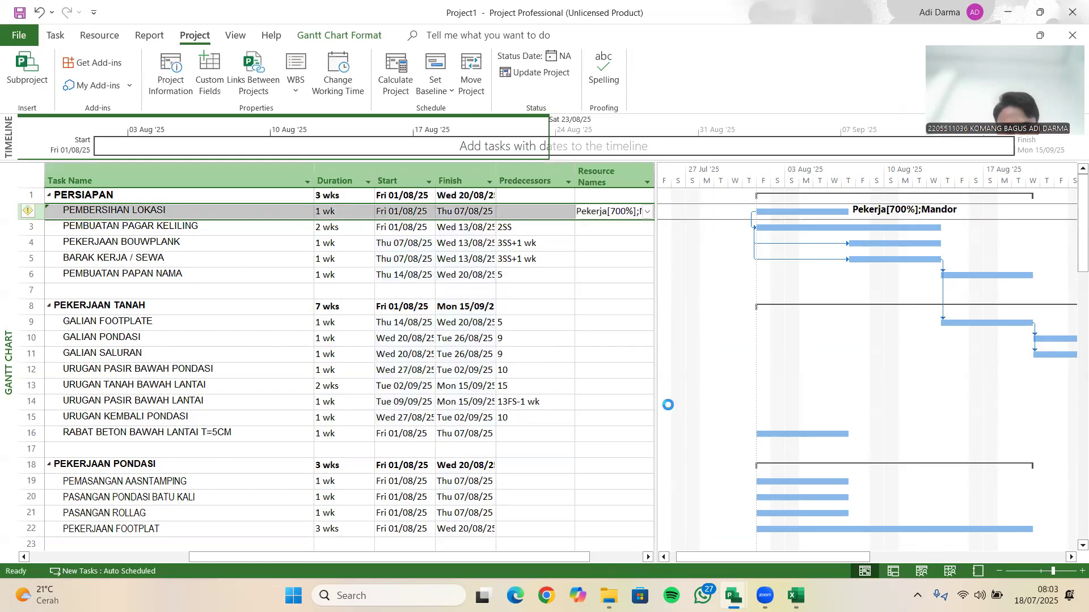
- Widen the Resource Names column so the full assignment of PEMBERSIHAN LOKASI fits
{"action": "left_click_drag", "start_coordinate": [477, 557], "coordinate": [536, 556]}
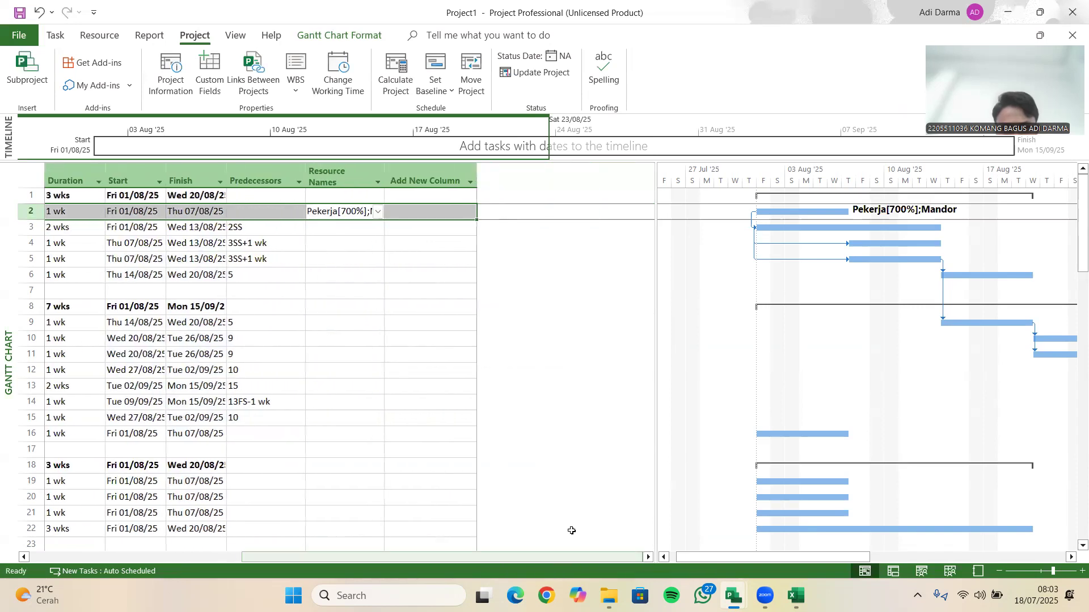
{"action": "left_click", "coordinate": [453, 338]}
{"action": "left_click_drag", "start_coordinate": [384, 173], "coordinate": [434, 172]}
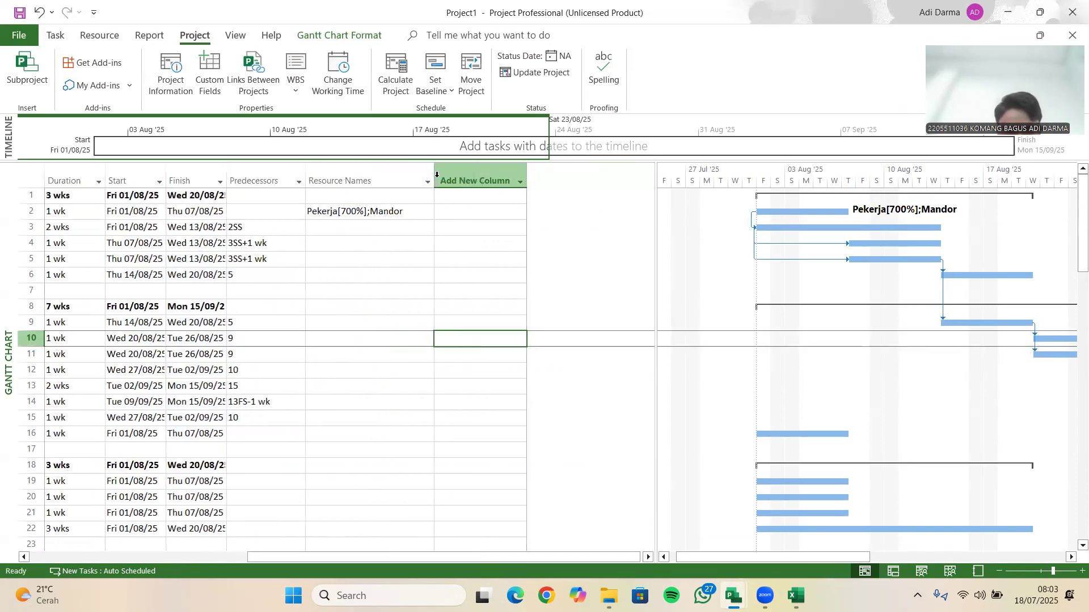
- Add a Cost column after Resource Names in the Gantt chart table of Project1
{"action": "left_click", "coordinate": [454, 250]}
{"action": "left_click", "coordinate": [397, 213]}
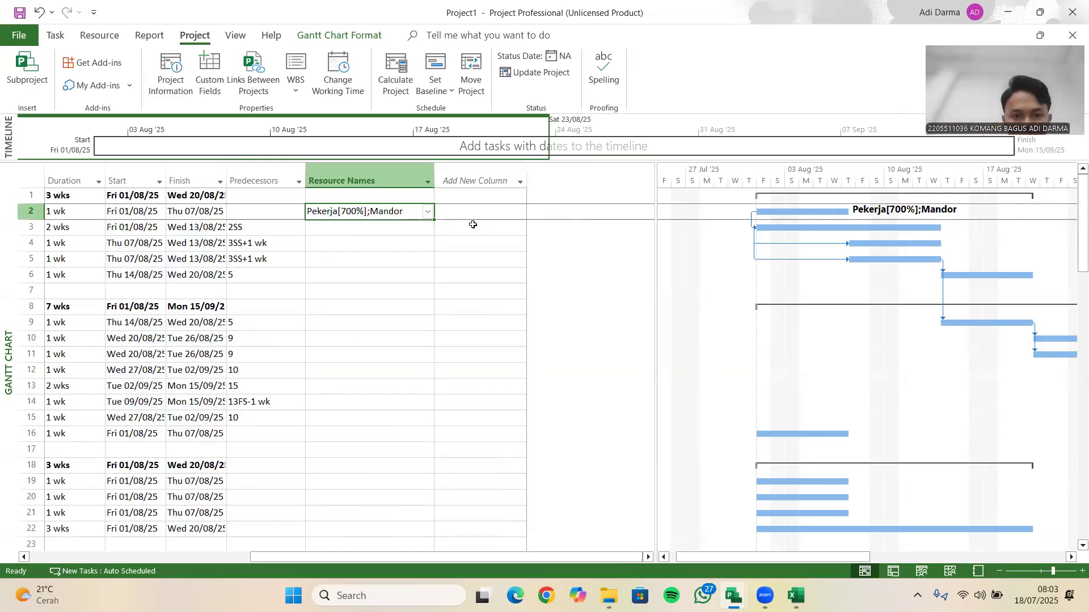
{"action": "left_click", "coordinate": [480, 176]}
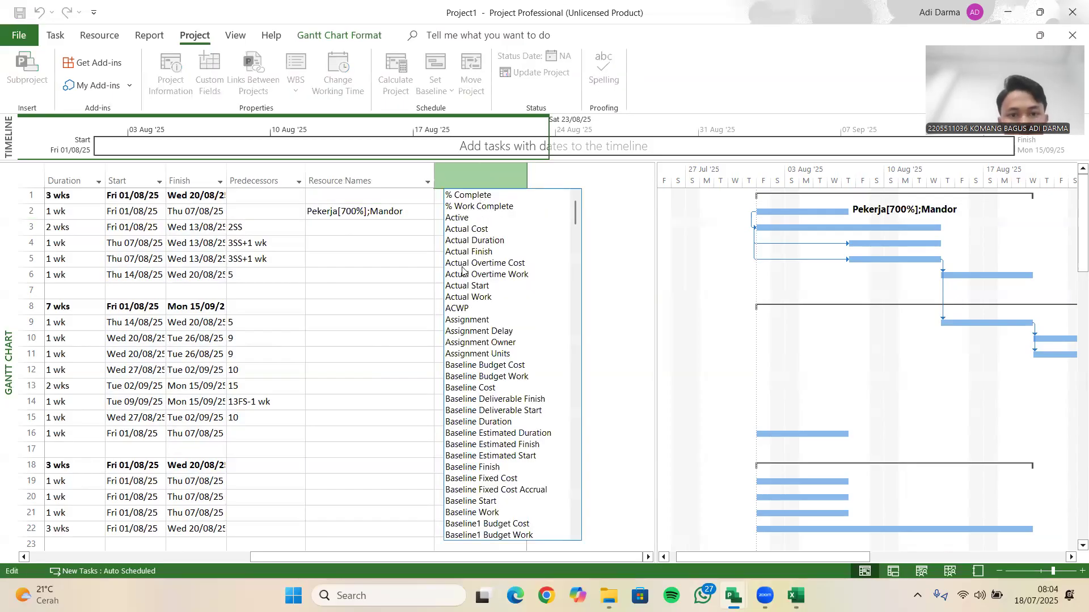
{"action": "scroll", "coordinate": [463, 271], "scroll_direction": "down", "scroll_amount": 6}
{"action": "scroll", "coordinate": [462, 271], "scroll_direction": "up", "scroll_amount": 6}
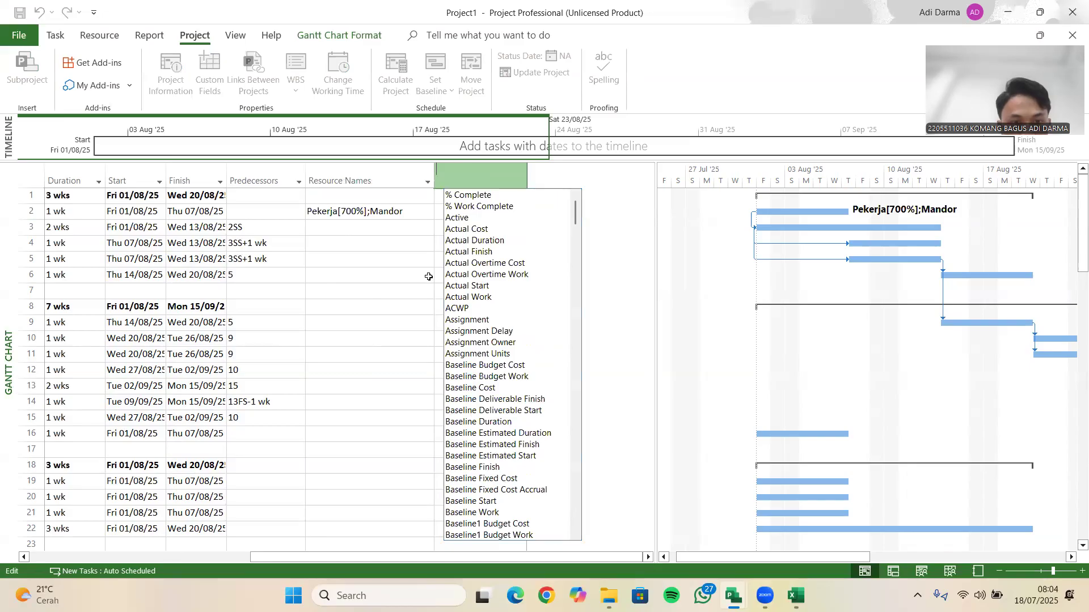
{"action": "scroll", "coordinate": [501, 306], "scroll_direction": "down", "scroll_amount": 15}
{"action": "scroll", "coordinate": [501, 307], "scroll_direction": "down", "scroll_amount": 2}
{"action": "type", "text": "co"}
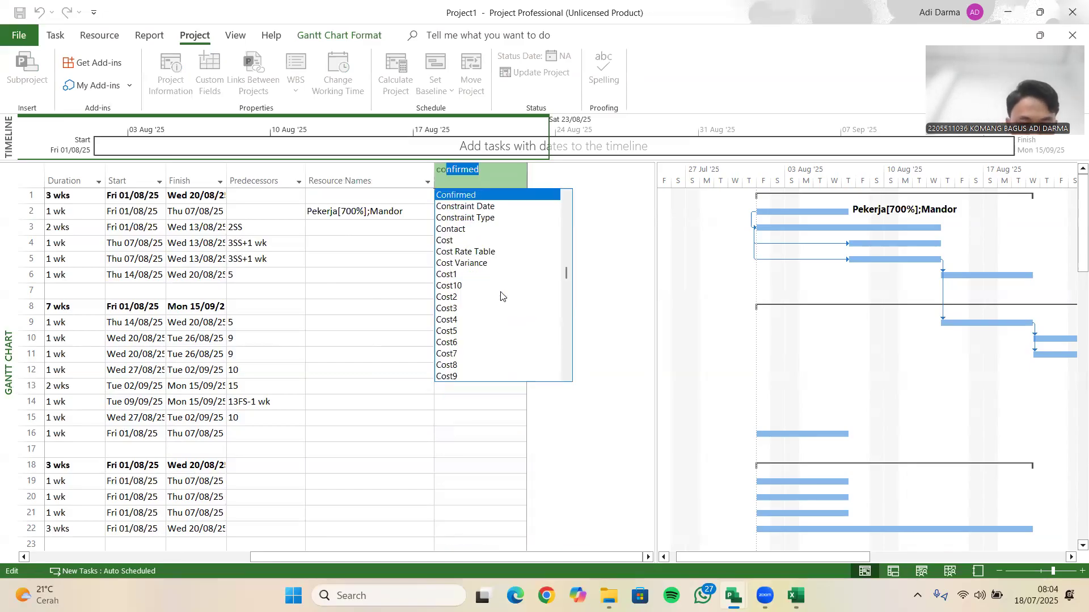
{"action": "type", "text": "s"}
{"action": "key", "text": "Return"}
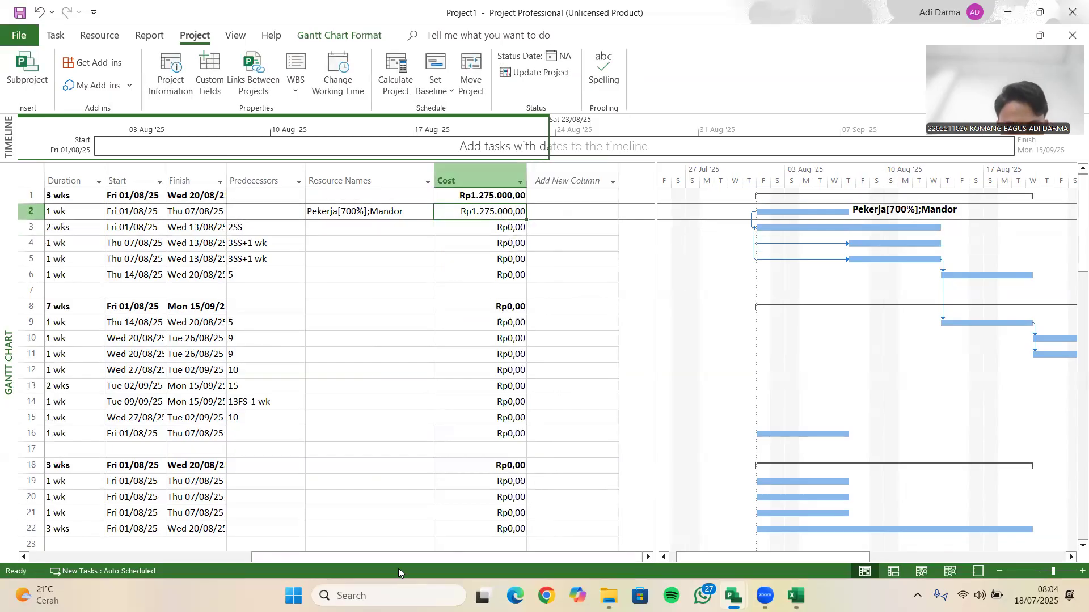
{"action": "scroll", "coordinate": [384, 550], "scroll_direction": "left", "scroll_amount": 5}
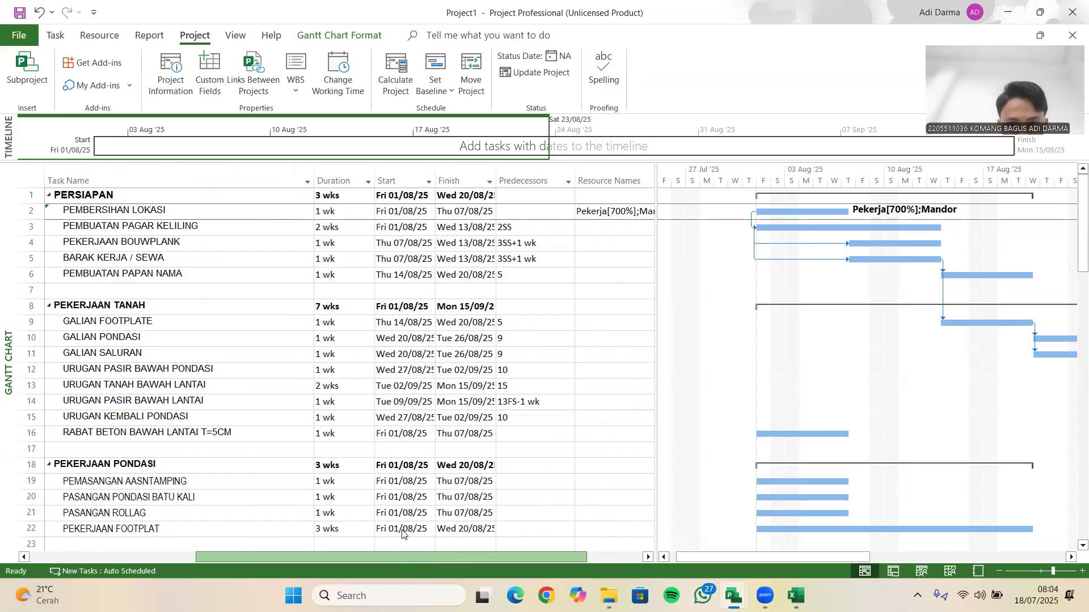
{"action": "scroll", "coordinate": [340, 525], "scroll_direction": "left", "scroll_amount": 2}
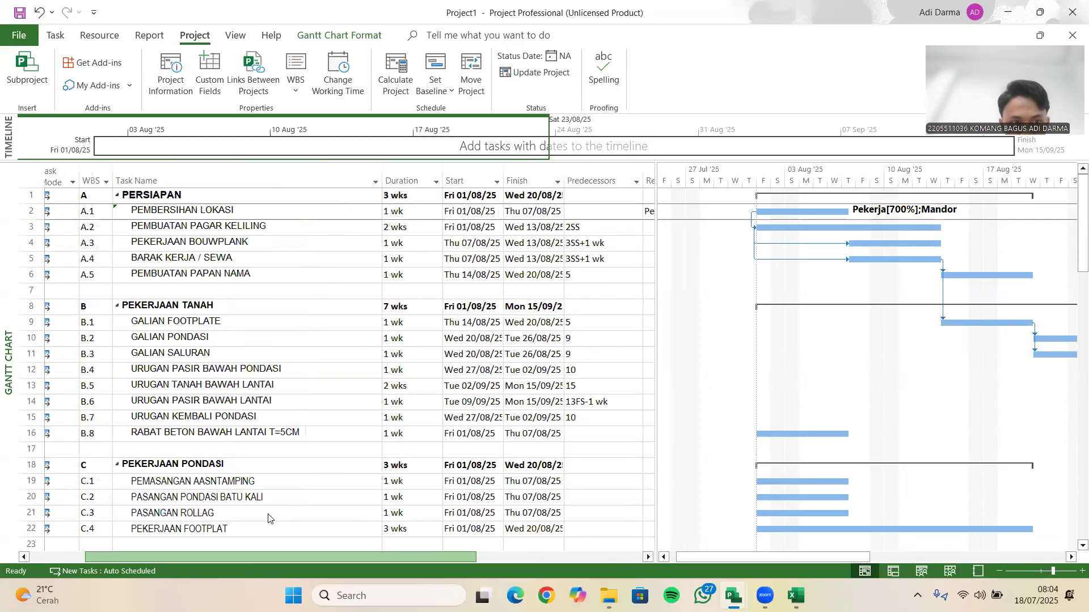
{"action": "scroll", "coordinate": [268, 519], "scroll_direction": "right", "scroll_amount": 5}
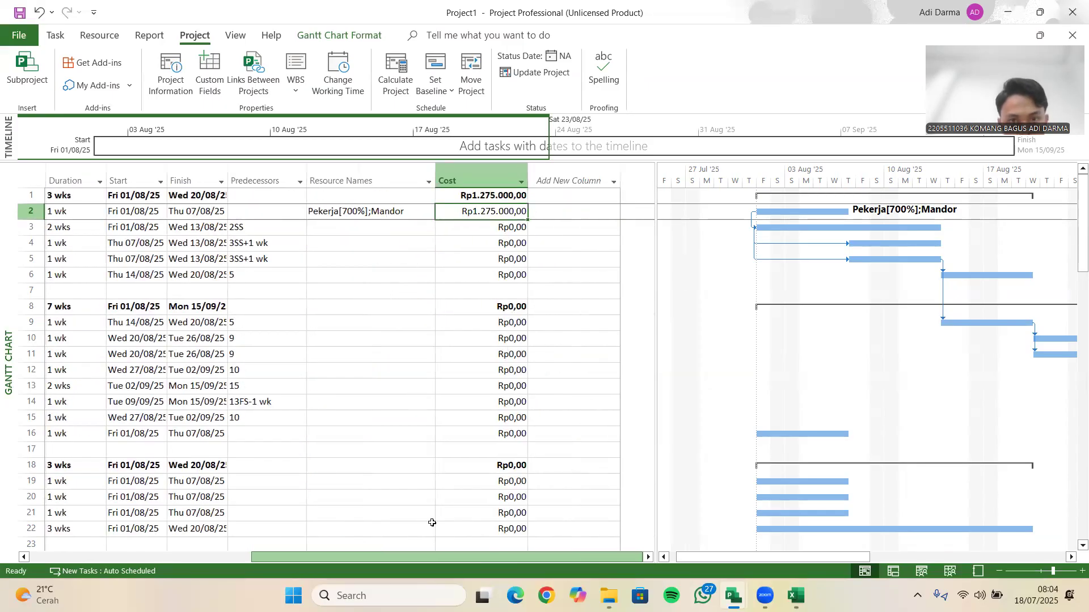
{"action": "left_click", "coordinate": [567, 284]}
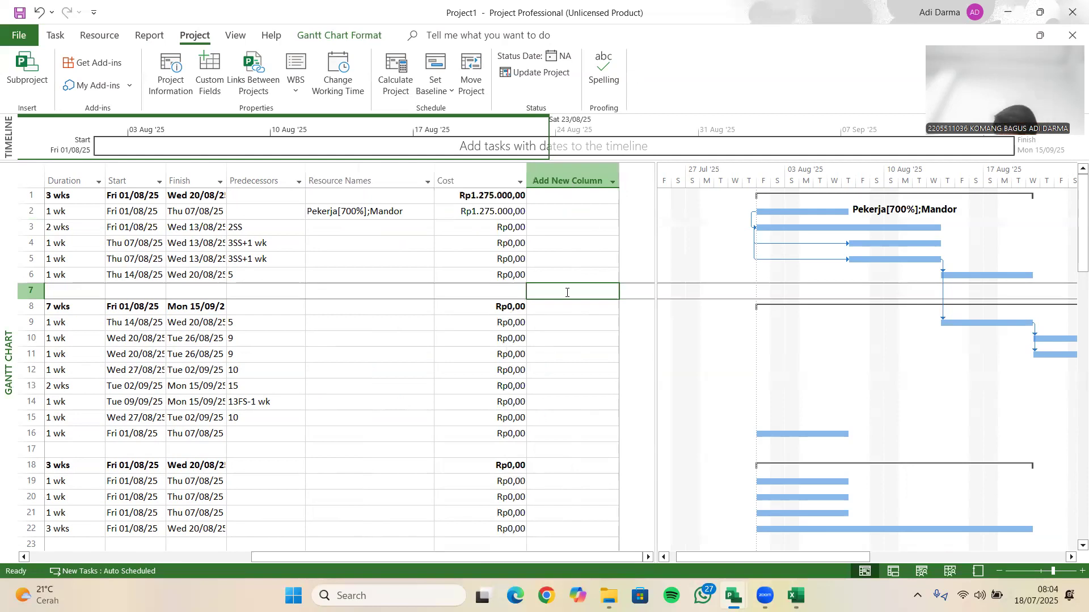
{"action": "left_click", "coordinate": [386, 228]}
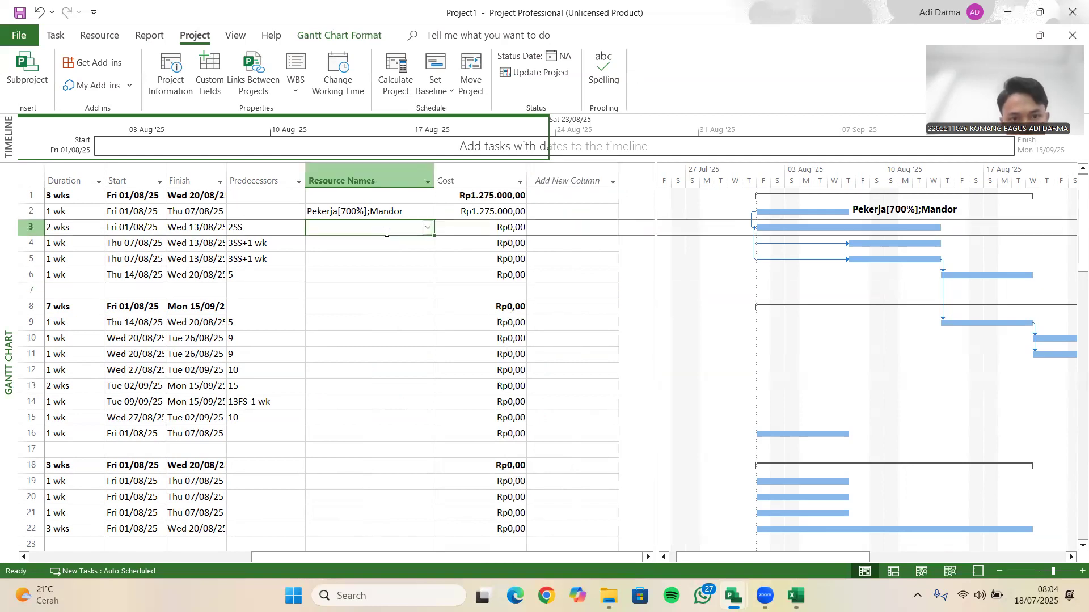
{"action": "left_click", "coordinate": [429, 226]}
{"action": "key", "text": "Escape"}
{"action": "key", "text": "Tab"}
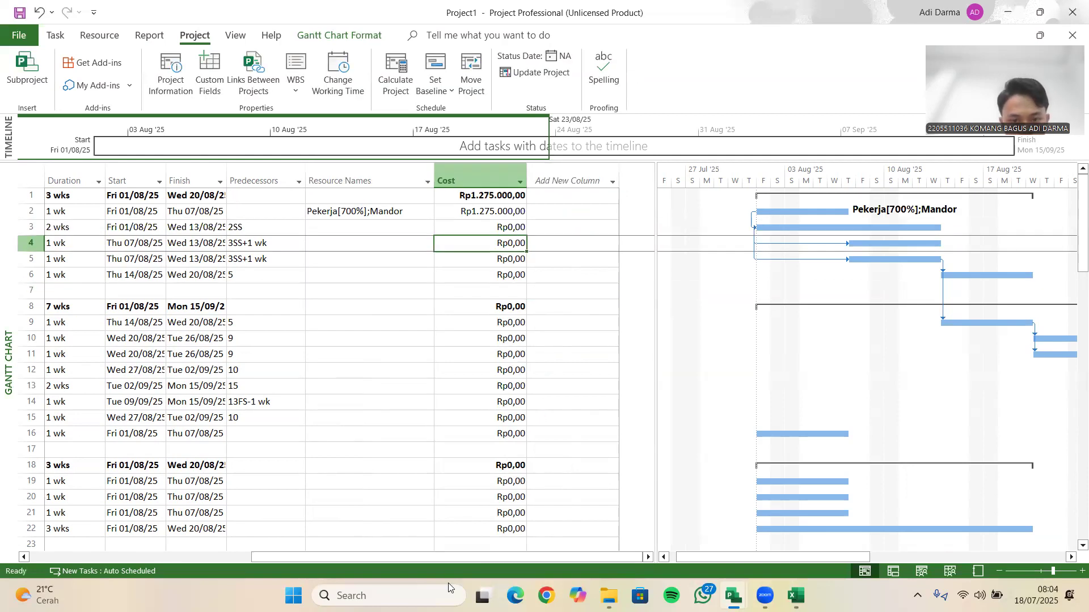
- Switch to Excel to check the preparation work items in the RAP sheet of Contoh Tugas Ms. Project, and return to Project1
{"action": "left_click_drag", "start_coordinate": [469, 558], "coordinate": [413, 558]}
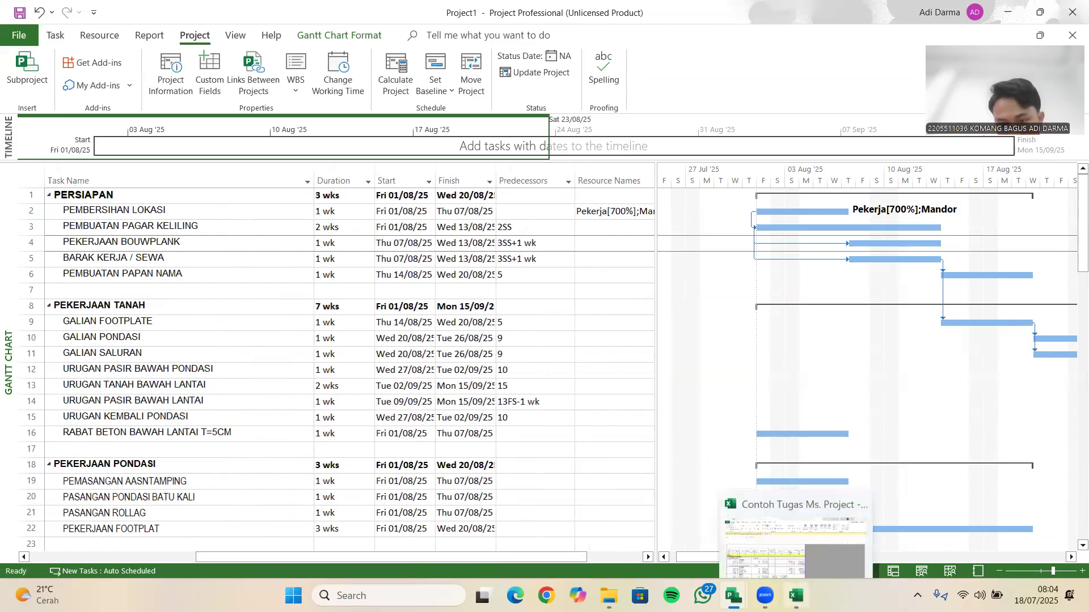
{"action": "left_click", "coordinate": [796, 596]}
{"action": "scroll", "coordinate": [365, 391], "scroll_direction": "down", "scroll_amount": 5}
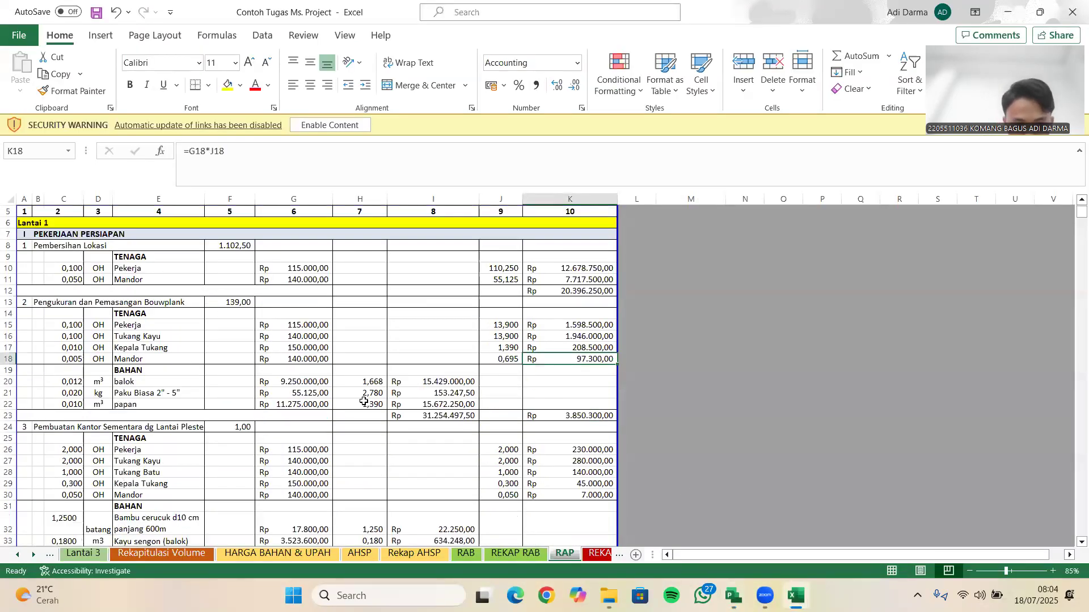
{"action": "left_click", "coordinate": [797, 596]}
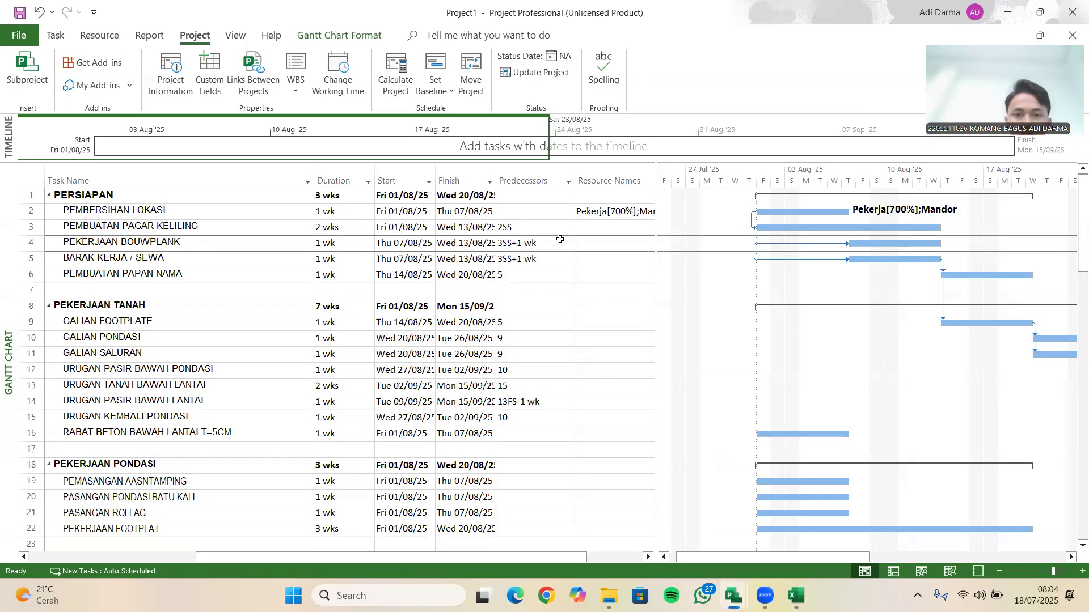
- Switch to the completed Tugas Ms. Project schedule and display its Gantt Chart instead of the Cash Flow report
{"action": "left_click", "coordinate": [600, 230]}
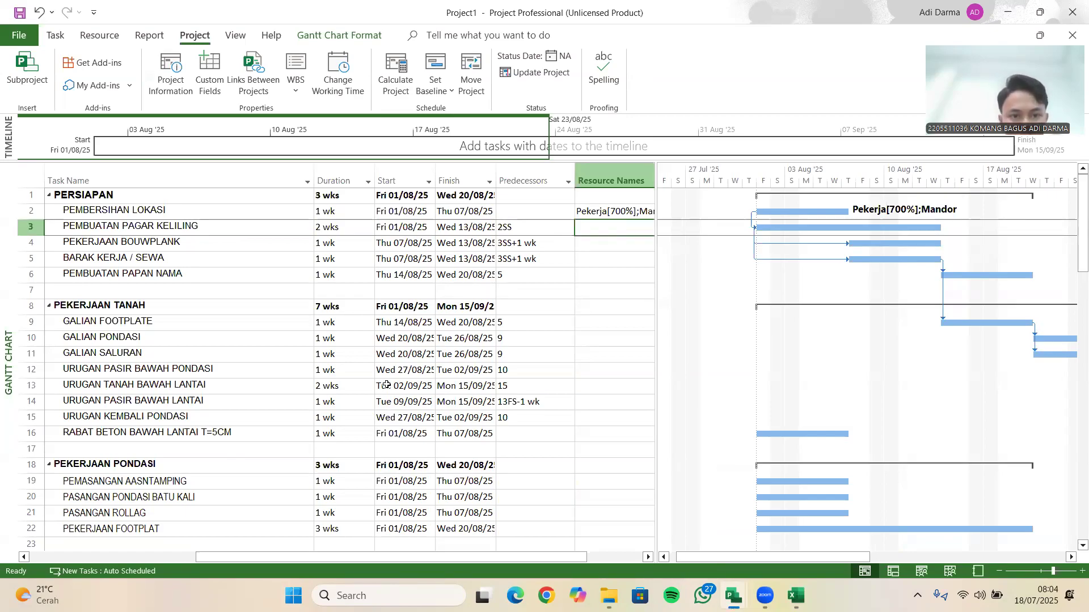
{"action": "left_click", "coordinate": [587, 351]}
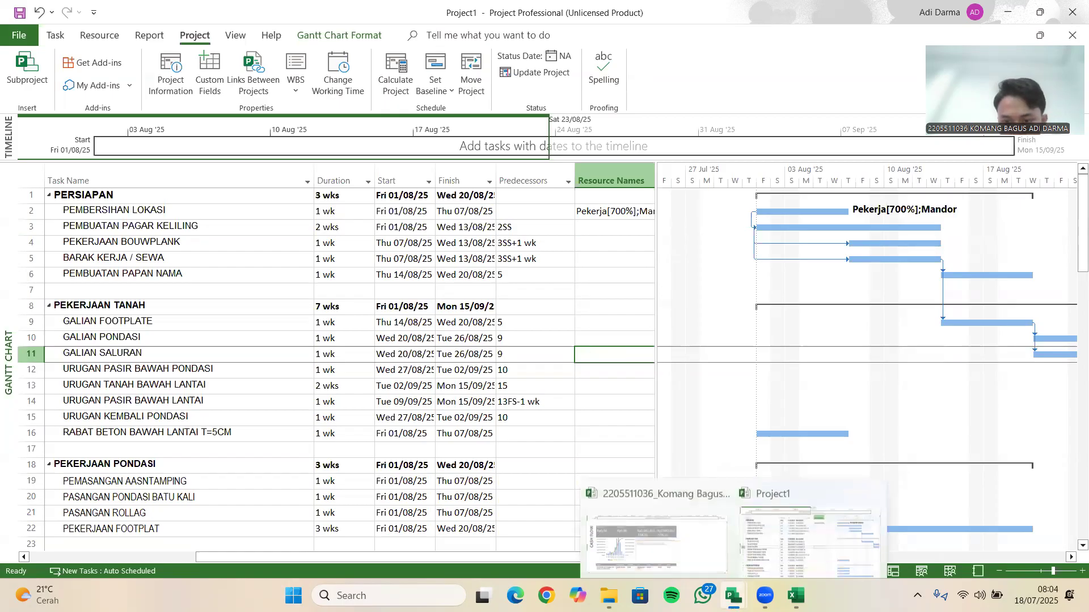
{"action": "left_click", "coordinate": [595, 225]}
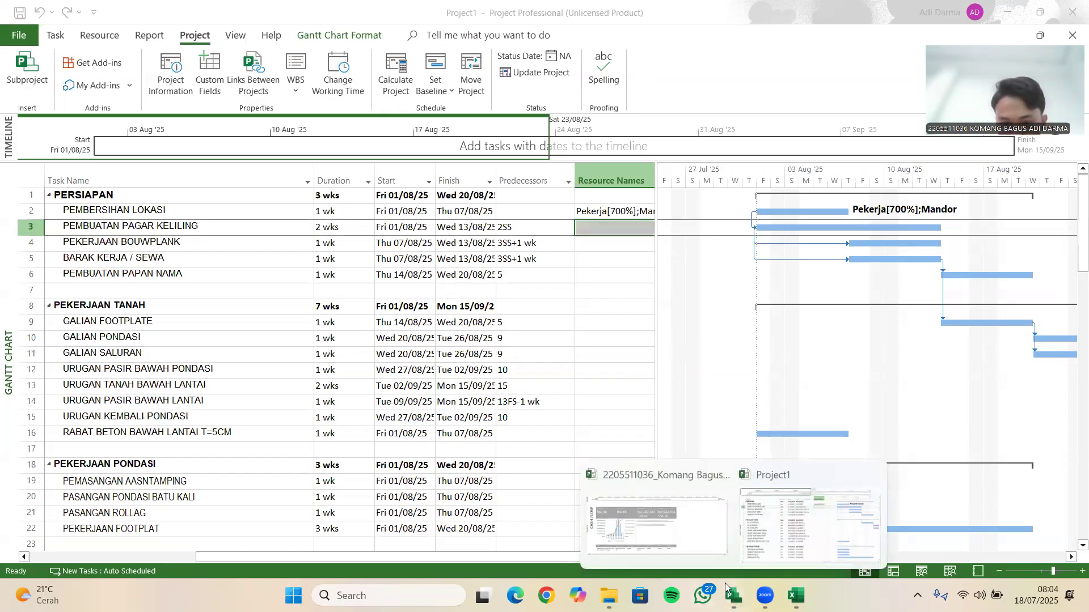
{"action": "left_click", "coordinate": [652, 516]}
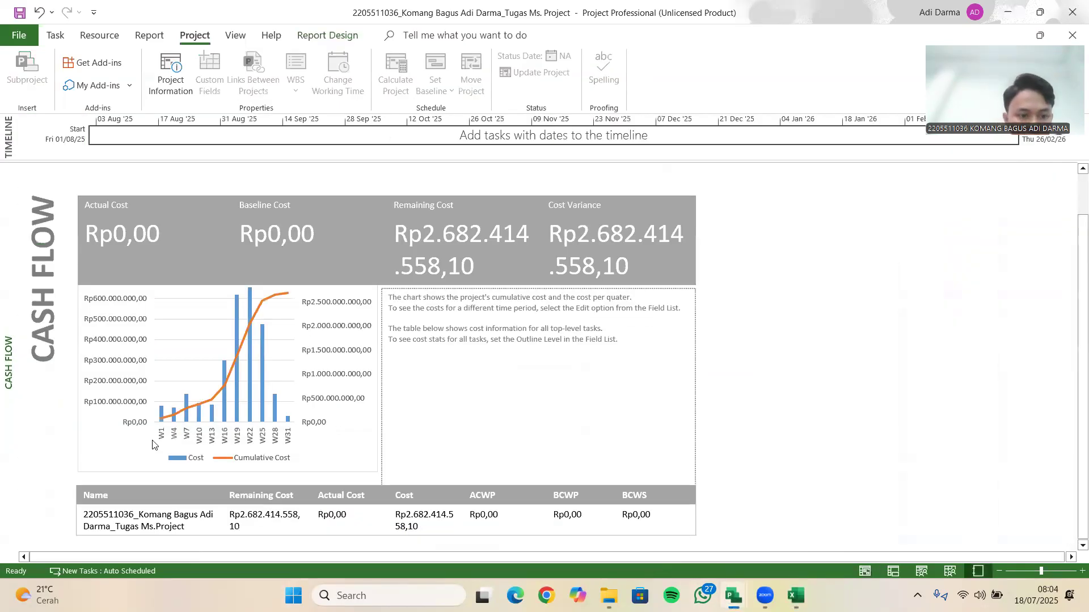
{"action": "left_click", "coordinate": [55, 35]}
{"action": "left_click", "coordinate": [21, 69]}
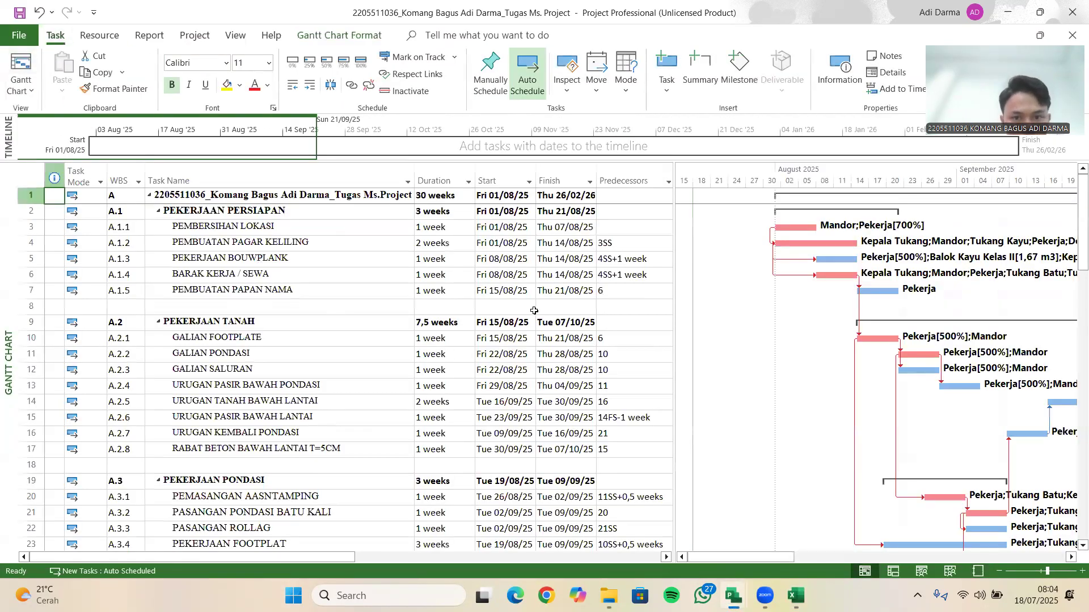
- Examine the Resource Names and Cost columns for the tasks of the completed schedule
{"action": "scroll", "coordinate": [538, 334], "scroll_direction": "down", "scroll_amount": 2}
{"action": "scroll", "coordinate": [542, 336], "scroll_direction": "up", "scroll_amount": 2}
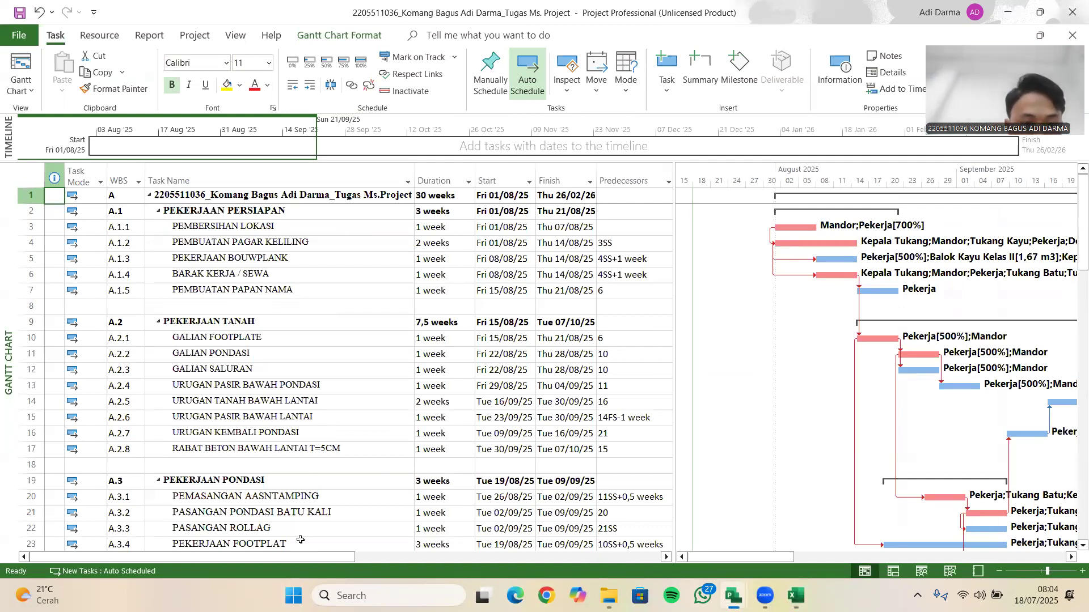
{"action": "left_click_drag", "start_coordinate": [292, 563], "coordinate": [475, 558]}
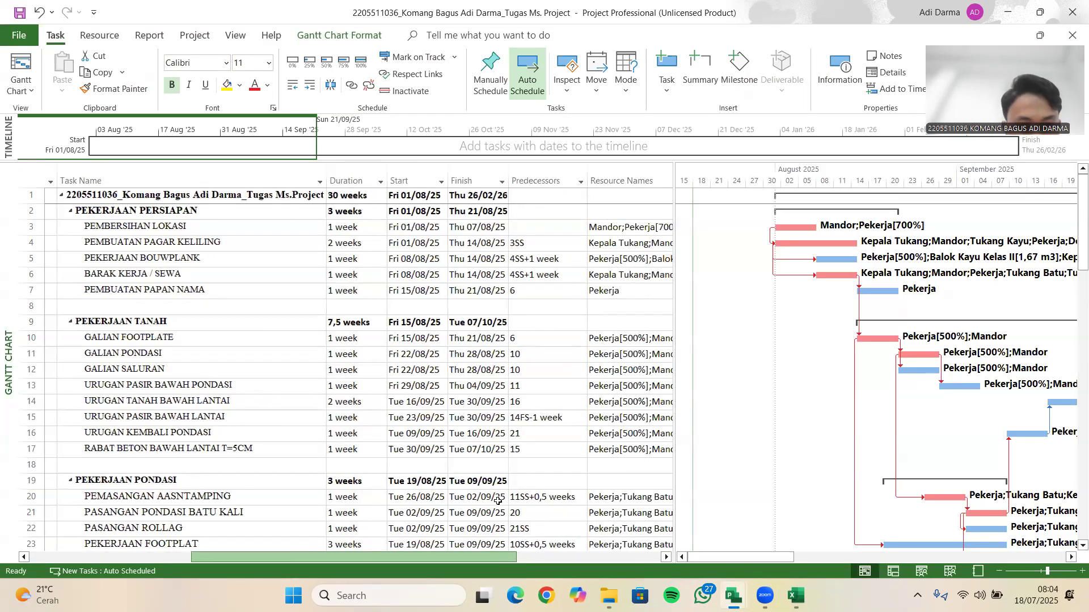
{"action": "scroll", "coordinate": [278, 376], "scroll_direction": "right", "scroll_amount": 5}
{"action": "scroll", "coordinate": [278, 274], "scroll_direction": "down", "scroll_amount": 6}
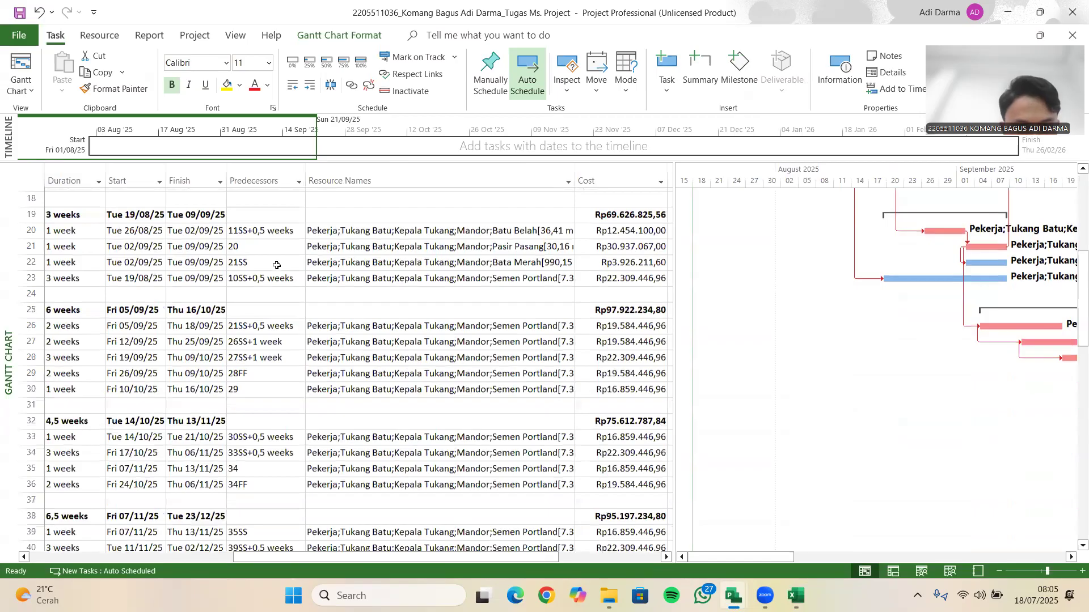
{"action": "scroll", "coordinate": [276, 265], "scroll_direction": "up", "scroll_amount": 5}
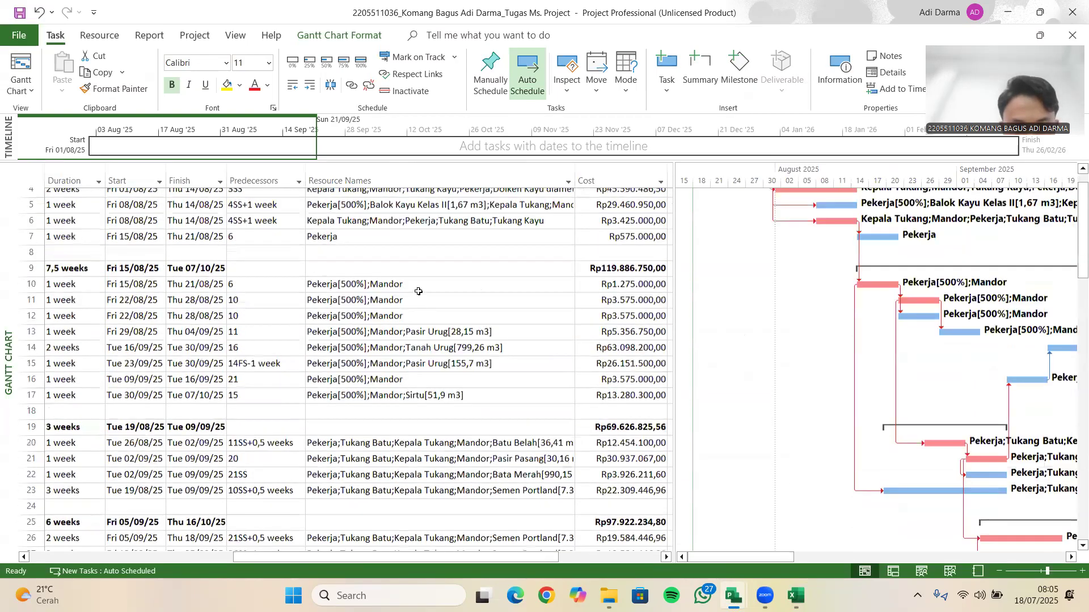
{"action": "scroll", "coordinate": [366, 228], "scroll_direction": "up", "scroll_amount": 1}
- Check the resources assigned to PEMBUATAN PAGAR KELILING and PEKERJAAN BOUWPLANK in the completed schedule
{"action": "left_click", "coordinate": [382, 245]}
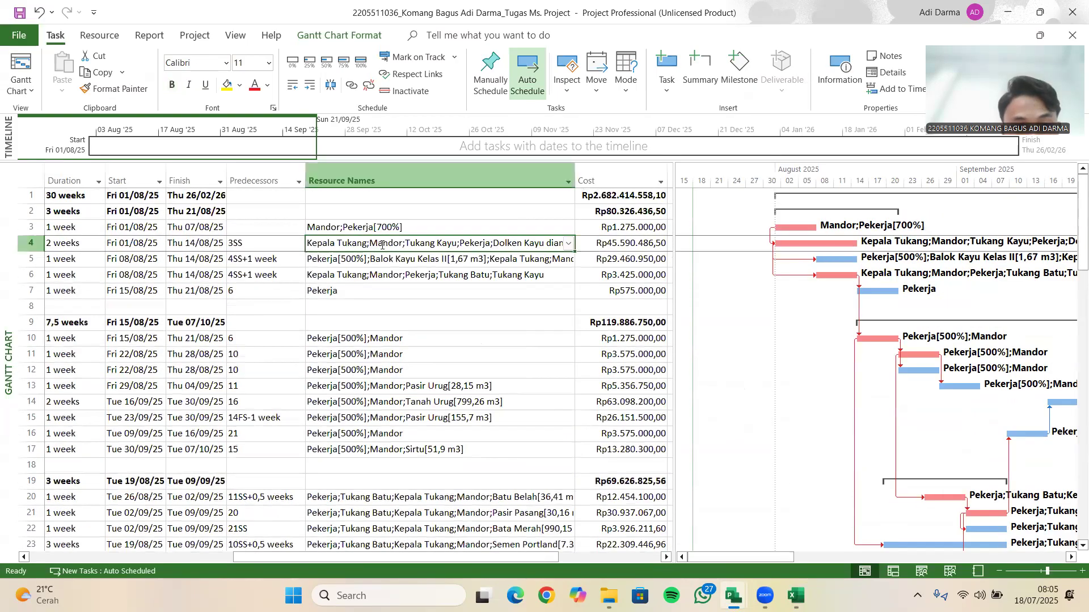
{"action": "left_click", "coordinate": [420, 261]}
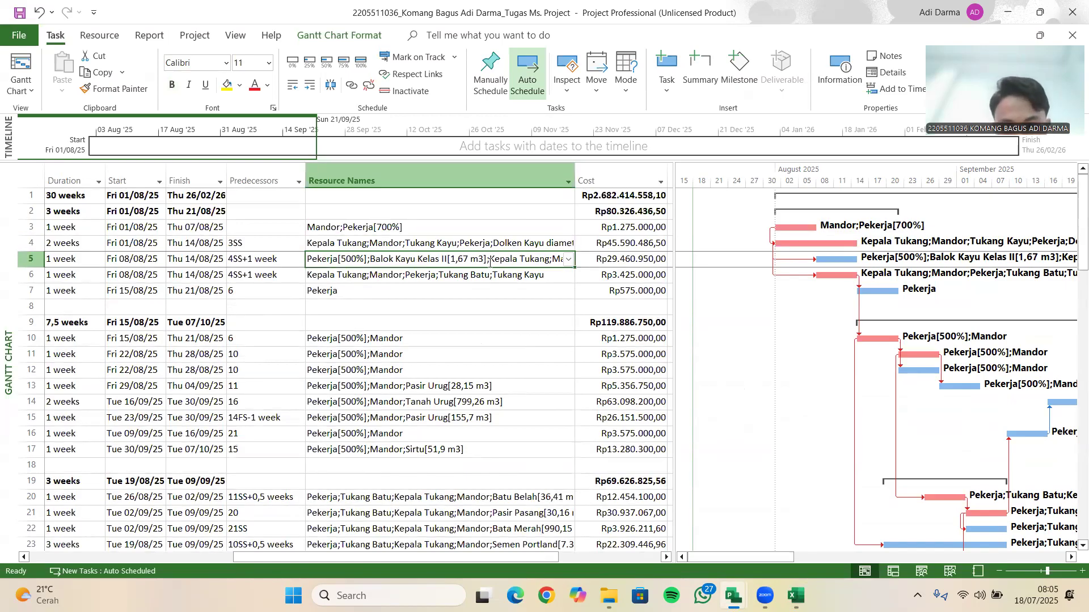
{"action": "left_click", "coordinate": [547, 242]}
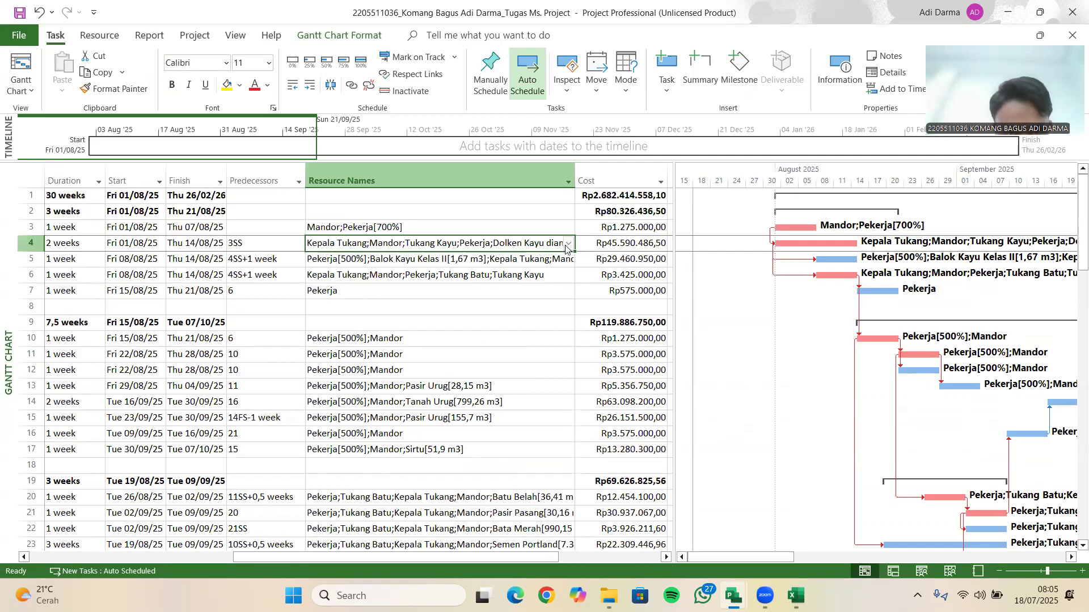
{"action": "left_click", "coordinate": [561, 260]}
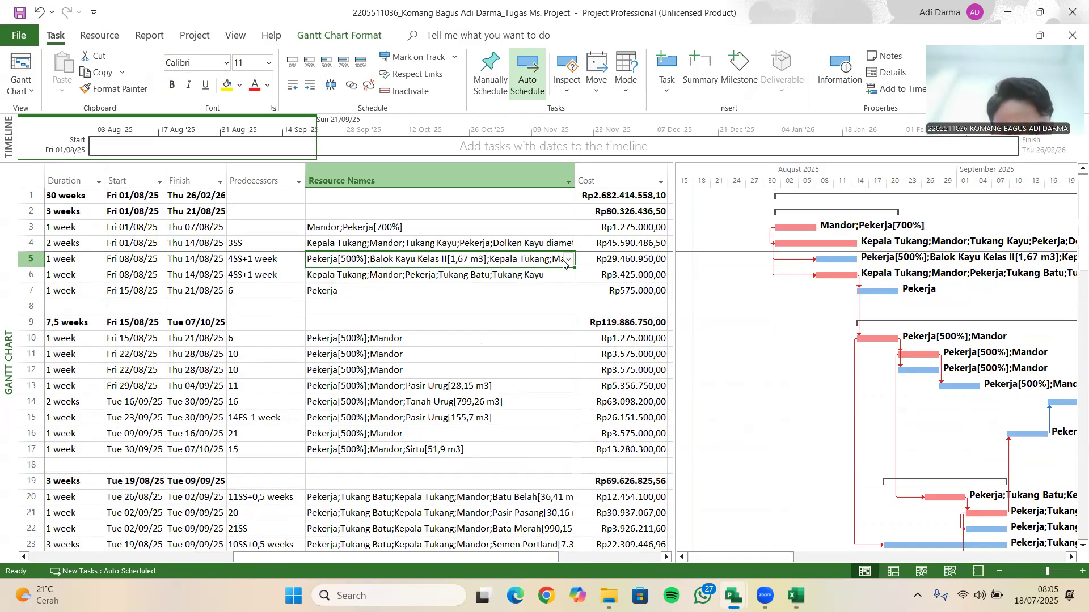
{"action": "scroll", "coordinate": [481, 555], "scroll_direction": "left", "scroll_amount": 2}
{"action": "scroll", "coordinate": [481, 554], "scroll_direction": "left", "scroll_amount": 3}
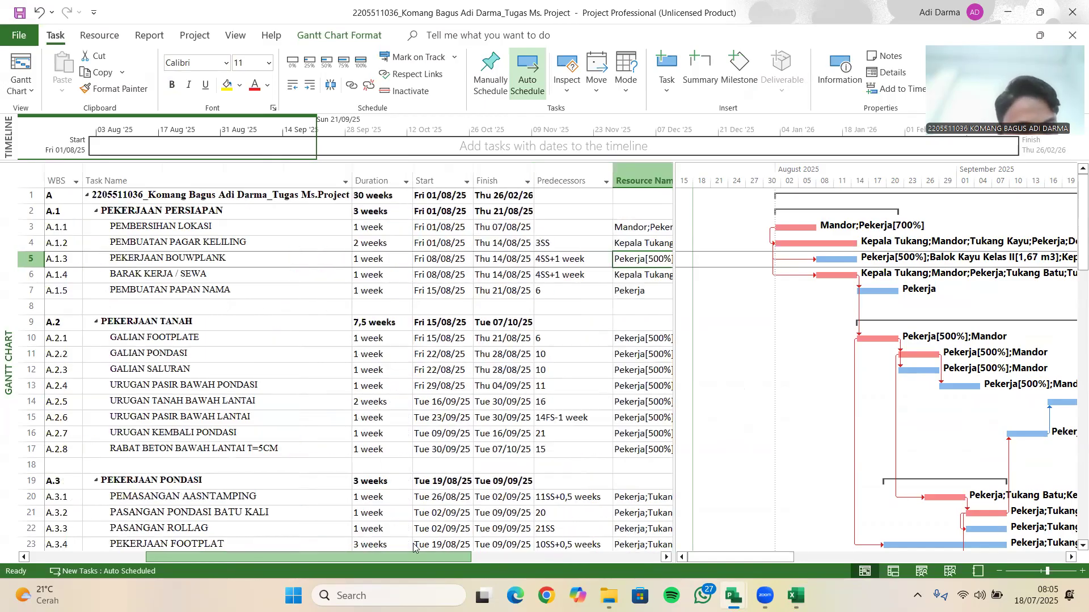
{"action": "scroll", "coordinate": [481, 555], "scroll_direction": "right", "scroll_amount": 5}
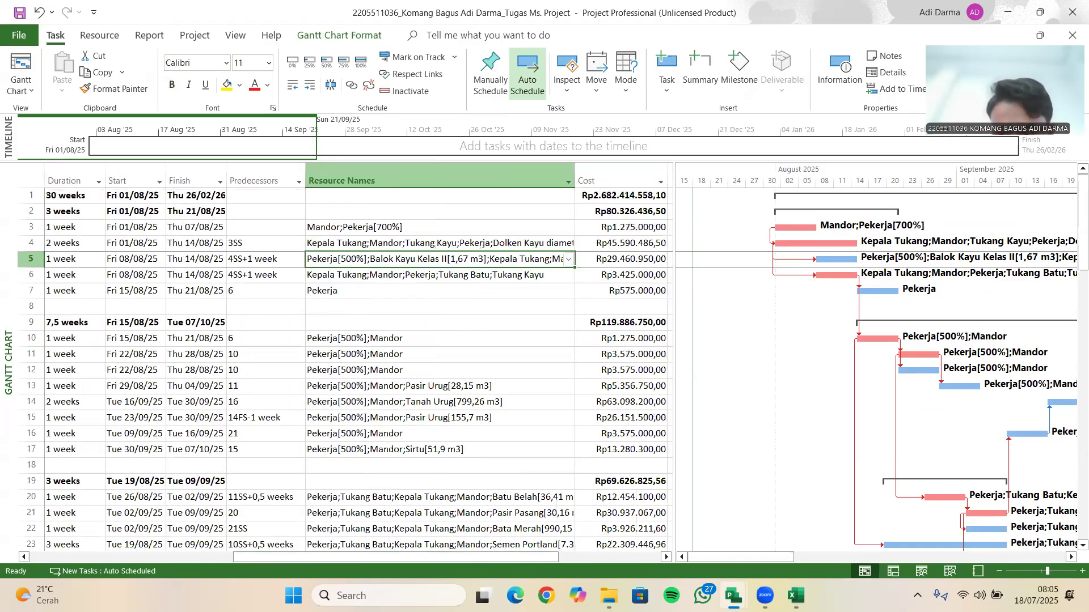
- Check the volume and balok quantity of Pengukuran dan Pemasangan Bouwplank in the Excel RAP sheet, and return to the completed schedule
{"action": "left_click", "coordinate": [795, 595]}
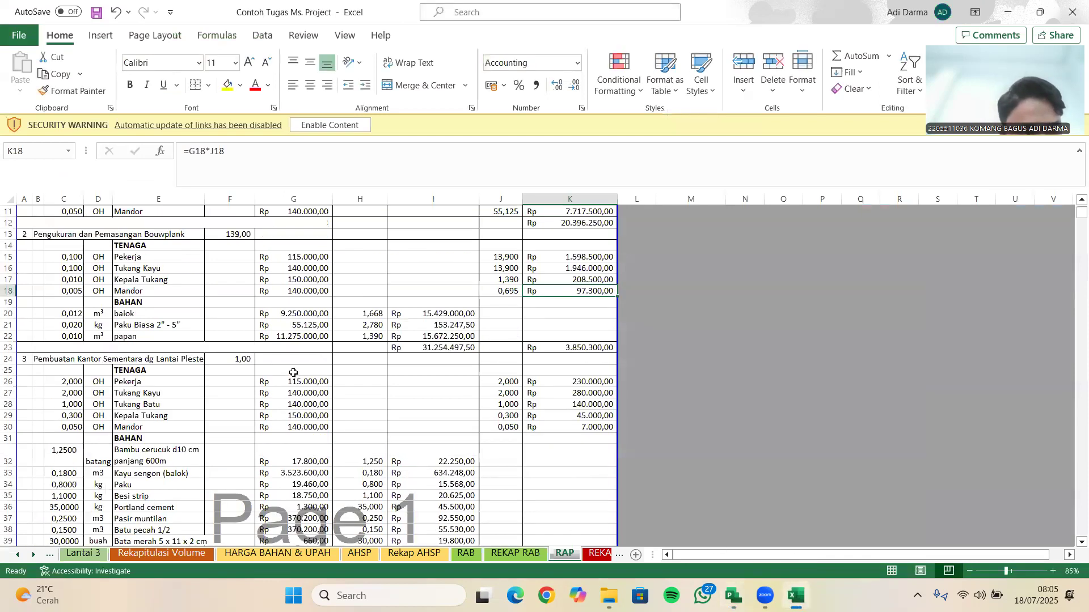
{"action": "scroll", "coordinate": [294, 372], "scroll_direction": "down", "scroll_amount": 4}
{"action": "scroll", "coordinate": [186, 393], "scroll_direction": "up", "scroll_amount": 6}
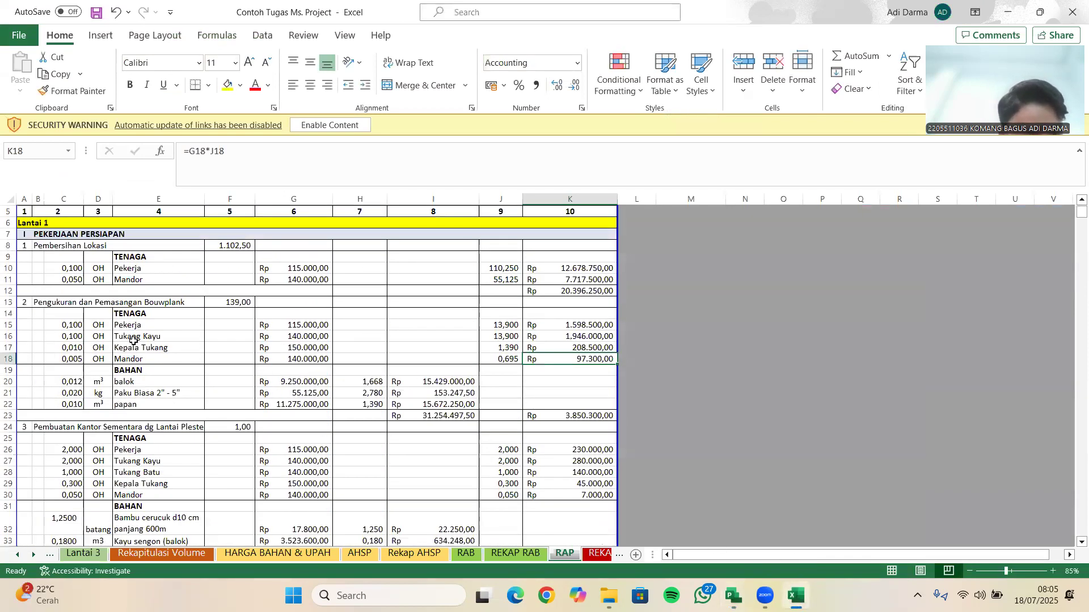
{"action": "left_click", "coordinate": [359, 381]}
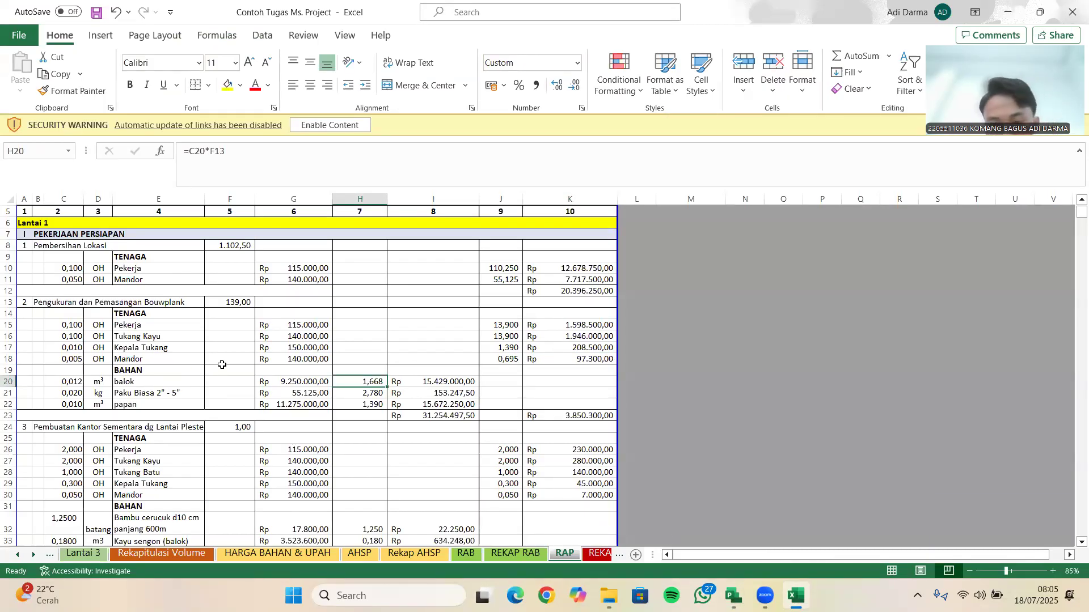
{"action": "left_click", "coordinate": [241, 302]}
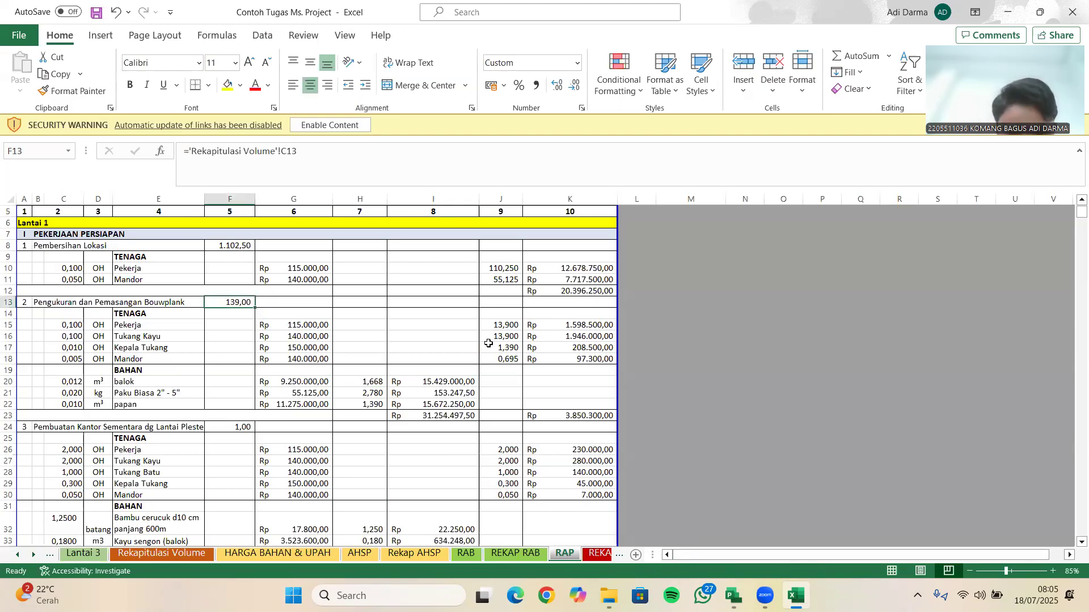
{"action": "left_click", "coordinate": [367, 383]}
{"action": "left_click", "coordinate": [733, 595]}
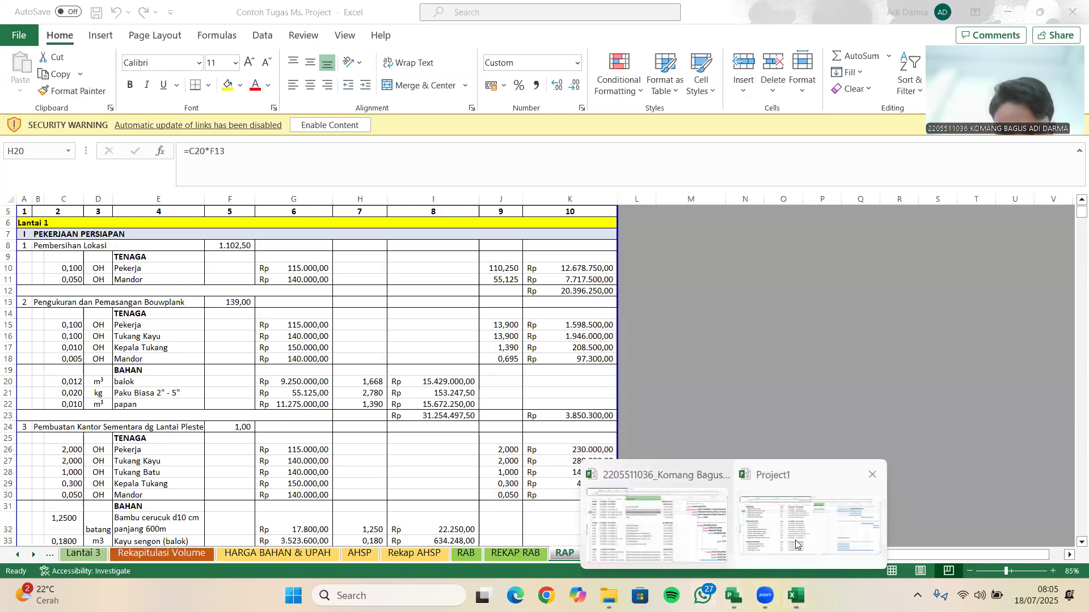
{"action": "left_click", "coordinate": [669, 535]}
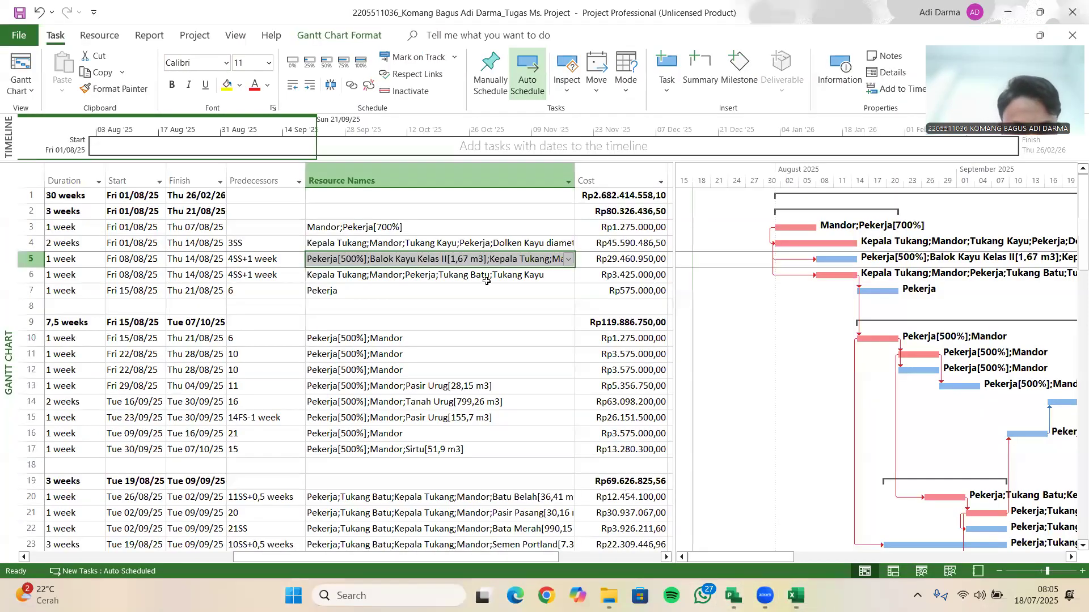
- Check the Kruing Papan quantity in the resources assigned to PEKERJAAN BOUWPLANK, and leave the cell unedited
{"action": "left_click", "coordinate": [462, 256]}
{"action": "left_click", "coordinate": [532, 259]}
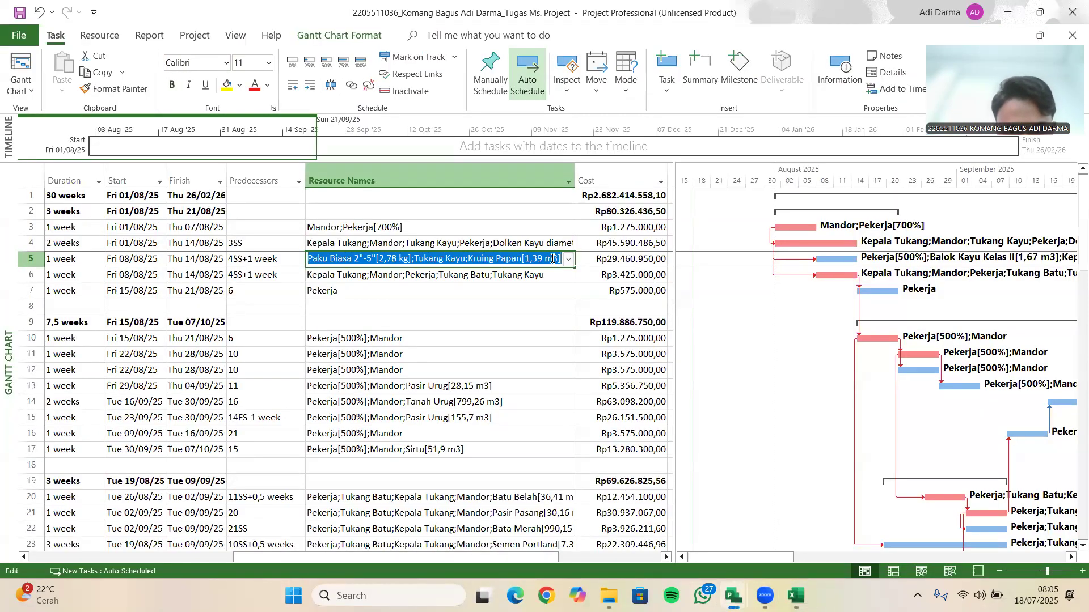
{"action": "left_click", "coordinate": [544, 260]}
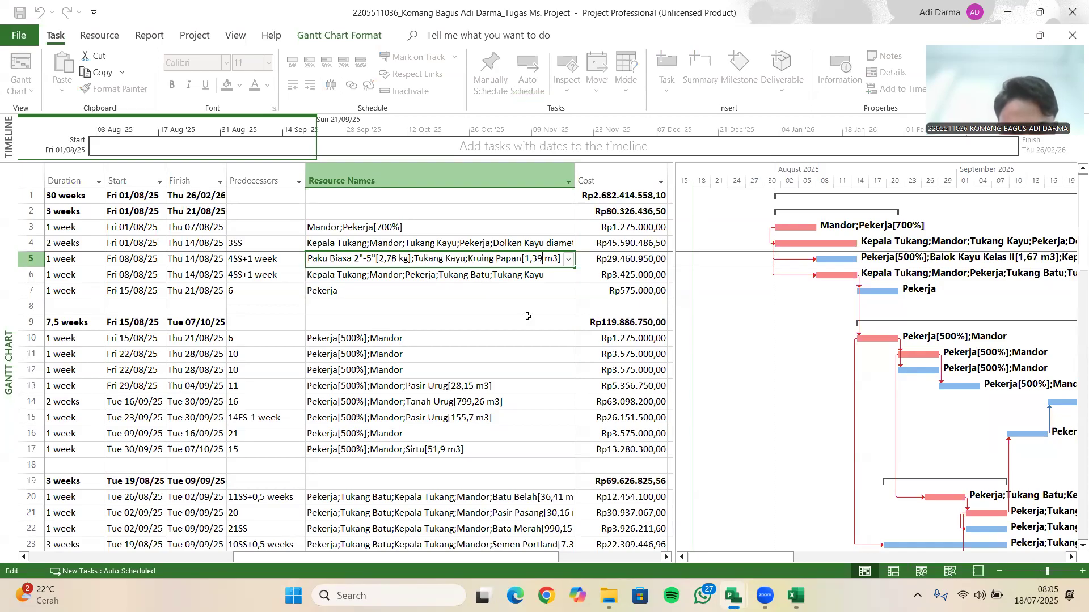
{"action": "left_click", "coordinate": [508, 295]}
{"action": "key", "text": "Down"}
{"action": "key", "text": "Down"}
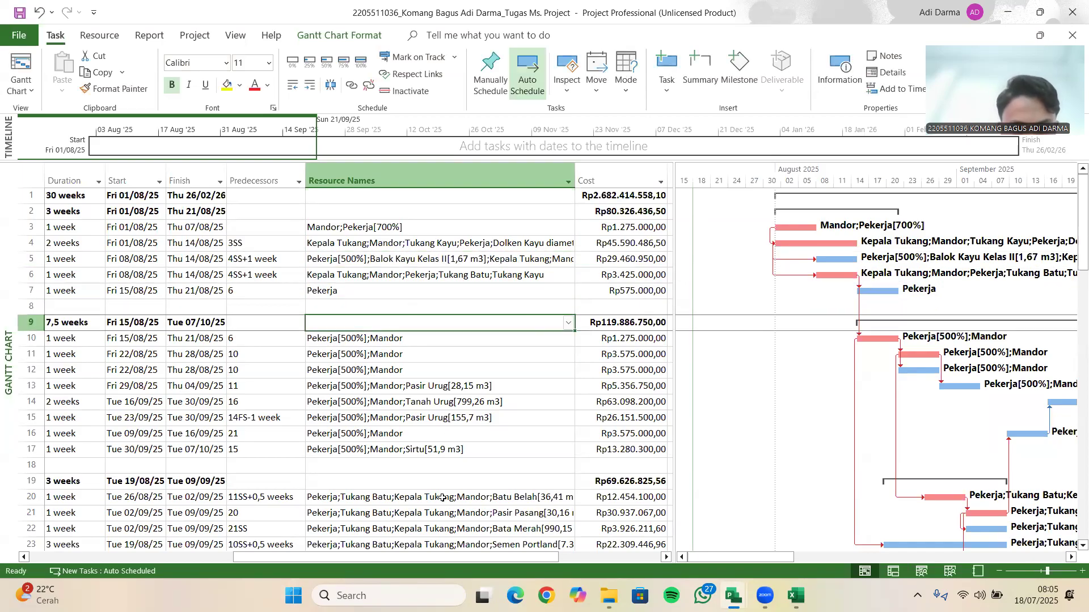
- Review the task names, durations and predecessors from PEKERJAAN PERSIAPAN to the floor works
{"action": "left_click_drag", "start_coordinate": [539, 562], "coordinate": [437, 561]}
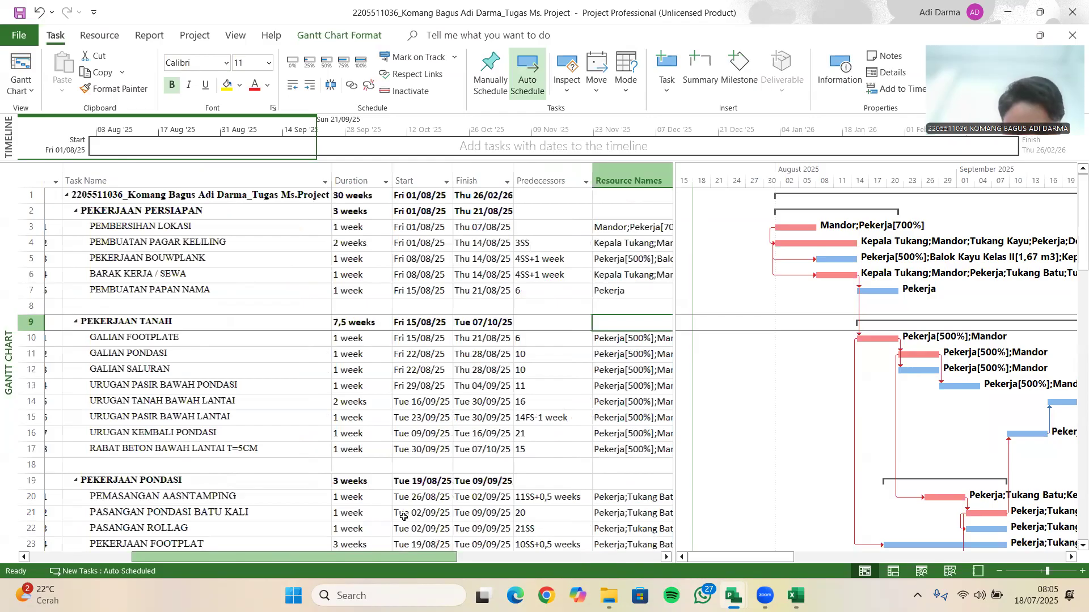
{"action": "scroll", "coordinate": [415, 370], "scroll_direction": "down", "scroll_amount": 2}
{"action": "scroll", "coordinate": [415, 370], "scroll_direction": "down", "scroll_amount": 3}
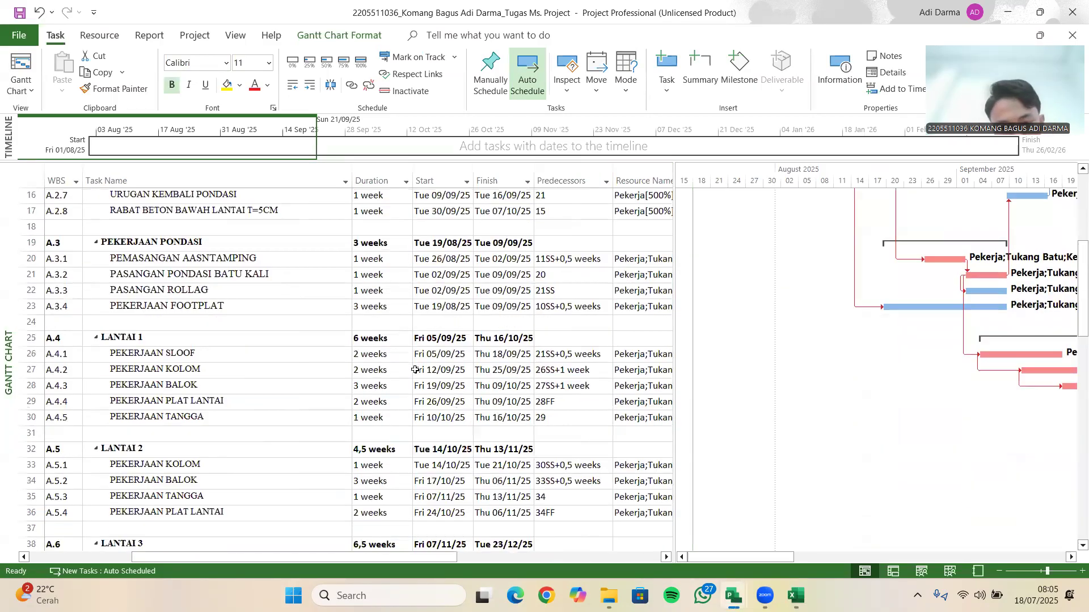
{"action": "scroll", "coordinate": [419, 368], "scroll_direction": "down", "scroll_amount": 1}
{"action": "scroll", "coordinate": [528, 381], "scroll_direction": "up", "scroll_amount": 4}
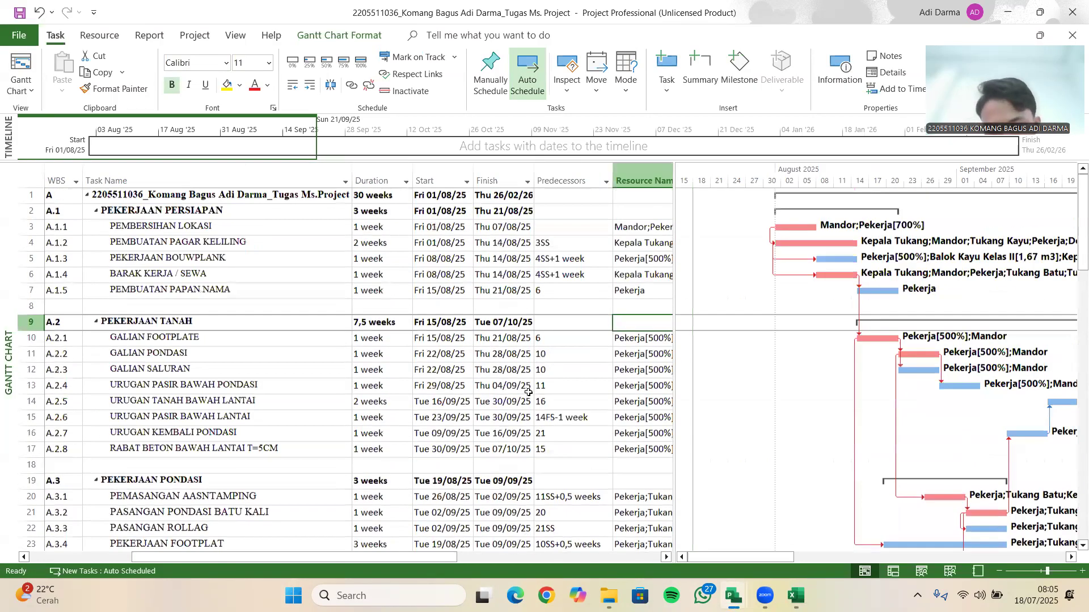
- Examine the costs and Gantt bars of the early tasks at different timescales, and check the bar style options for critical tasks
{"action": "left_click", "coordinate": [479, 558]}
{"action": "left_click_drag", "start_coordinate": [760, 562], "coordinate": [851, 560]}
{"action": "scroll", "coordinate": [817, 464], "scroll_direction": "down", "scroll_amount": 3}
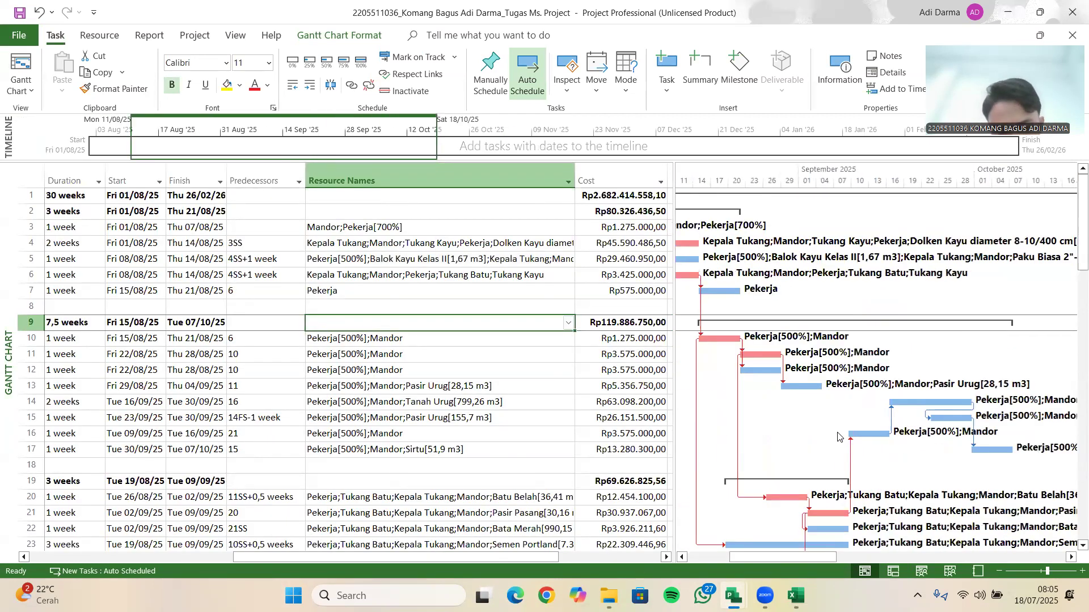
{"action": "scroll", "coordinate": [834, 555], "scroll_direction": "up", "scroll_amount": 4}
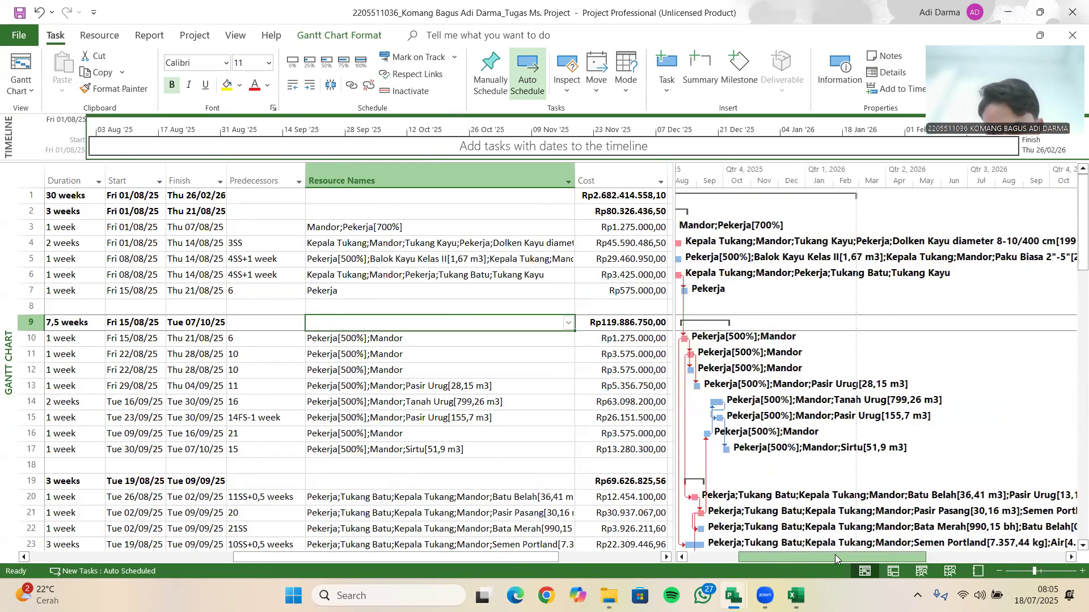
{"action": "mouse_move", "coordinate": [730, 557]}
{"action": "left_mouse_down"}
{"action": "mouse_move", "coordinate": [758, 558]}
{"action": "mouse_move", "coordinate": [744, 557]}
{"action": "left_mouse_up"}
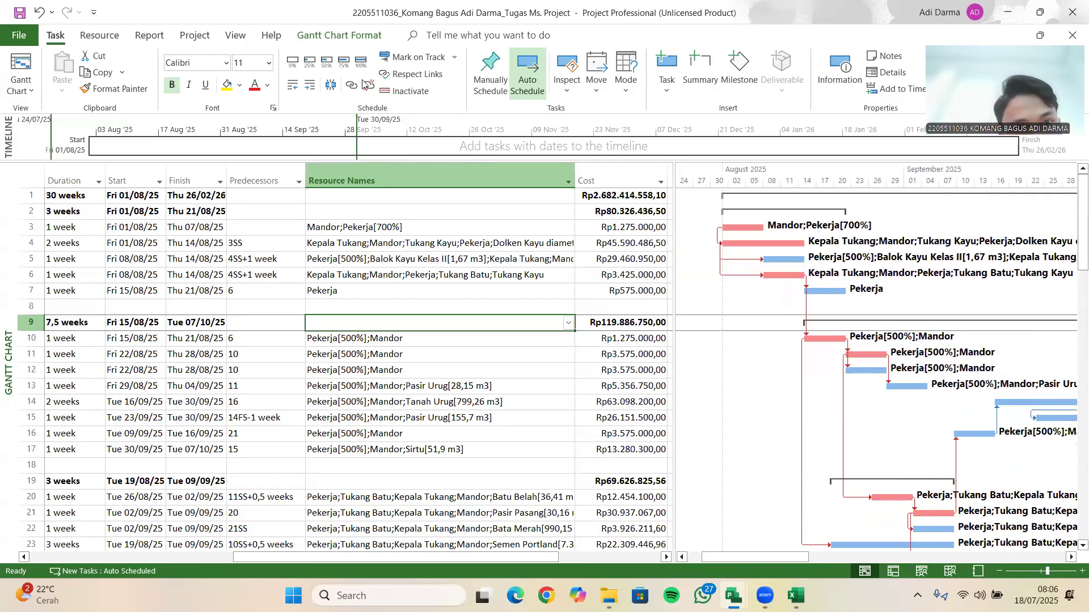
{"action": "left_click", "coordinate": [328, 38]}
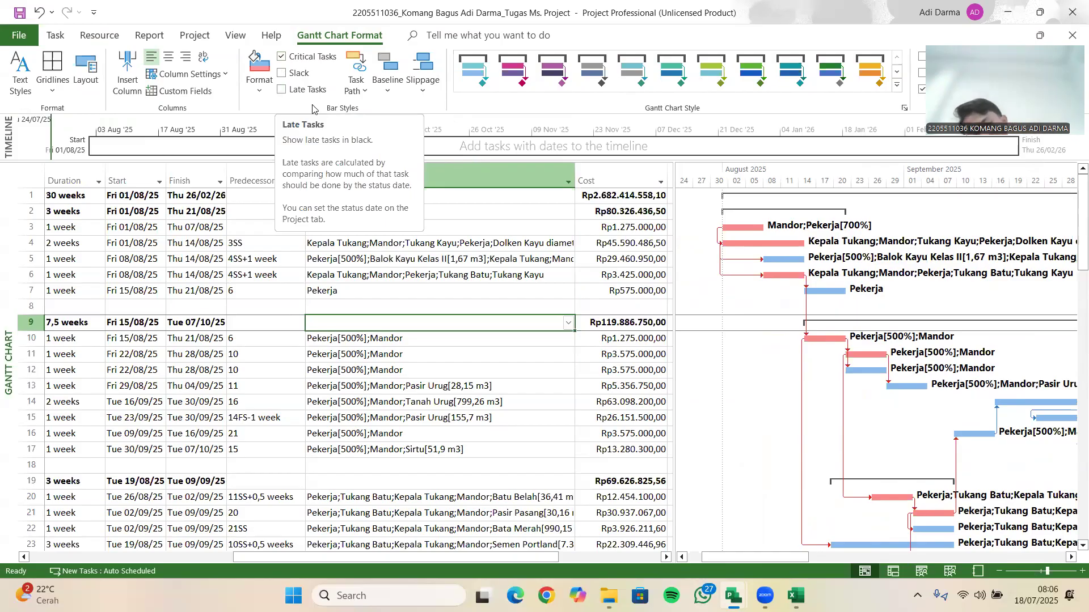
{"action": "left_click", "coordinate": [489, 290]}
- Find the tasks flagged with overallocated resources and select the flag of PEKERJAAN BALOK under LANTAI 3
{"action": "left_click_drag", "start_coordinate": [460, 557], "coordinate": [336, 501]}
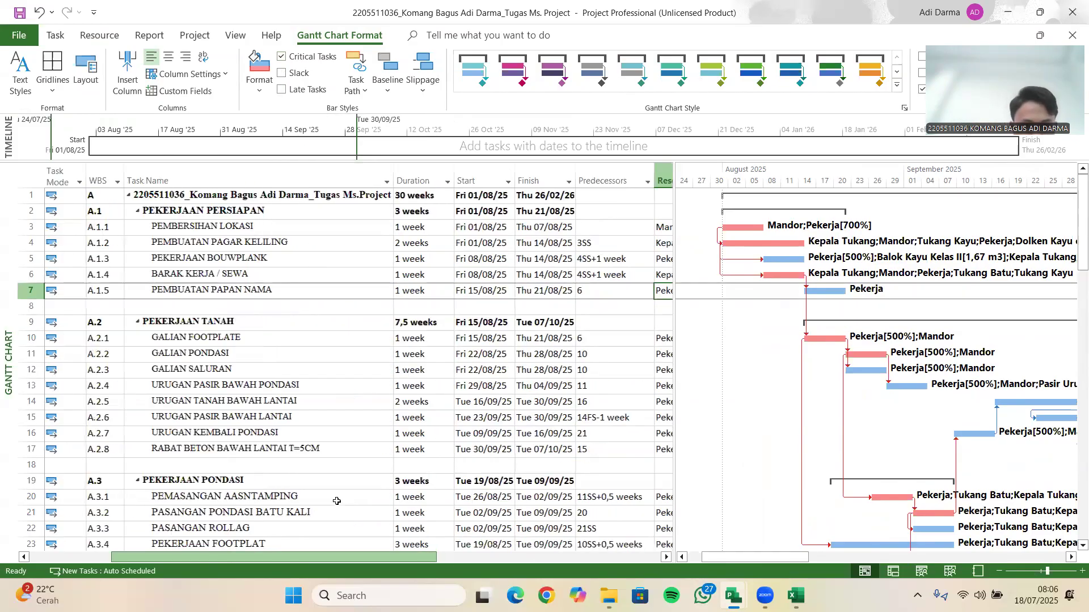
{"action": "scroll", "coordinate": [351, 416], "scroll_direction": "down", "scroll_amount": 1}
{"action": "scroll", "coordinate": [241, 553], "scroll_direction": "down", "scroll_amount": 4}
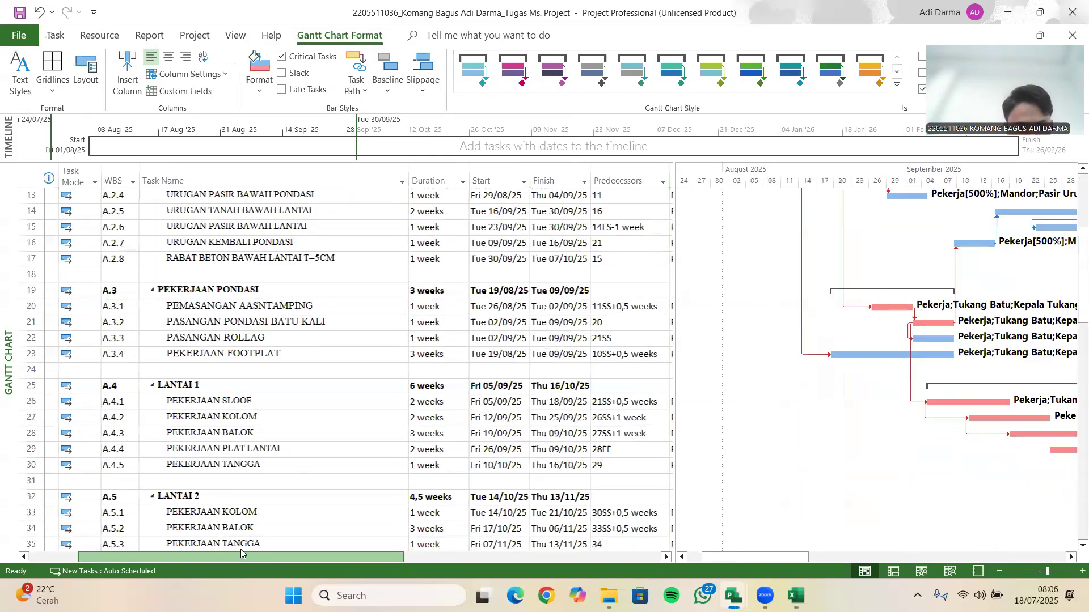
{"action": "scroll", "coordinate": [347, 363], "scroll_direction": "down", "scroll_amount": 4}
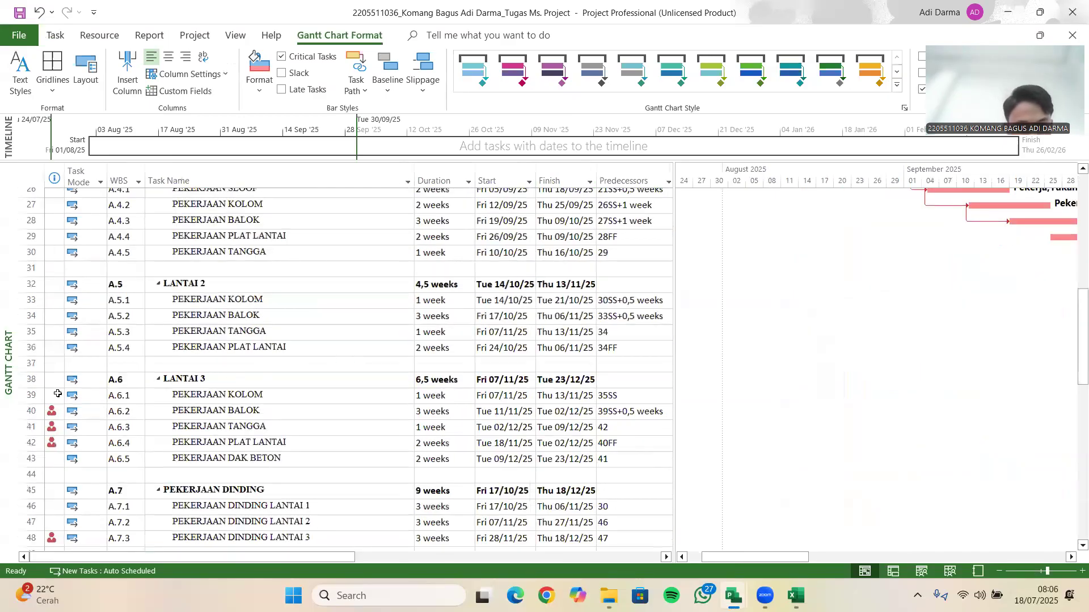
{"action": "scroll", "coordinate": [57, 394], "scroll_direction": "down", "scroll_amount": 1}
{"action": "mouse_move", "coordinate": [54, 385]}
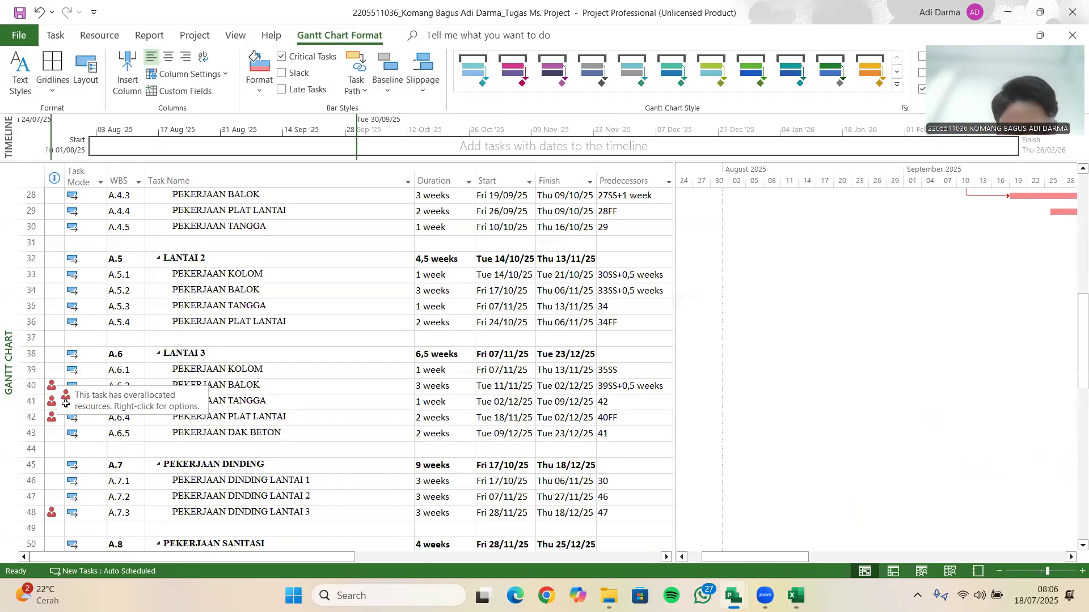
{"action": "left_click", "coordinate": [53, 386]}
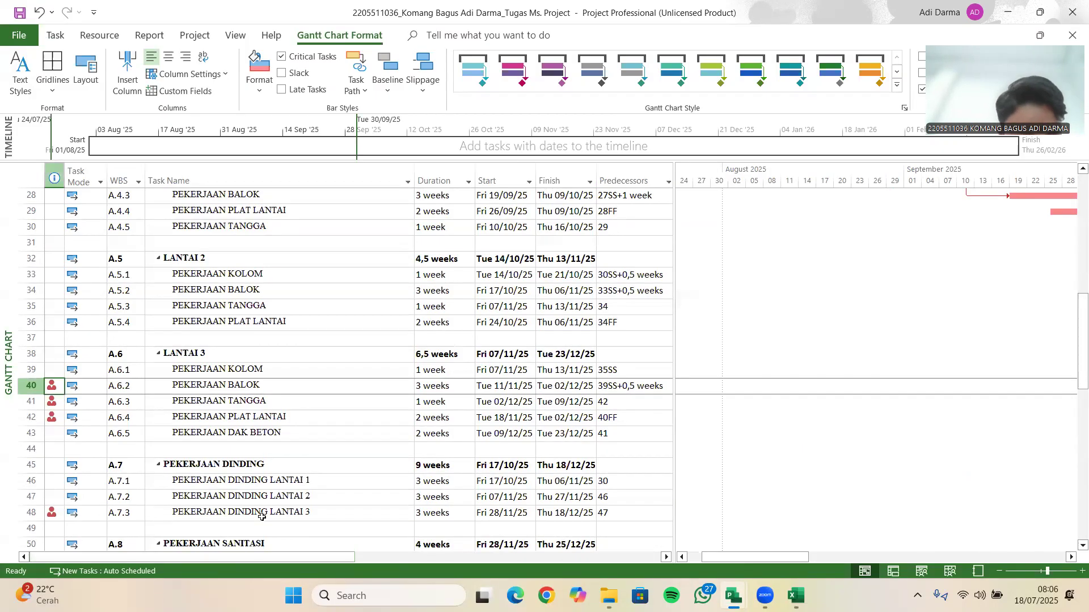
- Inspect the overallocation of PEKERJAAN BALOK under LANTAI 3 in Task Information and the Task Inspector, and close them
{"action": "right_click", "coordinate": [54, 387]}
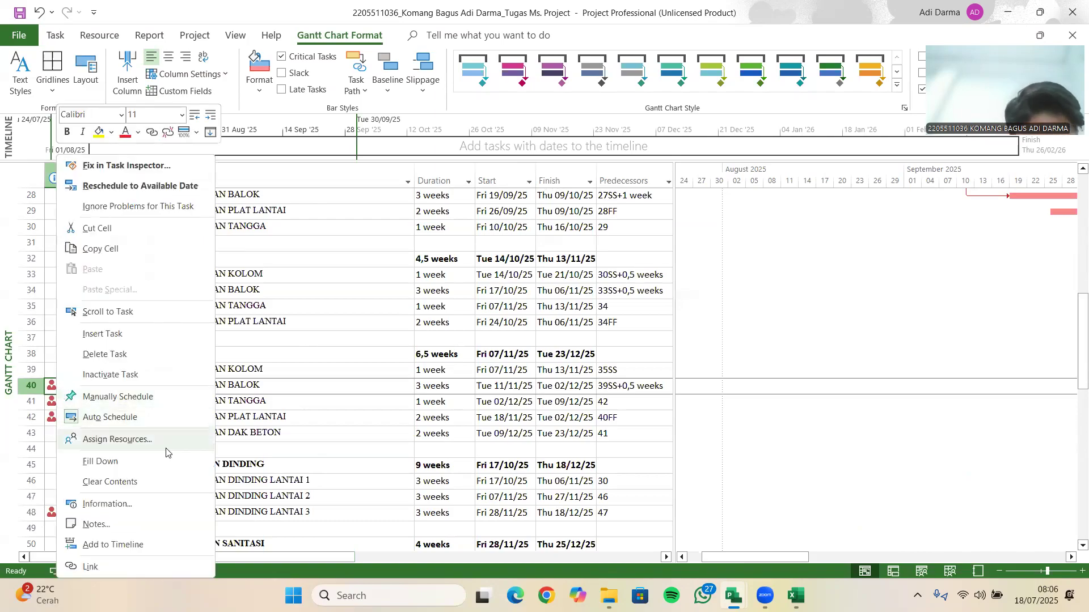
{"action": "left_click", "coordinate": [122, 507]}
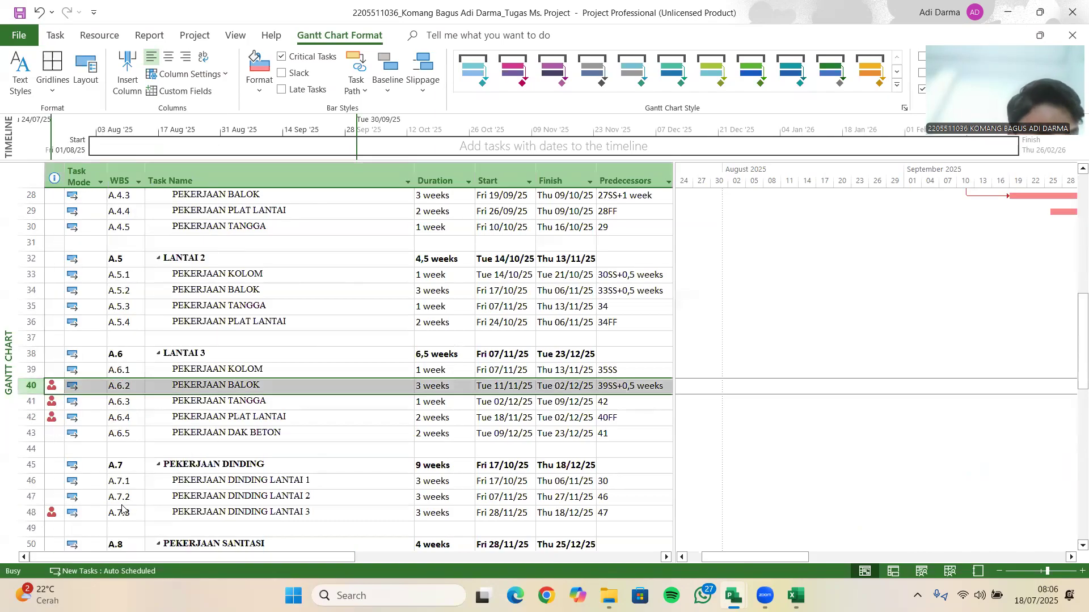
{"action": "left_click", "coordinate": [717, 411]}
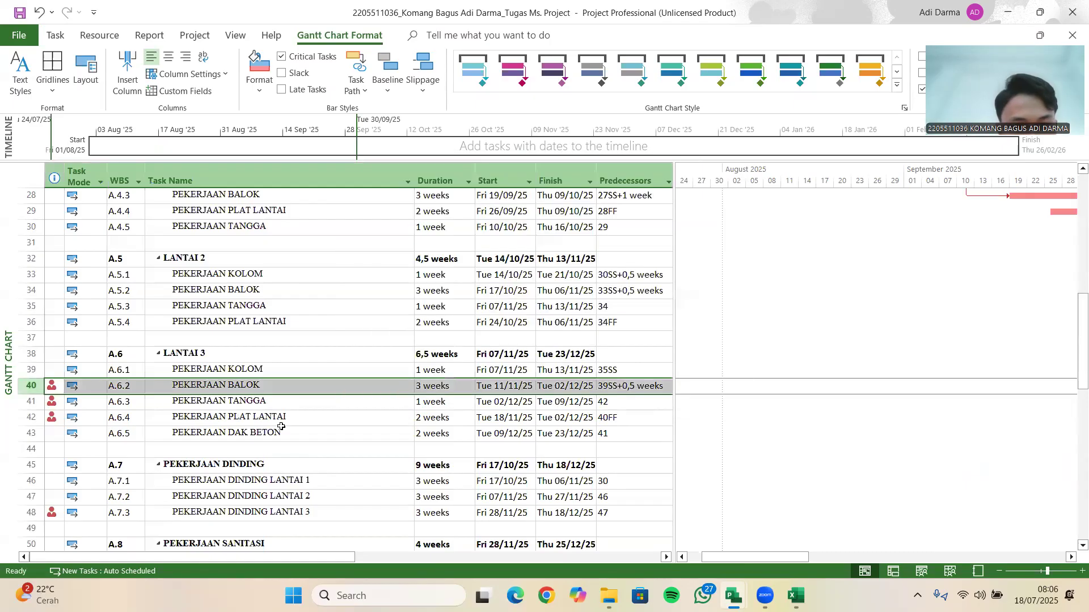
{"action": "right_click", "coordinate": [52, 389]}
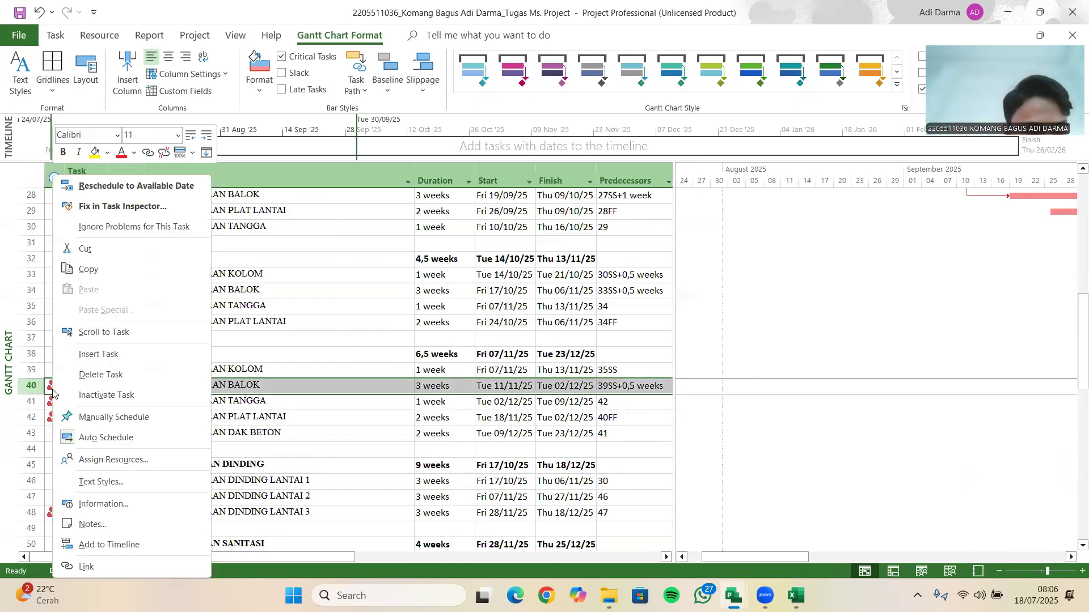
{"action": "left_click", "coordinate": [119, 206]}
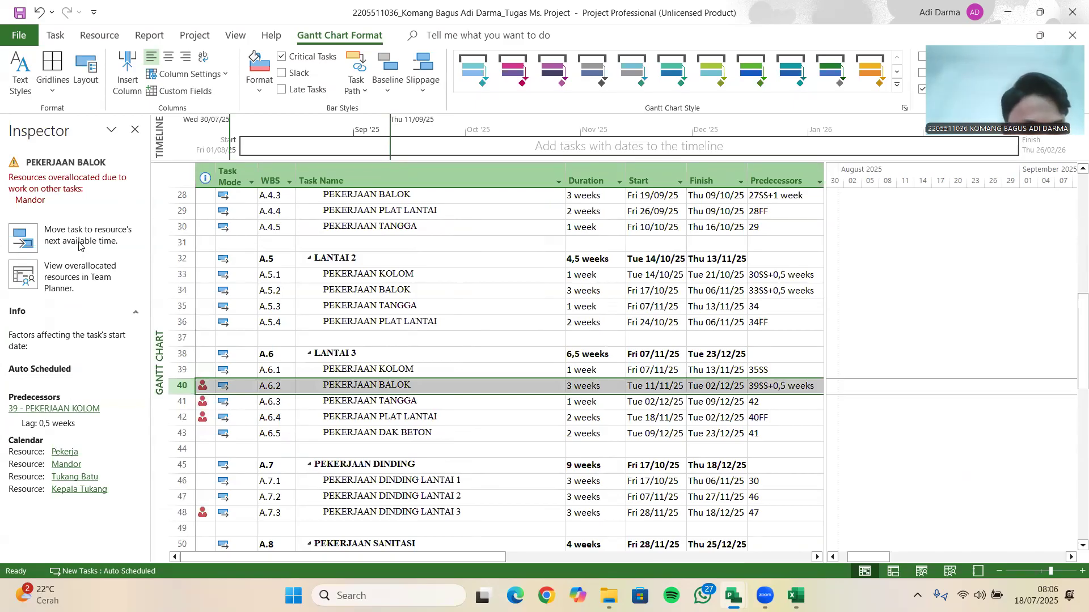
{"action": "left_click", "coordinate": [135, 133]}
- Set the predecessor of PEKERJAAN BALOK under LANTAI 3 to 39SS
{"action": "left_click", "coordinate": [612, 414]}
{"action": "left_click", "coordinate": [627, 387]}
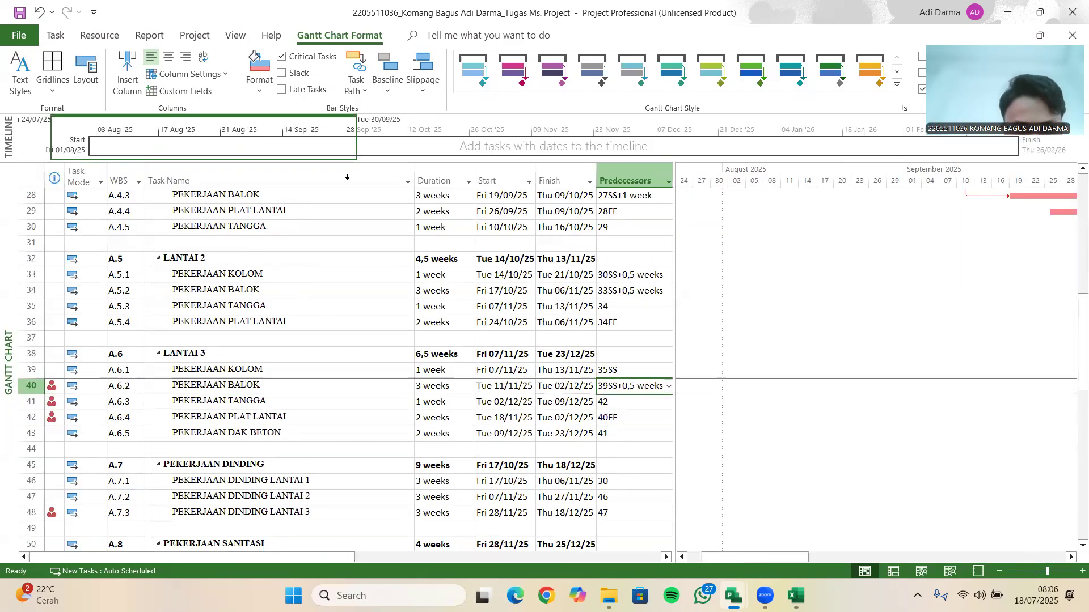
{"action": "left_click", "coordinate": [640, 390]}
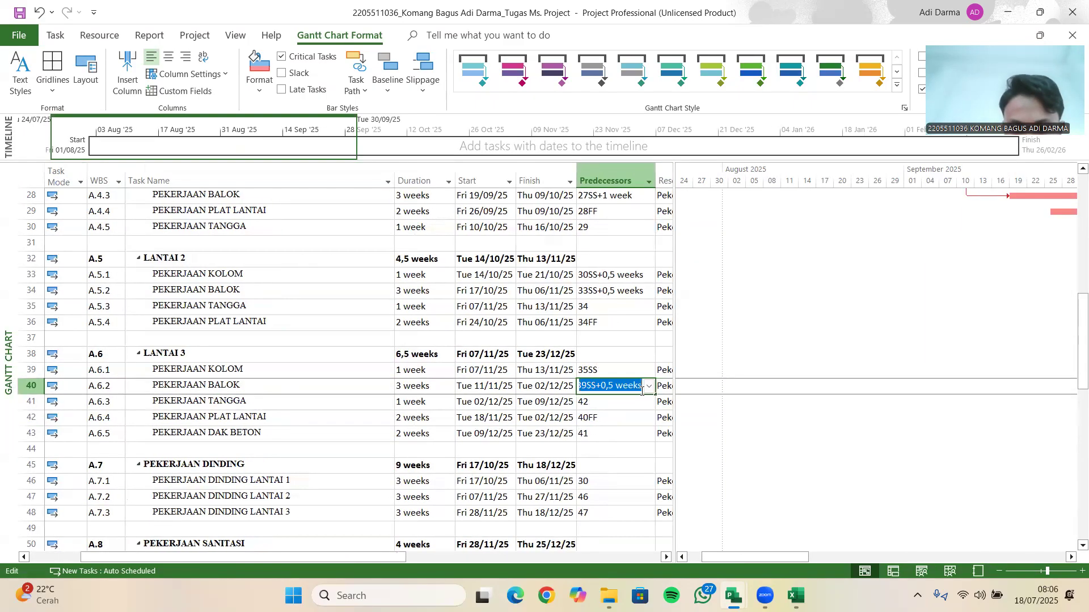
{"action": "type", "text": "39SS"}
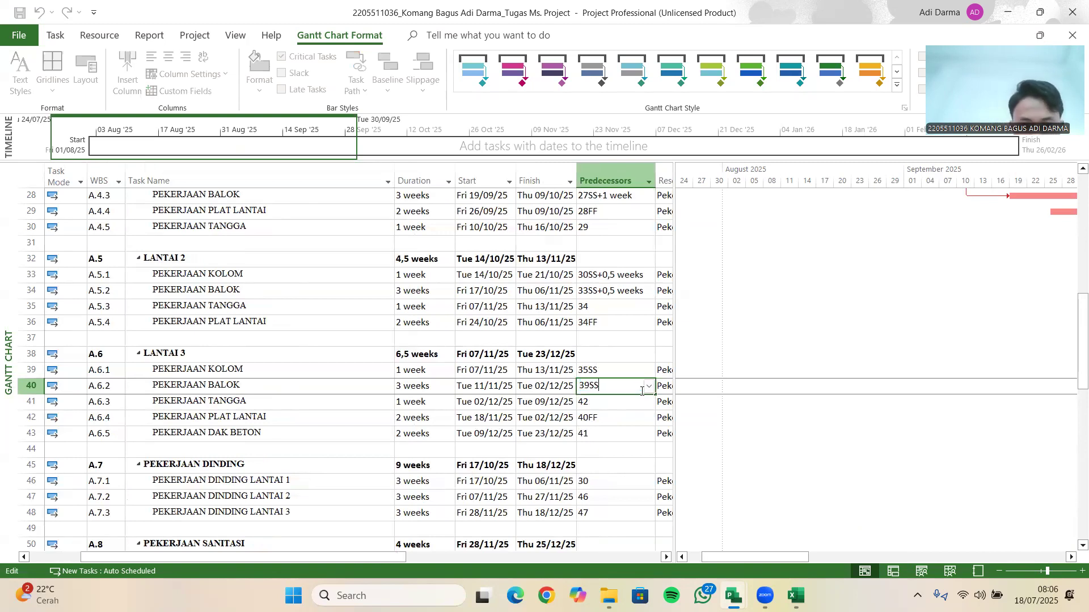
{"action": "key", "text": "Return"}
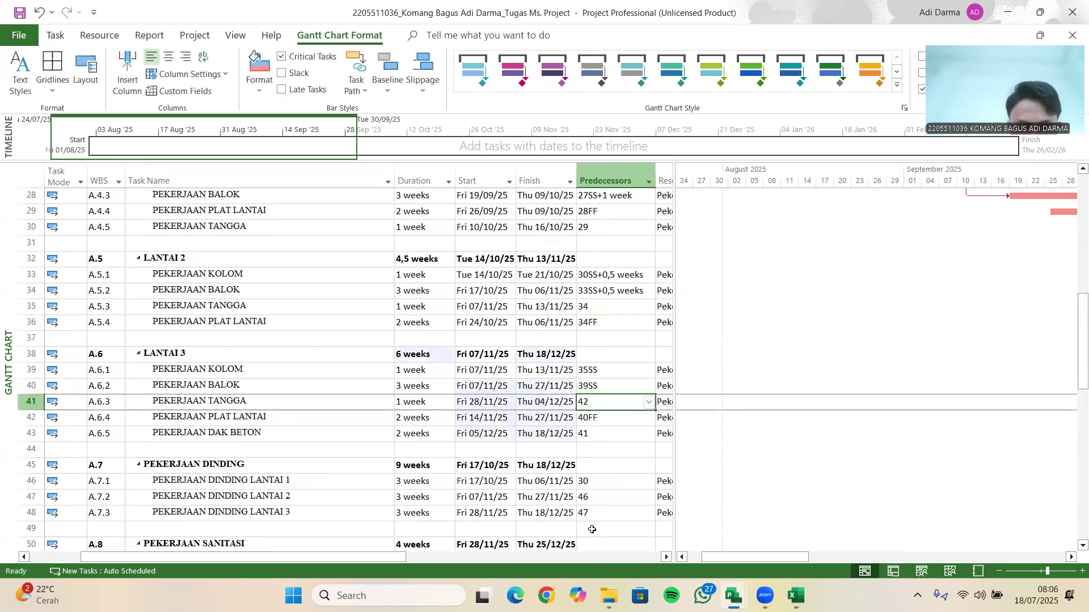
- Check the indicators of the tasks from LANTAI 3 to PEKERJAAN INSTALASI LISTRIK for remaining overallocation flags
{"action": "left_click", "coordinate": [77, 338]}
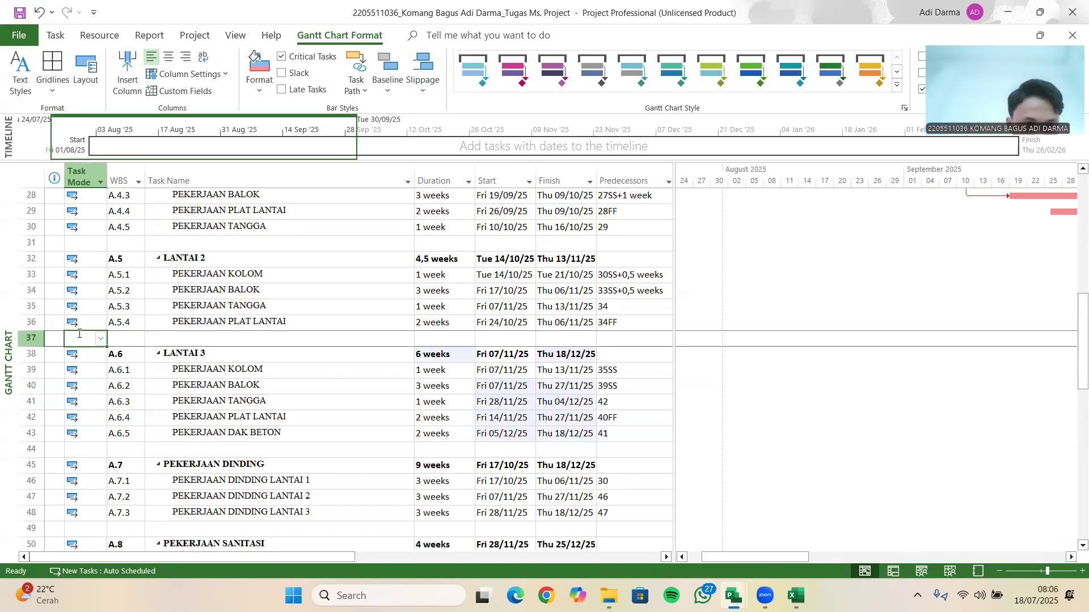
{"action": "left_click_drag", "start_coordinate": [55, 371], "coordinate": [55, 482]}
{"action": "scroll", "coordinate": [394, 460], "scroll_direction": "down", "scroll_amount": 1}
{"action": "scroll", "coordinate": [395, 459], "scroll_direction": "down", "scroll_amount": 3}
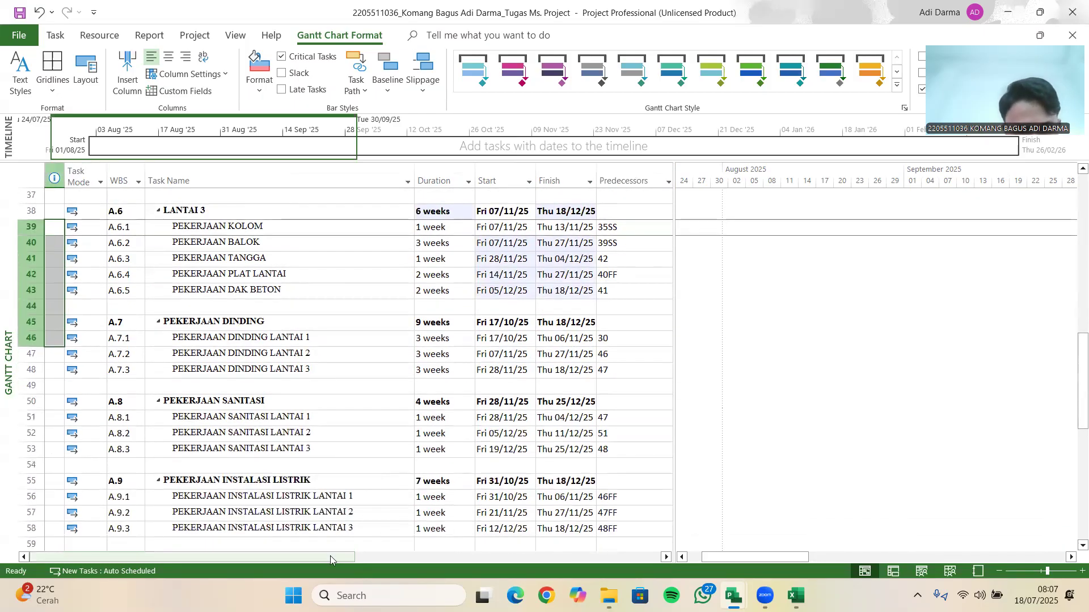
- Review the assigned resources and costs across the completed schedule's tasks
{"action": "scroll", "coordinate": [447, 469], "scroll_direction": "right", "scroll_amount": 5}
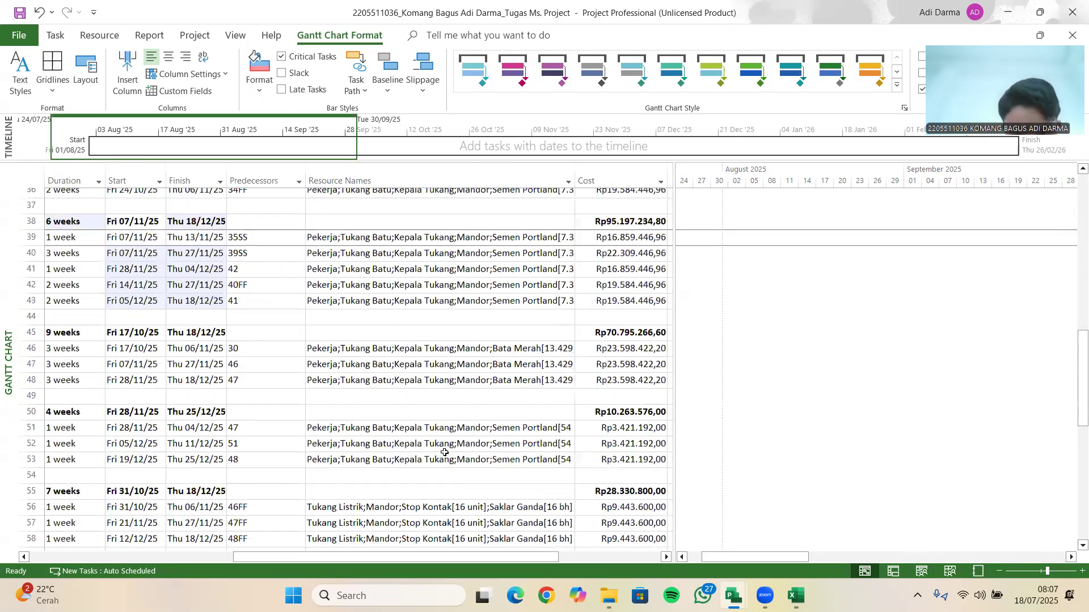
{"action": "scroll", "coordinate": [428, 416], "scroll_direction": "up", "scroll_amount": 10}
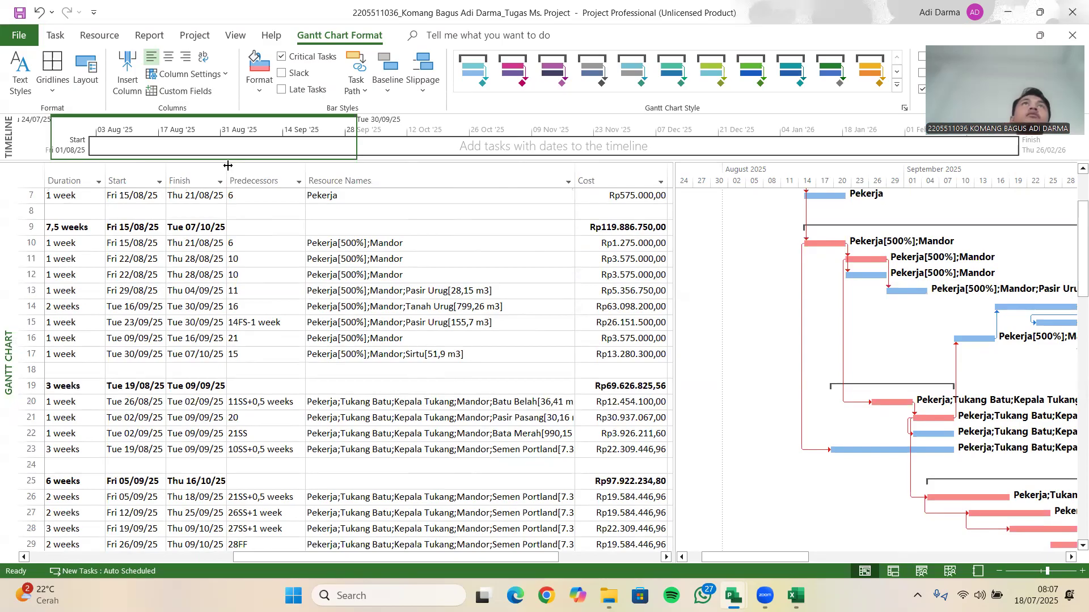
{"action": "scroll", "coordinate": [405, 334], "scroll_direction": "up", "scroll_amount": 1}
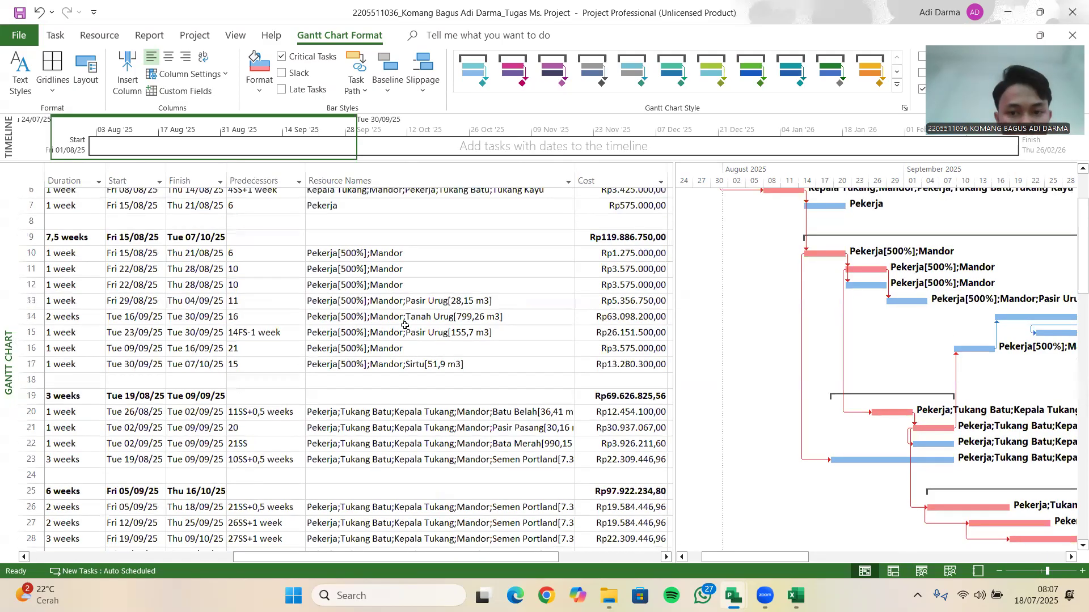
{"action": "scroll", "coordinate": [376, 221], "scroll_direction": "up", "scroll_amount": 2}
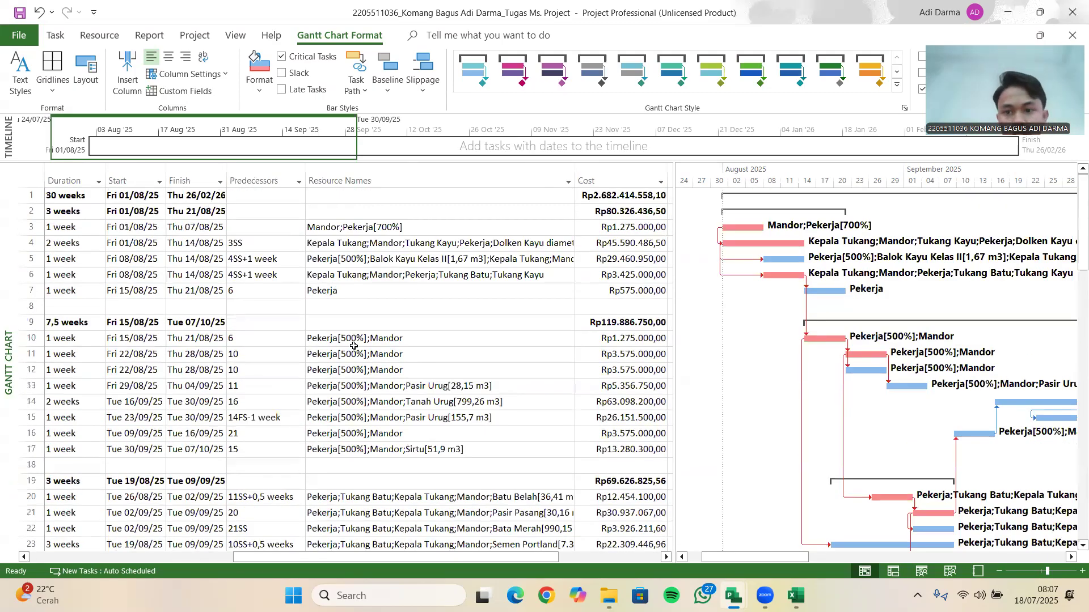
{"action": "scroll", "coordinate": [437, 260], "scroll_direction": "down", "scroll_amount": 3}
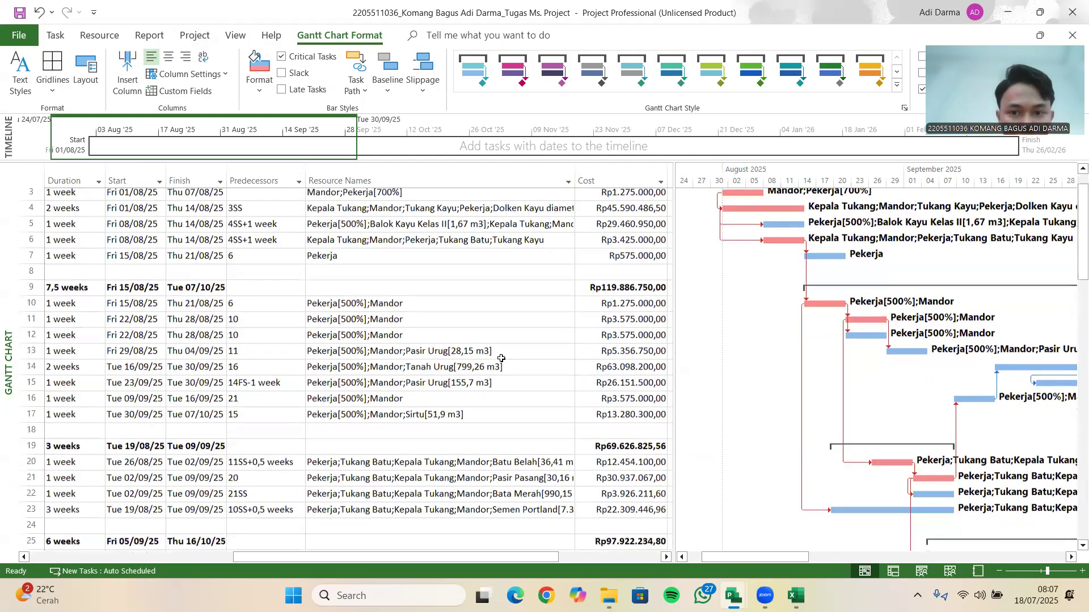
- Display the Cash Flow cost report of the completed schedule
{"action": "left_click", "coordinate": [150, 37]}
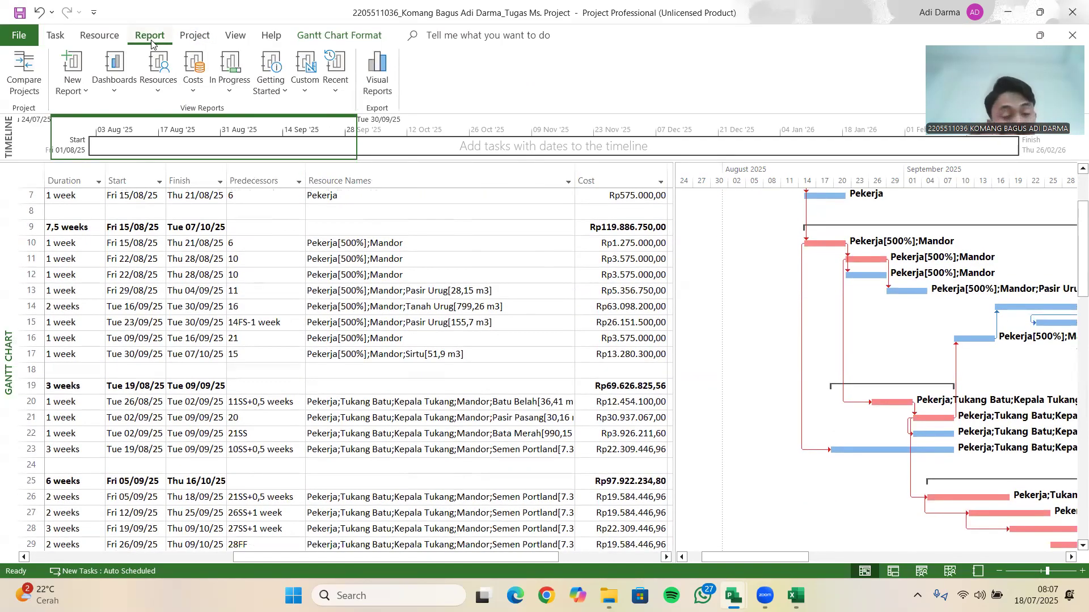
{"action": "left_click", "coordinate": [197, 95]}
{"action": "left_click", "coordinate": [218, 111]}
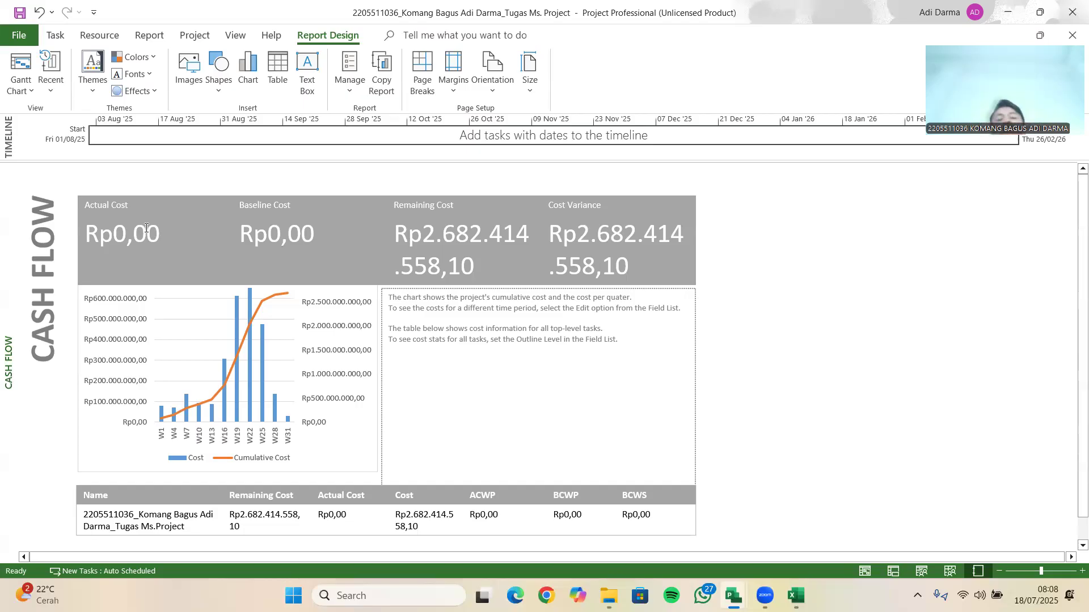
- Select the cost and cumulative cost chart in the Cash Flow report to display its Field List
{"action": "left_click", "coordinate": [330, 447]}
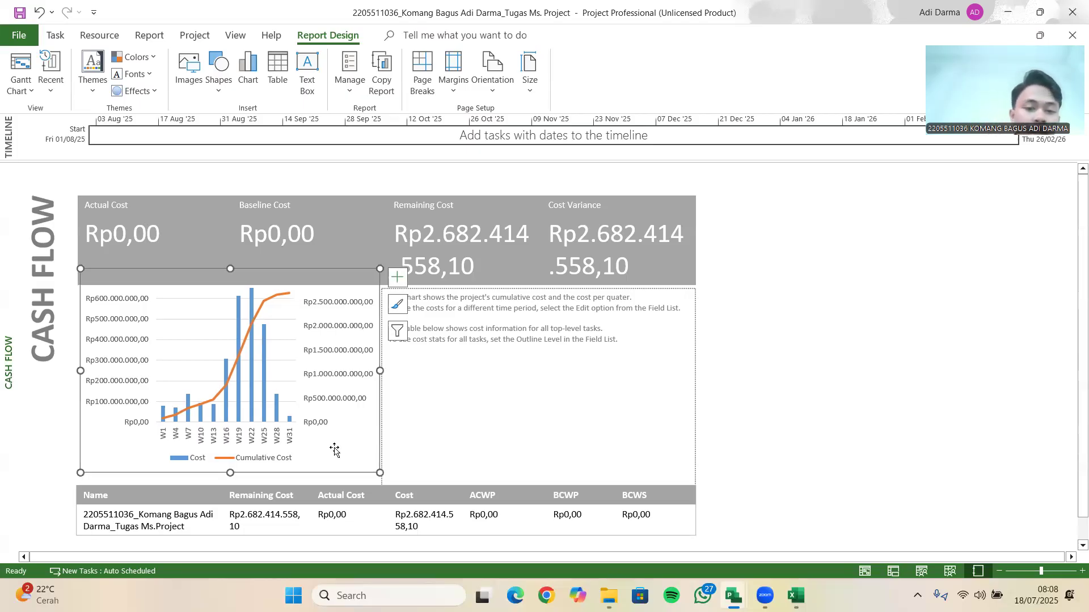
{"action": "right_click", "coordinate": [339, 454]}
{"action": "key", "text": "Escape"}
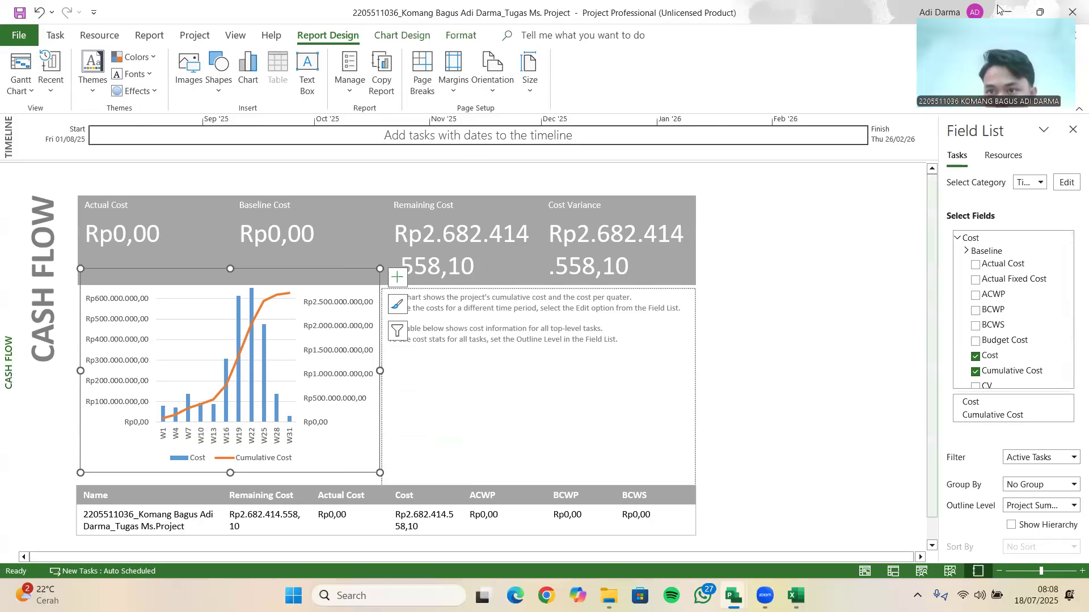
- Set the cash flow chart's timescale to weeks, date format W1, W2, W3, W4, ... (From Start), with a count of 3
{"action": "left_click_drag", "start_coordinate": [939, 230], "coordinate": [864, 228]}
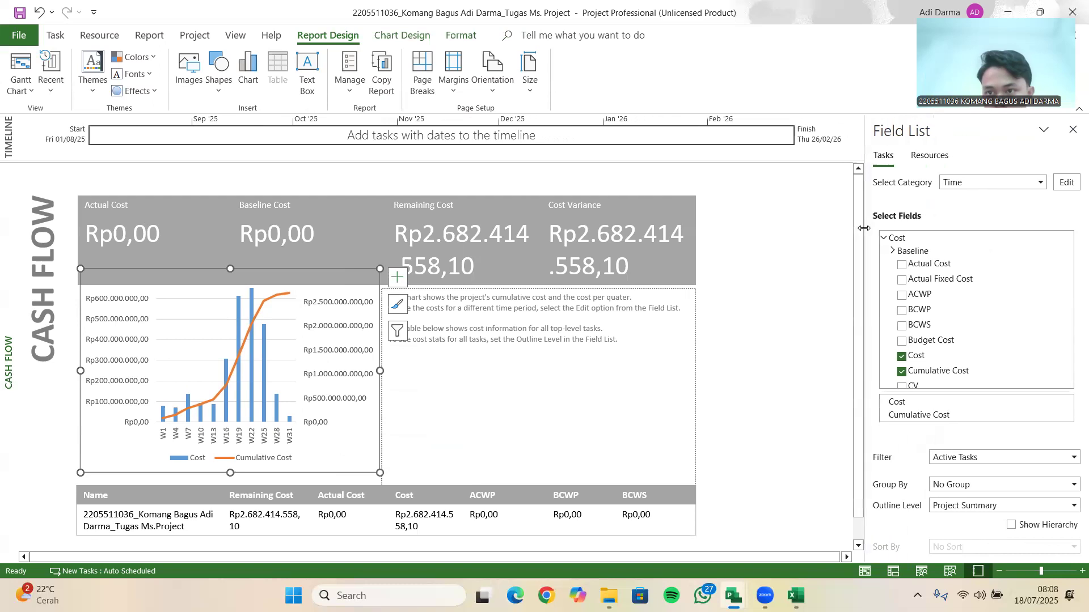
{"action": "left_click", "coordinate": [1041, 182]}
{"action": "left_click", "coordinate": [1041, 182]}
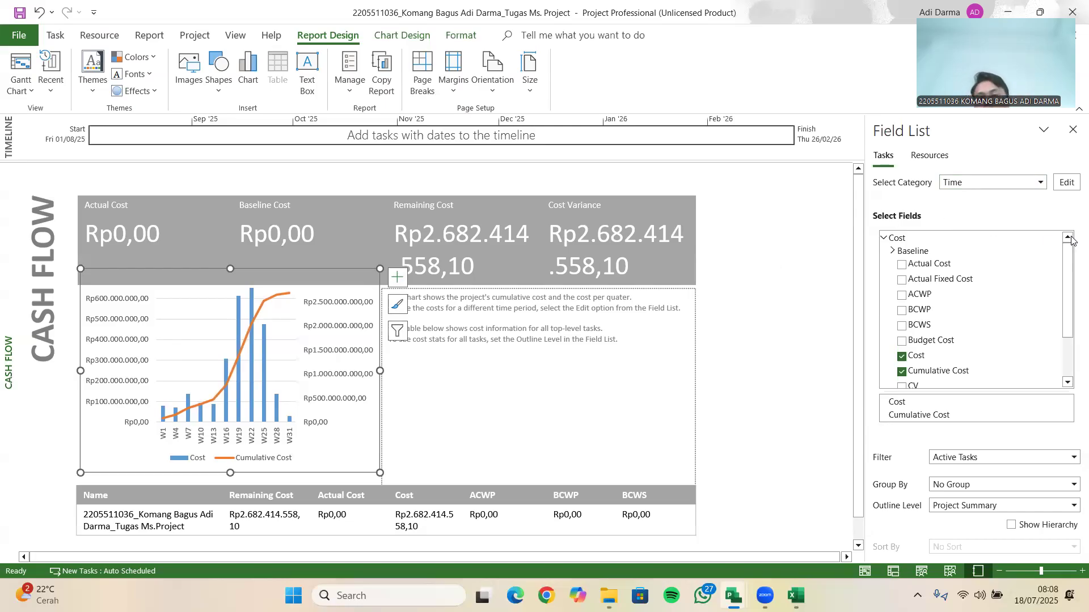
{"action": "left_click", "coordinate": [1066, 182]}
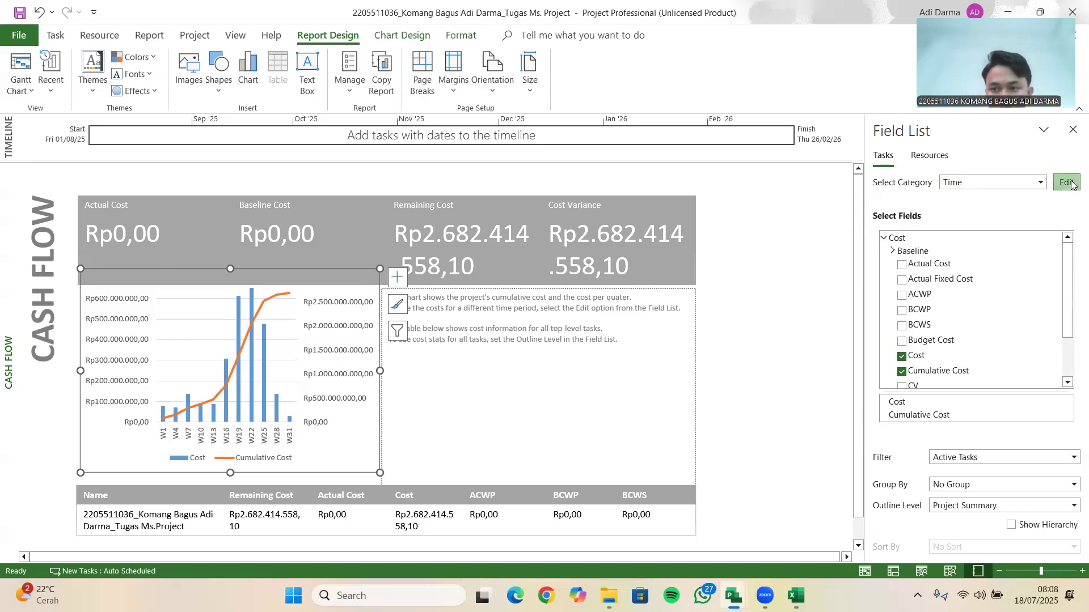
{"action": "left_click", "coordinate": [624, 257]}
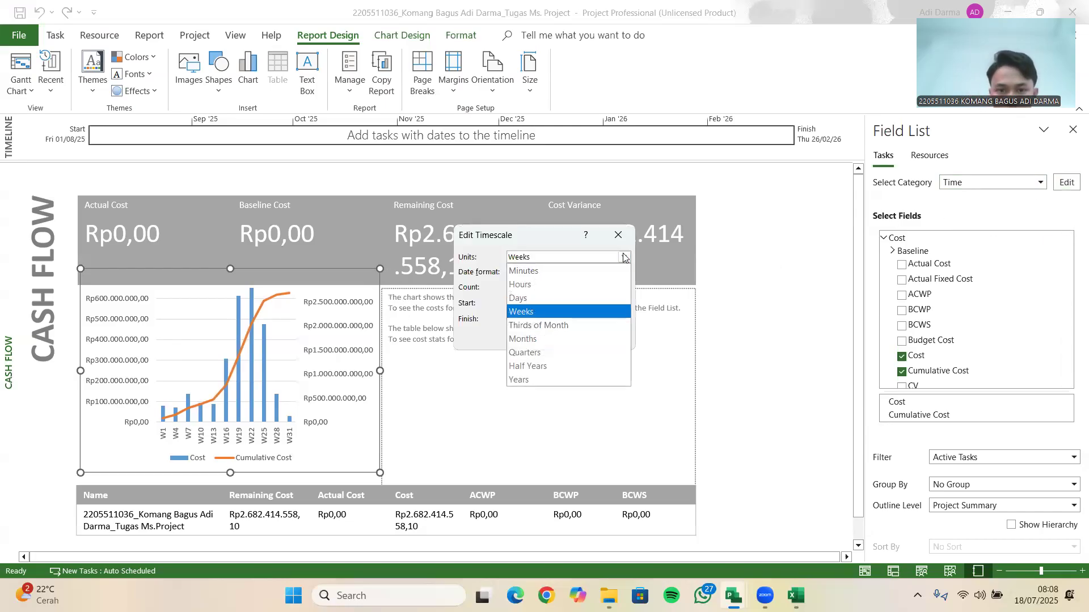
{"action": "left_click", "coordinate": [562, 313]}
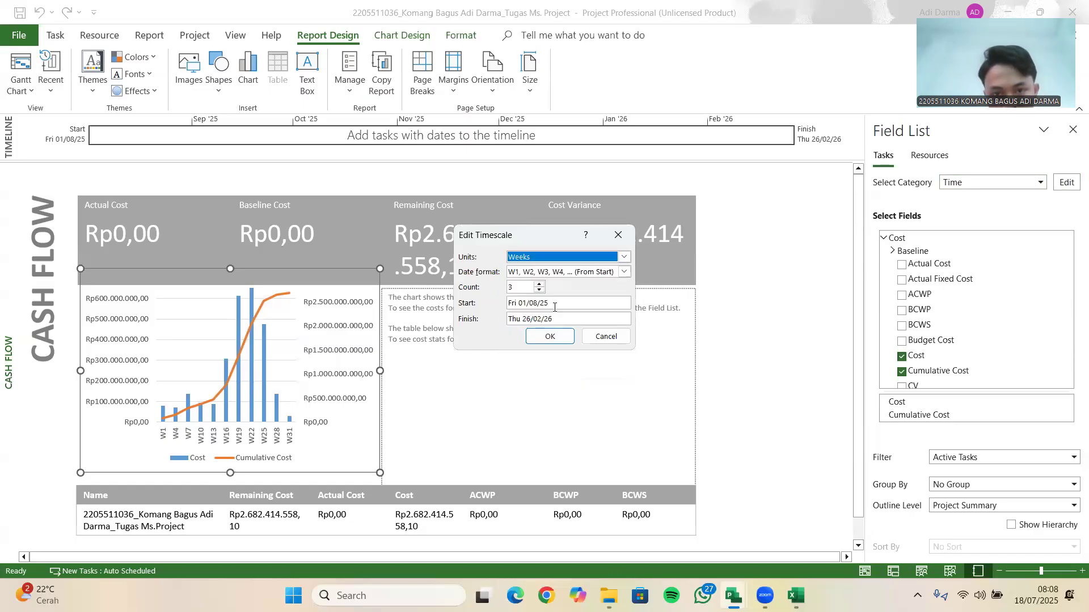
{"action": "left_click", "coordinate": [623, 272]}
{"action": "scroll", "coordinate": [566, 468], "scroll_direction": "down", "scroll_amount": 2}
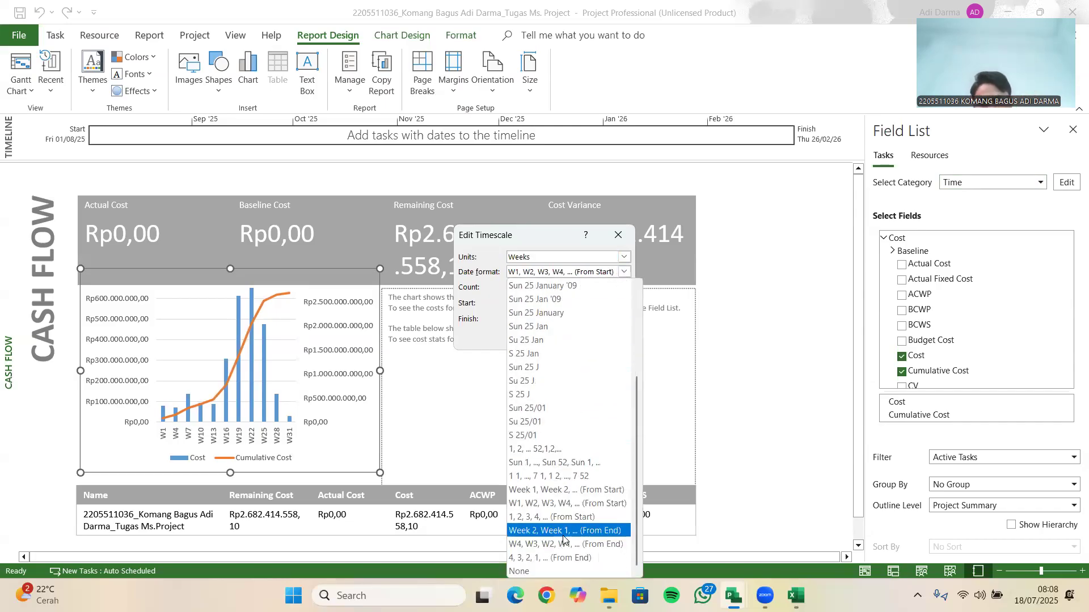
{"action": "left_click", "coordinate": [562, 504]}
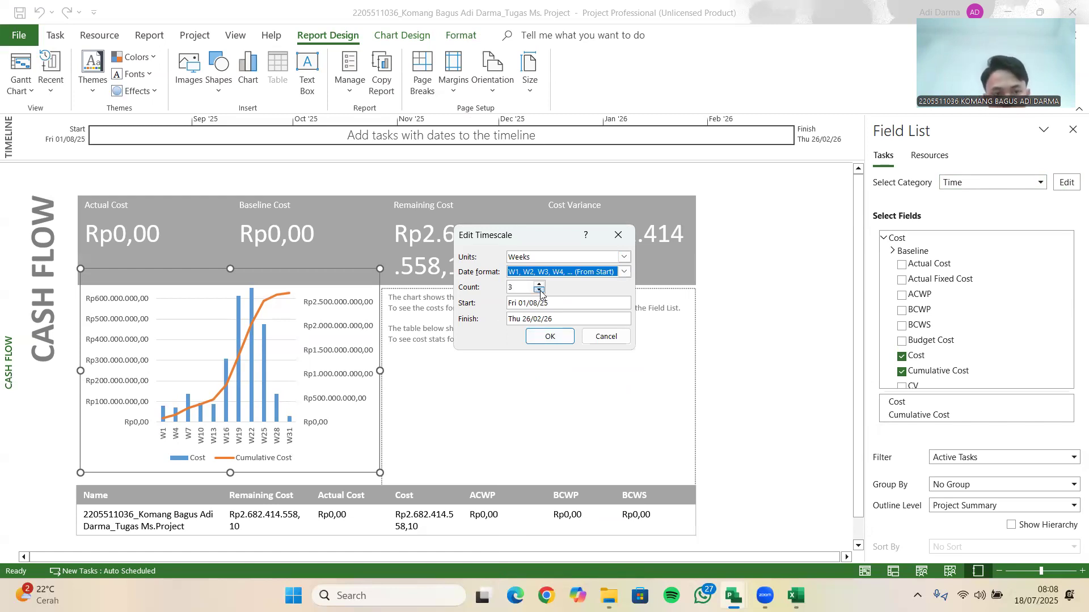
{"action": "left_click", "coordinate": [540, 340]}
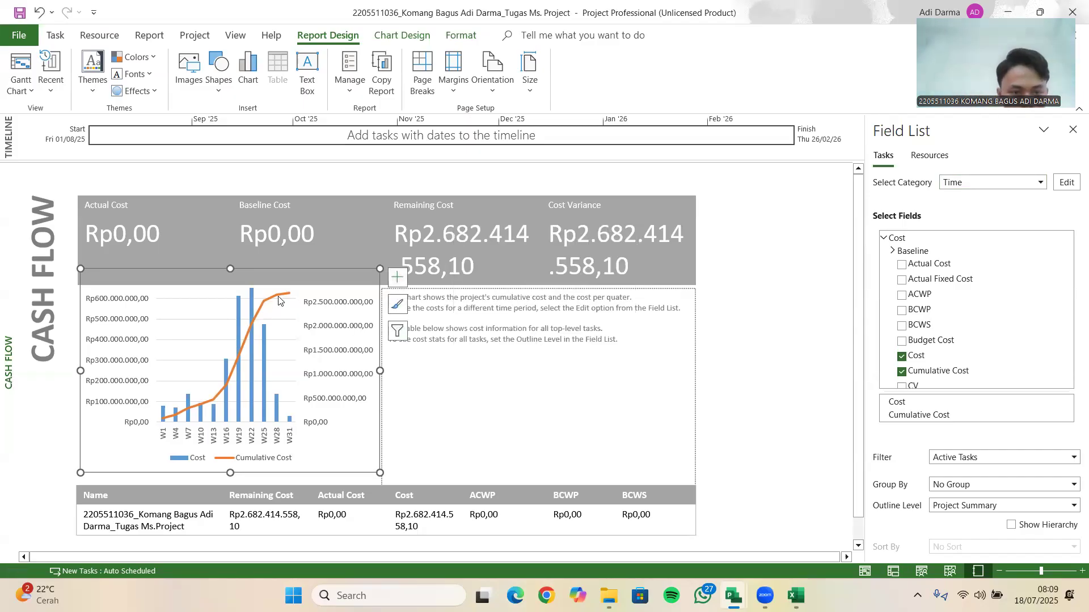
- Switch to the Contoh Tugas Ms. Project workbook in Excel and examine the S-curve on the TIME SCHEDULE DENGAN KURVA sheet
{"action": "left_click", "coordinate": [796, 596]}
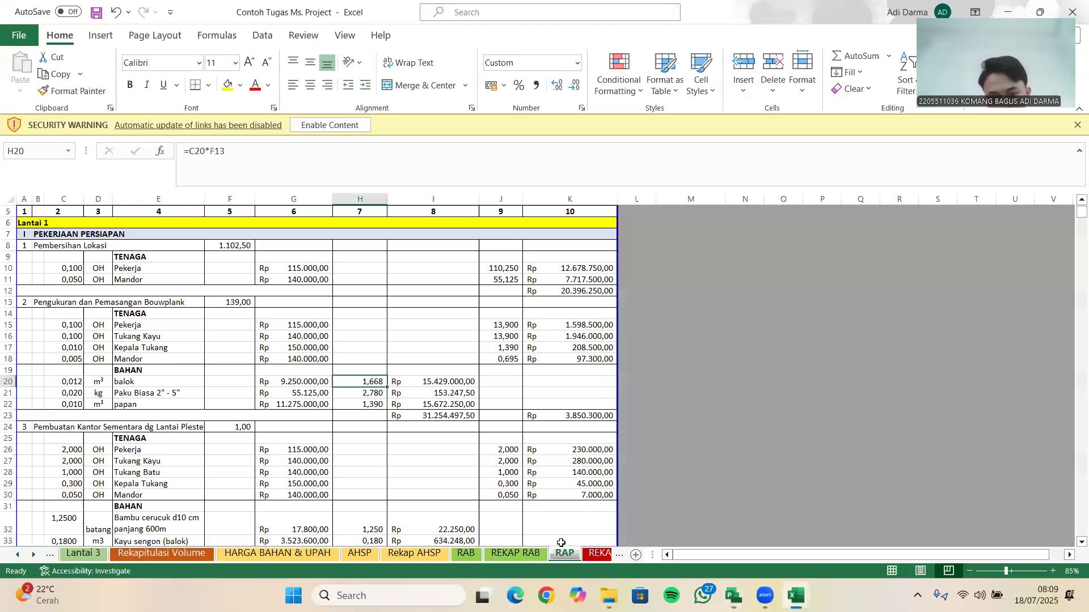
{"action": "left_click", "coordinate": [593, 552]}
{"action": "left_click", "coordinate": [601, 556]}
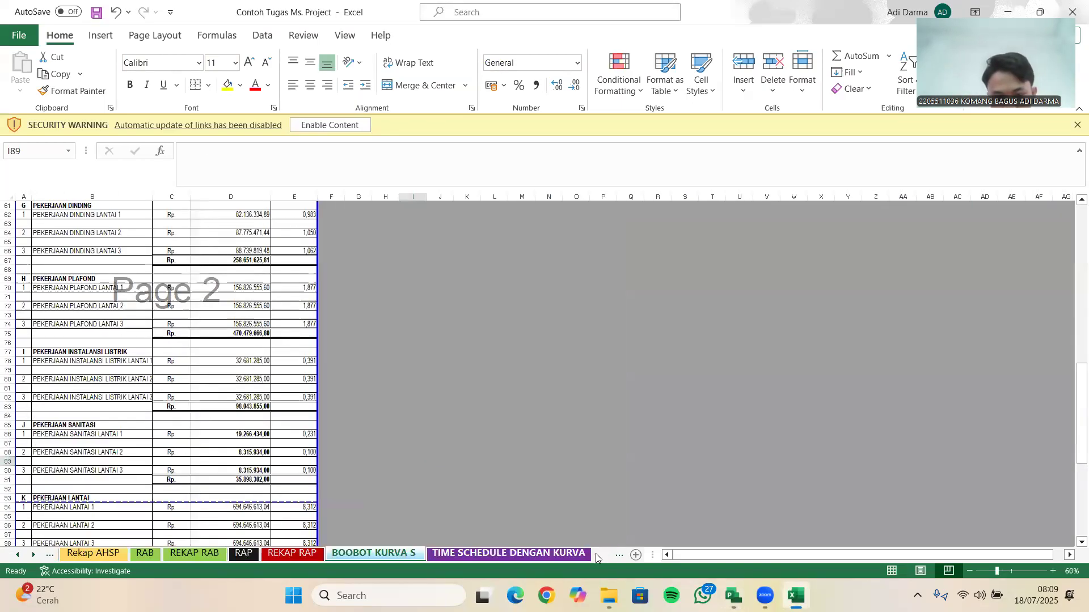
{"action": "left_click", "coordinate": [587, 553]}
{"action": "scroll", "coordinate": [542, 381], "scroll_direction": "down", "scroll_amount": 3}
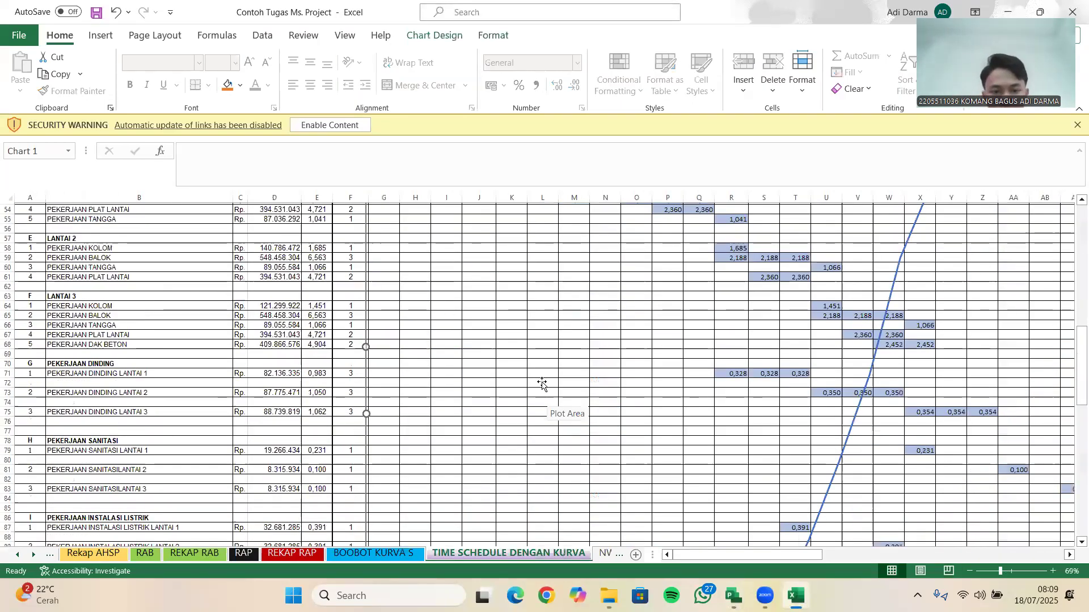
{"action": "left_click", "coordinate": [599, 379]}
{"action": "scroll", "coordinate": [511, 381], "scroll_direction": "down", "scroll_amount": 2}
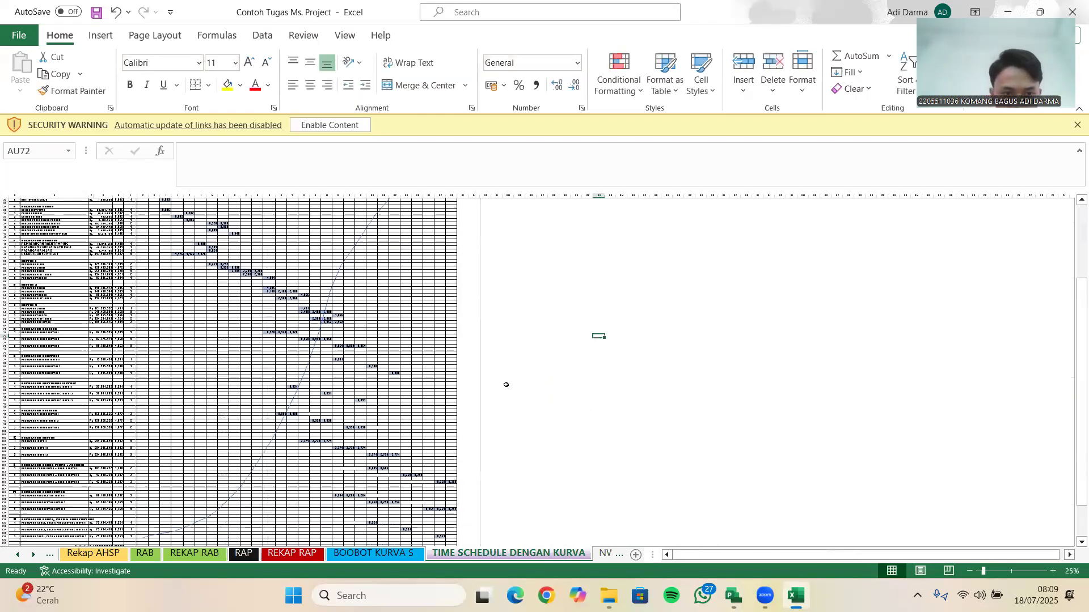
{"action": "scroll", "coordinate": [482, 408], "scroll_direction": "up", "scroll_amount": 3}
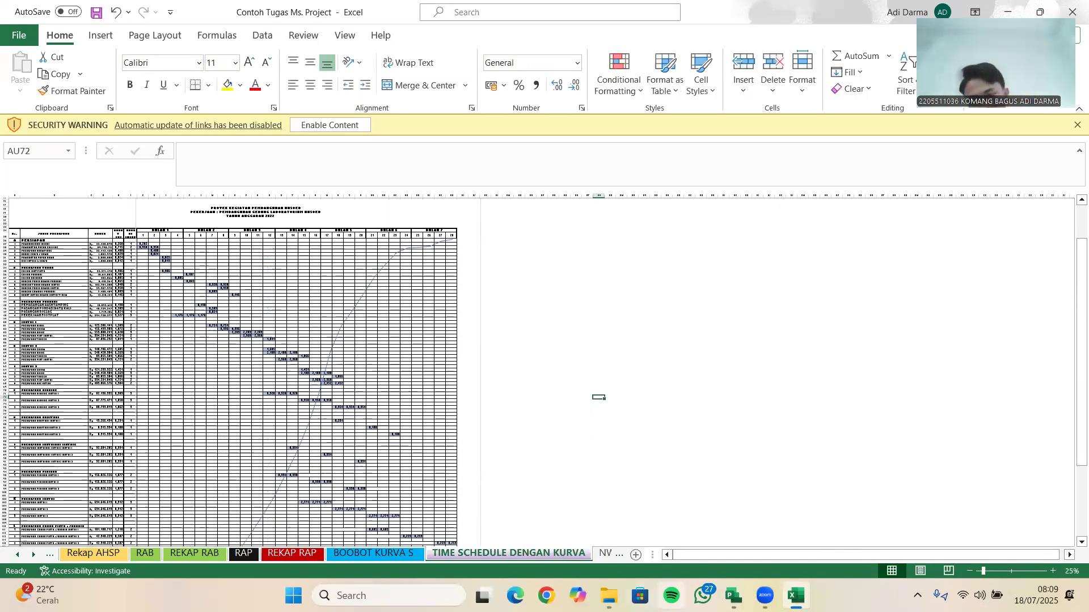
- Switch back to the completed schedule in Project, close the chart's Field List and display the Gantt Chart
{"action": "left_click", "coordinate": [732, 594]}
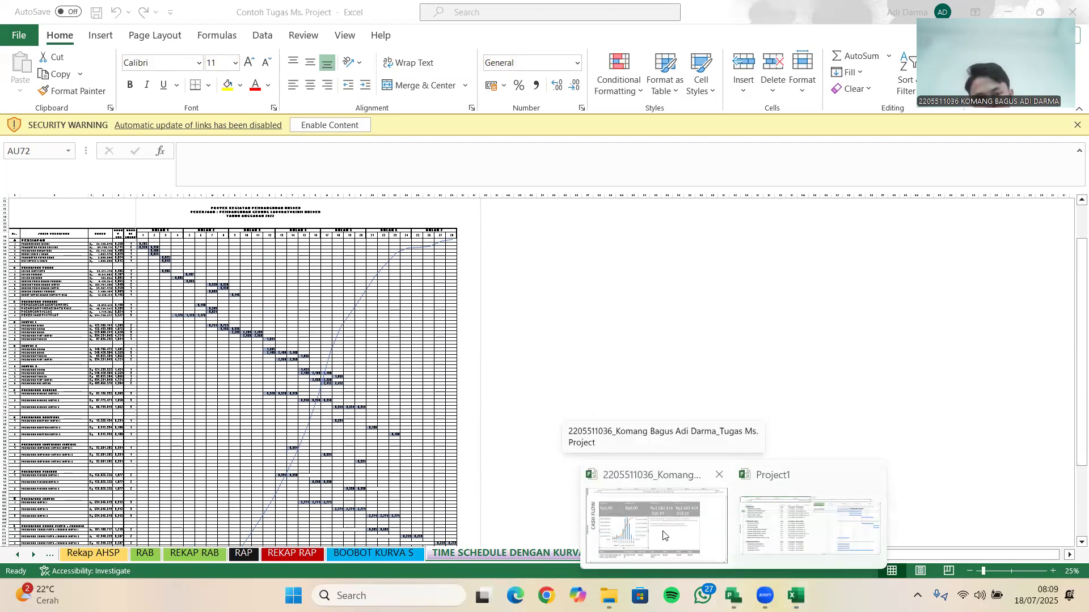
{"action": "left_click", "coordinate": [681, 543]}
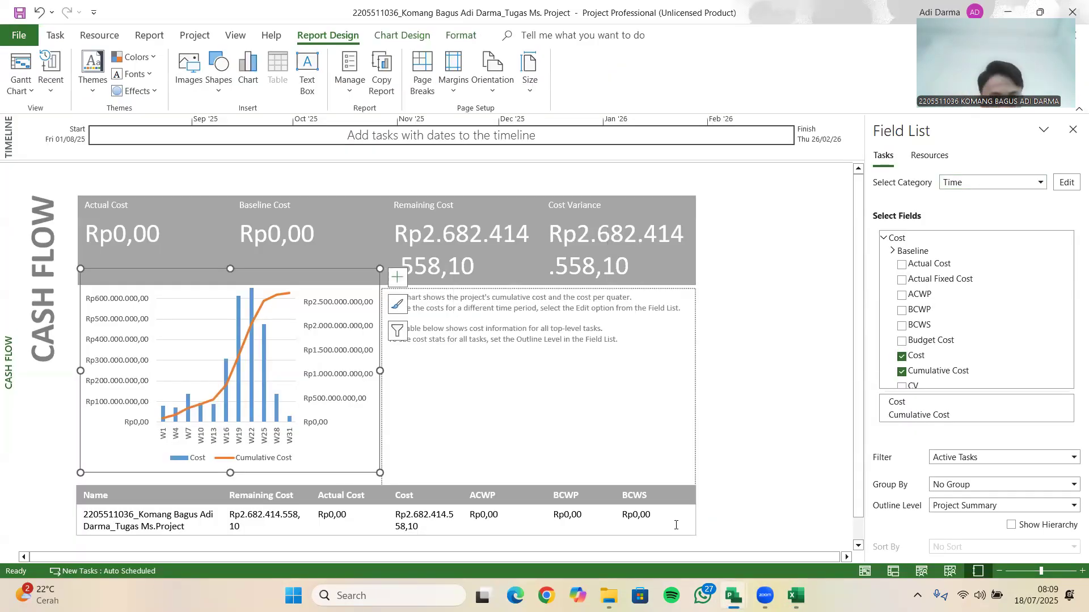
{"action": "left_click", "coordinate": [1072, 132]}
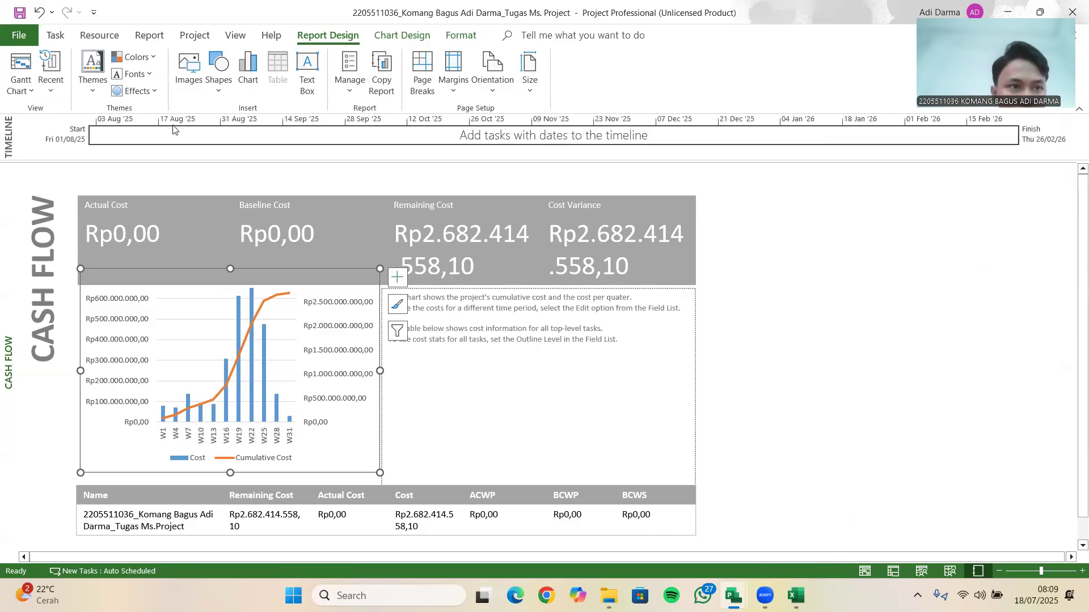
{"action": "left_click", "coordinate": [13, 65]}
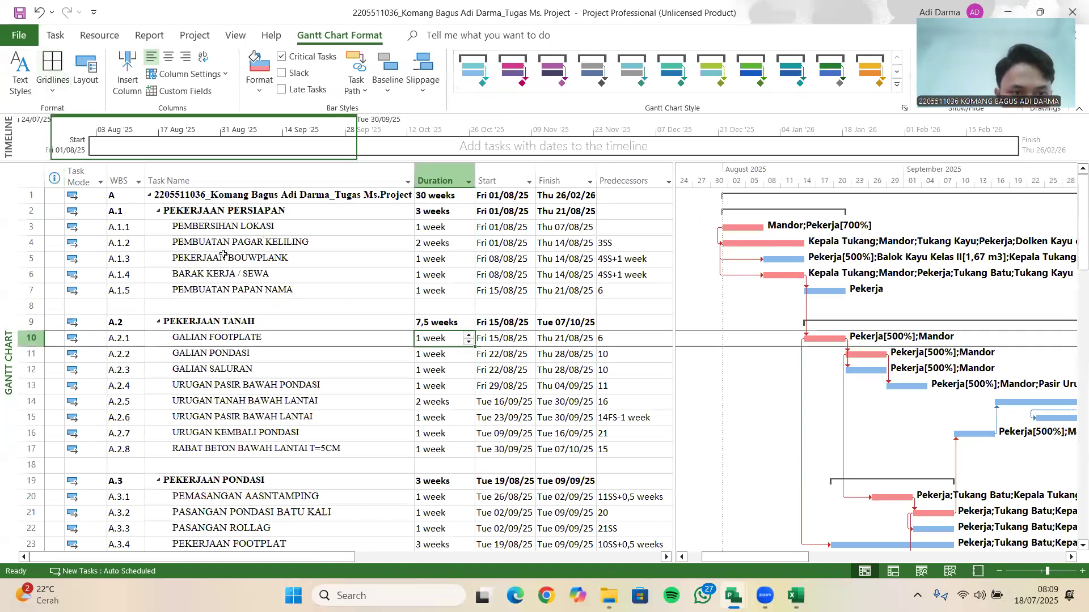
- Select the five PEKERJAAN PERSIAPAN subtasks, from PEMBERSIHAN LOKASI to PEMBUATAN PAPAN NAMA, for a progress update
{"action": "left_click", "coordinate": [407, 251]}
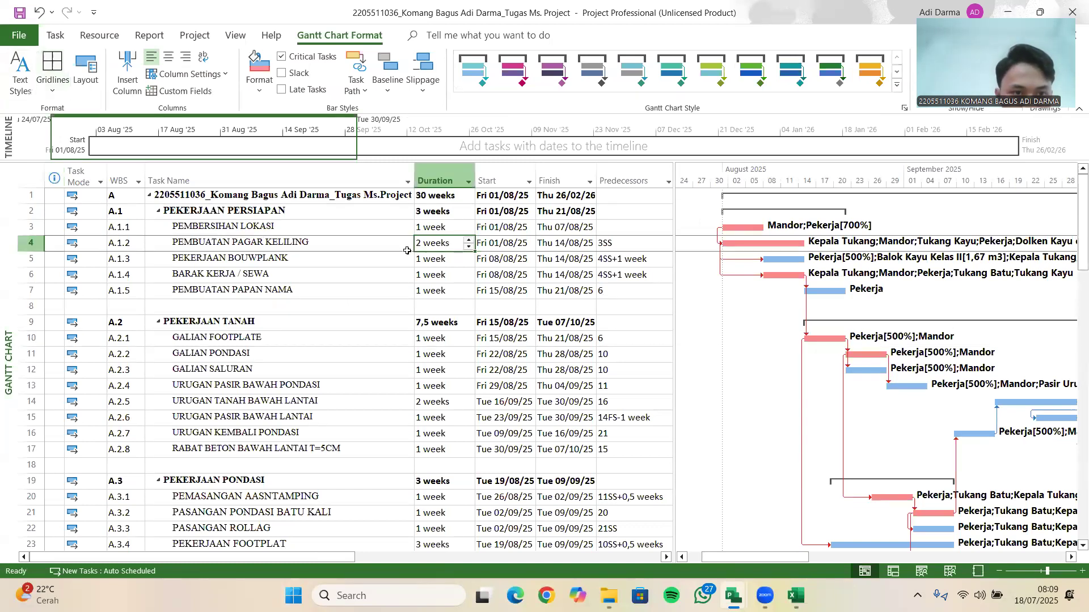
{"action": "left_click", "coordinate": [307, 292]}
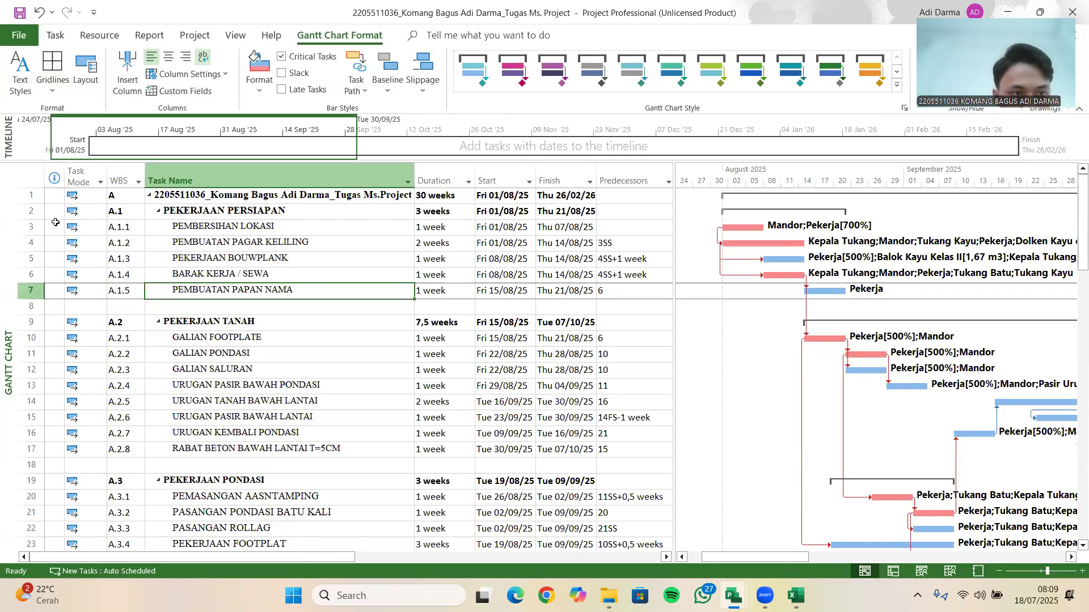
{"action": "left_click_drag", "start_coordinate": [34, 227], "coordinate": [43, 289]}
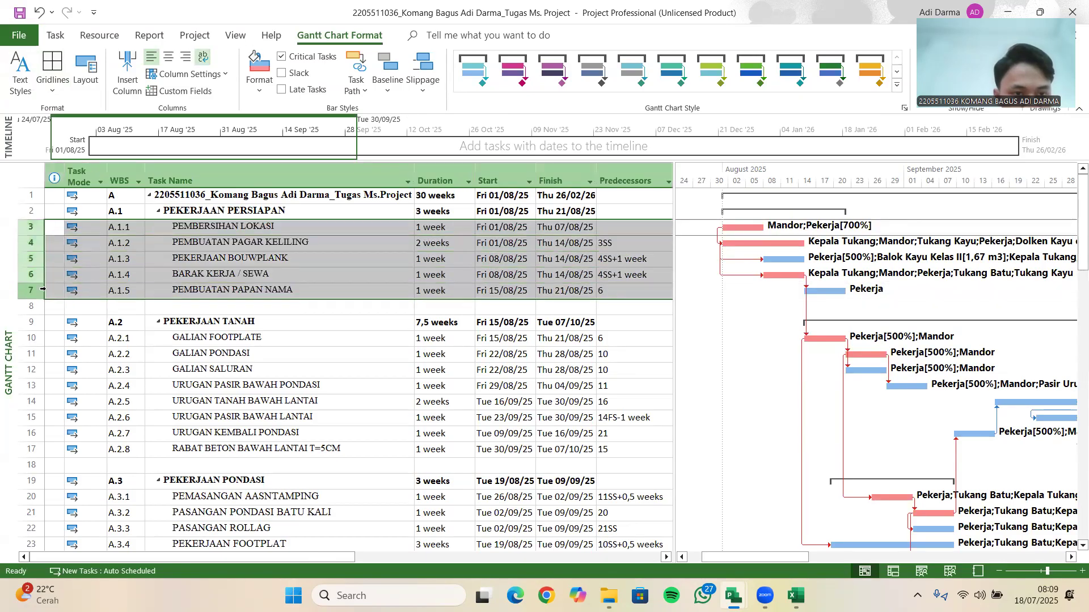
{"action": "left_click", "coordinate": [258, 224]}
{"action": "left_click", "coordinate": [199, 263]}
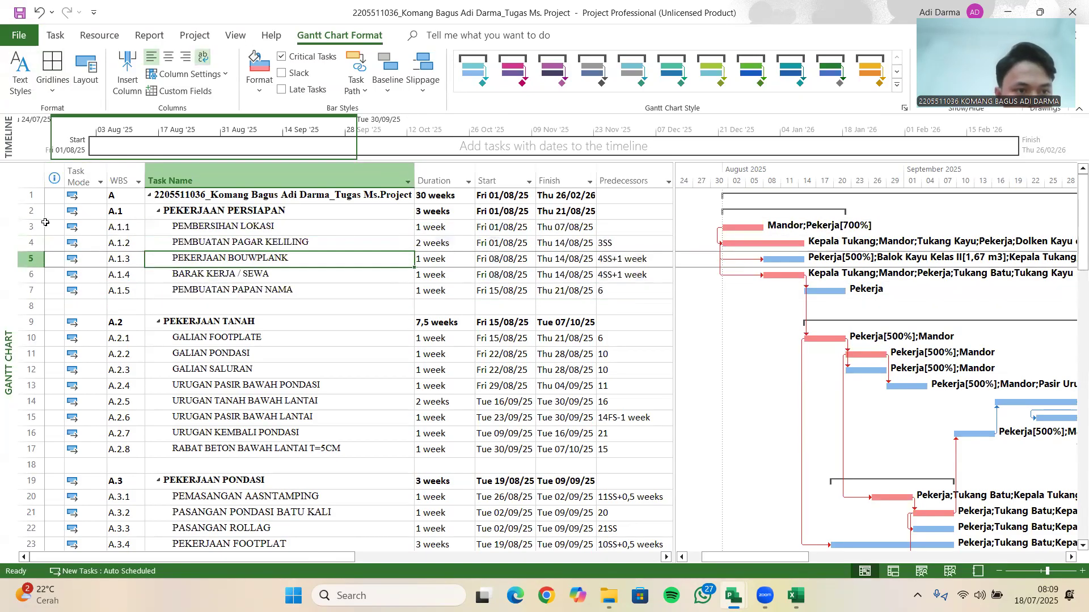
{"action": "left_click", "coordinate": [34, 225]}
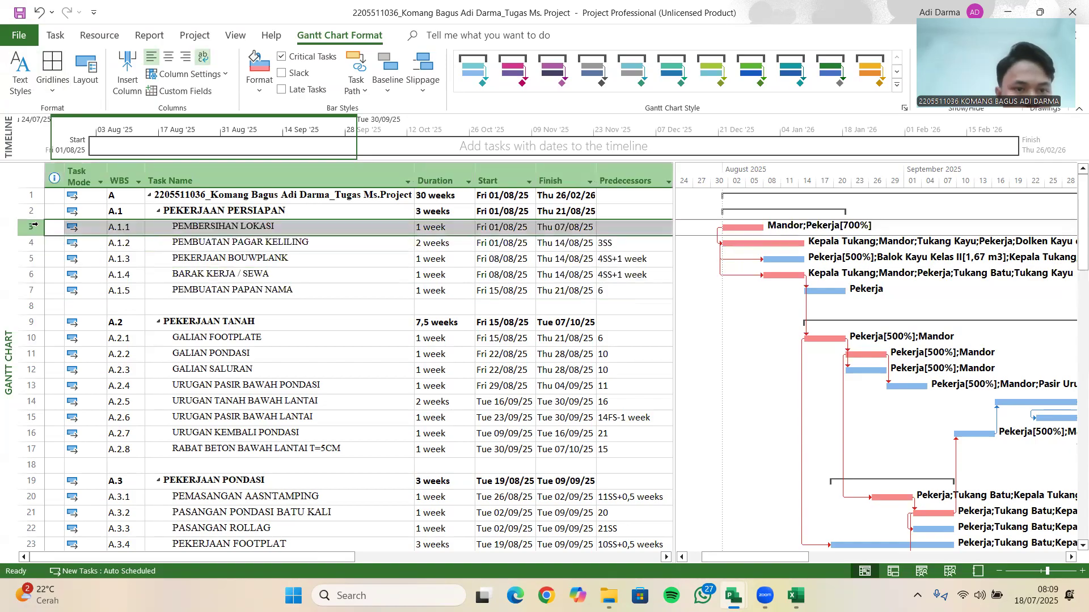
{"action": "left_click_drag", "start_coordinate": [34, 226], "coordinate": [43, 289]}
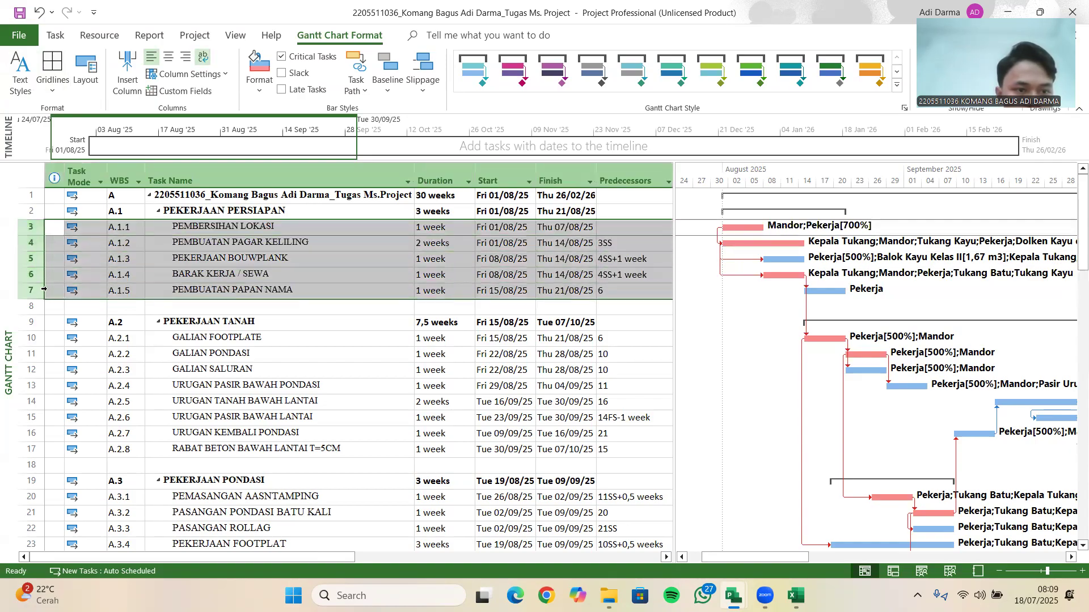
{"action": "left_click", "coordinate": [51, 38]}
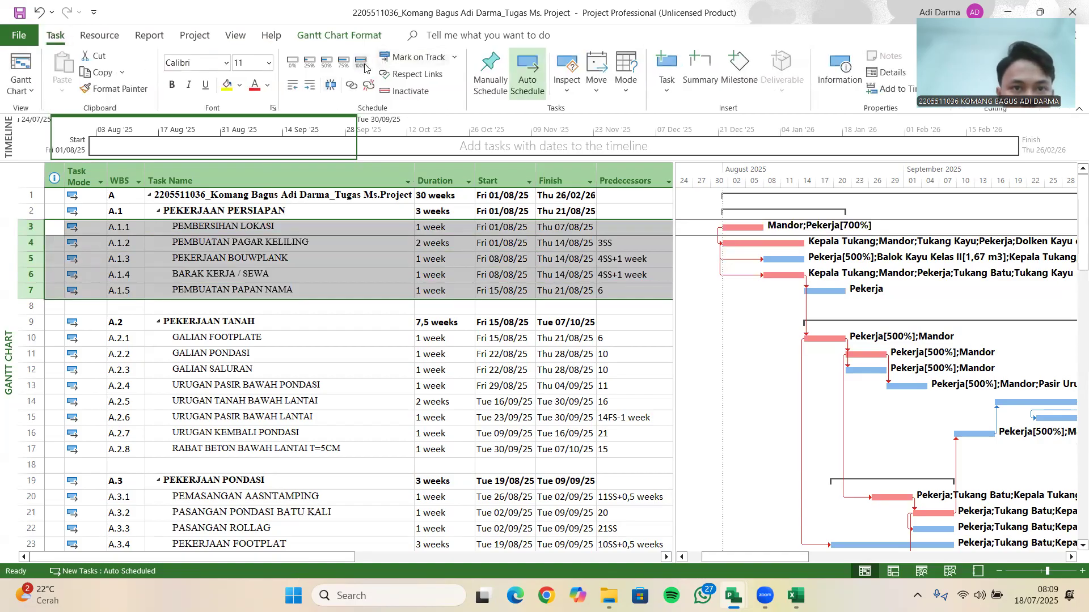
{"action": "left_click", "coordinate": [455, 57]}
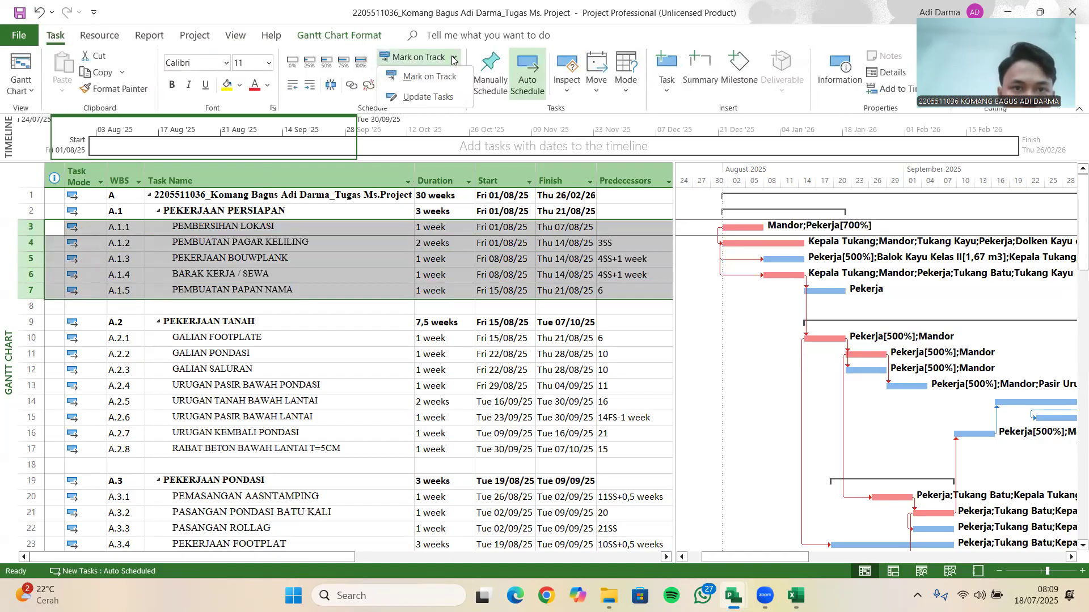
{"action": "left_click", "coordinate": [431, 97]}
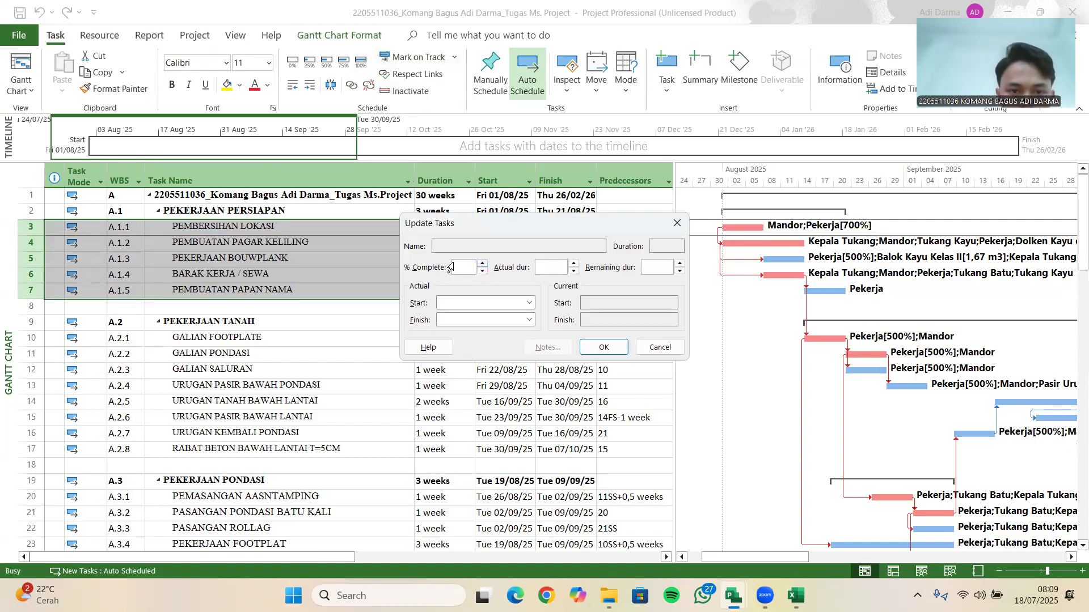
{"action": "left_click", "coordinate": [603, 347]}
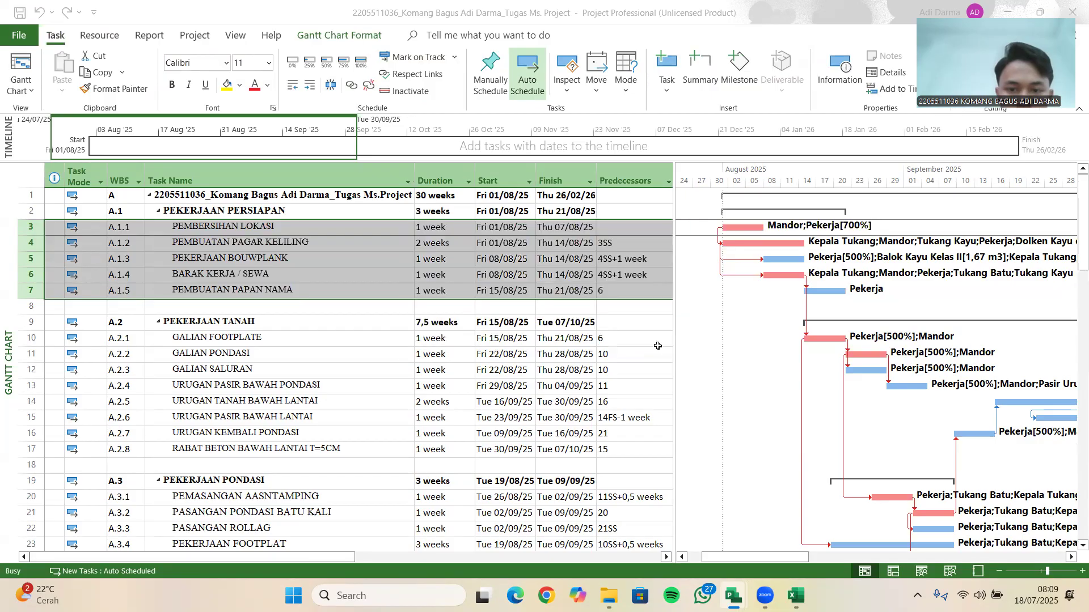
- Mark the selected PEKERJAAN PERSIAPAN subtasks as 100% complete and check their completion indicators
{"action": "left_click", "coordinate": [361, 62]}
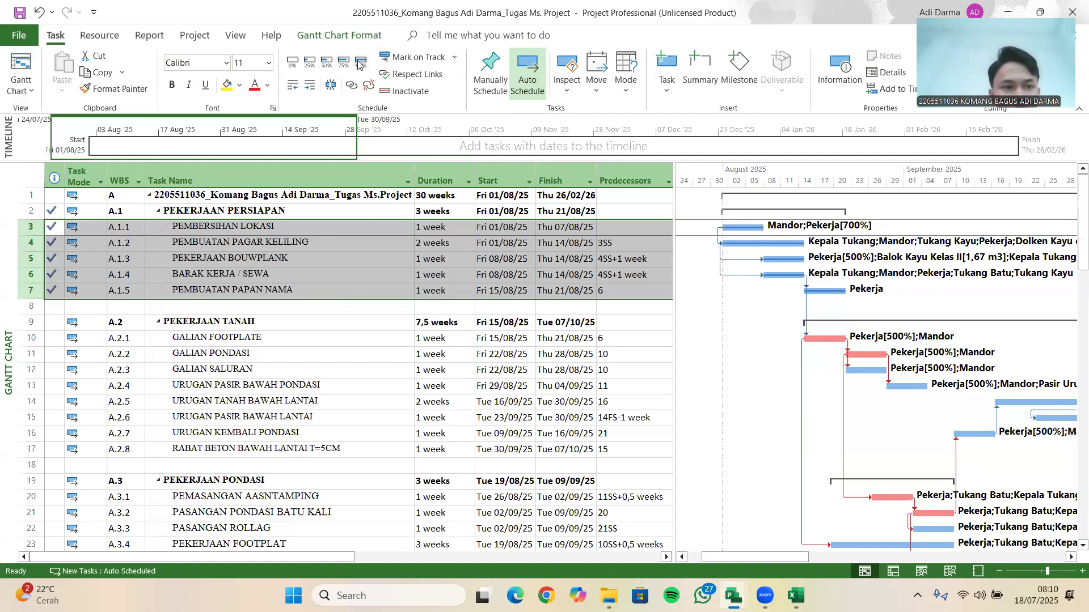
{"action": "left_click", "coordinate": [236, 284]}
{"action": "left_click", "coordinate": [62, 228]}
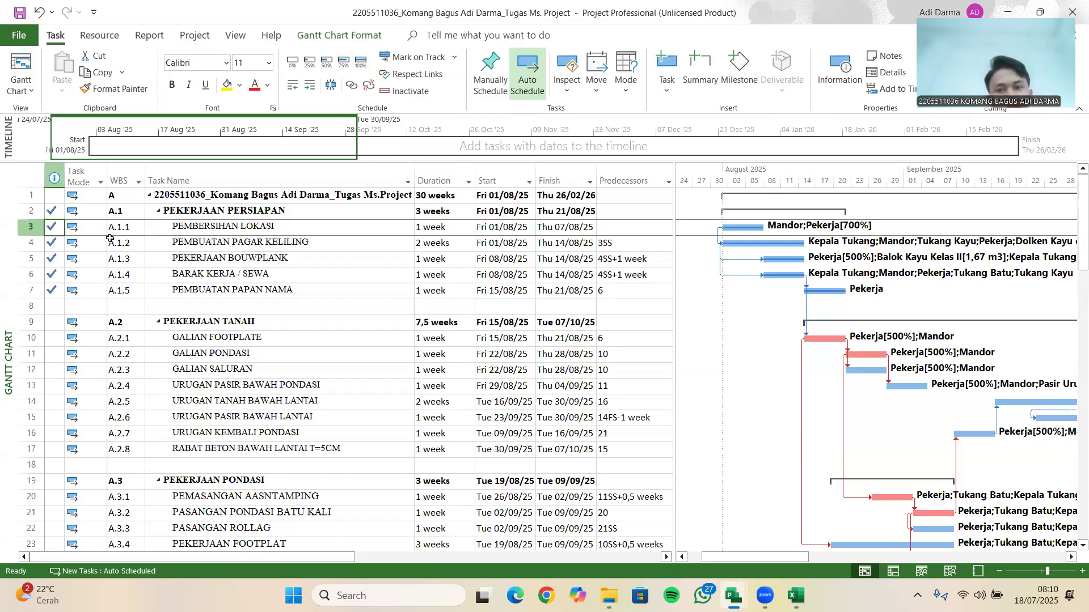
- Mark all subtasks of PEKERJAAN TANAH and PEKERJAAN PONDASI as 100% complete
{"action": "left_click_drag", "start_coordinate": [31, 338], "coordinate": [37, 449]}
{"action": "left_click", "coordinate": [360, 61]}
{"action": "scroll", "coordinate": [28, 397], "scroll_direction": "down", "scroll_amount": 2}
{"action": "left_click_drag", "start_coordinate": [28, 397], "coordinate": [31, 449]}
{"action": "left_click", "coordinate": [361, 61]}
- Mark the LANTAI 1 subtasks, from PEKERJAAN SLOOF to PEKERJAAN TANGGA, as 100% complete
{"action": "scroll", "coordinate": [290, 291], "scroll_direction": "down", "scroll_amount": 2}
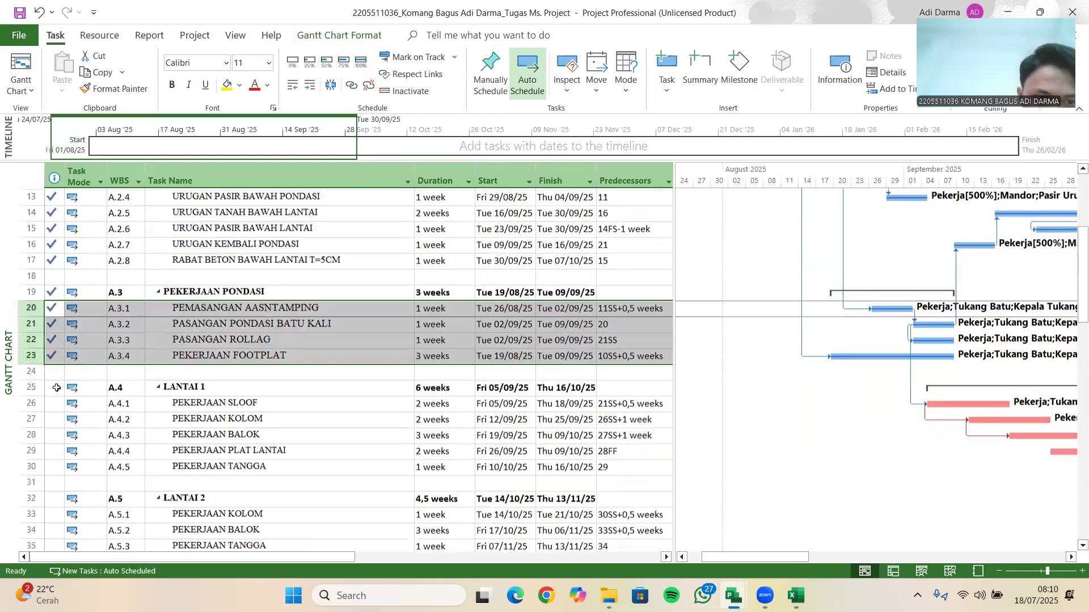
{"action": "left_click_drag", "start_coordinate": [31, 401], "coordinate": [49, 460]}
{"action": "left_click", "coordinate": [361, 61]}
- Mark all subtasks of LANTAI 2 and LANTAI 3 as 100% complete
{"action": "scroll", "coordinate": [69, 381], "scroll_direction": "down", "scroll_amount": 3}
{"action": "left_click_drag", "start_coordinate": [69, 381], "coordinate": [90, 420]}
{"action": "left_click", "coordinate": [284, 401]}
{"action": "left_click_drag", "start_coordinate": [35, 370], "coordinate": [48, 474]}
{"action": "left_click", "coordinate": [361, 62]}
{"action": "scroll", "coordinate": [45, 419], "scroll_direction": "down", "scroll_amount": 1}
{"action": "left_click", "coordinate": [362, 62]}
- Mark the three PEKERJAAN DINDING subtasks and the three PEKERJAAN SANITASI subtasks as 100% complete
{"action": "scroll", "coordinate": [36, 340], "scroll_direction": "down", "scroll_amount": 4}
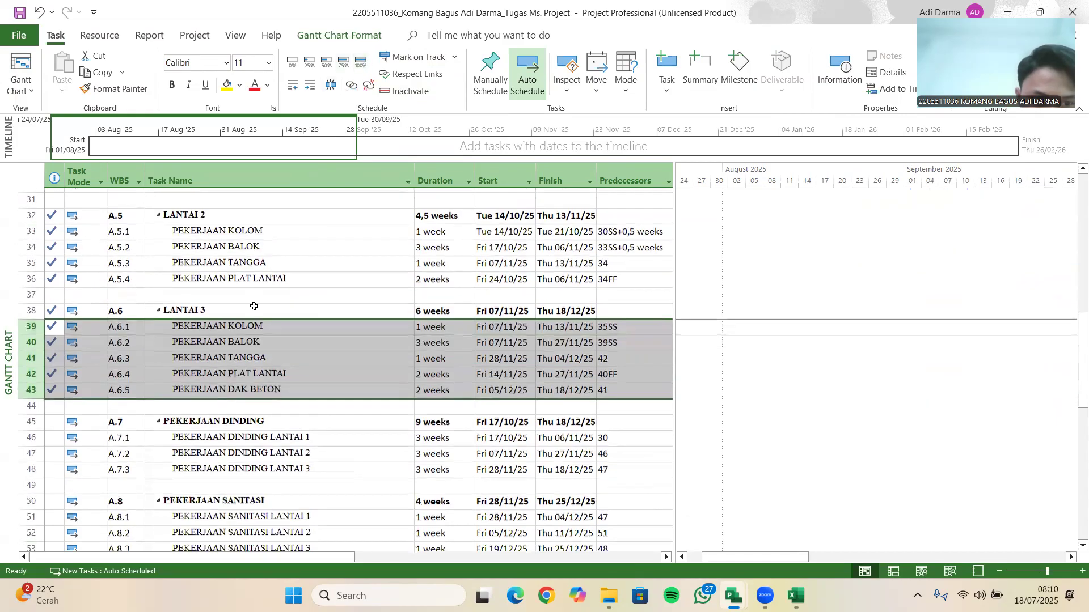
{"action": "left_click_drag", "start_coordinate": [33, 338], "coordinate": [37, 374]}
{"action": "left_click", "coordinate": [361, 63]}
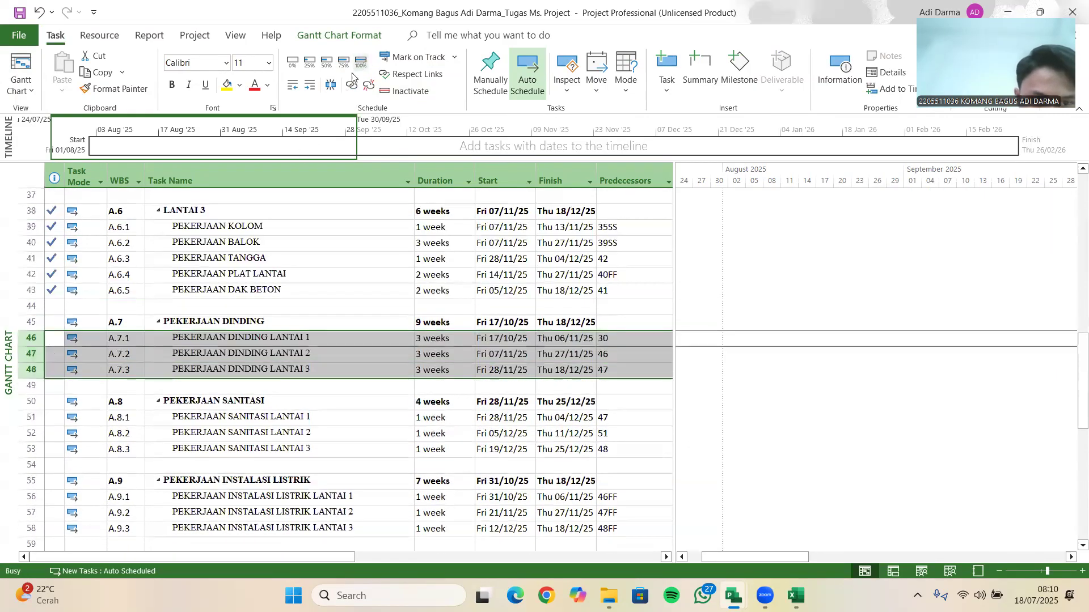
{"action": "left_click_drag", "start_coordinate": [31, 417], "coordinate": [30, 450]}
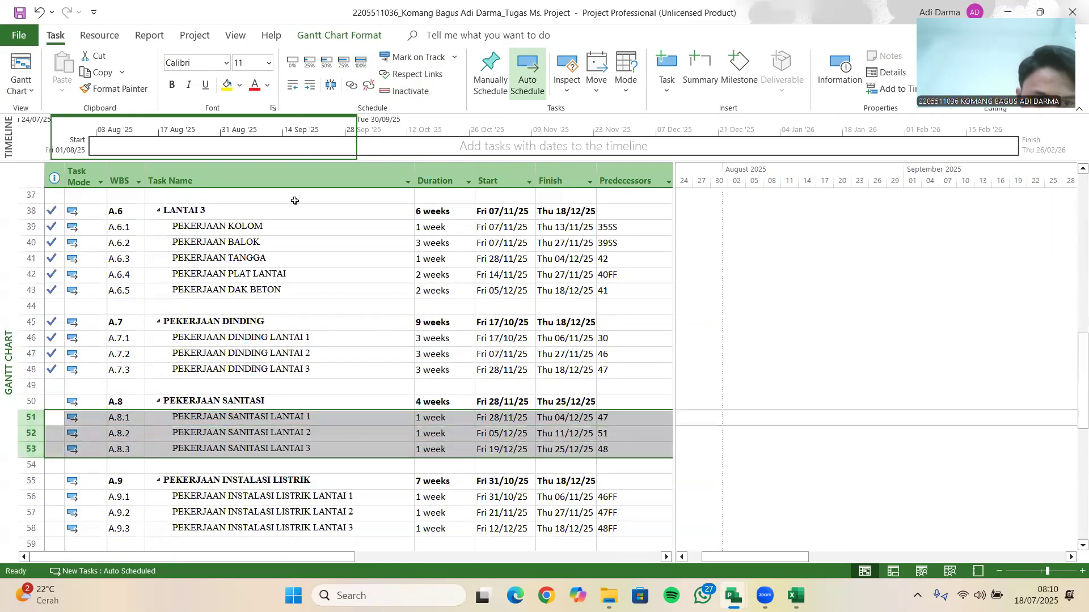
{"action": "left_click", "coordinate": [361, 62]}
- Mark the three PEKERJAAN INSTALASI LISTRIK subtasks as 100% complete
{"action": "scroll", "coordinate": [49, 362], "scroll_direction": "down", "scroll_amount": 3}
{"action": "left_click_drag", "start_coordinate": [50, 357], "coordinate": [45, 386]}
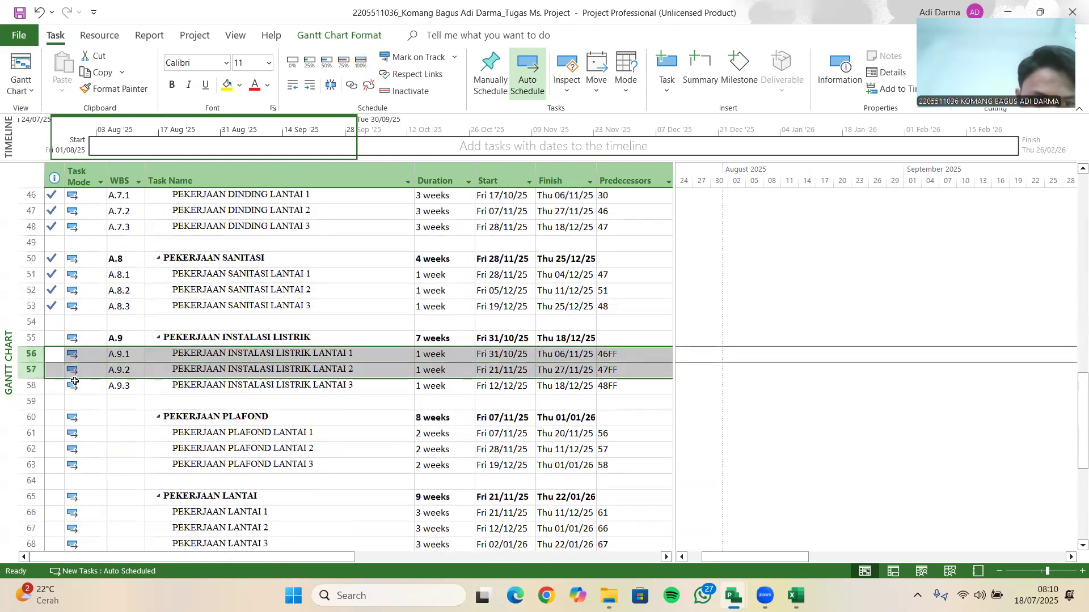
{"action": "left_click", "coordinate": [362, 63]}
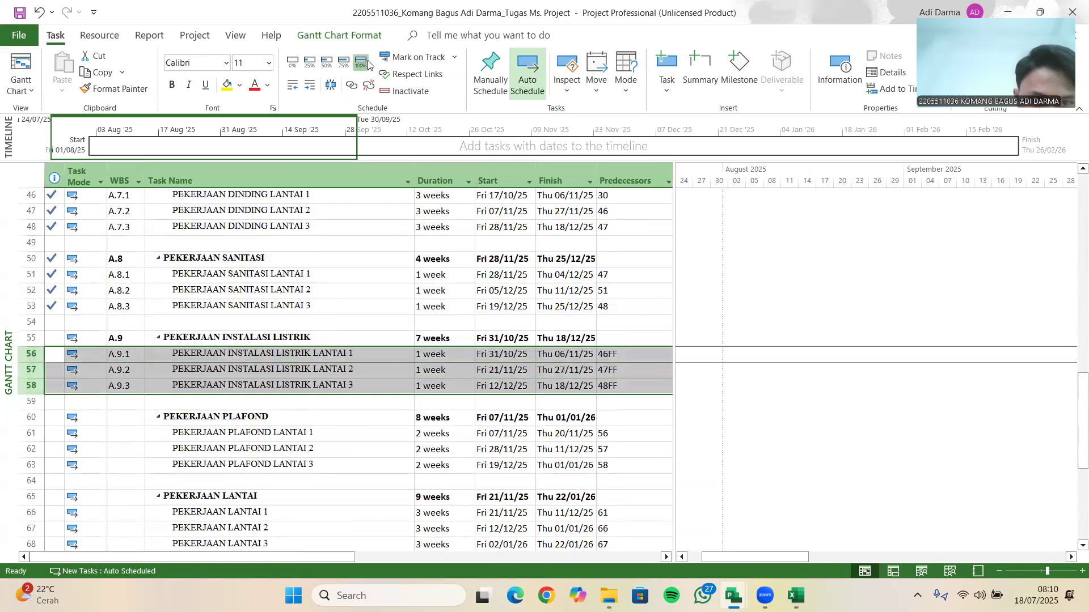
- Mark the three PEKERJAAN PLAFOND subtasks and the three PEKERJAAN LANTAI subtasks as 100% complete
{"action": "scroll", "coordinate": [35, 336], "scroll_direction": "down", "scroll_amount": 2}
{"action": "left_click_drag", "start_coordinate": [36, 336], "coordinate": [33, 369]}
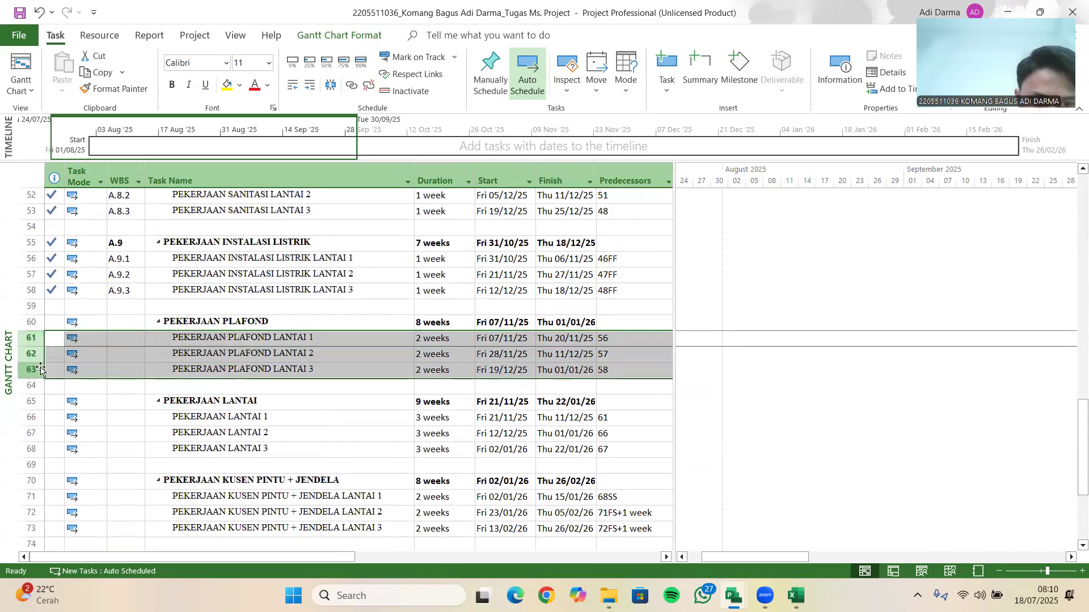
{"action": "left_click", "coordinate": [361, 63]}
{"action": "scroll", "coordinate": [15, 322], "scroll_direction": "down", "scroll_amount": 1}
{"action": "scroll", "coordinate": [16, 321], "scroll_direction": "down", "scroll_amount": 1}
{"action": "left_click_drag", "start_coordinate": [31, 322], "coordinate": [31, 354]}
{"action": "left_click", "coordinate": [361, 62]}
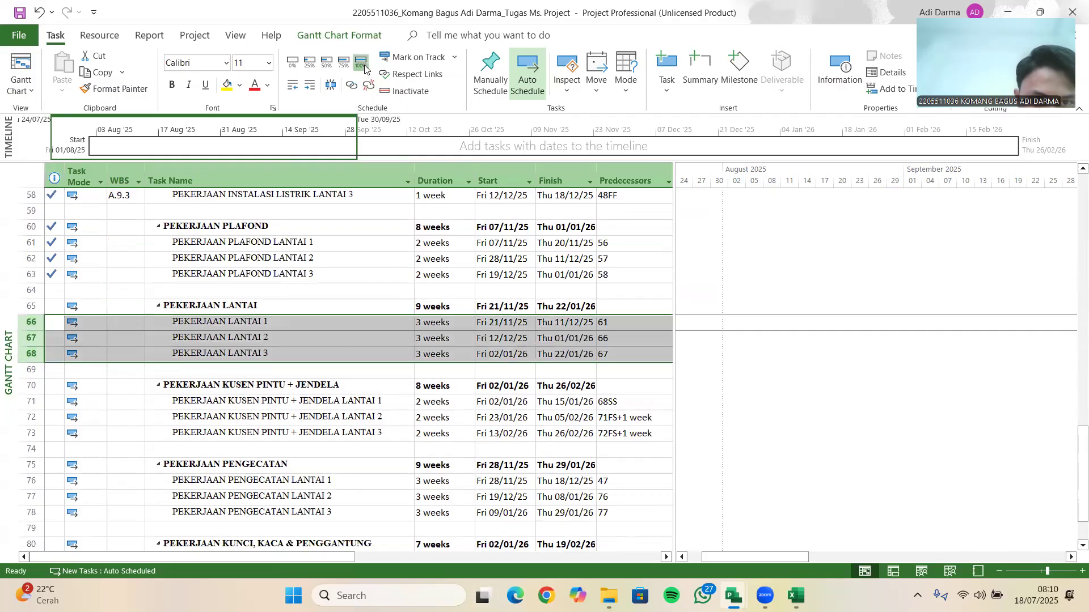
- Mark the three PEKERJAAN KUSEN PINTU + JENDELA subtasks as 100% complete
{"action": "scroll", "coordinate": [34, 325], "scroll_direction": "down", "scroll_amount": 2}
{"action": "left_click_drag", "start_coordinate": [31, 306], "coordinate": [32, 337]}
{"action": "left_click", "coordinate": [361, 62]}
- Mark the three PEKERJAAN PENGECATAN subtasks and the three PEKERJAAN KUNCI, KACA & PENGGANTUNG subtasks as 100% complete
{"action": "left_click_drag", "start_coordinate": [22, 384], "coordinate": [29, 418]}
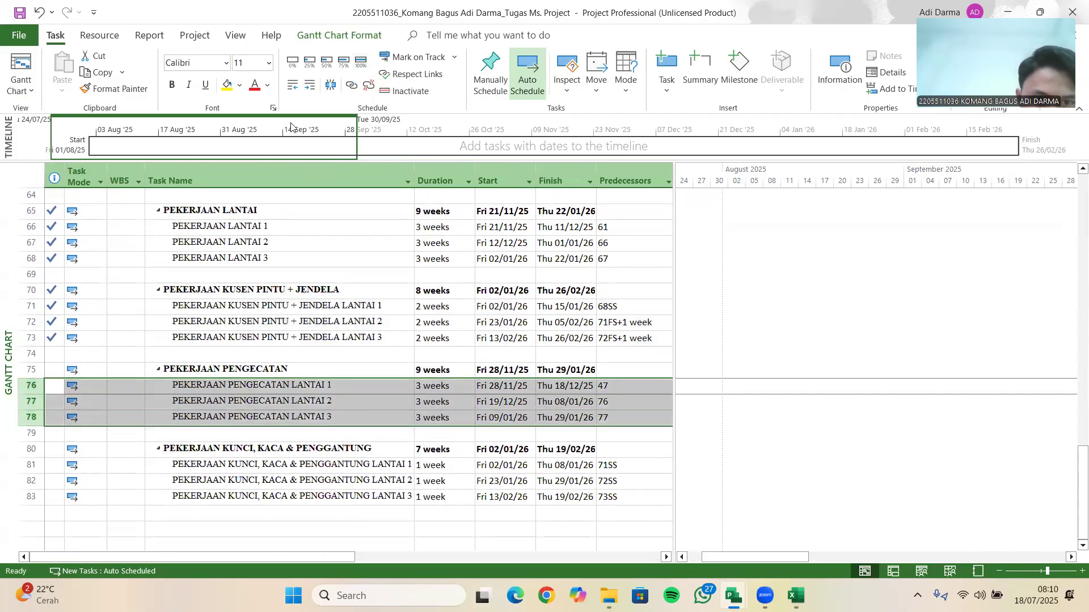
{"action": "left_click", "coordinate": [362, 63]}
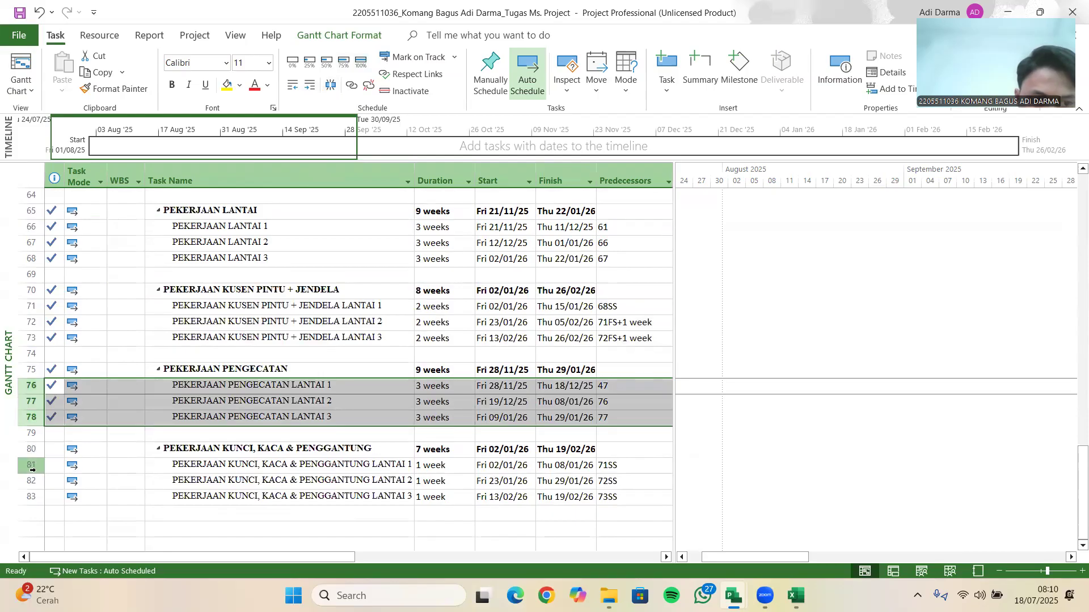
{"action": "left_click_drag", "start_coordinate": [31, 465], "coordinate": [31, 497]}
{"action": "left_click", "coordinate": [361, 62]}
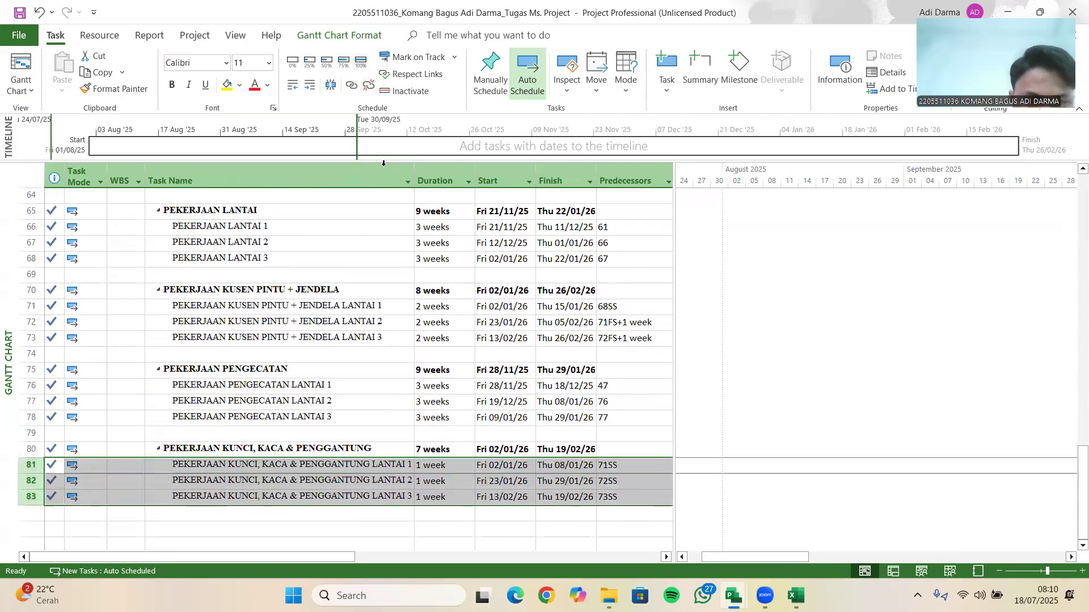
- Add an Actual Cost column after the Cost column in the task table
{"action": "scroll", "coordinate": [345, 384], "scroll_direction": "up", "scroll_amount": 15}
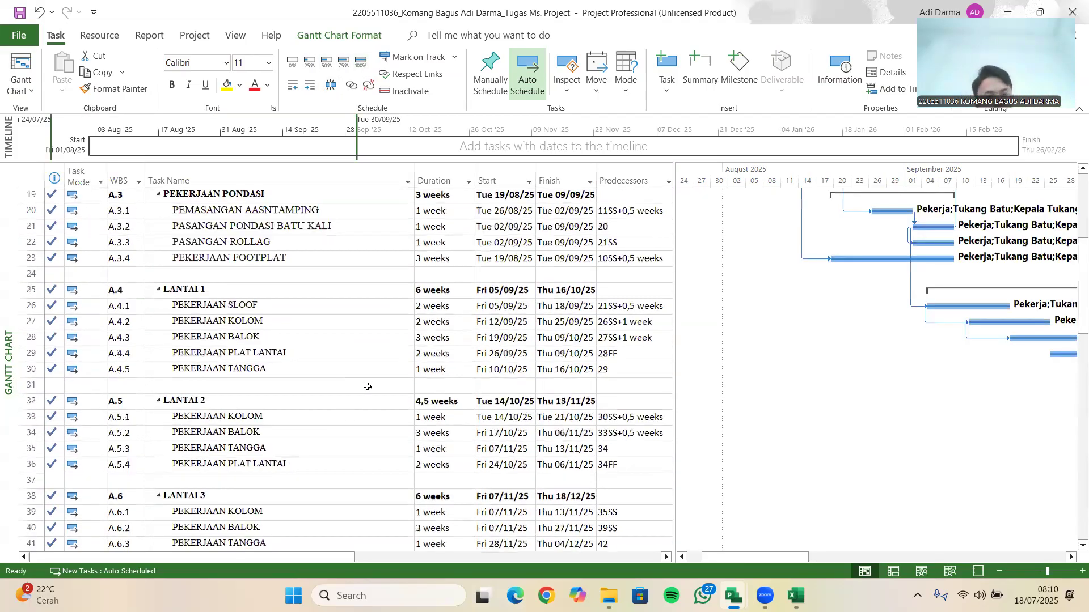
{"action": "scroll", "coordinate": [368, 386], "scroll_direction": "up", "scroll_amount": 6}
{"action": "left_click_drag", "start_coordinate": [344, 560], "coordinate": [695, 540]}
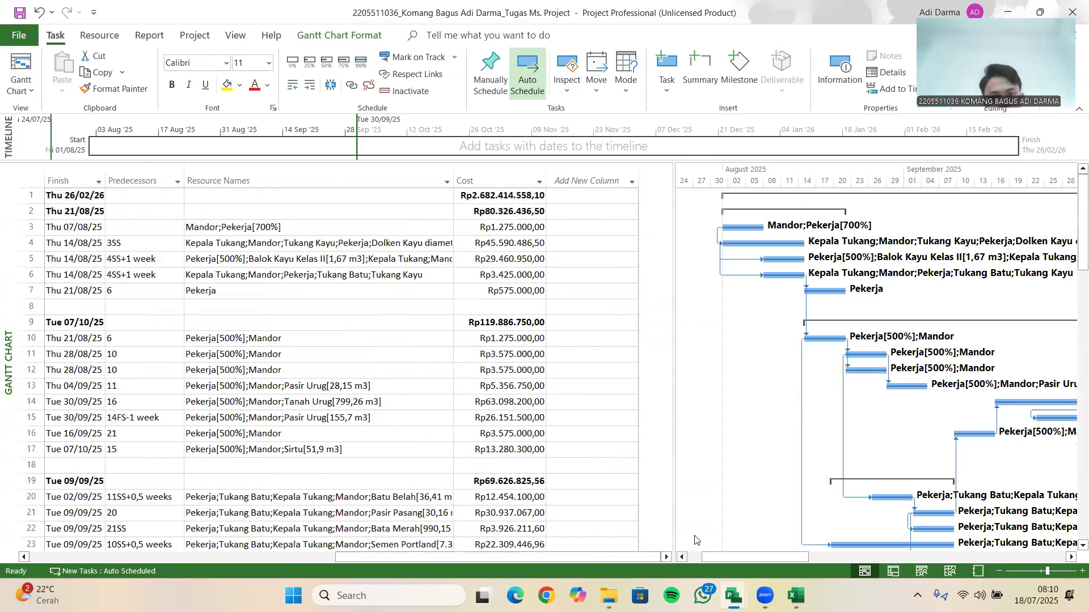
{"action": "left_click", "coordinate": [603, 189]}
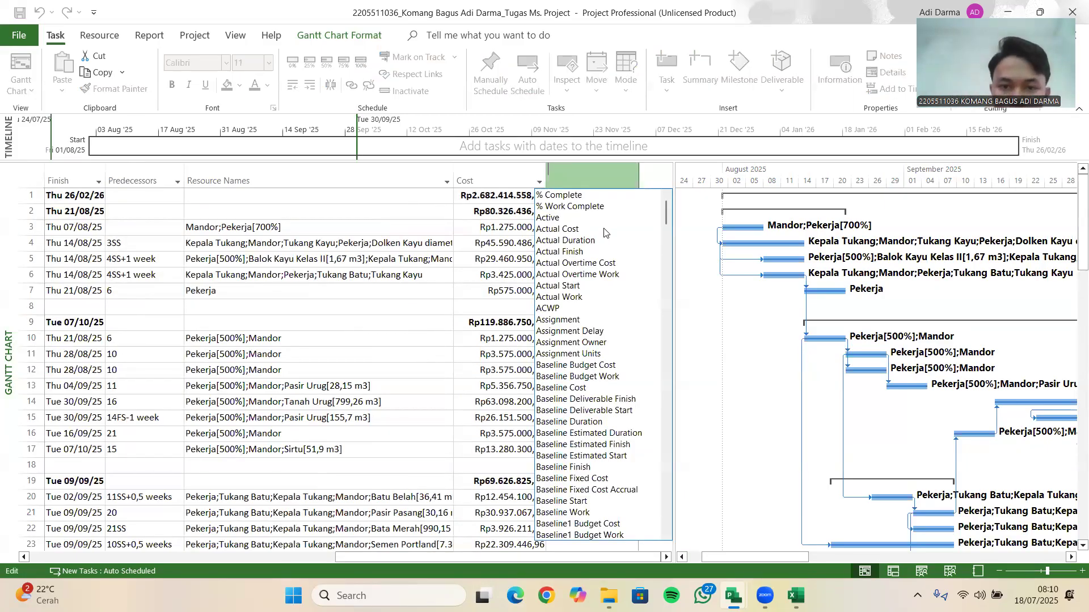
{"action": "left_click", "coordinate": [553, 228]}
{"action": "scroll", "coordinate": [595, 307], "scroll_direction": "down", "scroll_amount": 1}
{"action": "scroll", "coordinate": [590, 272], "scroll_direction": "up", "scroll_amount": 1}
{"action": "left_click", "coordinate": [584, 243]}
{"action": "left_click_drag", "start_coordinate": [476, 558], "coordinate": [523, 558]}
{"action": "left_click", "coordinate": [567, 227]}
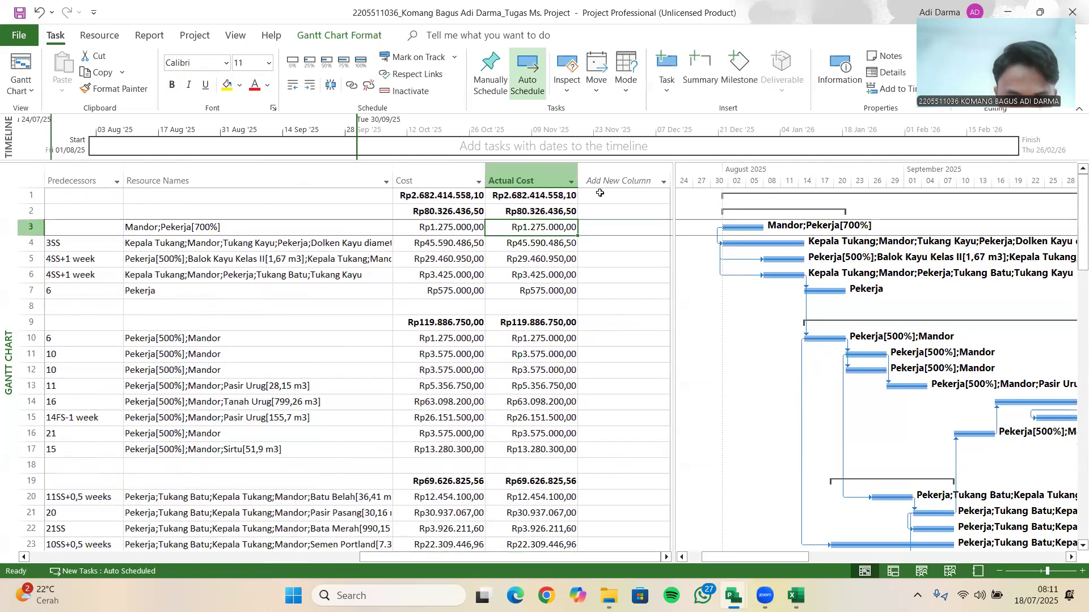
{"action": "left_click", "coordinate": [600, 181]}
{"action": "scroll", "coordinate": [588, 262], "scroll_direction": "down", "scroll_amount": 8}
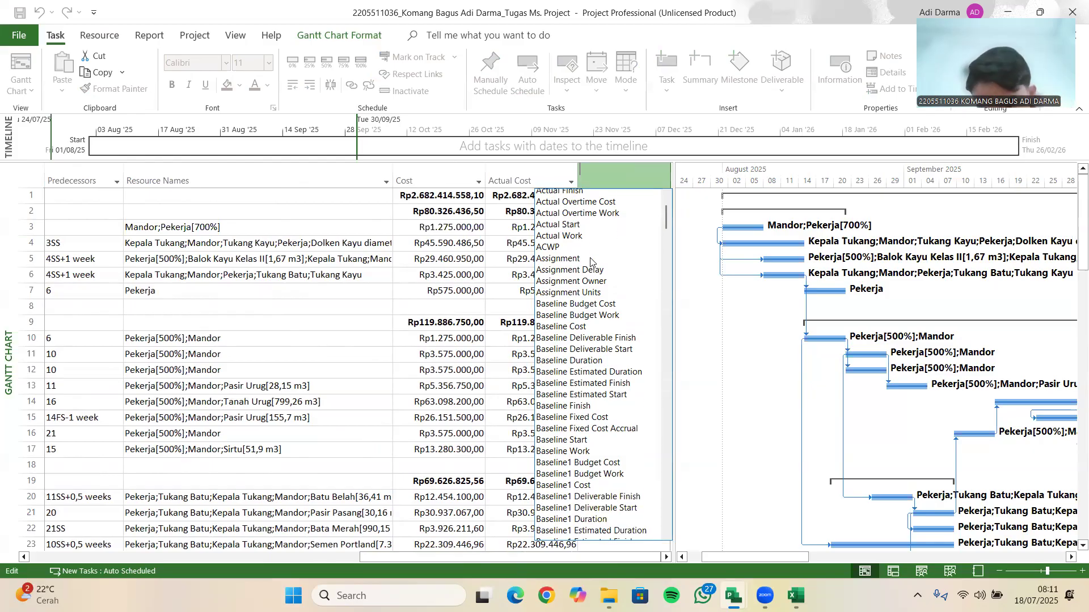
{"action": "scroll", "coordinate": [588, 401], "scroll_direction": "down", "scroll_amount": 20}
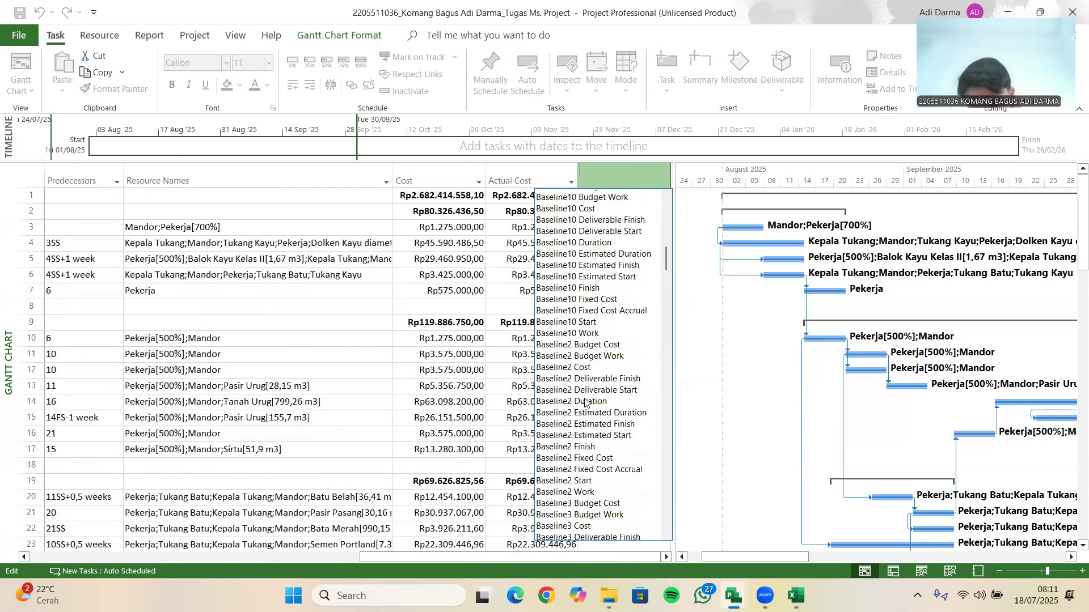
{"action": "scroll", "coordinate": [588, 366], "scroll_direction": "down", "scroll_amount": 4}
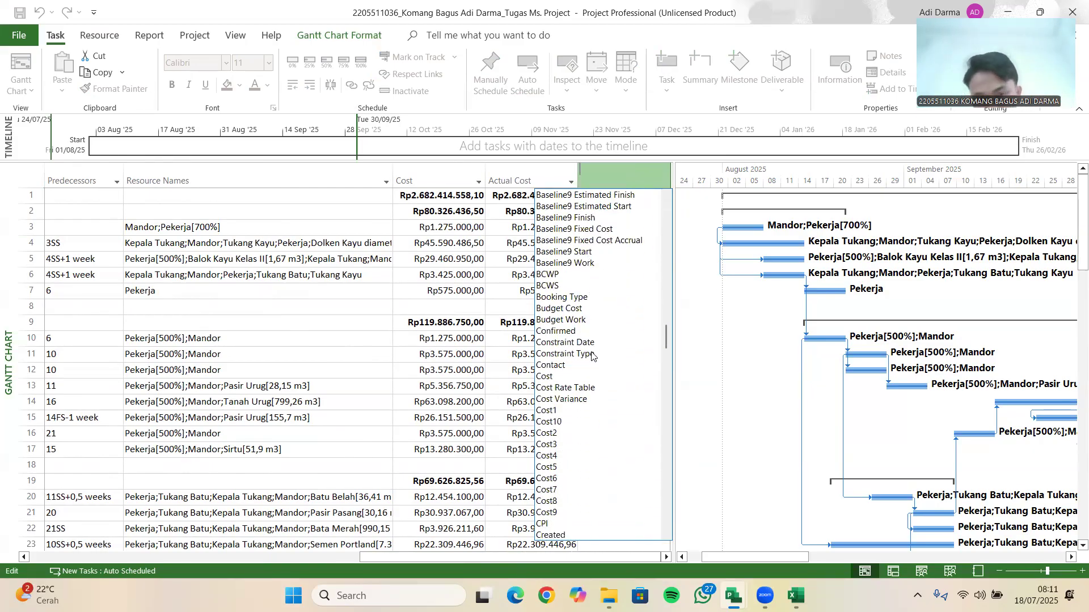
{"action": "scroll", "coordinate": [593, 348], "scroll_direction": "down", "scroll_amount": 10}
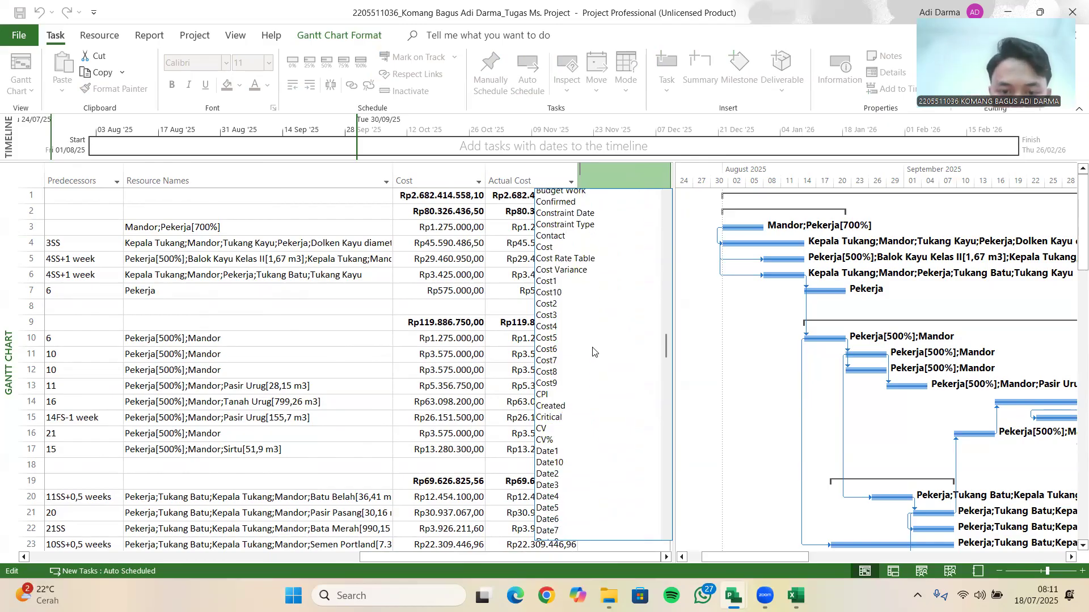
{"action": "scroll", "coordinate": [590, 357], "scroll_direction": "down", "scroll_amount": 8}
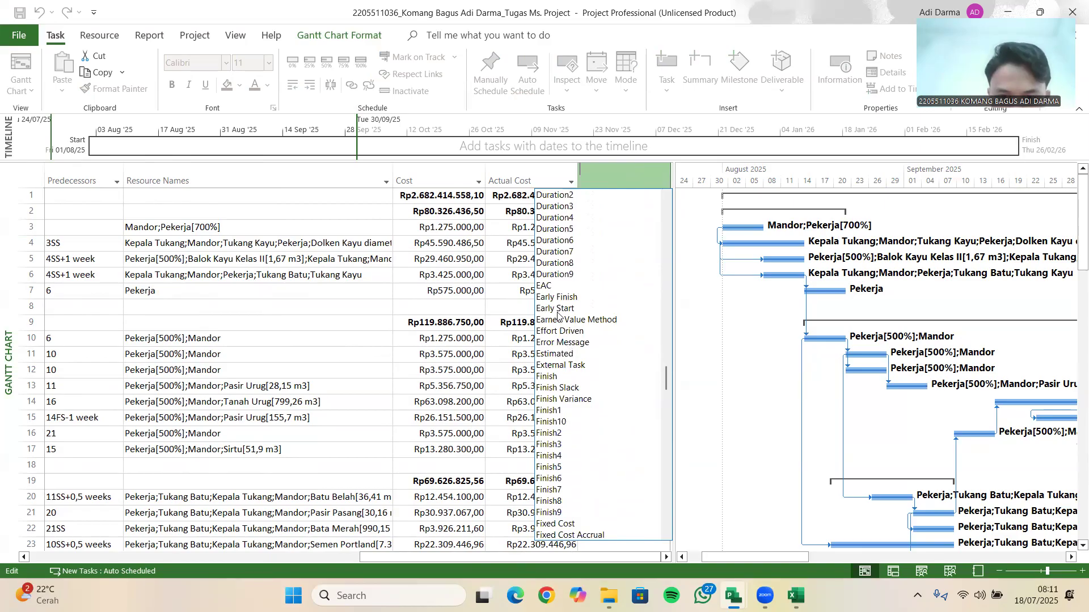
{"action": "scroll", "coordinate": [561, 334], "scroll_direction": "down", "scroll_amount": 16}
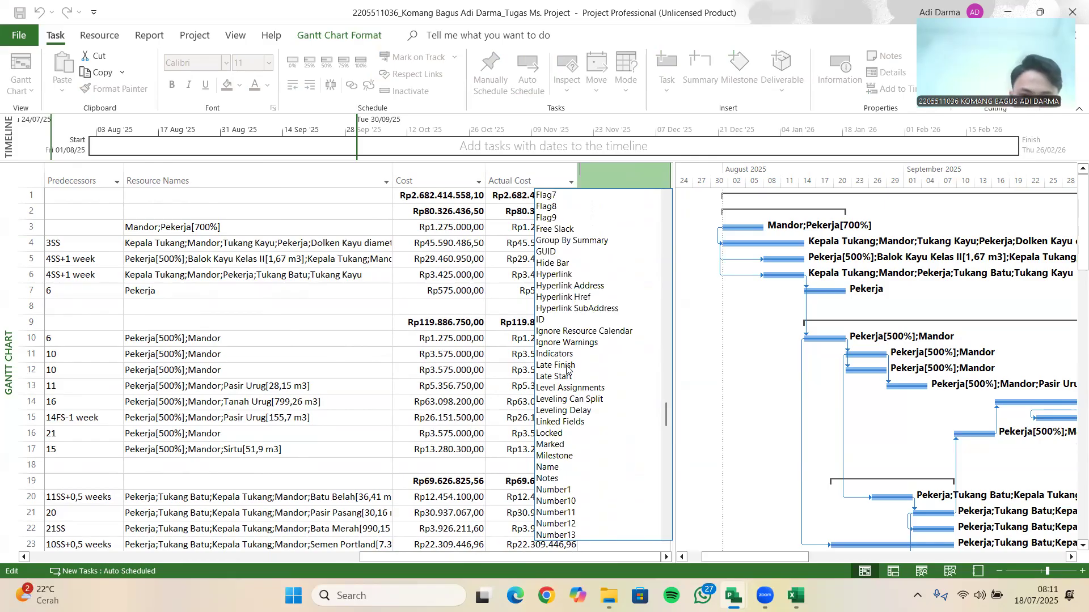
{"action": "key", "text": "Escape"}
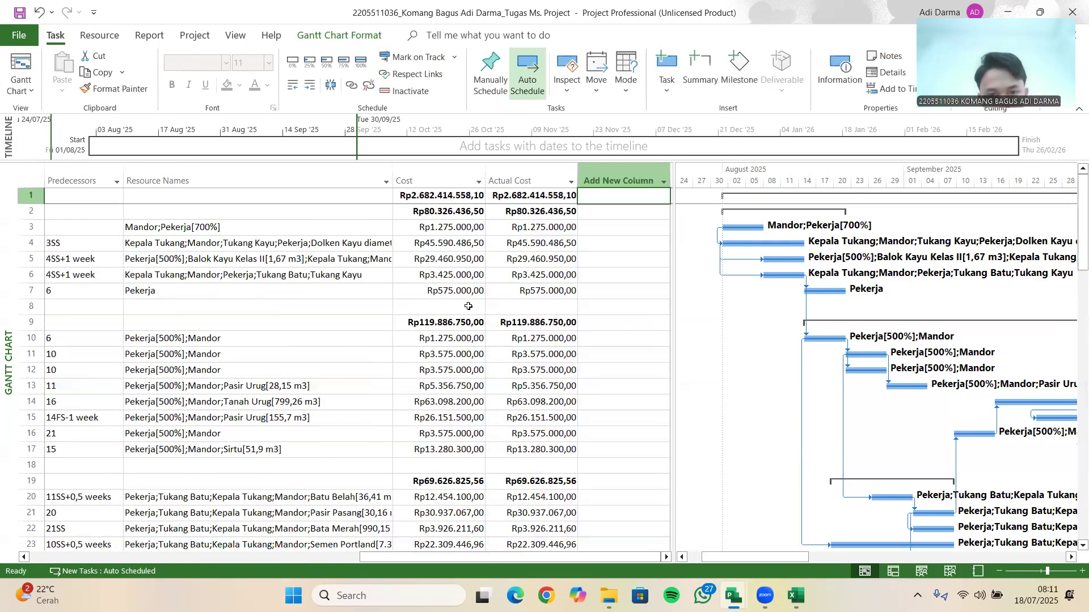
{"action": "left_click", "coordinate": [595, 362]}
- Set the schedule's Baseline for the entire project
{"action": "left_click_drag", "start_coordinate": [479, 557], "coordinate": [285, 476]}
{"action": "left_click_drag", "start_coordinate": [422, 559], "coordinate": [558, 207]}
{"action": "left_click_drag", "start_coordinate": [470, 558], "coordinate": [166, 320]}
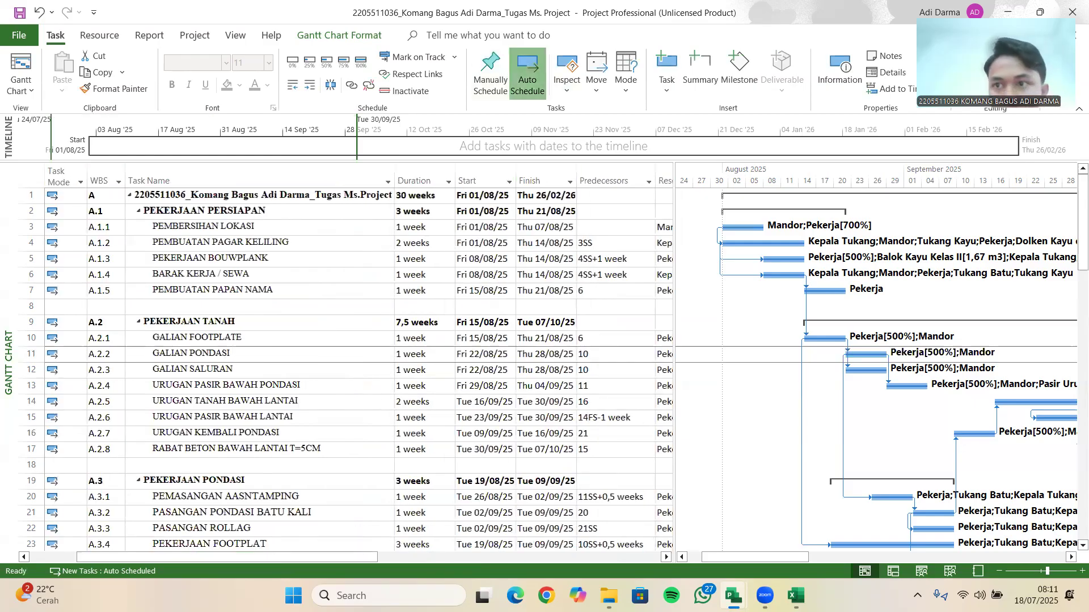
{"action": "left_click", "coordinate": [206, 41]}
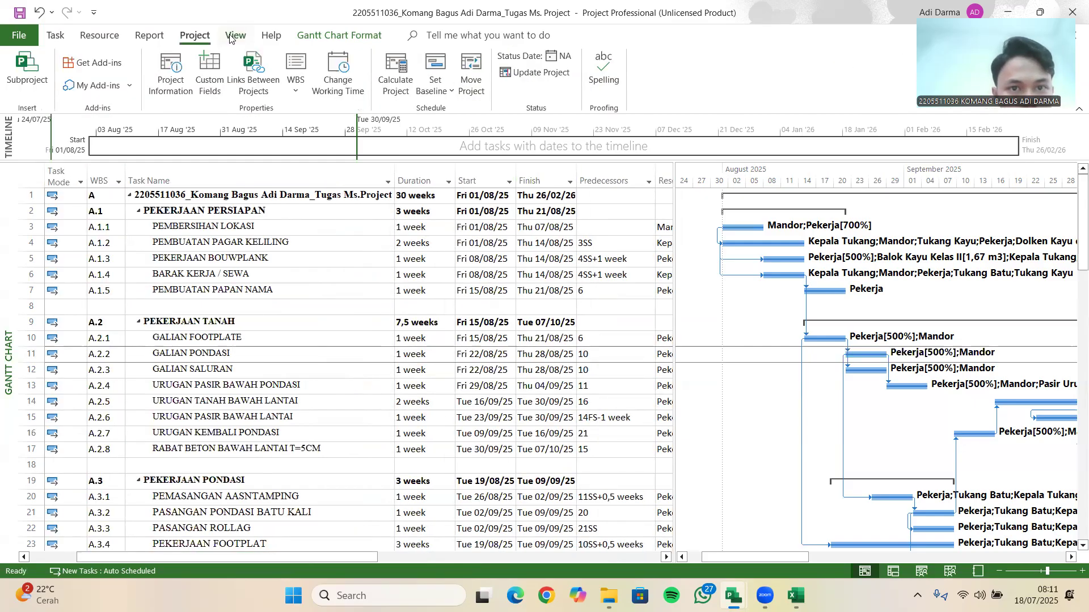
{"action": "left_click", "coordinate": [435, 85]}
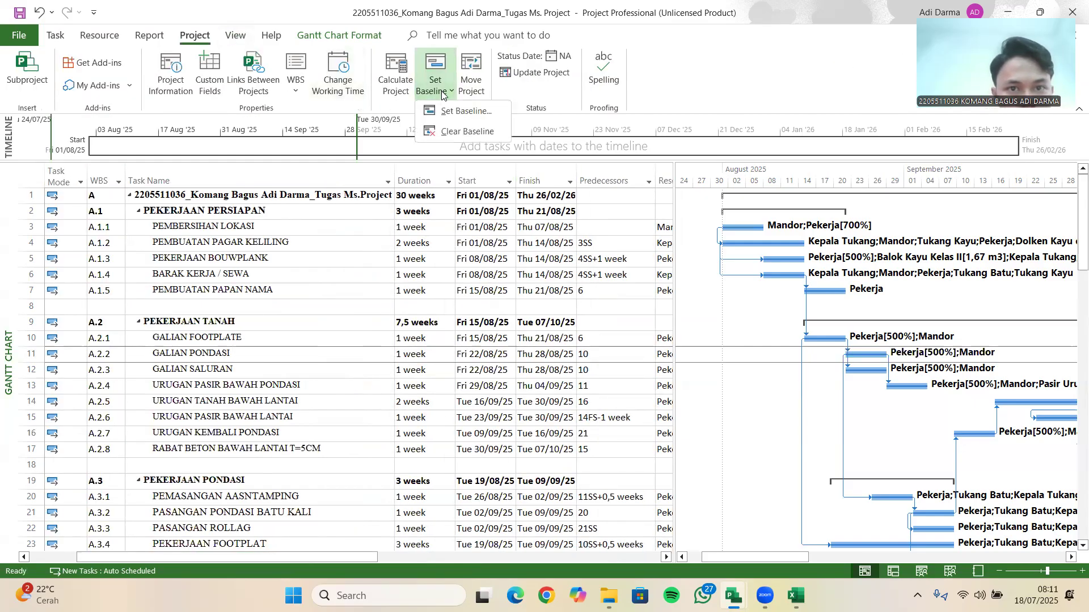
{"action": "left_click", "coordinate": [466, 111]}
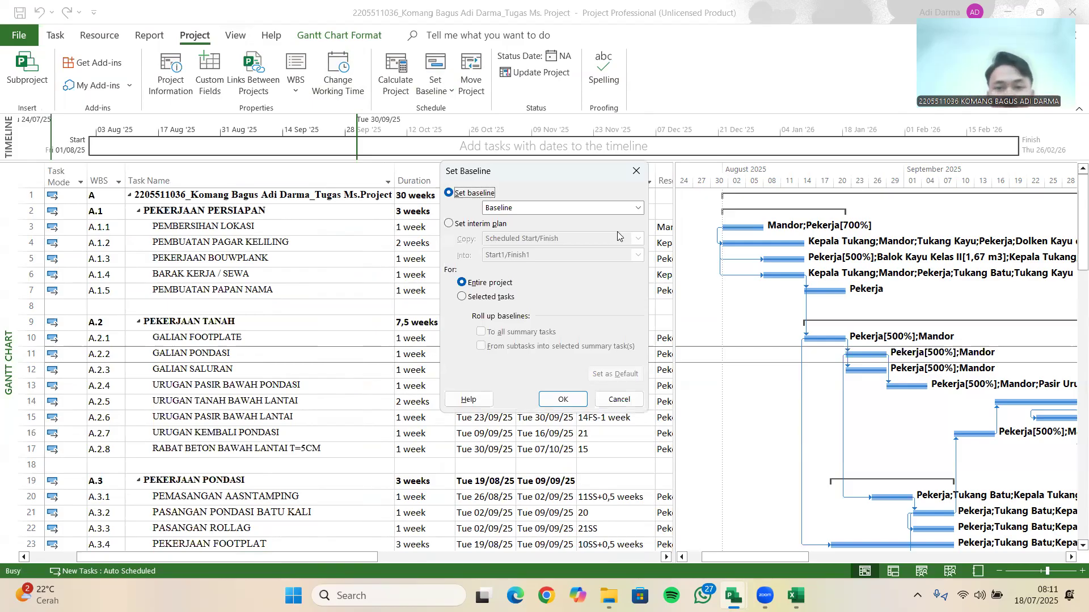
{"action": "left_click", "coordinate": [638, 208]}
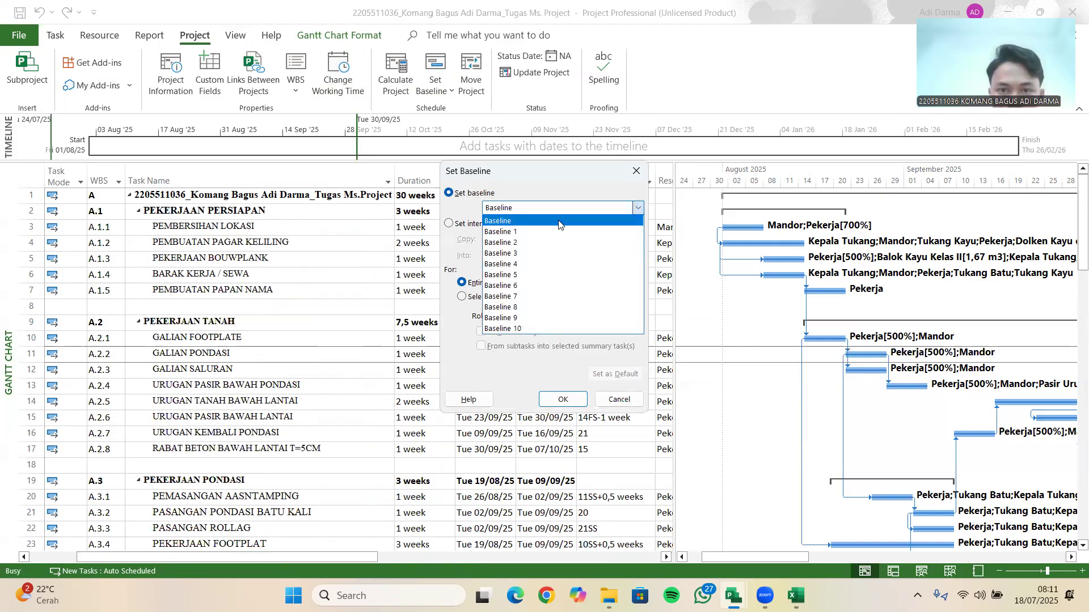
{"action": "left_click", "coordinate": [559, 221]}
{"action": "left_click", "coordinate": [563, 405]}
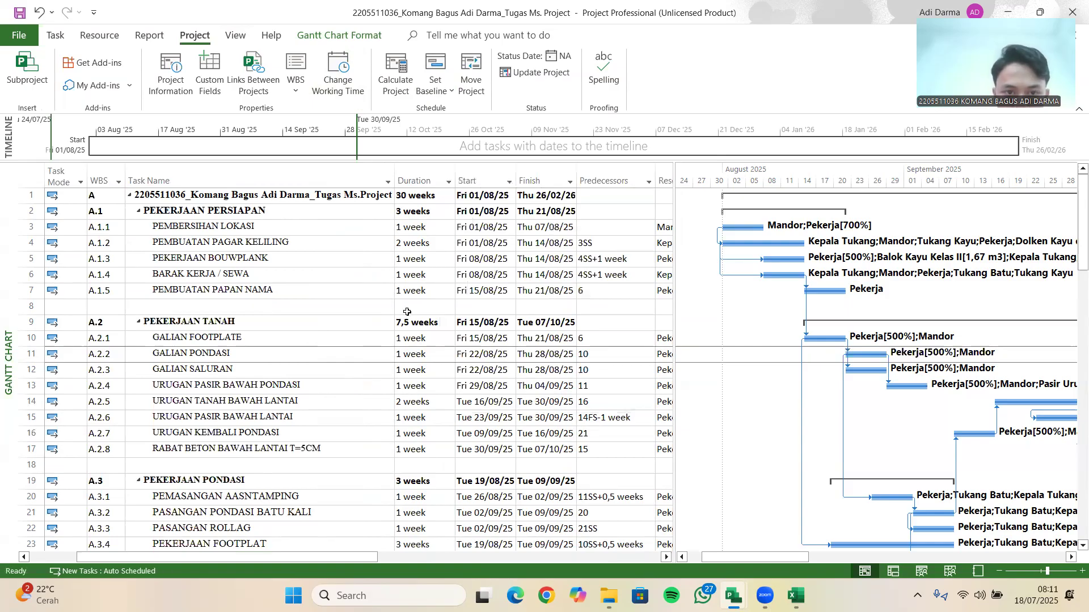
- Open the Cash Flow cost report to compare the project's actual cost with its baseline cost
{"action": "scroll", "coordinate": [408, 311], "scroll_direction": "down", "scroll_amount": 3}
{"action": "scroll", "coordinate": [301, 261], "scroll_direction": "up", "scroll_amount": 2}
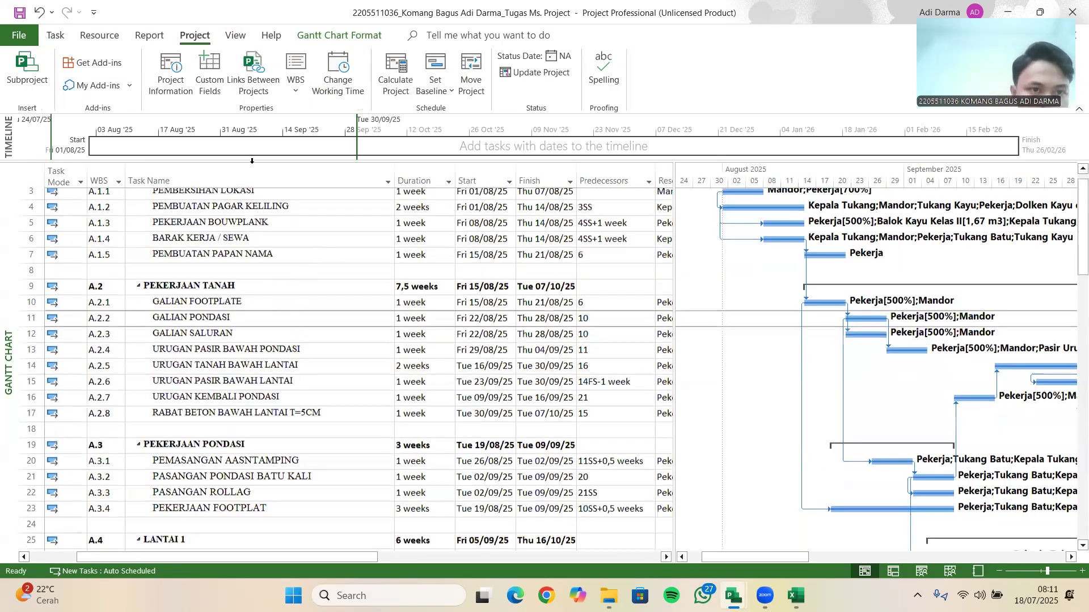
{"action": "left_click", "coordinate": [150, 36]}
{"action": "left_click", "coordinate": [193, 76]}
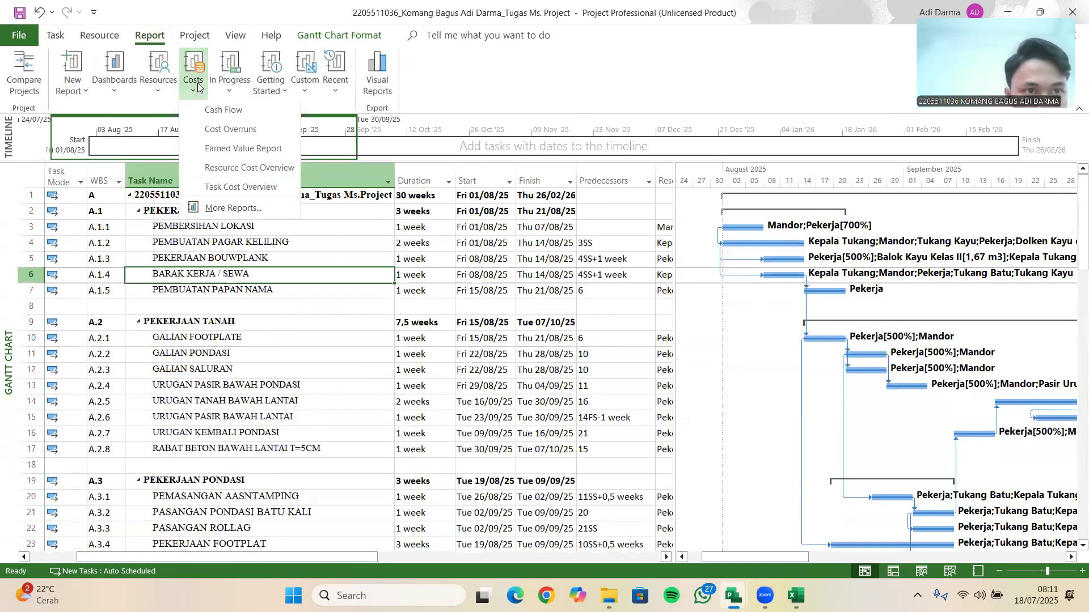
{"action": "left_click", "coordinate": [229, 111]}
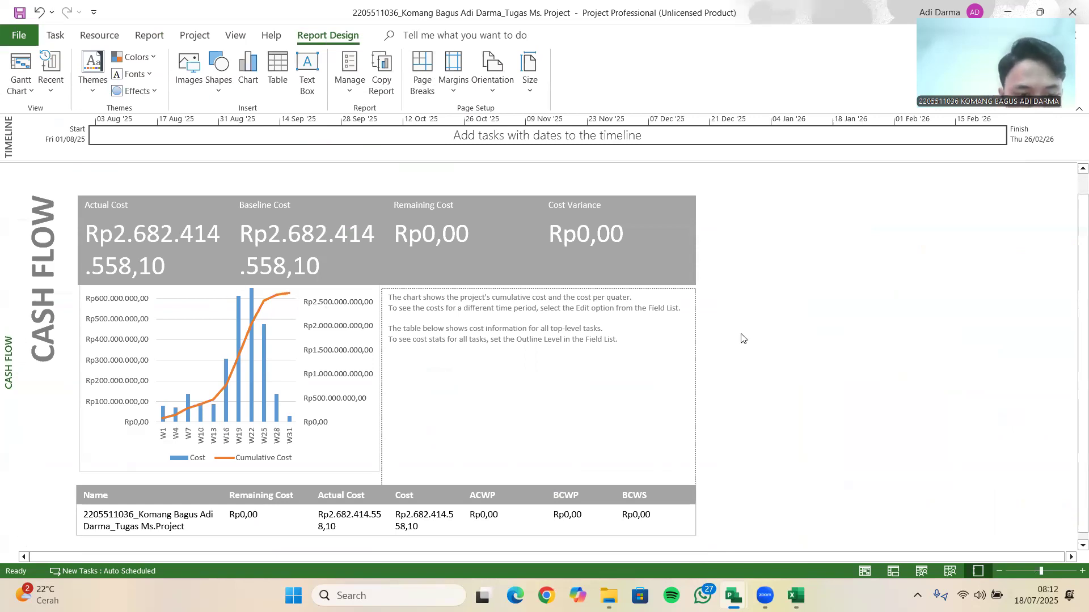
- Open the Earned Value Report for the project
{"action": "left_click", "coordinate": [150, 35]}
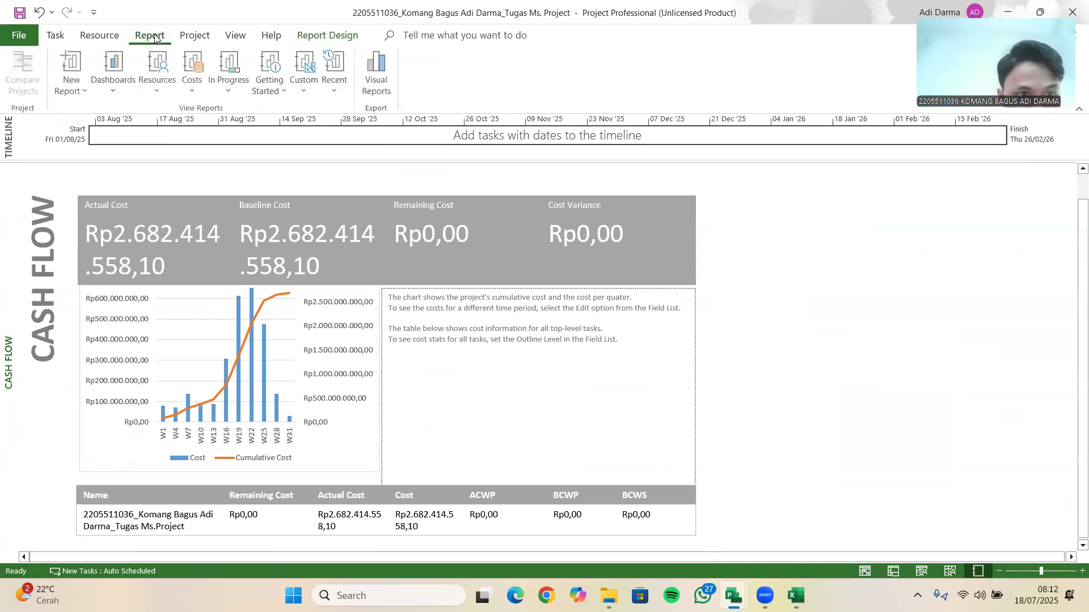
{"action": "left_click", "coordinate": [193, 91]}
{"action": "left_click", "coordinate": [152, 92]}
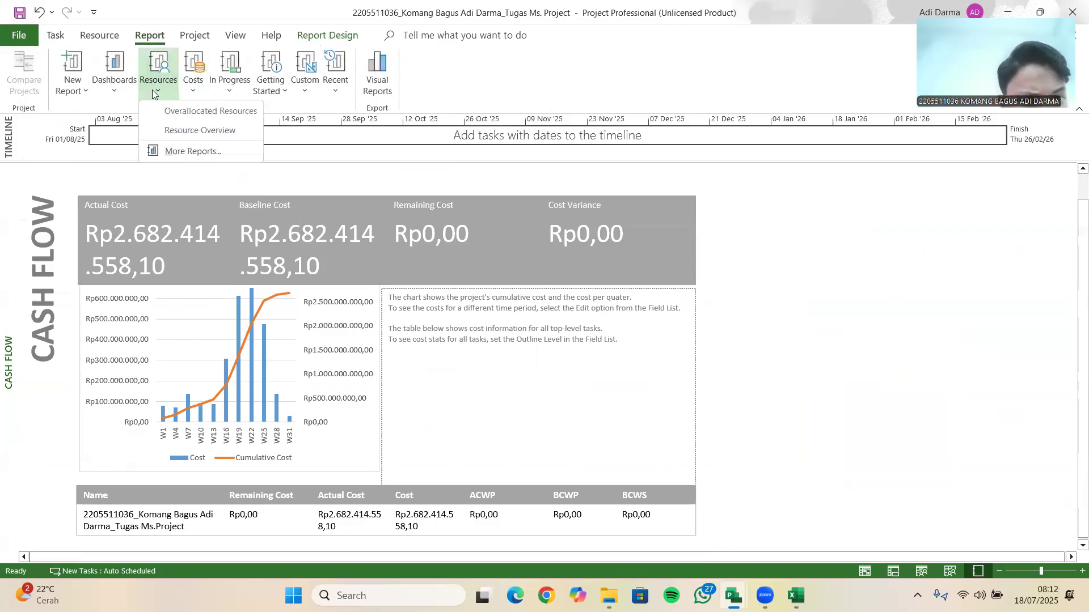
{"action": "left_click", "coordinate": [191, 85]}
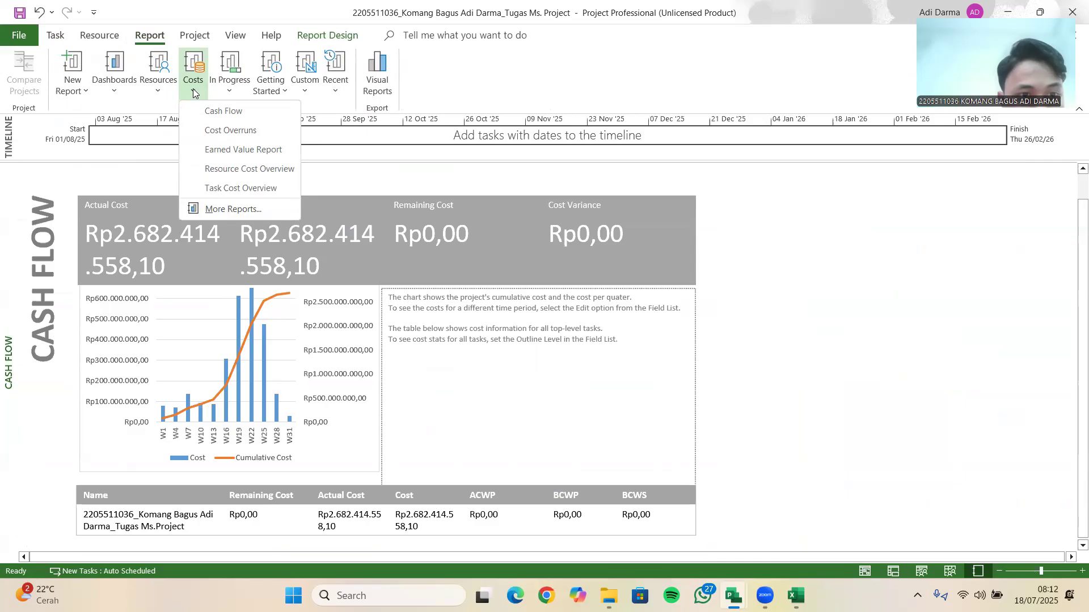
{"action": "left_click", "coordinate": [231, 149]}
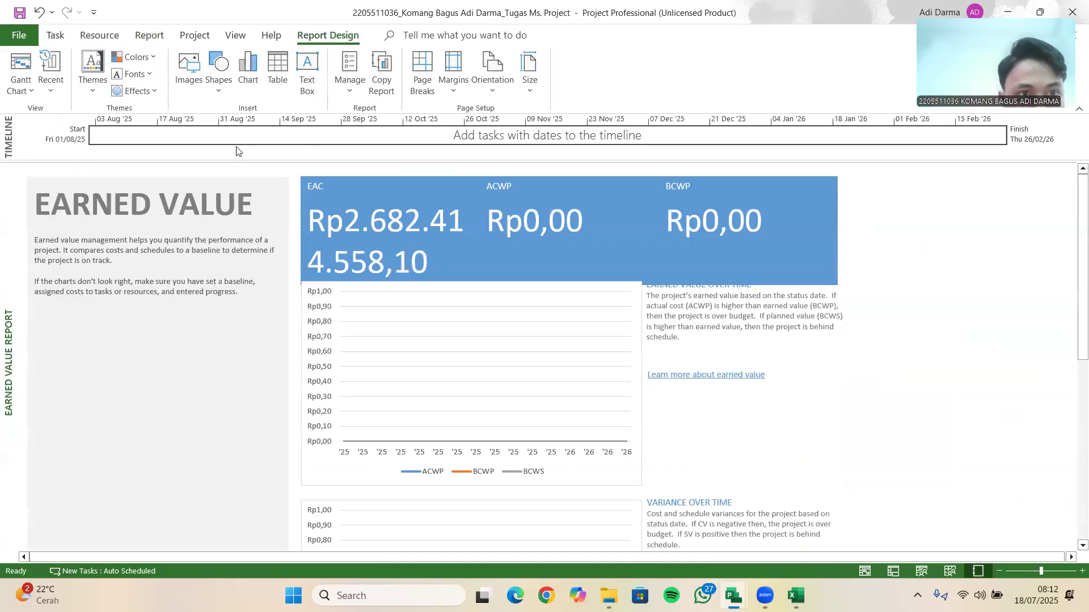
- Open the Critical Tasks report for the project
{"action": "left_click", "coordinate": [149, 35]}
{"action": "left_click", "coordinate": [228, 83]}
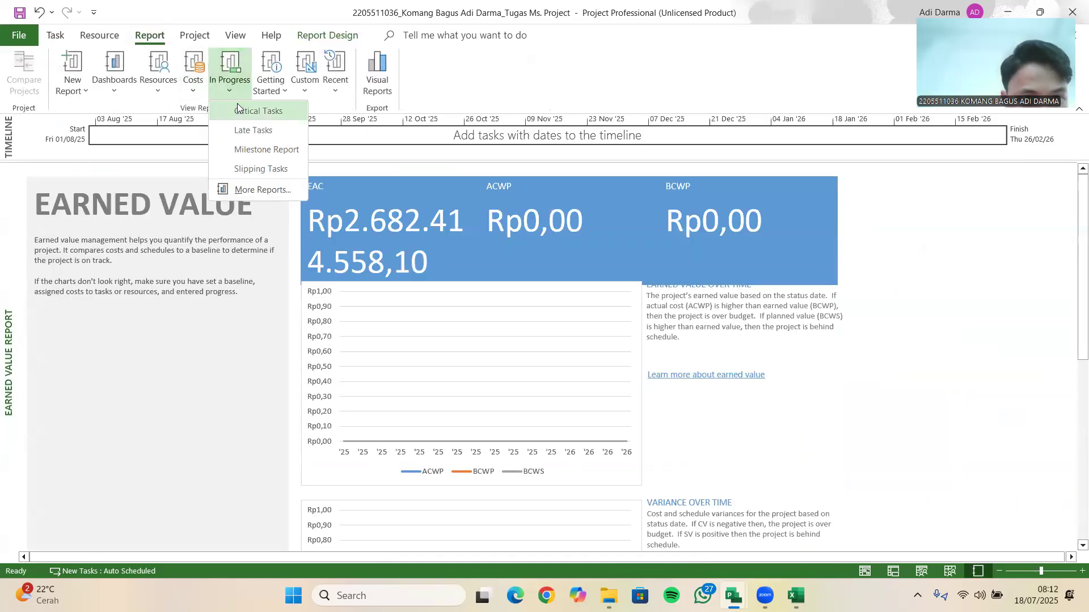
{"action": "left_click", "coordinate": [239, 109]}
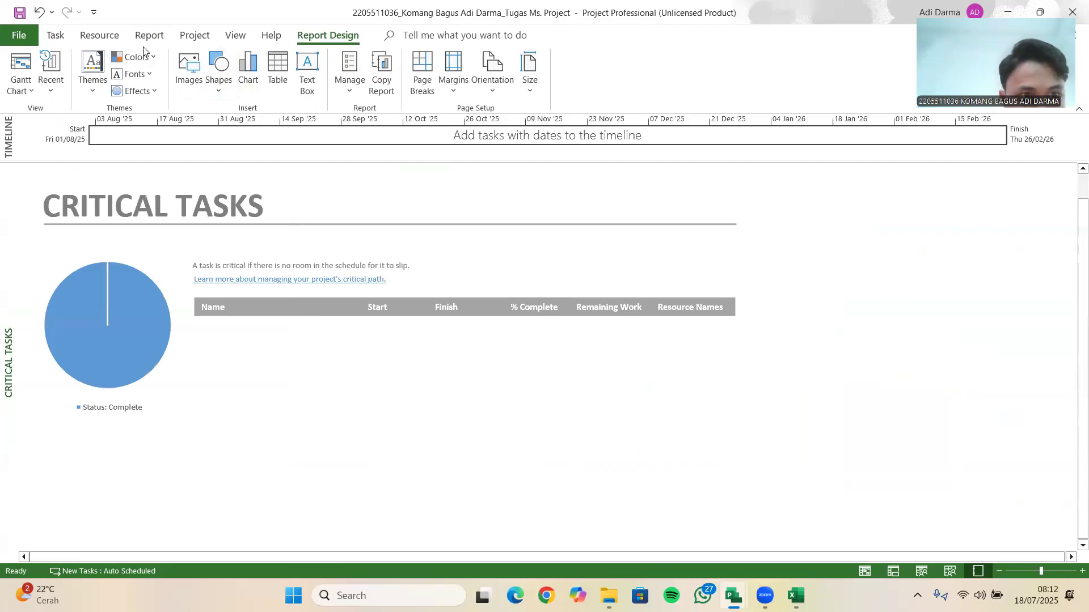
{"action": "left_click", "coordinate": [149, 37]}
{"action": "left_click", "coordinate": [209, 34]}
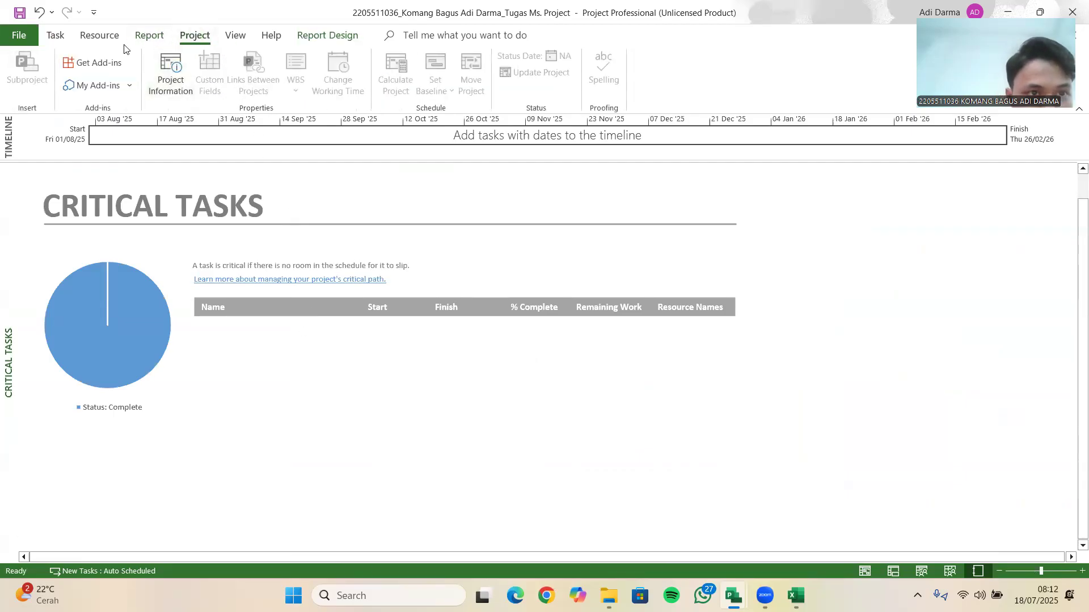
{"action": "left_click", "coordinate": [149, 35]}
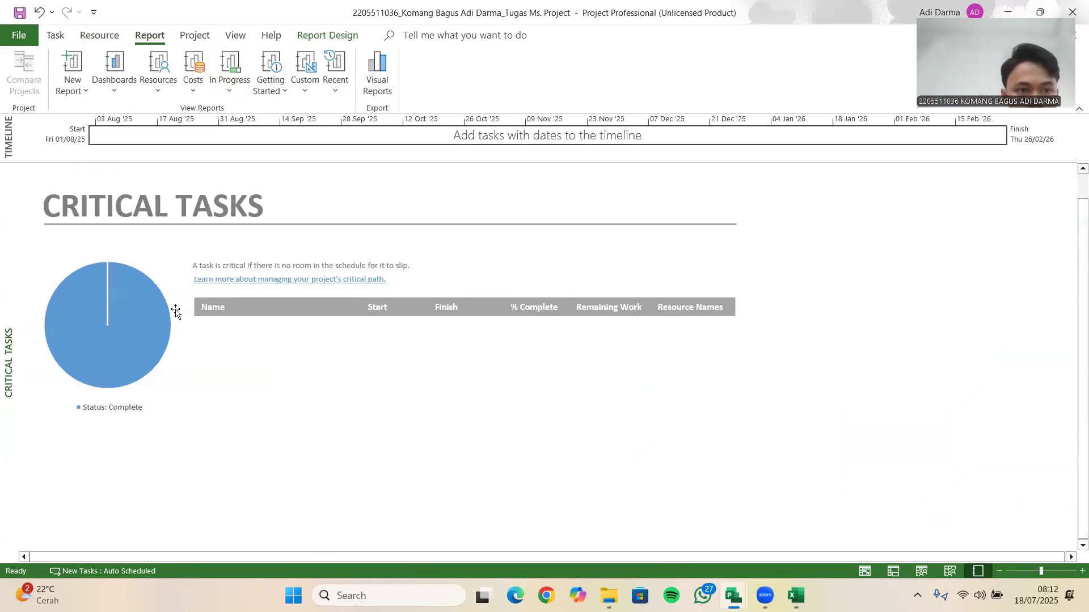
{"action": "left_click", "coordinate": [230, 93]}
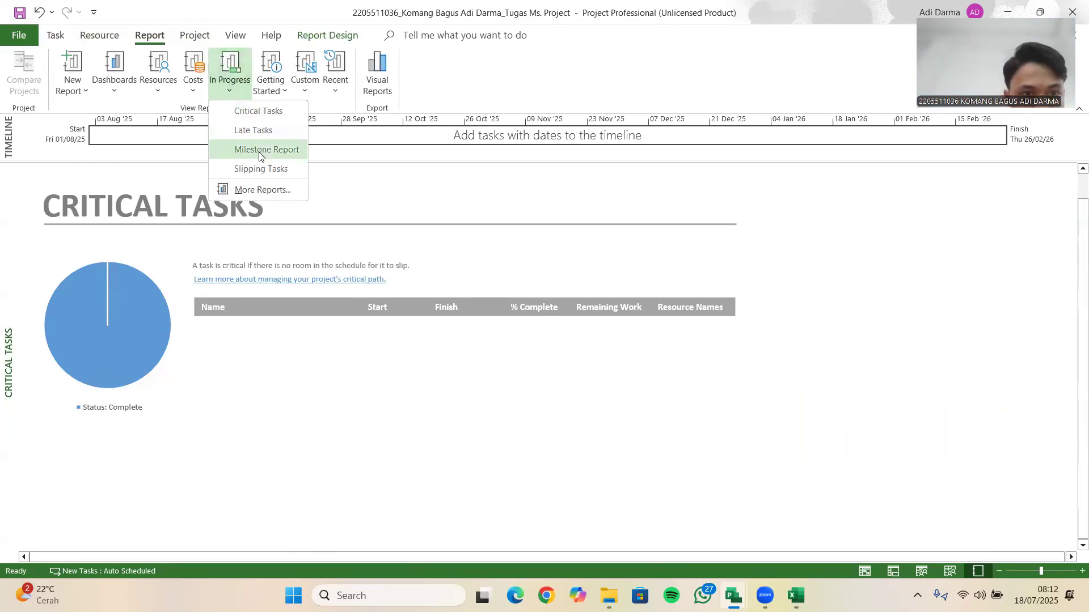
{"action": "mouse_move", "coordinate": [171, 97]}
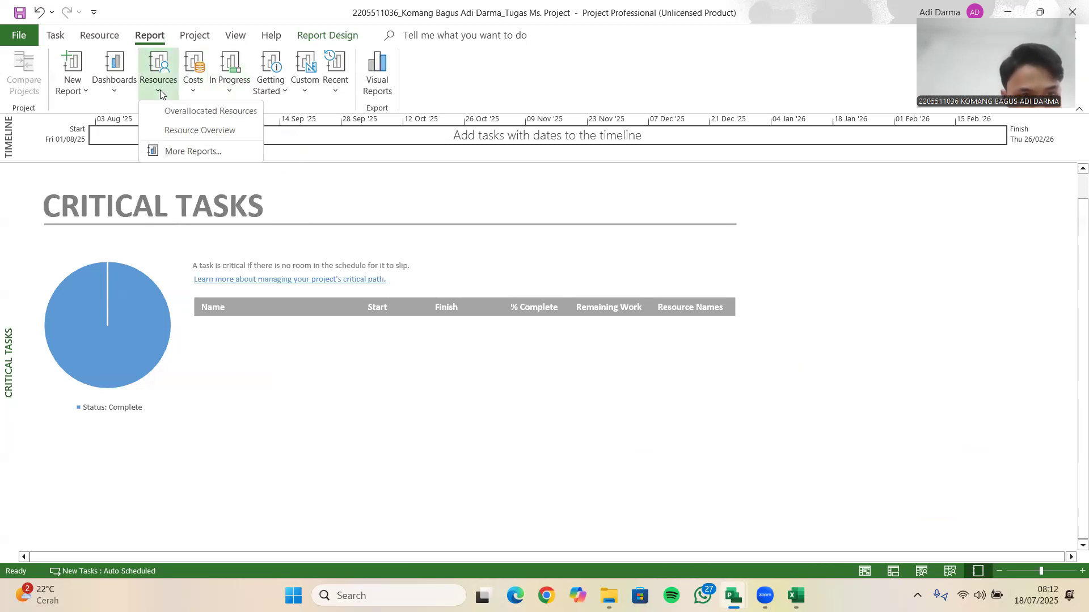
- Open the Resource Overview report and review its work status charts and resource status table
{"action": "left_click", "coordinate": [183, 128]}
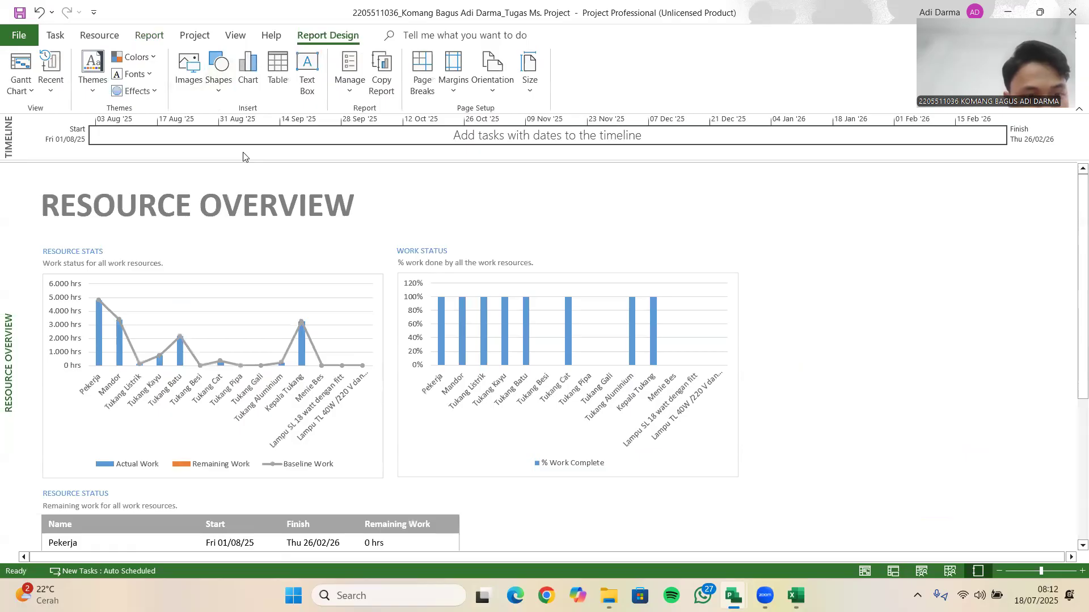
{"action": "scroll", "coordinate": [218, 340], "scroll_direction": "down", "scroll_amount": 1}
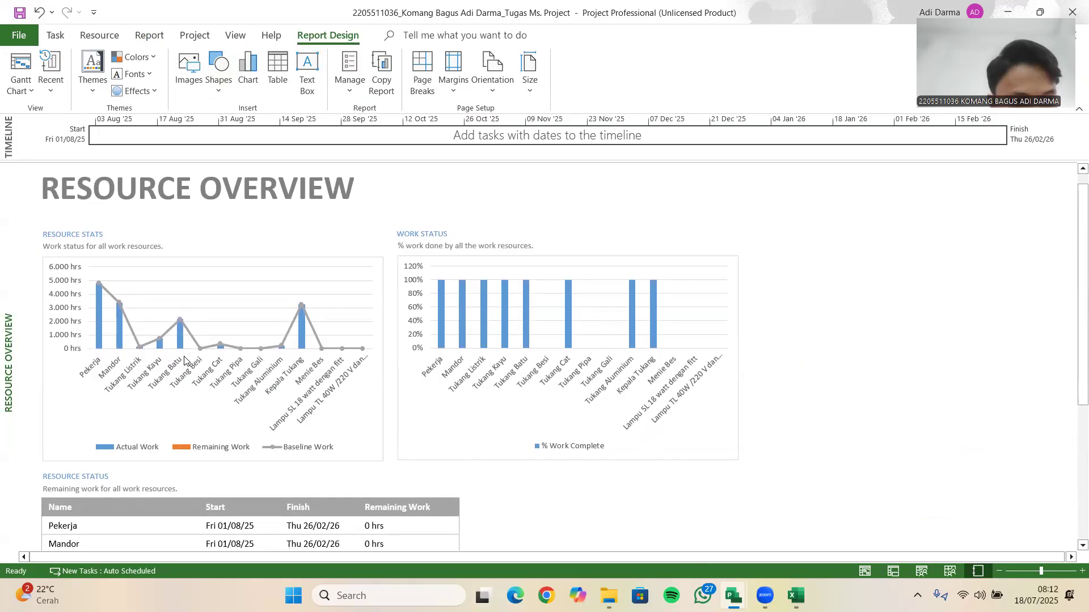
{"action": "scroll", "coordinate": [156, 346], "scroll_direction": "down", "scroll_amount": 1}
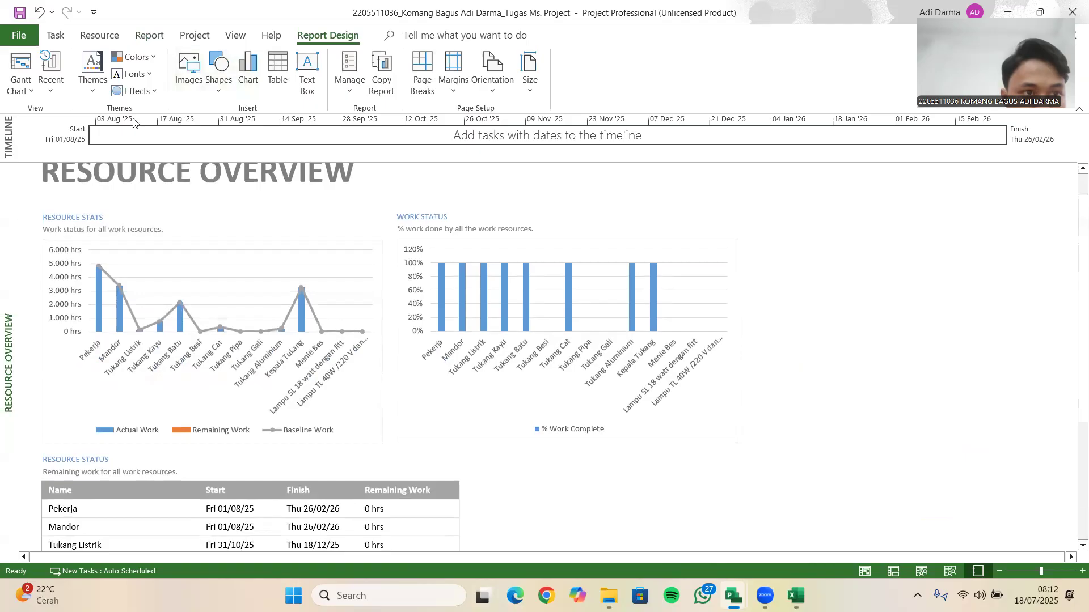
- Switch to the Resource Usage view, widening the Resource Name and Work columns and the table area so the task names are readable
{"action": "left_click", "coordinate": [15, 92]}
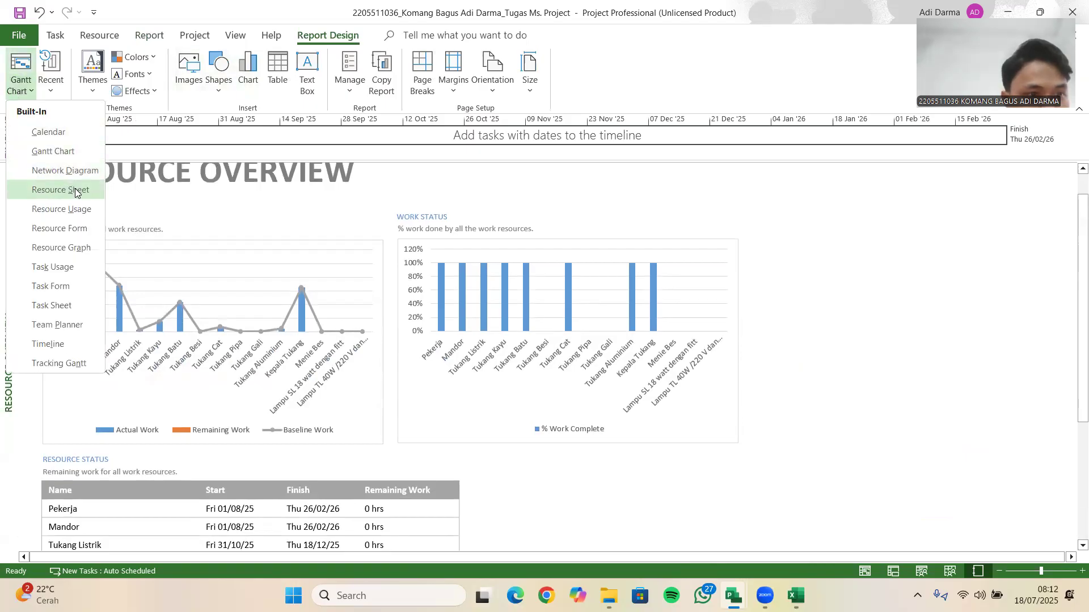
{"action": "left_click", "coordinate": [77, 209]}
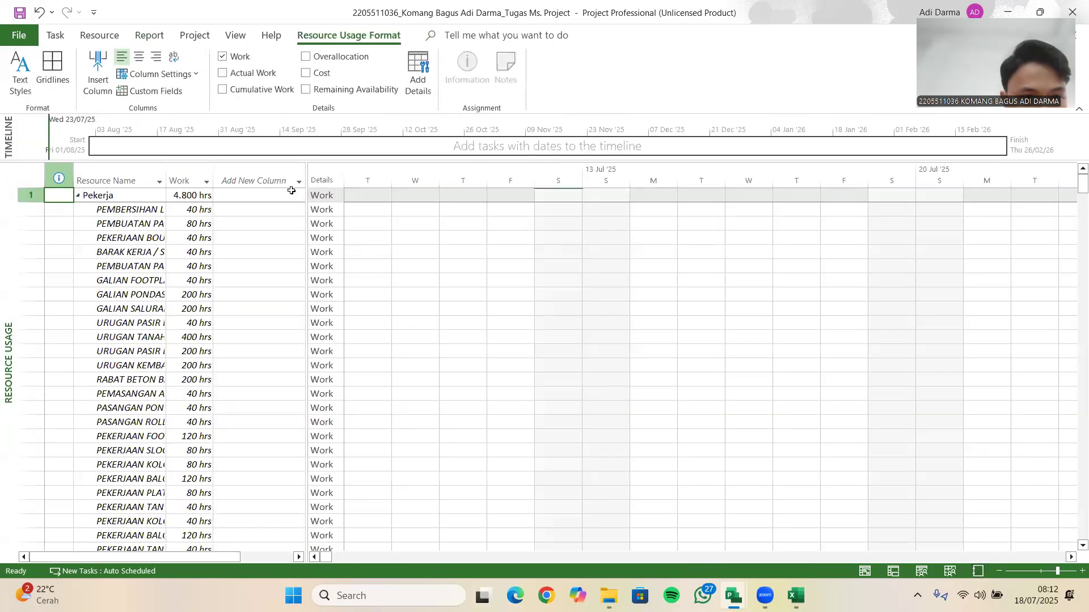
{"action": "left_click_drag", "start_coordinate": [214, 171], "coordinate": [263, 172]}
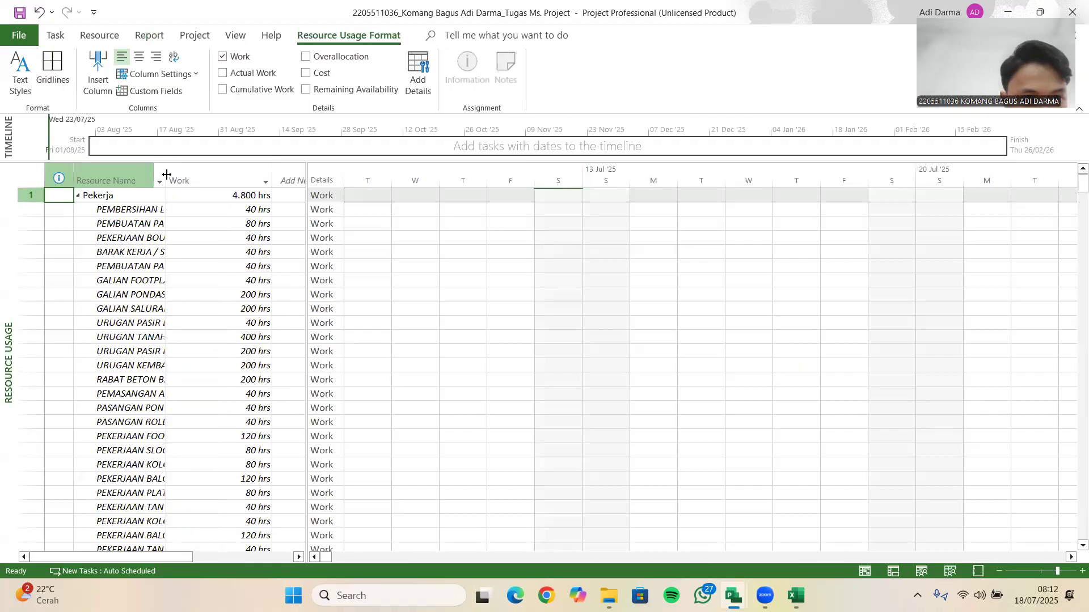
{"action": "left_click_drag", "start_coordinate": [165, 173], "coordinate": [189, 173]}
{"action": "left_click_drag", "start_coordinate": [307, 177], "coordinate": [405, 178]}
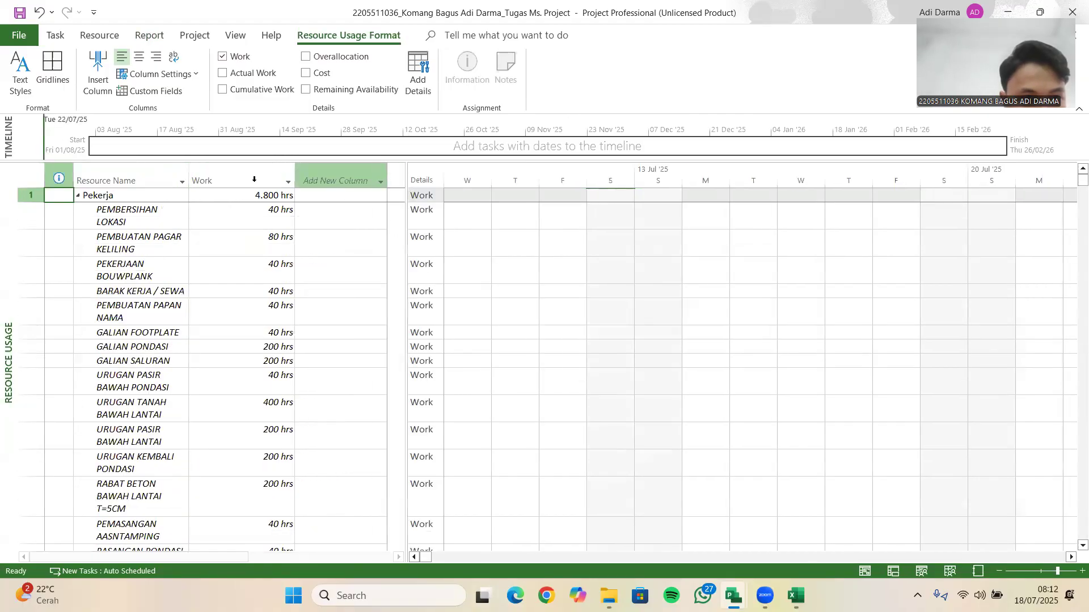
{"action": "left_click_drag", "start_coordinate": [193, 180], "coordinate": [219, 182]}
- Examine the work hours assigned per task to the Pekerja and Mandor resources
{"action": "scroll", "coordinate": [306, 225], "scroll_direction": "down", "scroll_amount": 1}
{"action": "scroll", "coordinate": [306, 226], "scroll_direction": "up", "scroll_amount": 1}
{"action": "left_click", "coordinate": [306, 209]}
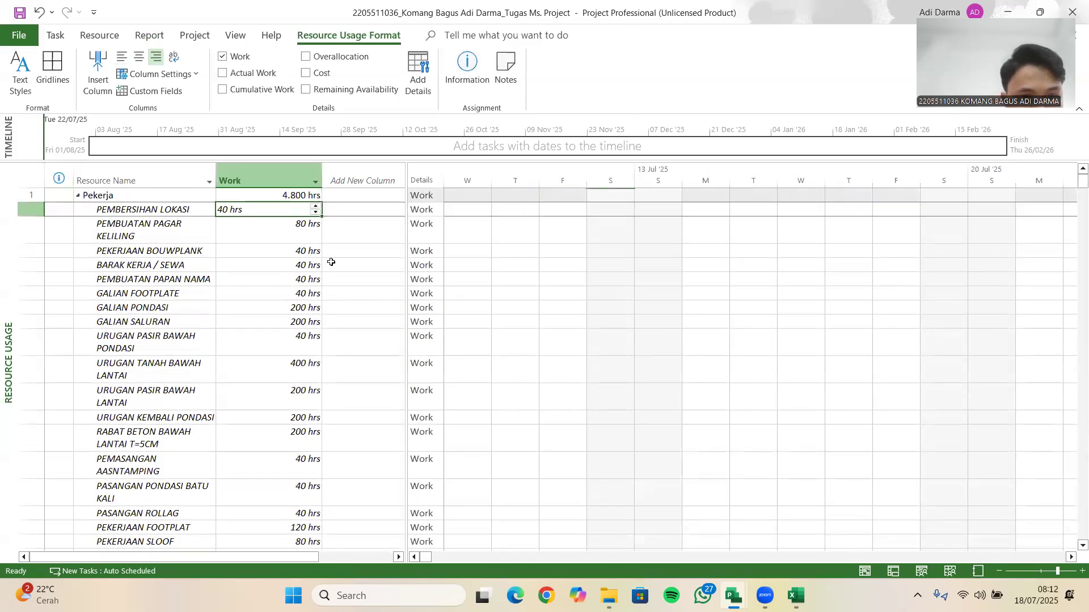
{"action": "left_click", "coordinate": [342, 260]}
{"action": "left_click", "coordinate": [293, 209]}
{"action": "scroll", "coordinate": [334, 299], "scroll_direction": "down", "scroll_amount": 8}
{"action": "scroll", "coordinate": [336, 297], "scroll_direction": "down", "scroll_amount": 10}
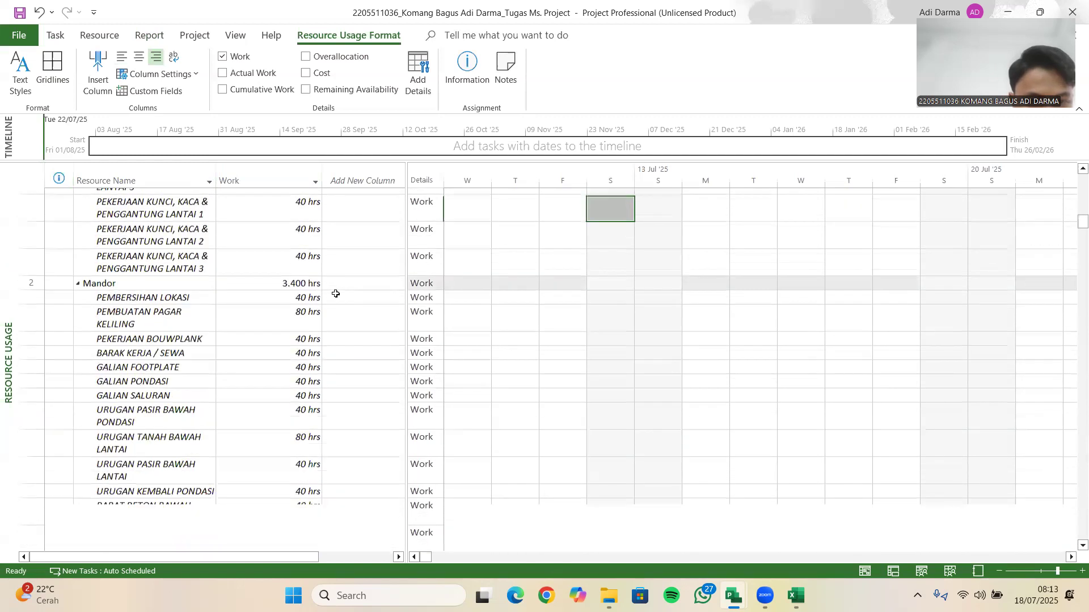
{"action": "scroll", "coordinate": [336, 298], "scroll_direction": "up", "scroll_amount": 3}
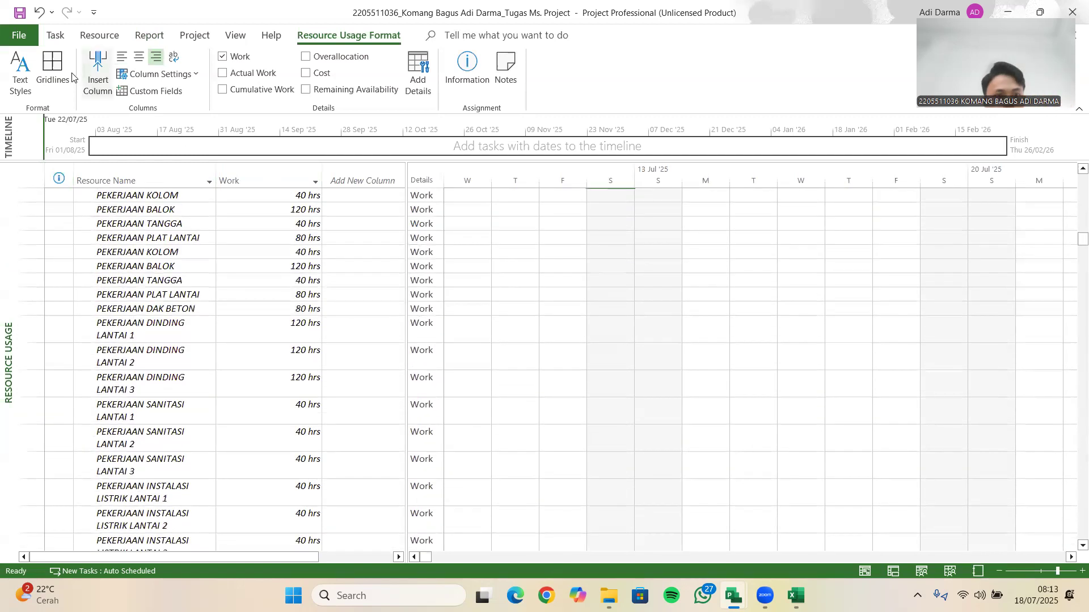
- Open the Network Diagram view and follow the task links from the site preparation tasks through to the last finishing tasks
{"action": "left_click", "coordinate": [55, 35]}
{"action": "left_click", "coordinate": [29, 93]}
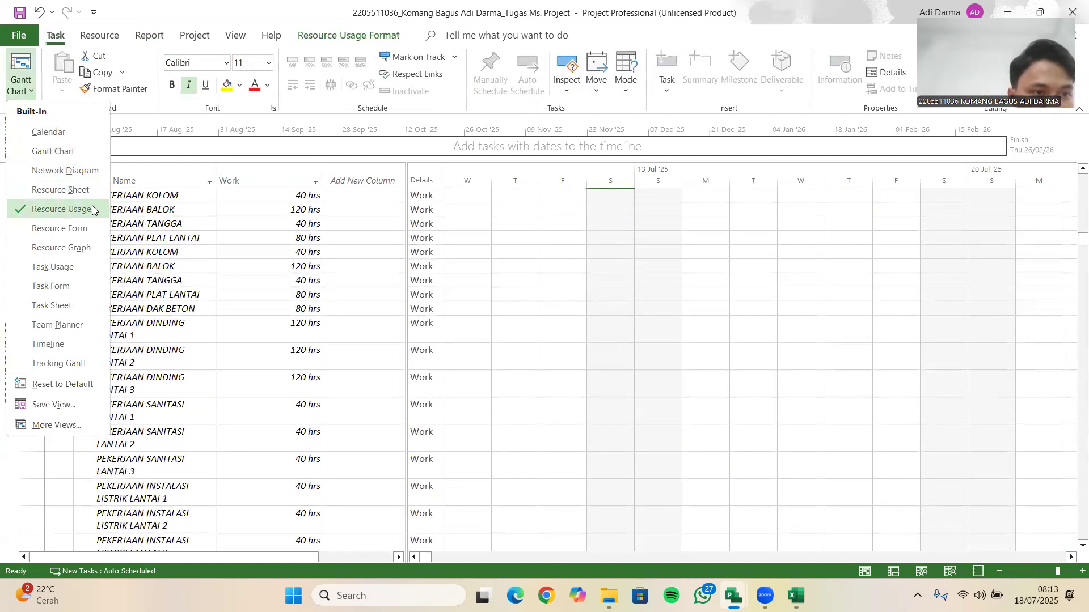
{"action": "left_click", "coordinate": [87, 176]}
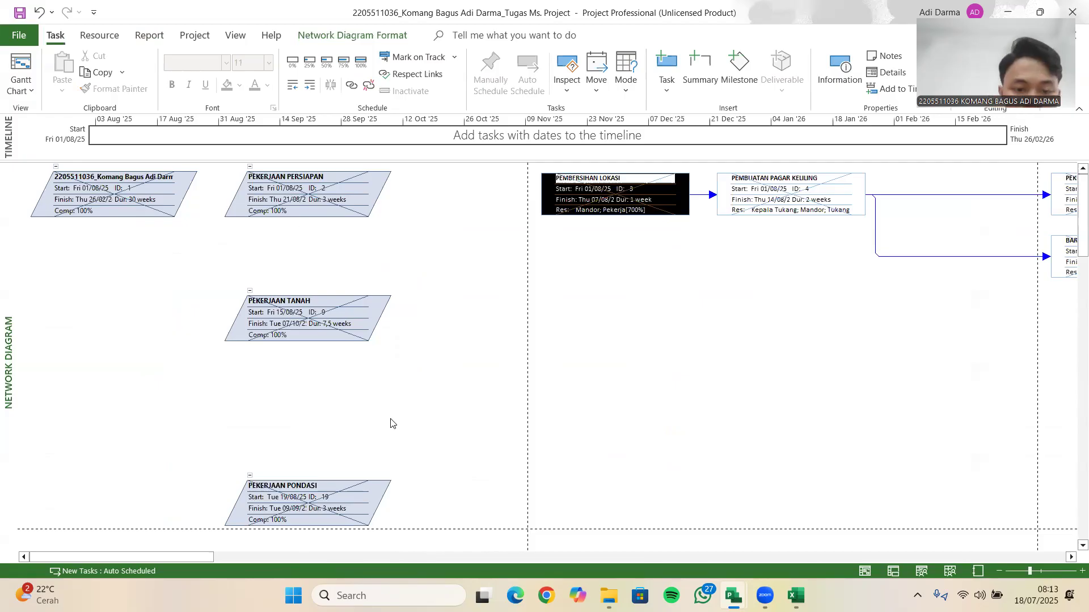
{"action": "left_click_drag", "start_coordinate": [209, 557], "coordinate": [337, 539]}
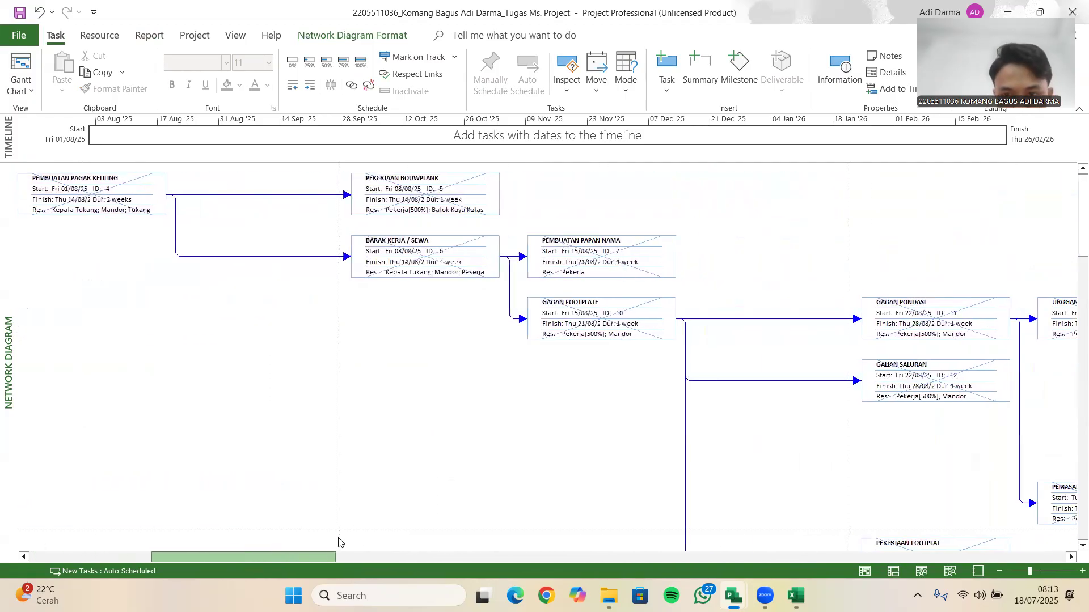
{"action": "scroll", "coordinate": [395, 466], "scroll_direction": "down", "scroll_amount": 2}
{"action": "scroll", "coordinate": [467, 452], "scroll_direction": "down", "scroll_amount": 1}
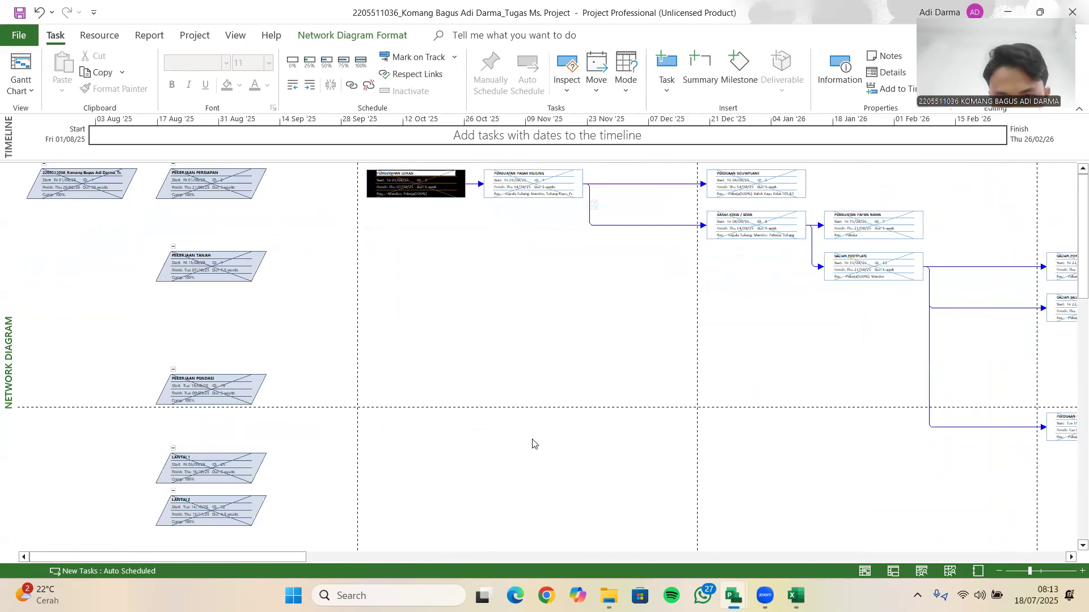
{"action": "left_click", "coordinate": [792, 557]}
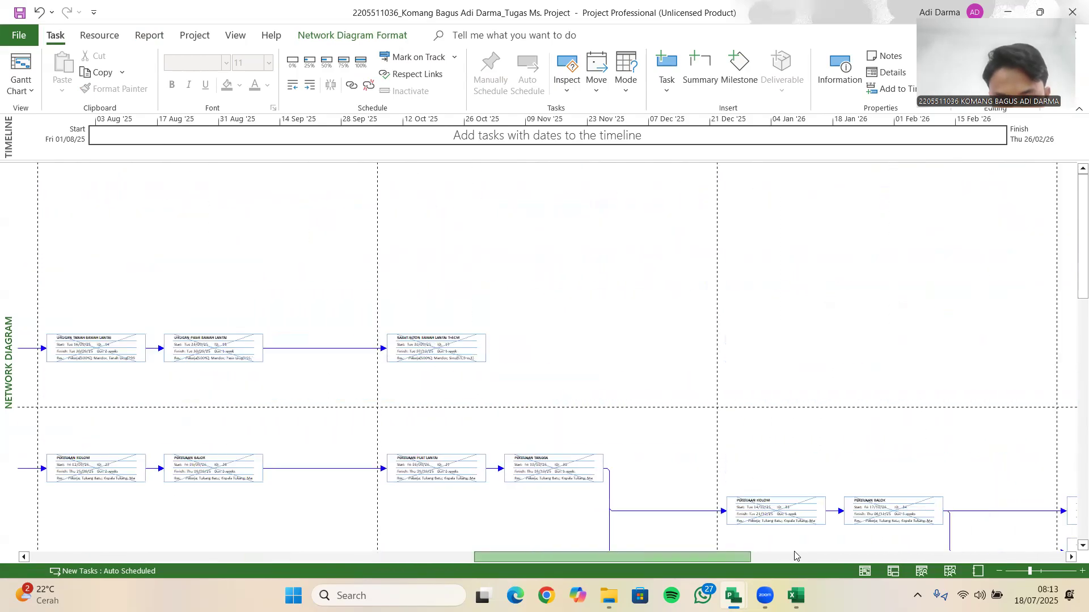
{"action": "scroll", "coordinate": [708, 478], "scroll_direction": "down", "scroll_amount": 3}
{"action": "scroll", "coordinate": [711, 479], "scroll_direction": "down", "scroll_amount": 3}
{"action": "scroll", "coordinate": [729, 557], "scroll_direction": "right", "scroll_amount": 4}
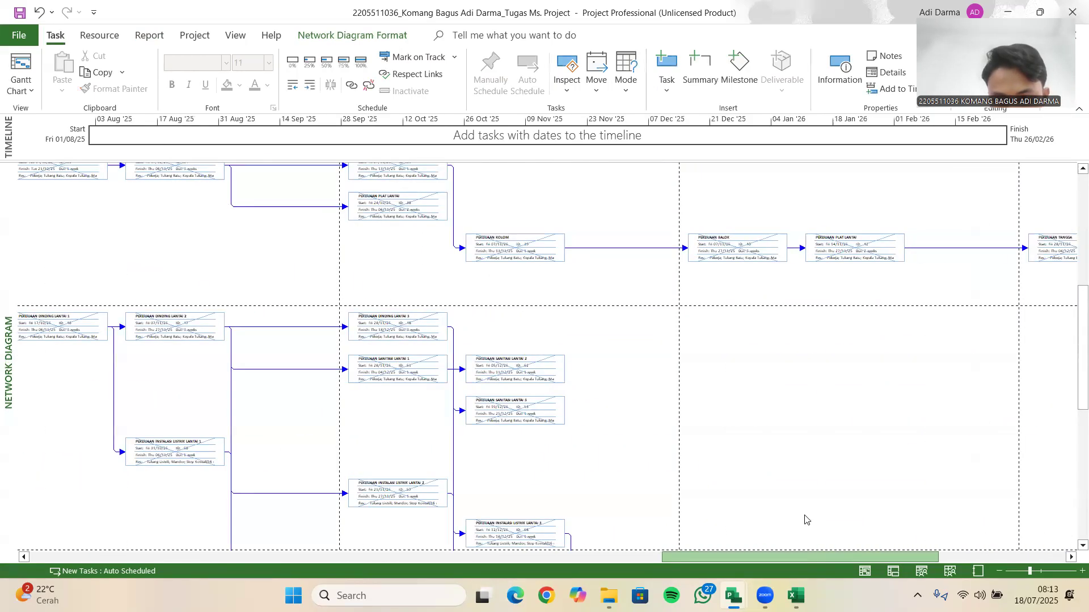
{"action": "scroll", "coordinate": [741, 553], "scroll_direction": "right", "scroll_amount": 4}
{"action": "scroll", "coordinate": [868, 499], "scroll_direction": "down", "scroll_amount": 3}
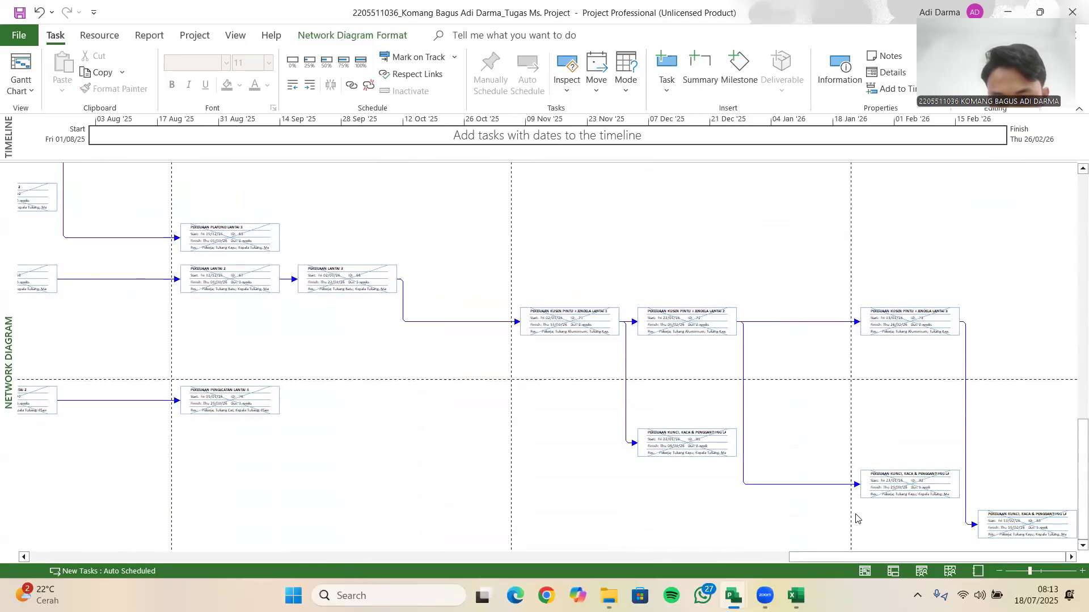
- Trace the Network Diagram back from the last finishing tasks to the first preparation tasks
{"action": "scroll", "coordinate": [793, 555], "scroll_direction": "left", "scroll_amount": 5}
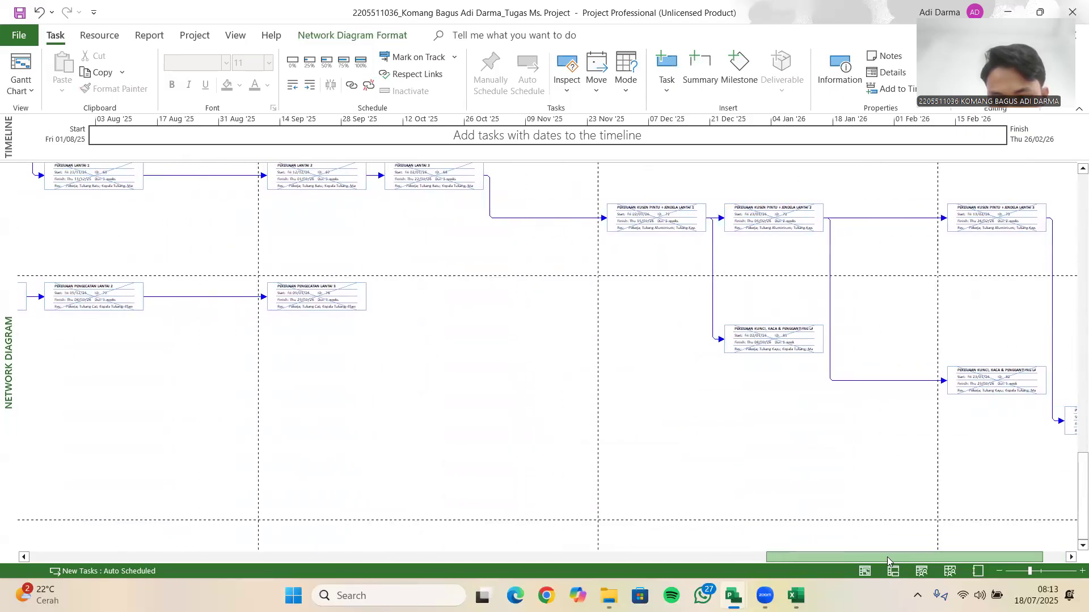
{"action": "left_click_drag", "start_coordinate": [742, 556], "coordinate": [275, 426]}
{"action": "scroll", "coordinate": [272, 397], "scroll_direction": "up", "scroll_amount": 3}
{"action": "scroll", "coordinate": [314, 318], "scroll_direction": "up", "scroll_amount": 10}
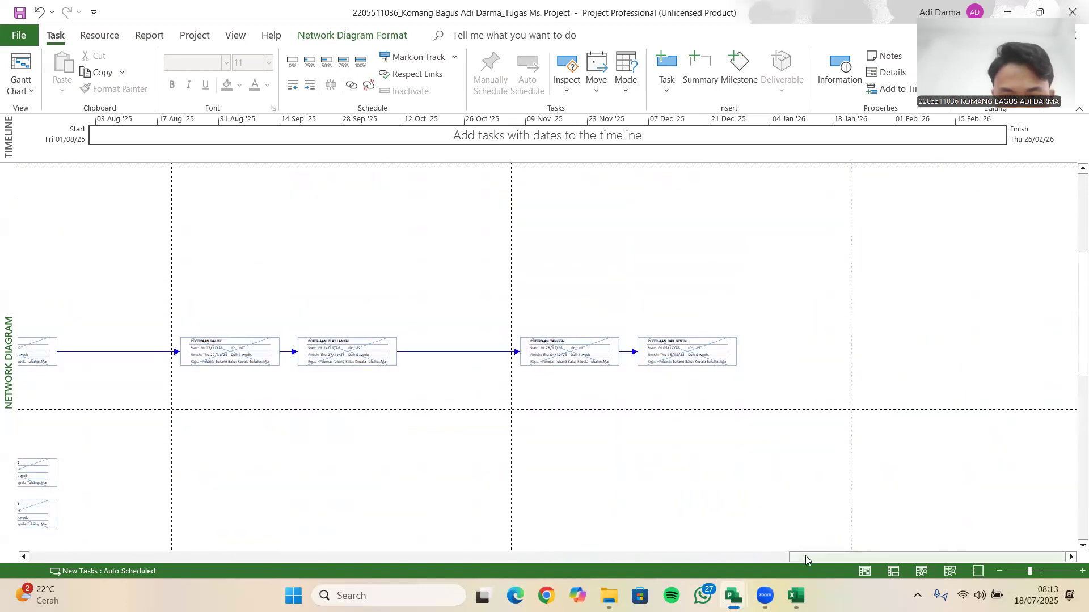
{"action": "scroll", "coordinate": [543, 535], "scroll_direction": "left", "scroll_amount": 5}
{"action": "scroll", "coordinate": [543, 535], "scroll_direction": "left", "scroll_amount": 5}
{"action": "scroll", "coordinate": [250, 230], "scroll_direction": "up", "scroll_amount": 3}
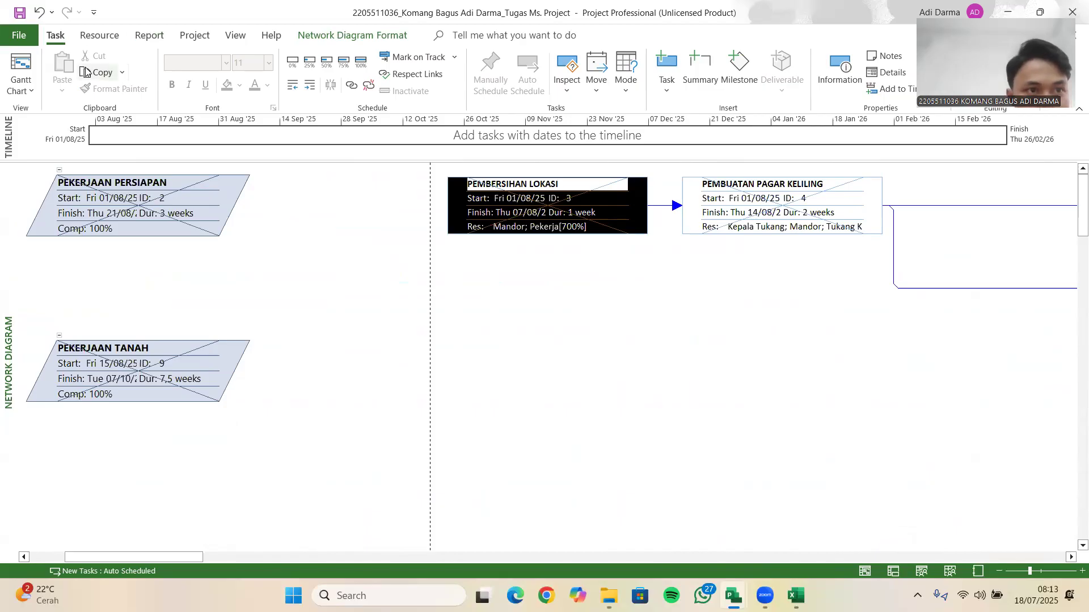
- Return the project to the Gantt Chart view
{"action": "left_click", "coordinate": [100, 36]}
{"action": "left_click", "coordinate": [149, 35]}
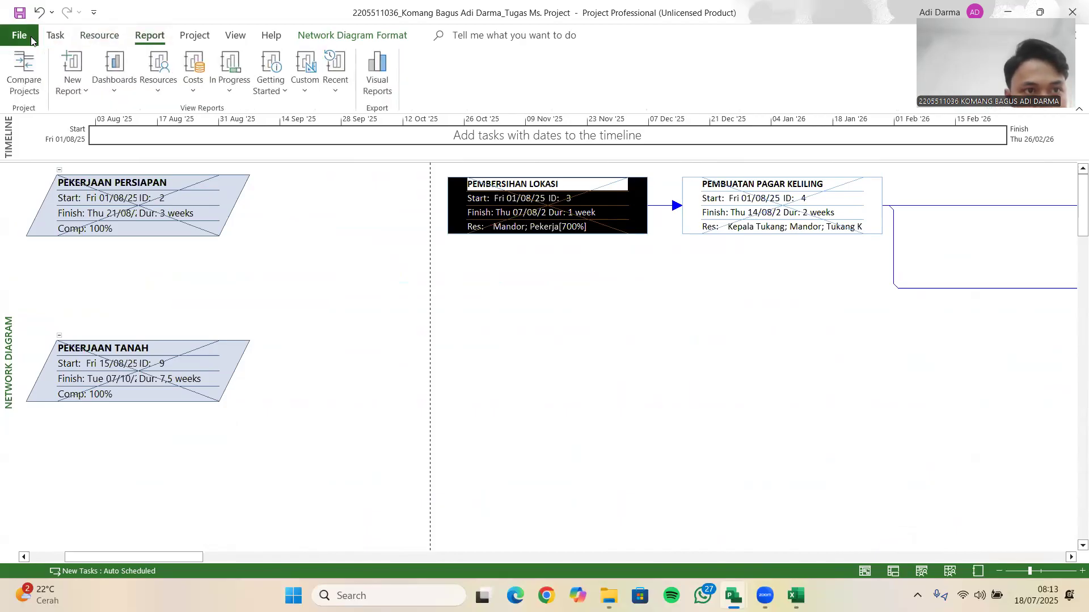
{"action": "left_click", "coordinate": [55, 35]}
{"action": "left_click", "coordinate": [21, 63]}
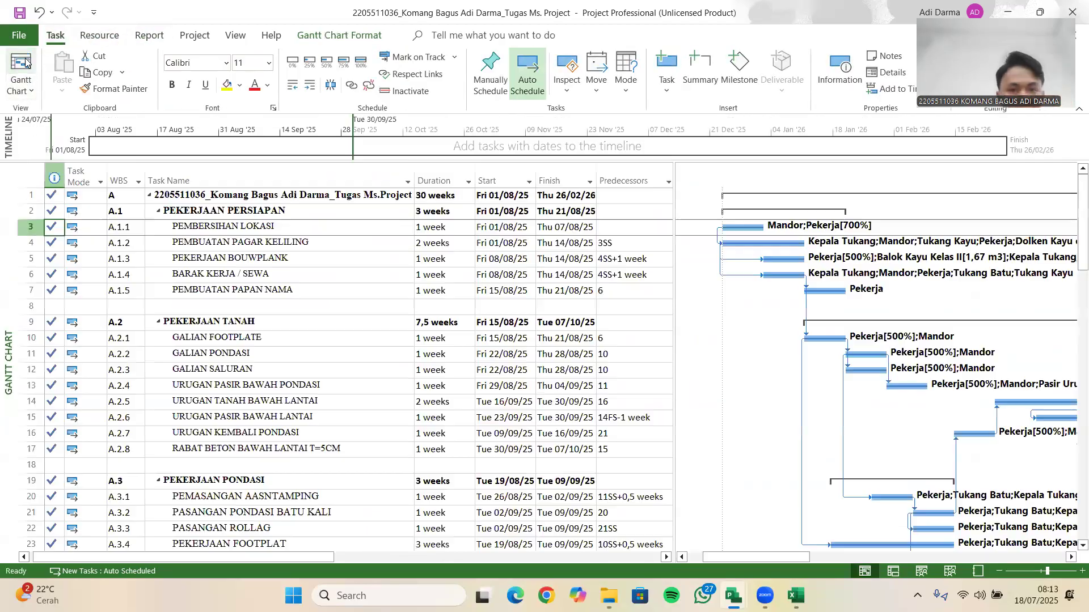